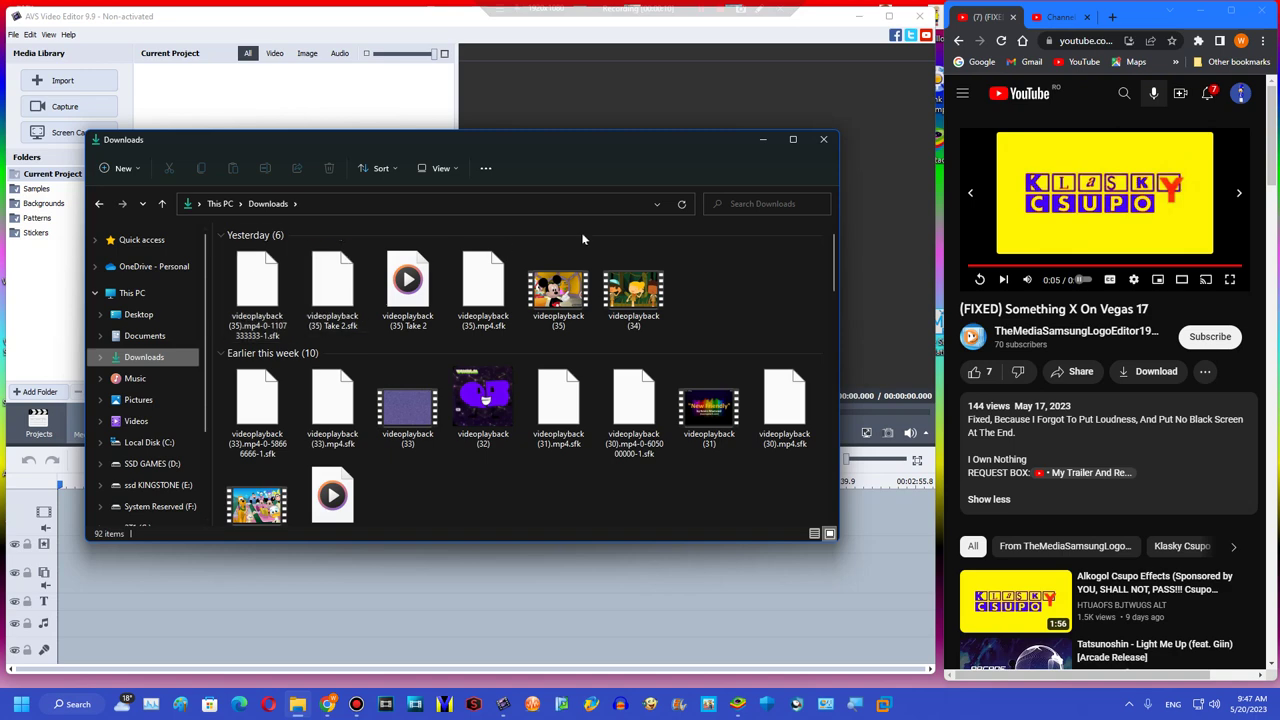
- Import videoplayback (33) from the Downloads folder and place it at the start of the main video track
left_click_drag(407, 405, 324, 115)
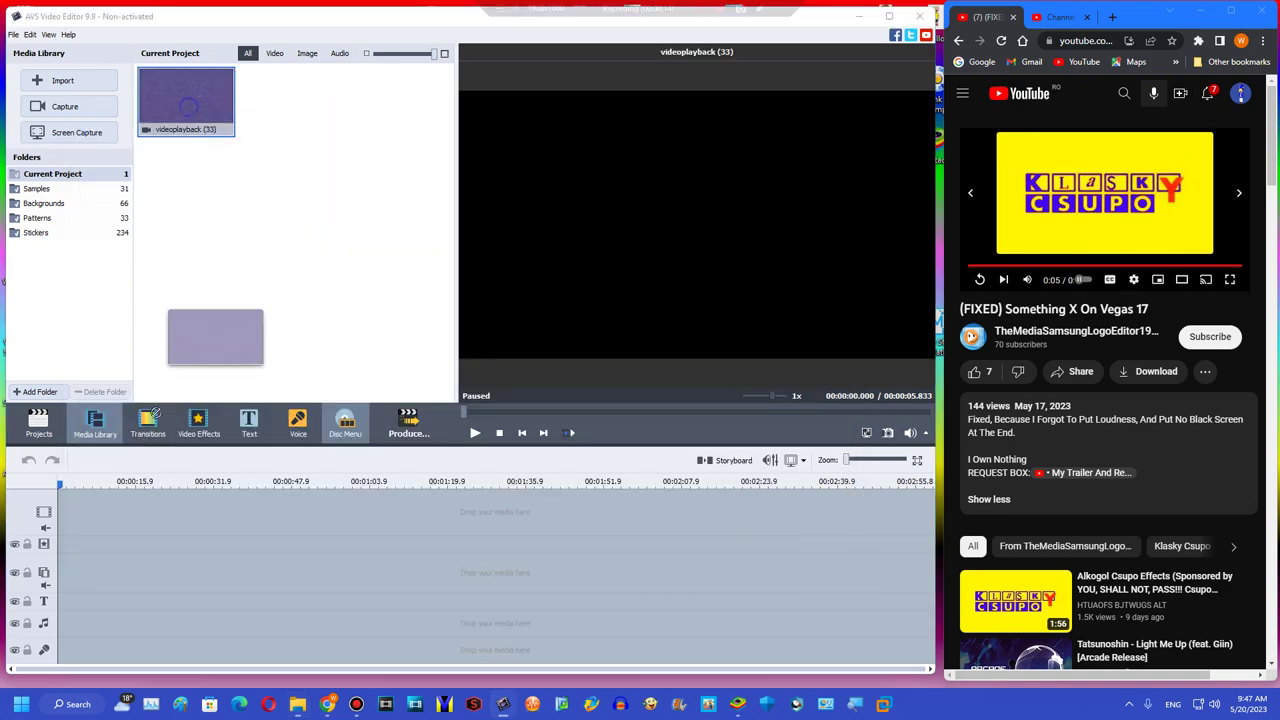
left_click_drag(215, 337, 205, 520)
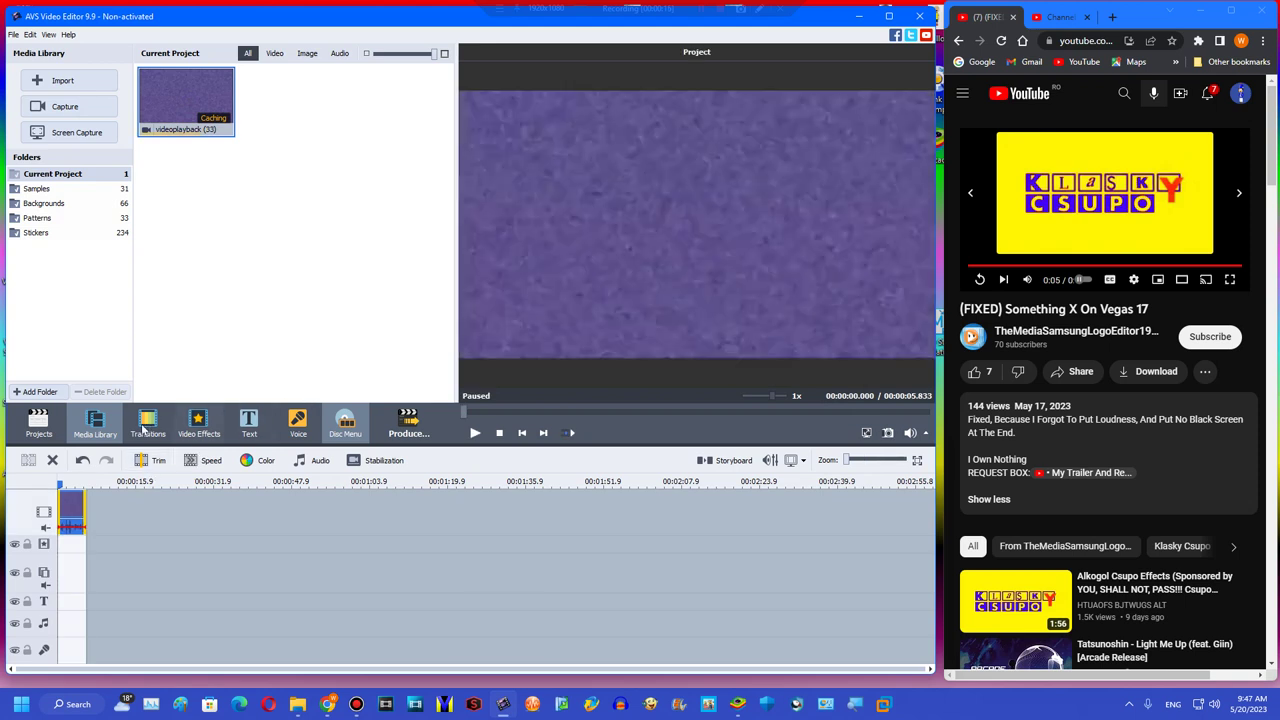
left_click(65, 486)
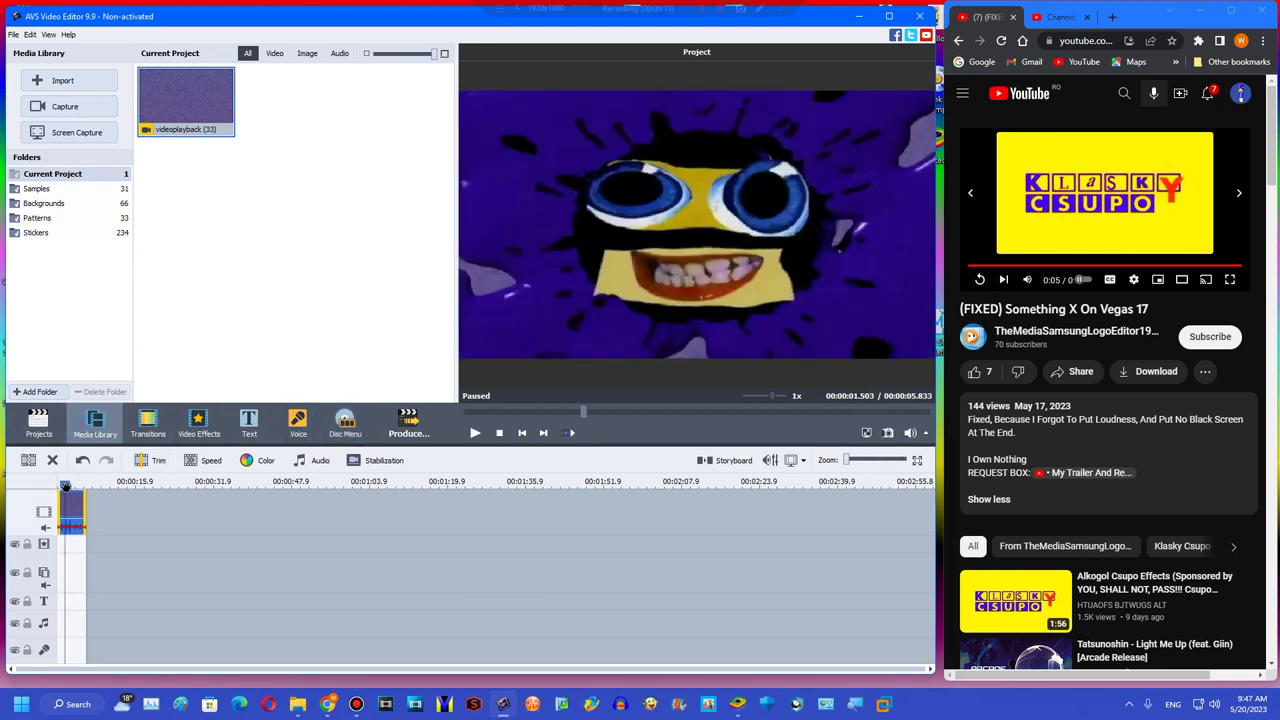
- Add the Colorize video effect to the effects track and trim it to the clip's length
left_click(197, 418)
left_click_drag(373, 105, 100, 545)
left_click_drag(350, 545, 86, 545)
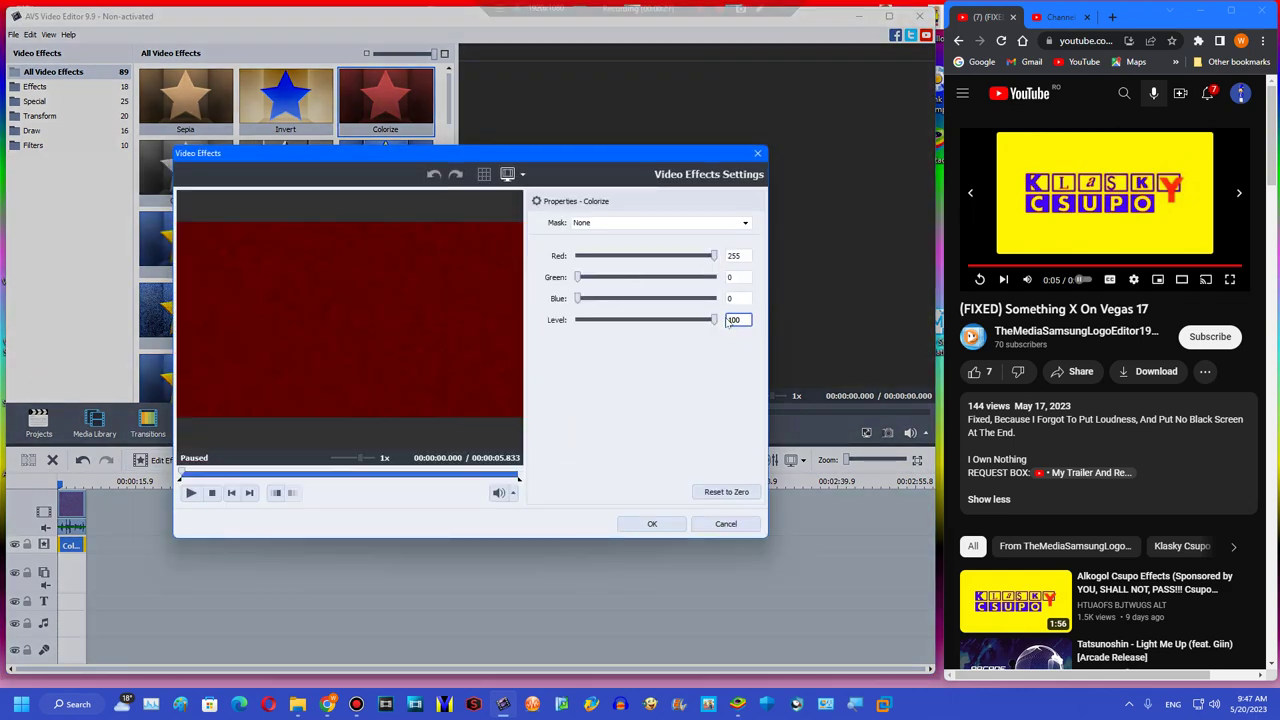
- Set the Colorize effect's green and blue to 255 and its level to about 89
left_click(707, 298)
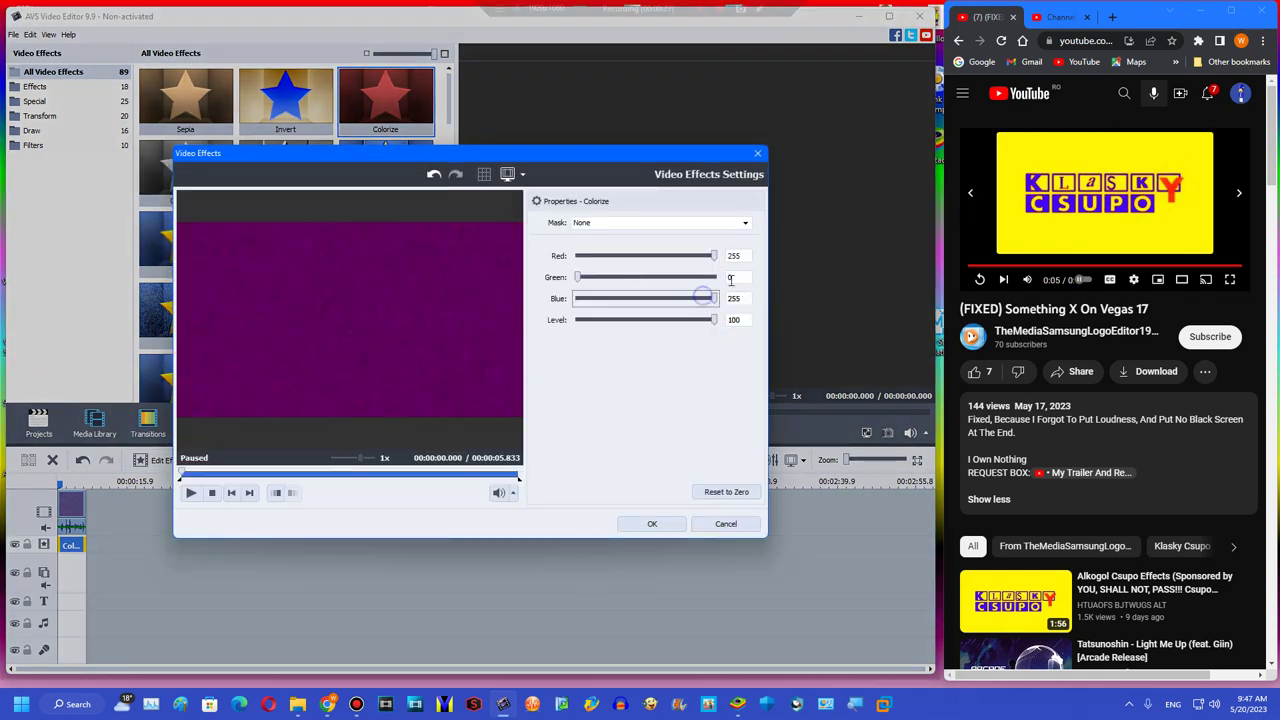
left_click(711, 277)
left_click_drag(713, 320, 702, 322)
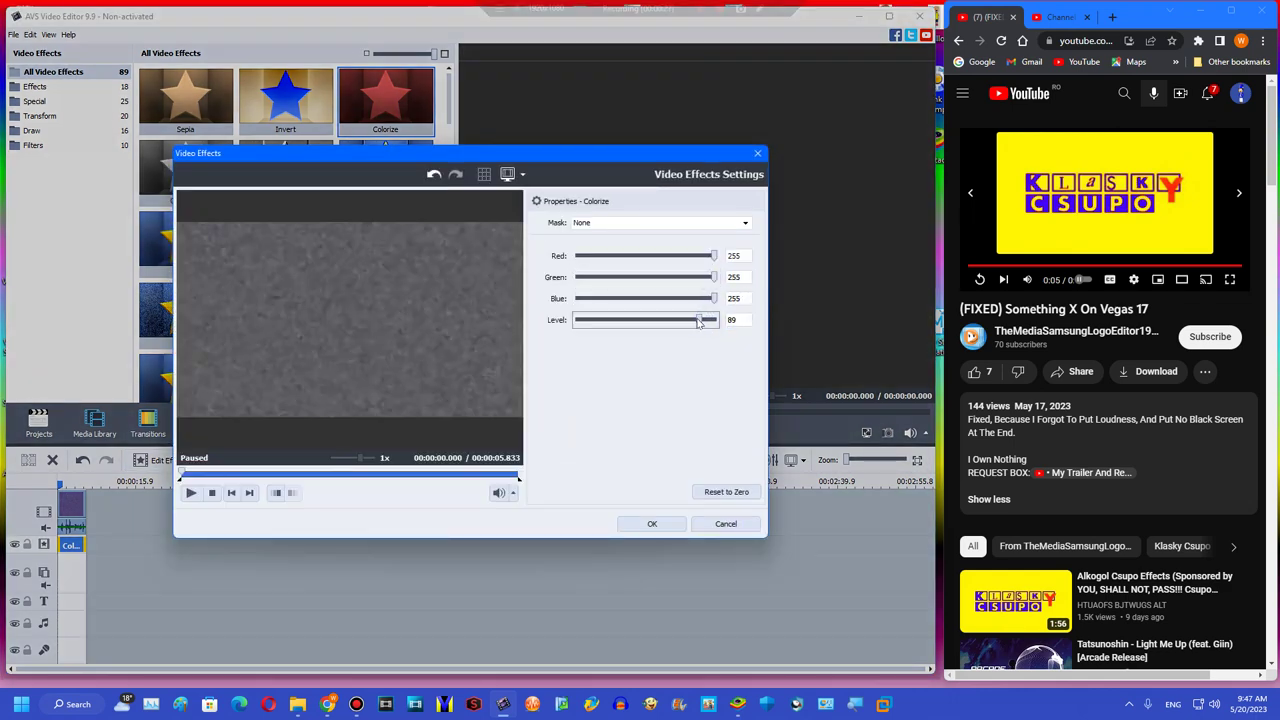
left_click(680, 524)
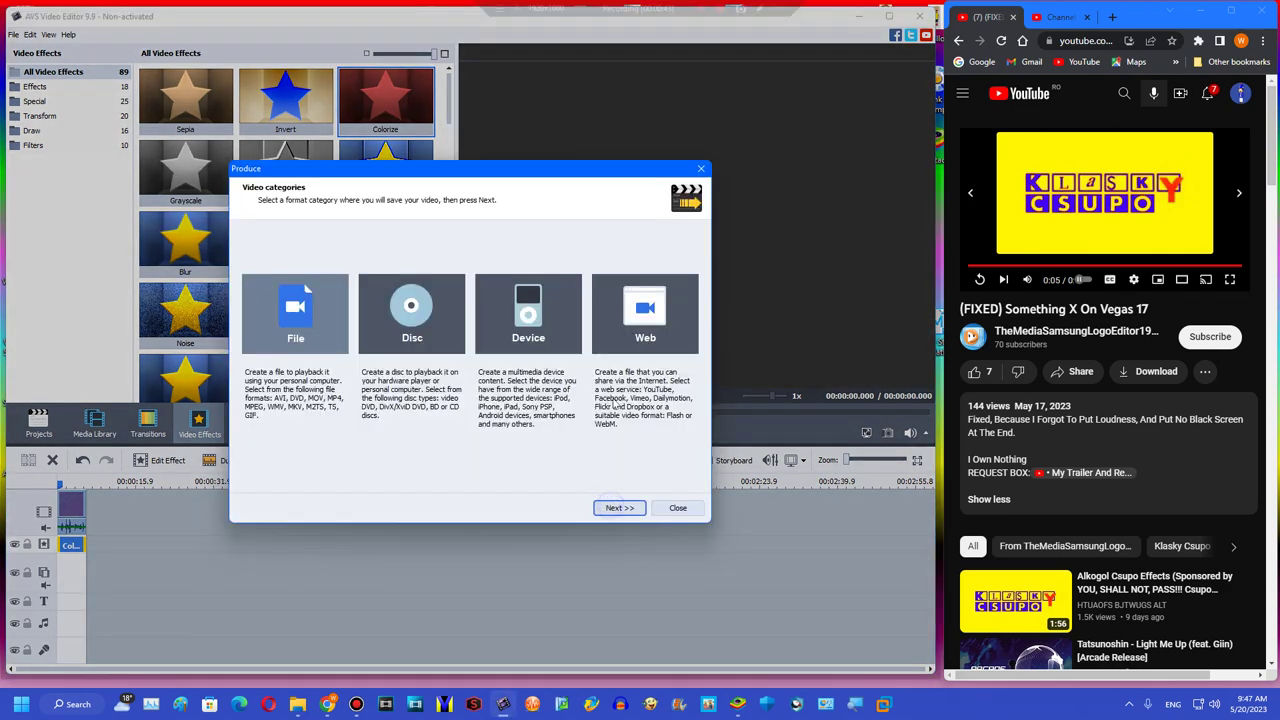
- Start producing the project as a video file and choose the WMV format
left_click(619, 507)
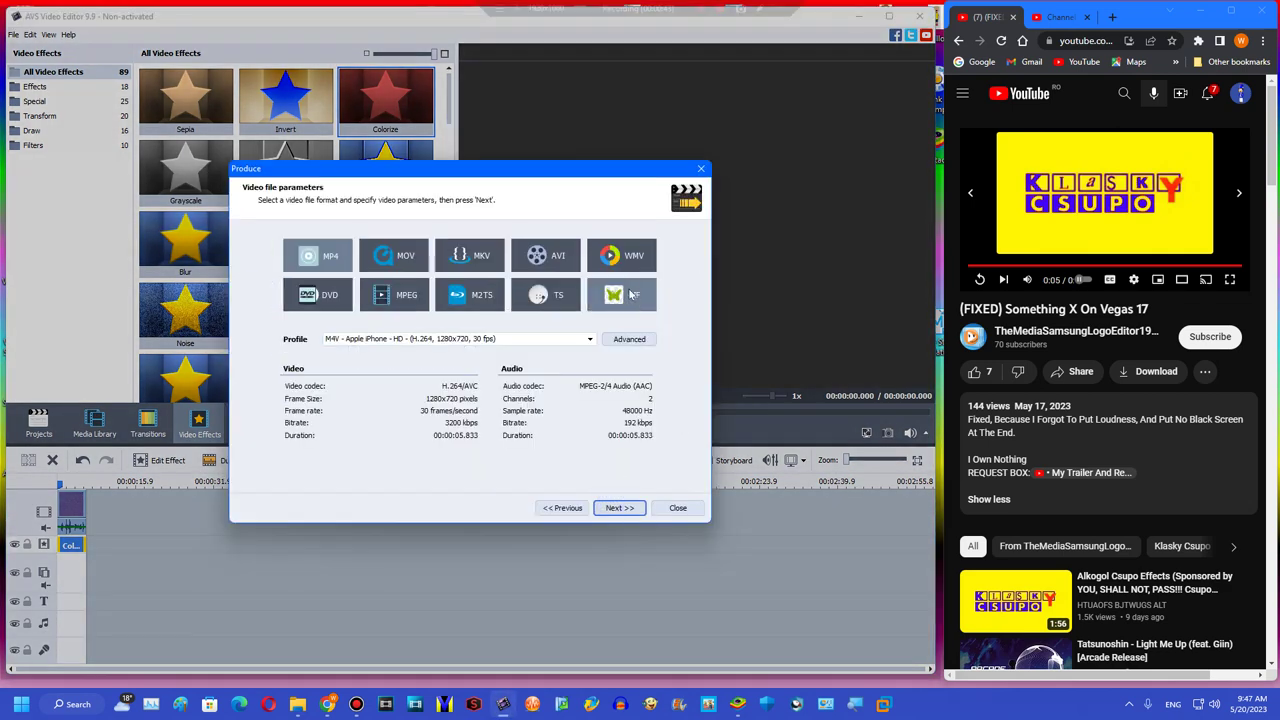
left_click(542, 340)
left_click(459, 420)
left_click(590, 339)
left_click(586, 354)
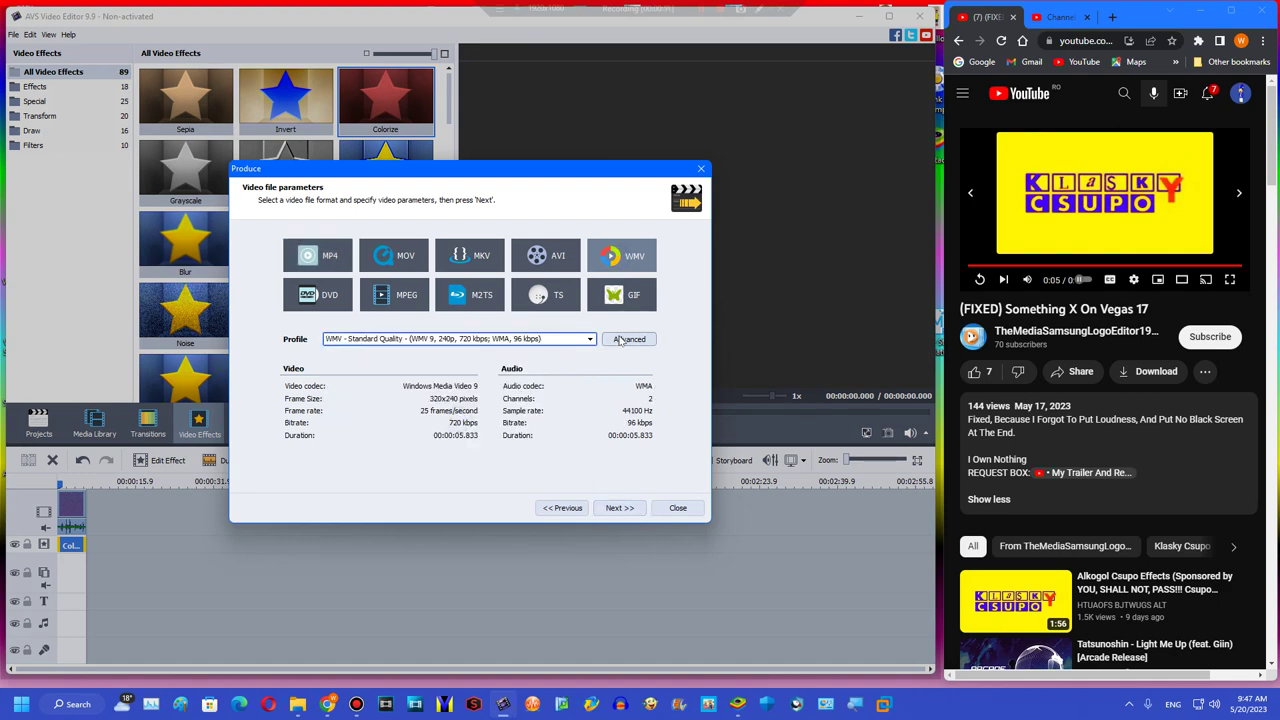
- Set the WMV High Quality profile's frame height to 360 and save it as the profile 640x360
left_click(621, 340)
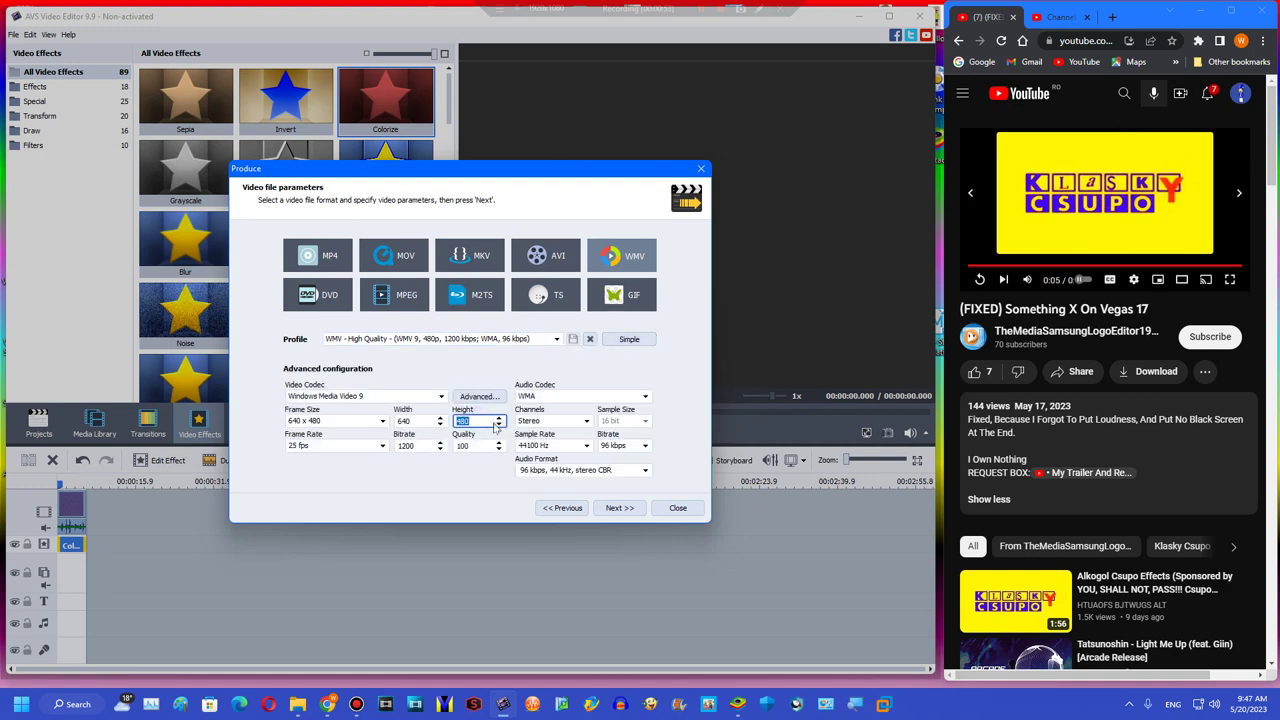
type("360")
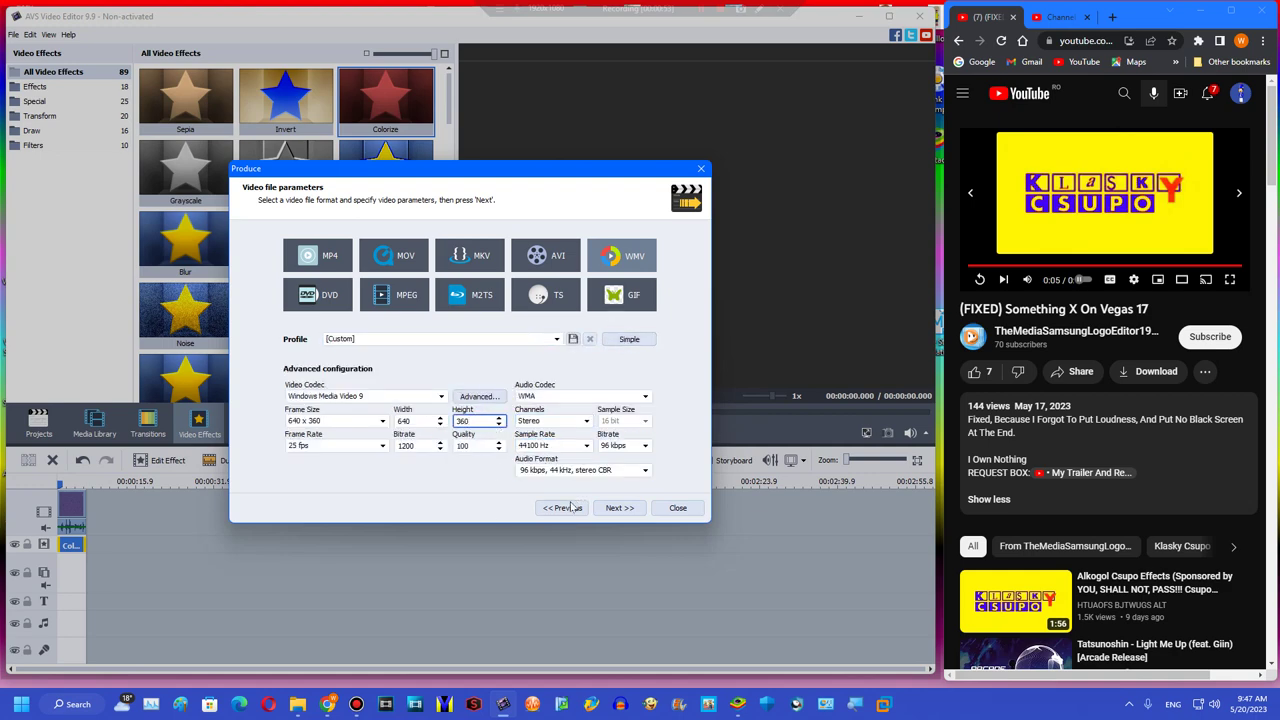
left_click(572, 340)
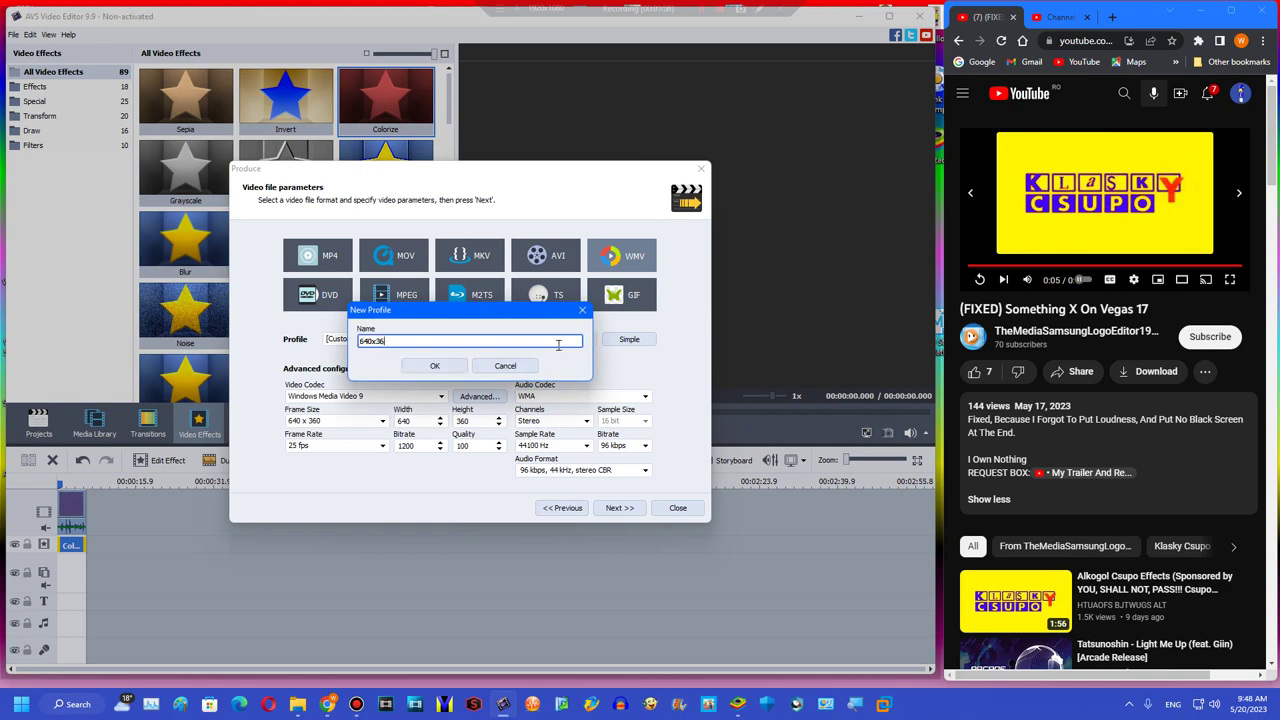
left_click(435, 367)
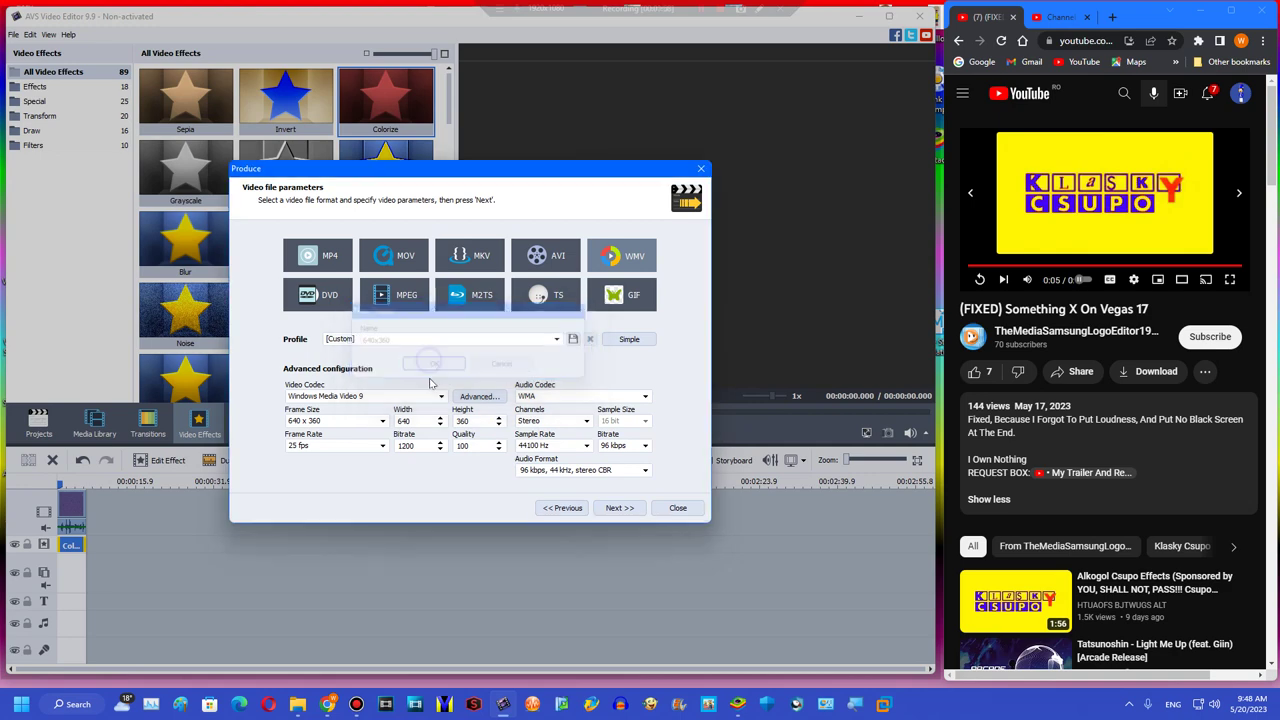
- Create the movie as Untitled1 in L:\My User Videos v2 with the non-activated version and open the output folder
left_click(605, 508)
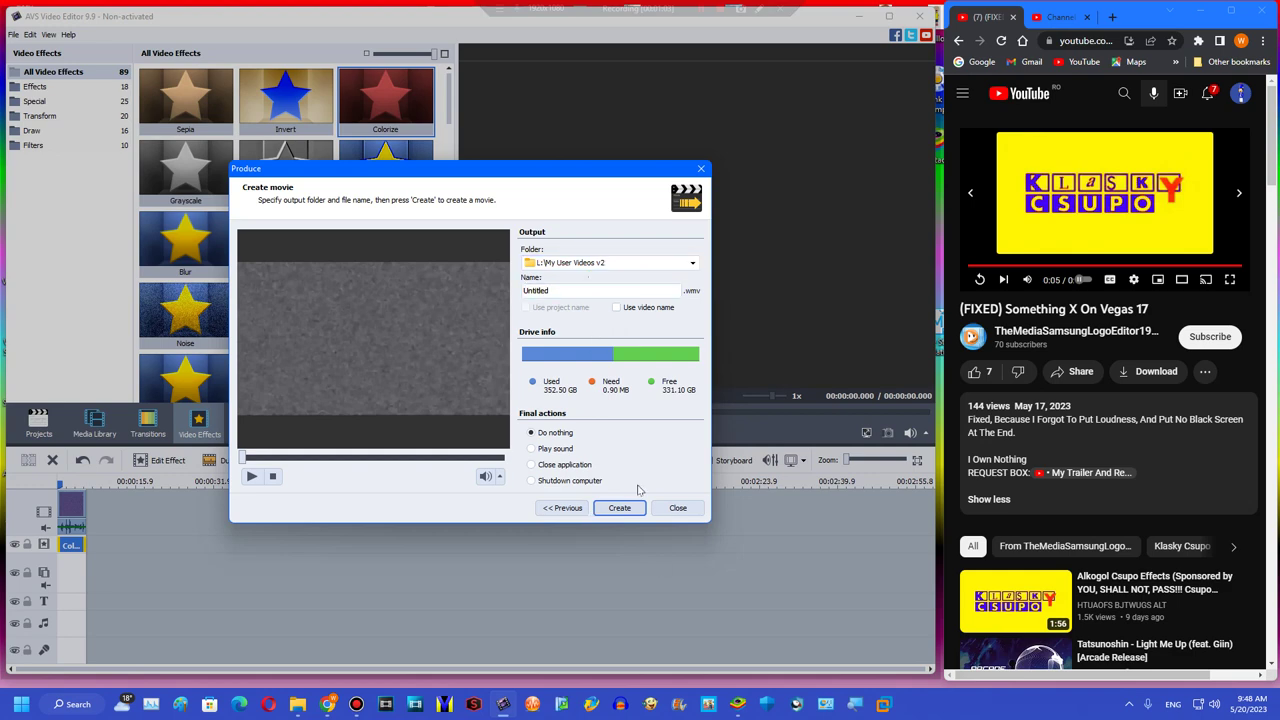
left_click(619, 508)
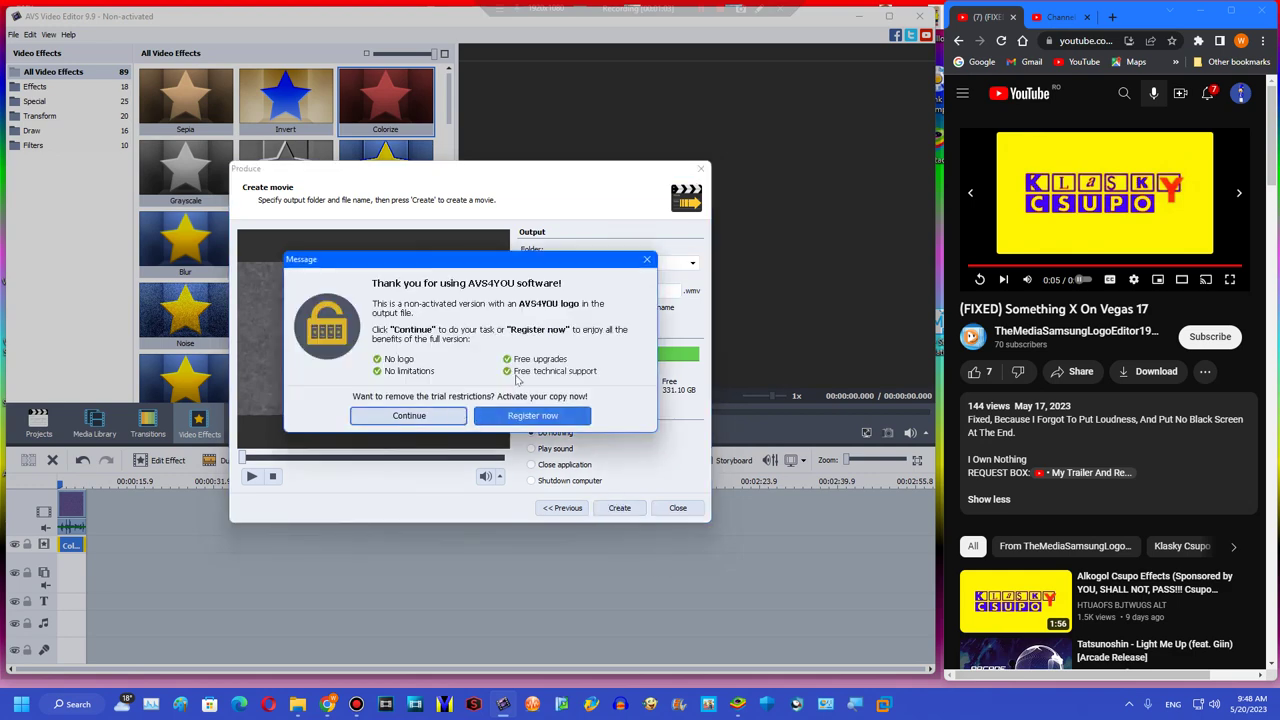
left_click(648, 260)
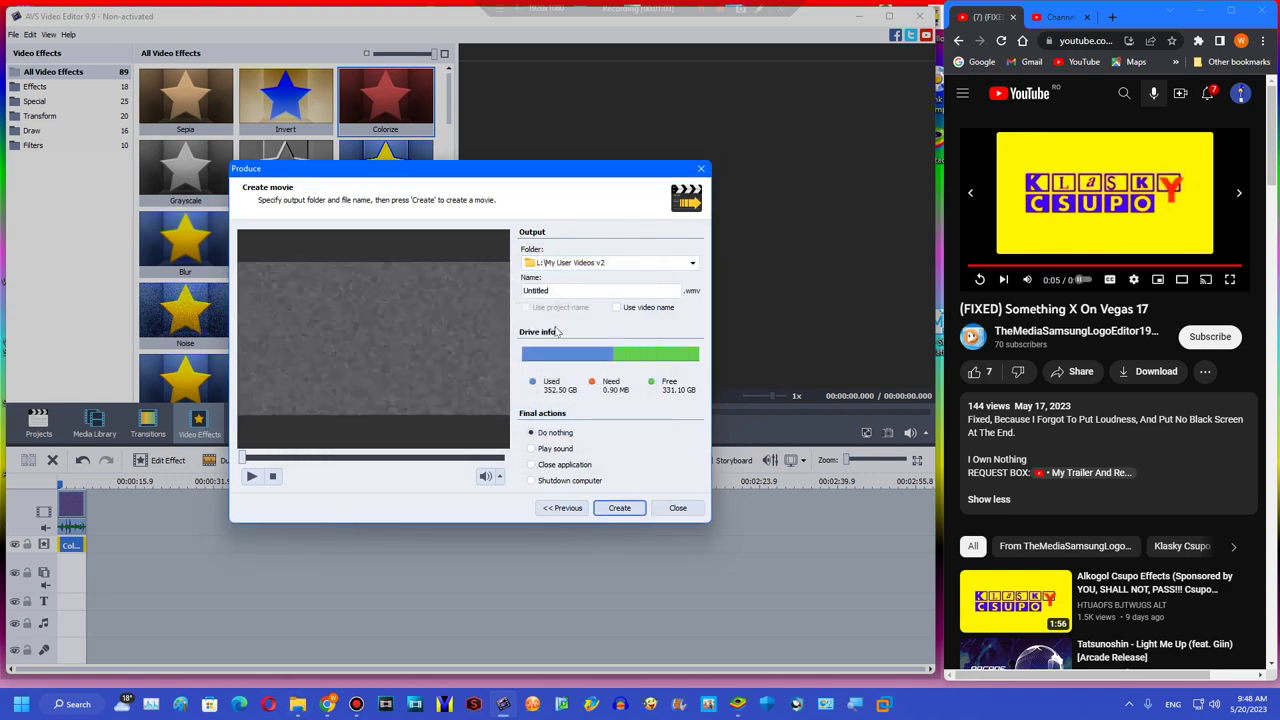
left_click(620, 508)
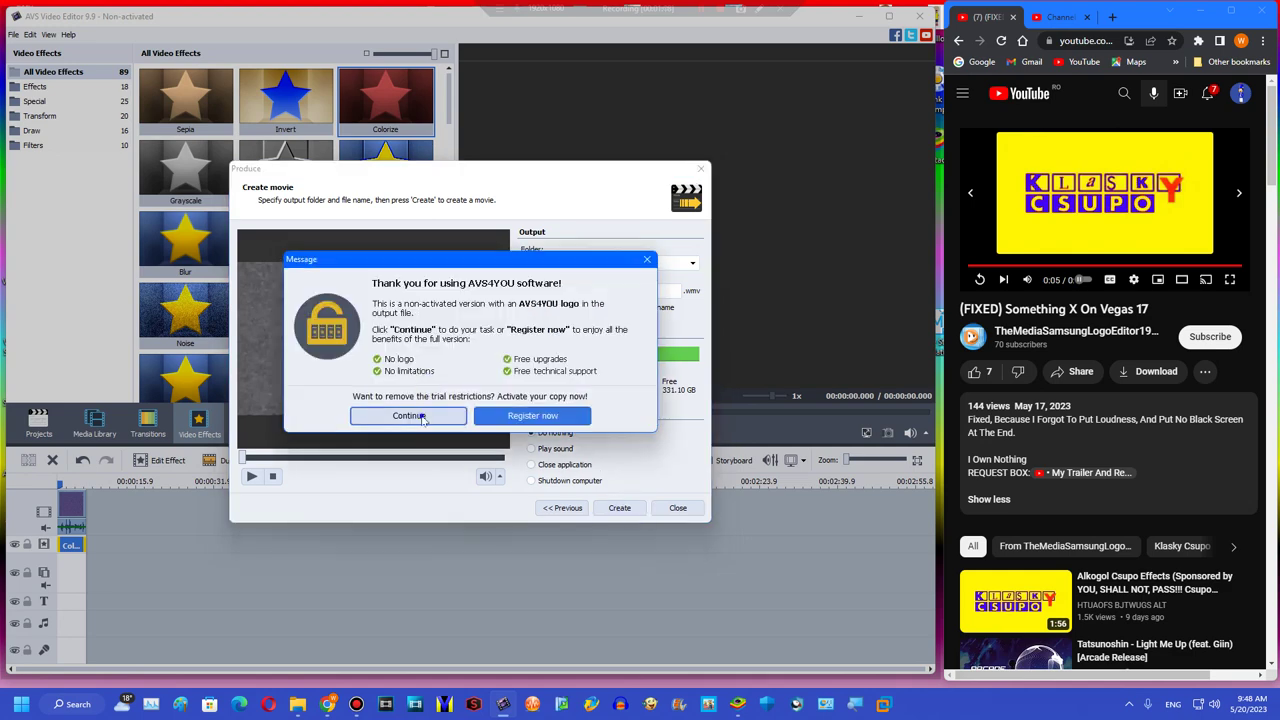
left_click(394, 414)
left_click(497, 382)
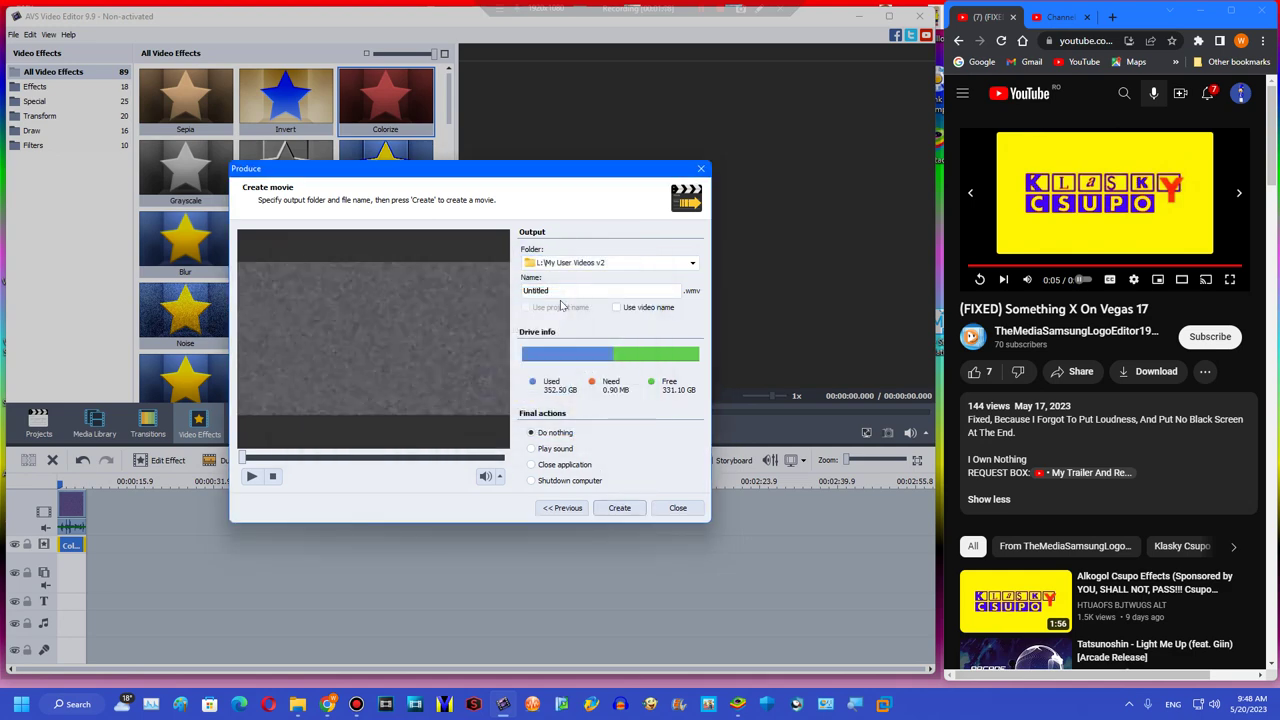
left_click(603, 508)
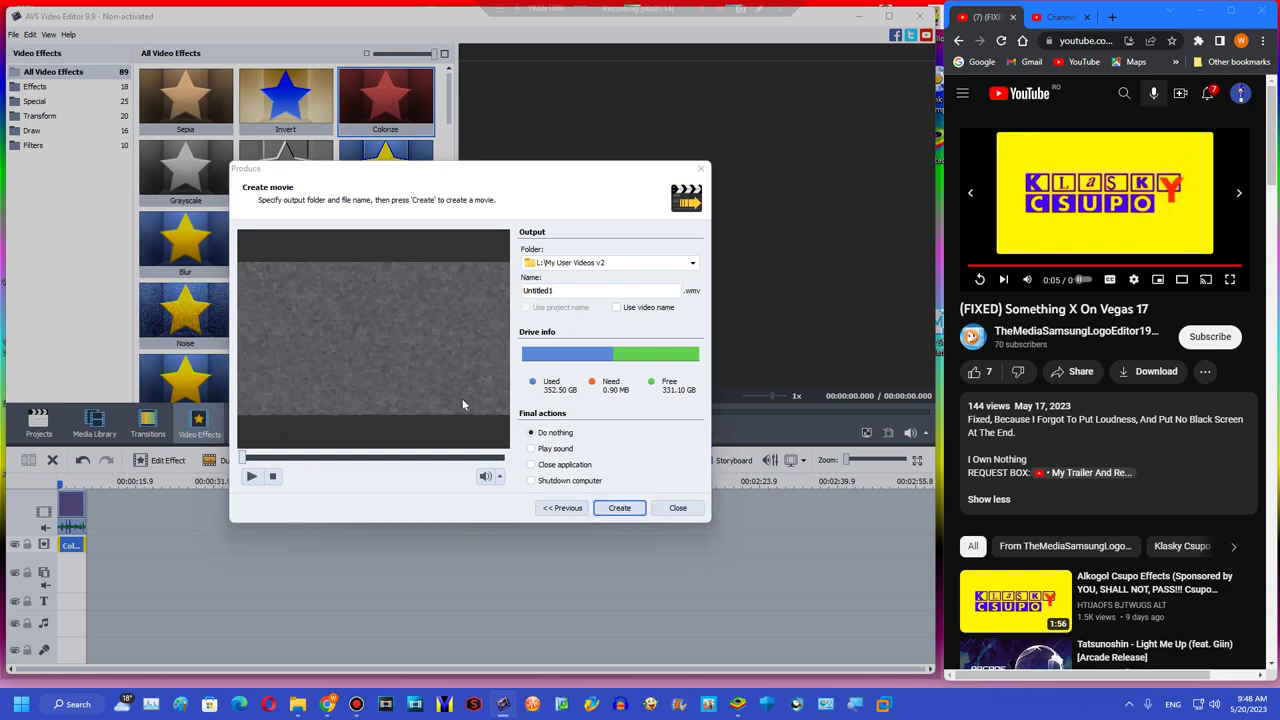
left_click(433, 415)
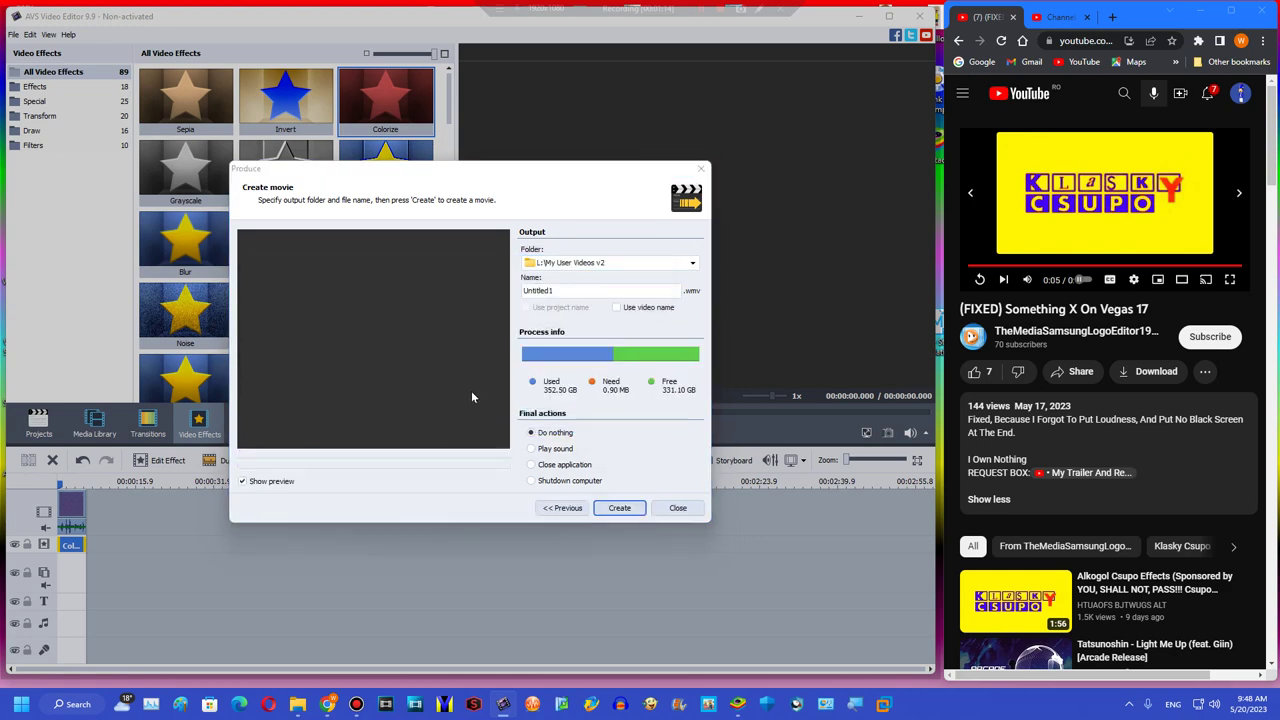
left_click(440, 372)
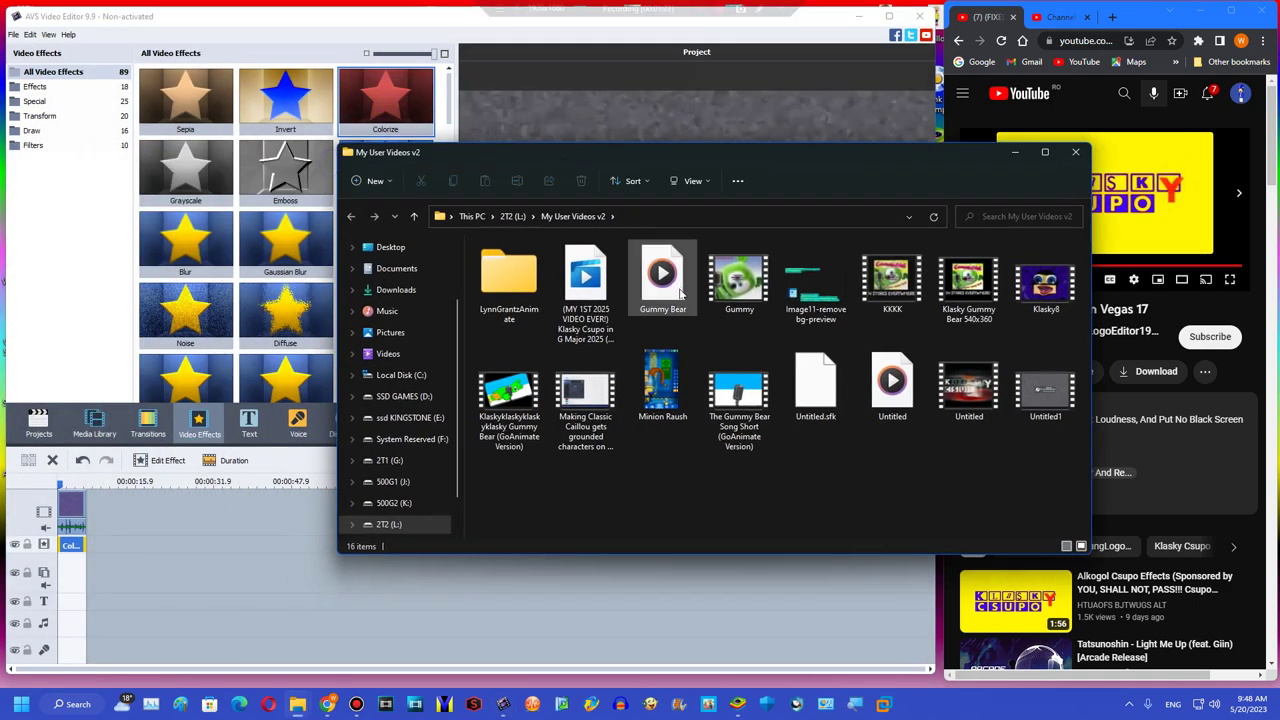
- Replace the timeline clip with the rendered Untitled1 video and minimize the folder window
left_click_drag(1045, 390, 68, 510)
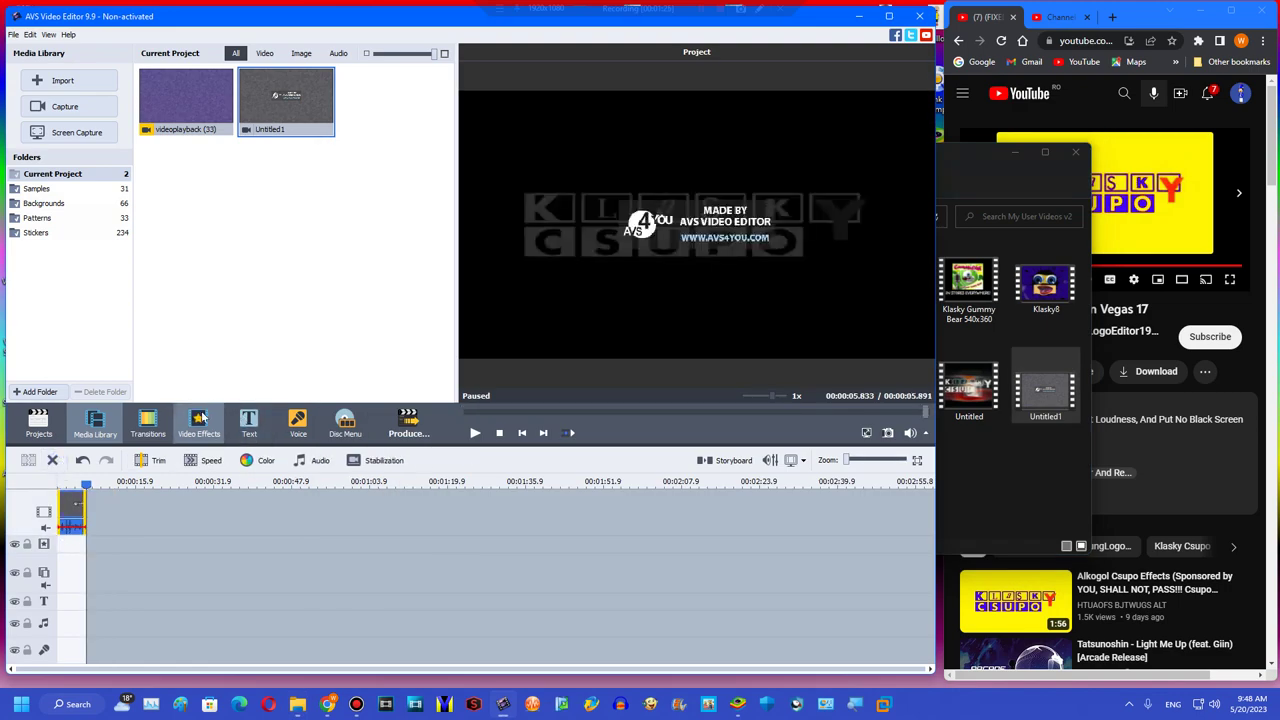
left_click(1016, 151)
- Switch to the maximized Chrome window and open voicechanger.co in a new tab
left_click(1233, 11)
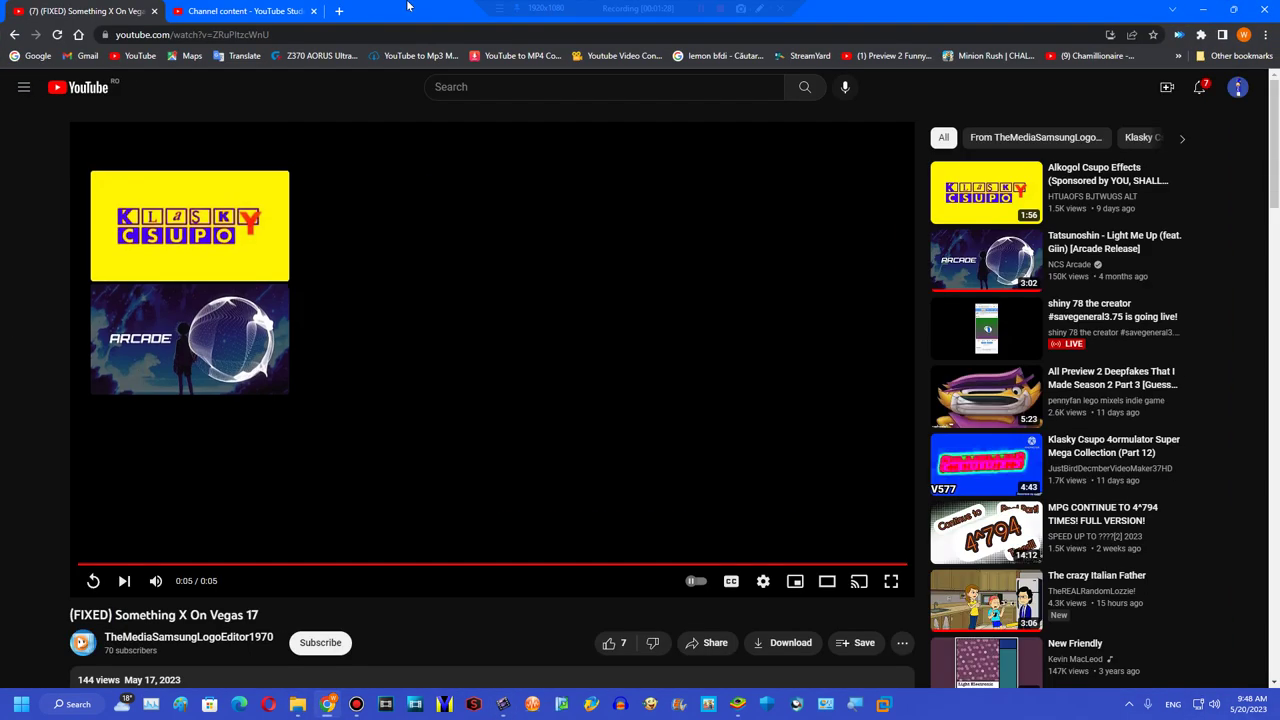
left_click(338, 10)
type("voice")
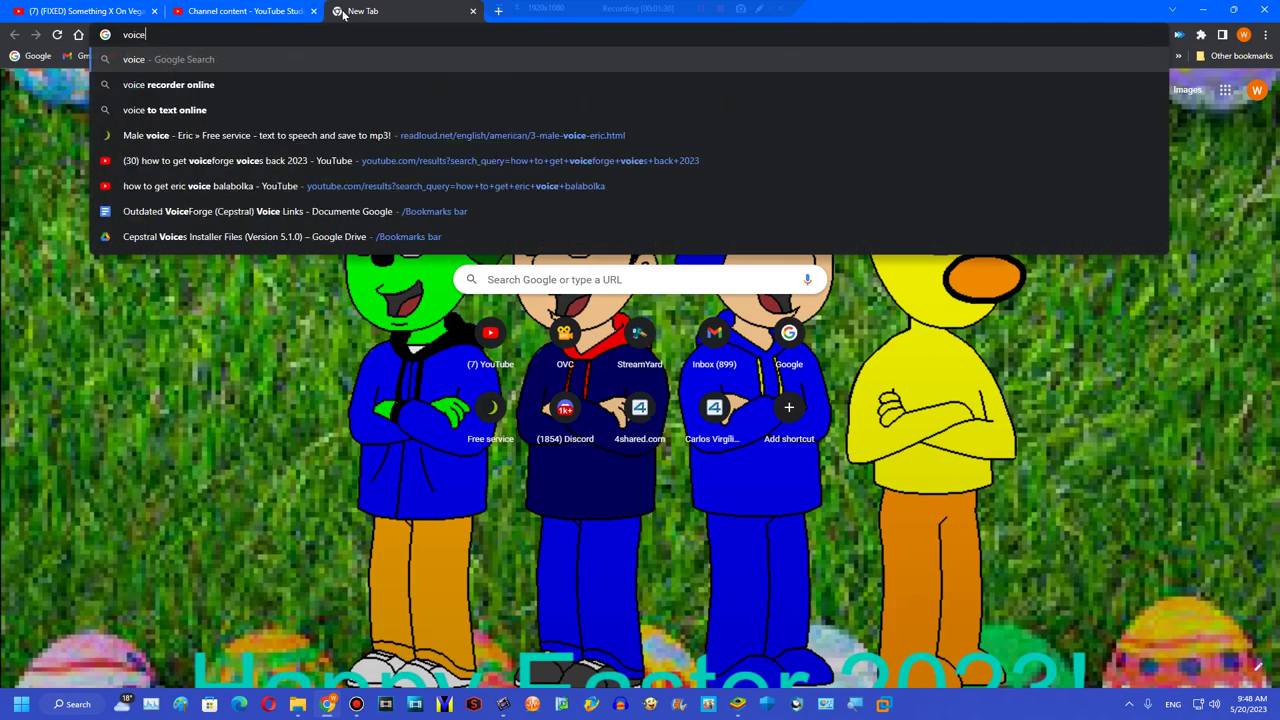
type("changer.co")
key("Return")
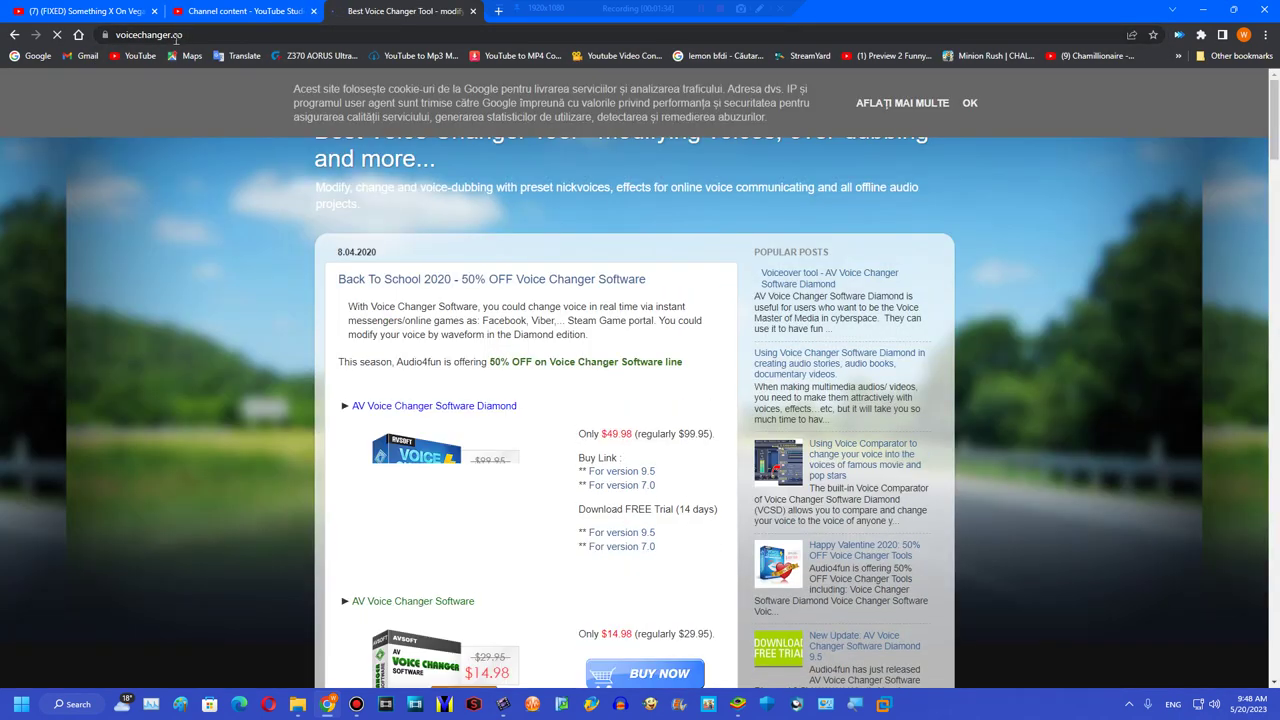
- Change the web address's ending from .co to .io and load voicechanger.io
left_click(183, 42)
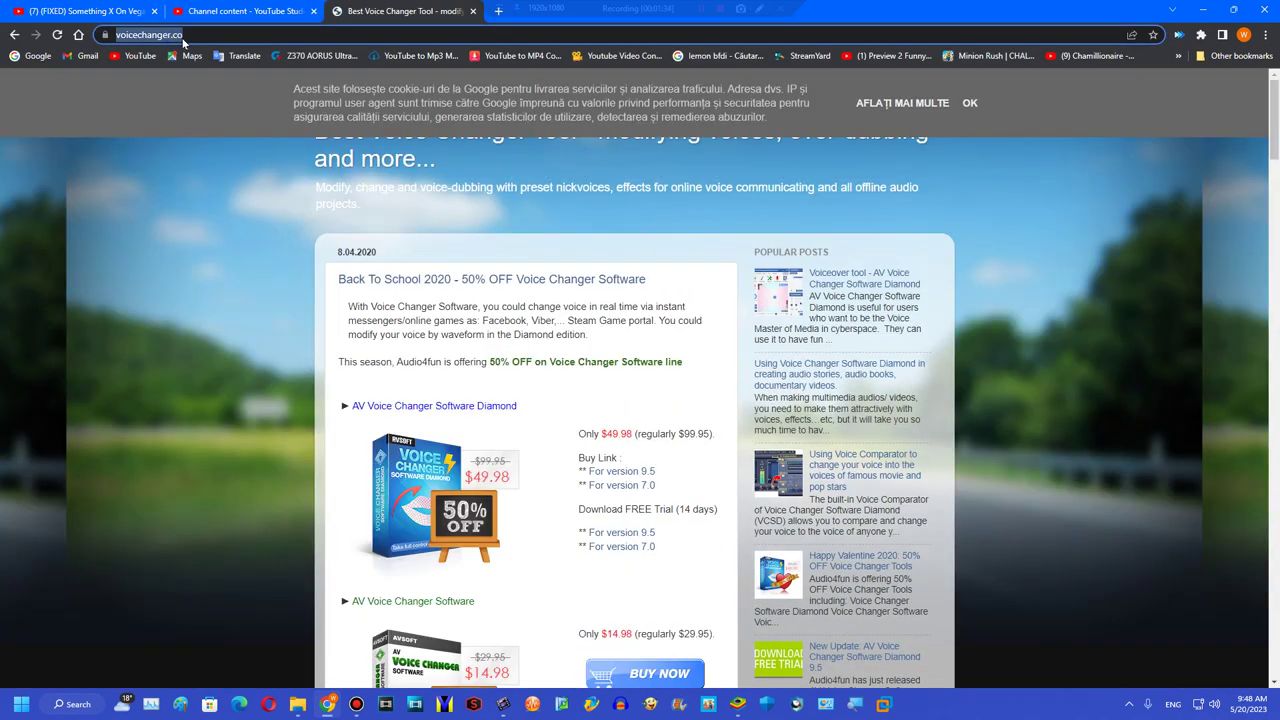
left_click(281, 35)
key("BackSpace")
key("BackSpace")
type("io")
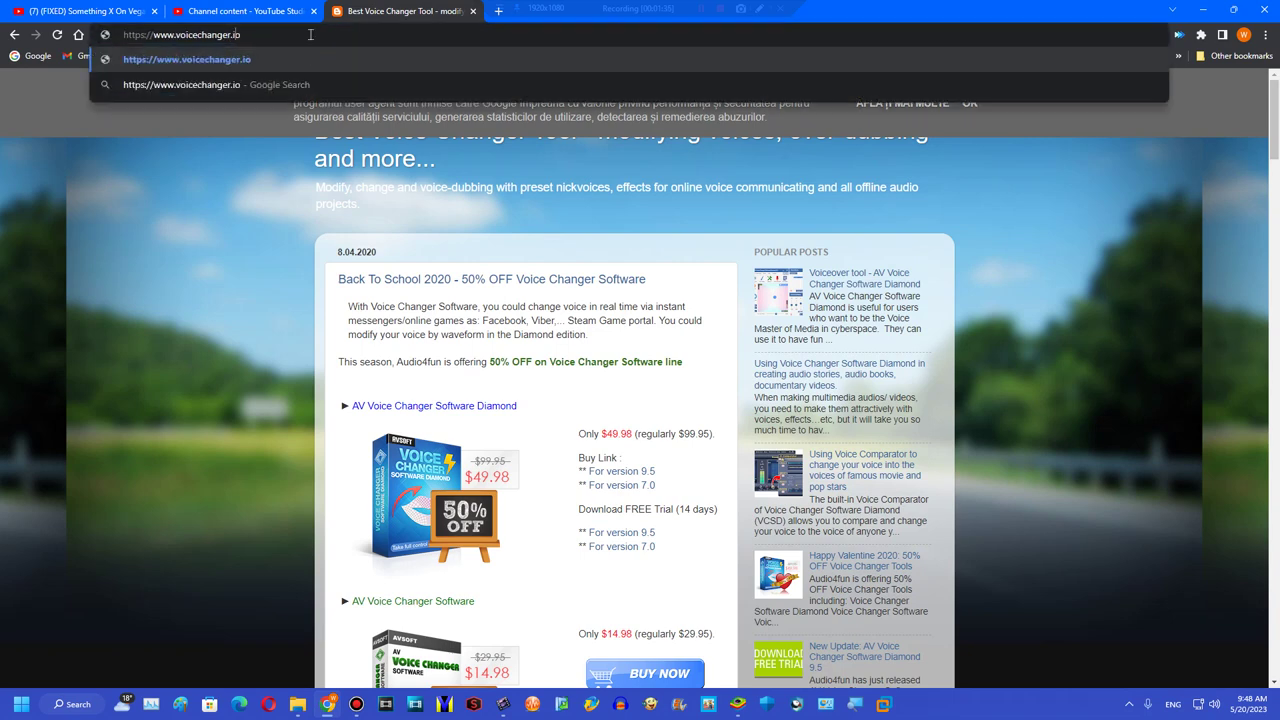
key("Return")
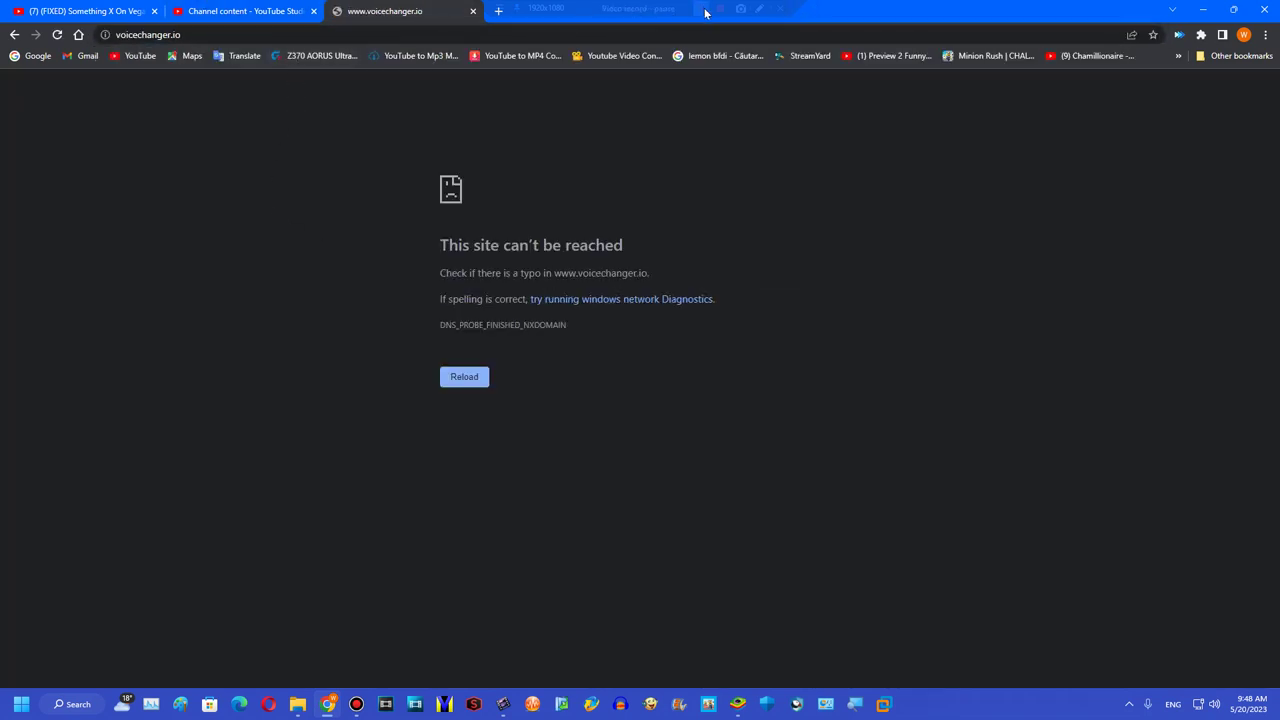
left_click(705, 12)
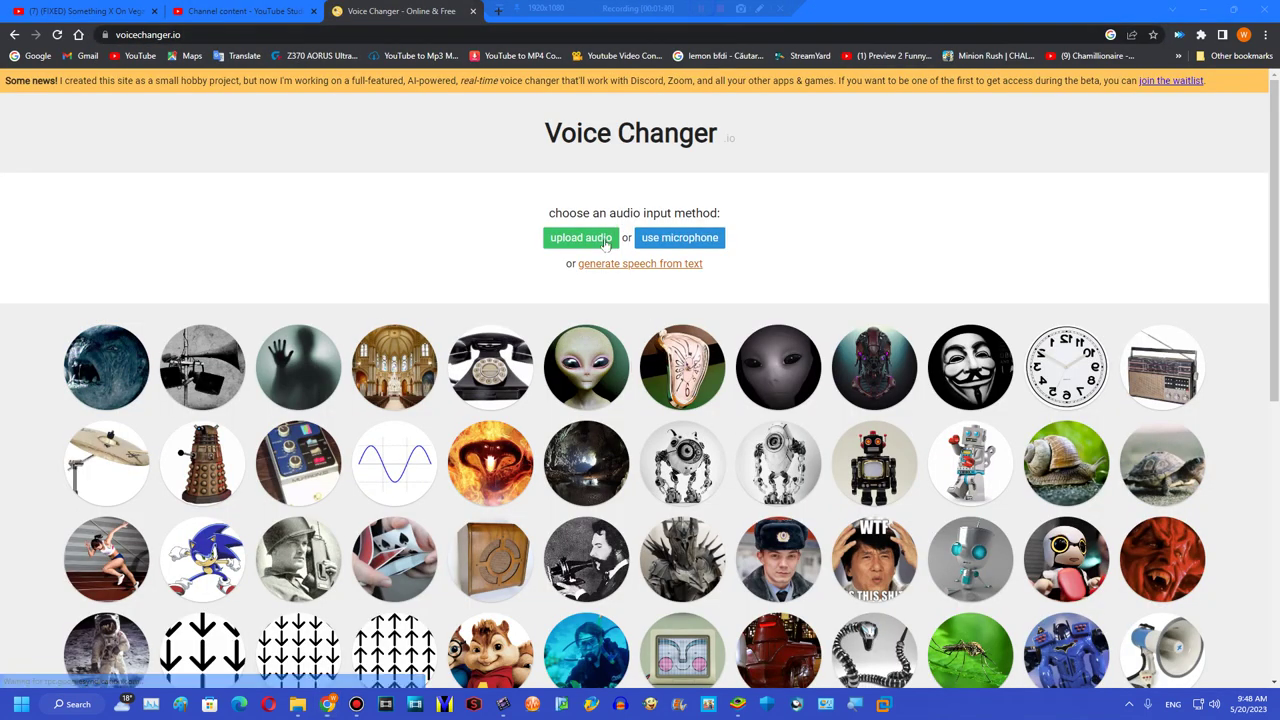
- Open the custom voice creation page and close the original Voice Changer tab
scroll(606, 298, "down", 6)
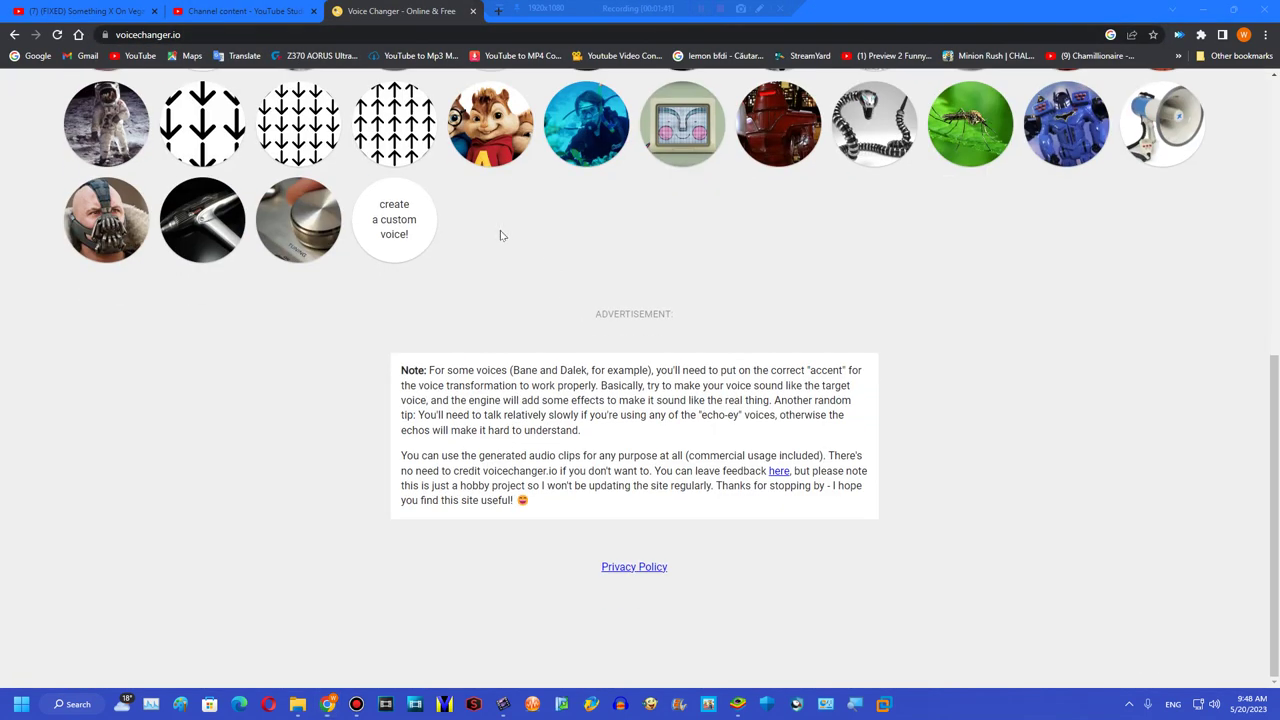
left_click(394, 220)
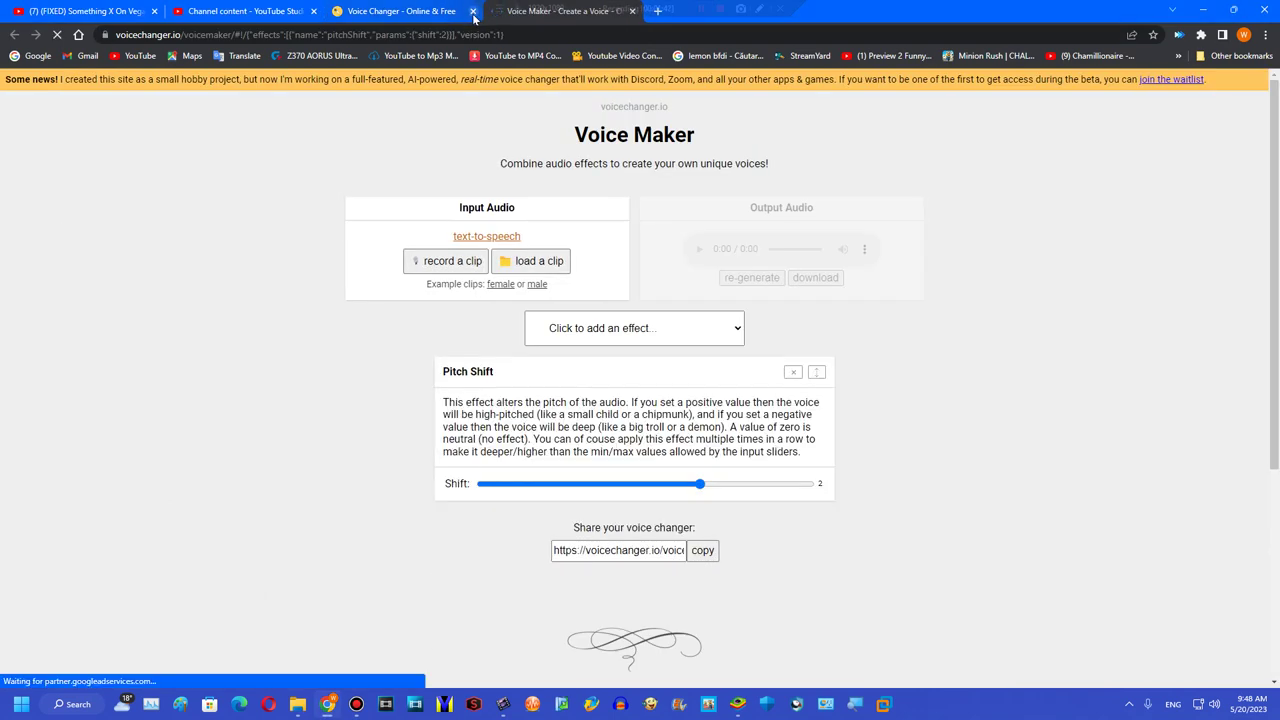
left_click(473, 11)
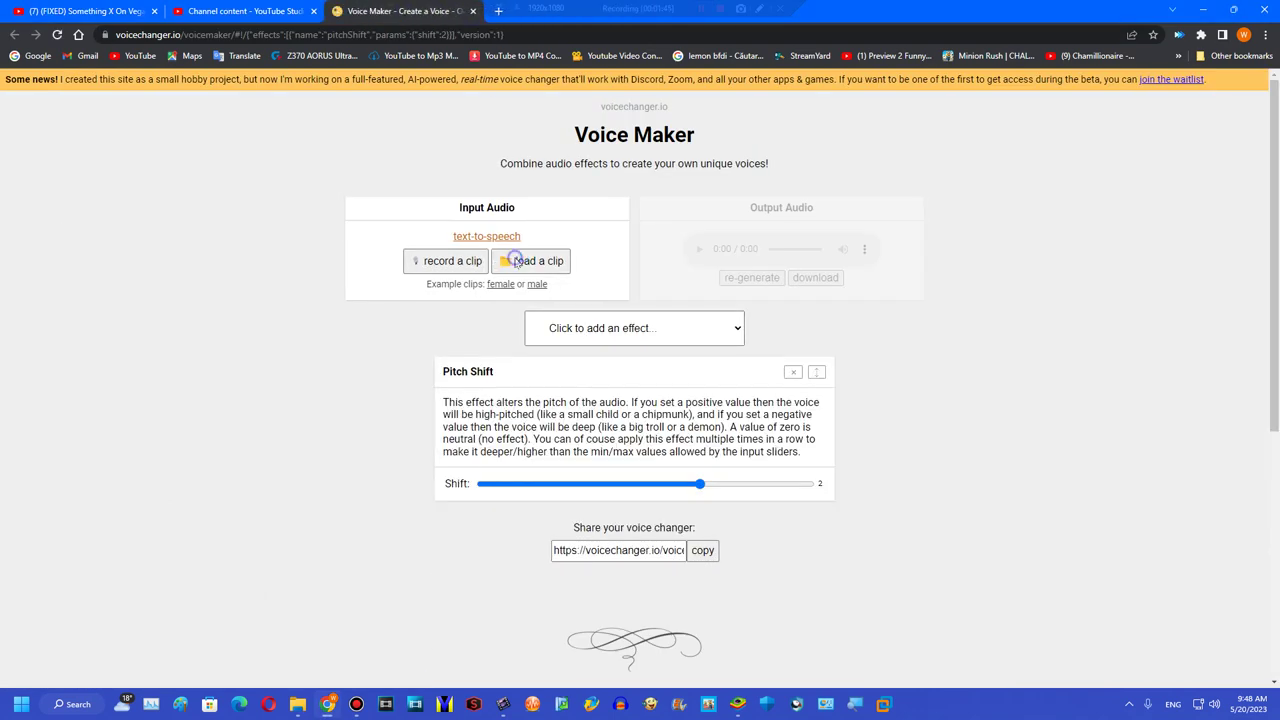
- Load videoplayback (33) from Downloads as the input audio and remove the Pitch Shift effect
left_click(517, 260)
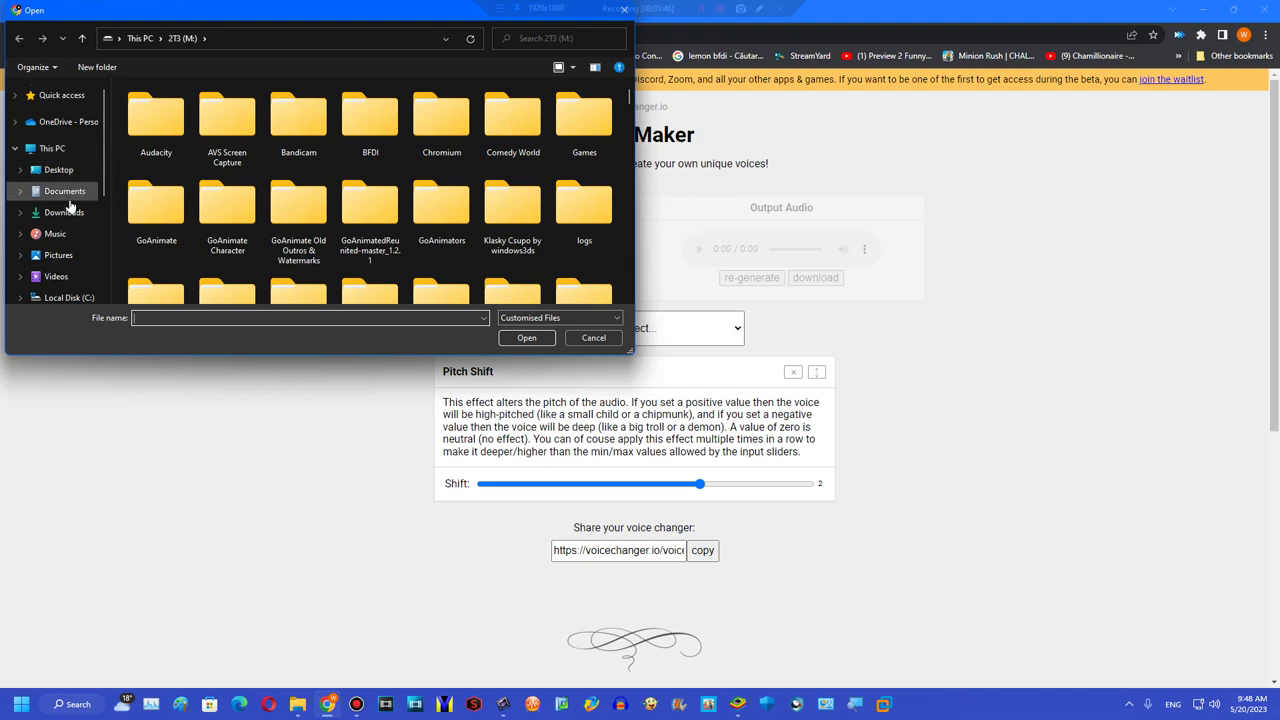
left_click(65, 191)
left_click(63, 212)
double_click(154, 245)
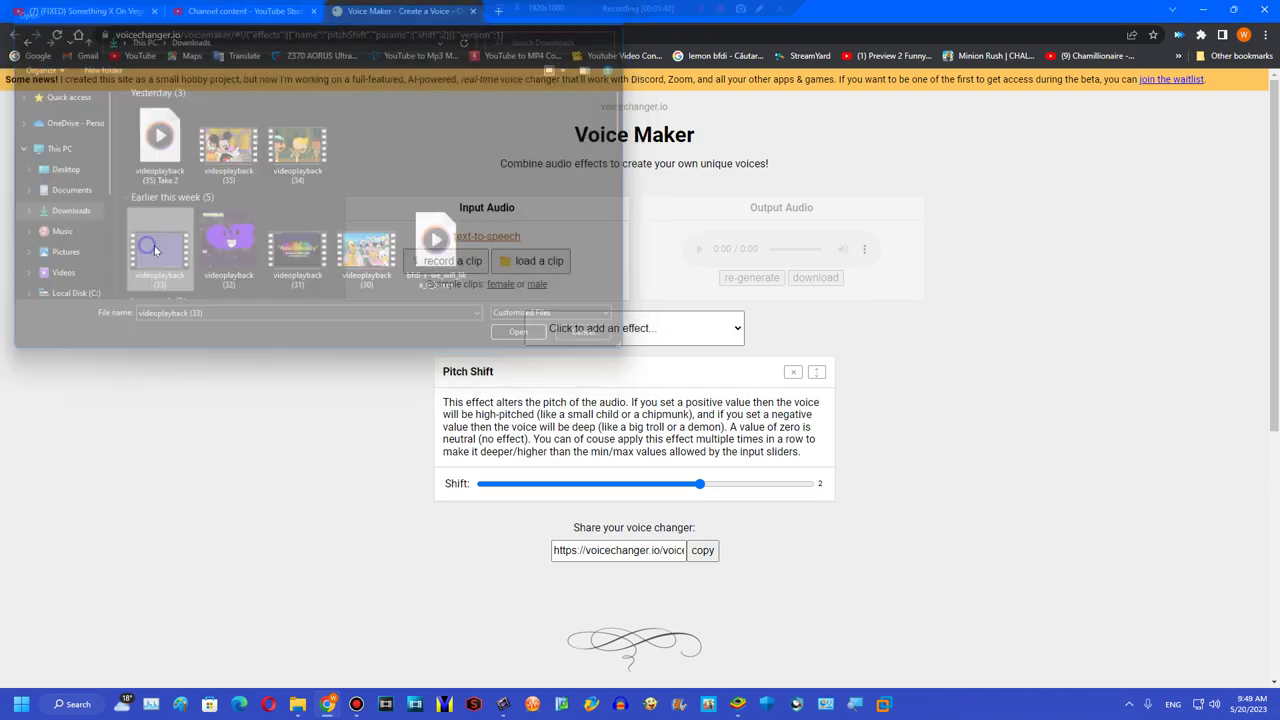
left_click(793, 371)
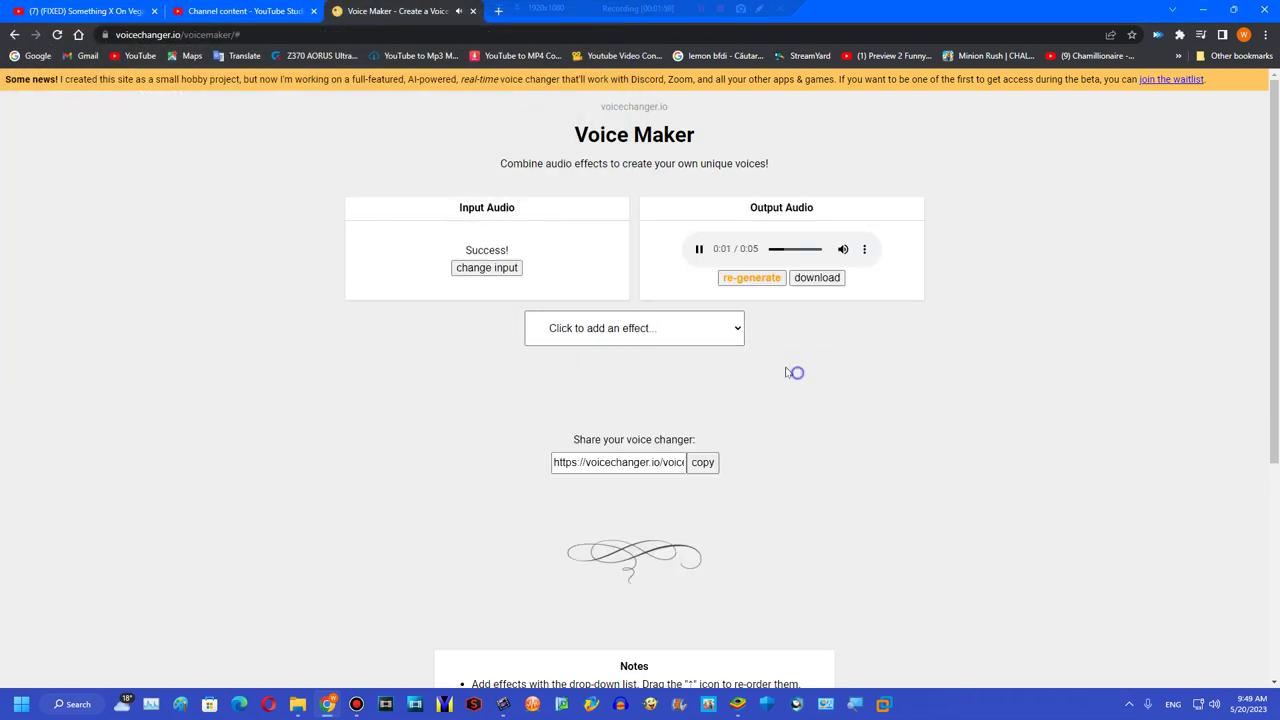
- Add the Bitcrusher (lo-fi) effect to the custom voice and re-generate the output audio
left_click(560, 329)
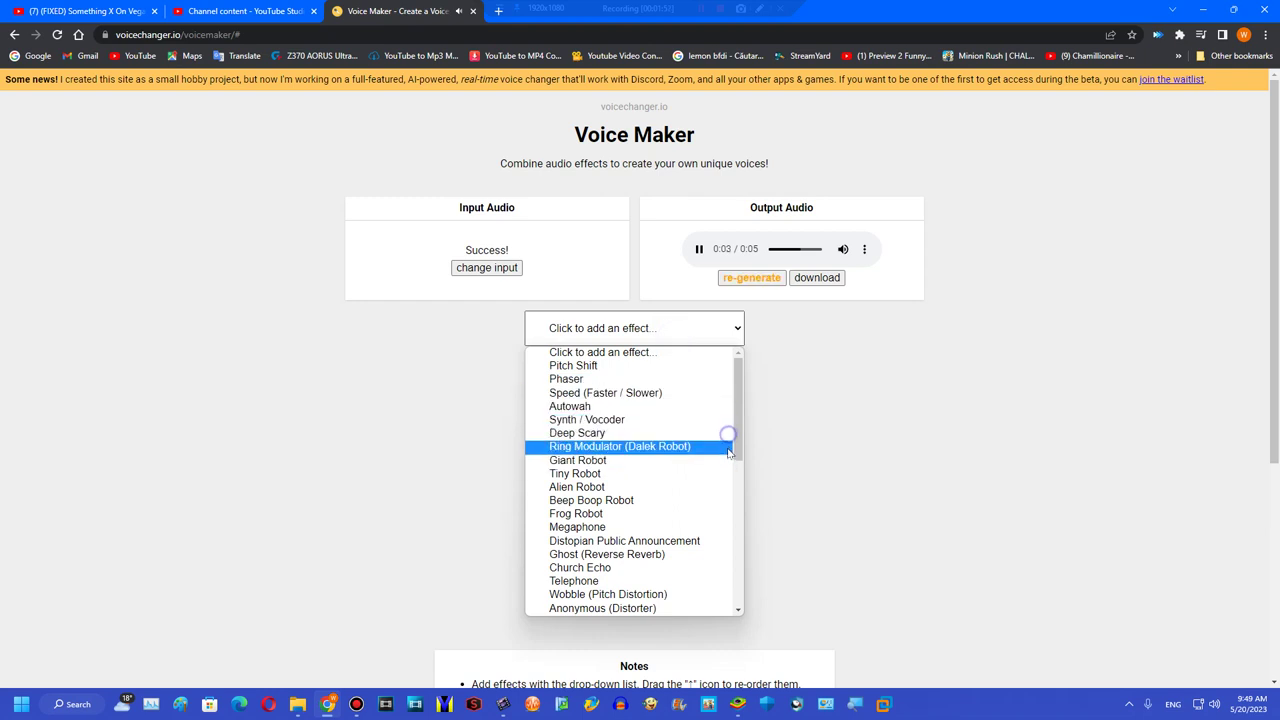
left_click(738, 404)
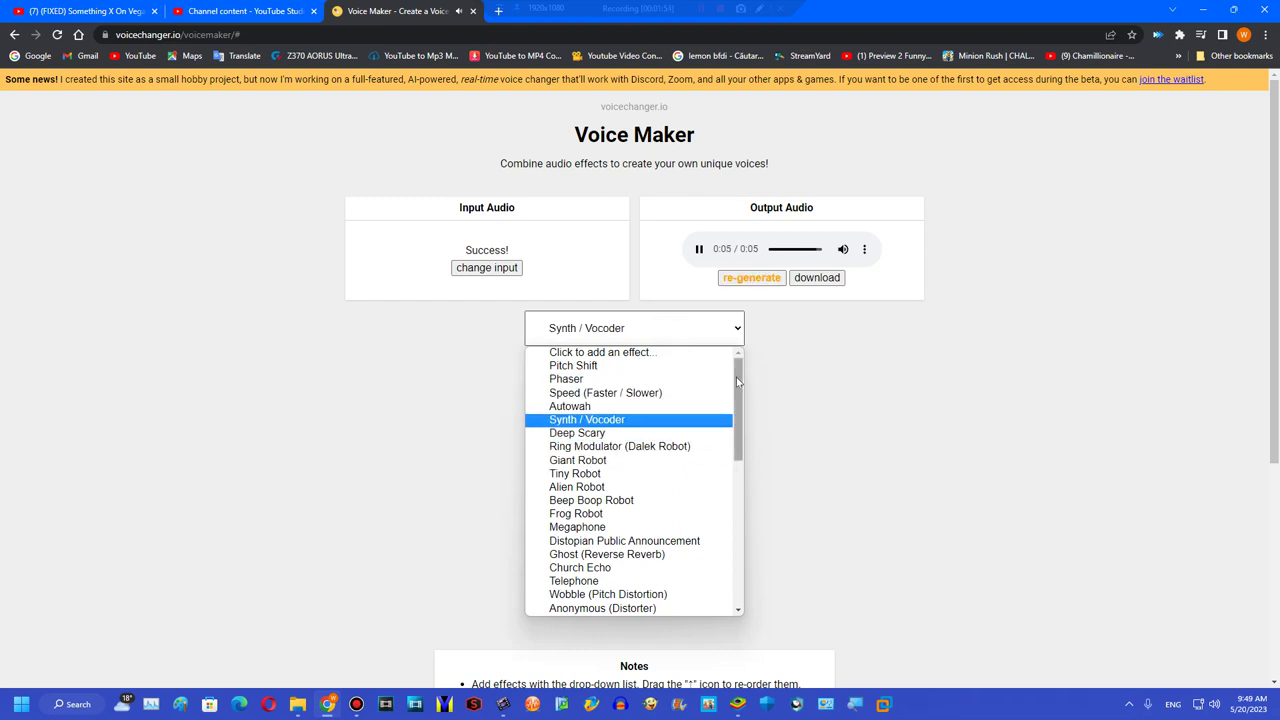
left_click_drag(736, 377, 727, 548)
left_click(688, 566)
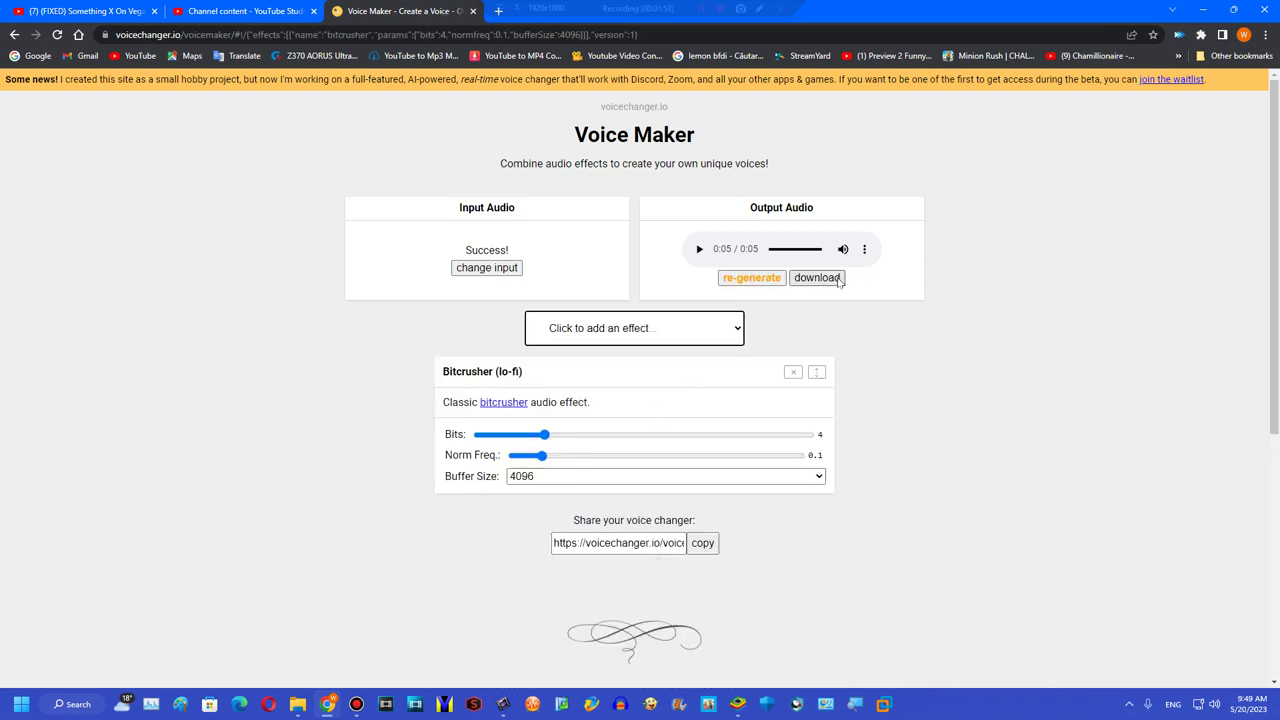
left_click(760, 279)
- Set the Bitcrusher's Bits to 16 and Norm Freq. to 0.05, and download the output audio
left_click_drag(544, 434, 577, 441)
left_click_drag(736, 434, 803, 432)
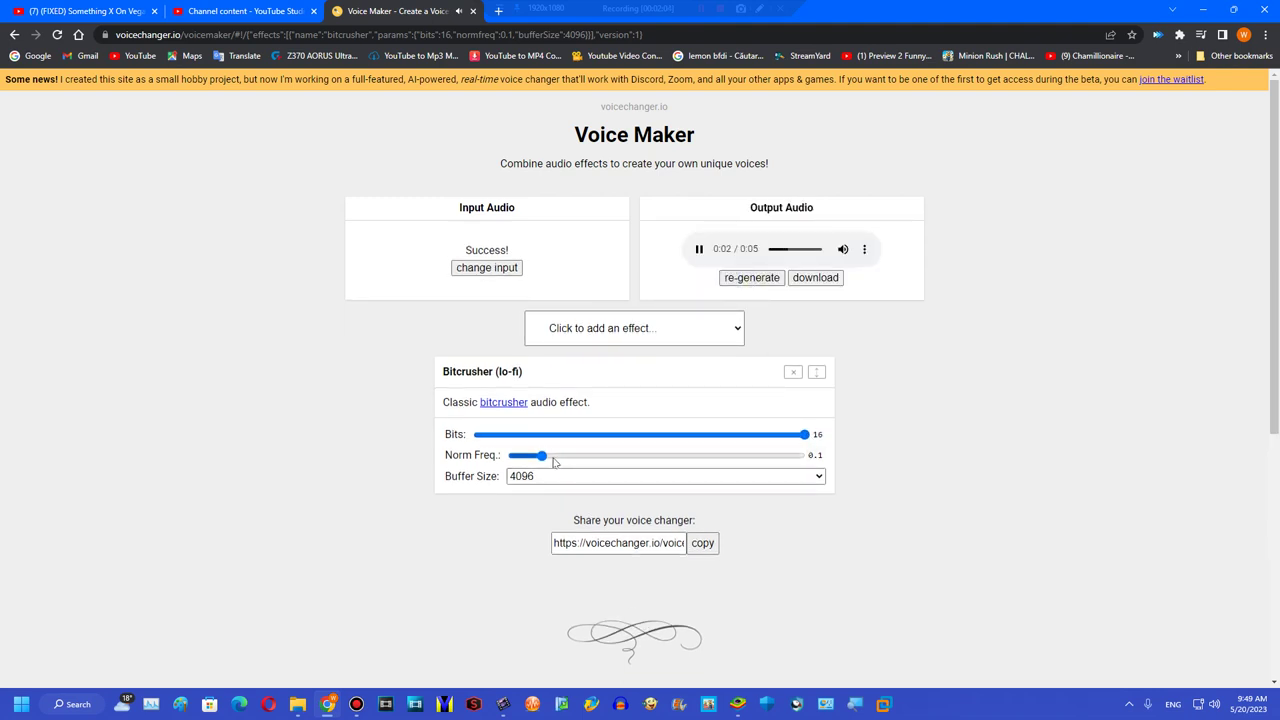
mouse_move(544, 456)
left_mouse_down()
mouse_move(570, 448)
mouse_move(527, 457)
left_mouse_up()
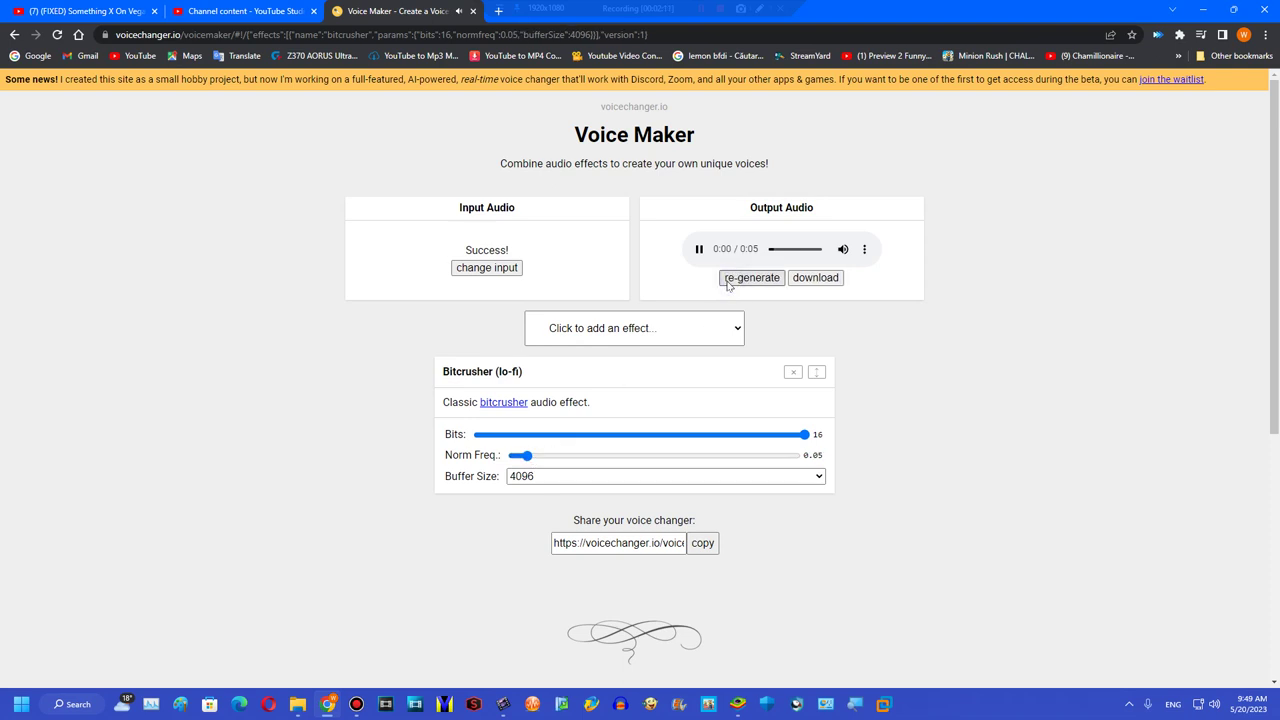
left_click(815, 278)
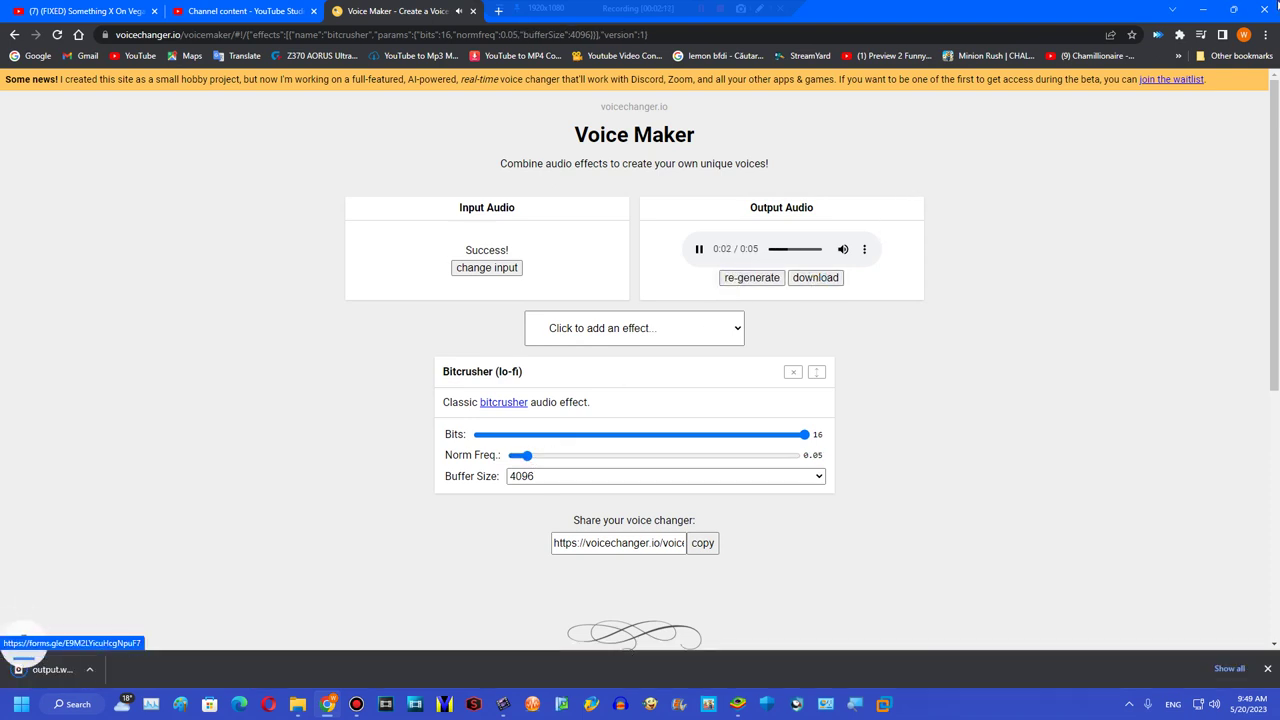
- Restore the browser to its smaller window, switch to AVS Video Editor and set the timeline clip's hue to -128
left_click(1234, 10)
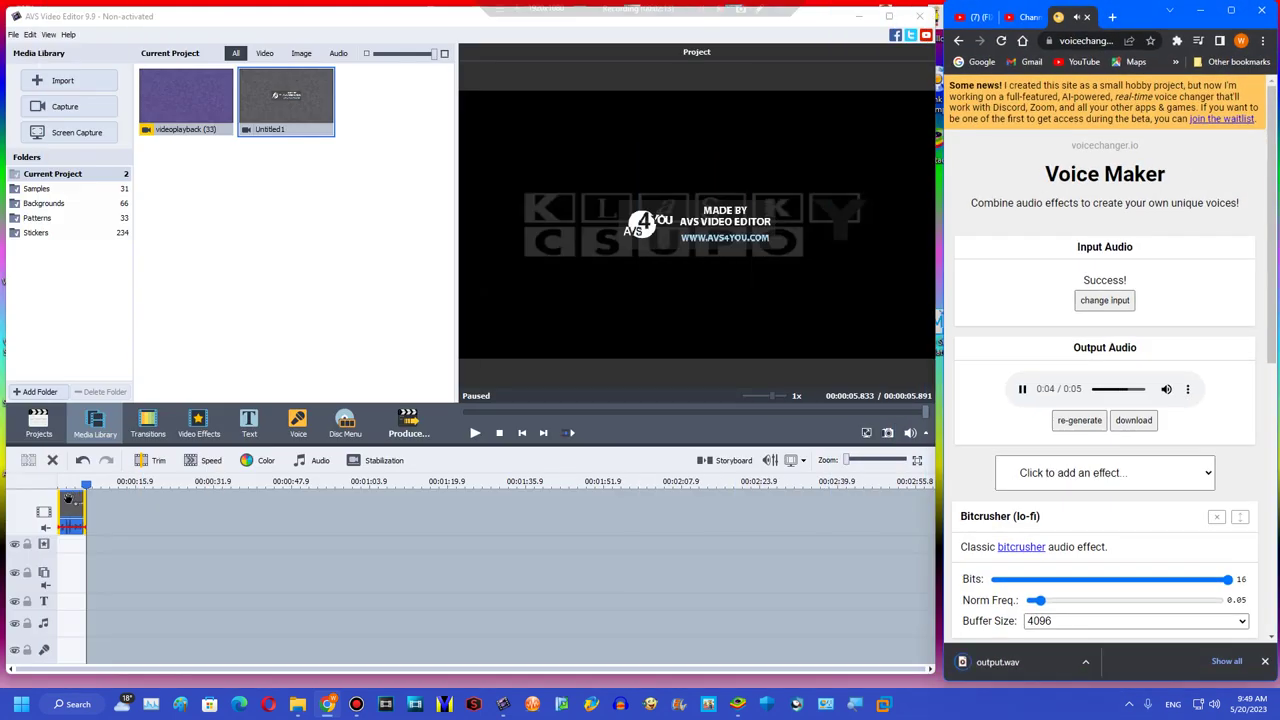
left_click(68, 497)
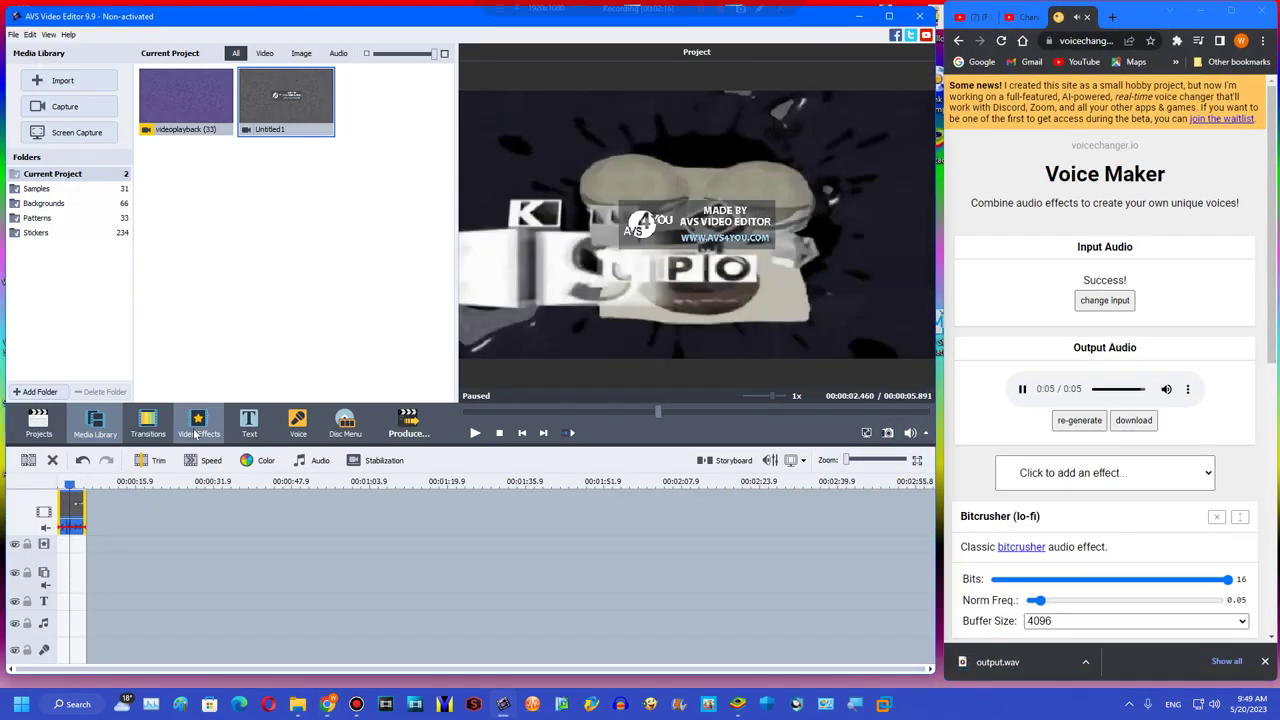
left_click(262, 462)
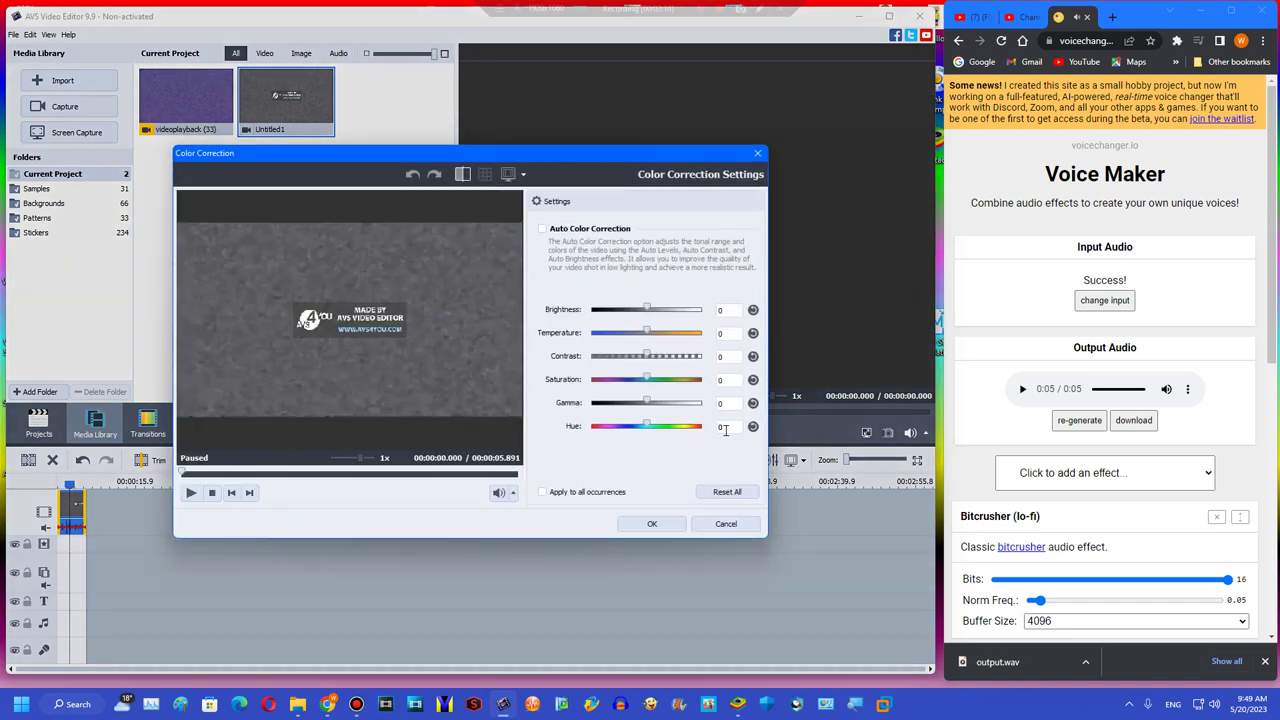
type("-")
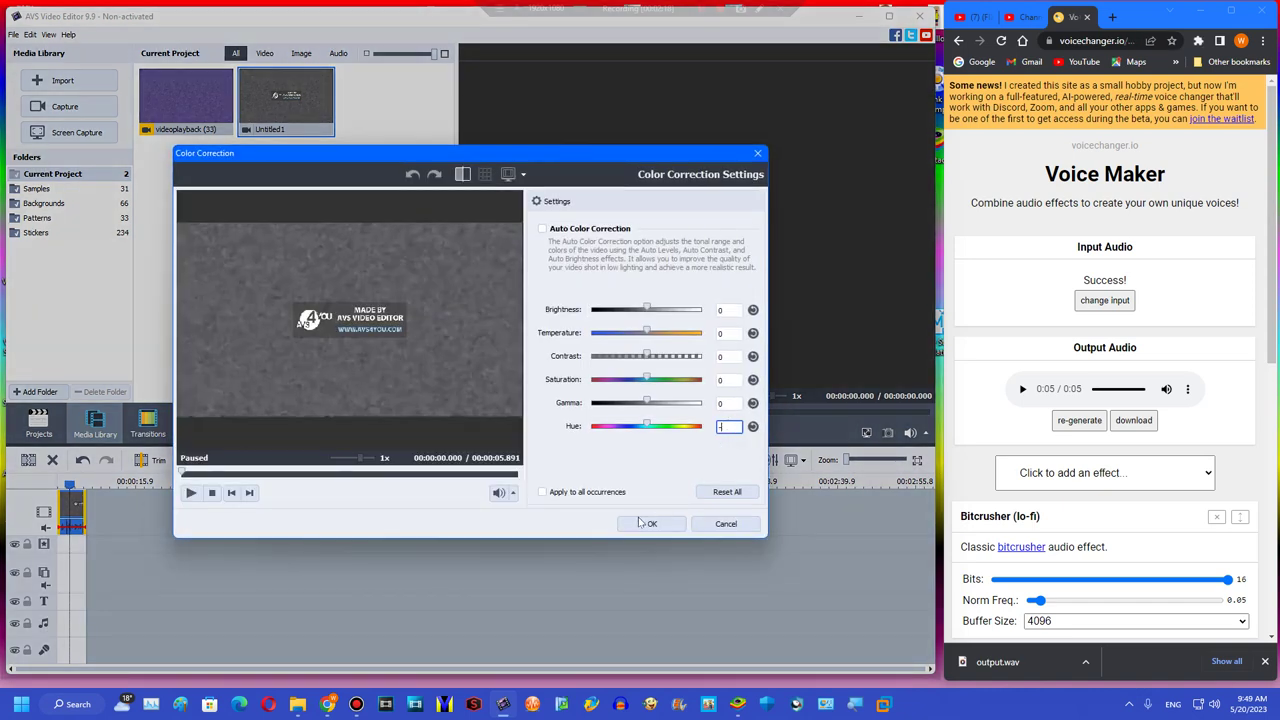
type("128")
left_click(645, 524)
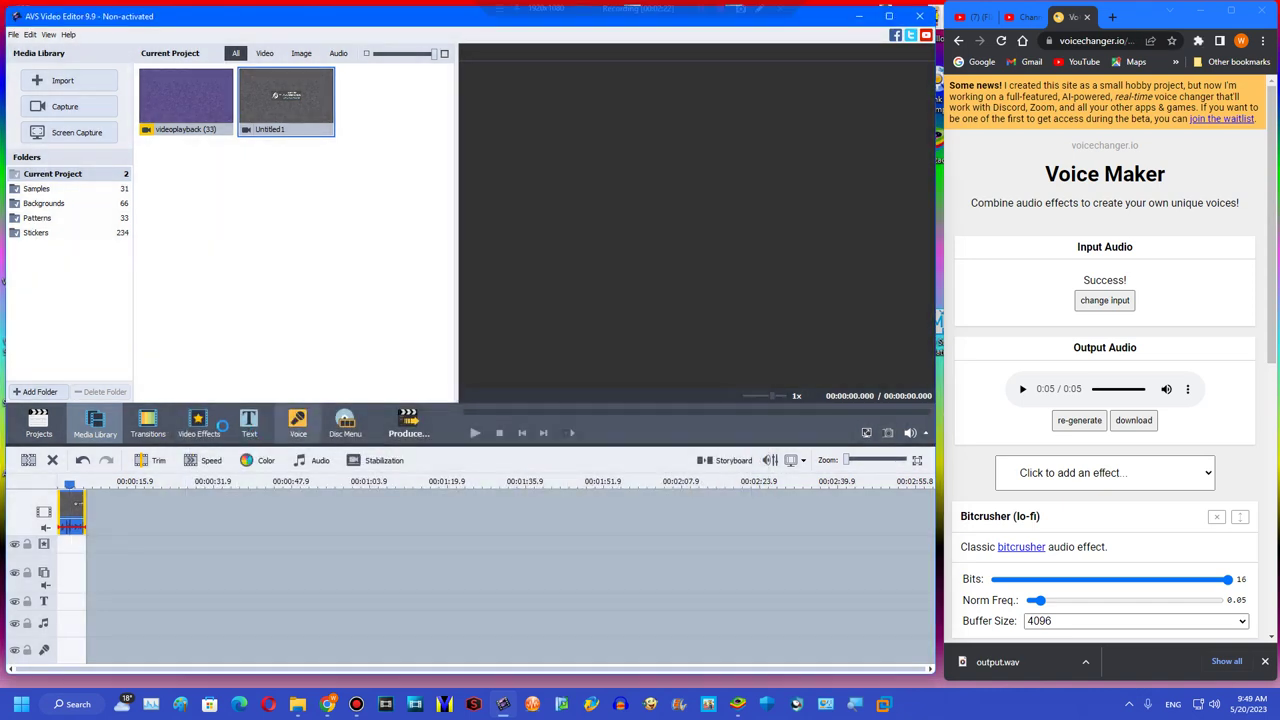
- Add a Tilt-shift effect to the video effects line and shorten it to the clip's length
left_click(199, 424)
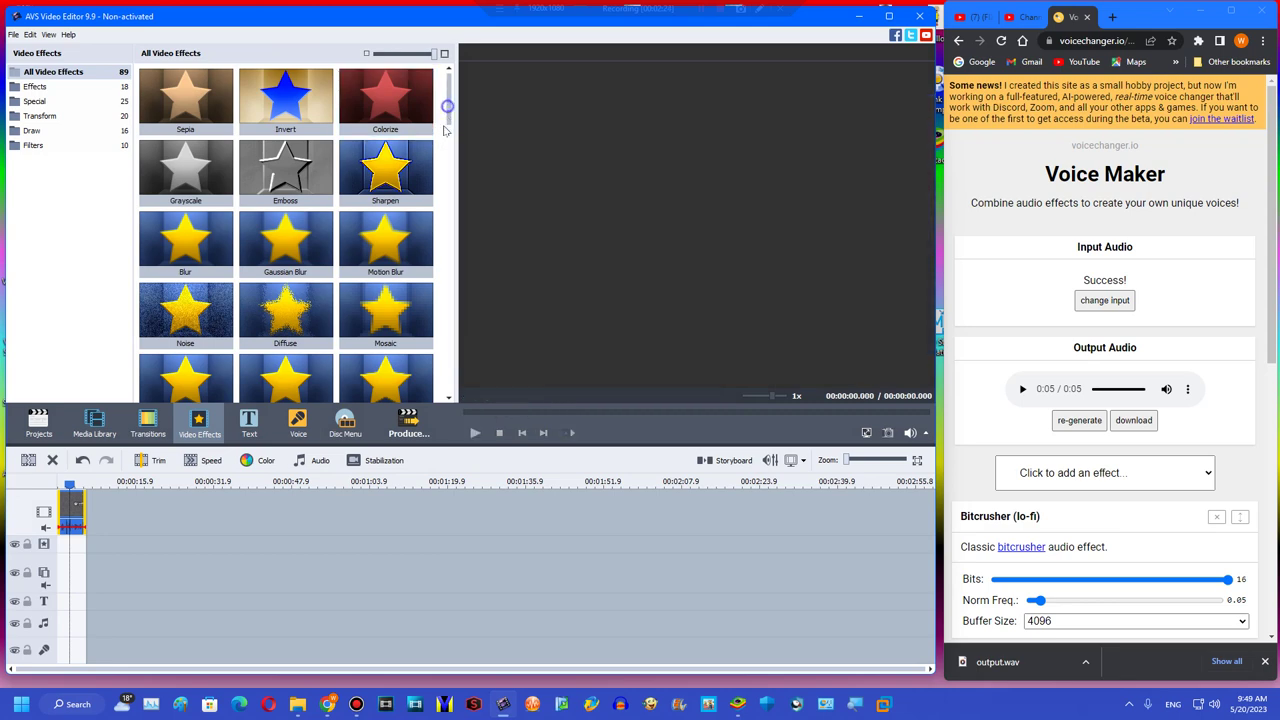
scroll(447, 130, "down", 5)
left_click_drag(385, 160, 350, 537)
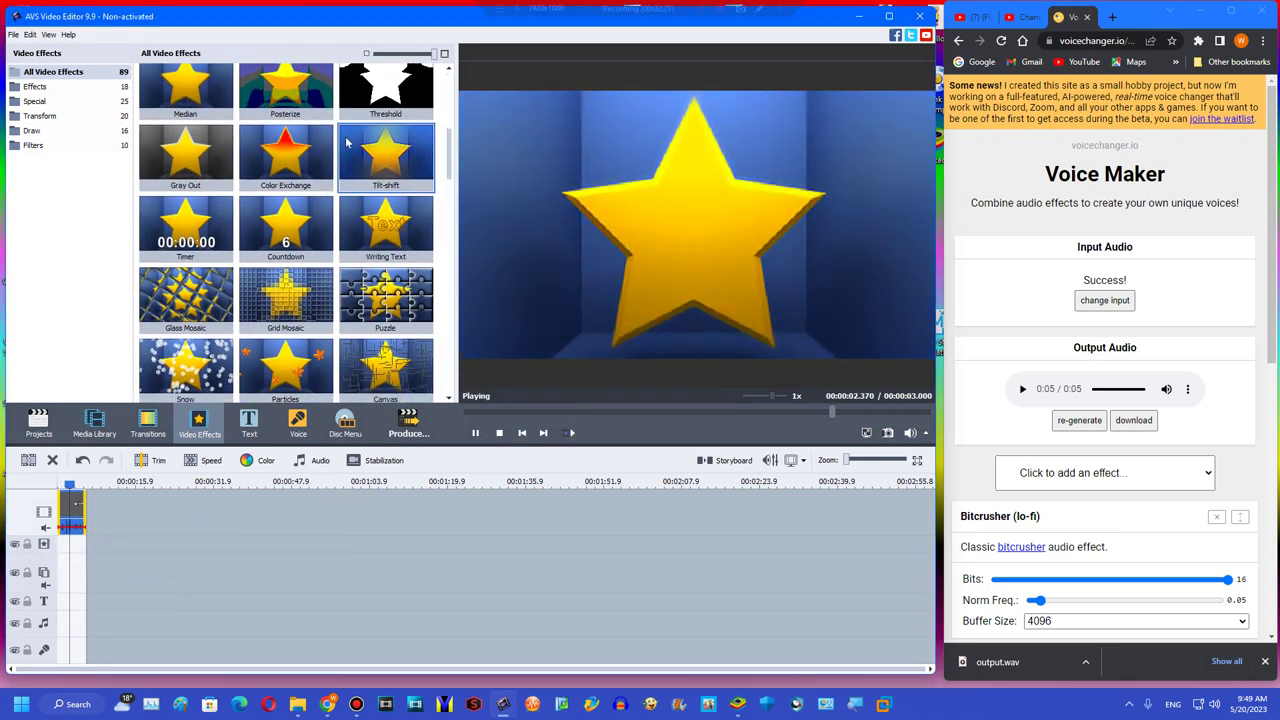
left_click_drag(347, 143, 32, 576)
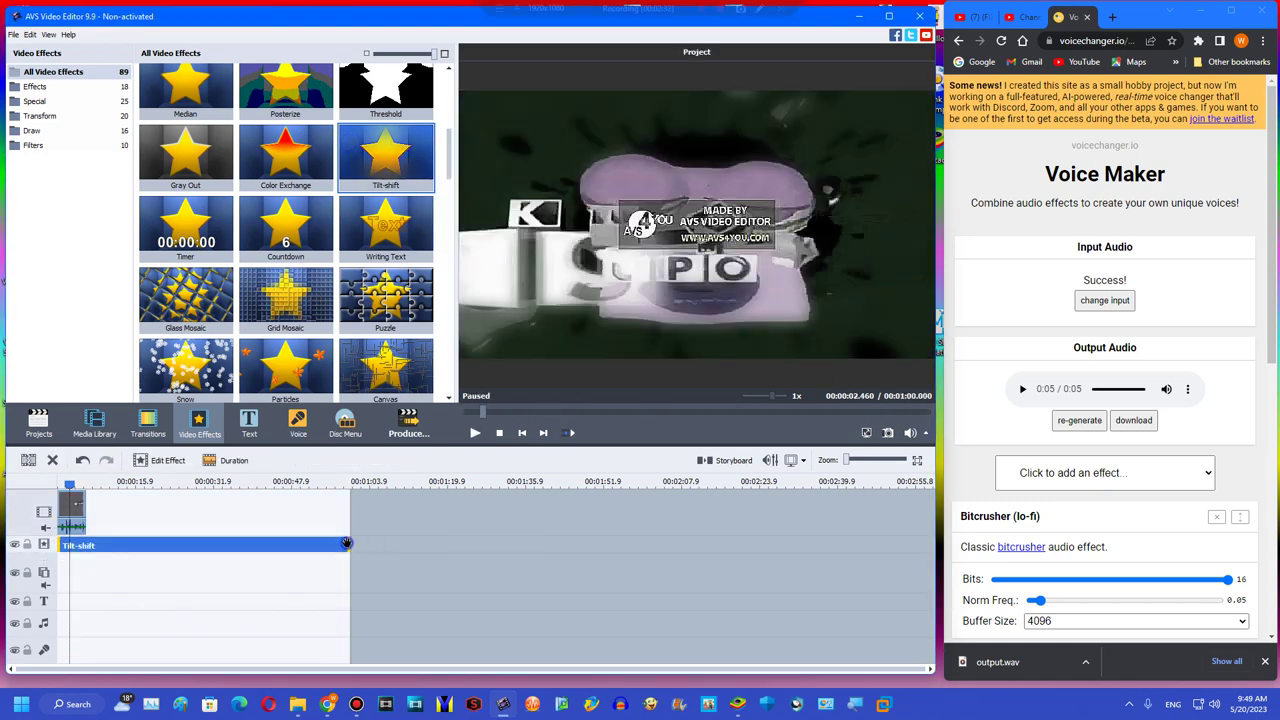
left_click_drag(355, 545, 80, 545)
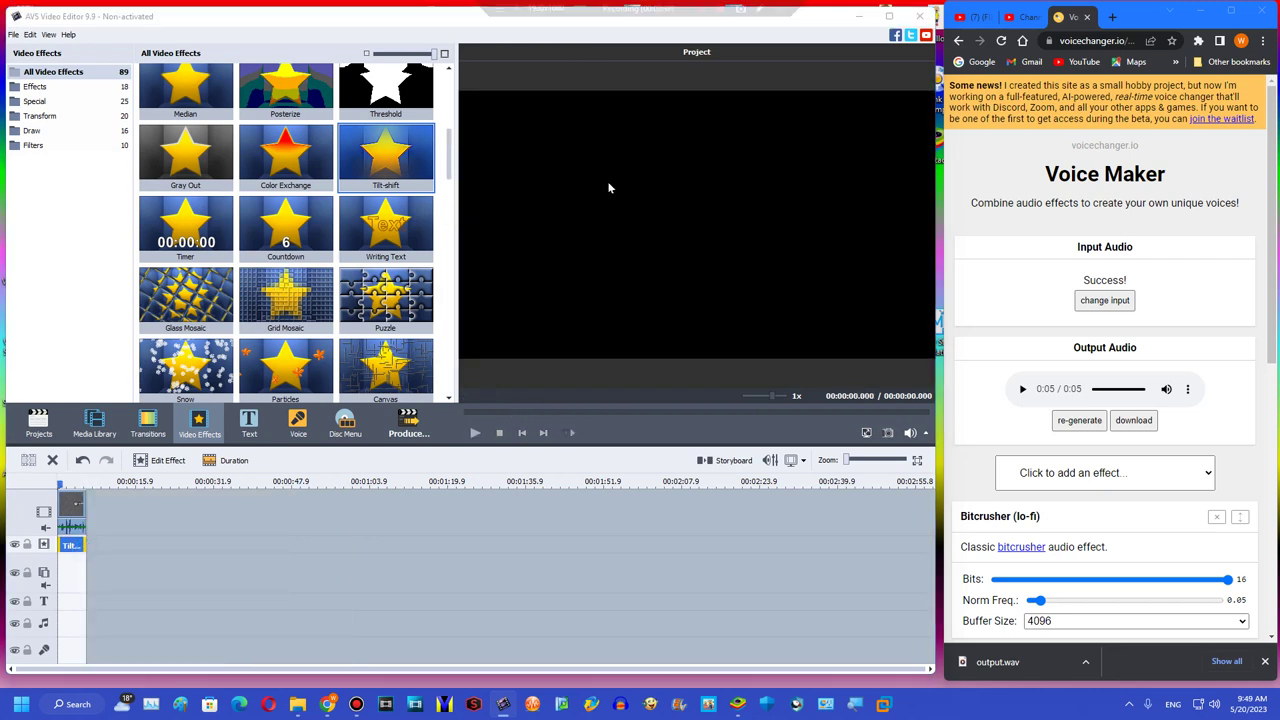
- Set the Tilt-shift effect's blur to 0, saturation to 100 and sharpness to 0
double_click(70, 545)
left_click(295, 471)
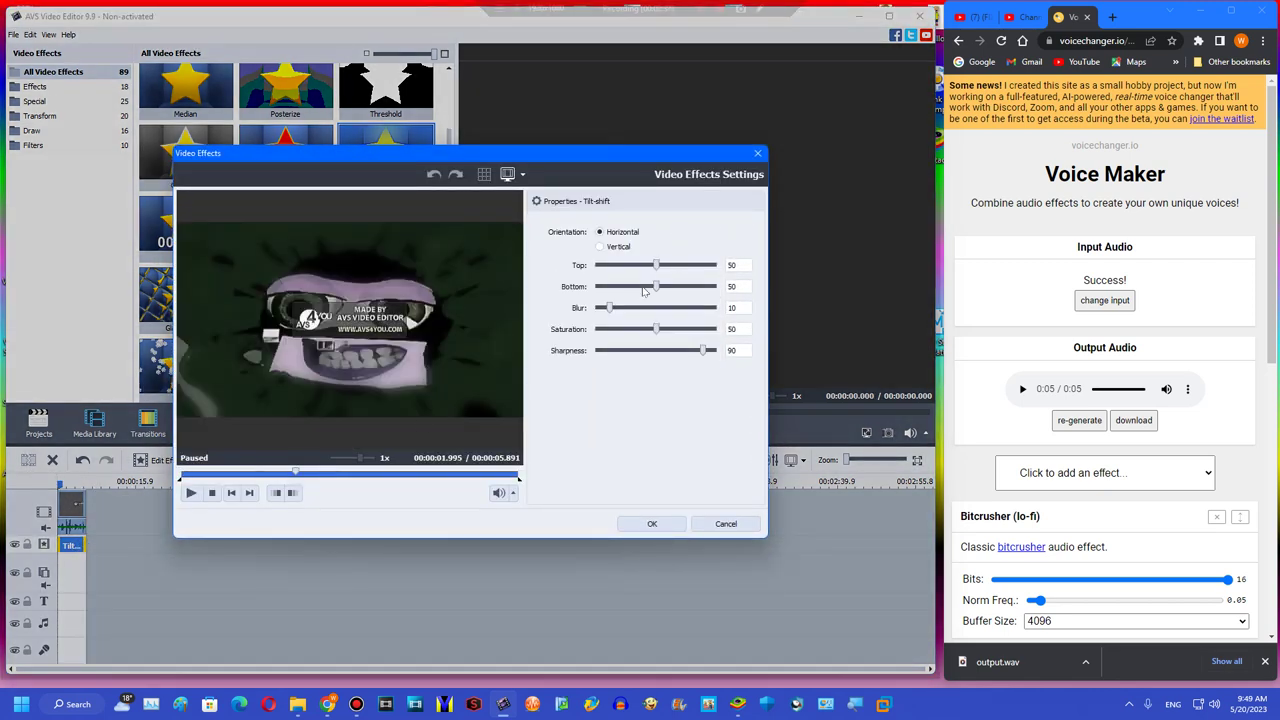
left_click_drag(604, 306, 585, 308)
left_click_drag(672, 329, 510, 362)
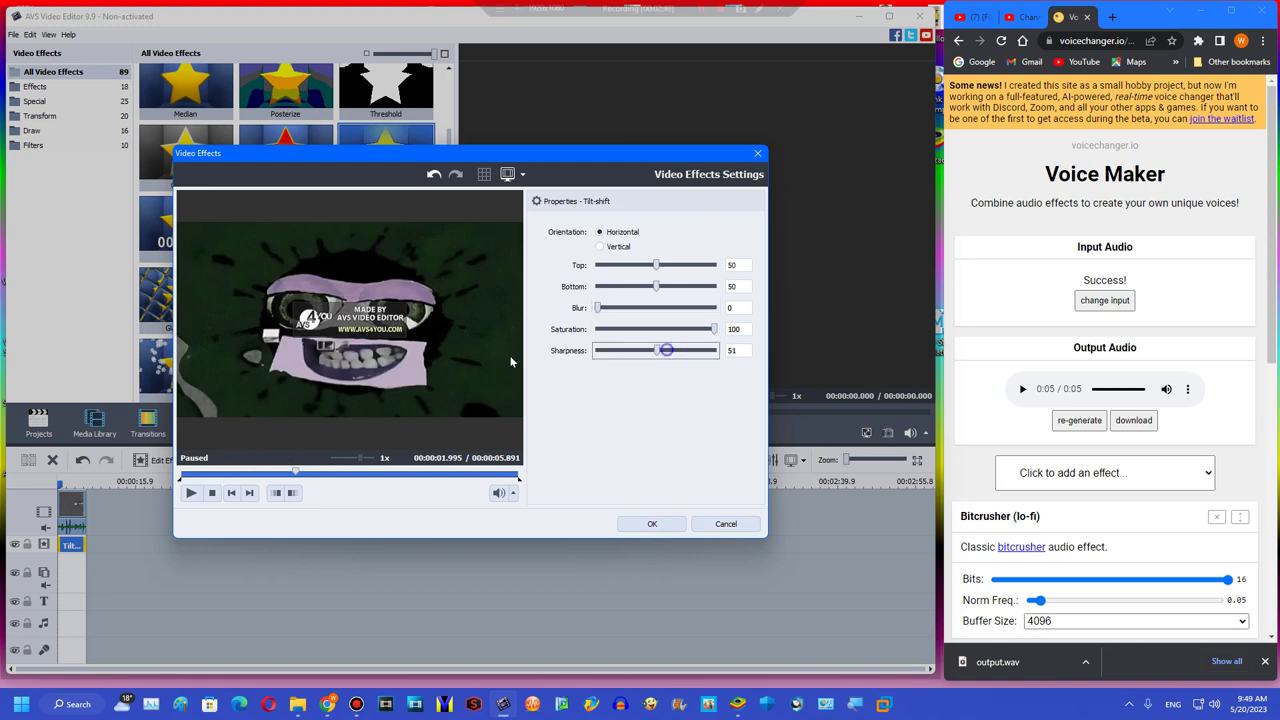
left_click(644, 526)
- Add three more video effect lines below the Tilt-shift line on the timeline
right_click(131, 546)
left_click(155, 610)
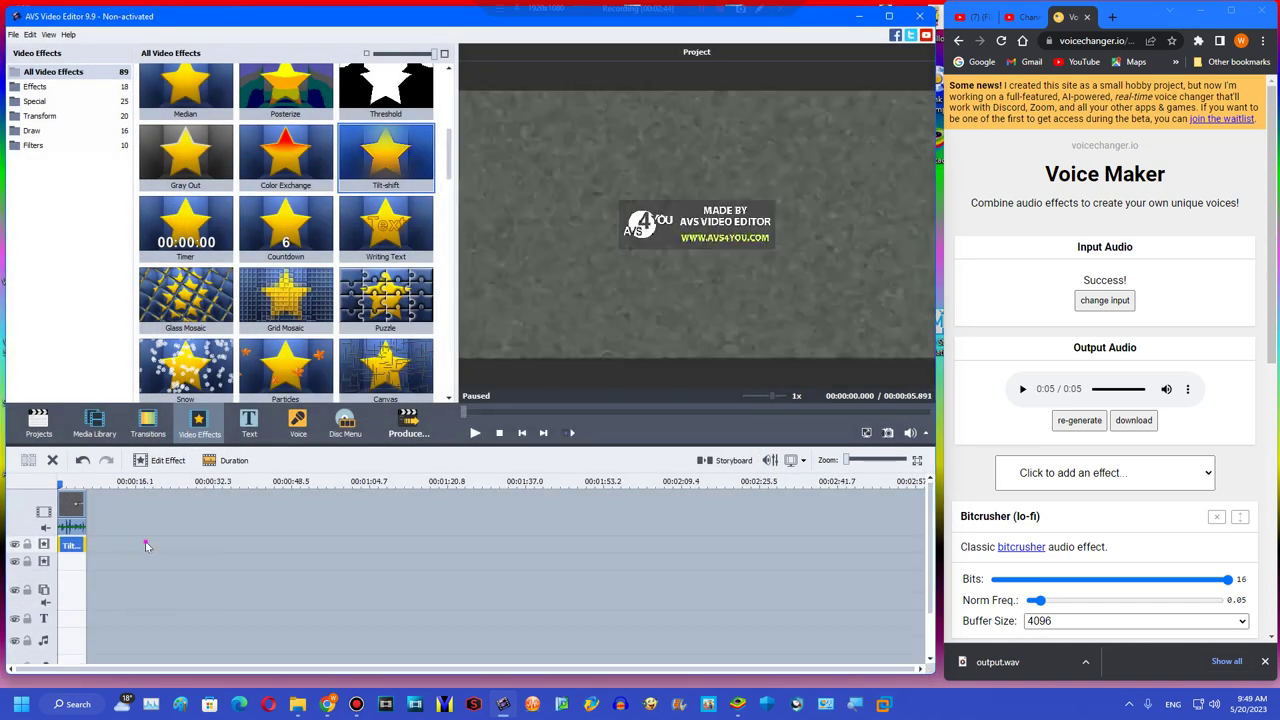
right_click(146, 543)
left_click(178, 633)
right_click(164, 550)
left_click(191, 641)
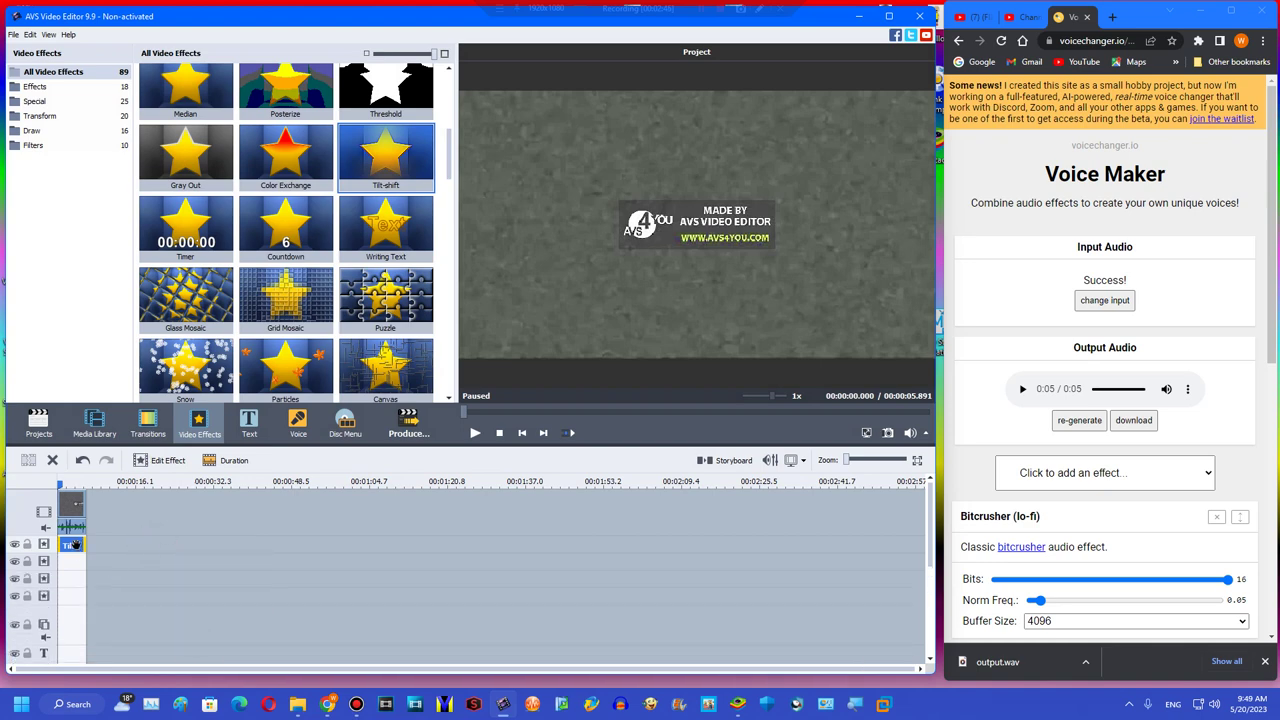
- Duplicate the Tilt-shift effect onto the three empty effect lines under the clip, and set the lowest copy's saturation to 25
right_click(75, 544)
left_click(115, 617)
right_click(82, 563)
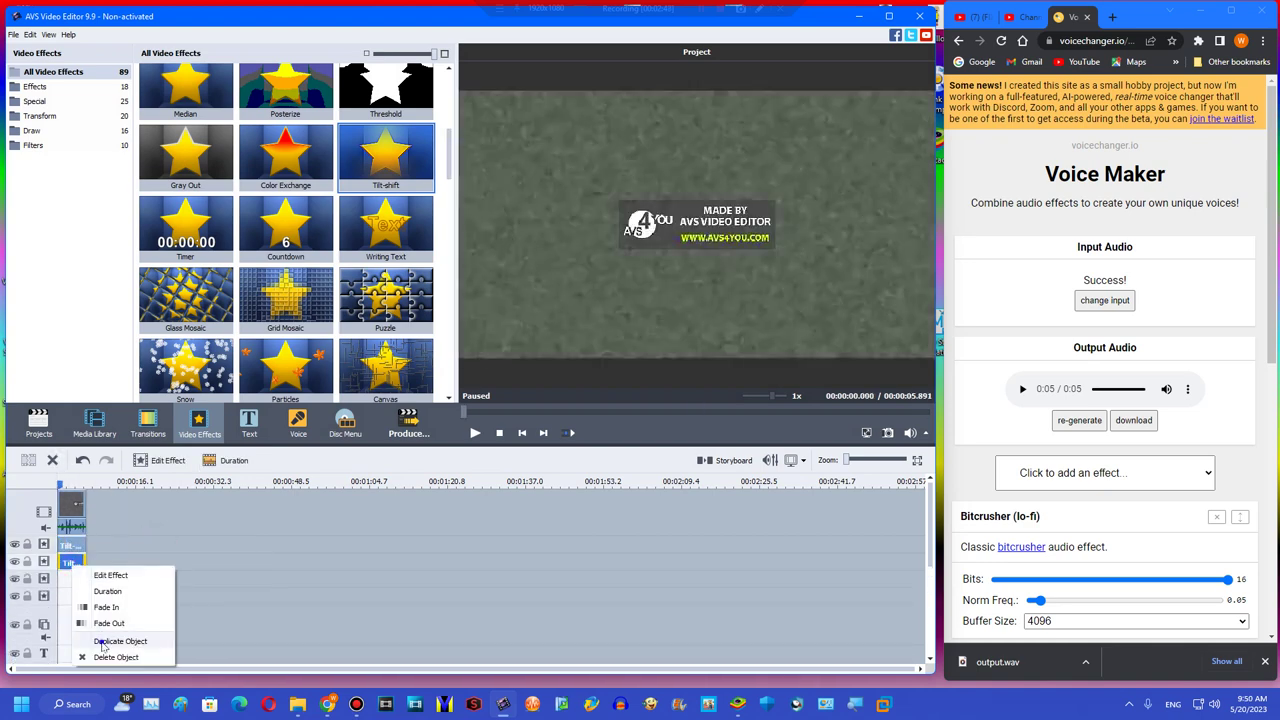
left_click(101, 646)
right_click(72, 579)
left_click(103, 650)
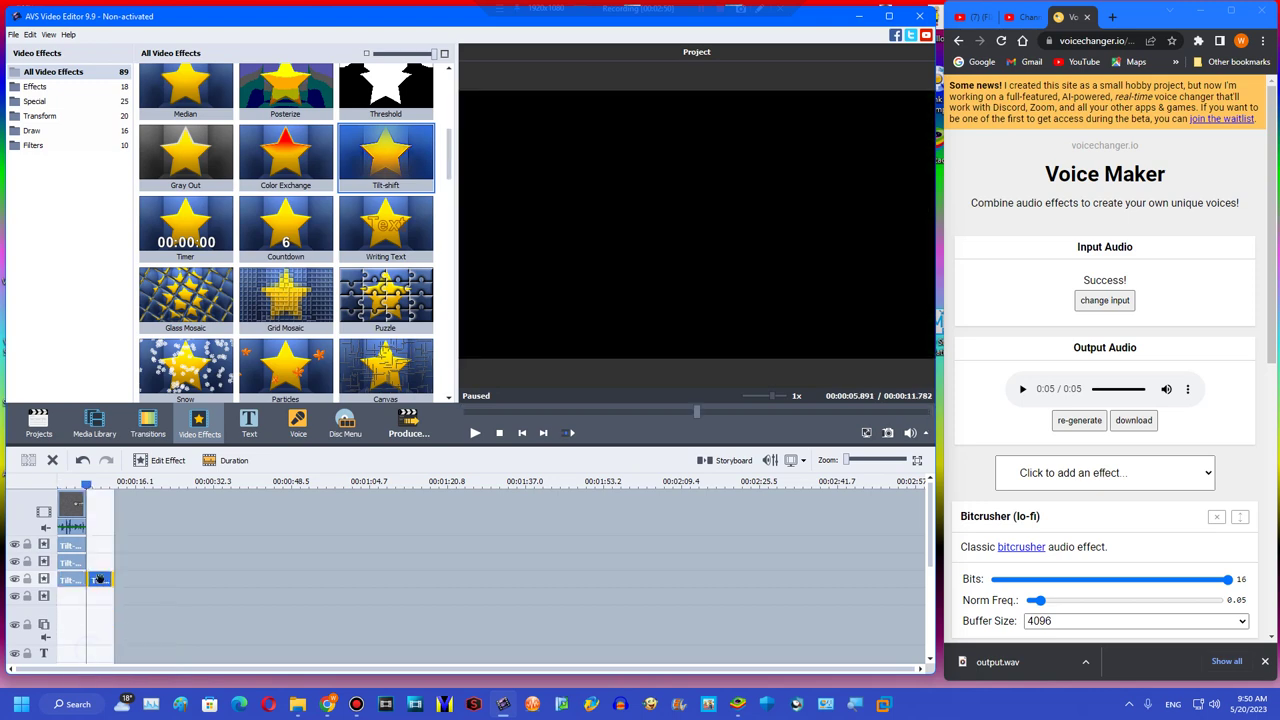
left_click_drag(99, 579, 70, 596)
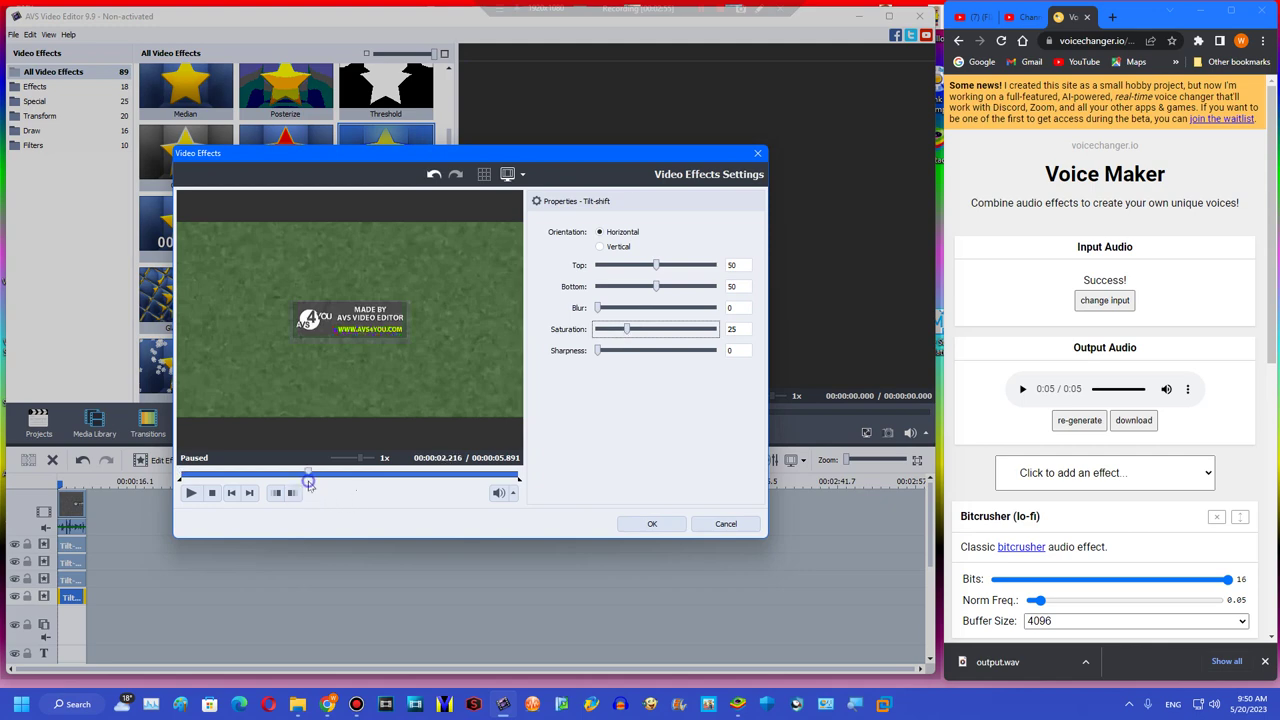
left_click(651, 523)
- Add a fifth effect line, place a Mirror effect on it and shorten the effect to the clip's length
right_click(140, 586)
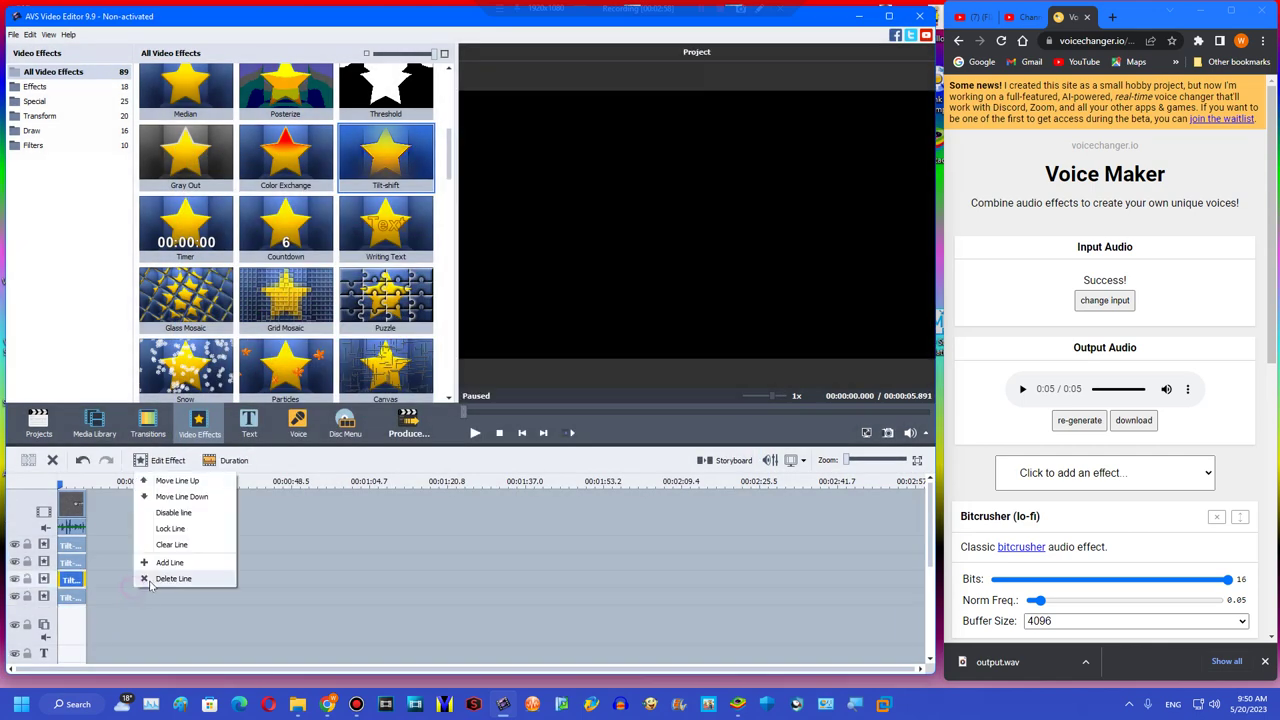
left_click(152, 580)
left_click_drag(452, 160, 408, 294)
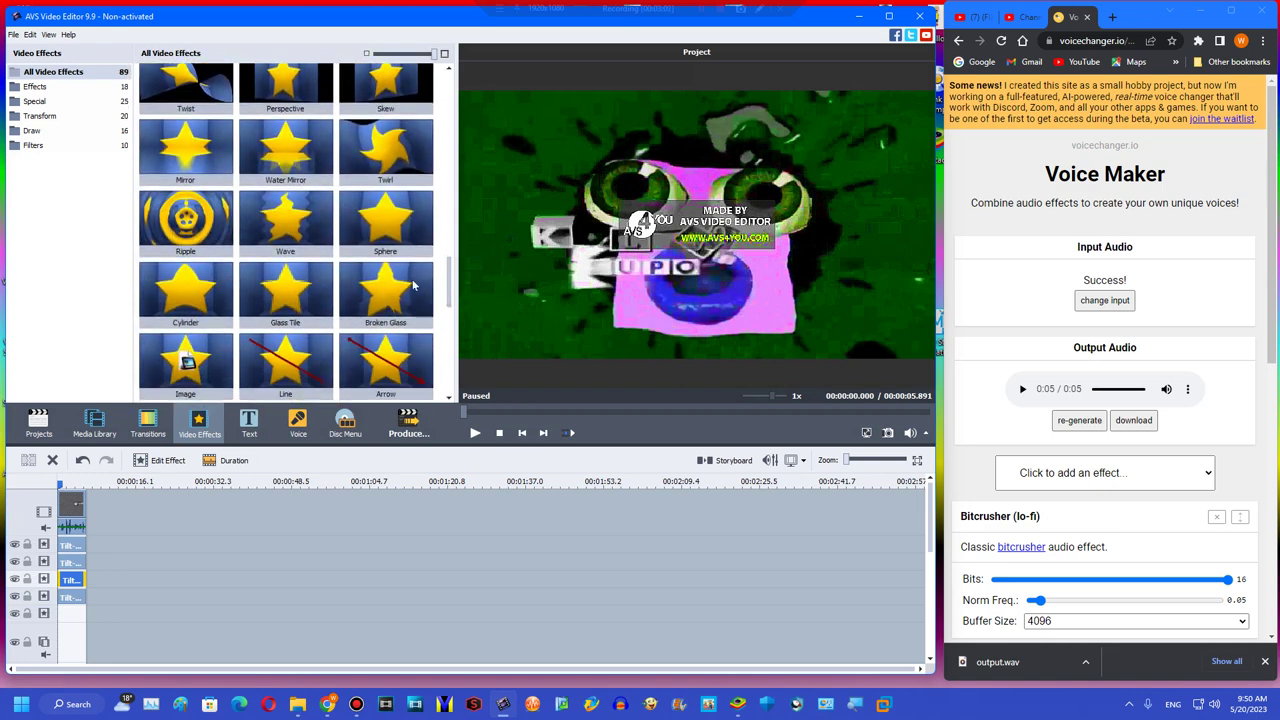
left_click_drag(193, 170, 62, 614)
left_click_drag(256, 610, 76, 617)
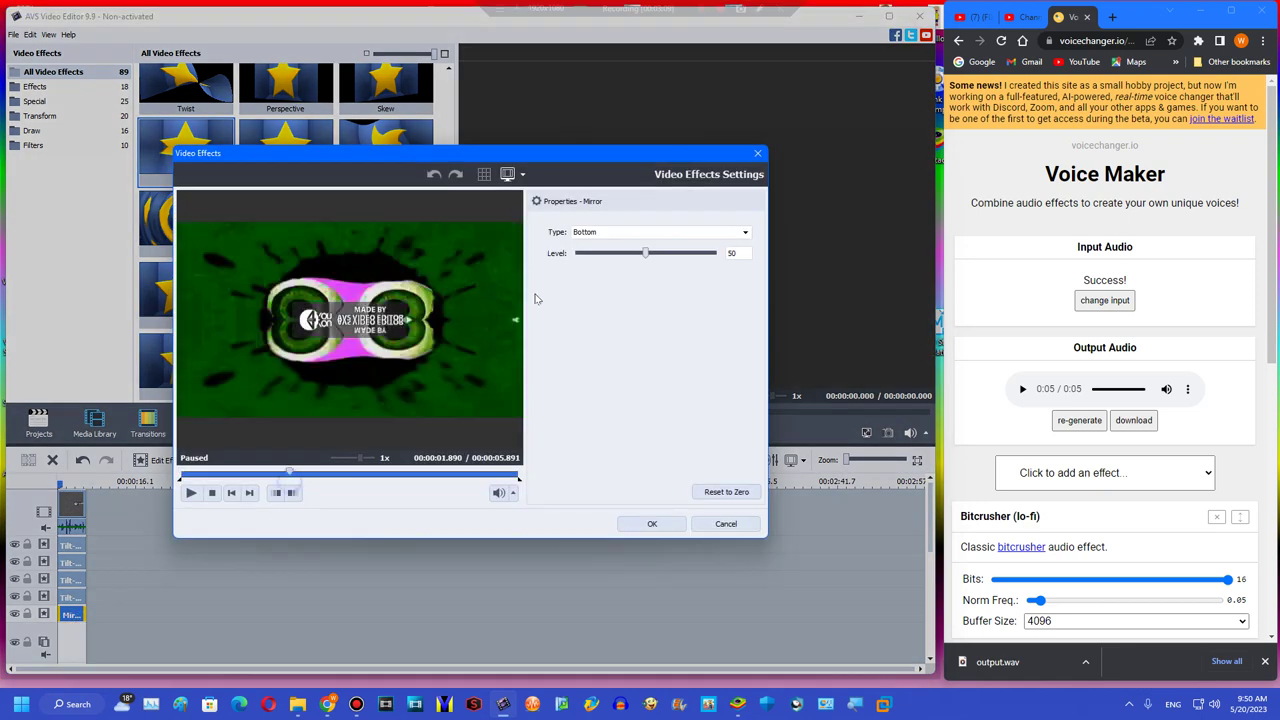
- Set the Mirror effect's type to Left
left_click(620, 231)
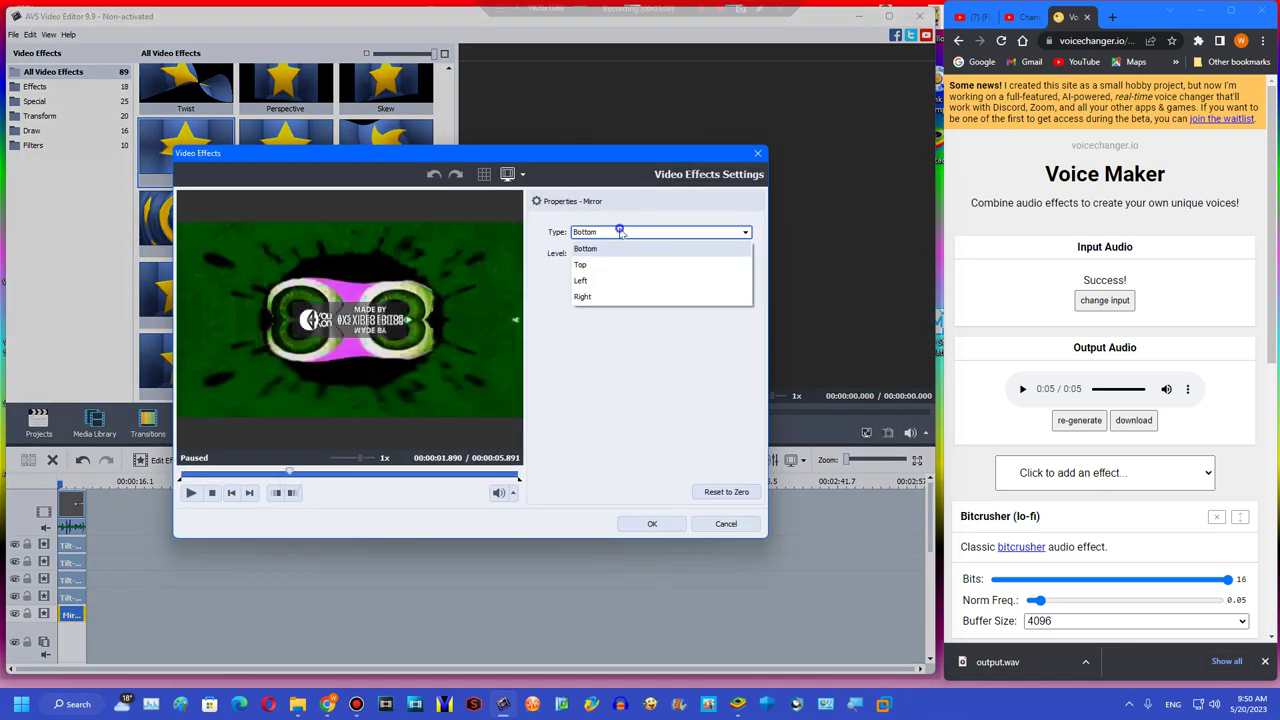
left_click(581, 280)
left_click(640, 523)
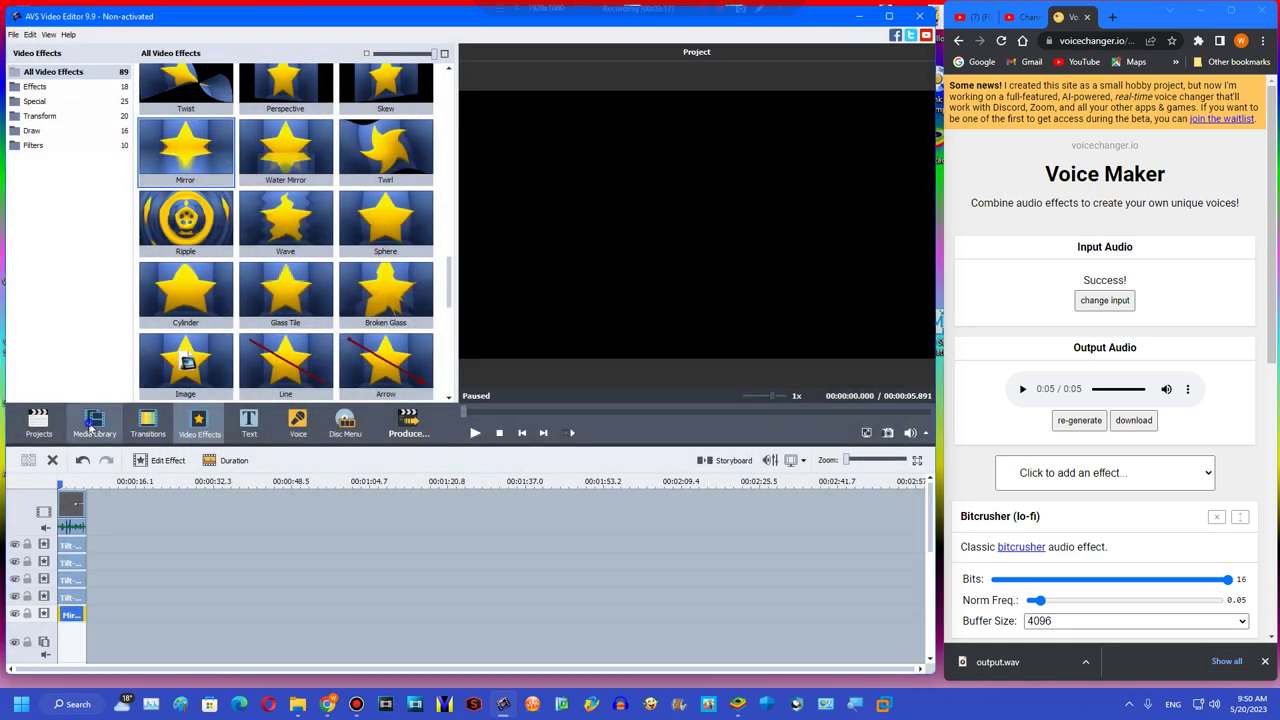
- Import the output audio file from Downloads into the project and place it at the start of the music track
left_click(94, 422)
mouse_move(297, 704)
left_click(228, 628)
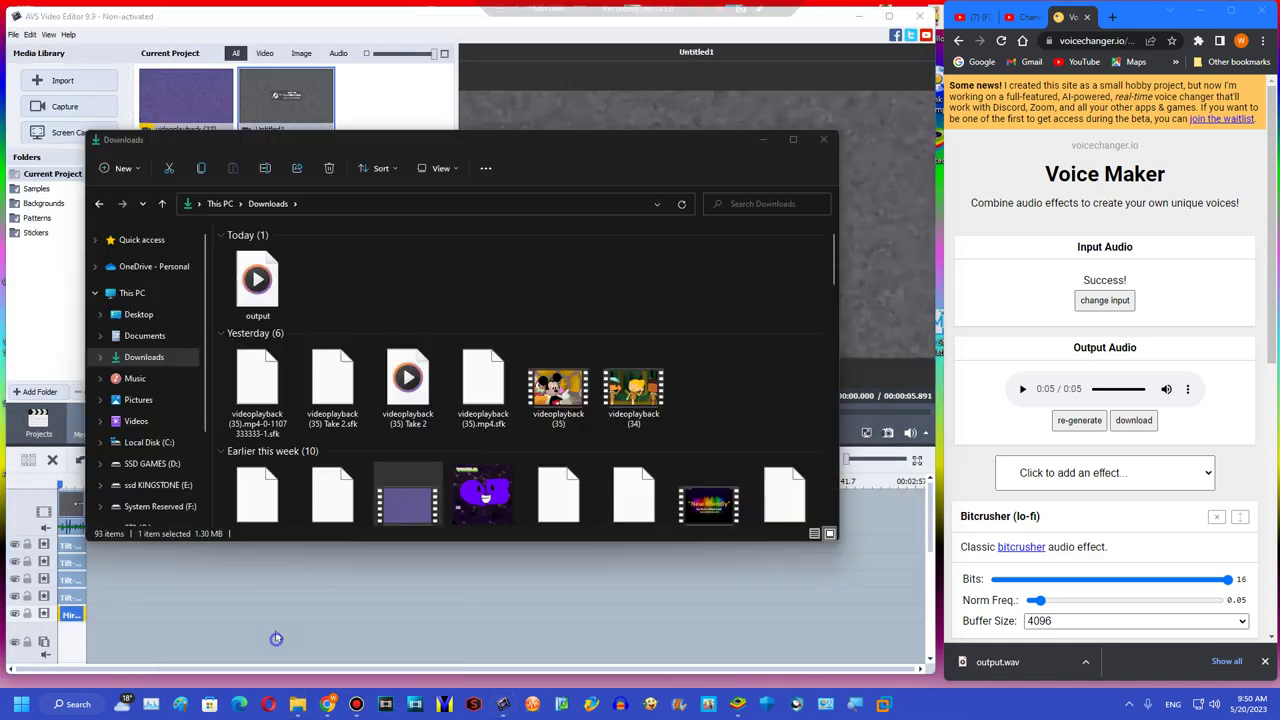
left_click_drag(257, 282, 236, 262)
scroll(153, 633, "down", 4)
left_click_drag(380, 100, 62, 625)
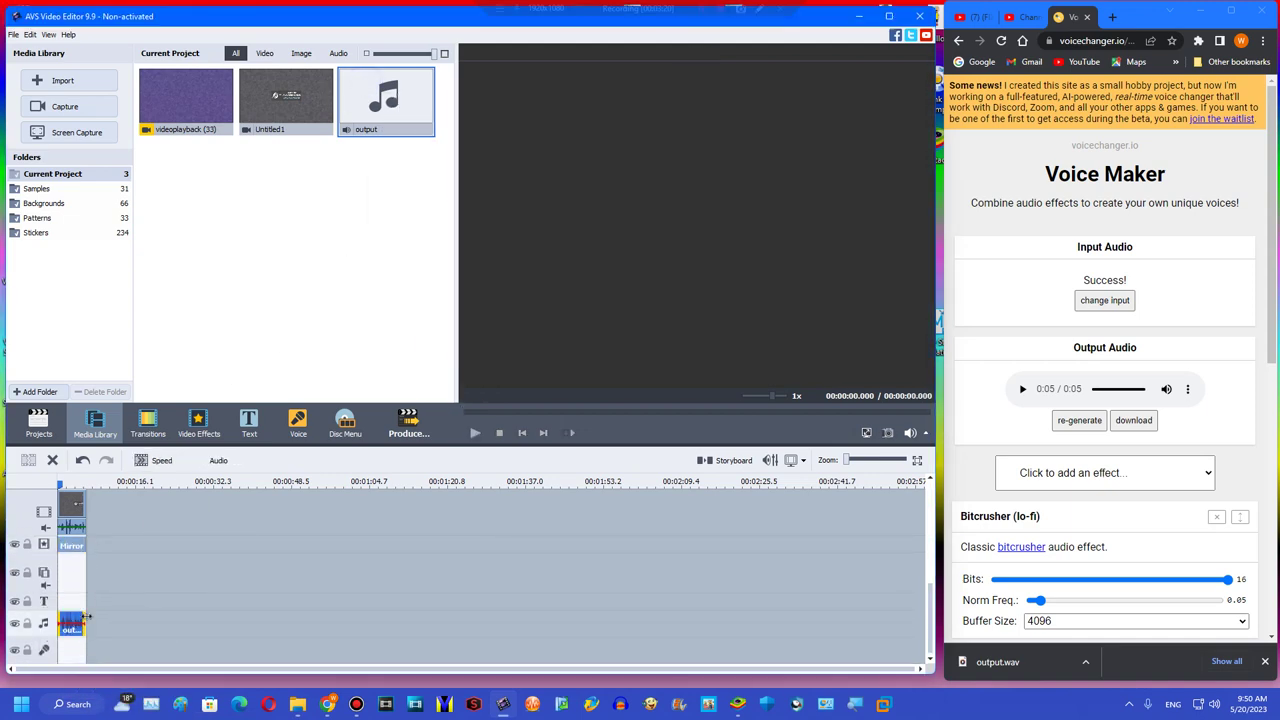
right_click(80, 503)
left_click(112, 409)
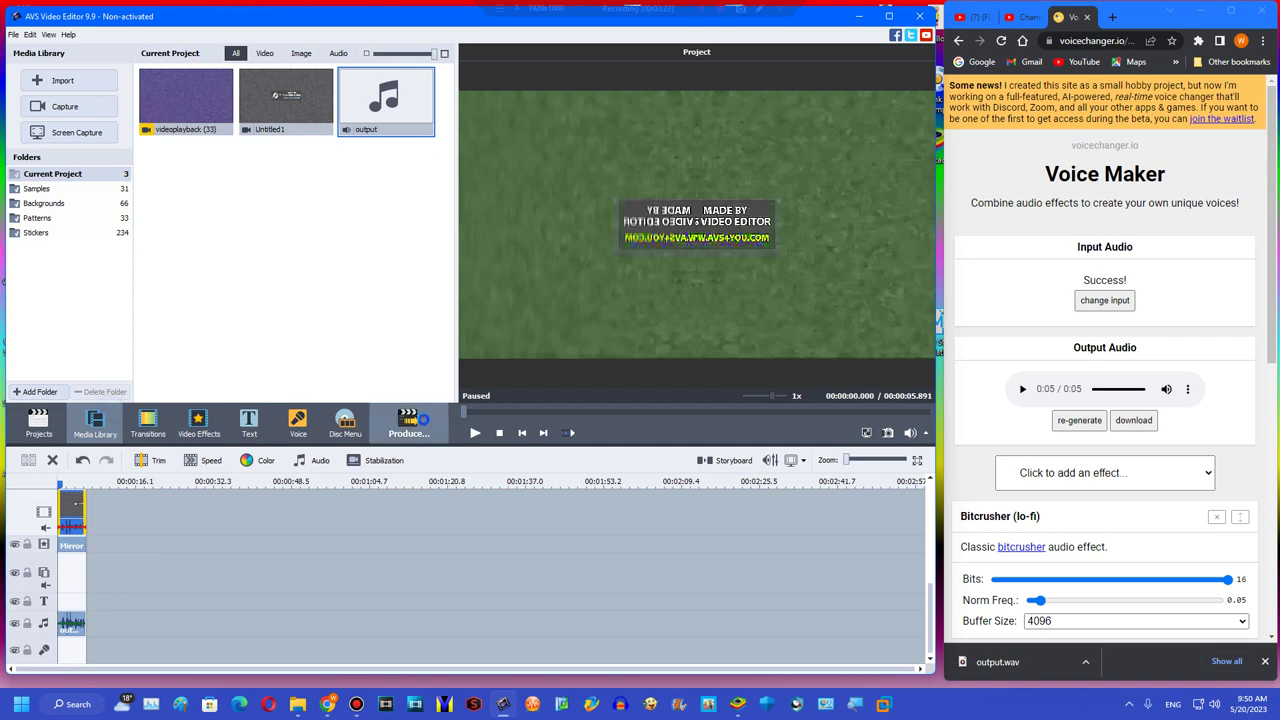
- Start producing the project as a video file, keeping the default format settings
left_click(414, 421)
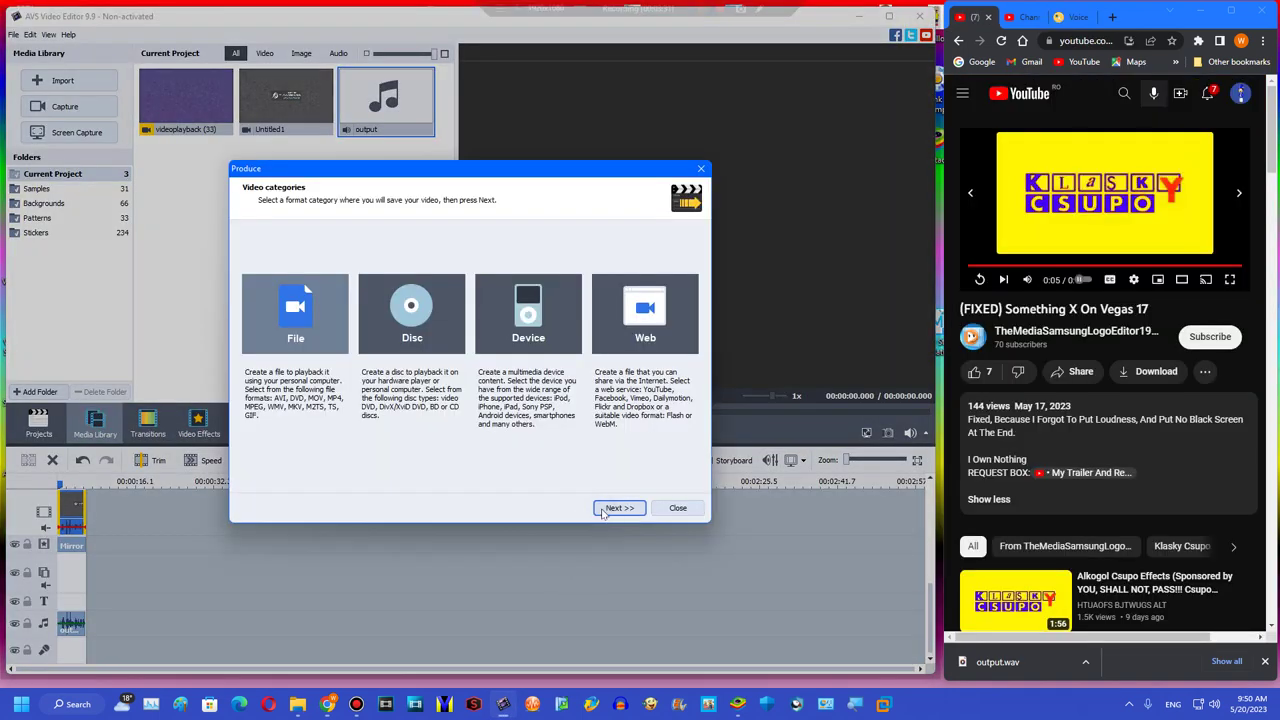
left_click(612, 508)
left_click(612, 508)
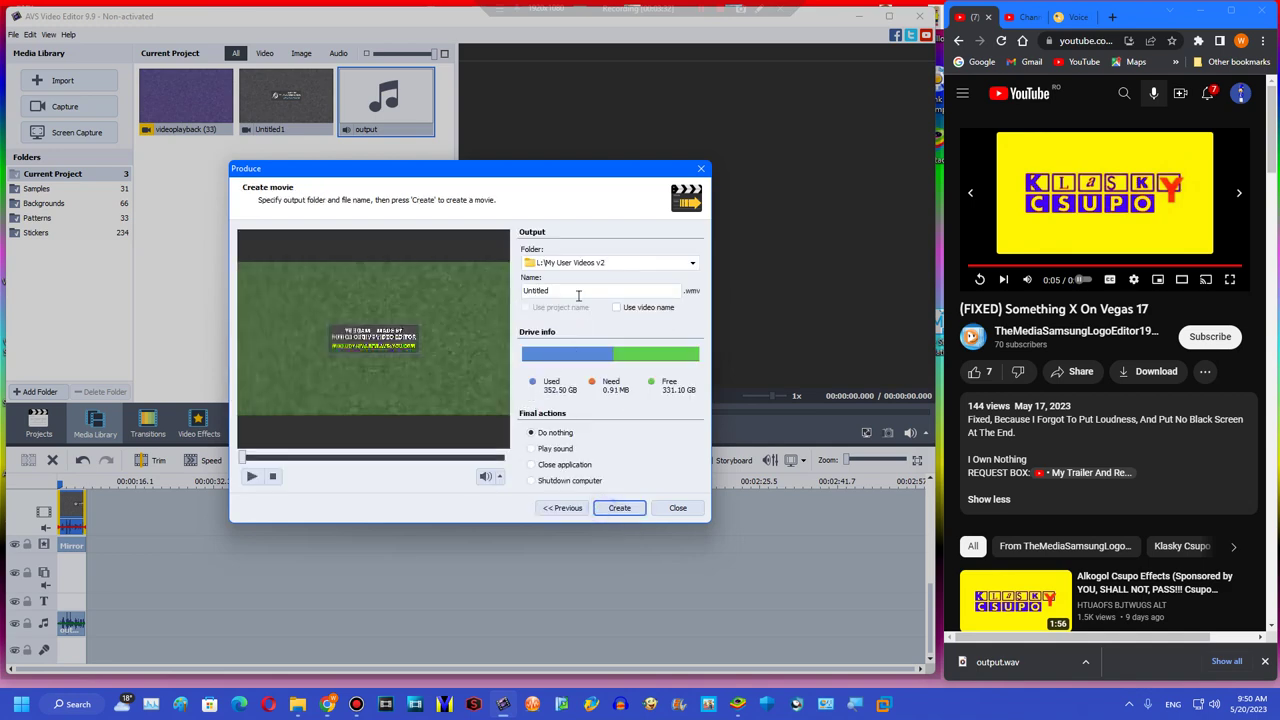
double_click(561, 291)
left_click(619, 508)
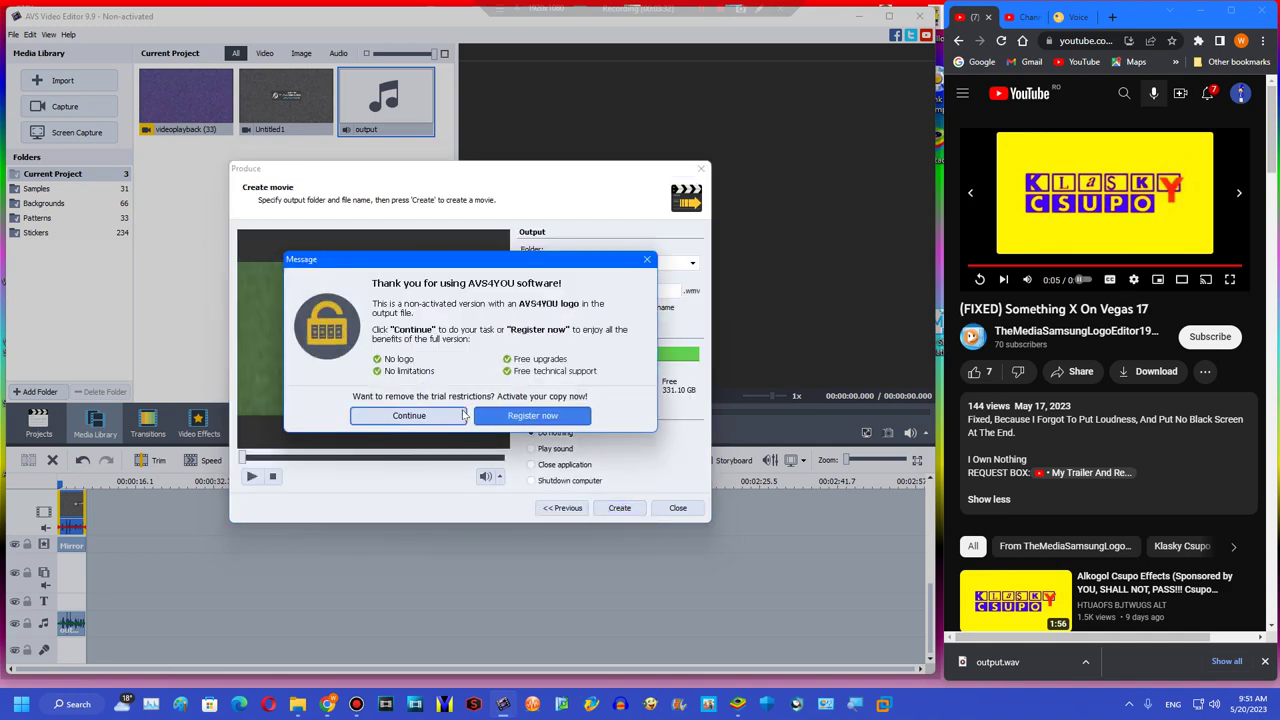
left_click(442, 417)
left_click(498, 381)
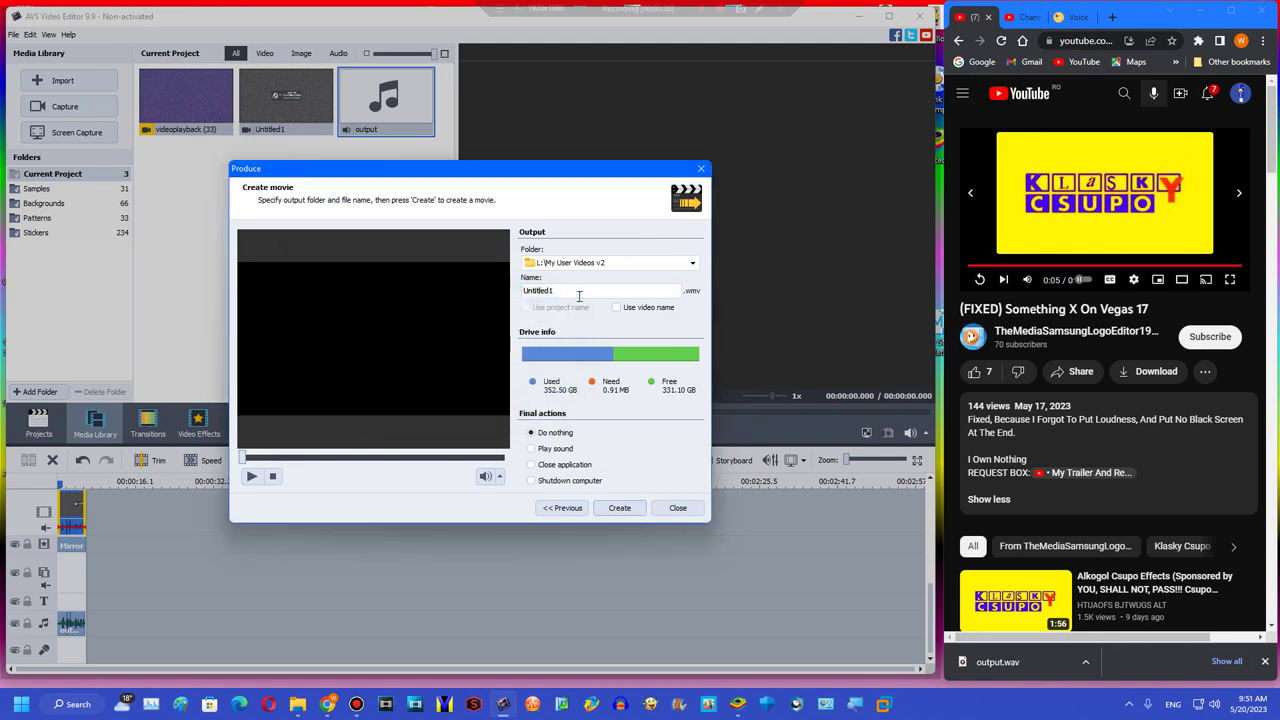
- Render the video to the My User Videos v2 folder under the name Untitled2 and view the output folder
double_click(561, 291)
type("Untitled2")
left_click(619, 508)
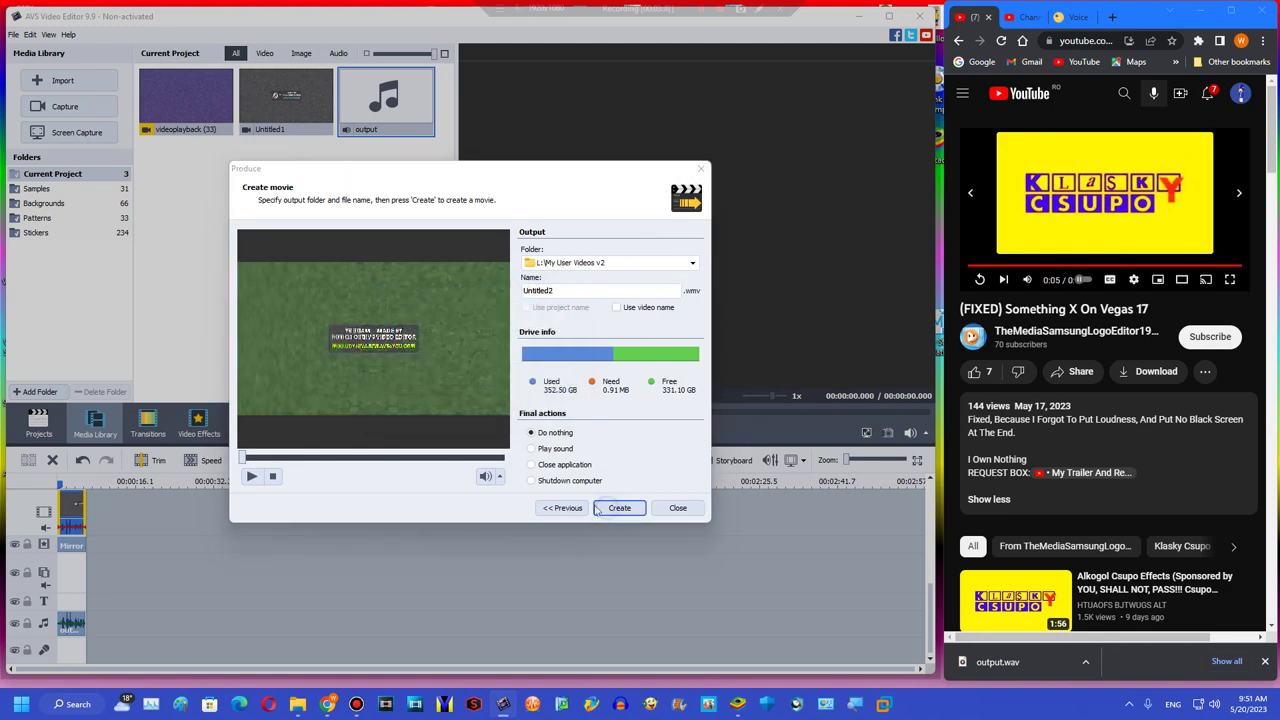
left_click(428, 419)
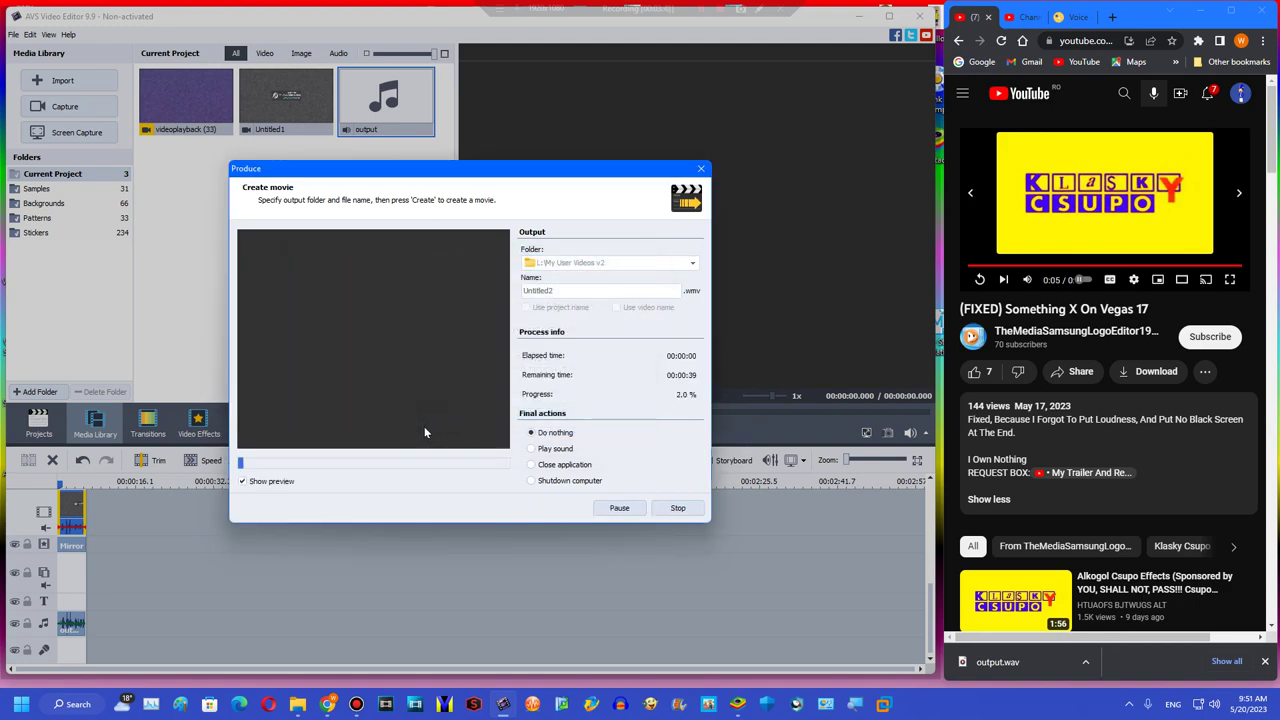
left_click(1265, 663)
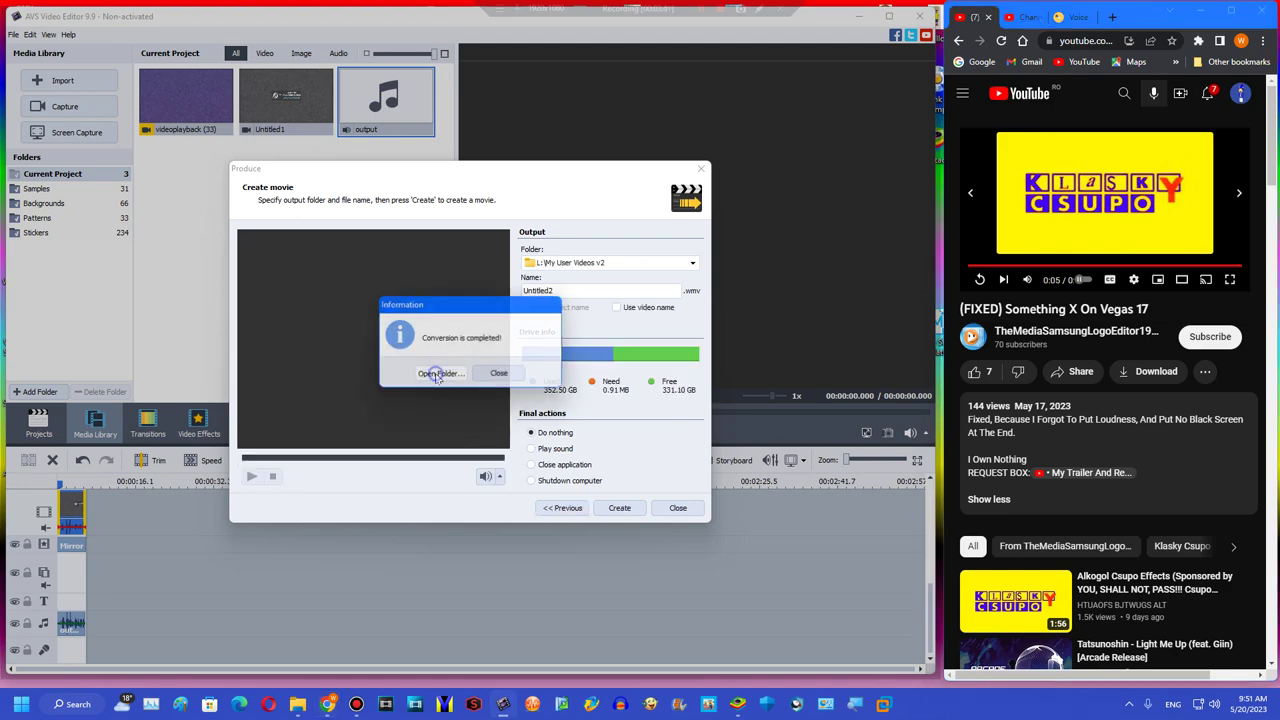
left_click(433, 373)
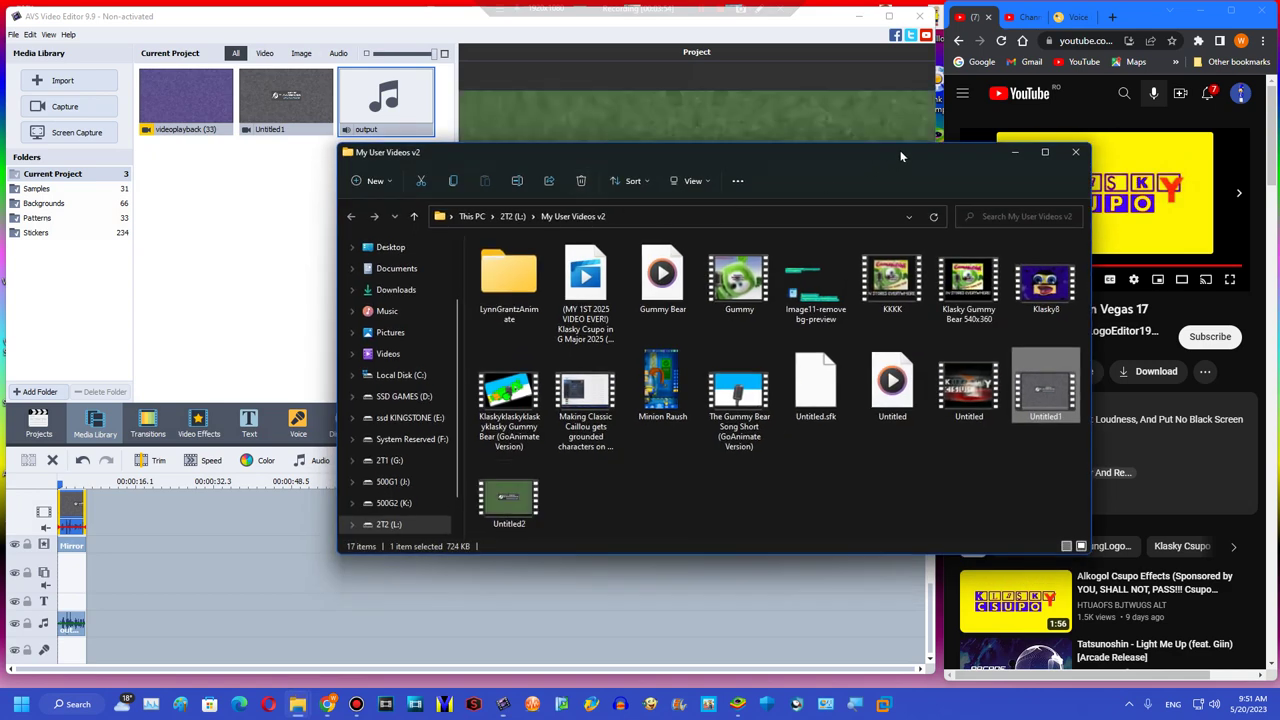
left_click(1012, 151)
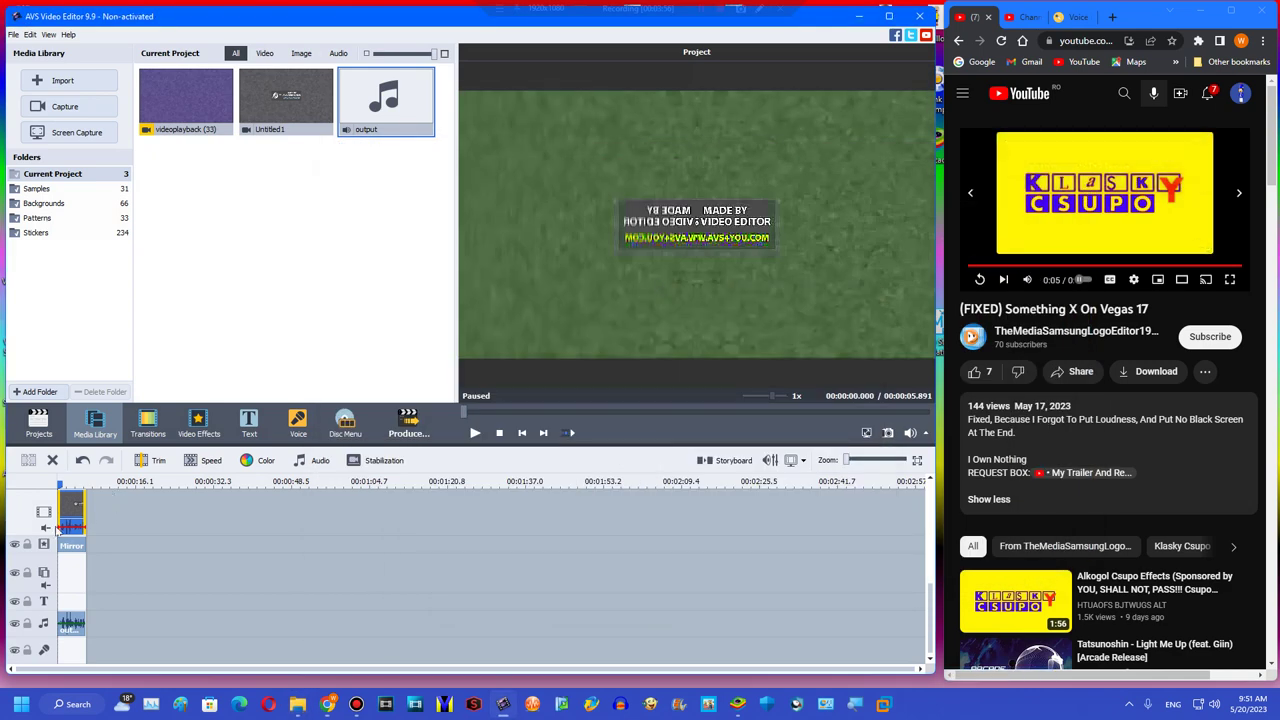
- Replace the timeline contents with the videoplayback (33) clip and delete three surplus effect lines
left_click(54, 460)
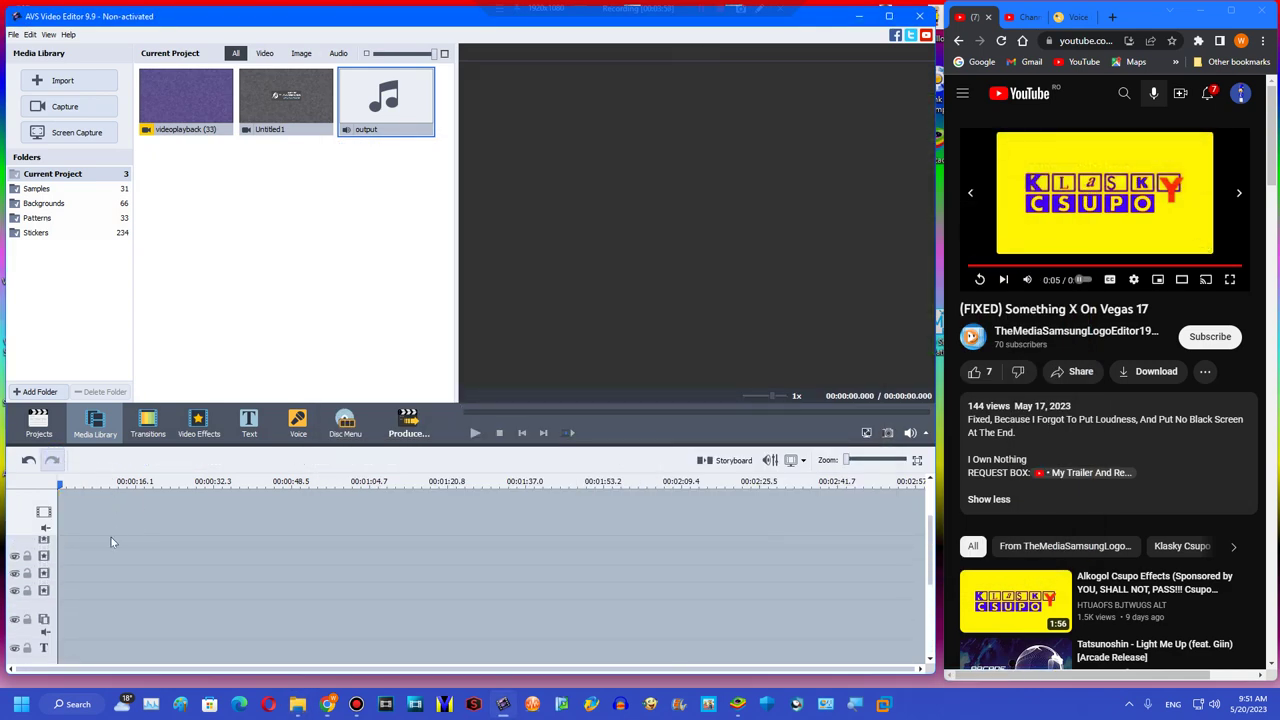
left_click_drag(188, 130, 126, 511)
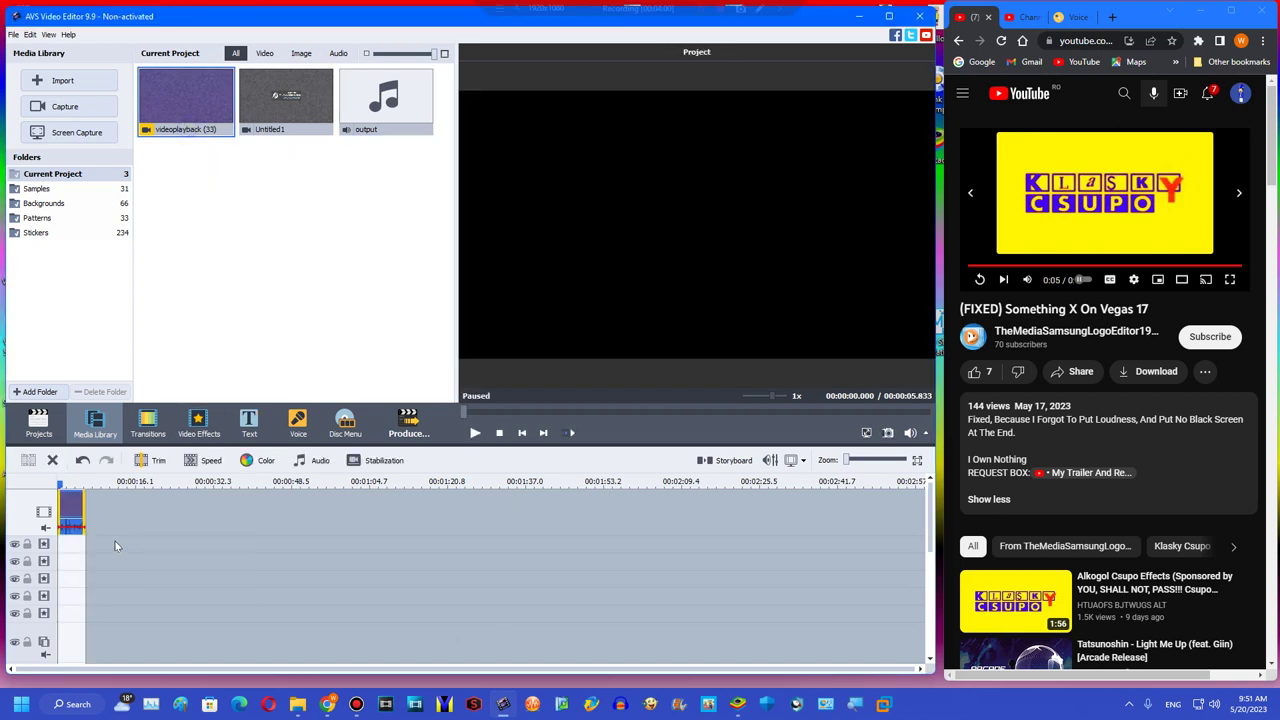
right_click(105, 585)
left_click(130, 673)
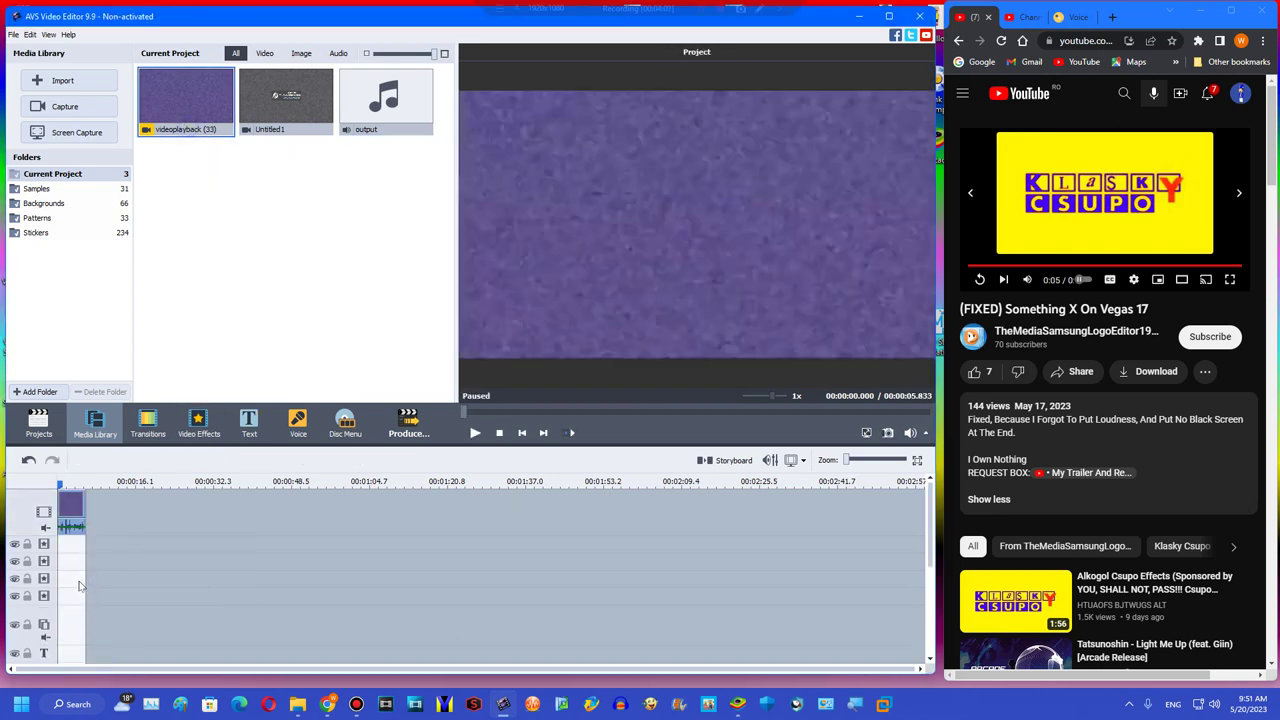
right_click(80, 587)
left_click(127, 674)
right_click(88, 559)
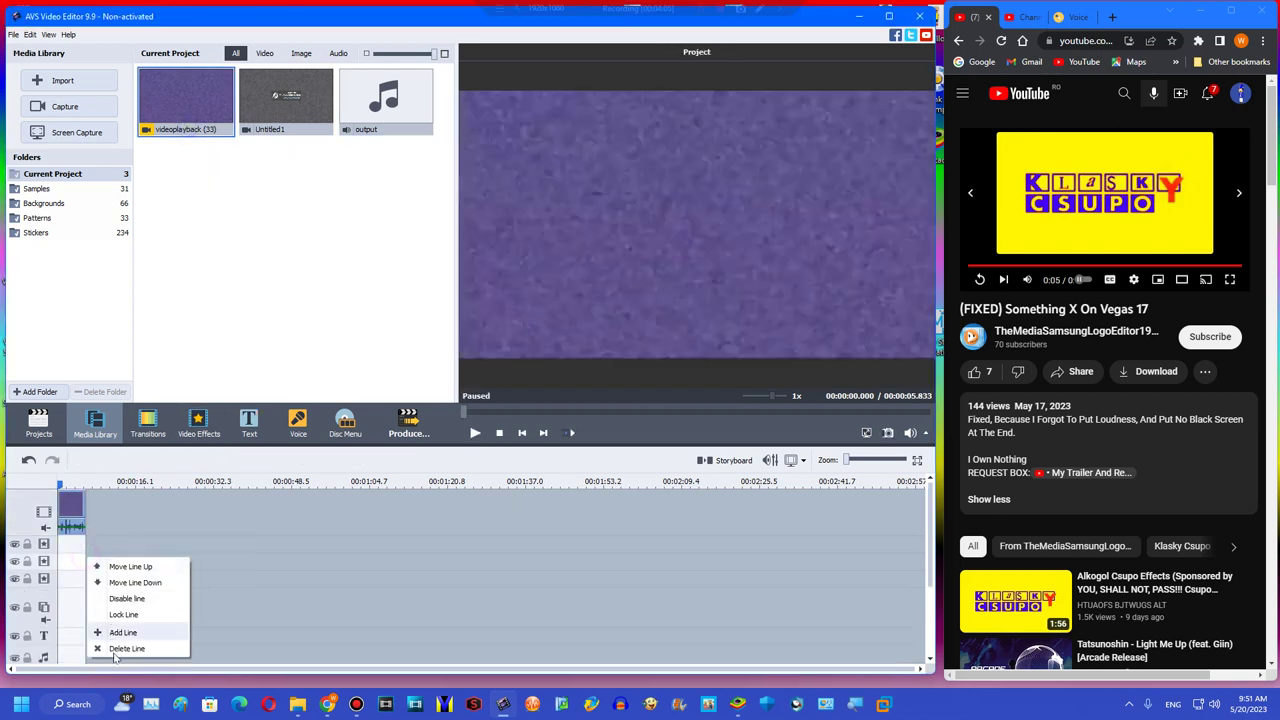
left_click(120, 649)
- Place an Invert effect on the first effect line and shorten it to the clip's length
left_click(199, 425)
left_click(185, 150)
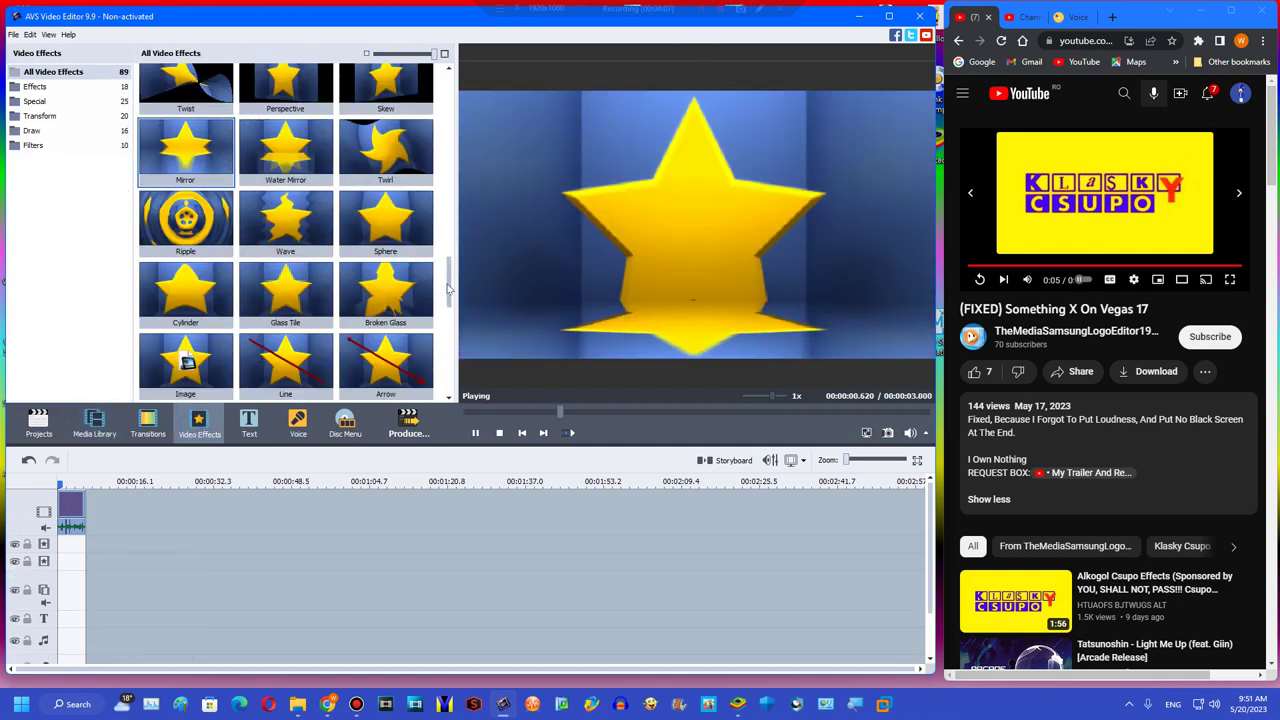
scroll(448, 289, "up", 10)
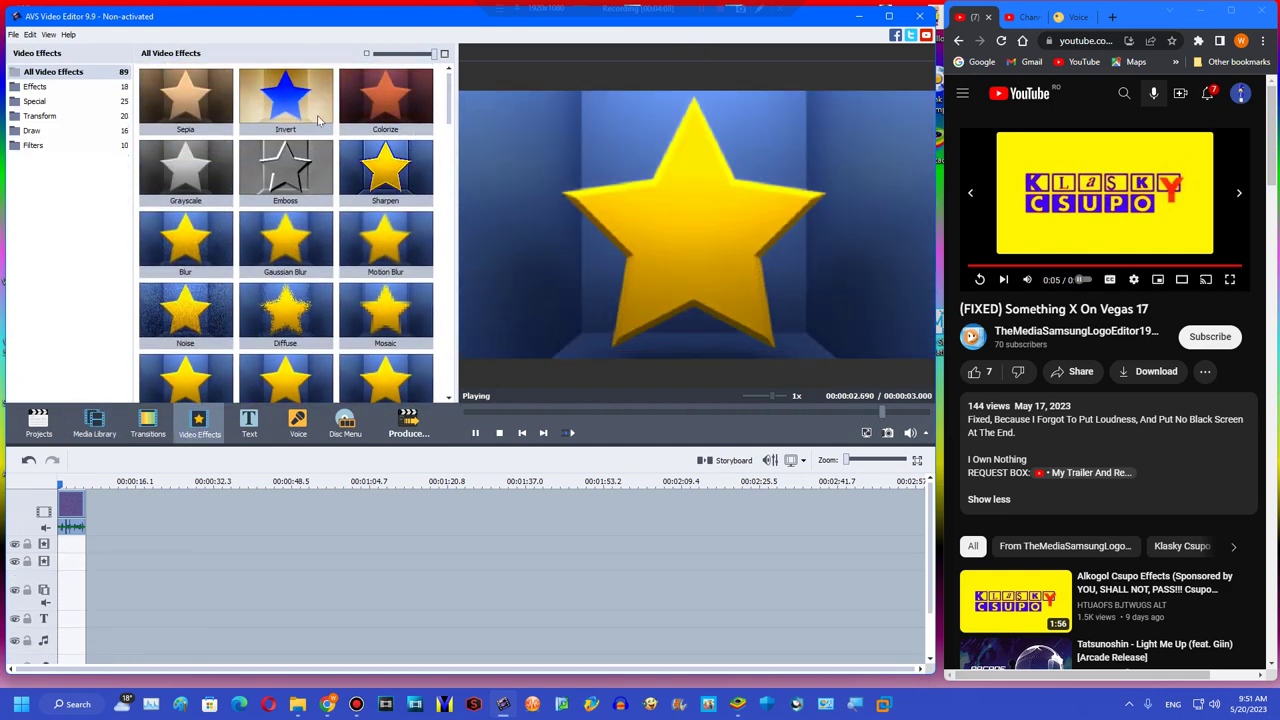
left_click_drag(318, 120, 120, 548)
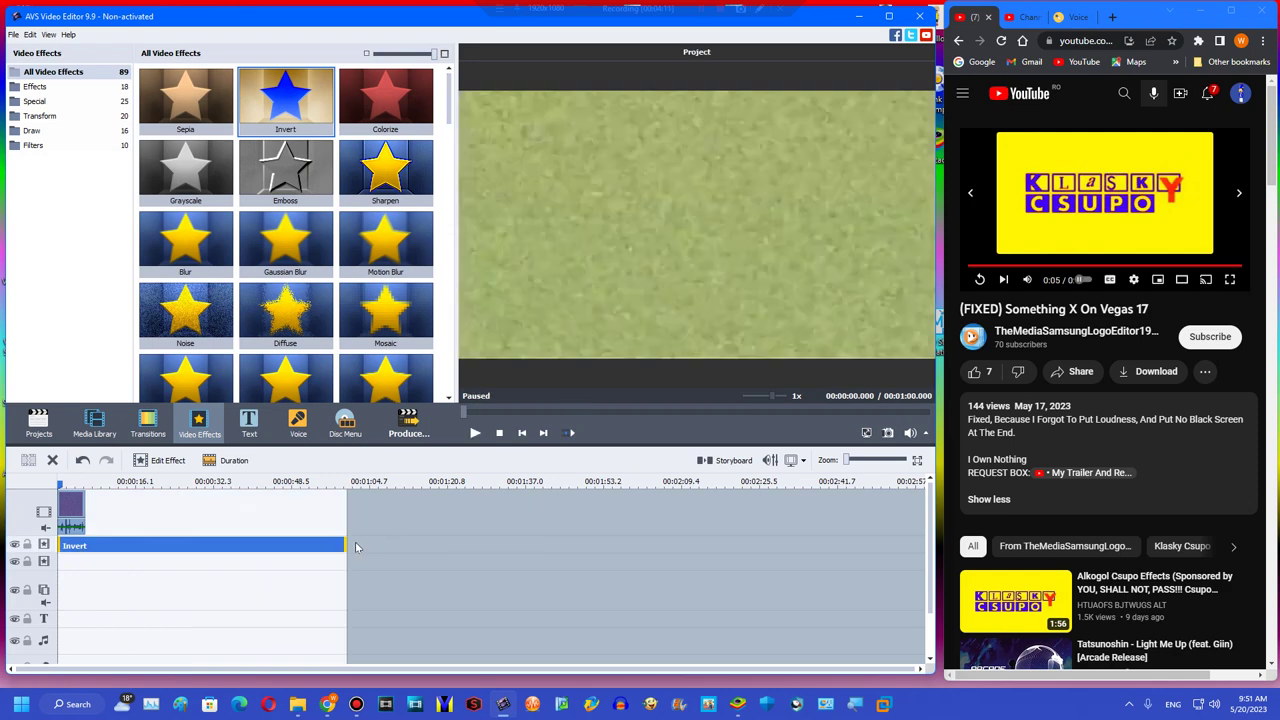
left_click_drag(345, 541, 85, 541)
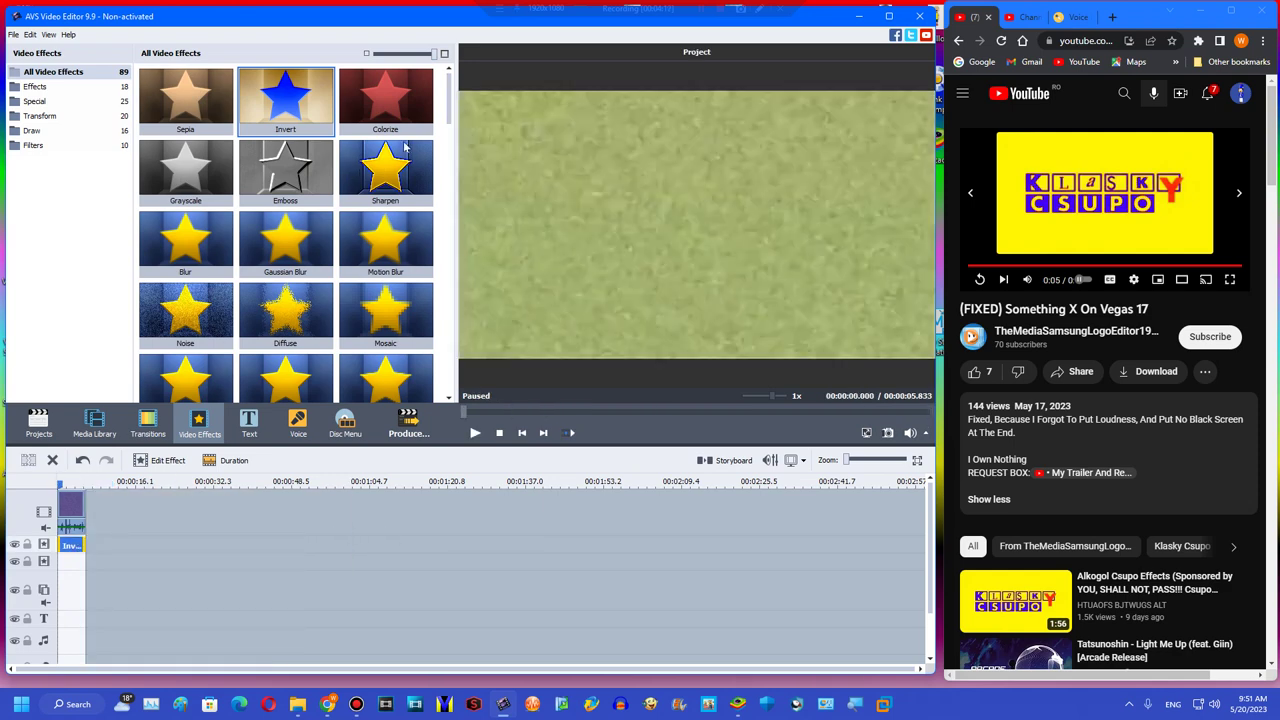
- Place a Wave effect on the second effect line and shorten it to the clip's length
scroll(451, 125, "down", 10)
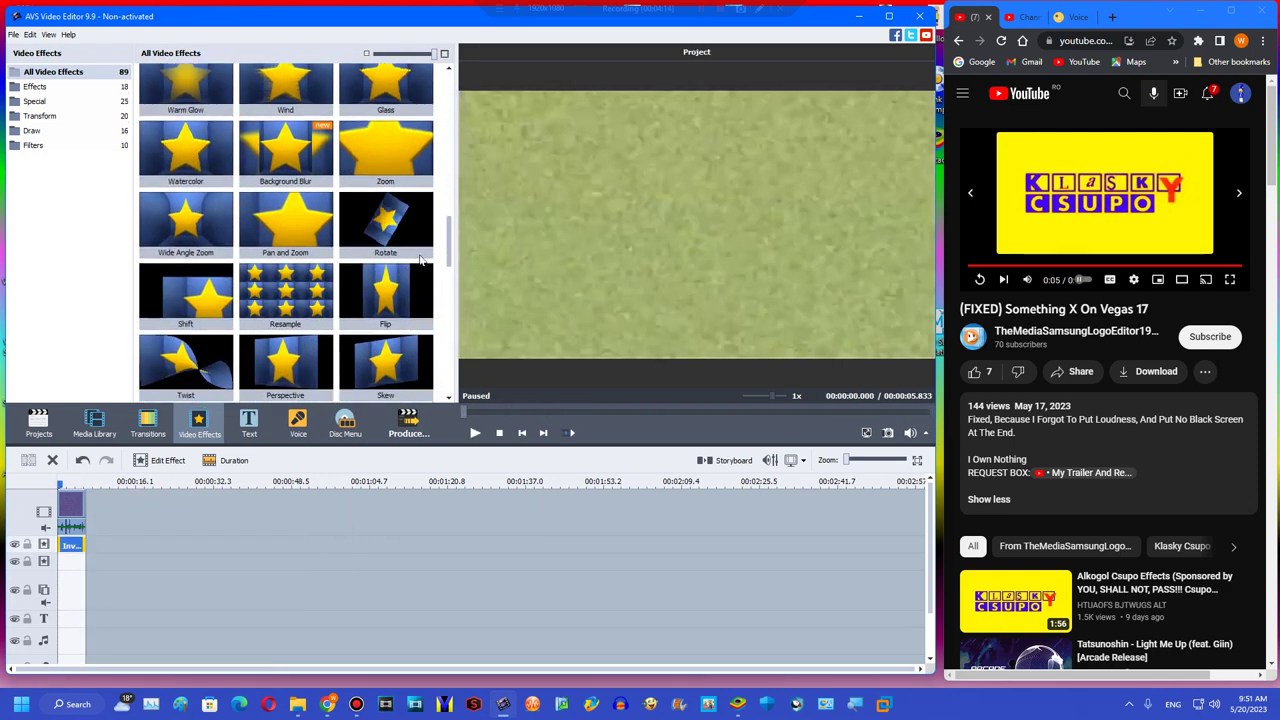
scroll(410, 290, "down", 3)
left_click_drag(288, 178, 84, 562)
- Set the Wave effect to 2 peaks, amplitude 100, speed 0 and offset 25, with Vertical turned off
left_click(73, 561)
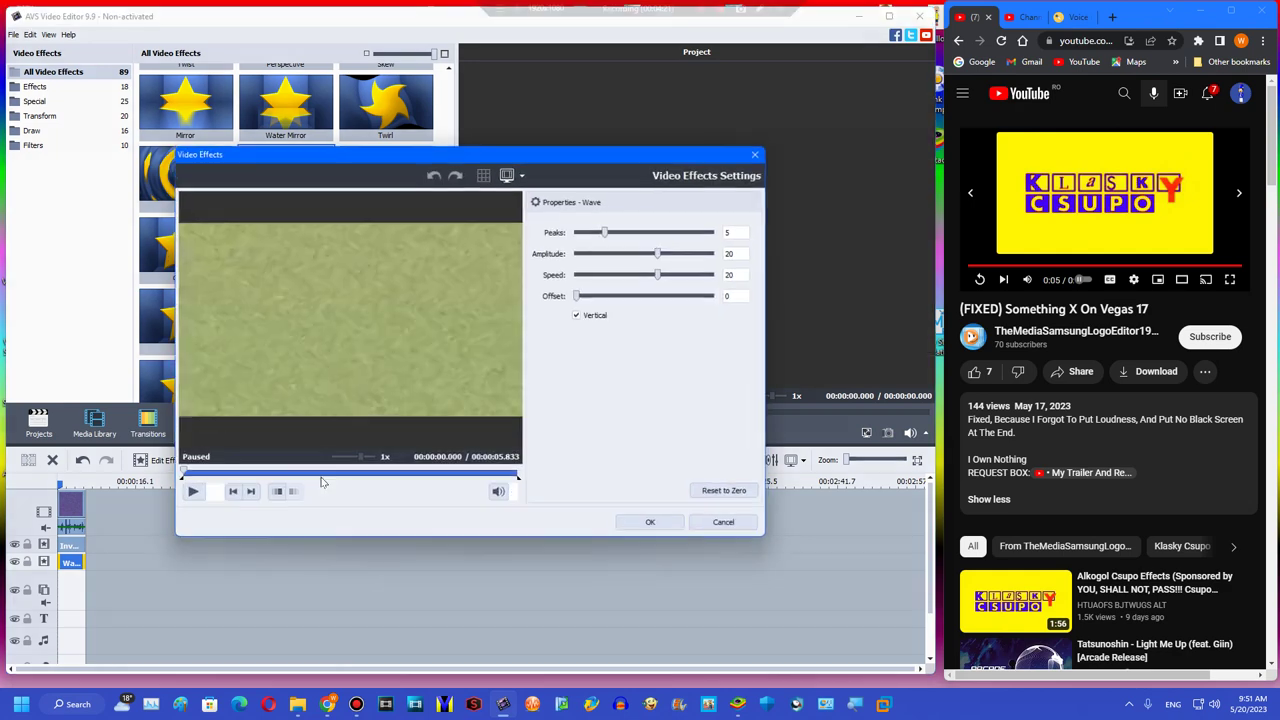
left_click(315, 472)
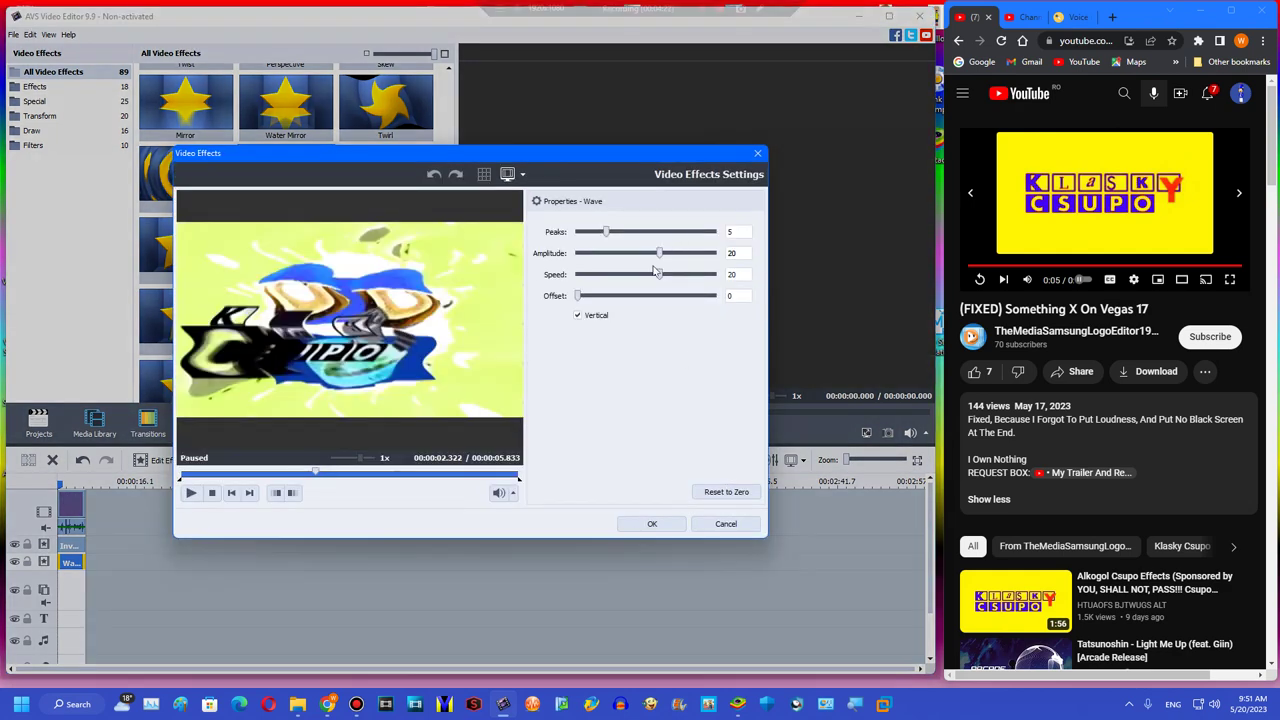
double_click(738, 273)
type("0")
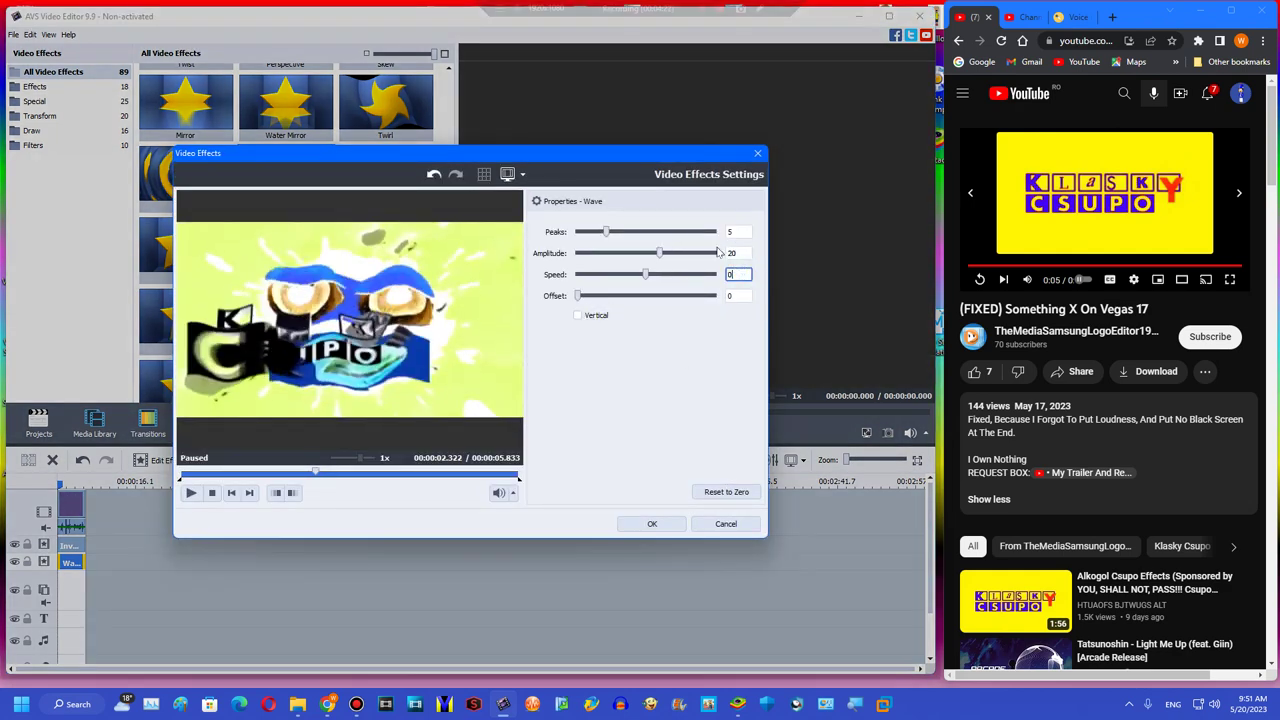
left_click_drag(660, 253, 714, 253)
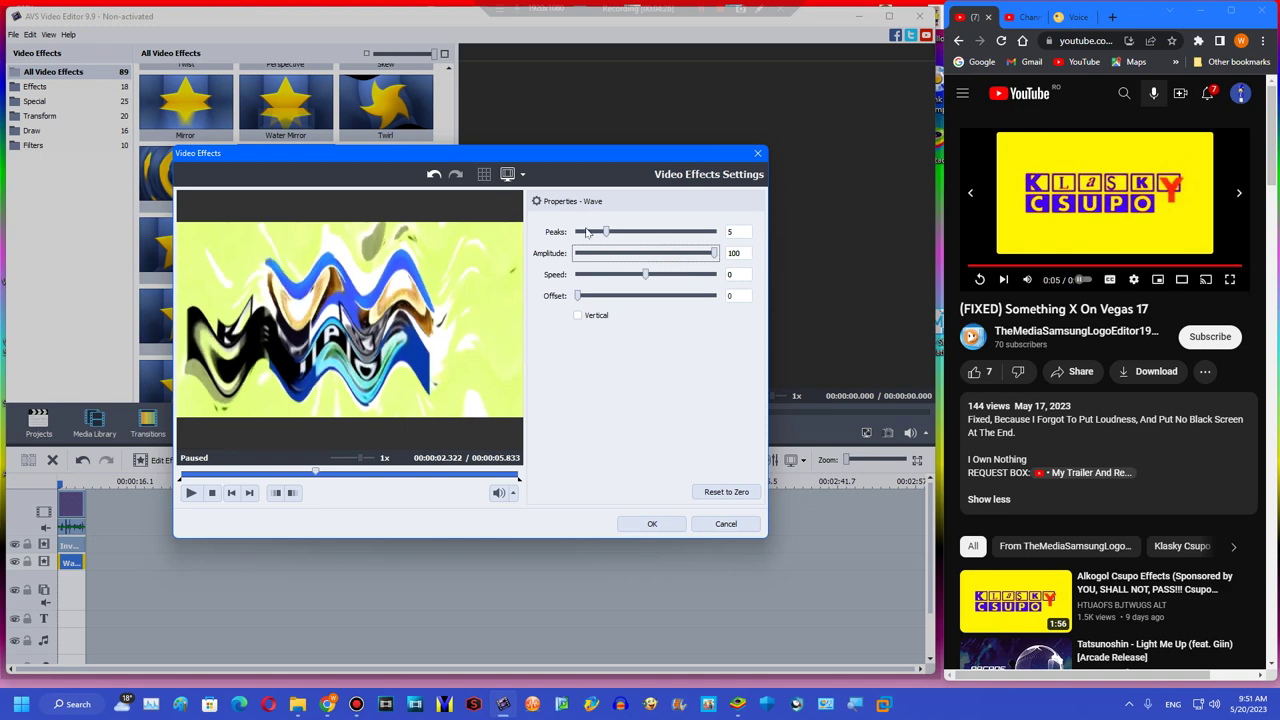
left_click(588, 233)
left_click(590, 234)
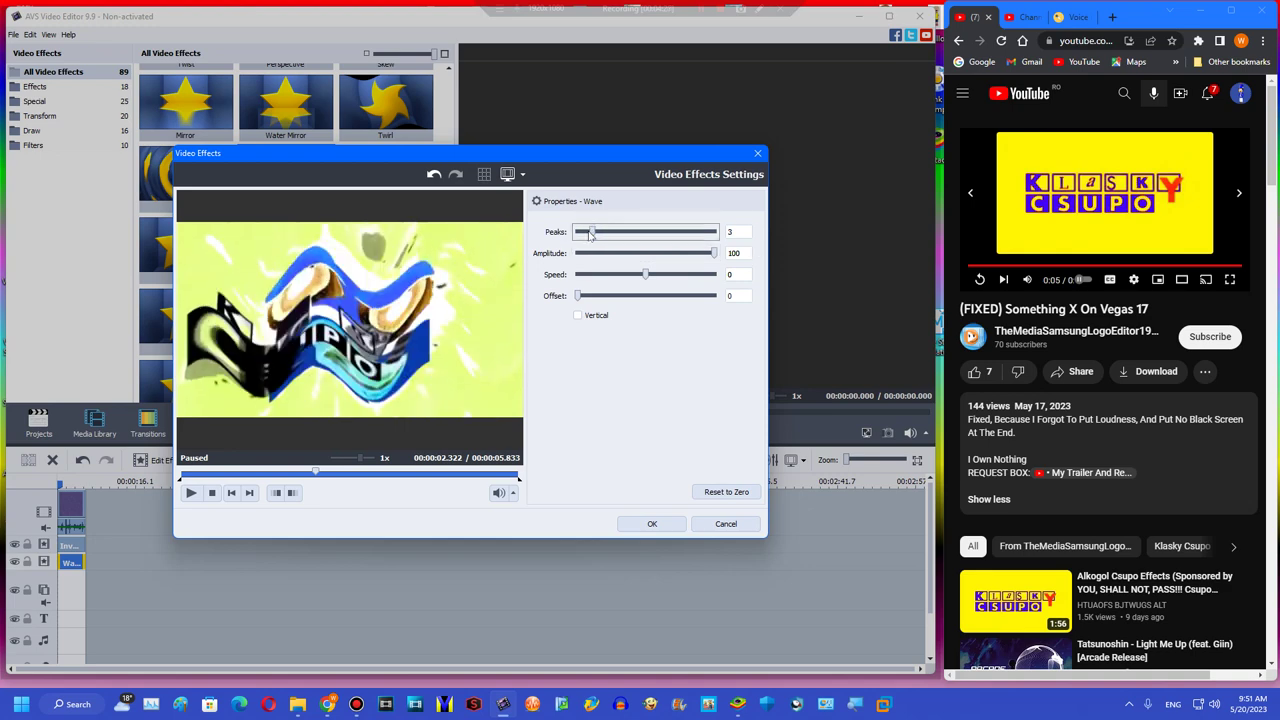
left_click_drag(590, 234, 587, 234)
left_click_drag(583, 301, 614, 288)
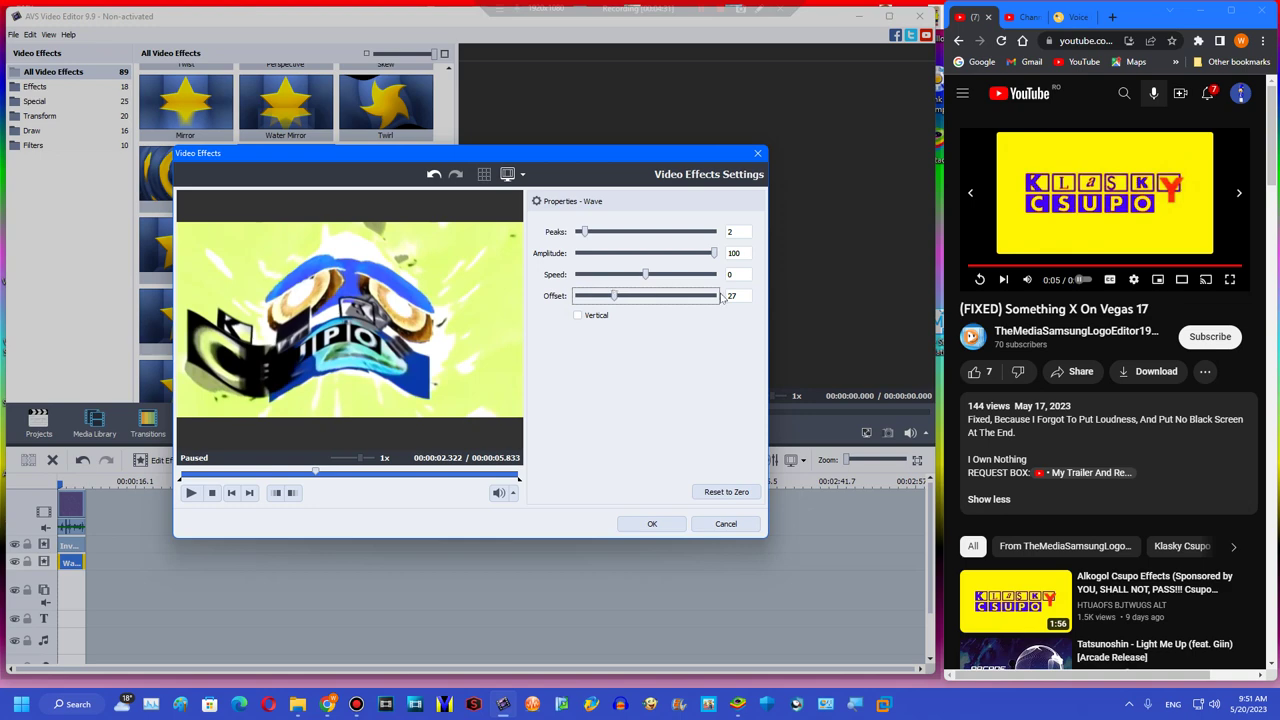
type("25")
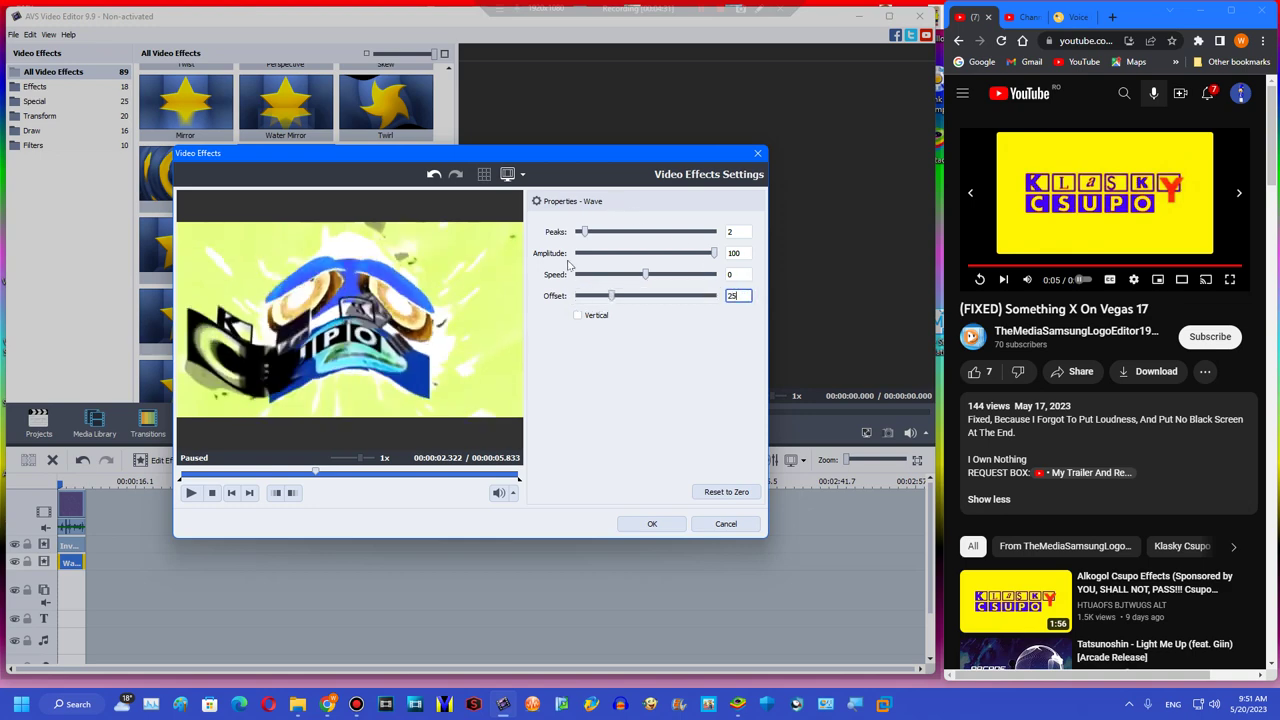
left_click(257, 478)
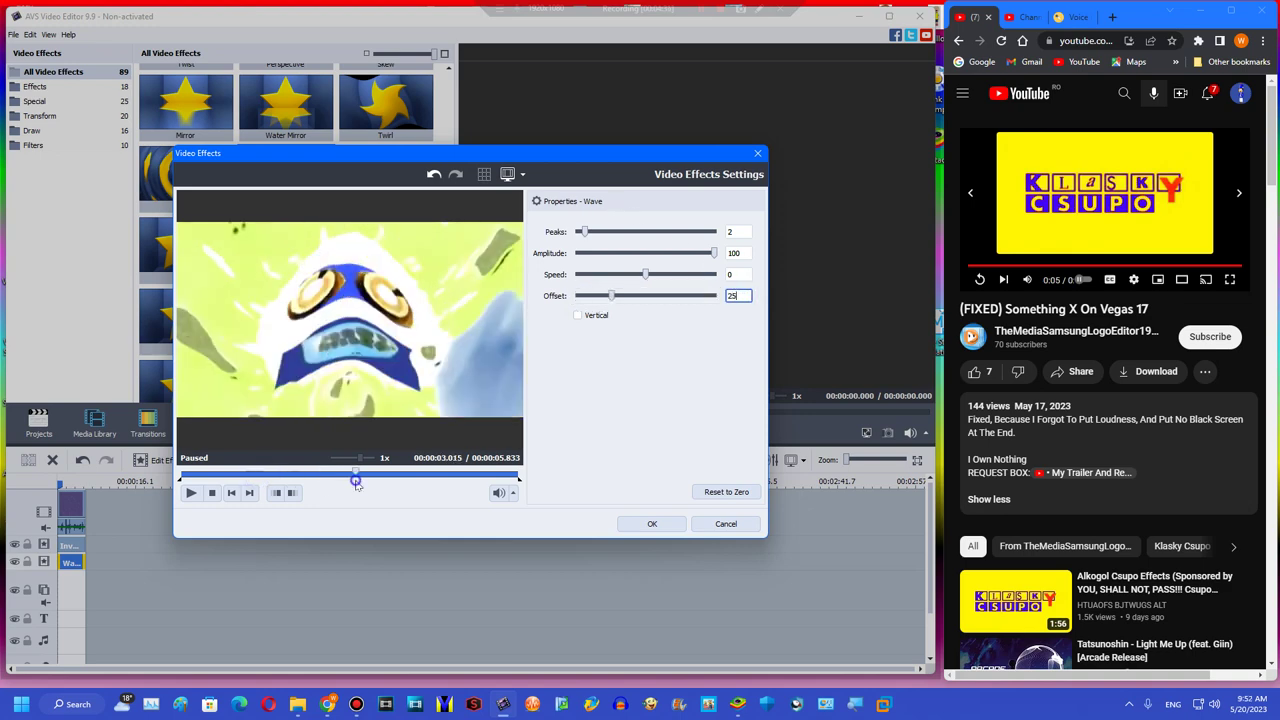
left_click(624, 522)
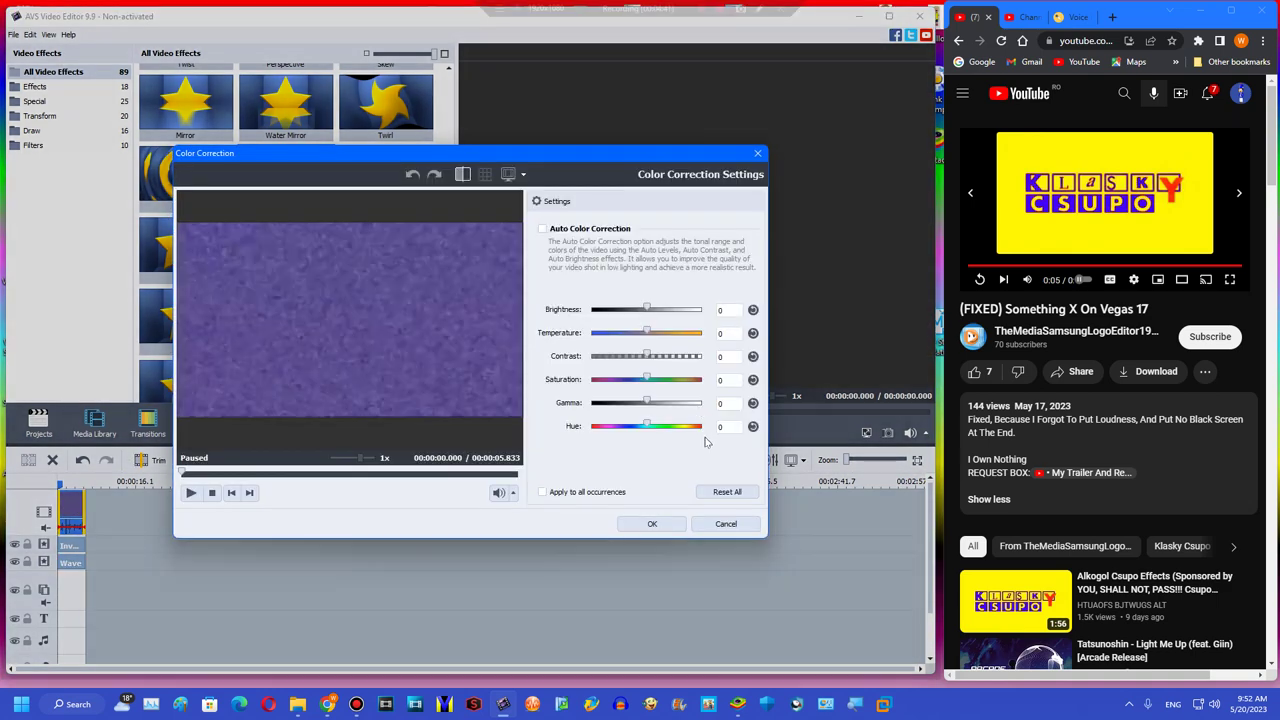
- Shift the video clip's hue to a negative value in its color correction settings
double_click(728, 428)
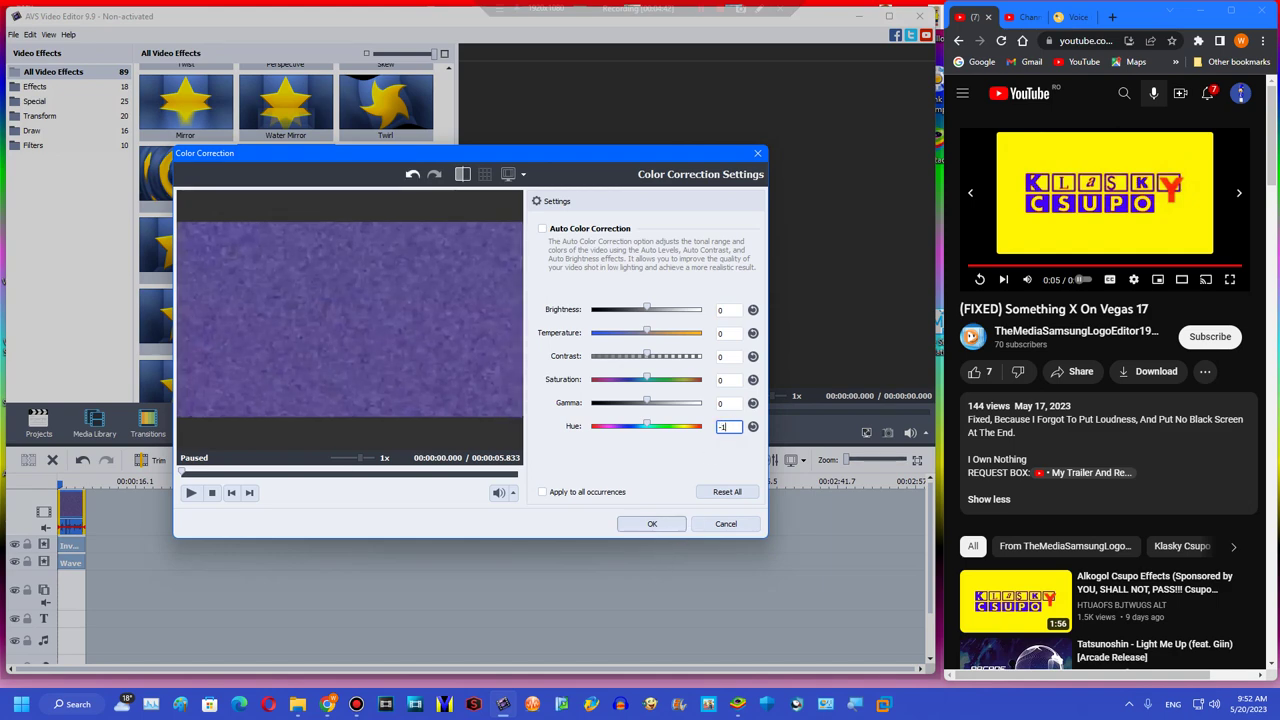
left_click(650, 524)
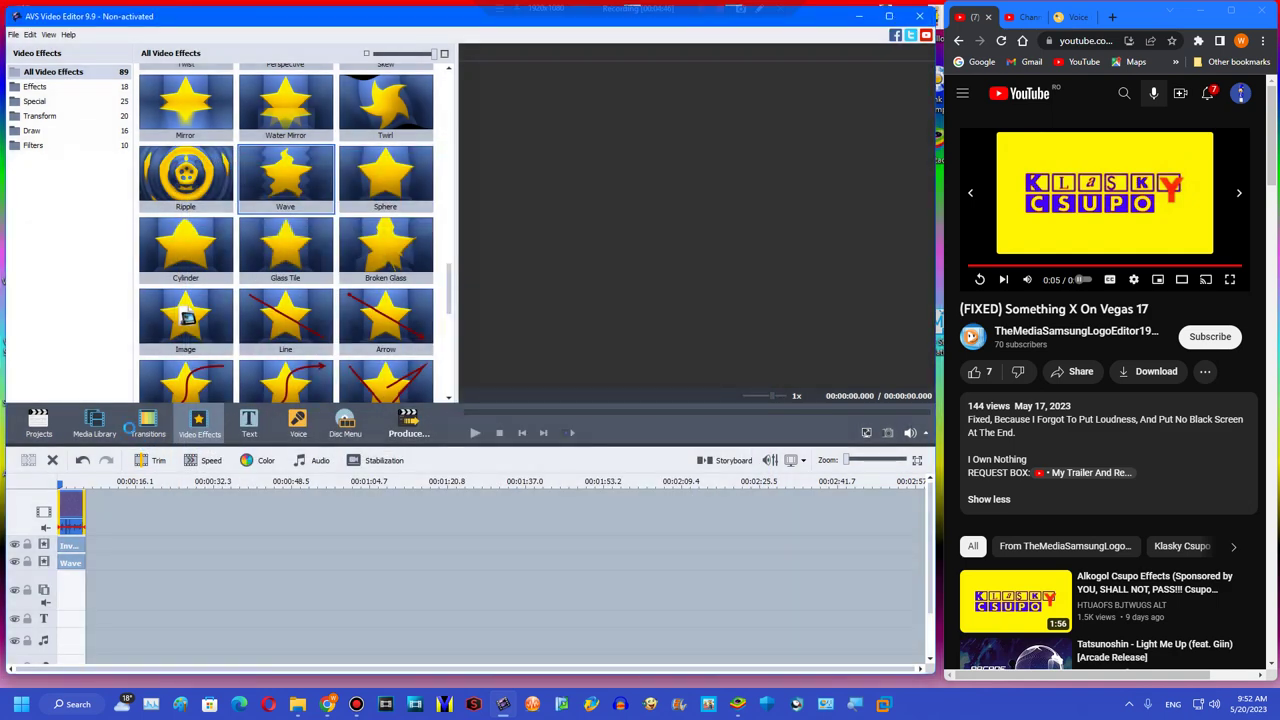
- Place videoplayback (33) at the start of the music track and apply a Pitch Shift with rate 149 to it
left_click(95, 420)
left_click_drag(229, 122, 70, 622)
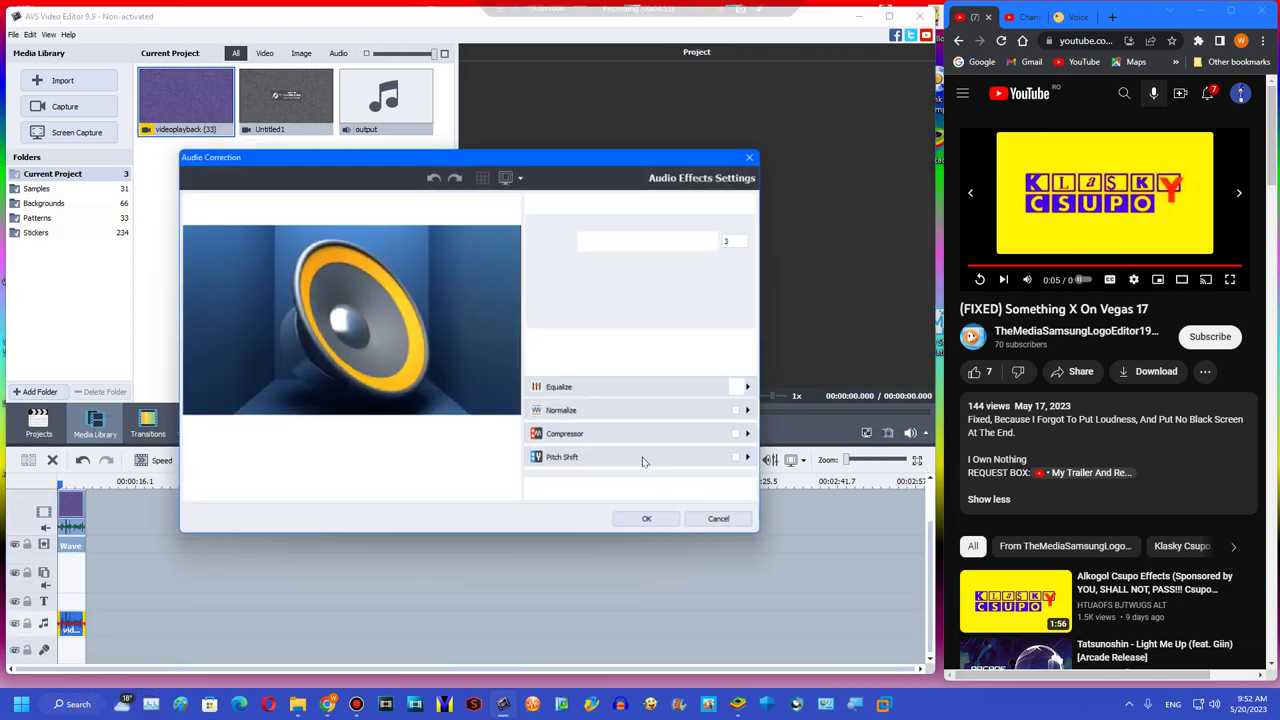
left_click(642, 457)
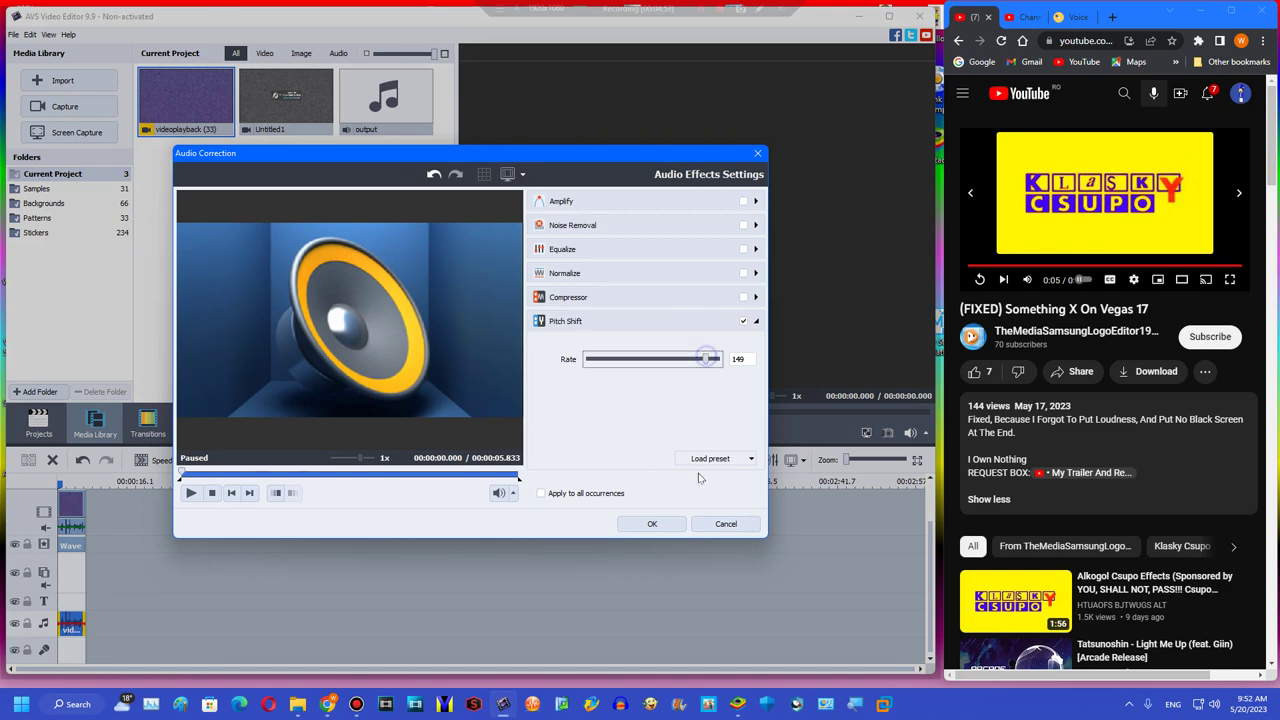
left_click(652, 524)
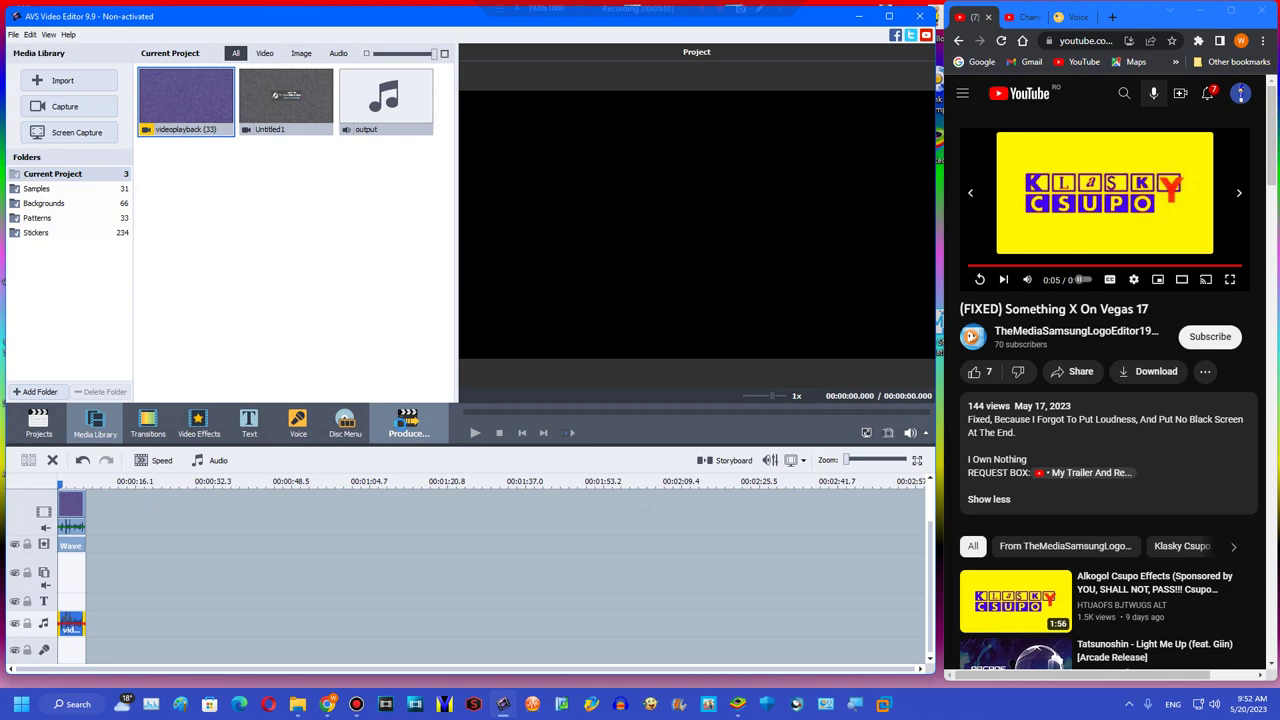
- Produce the project as a video file named Untitled3 in My User Videos v2 and view the output folder
left_click(402, 424)
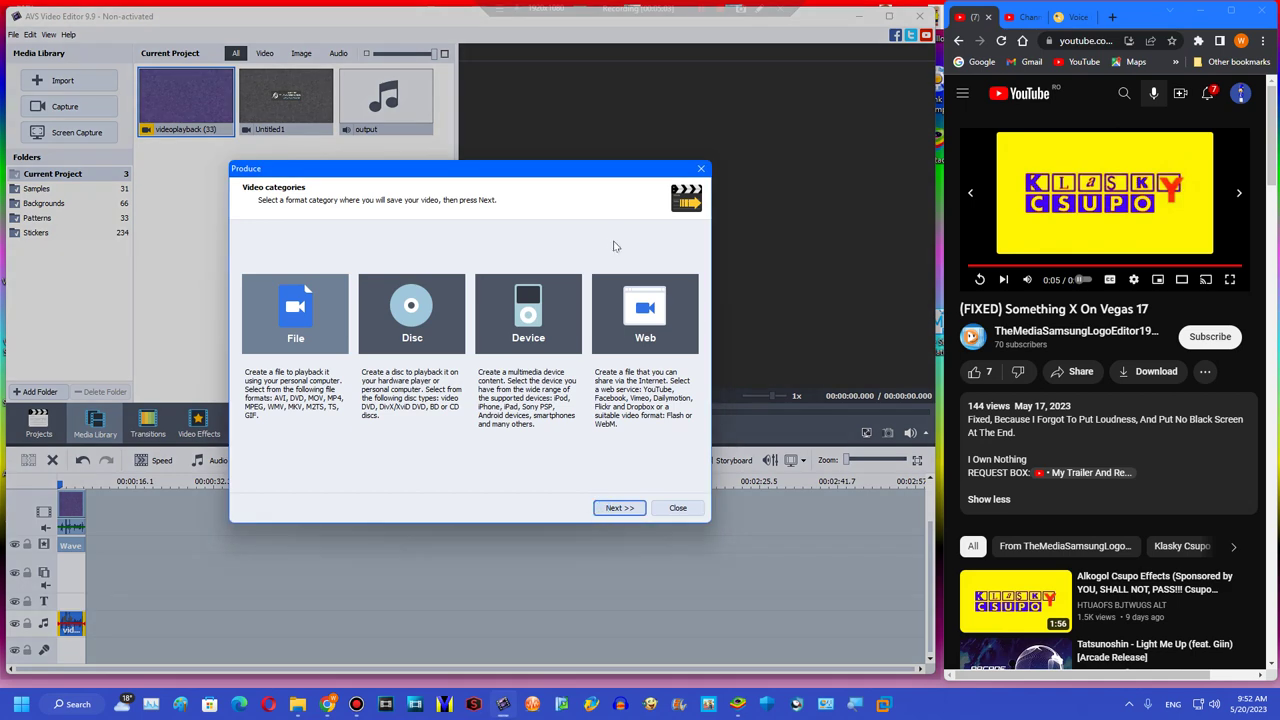
left_click(618, 508)
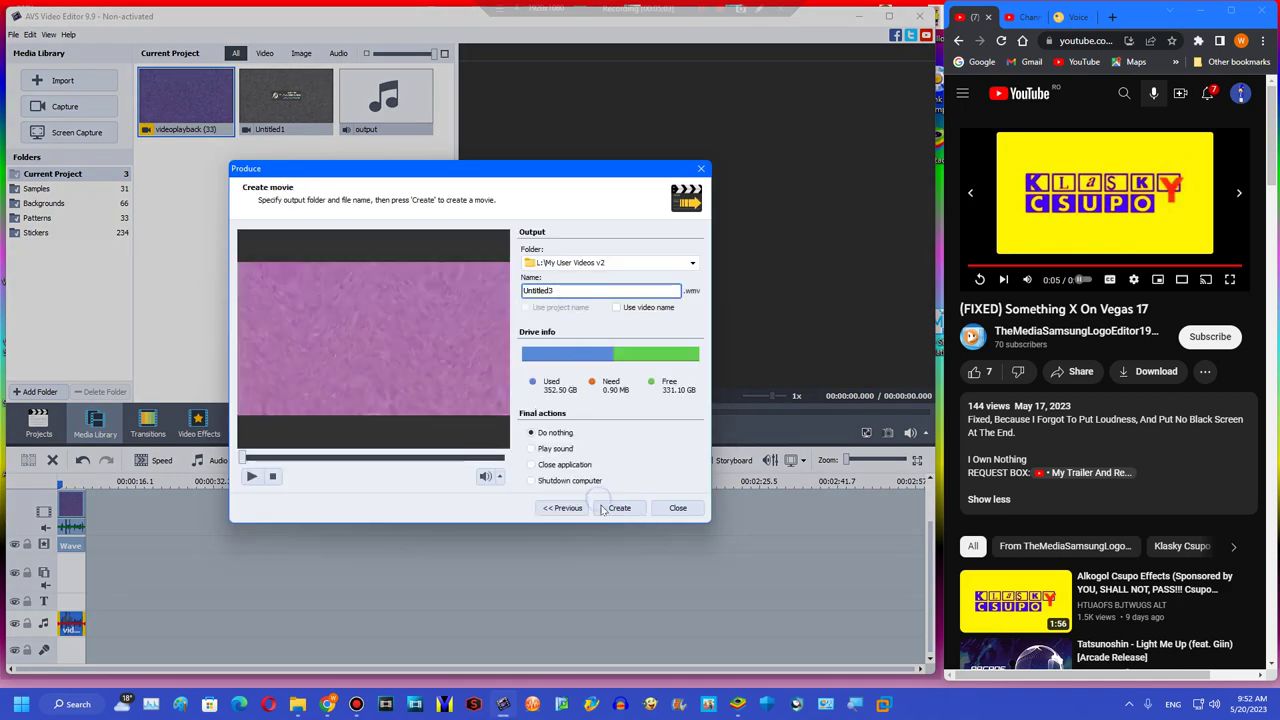
left_click(431, 412)
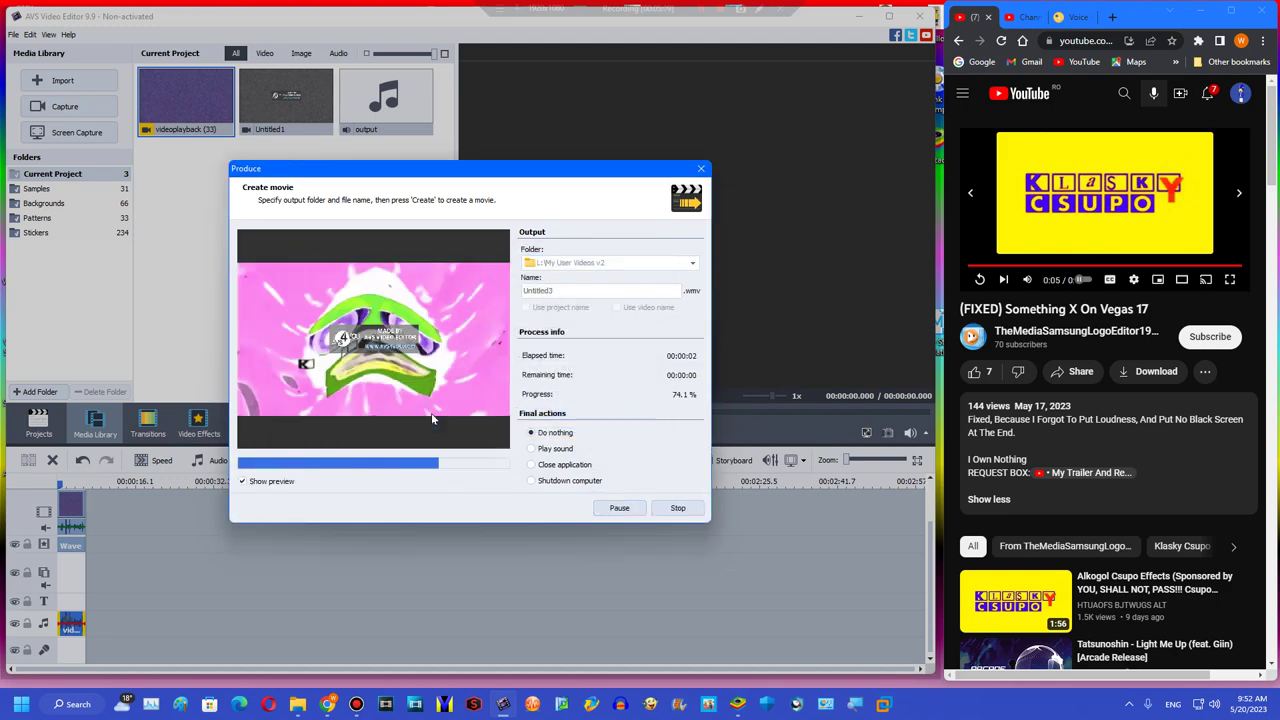
left_click(440, 374)
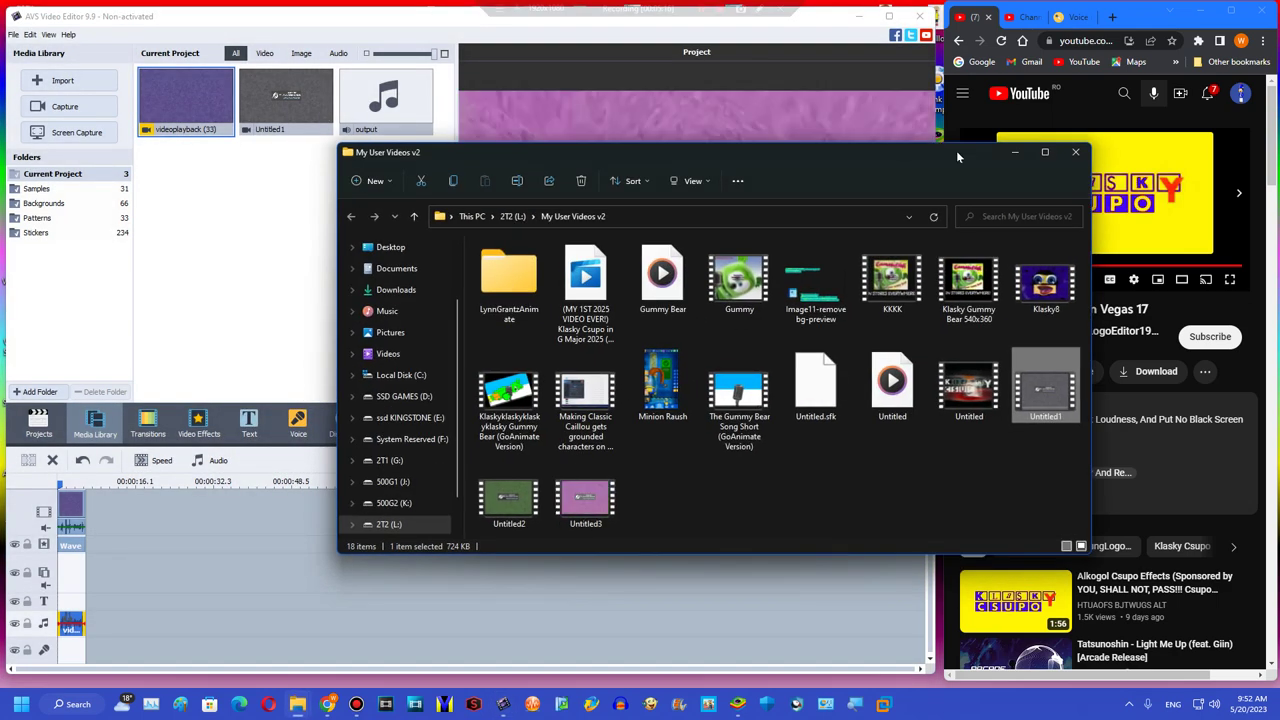
left_click(1070, 152)
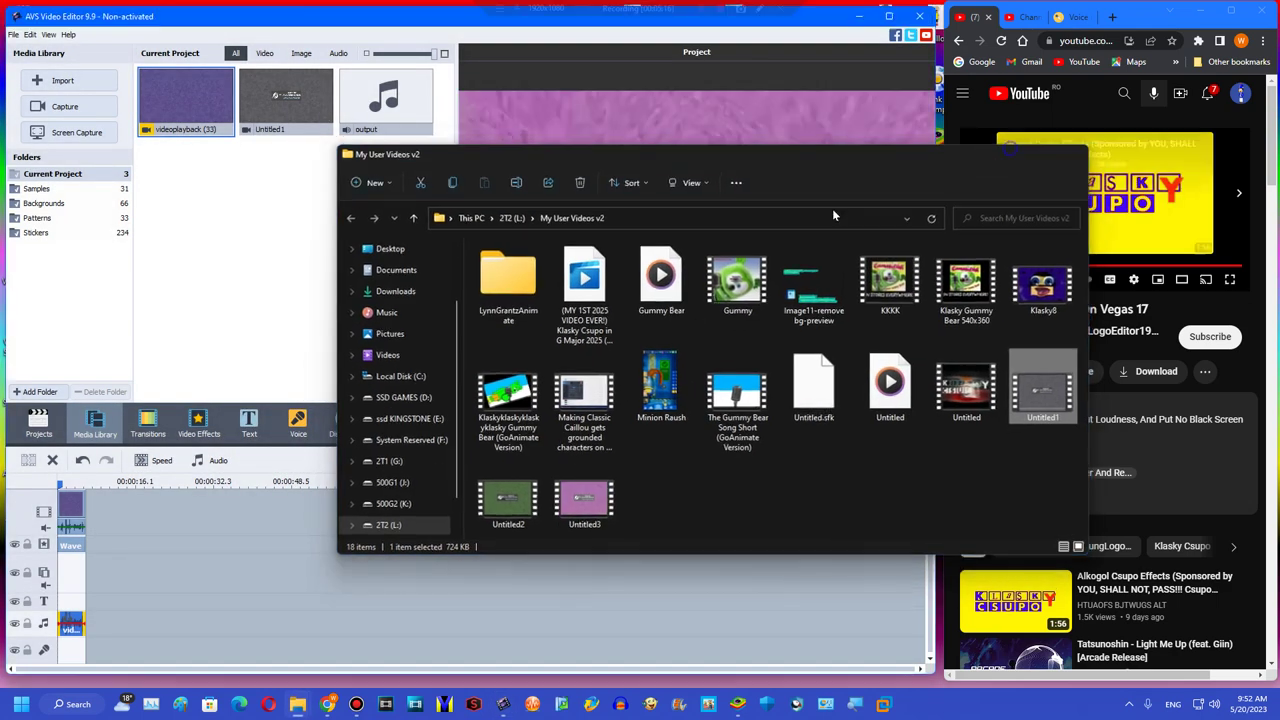
- Clear the old clips and Wave effect from the timeline and place the Untitled1 video at the start of the video track
left_click(71, 505)
left_click(52, 460)
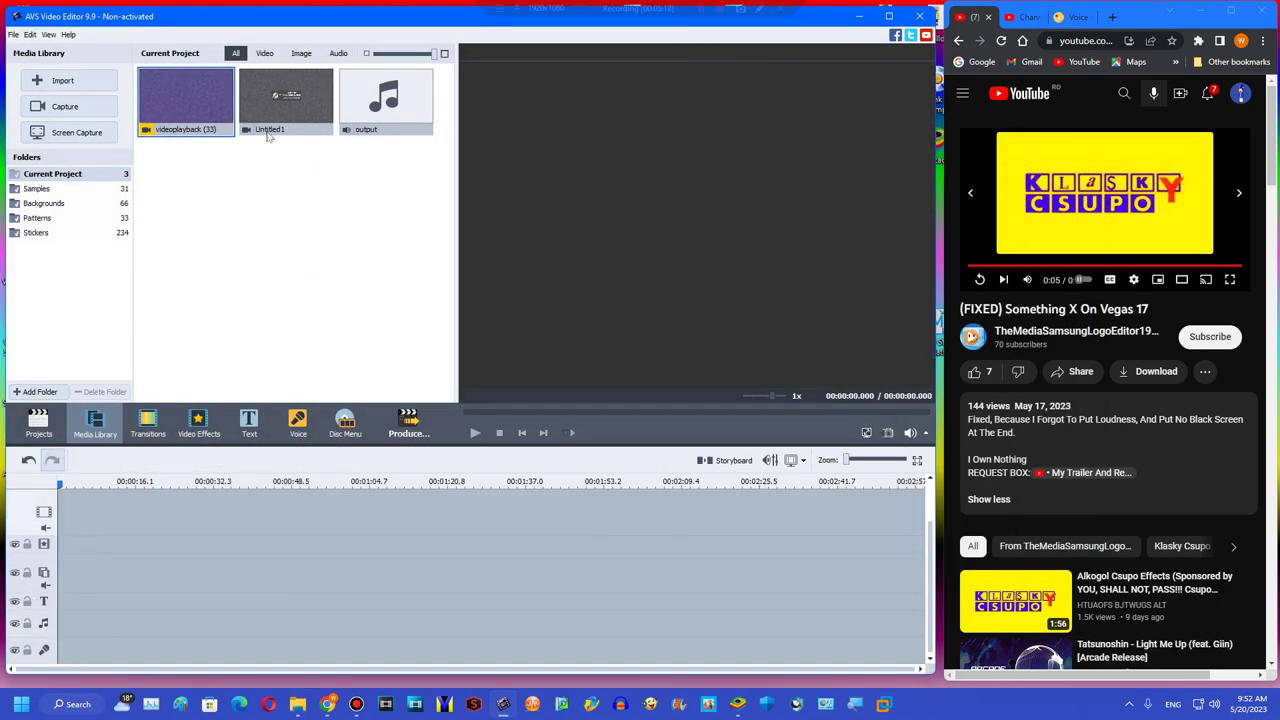
left_click_drag(268, 131, 91, 536)
- Add video effect lines to the timeline until there are five of them
right_click(84, 549)
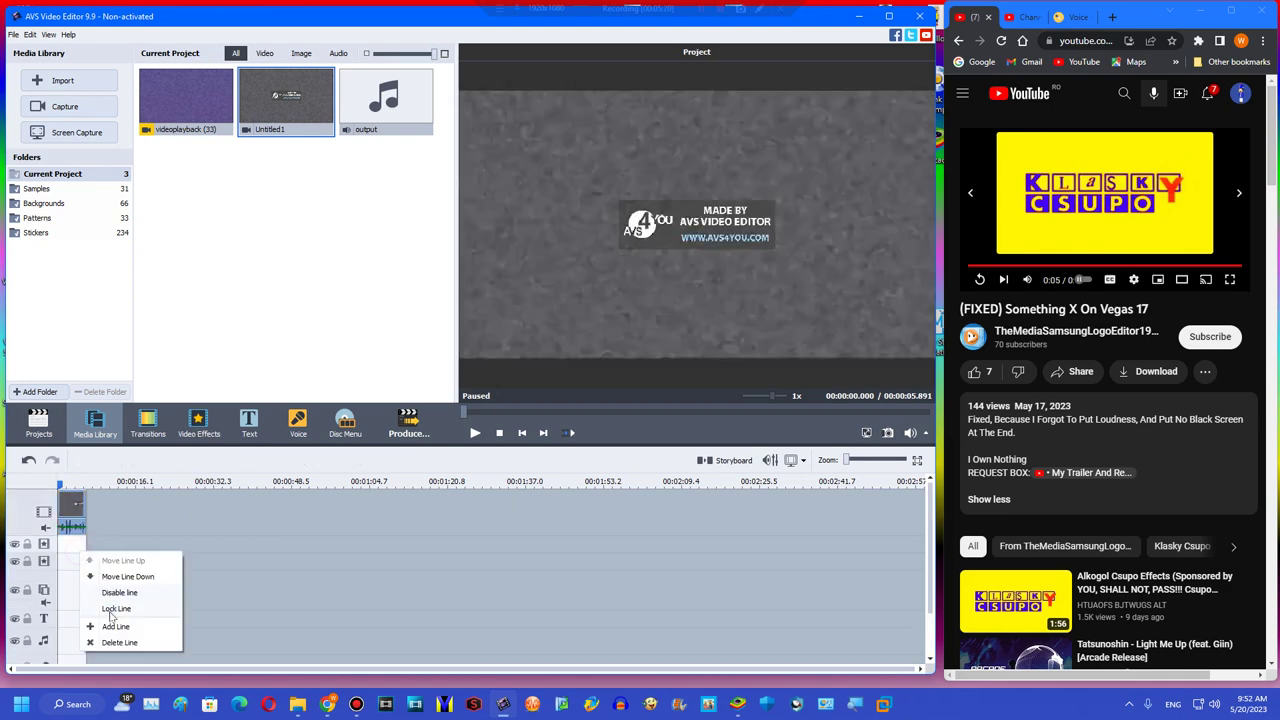
left_click(112, 624)
right_click(104, 554)
left_click(121, 629)
right_click(108, 572)
left_click(142, 646)
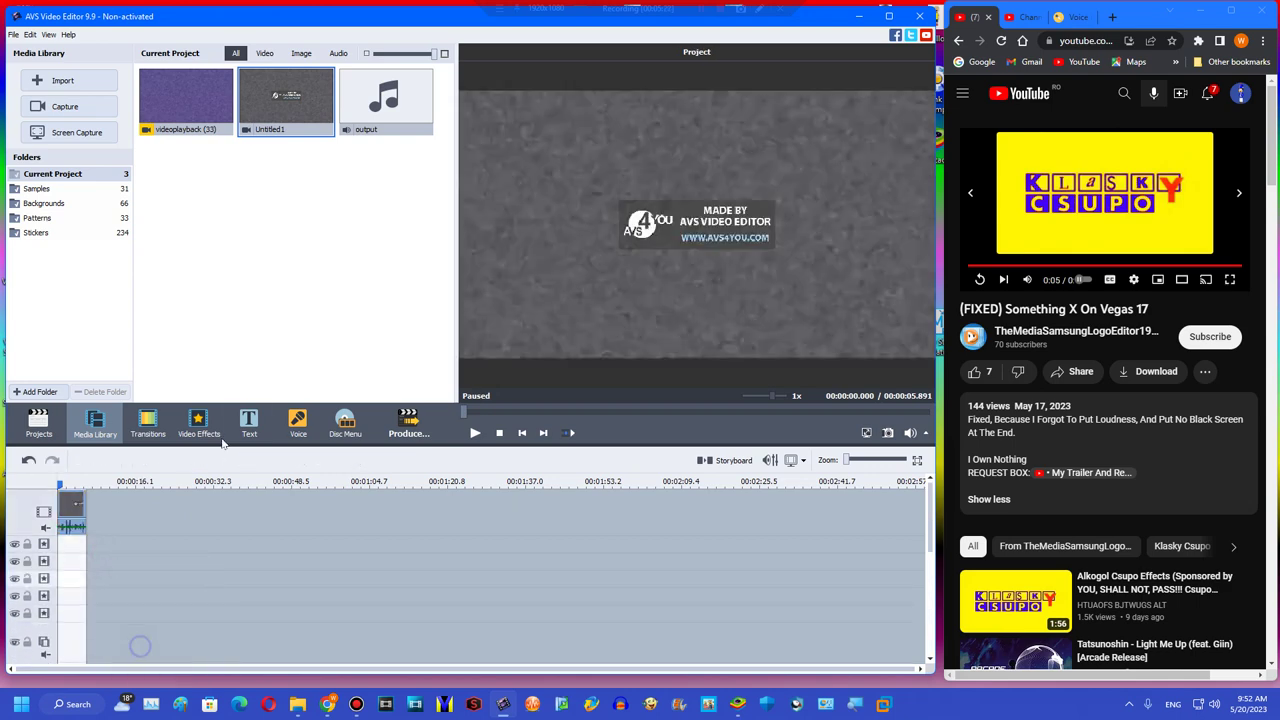
- Place a Tilt-shift effect on the first effect line with saturation 100 and sharpness 0
left_click(240, 430)
left_click(202, 428)
scroll(435, 275, "up", 3)
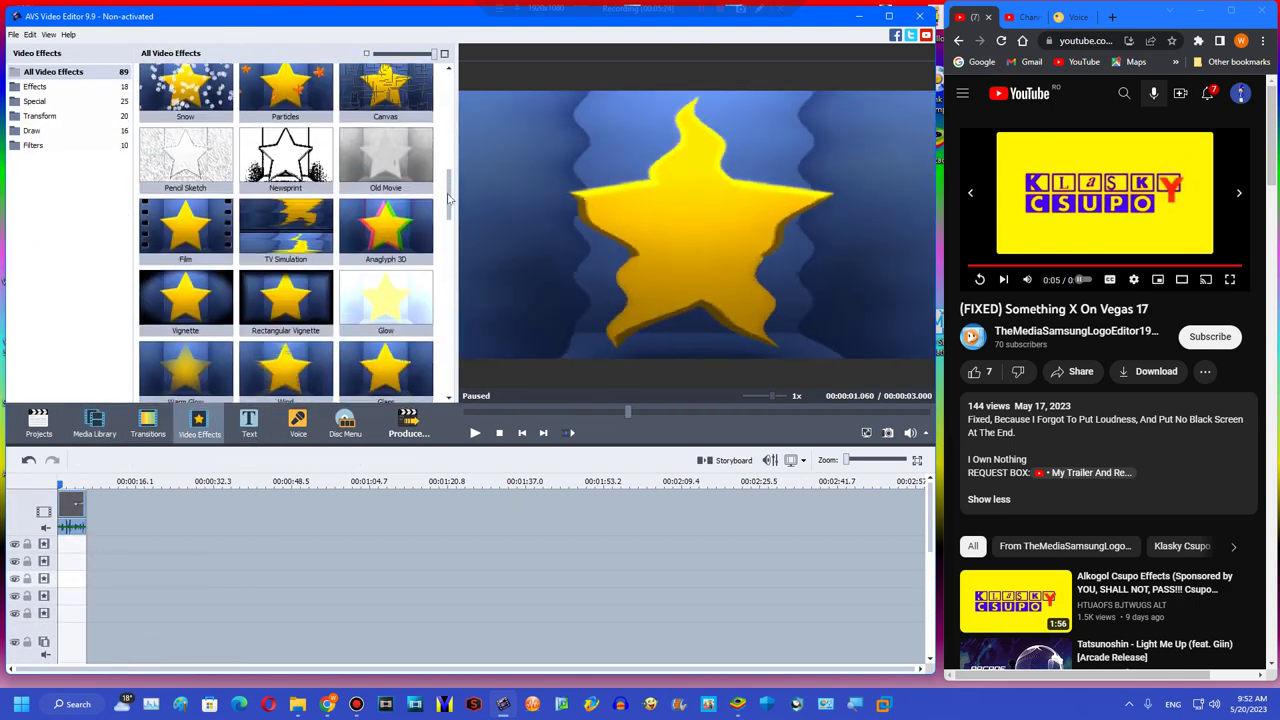
scroll(435, 275, "up", 1)
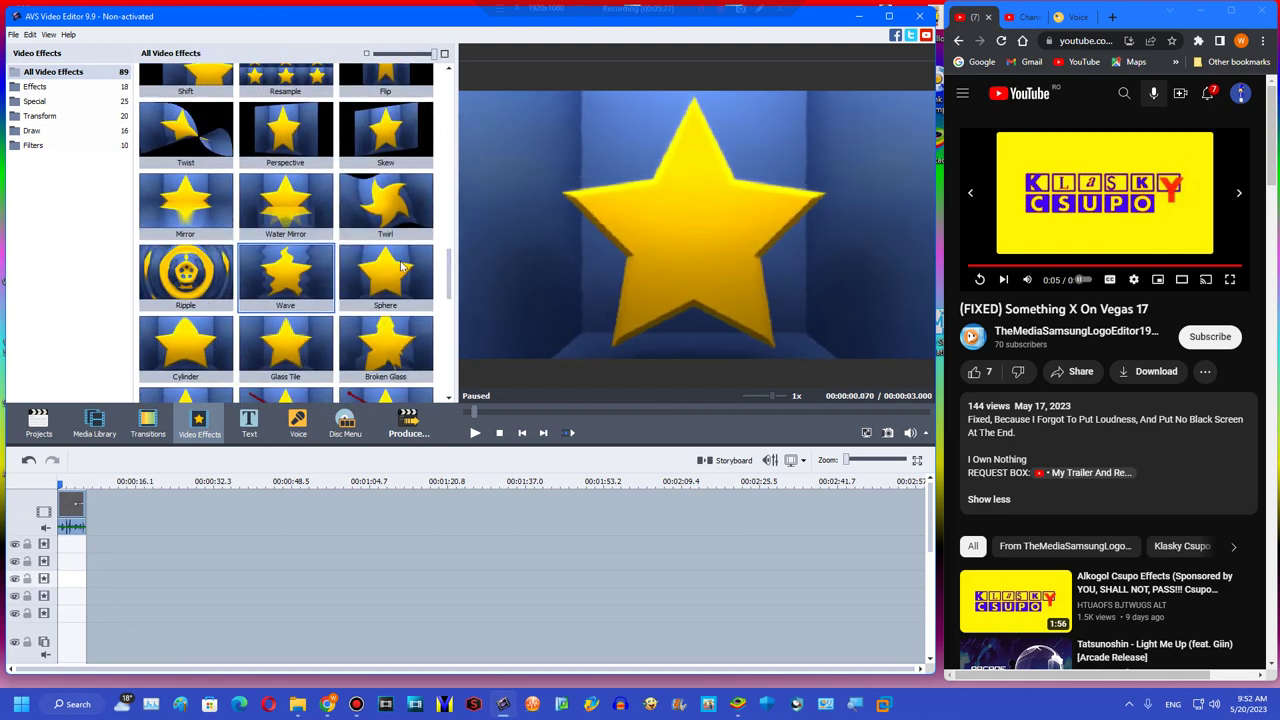
scroll(446, 237, "up", 5)
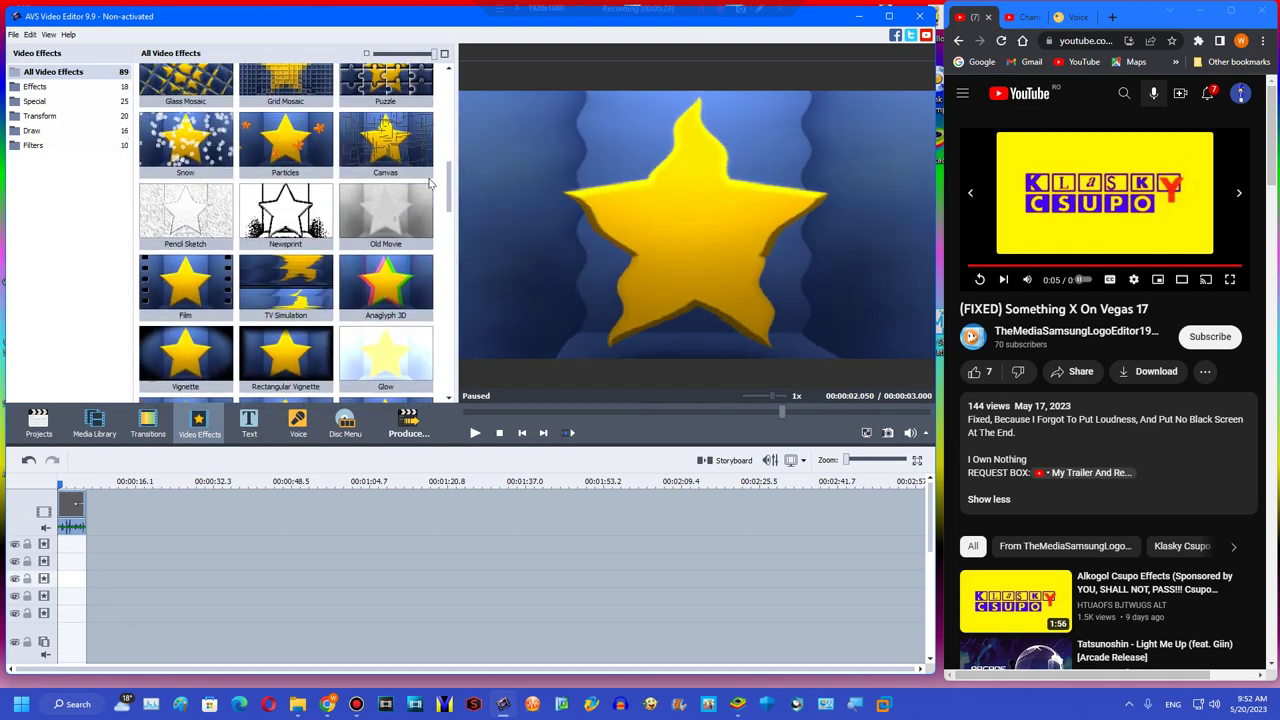
scroll(425, 199, "up", 8)
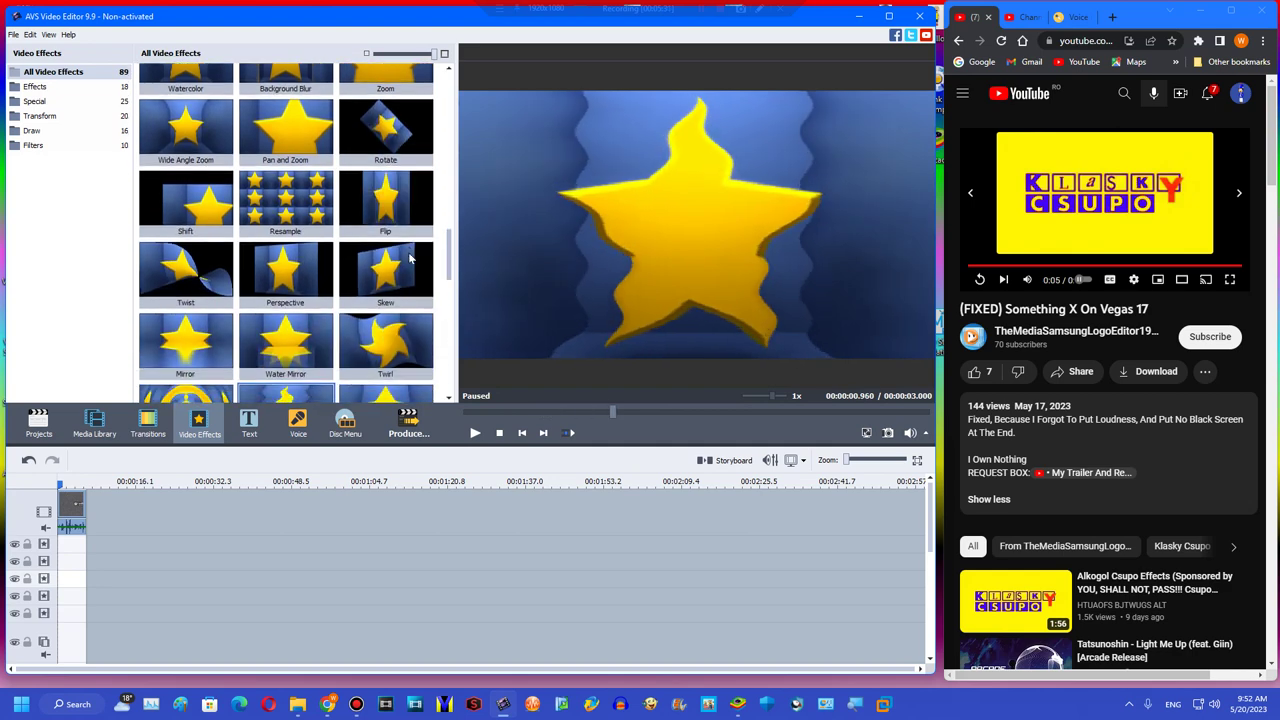
scroll(382, 130, "down", 4)
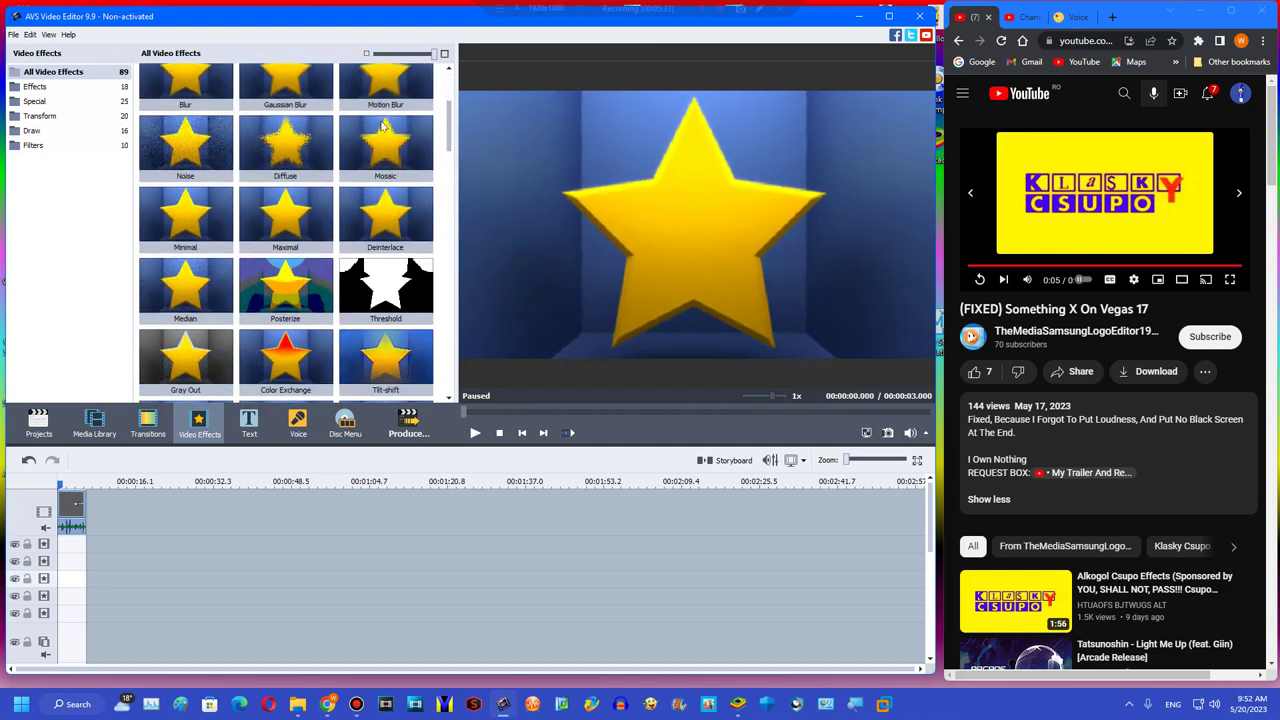
scroll(375, 155, "down", 1)
left_click_drag(375, 155, 100, 545)
left_click_drag(346, 541, 78, 546)
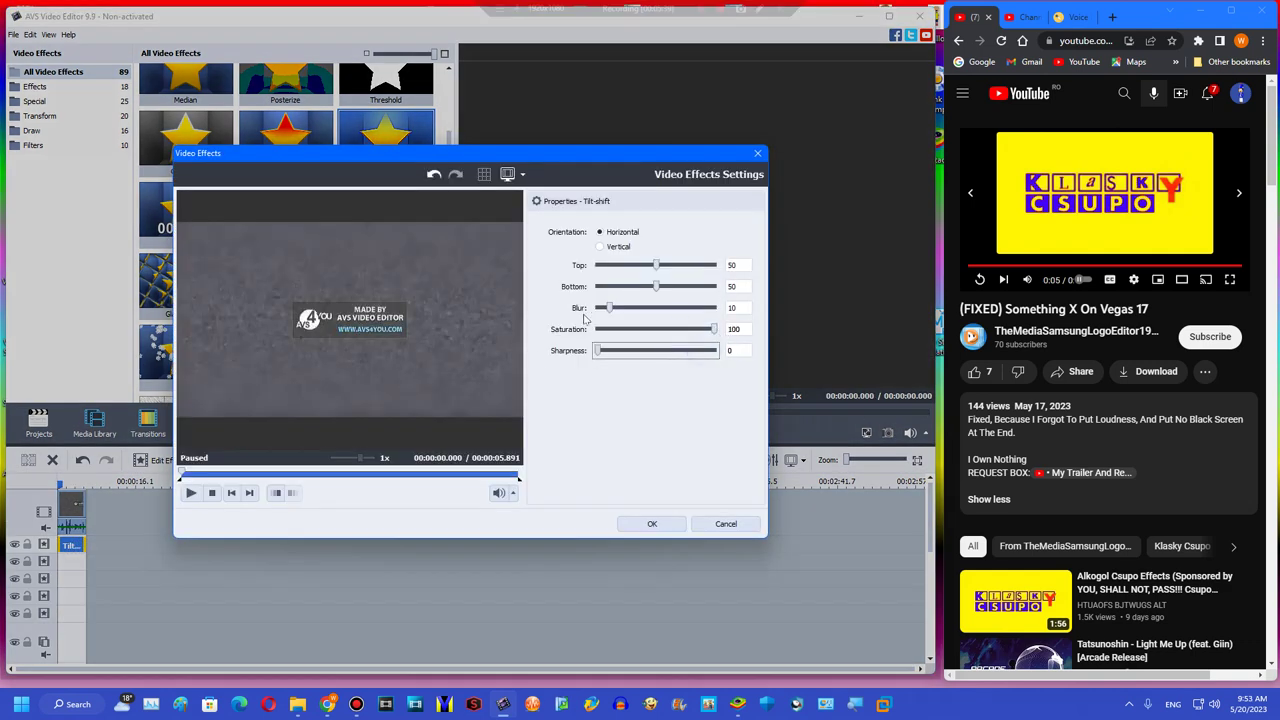
left_click(648, 530)
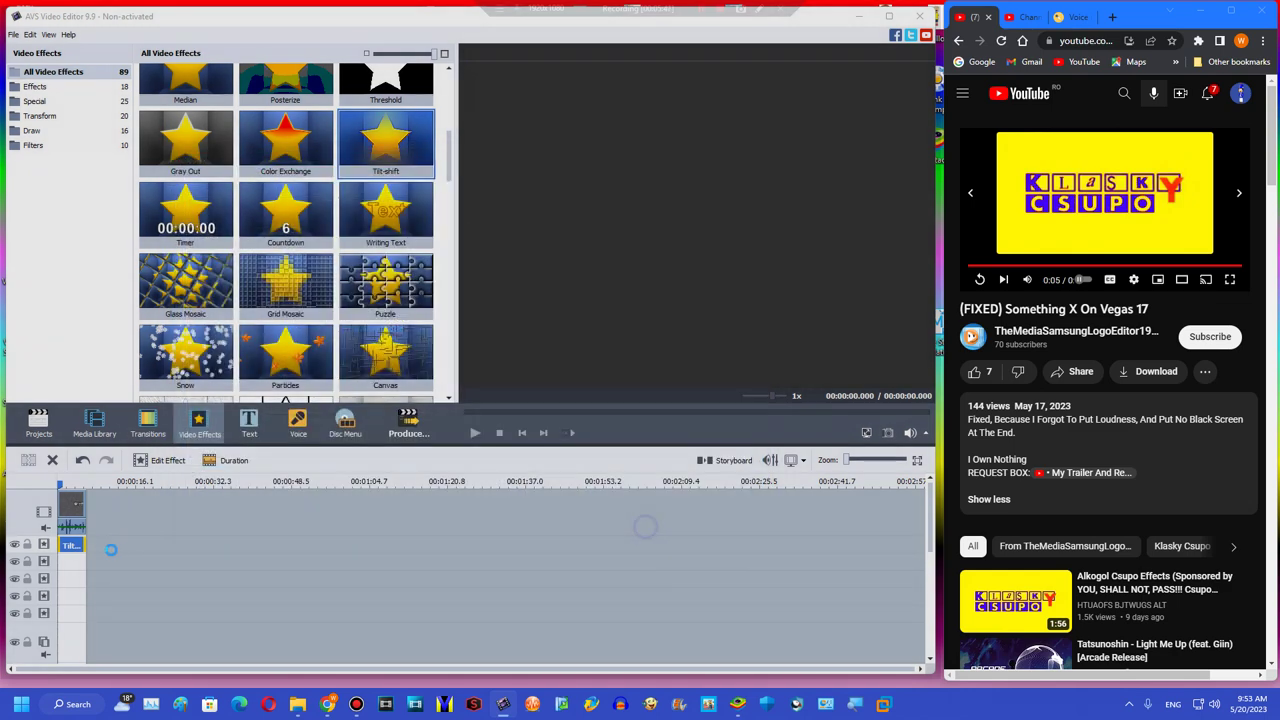
- Duplicate the Tilt-shift effect onto the next three effect lines and set the fourth one's saturation to 25
right_click(70, 545)
left_click(110, 625)
left_click_drag(95, 550, 82, 592)
right_click(76, 559)
left_click(91, 632)
right_click(74, 580)
left_click(88, 648)
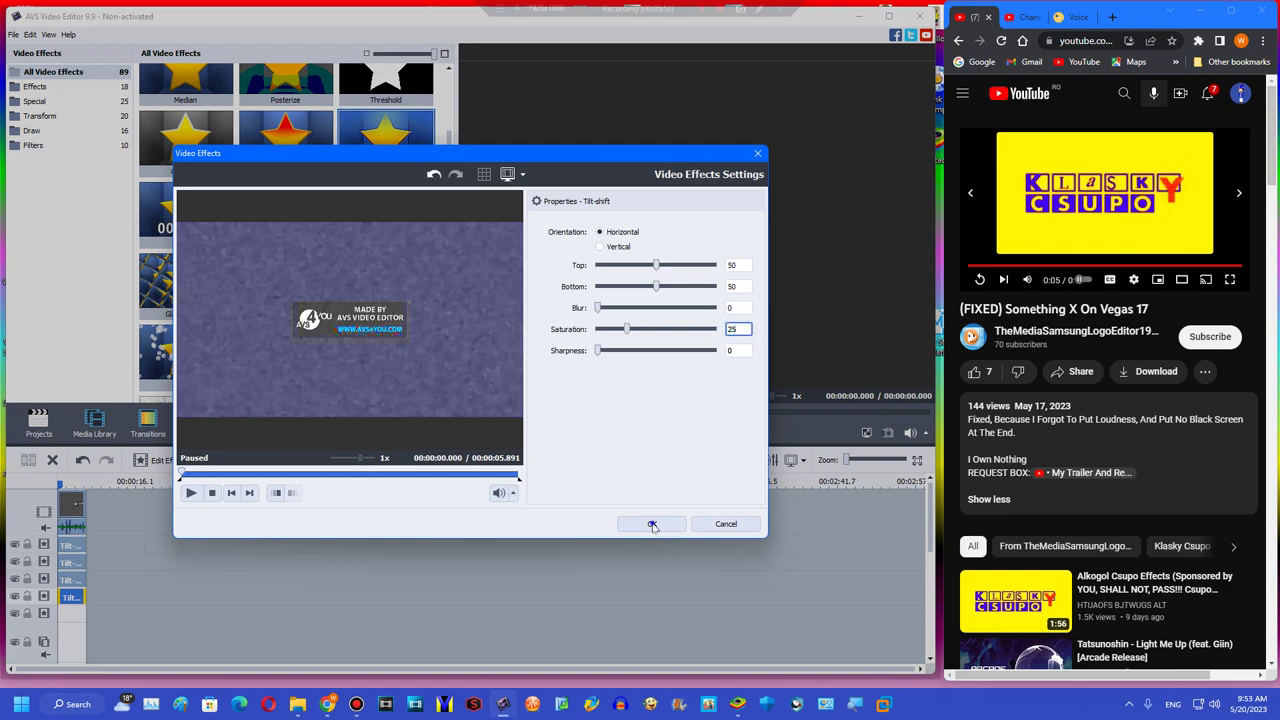
left_click(651, 524)
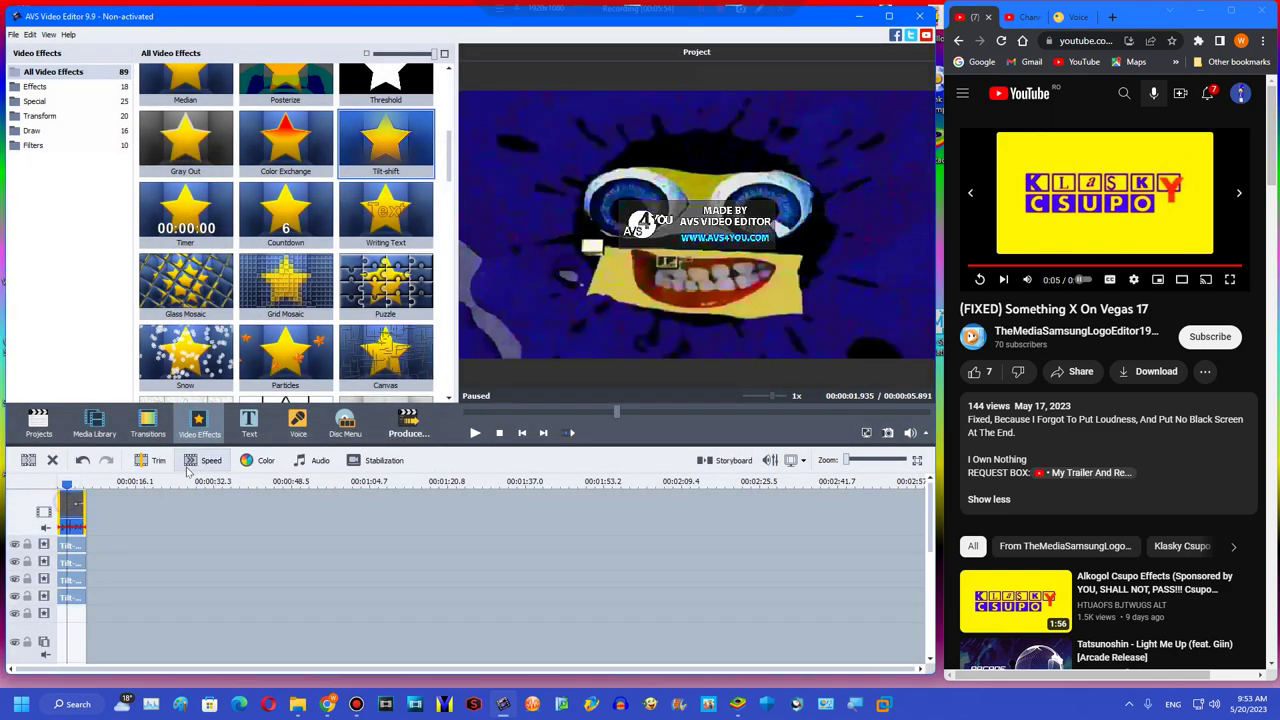
- Set the video clip's hue to -130 and place an Invert effect on the fifth effect line
left_click(258, 462)
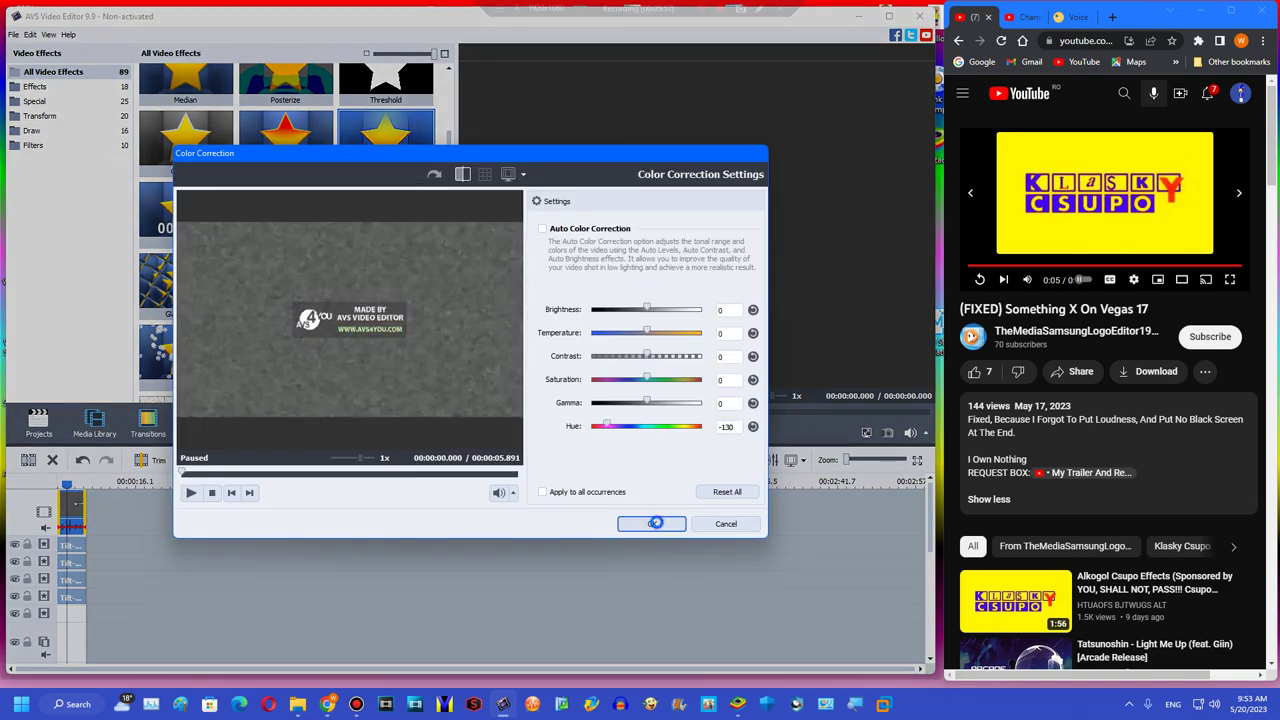
left_click(653, 523)
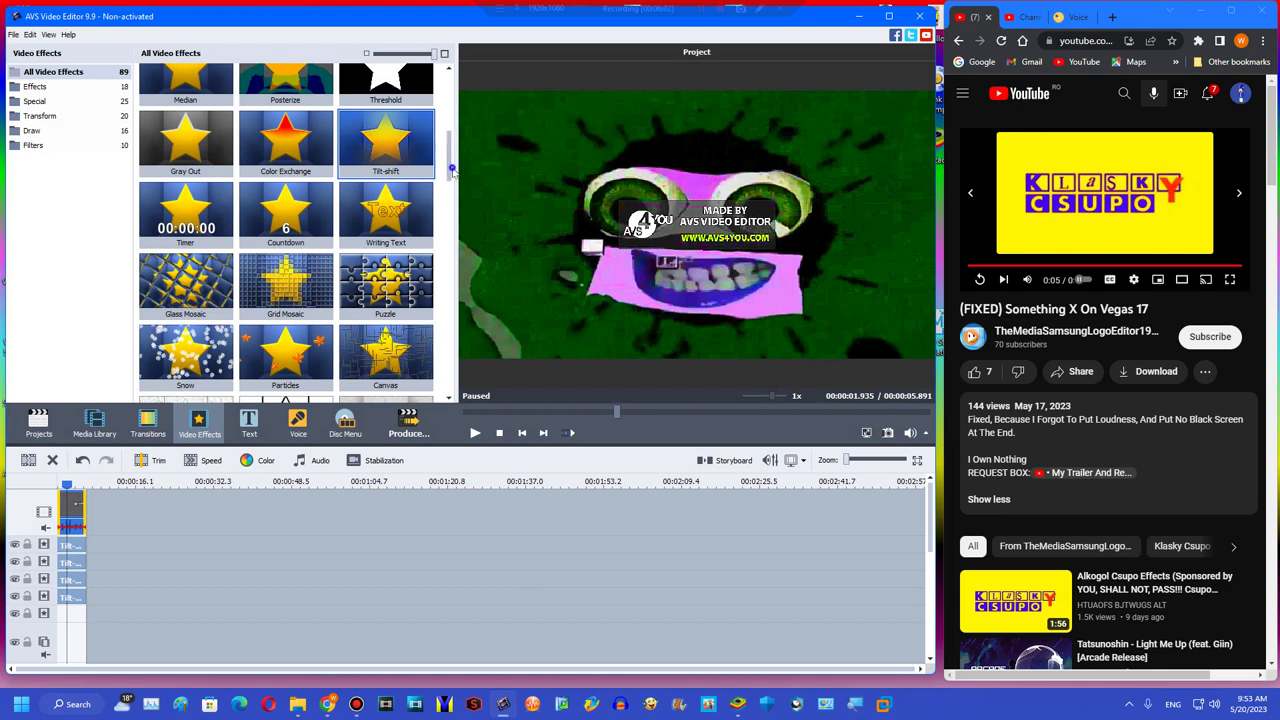
left_click_drag(452, 170, 450, 144)
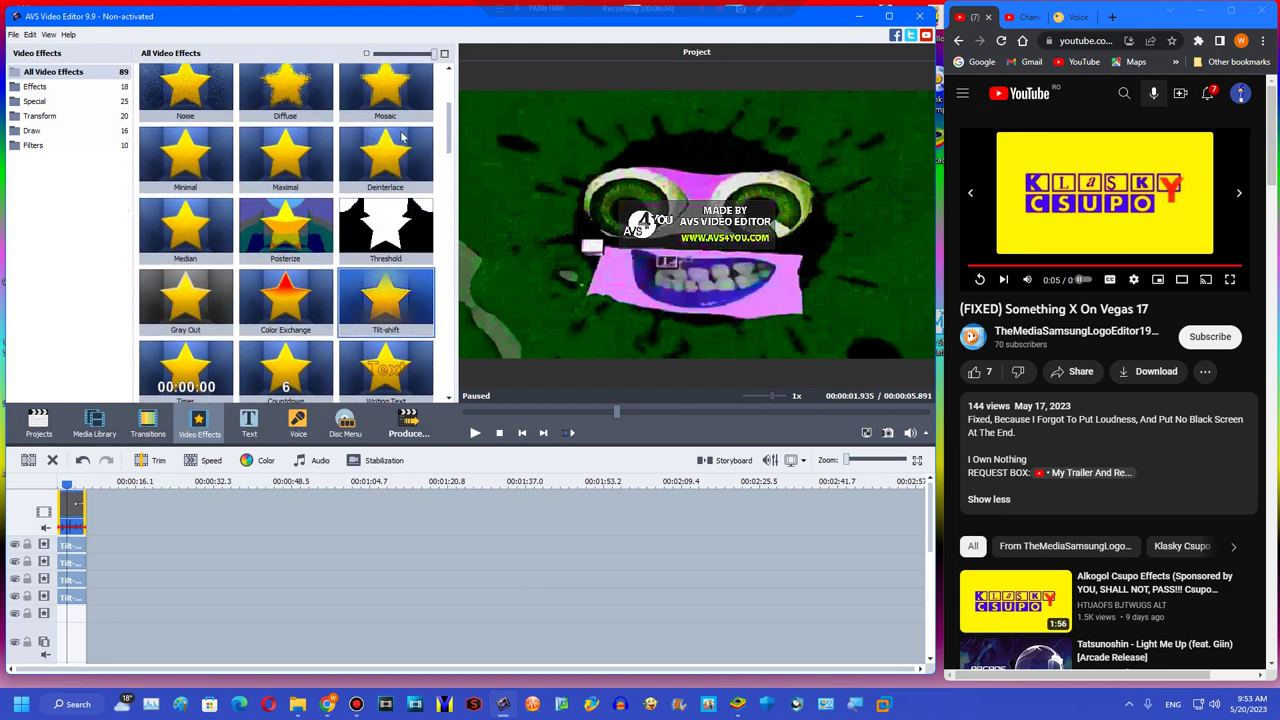
scroll(402, 137, "up", 3)
left_click_drag(285, 97, 350, 607)
- Add a sixth effect line and place a Wave effect at its start
right_click(126, 600)
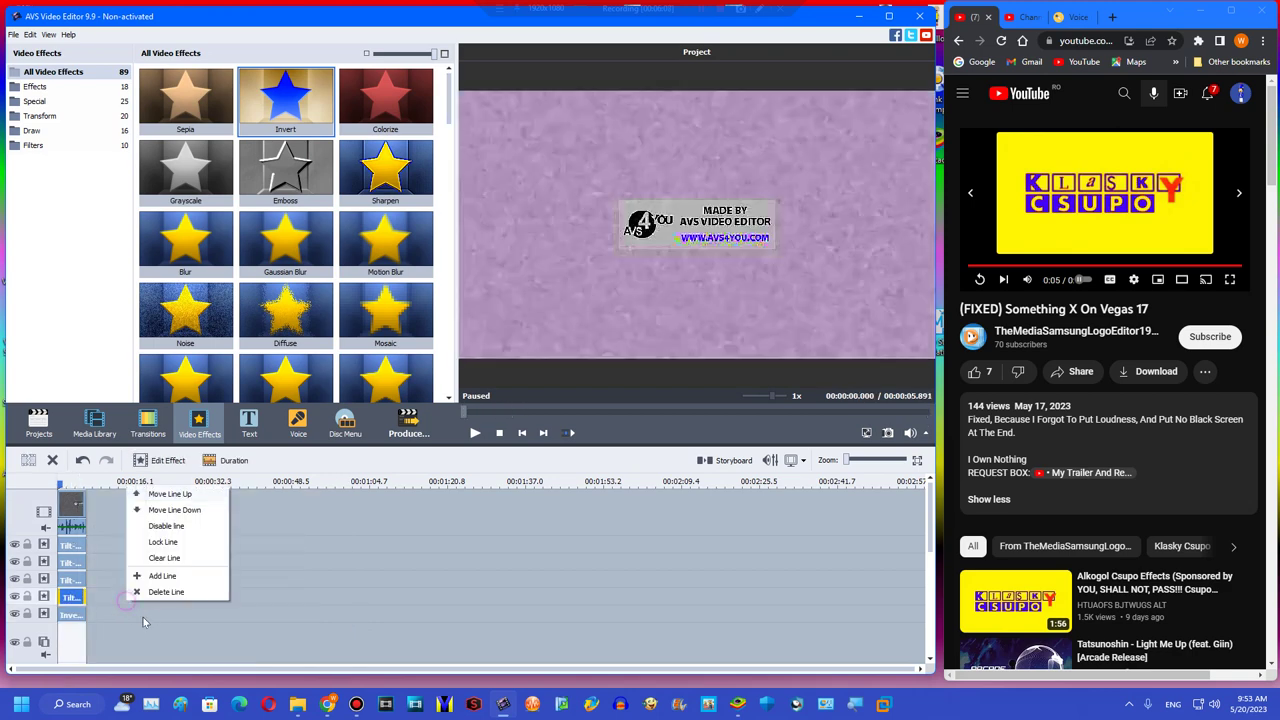
left_click(162, 576)
left_click_drag(446, 104, 420, 291)
left_click_drag(276, 212, 84, 630)
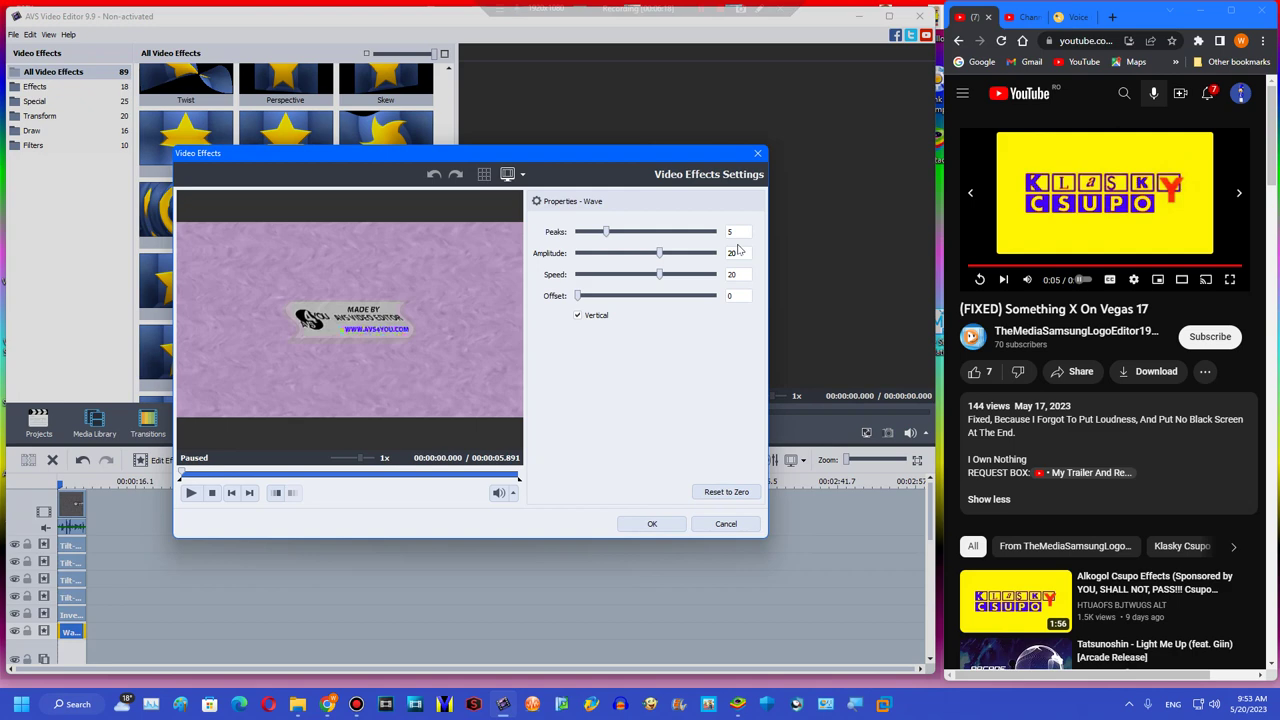
- Set the Wave effect to amplitude 40 and speed 0, turn off Vertical and fine-tune a small offset
double_click(736, 252)
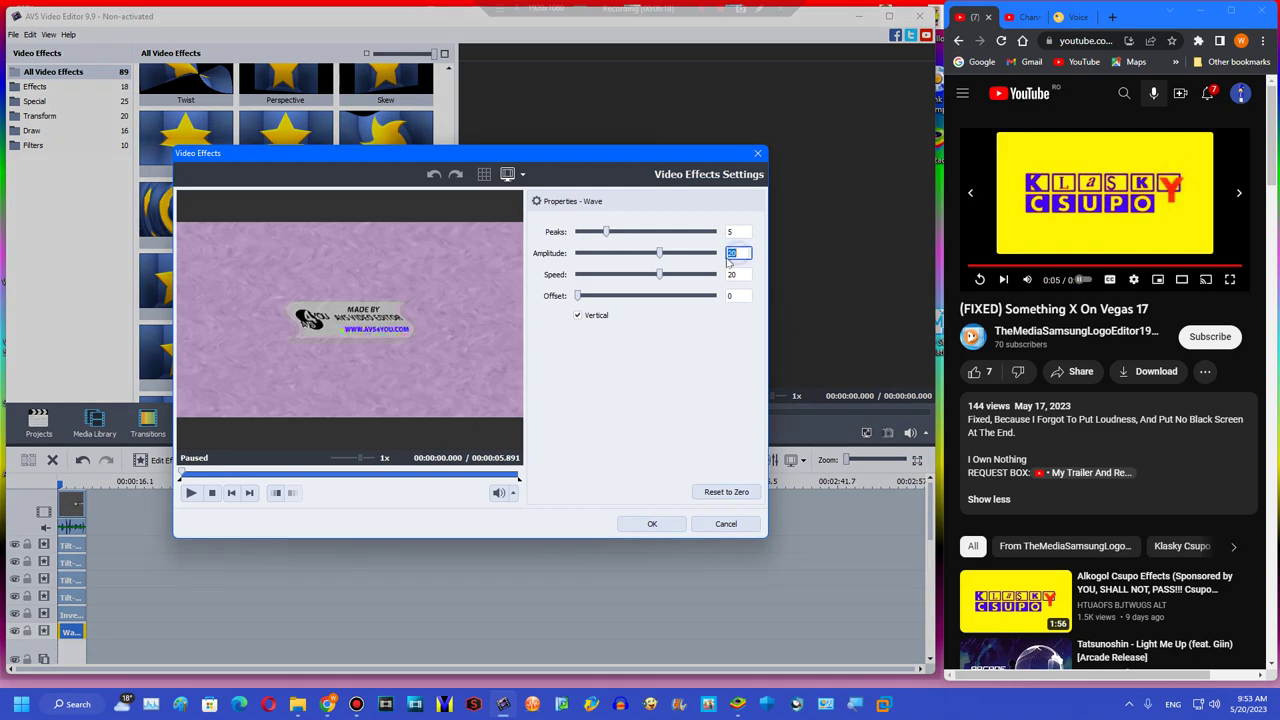
type("0")
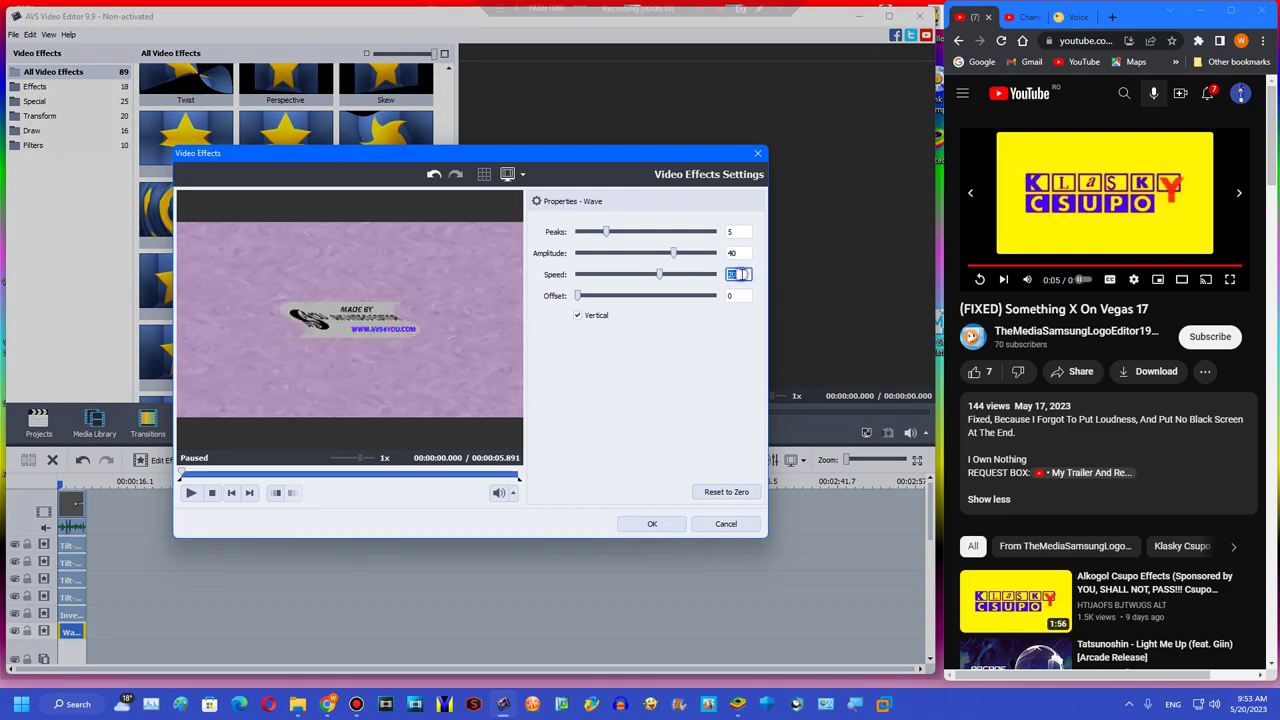
left_click(575, 316)
left_click(289, 471)
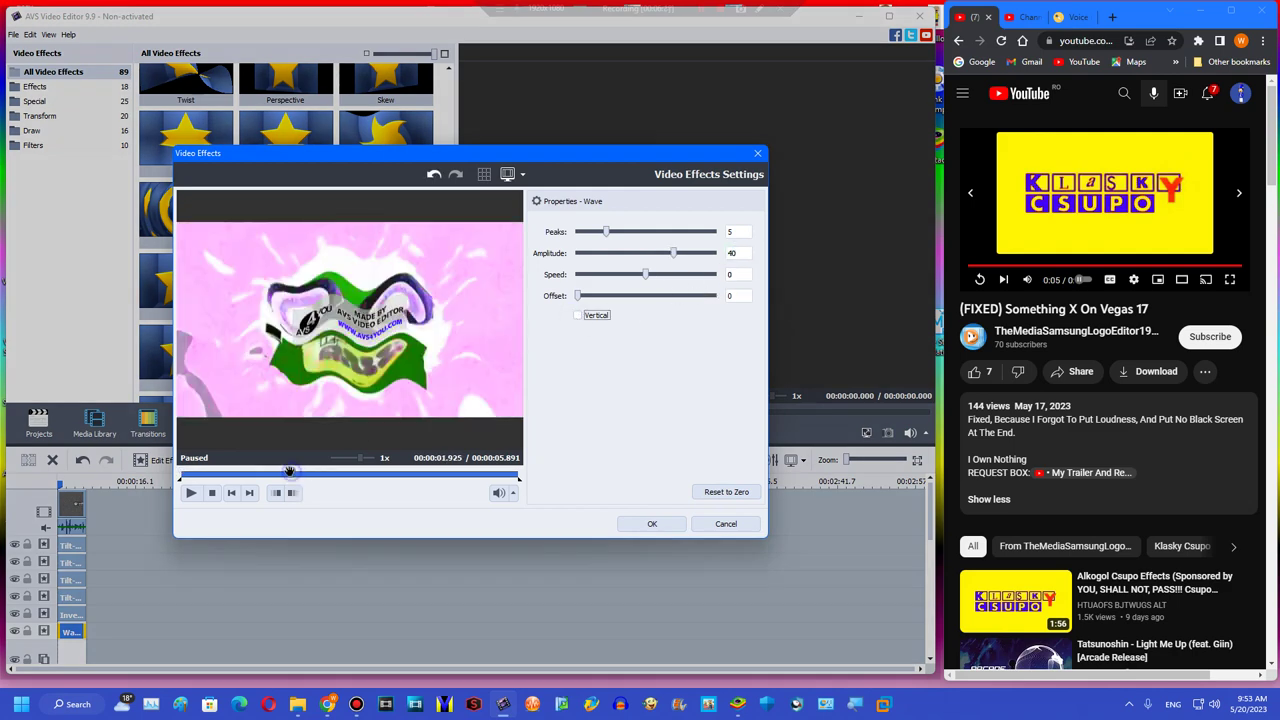
left_click(595, 297)
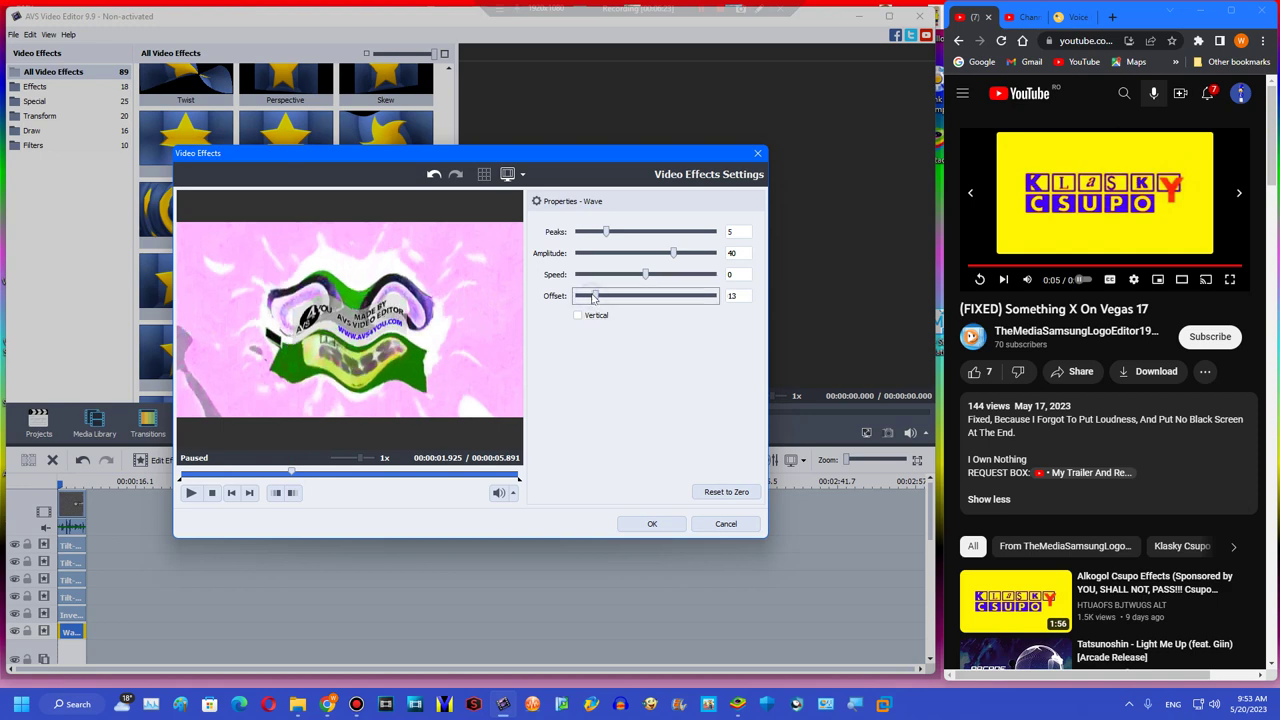
left_click_drag(593, 298, 591, 297)
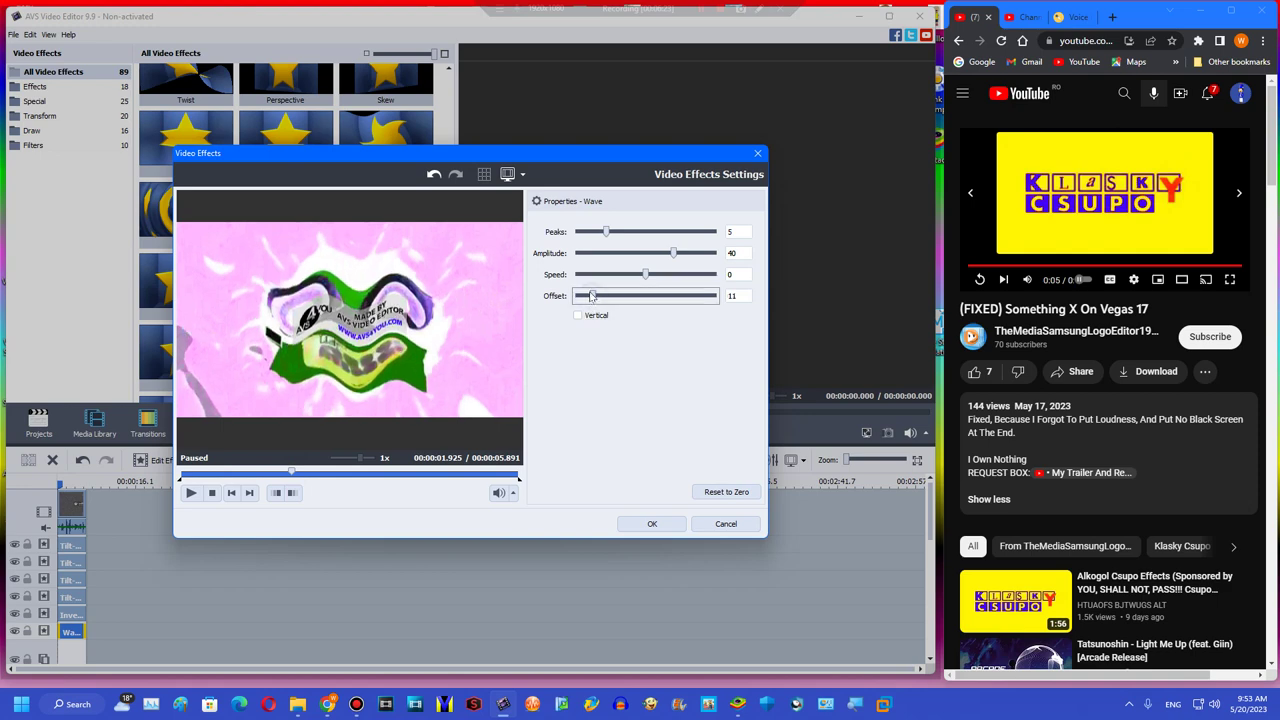
left_click_drag(591, 297, 592, 297)
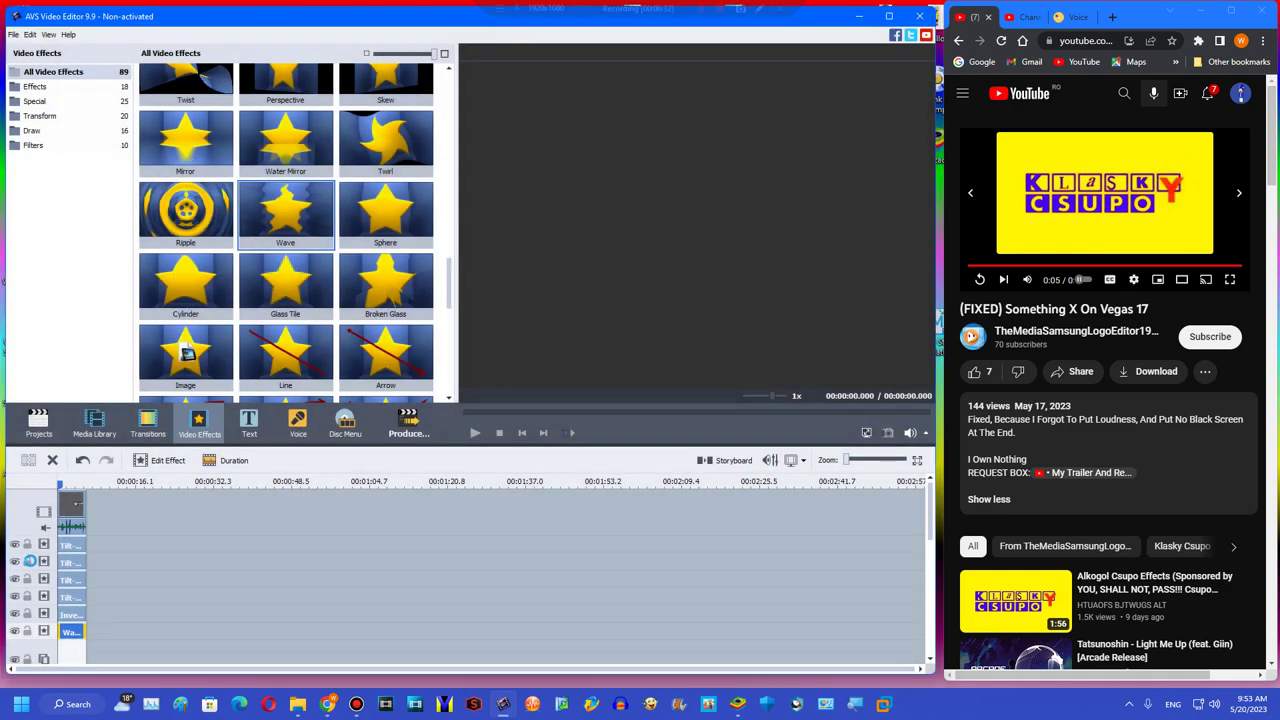
- Place Untitled1 at the start of both the music and voice tracks and mute the video clip's own audio
left_click(95, 425)
left_click_drag(254, 105, 71, 625)
left_click_drag(286, 100, 64, 656)
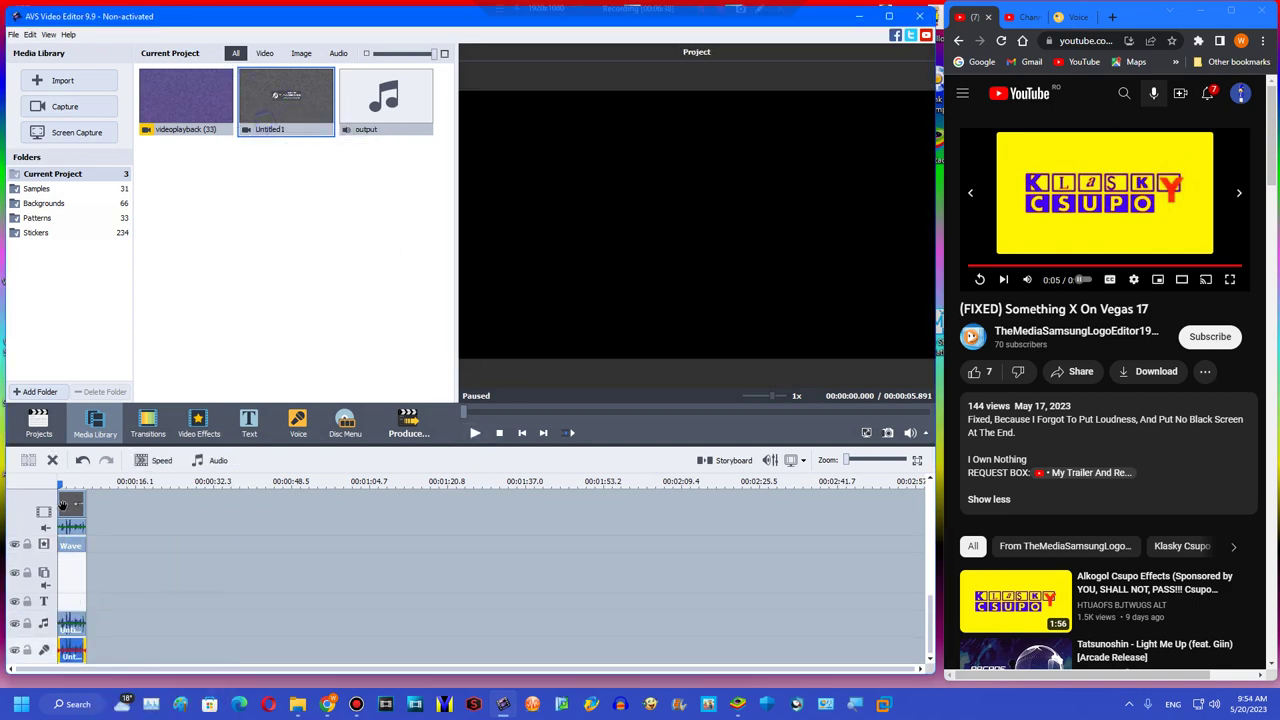
right_click(73, 508)
left_click(110, 416)
- Apply a Pitch Shift with rate 134 to the voice track clip and preview the project
left_click(70, 650)
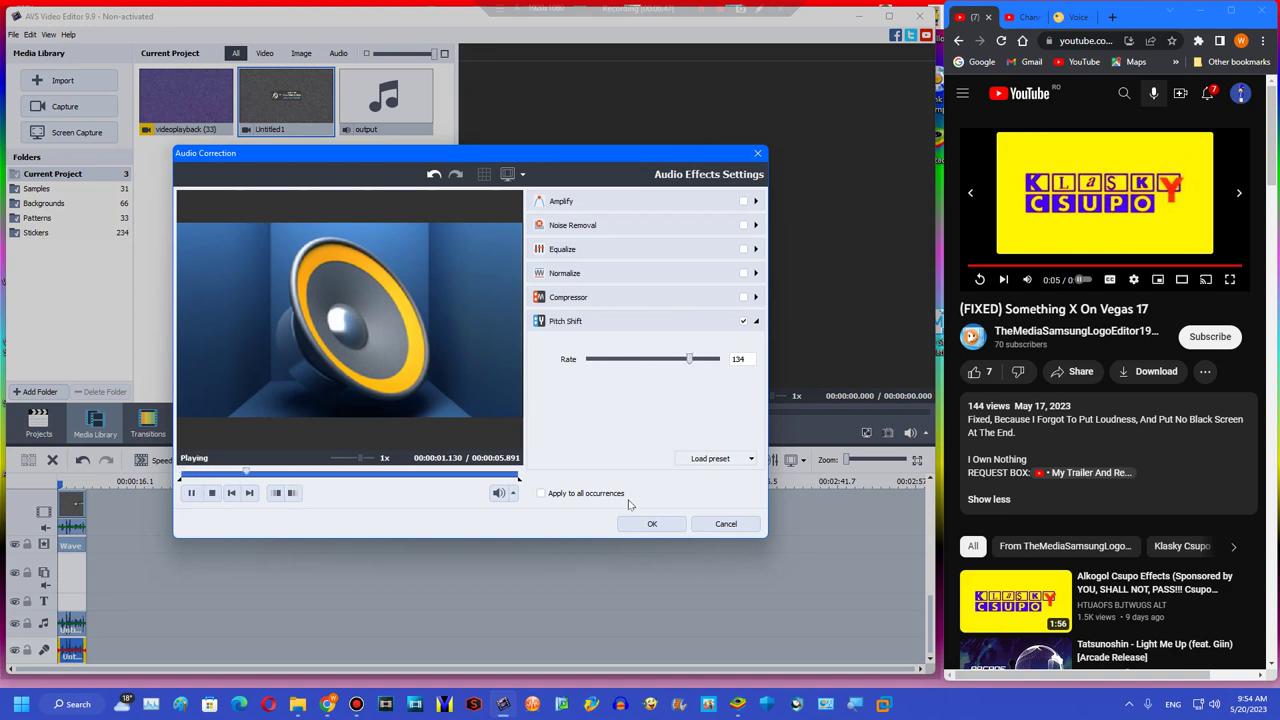
left_click(645, 524)
left_click(477, 434)
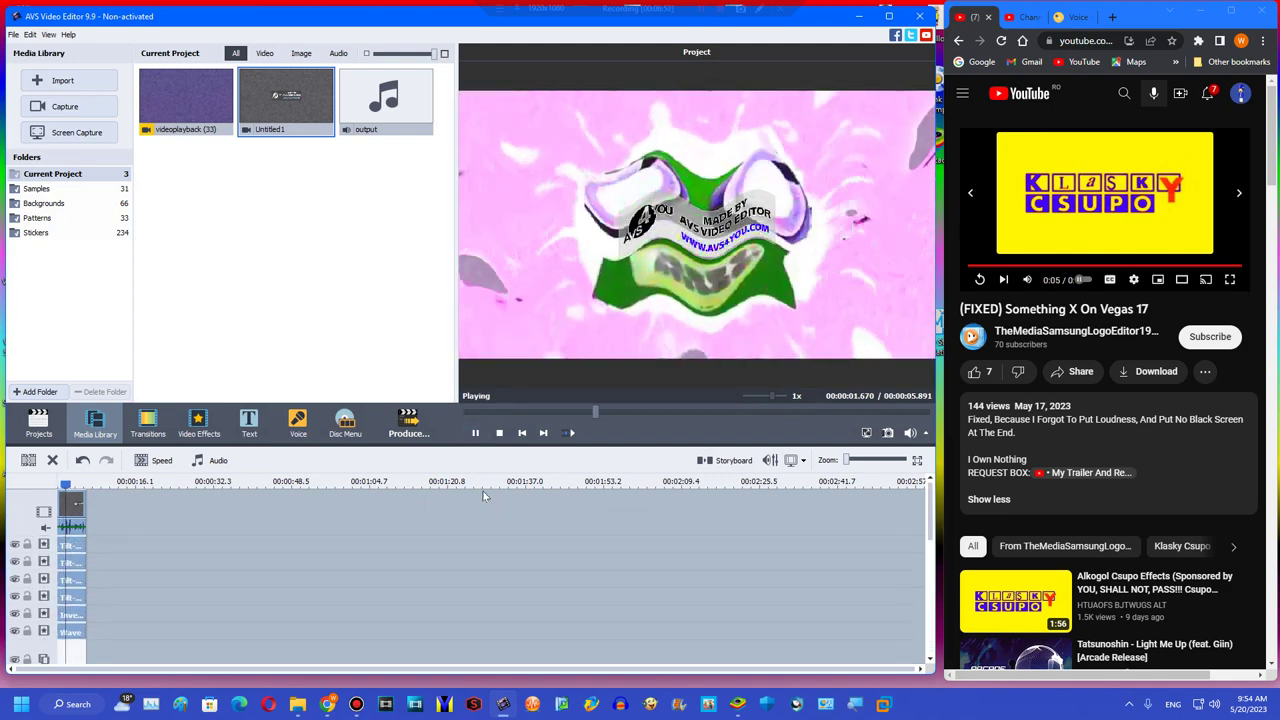
left_click(499, 434)
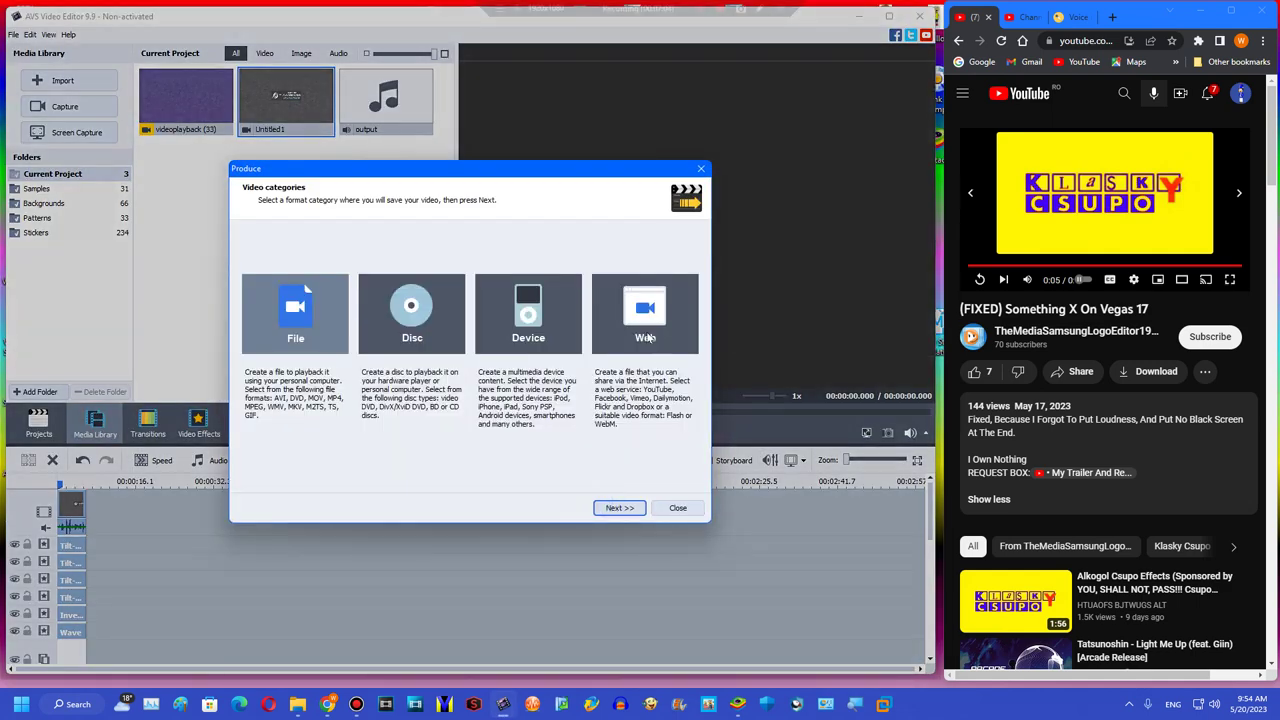
- Produce the project as a video file named Untitled4 in My User Videos v2 and check the output folder
left_click(620, 508)
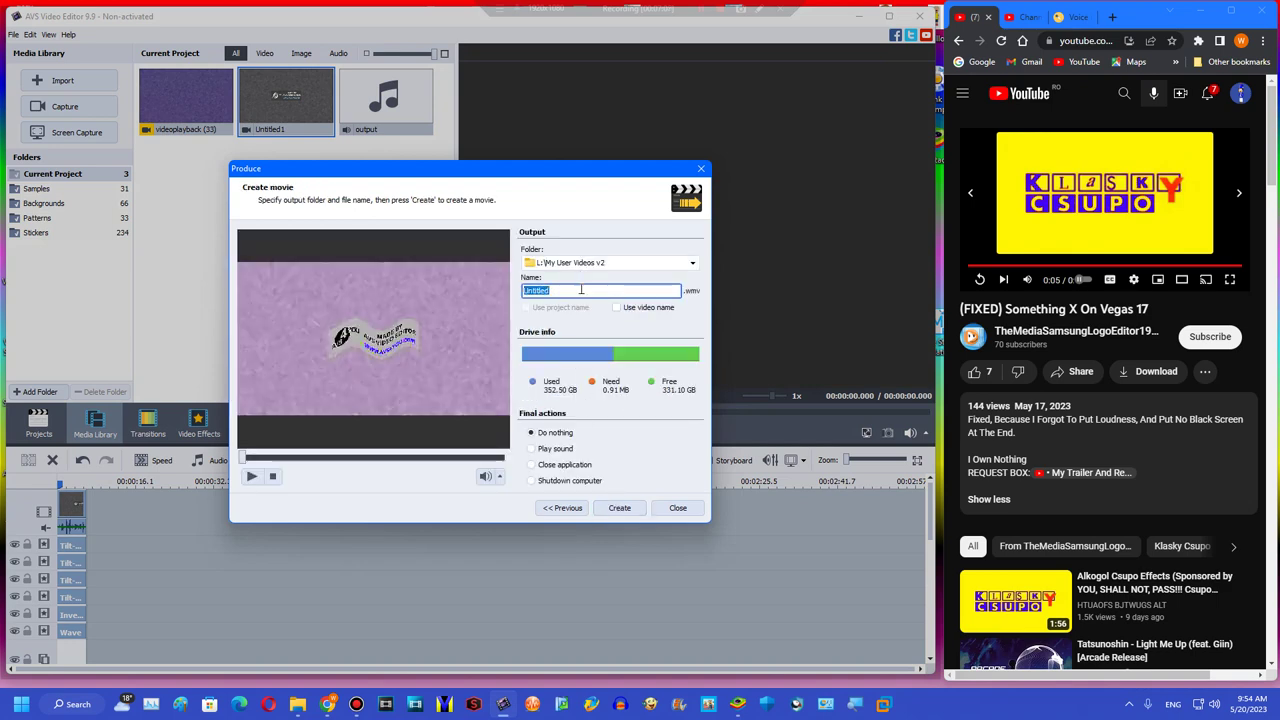
left_click(618, 508)
left_click(444, 408)
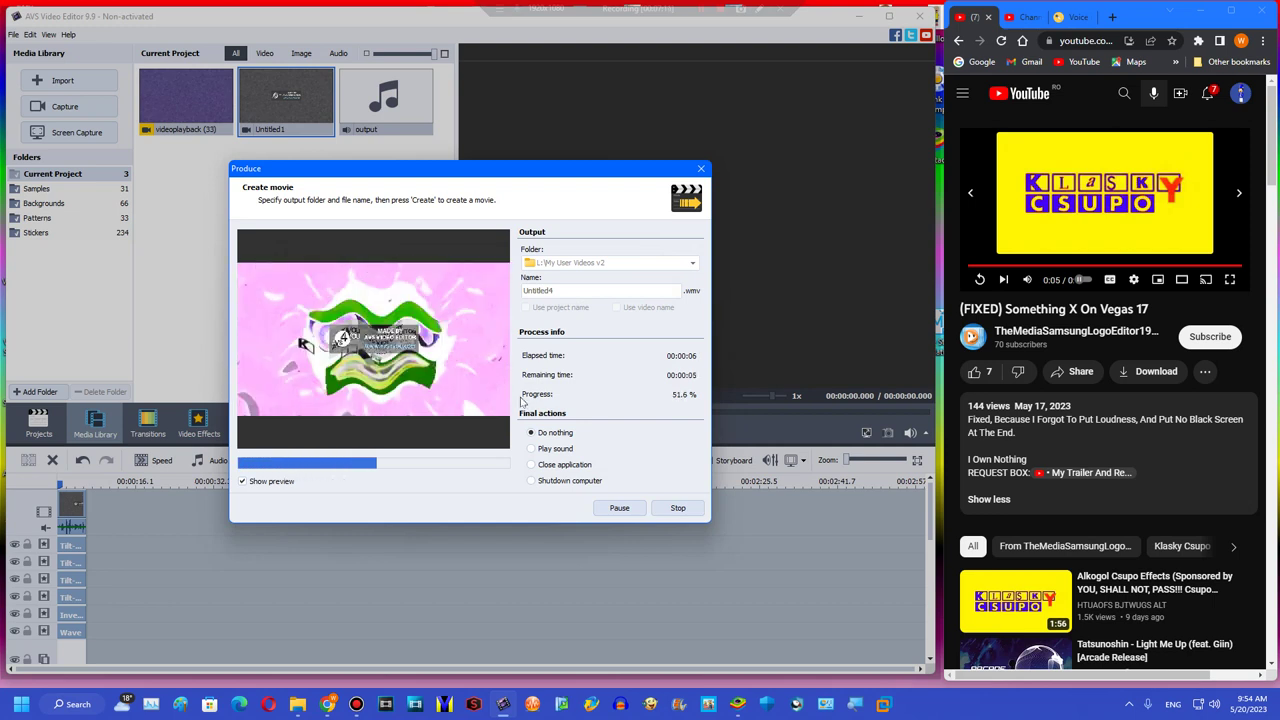
left_click(436, 370)
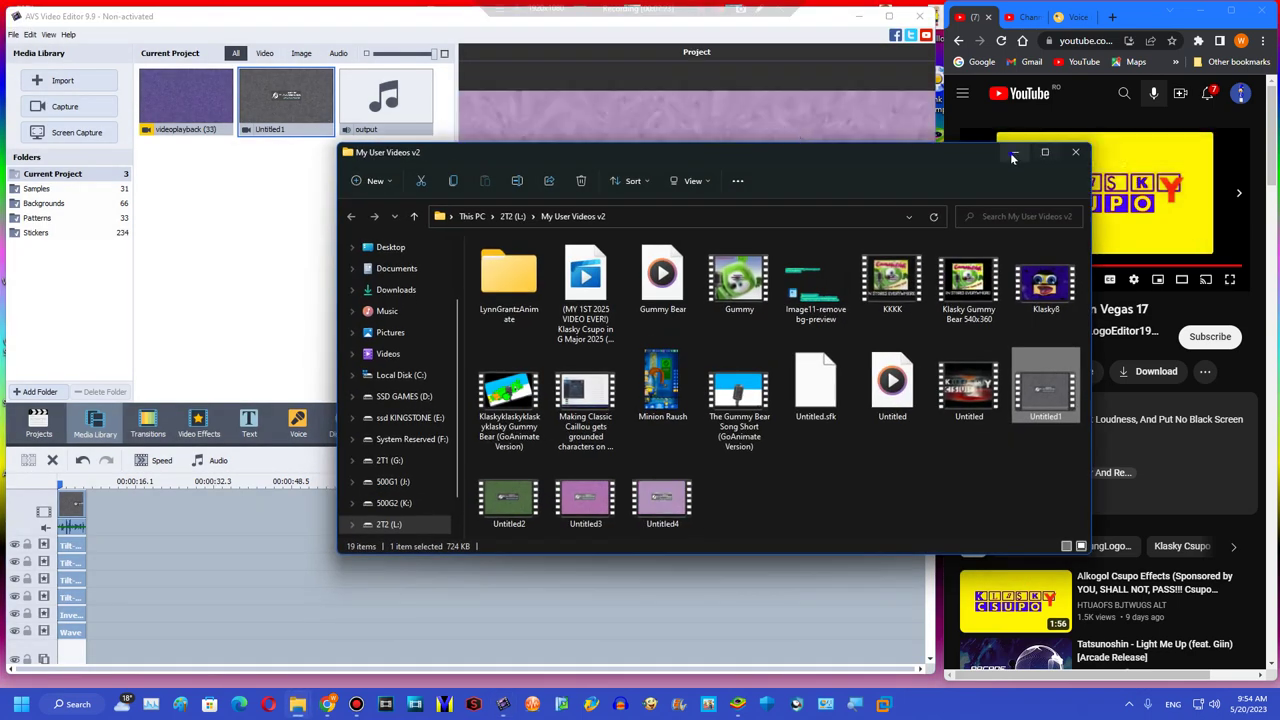
left_click(1014, 155)
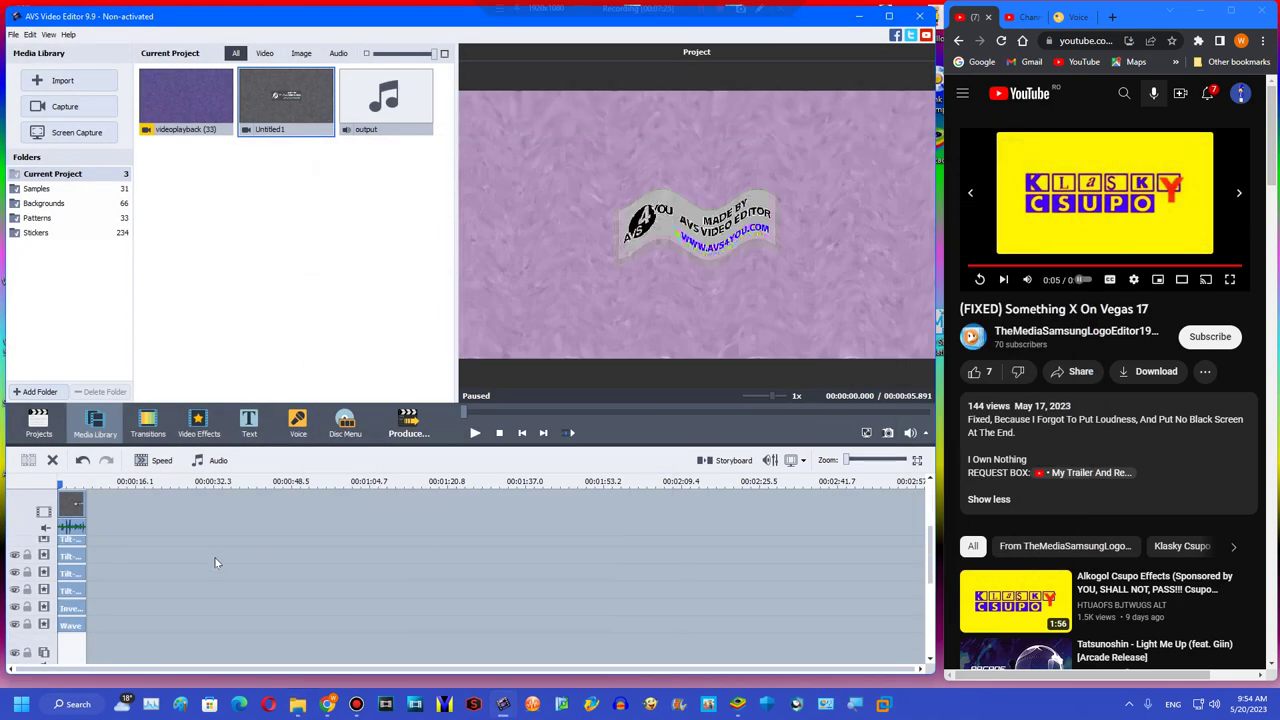
- Delete the Untitled1 clips from the voice and music tracks
scroll(100, 608, "down", 3)
right_click(75, 649)
left_click(84, 640)
right_click(72, 620)
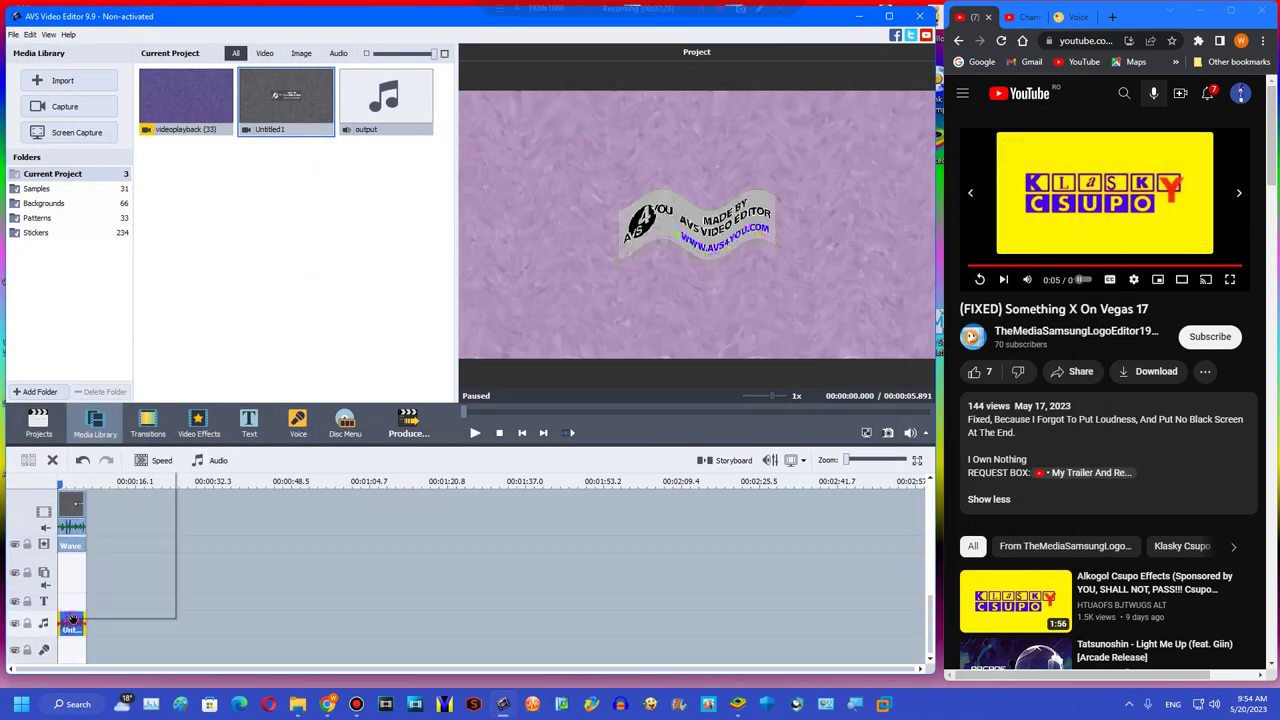
left_click(80, 612)
- Adjust the Hue of the main video clip in its color correction settings and apply the change
right_click(76, 509)
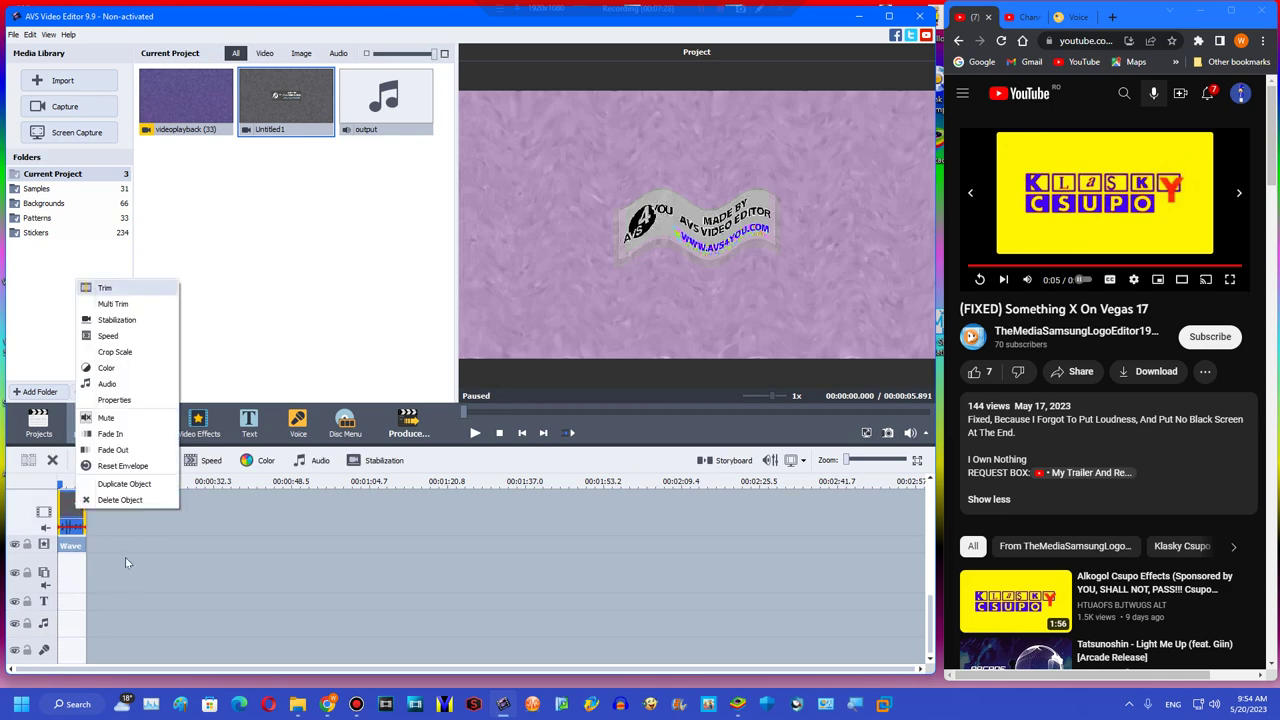
left_click(70, 540)
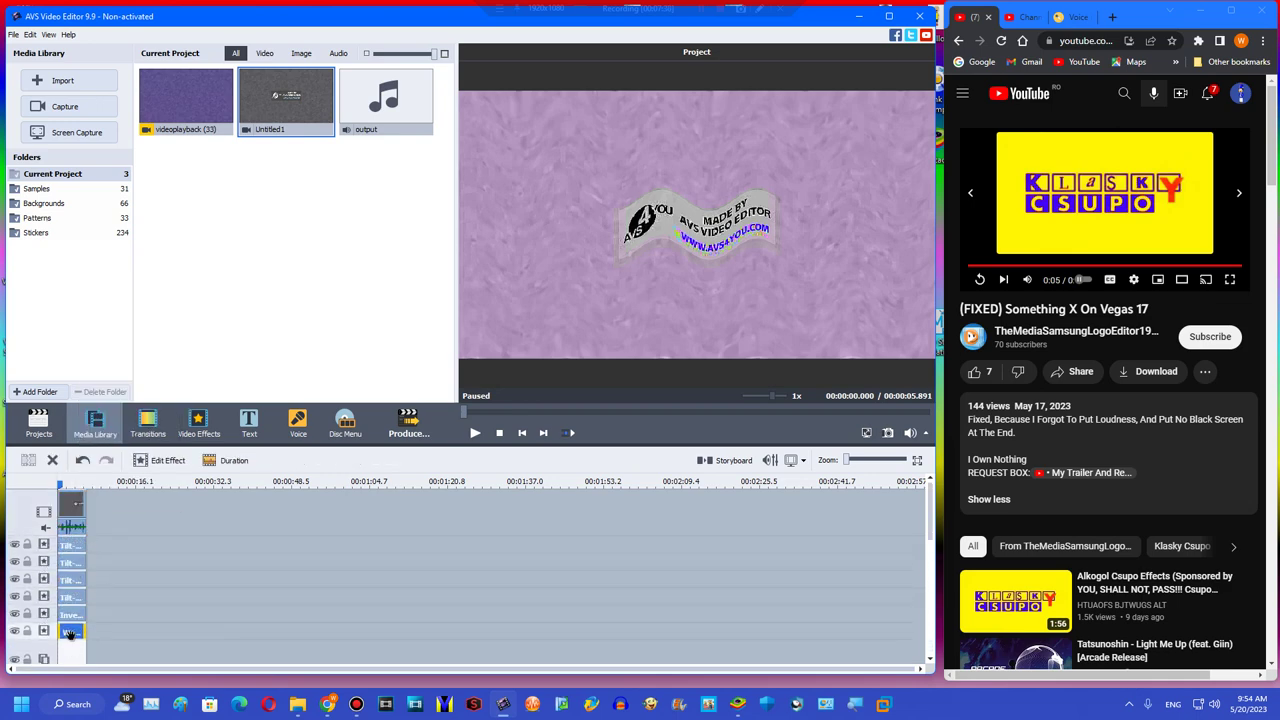
left_click(72, 510)
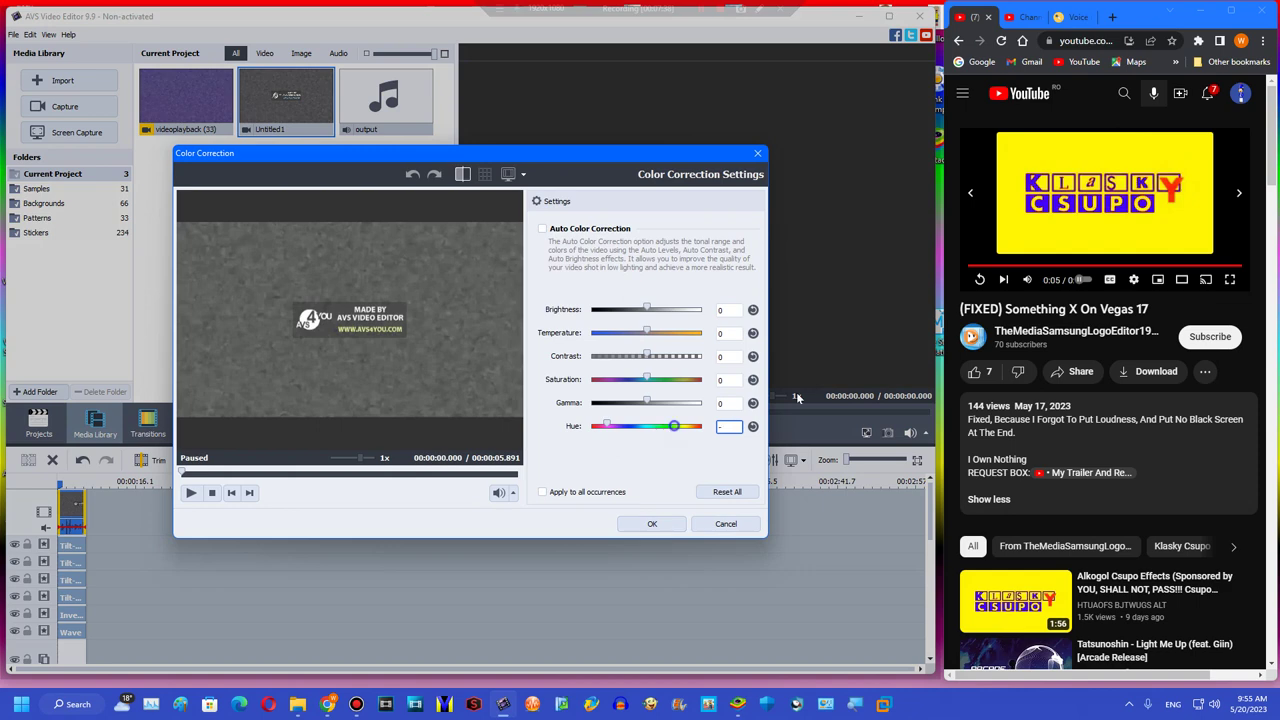
left_click_drag(796, 392, 760, 420)
left_click(650, 522)
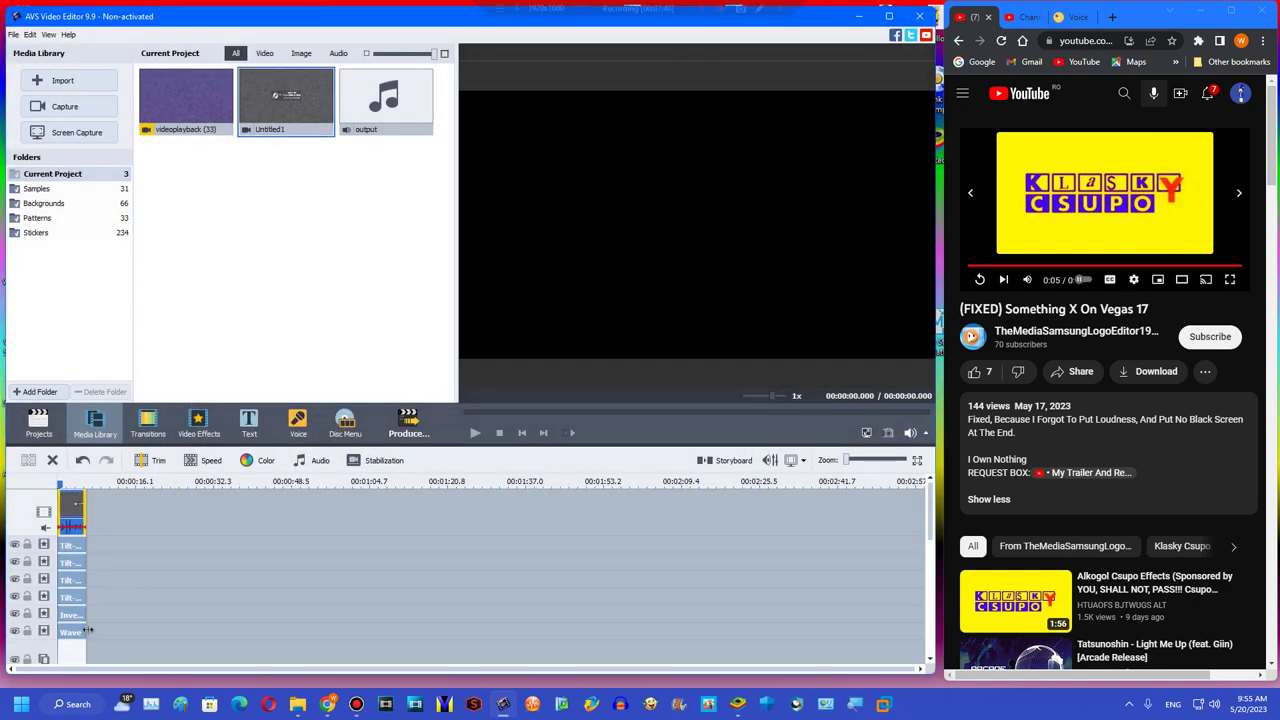
- Switch to YouTube in the browser and search for "how to make punch pinch/punch avs"
left_click(1126, 93)
type("how")
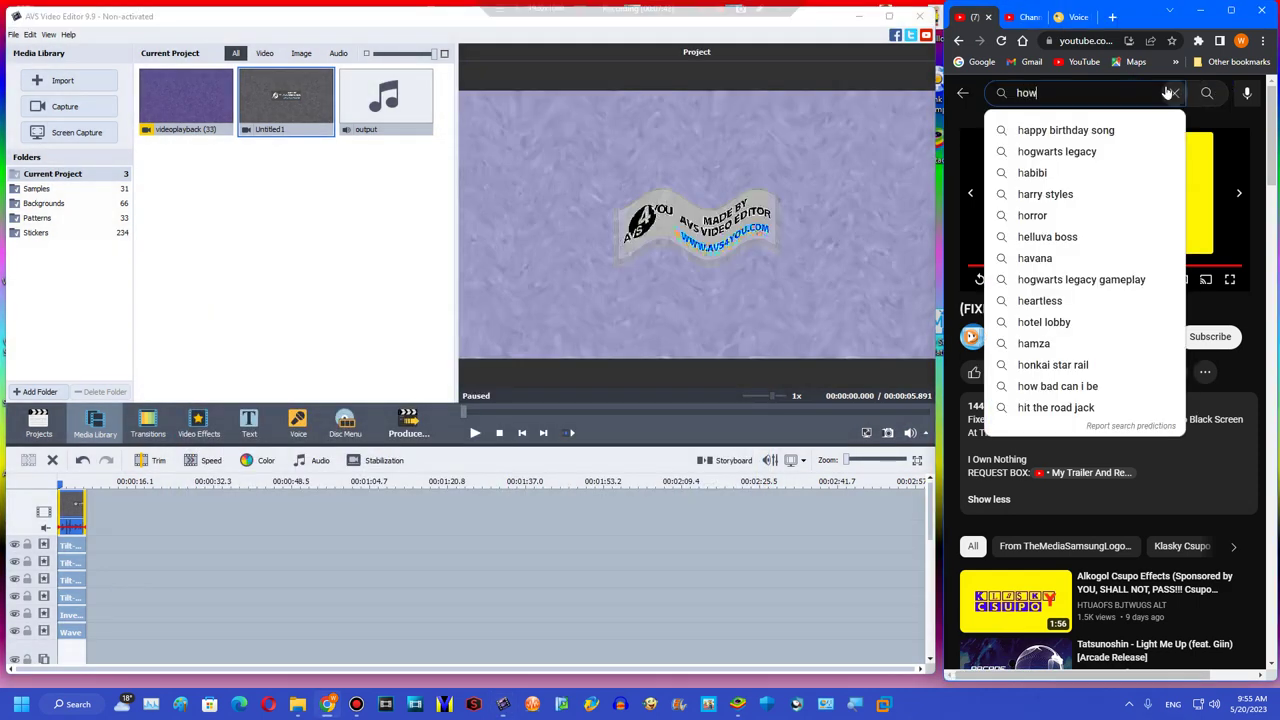
type(" to make pi")
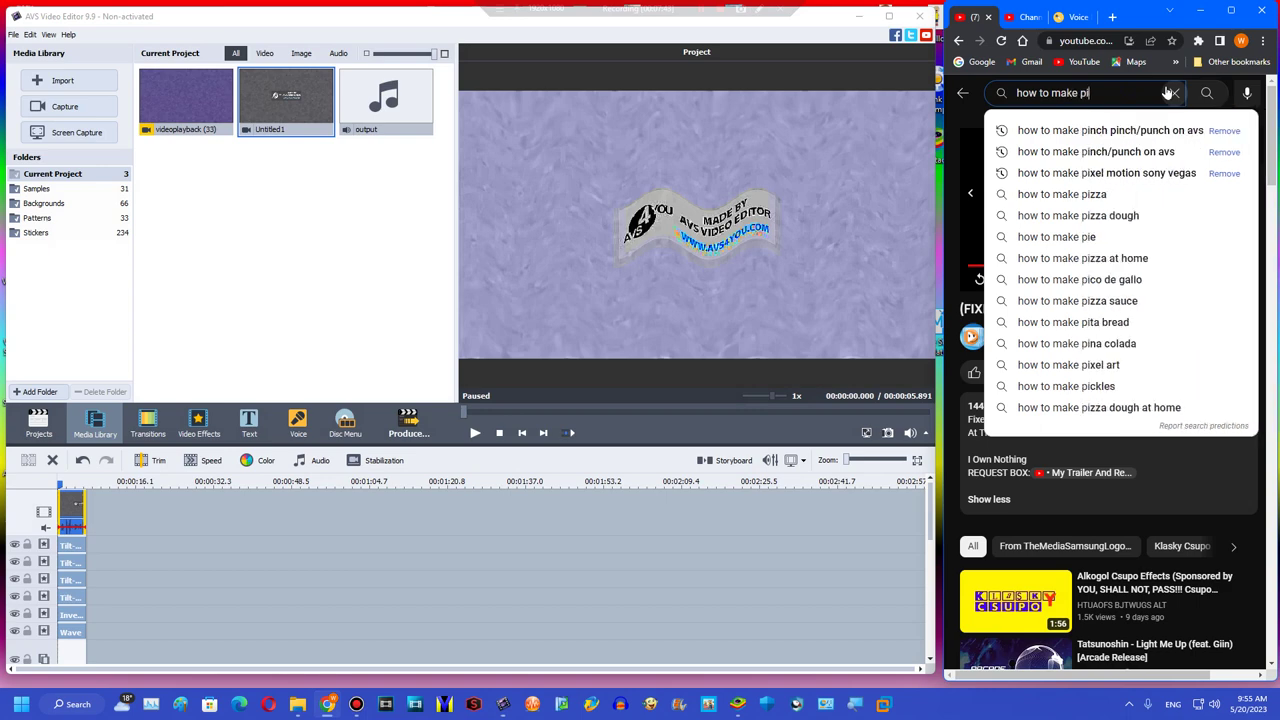
key("BackSpace")
type("unch pinc")
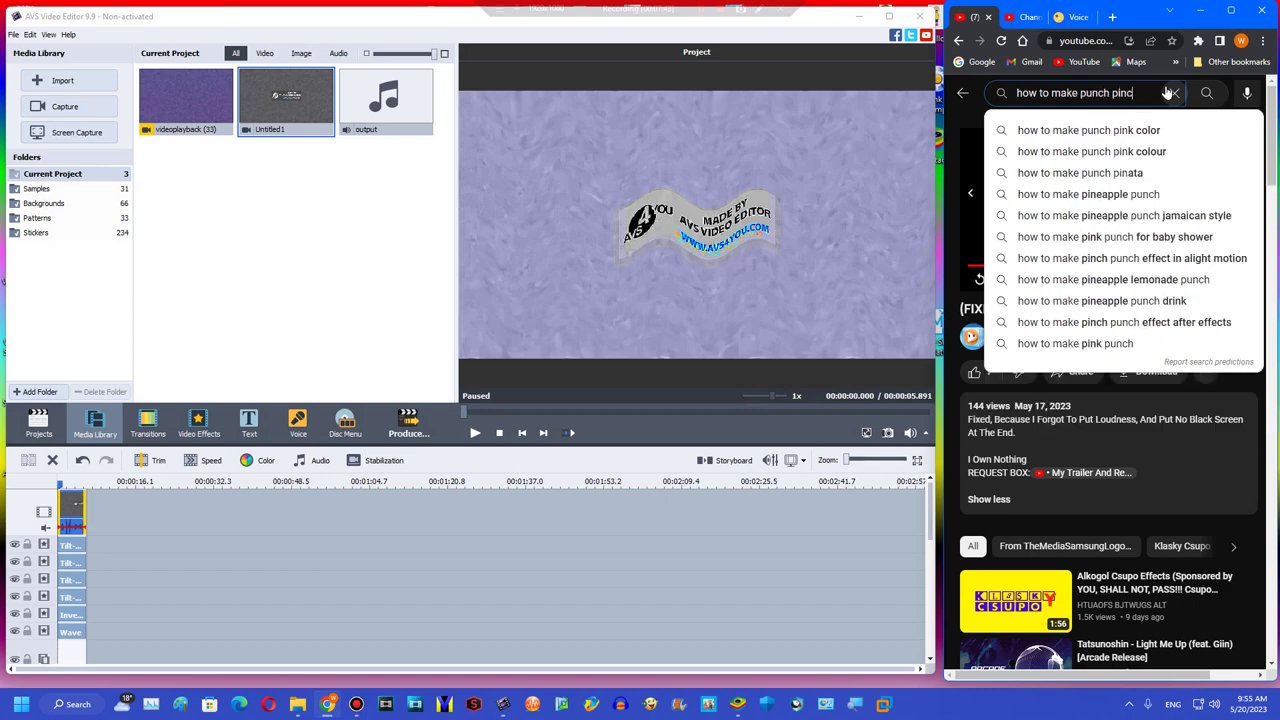
type("h/")
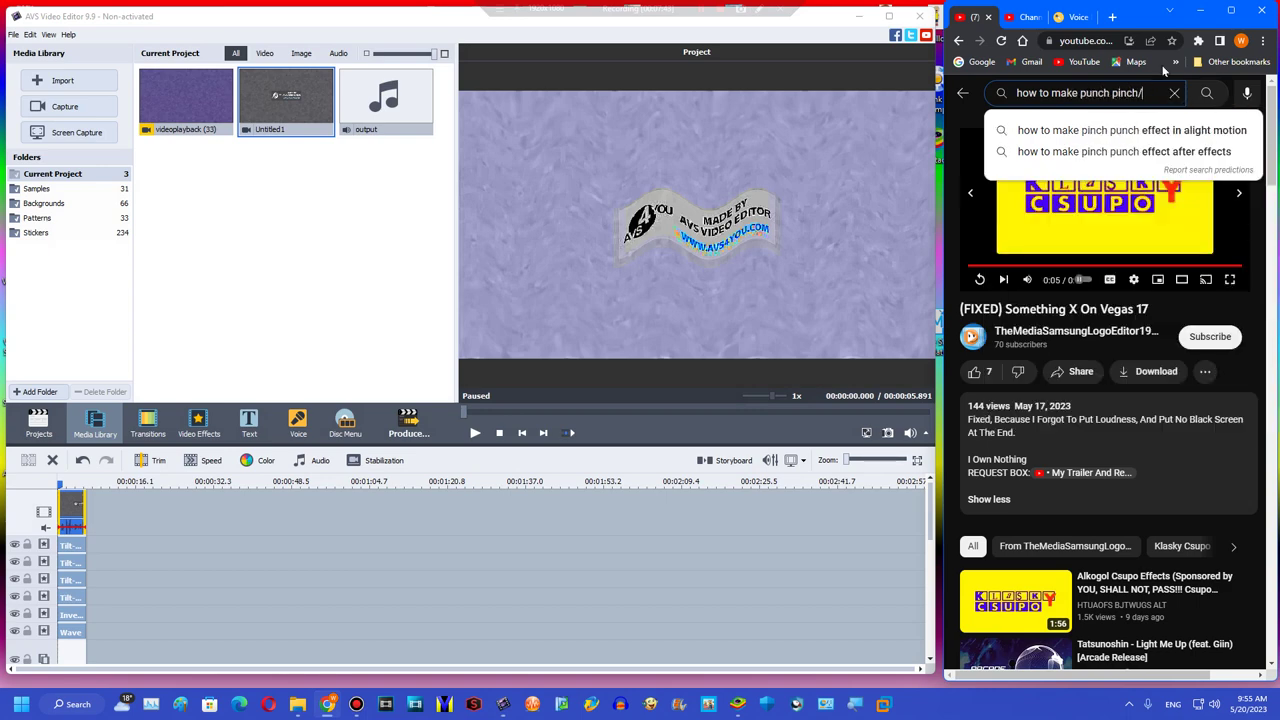
type("punch e")
key("Return")
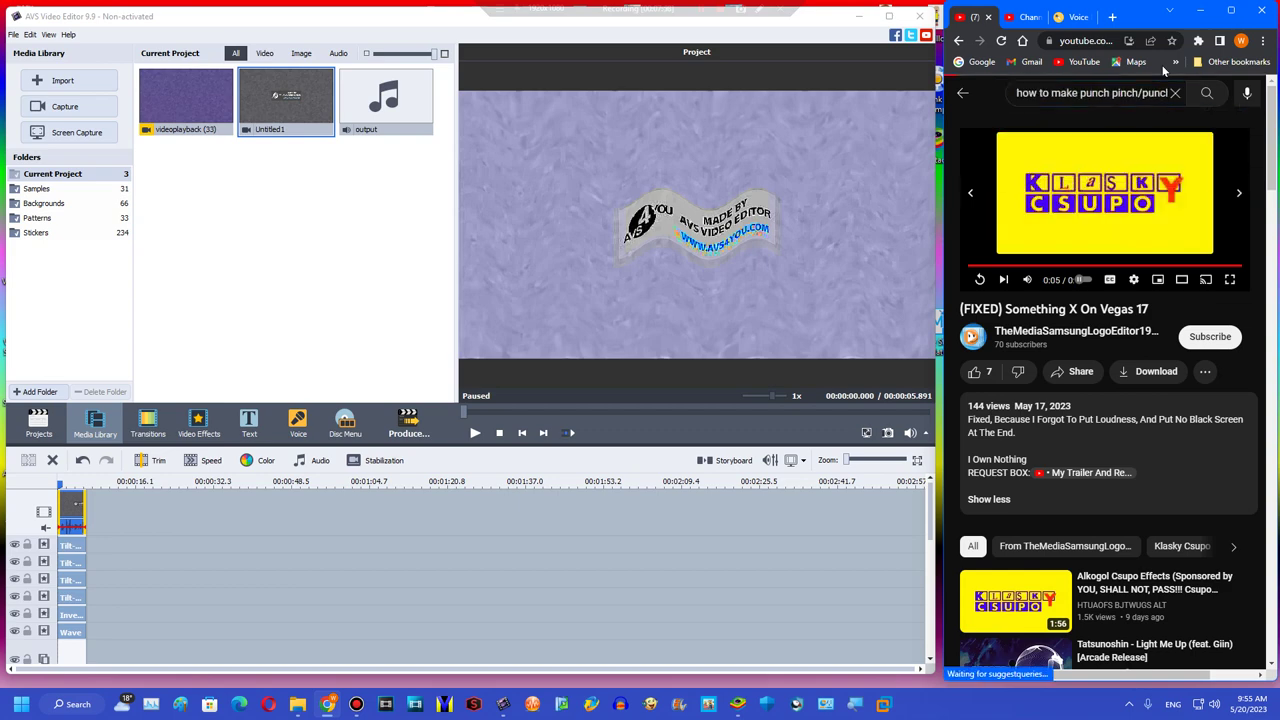
- Watch the video "How to Make pinch from Pinch/punch on AVS (remake)" full screen and pause it at the first Zoom settings
left_click(1065, 240)
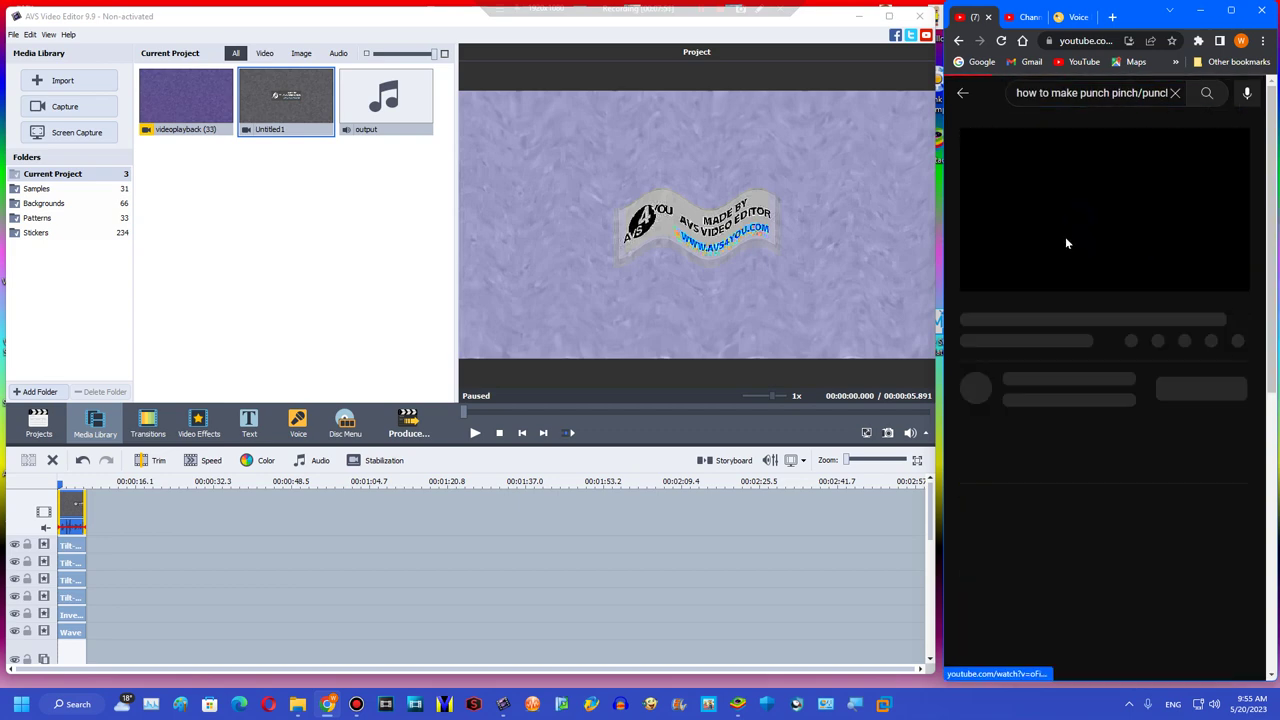
double_click(1065, 243)
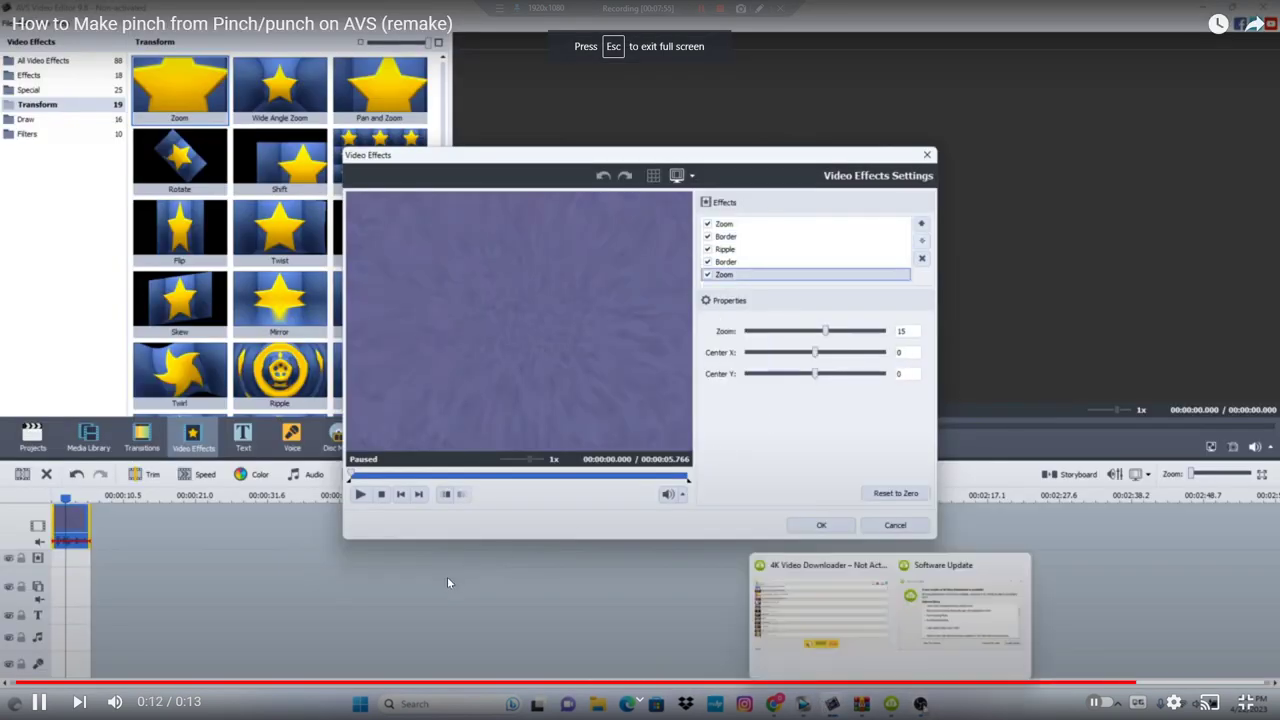
key("Left")
key("Left")
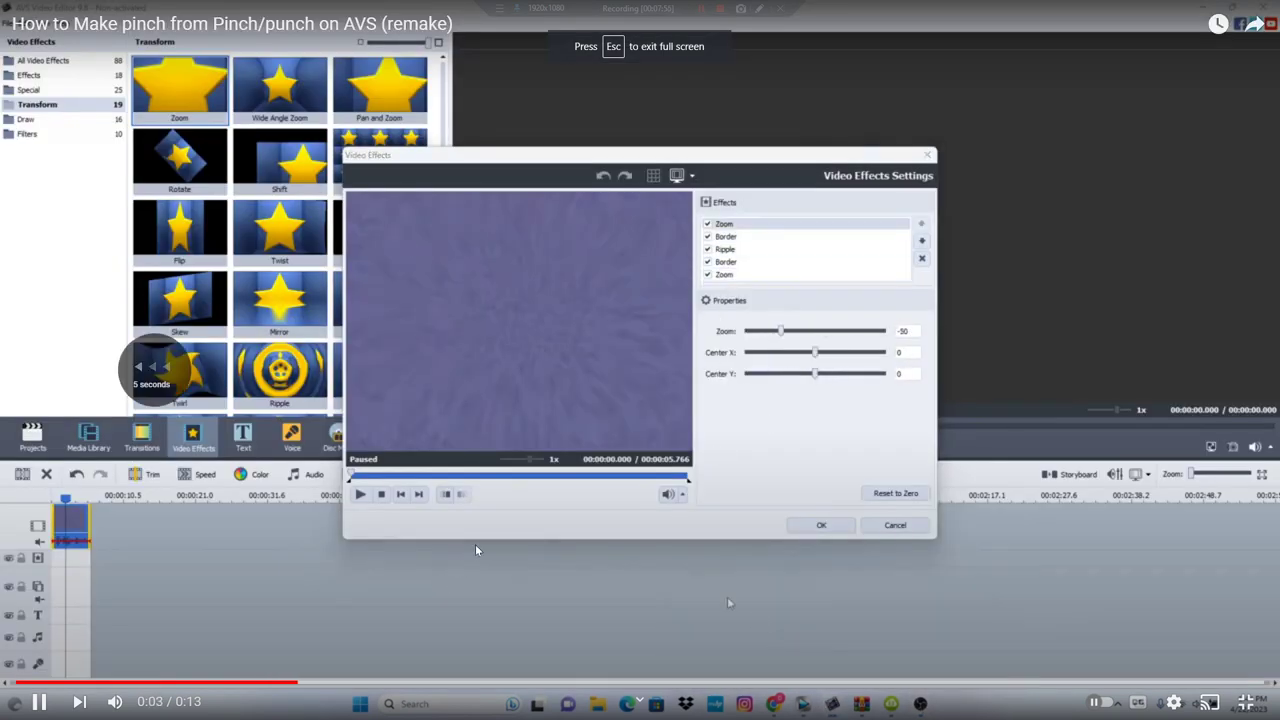
key("space")
left_click(1265, 712)
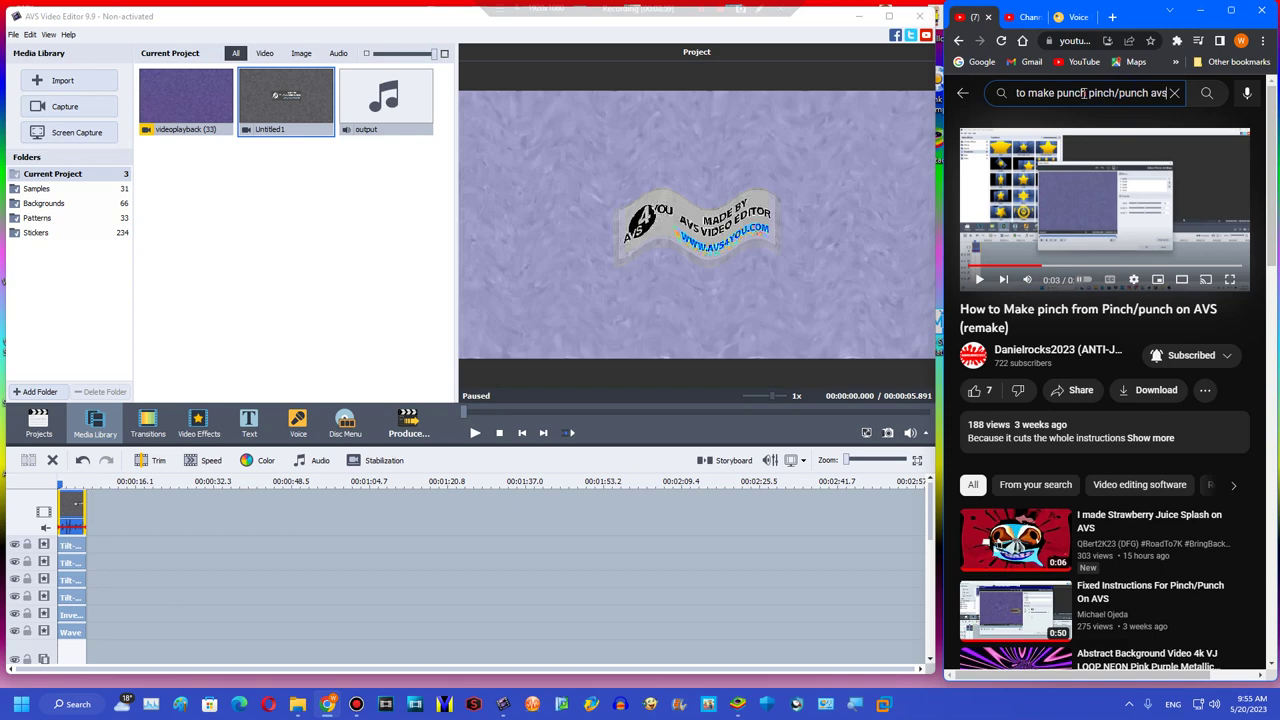
- Find "How to make punch from pinch/punch on AVS (Final better version)" and examine its first Zoom settings full screen
key("Return")
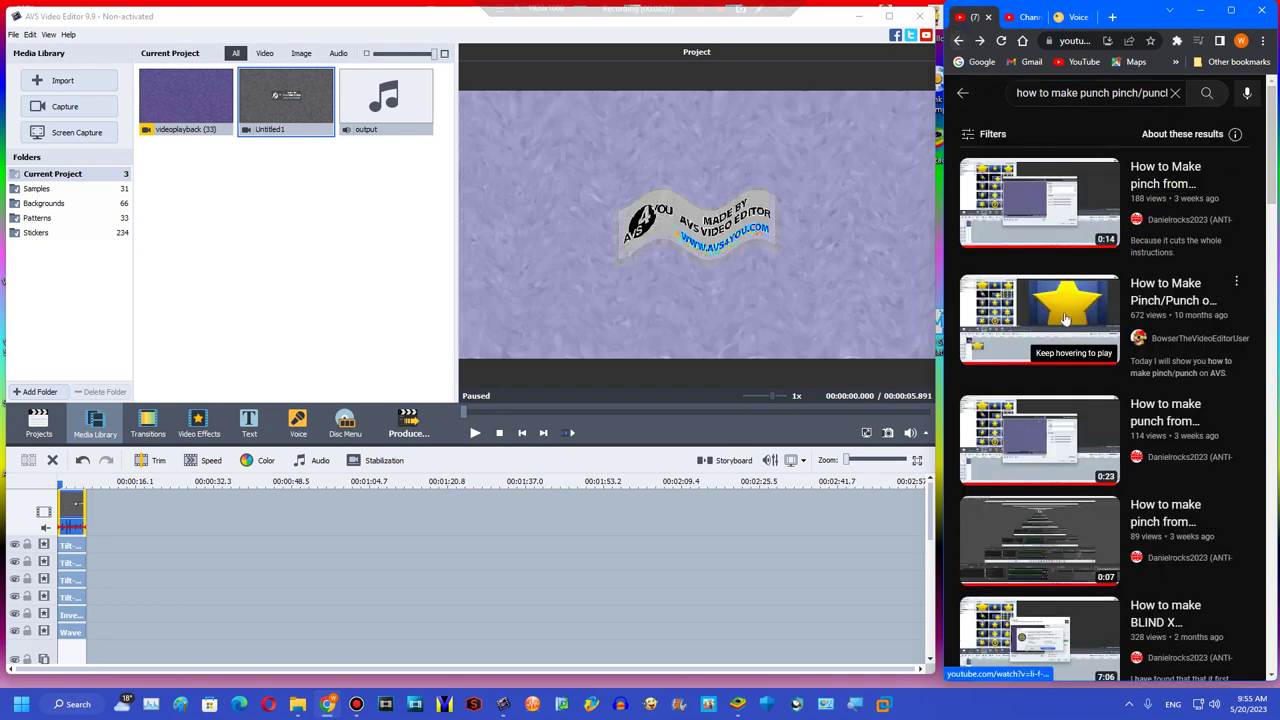
left_click(1040, 440)
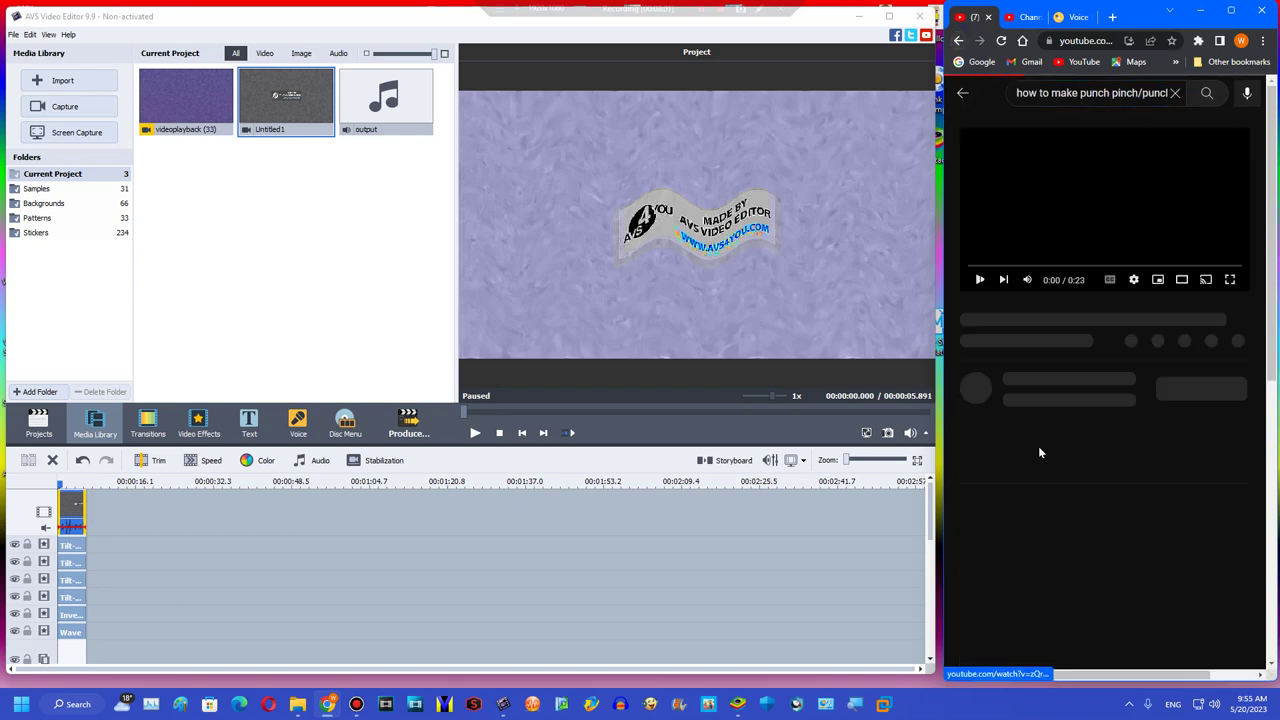
double_click(1067, 233)
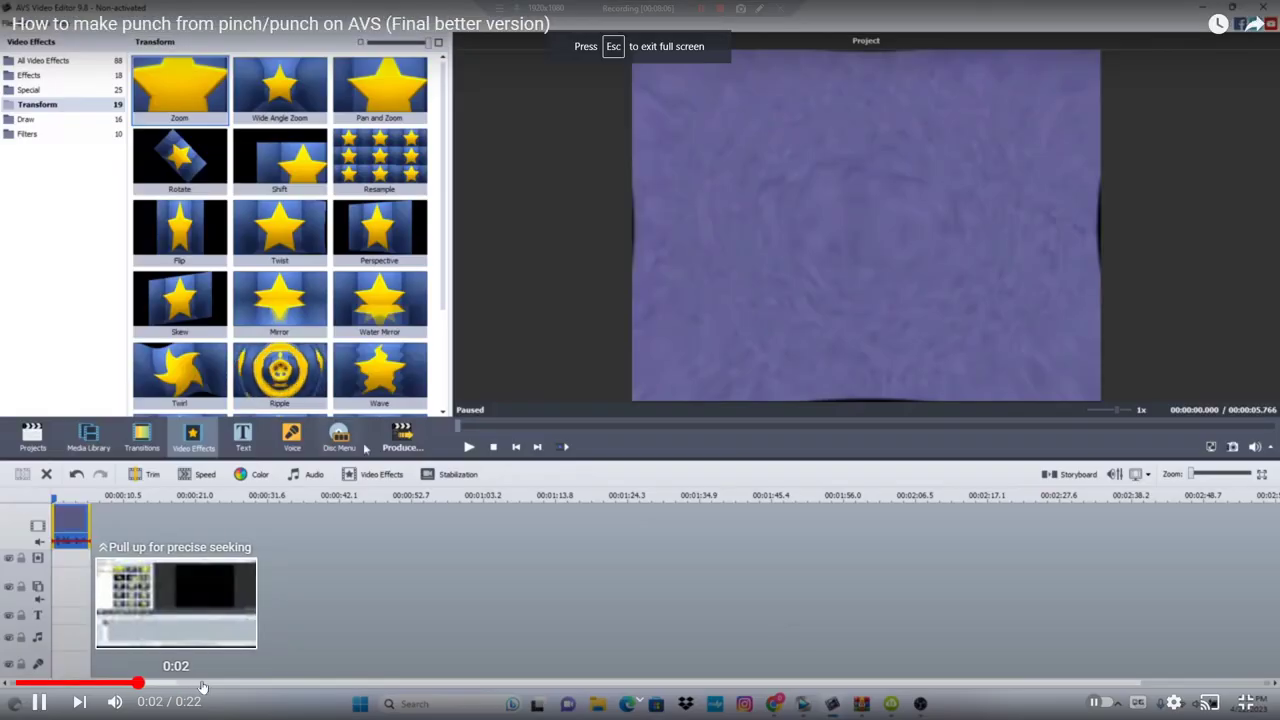
left_click(218, 671)
left_click(417, 683)
key("space")
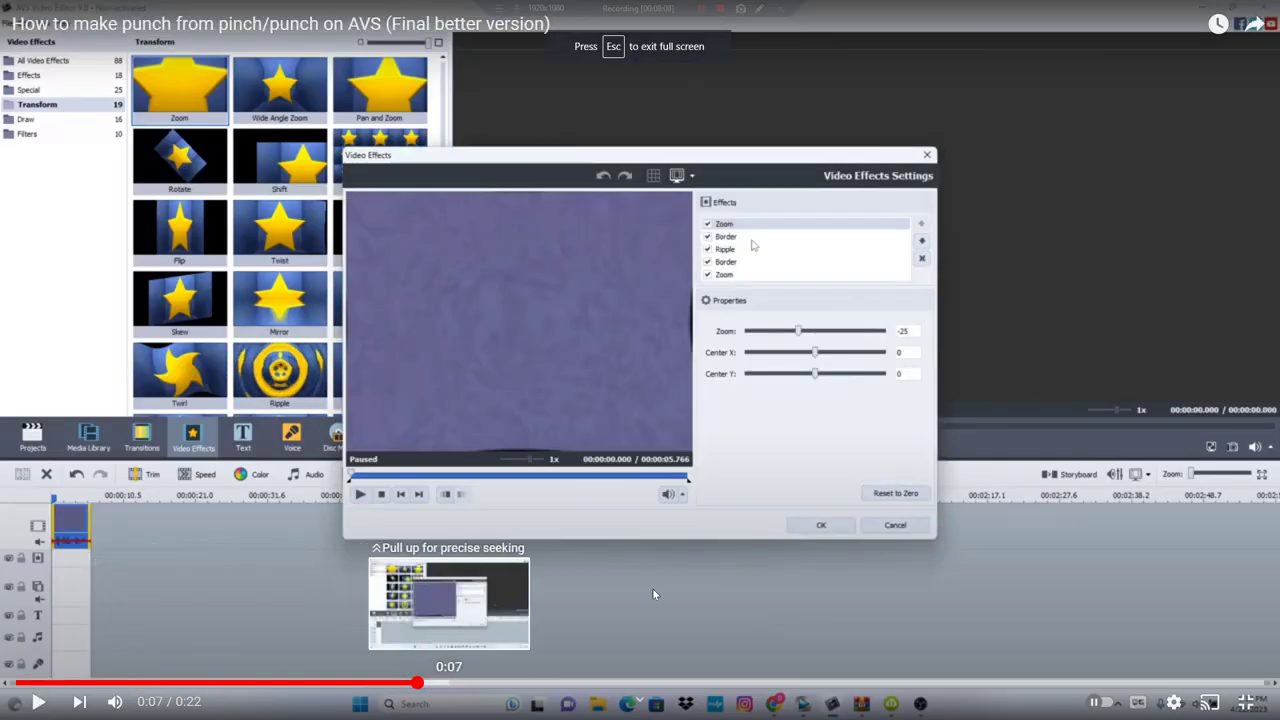
left_click(1245, 702)
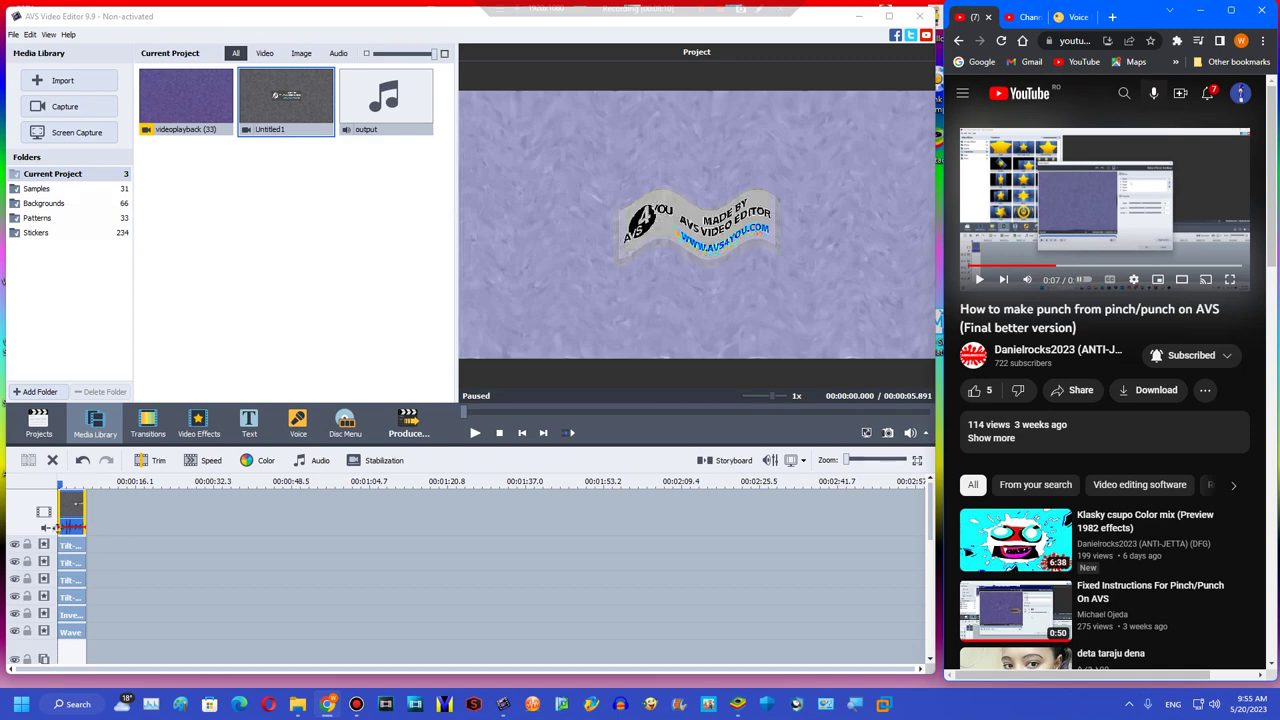
- In AVS Video Editor, replace the Wave effect on the timeline with a Zoom effect
right_click(80, 632)
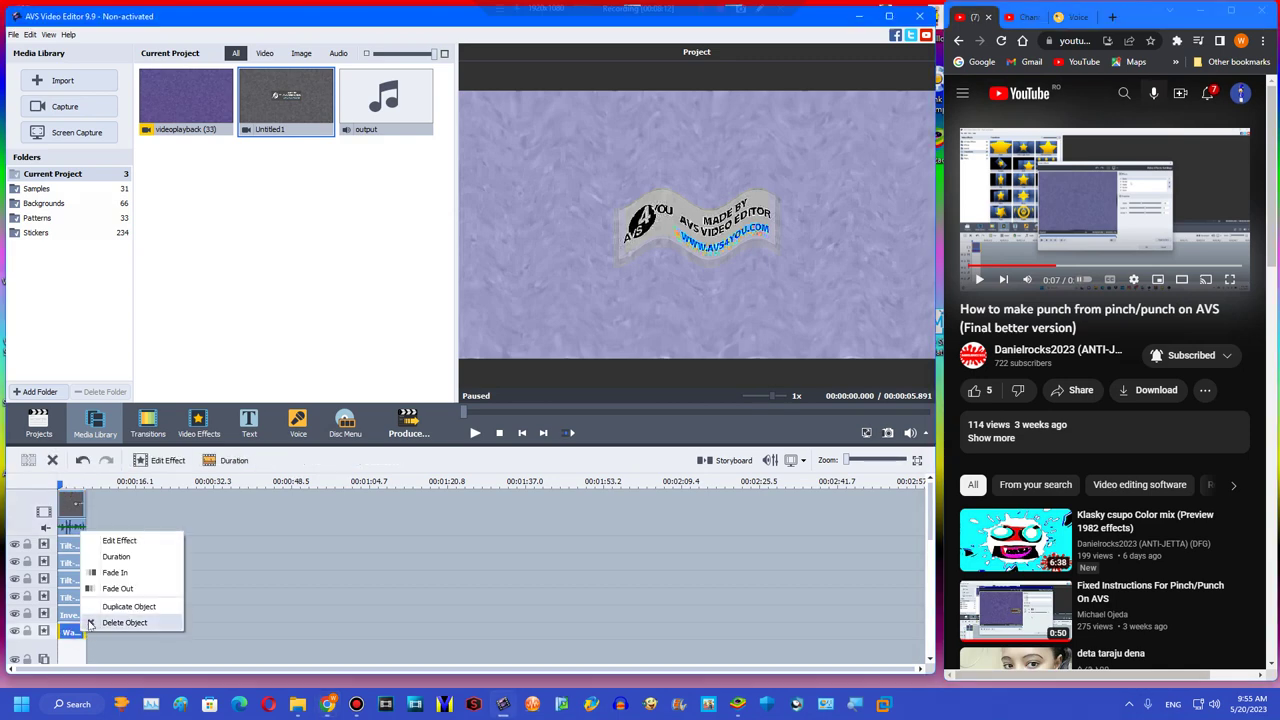
left_click(130, 588)
scroll(449, 258, "up", 5)
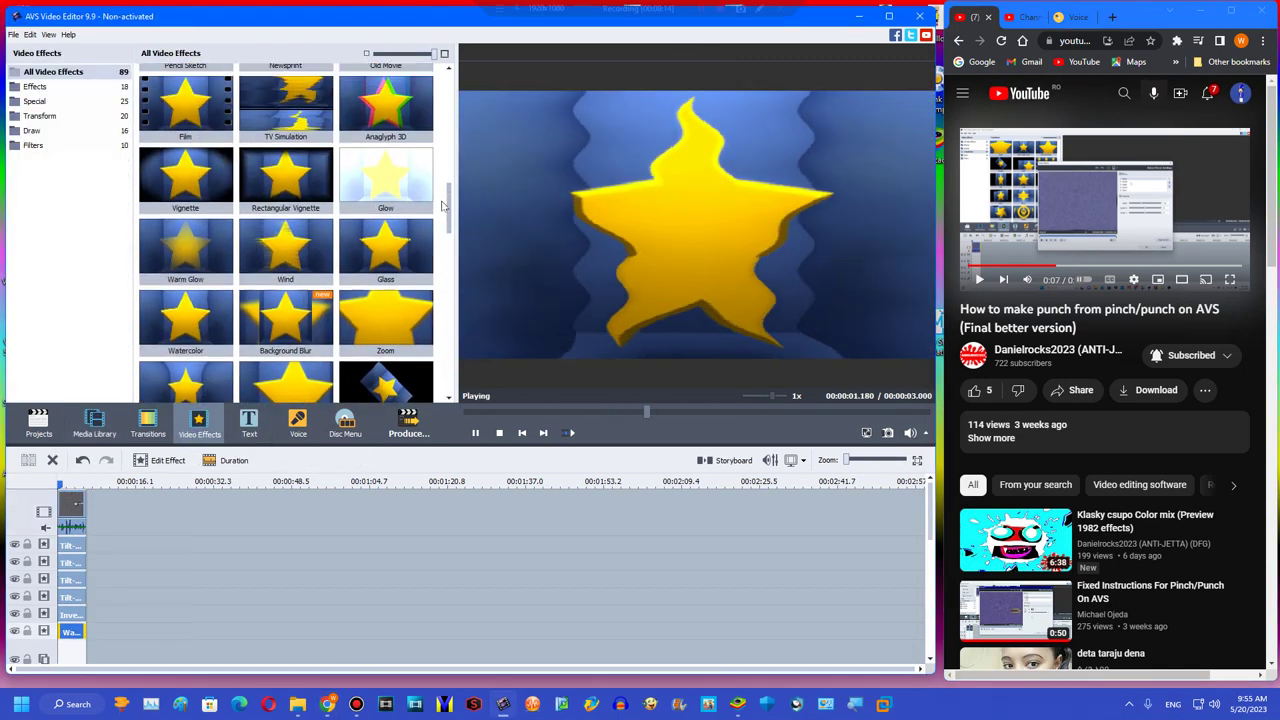
left_click_drag(385, 270, 75, 636)
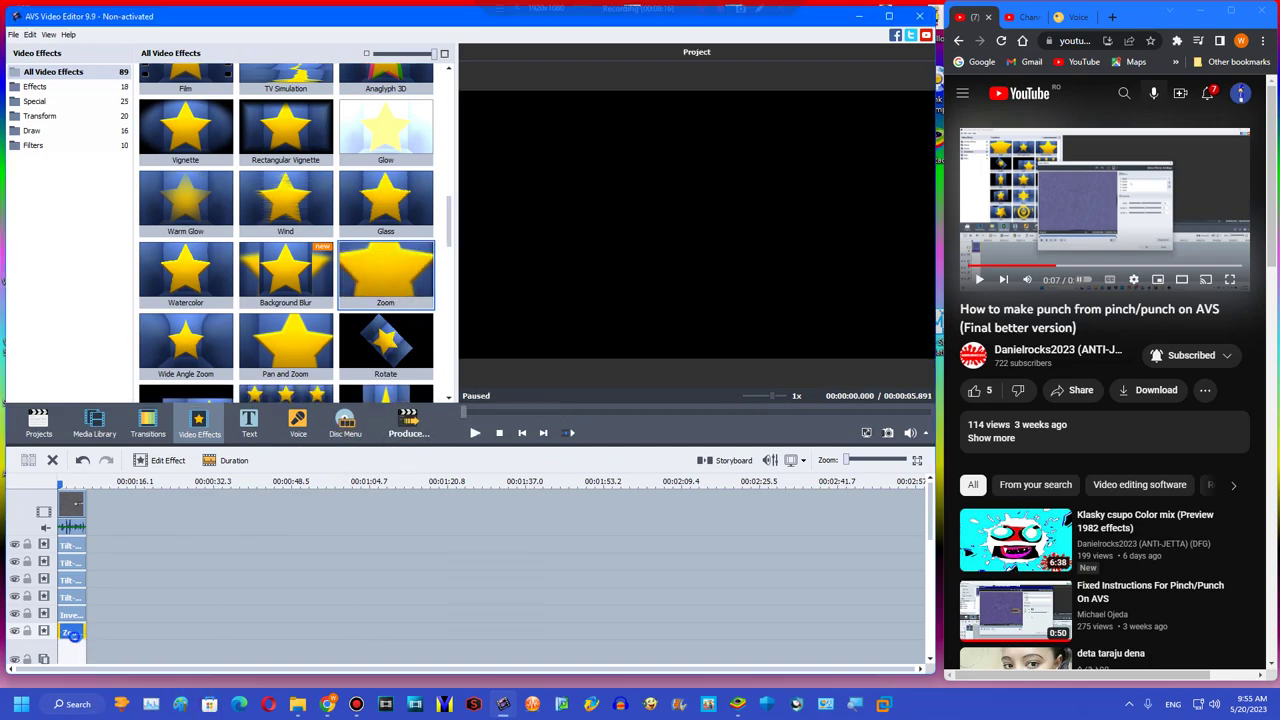
- Check the tutorial's Zoom settings again and set the Zoom effect's zoom to about -27
left_click(1229, 279)
key("Escape")
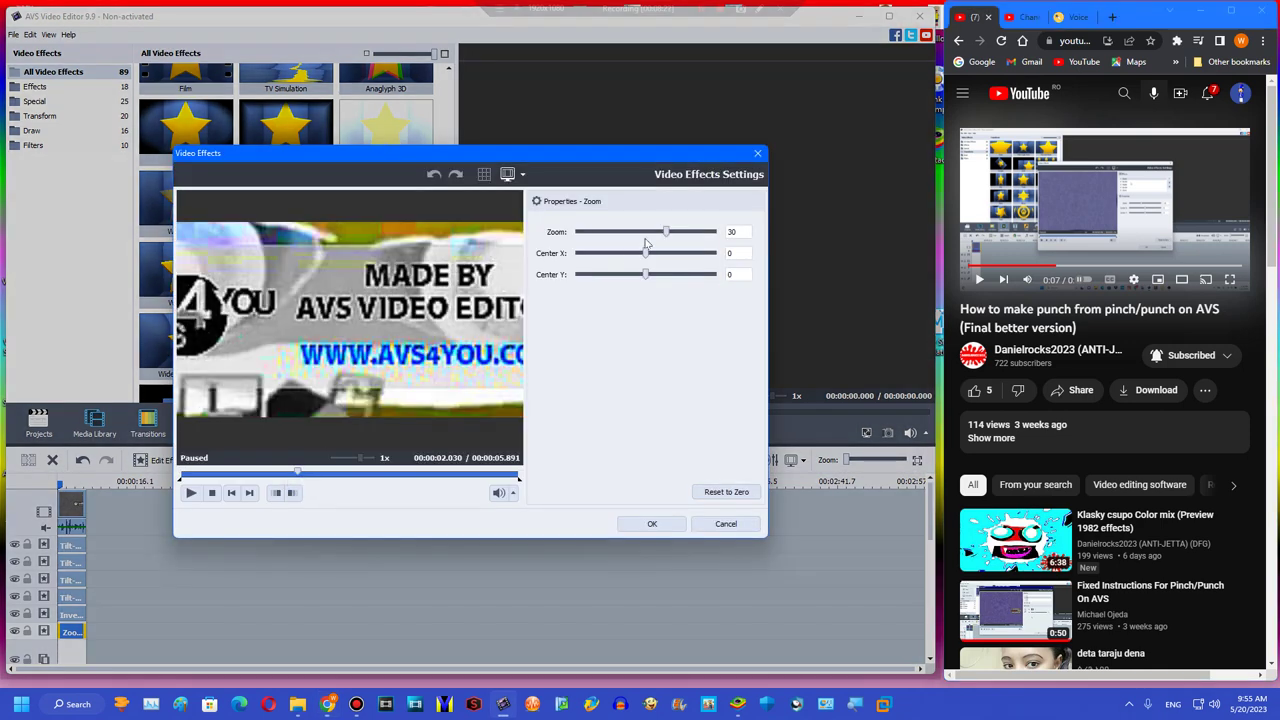
left_click_drag(666, 231, 627, 240)
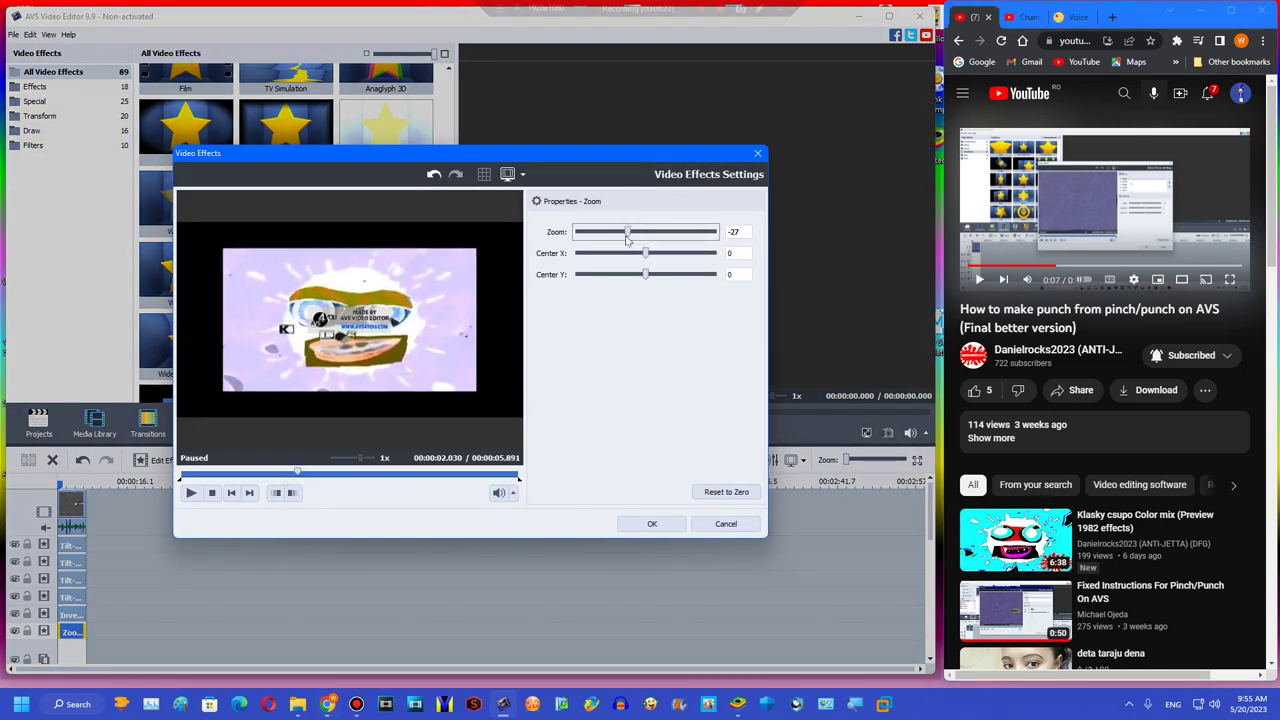
left_click(650, 524)
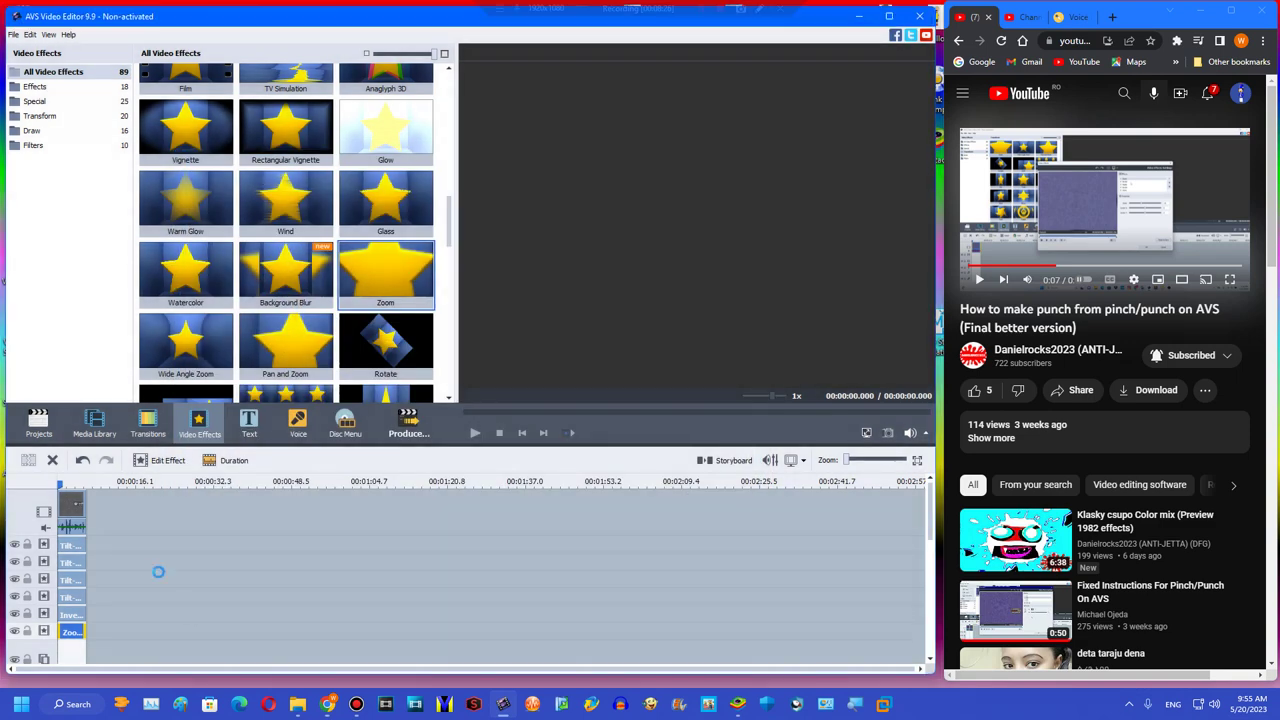
- Add another video effects line below Zoom, place a Ripple effect at its start and open its settings
right_click(120, 576)
left_click(148, 550)
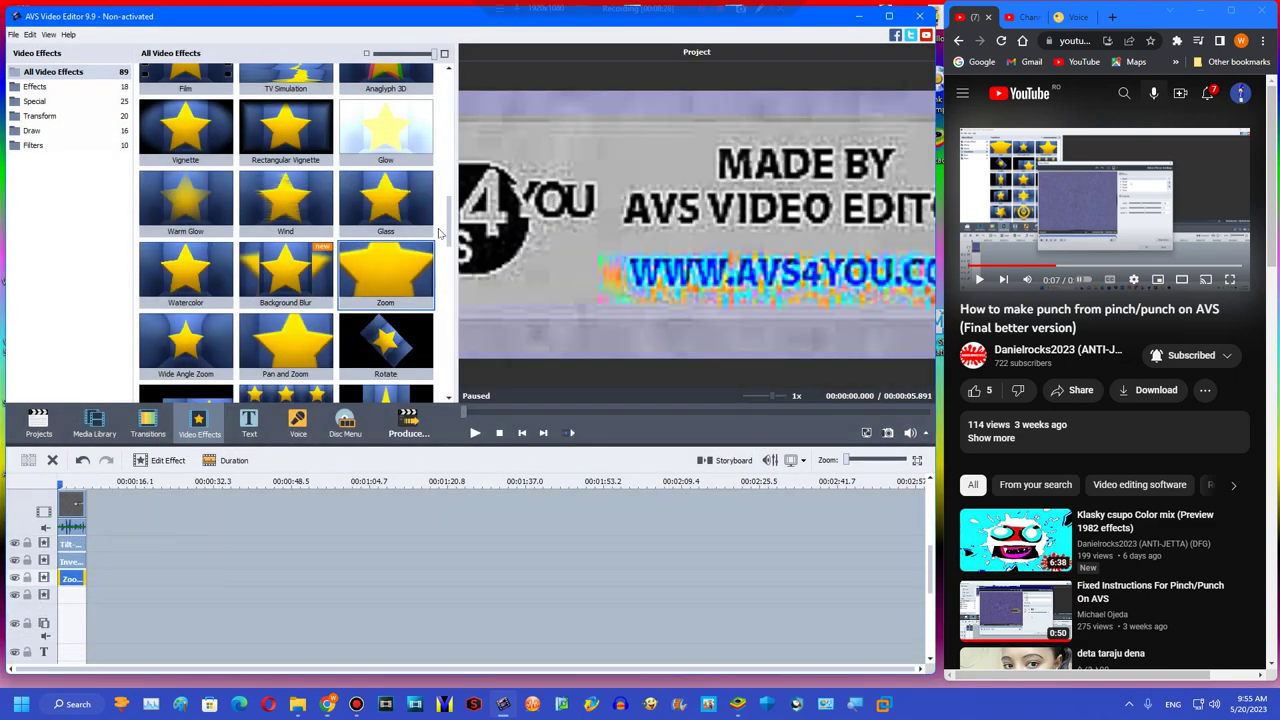
scroll(440, 262, "down", 4)
scroll(440, 262, "down", 1)
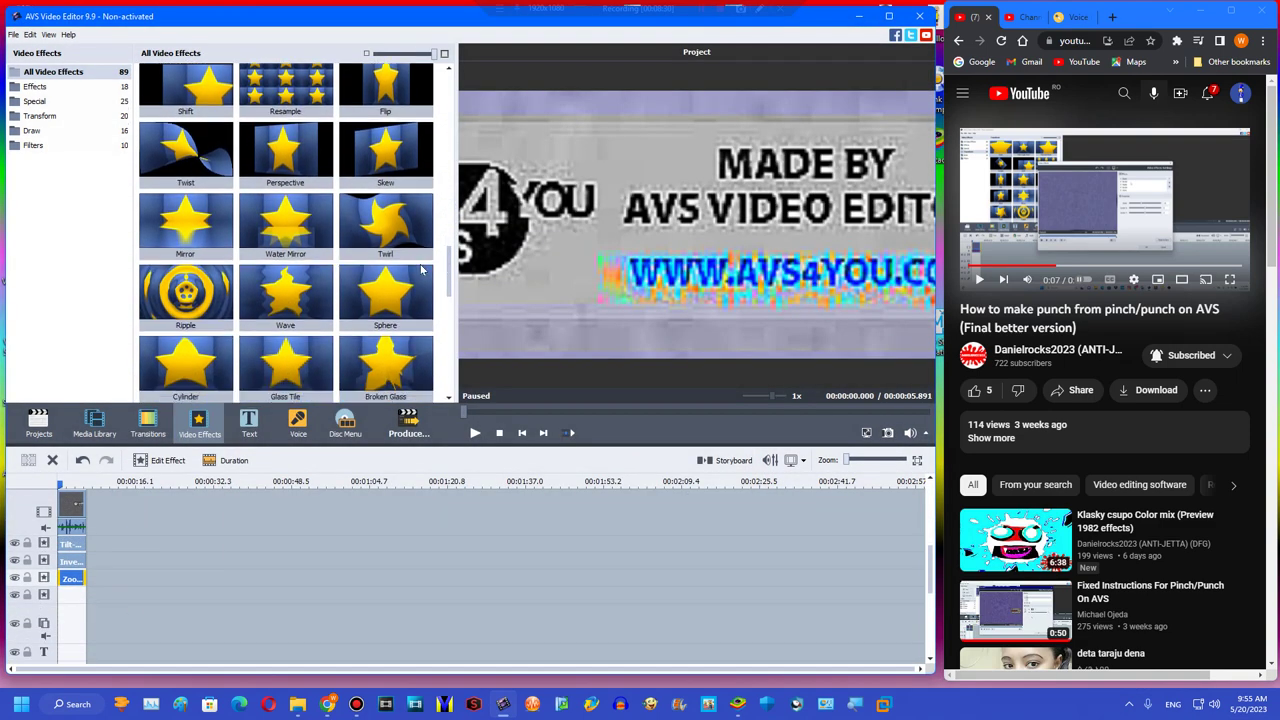
left_click_drag(185, 295, 86, 600)
left_click(93, 600)
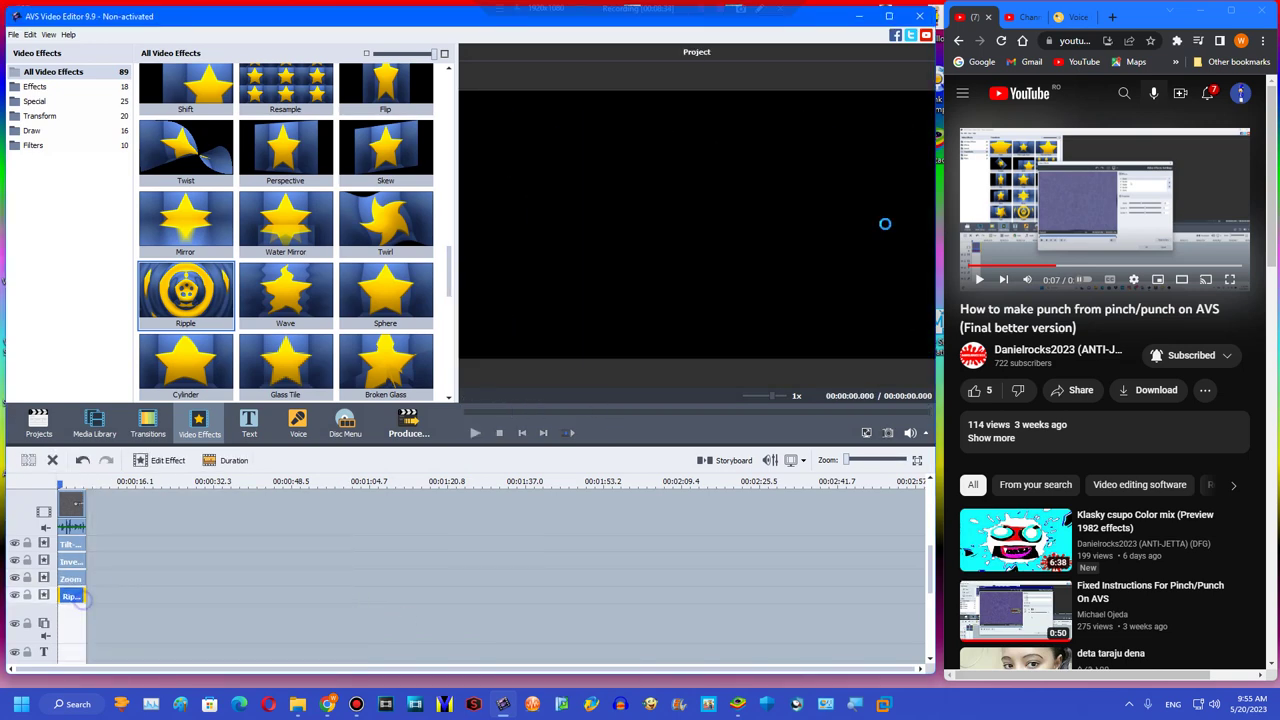
- Examine the Ripple settings in the punch tutorial full screen, pausing at the matching moment
double_click(1077, 169)
key("Right")
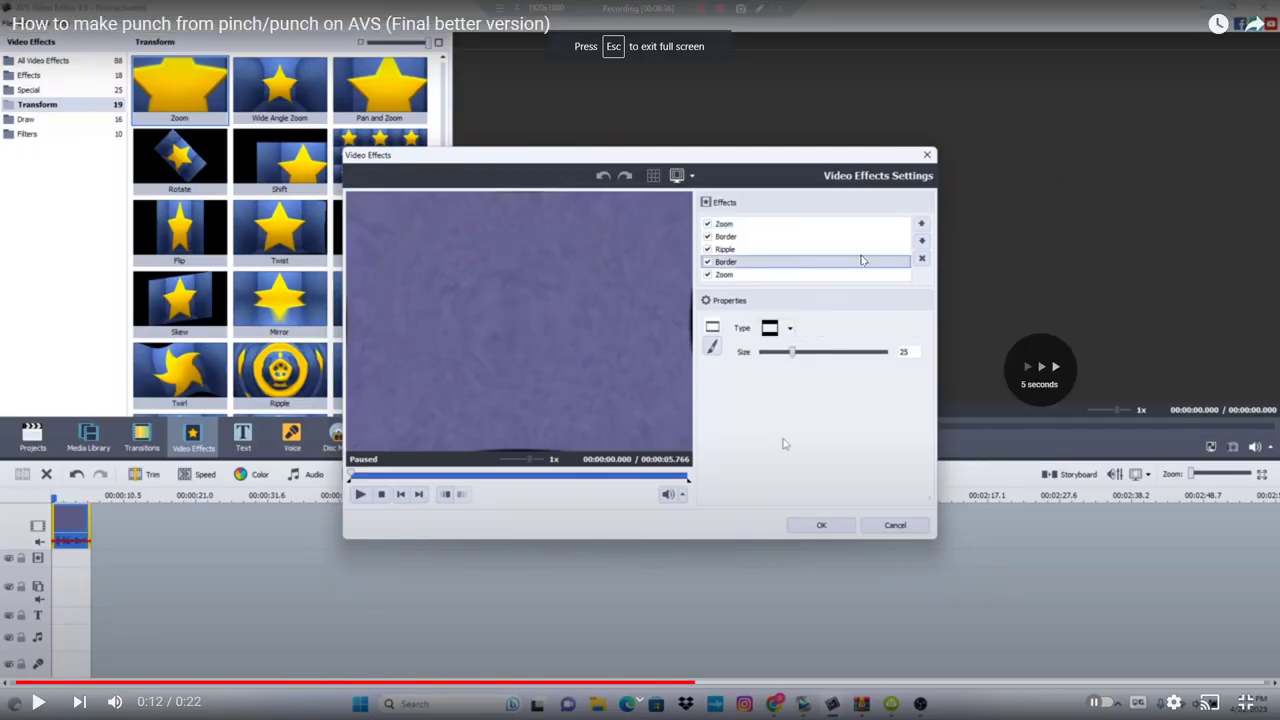
key("Right")
key("Left")
key("Left")
key("space")
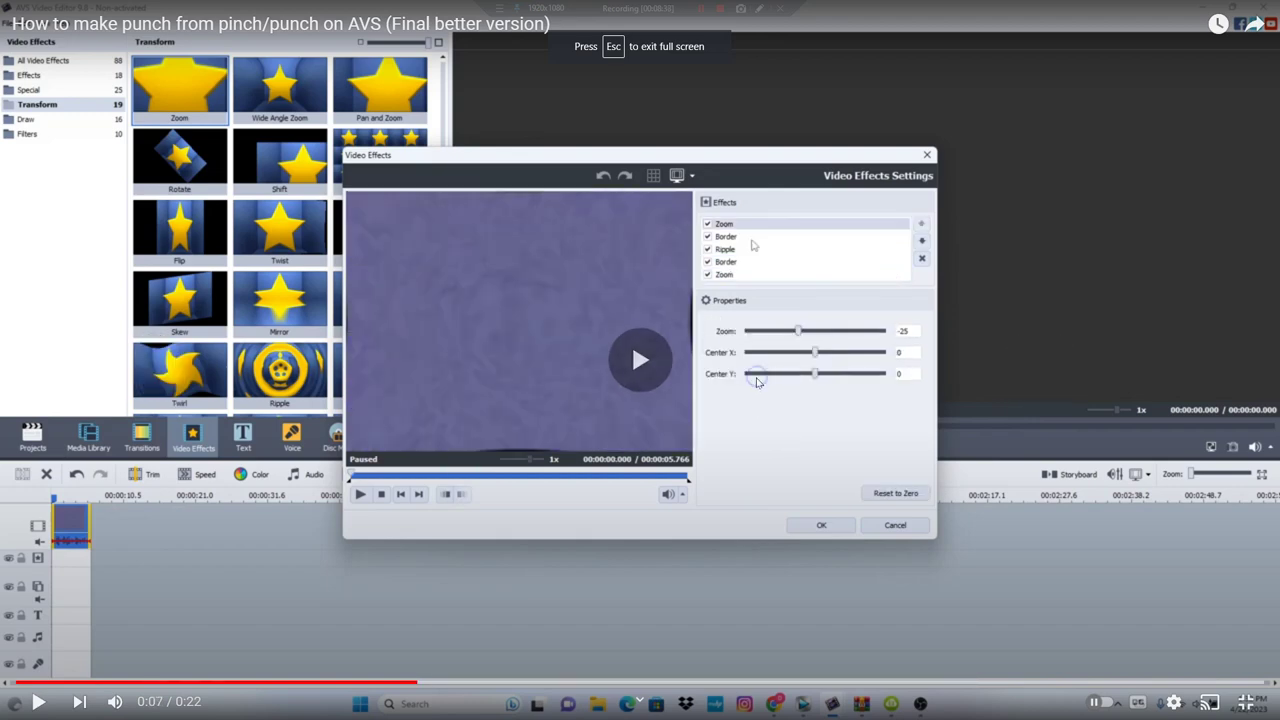
key("Right")
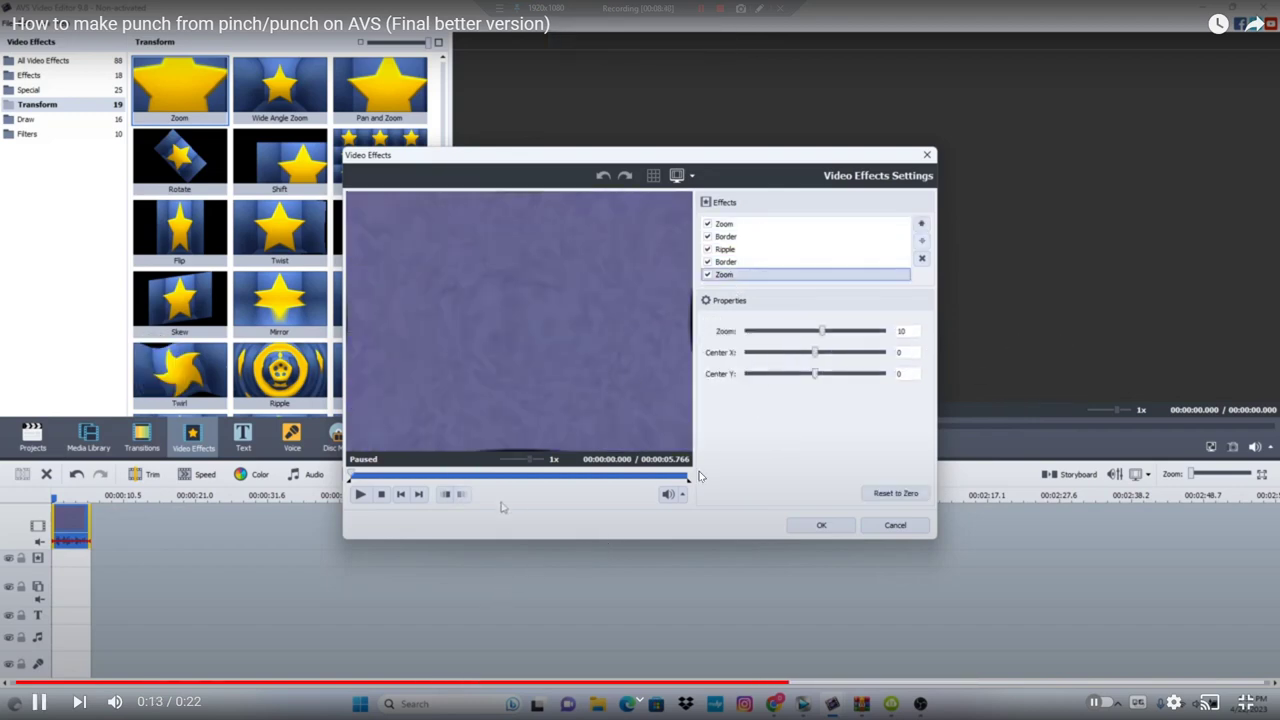
key("Left")
left_click(726, 418)
key("Escape")
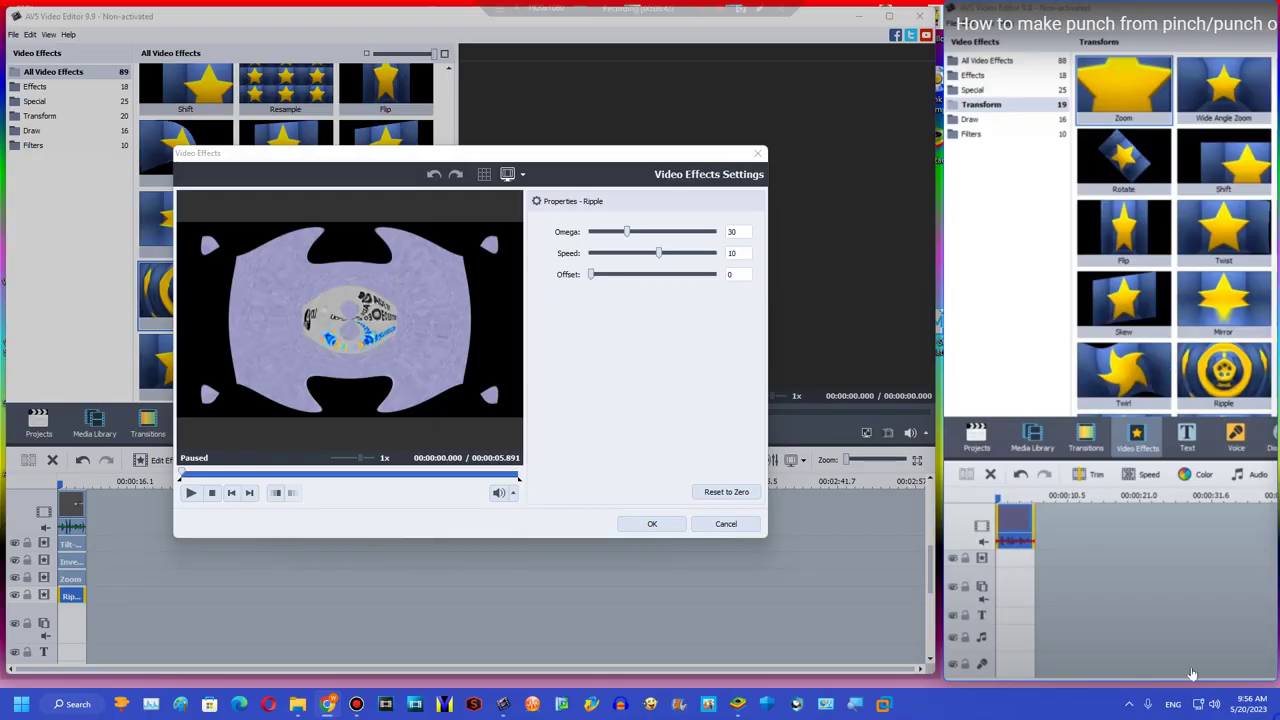
- Set the Ripple effect's speed to 0, omega to 10 and offset to about 74, previewing a frame inside the logo clip
left_click(311, 475)
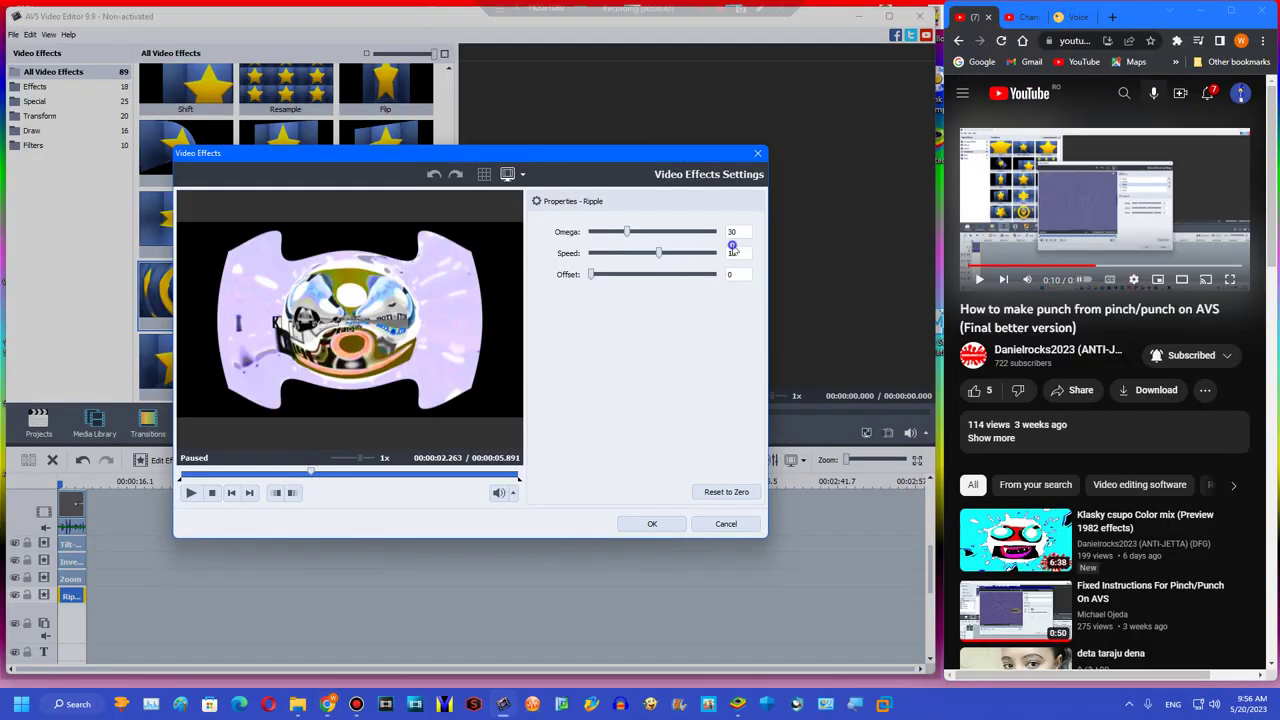
type("0")
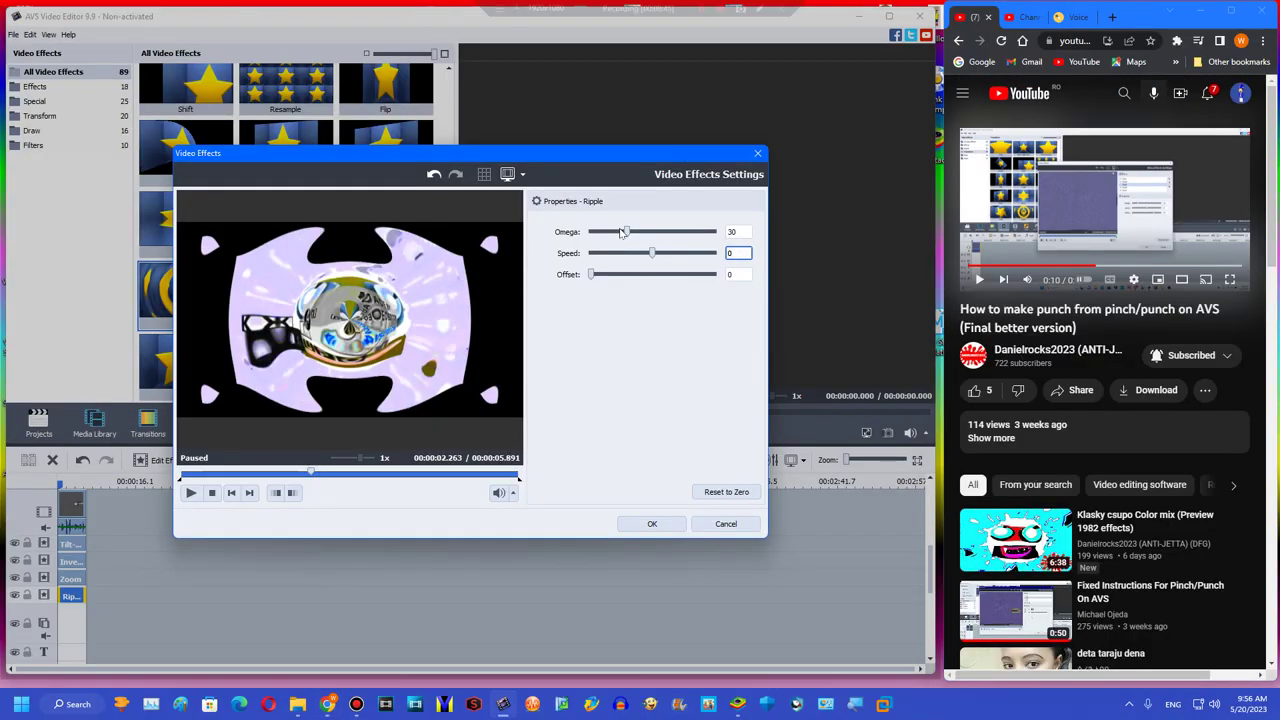
left_click_drag(622, 232, 601, 231)
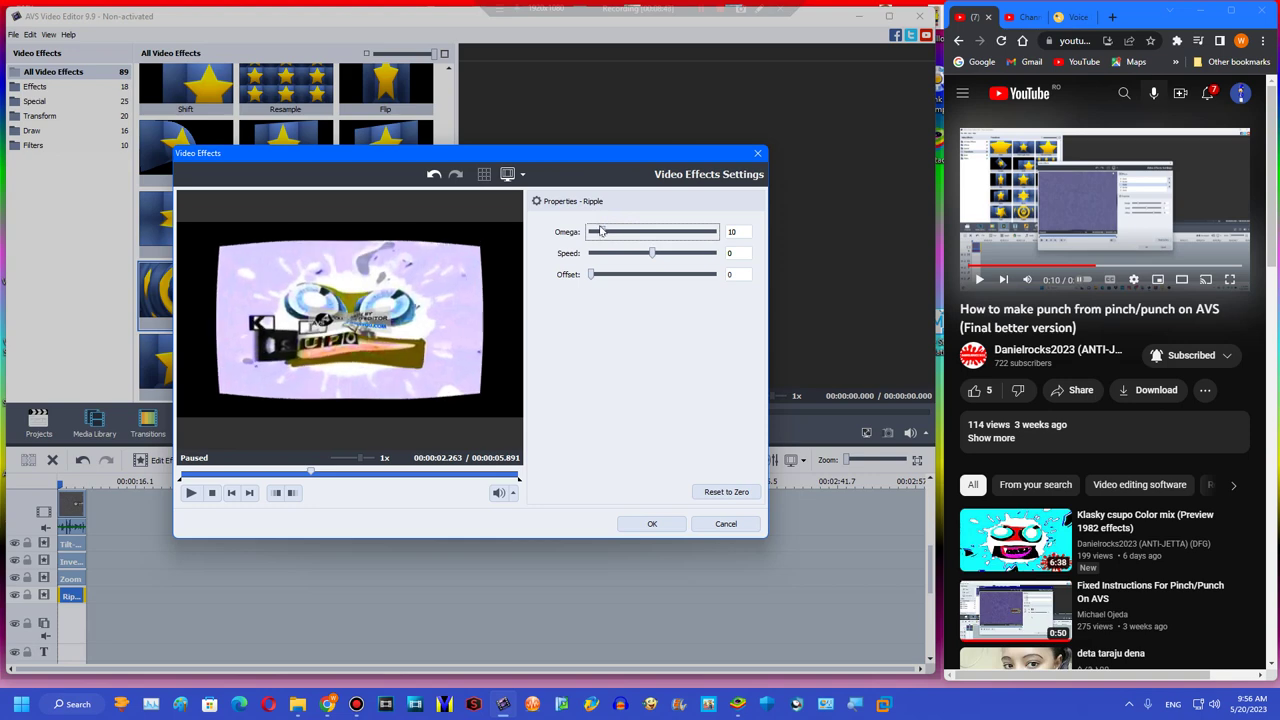
left_click_drag(591, 274, 680, 251)
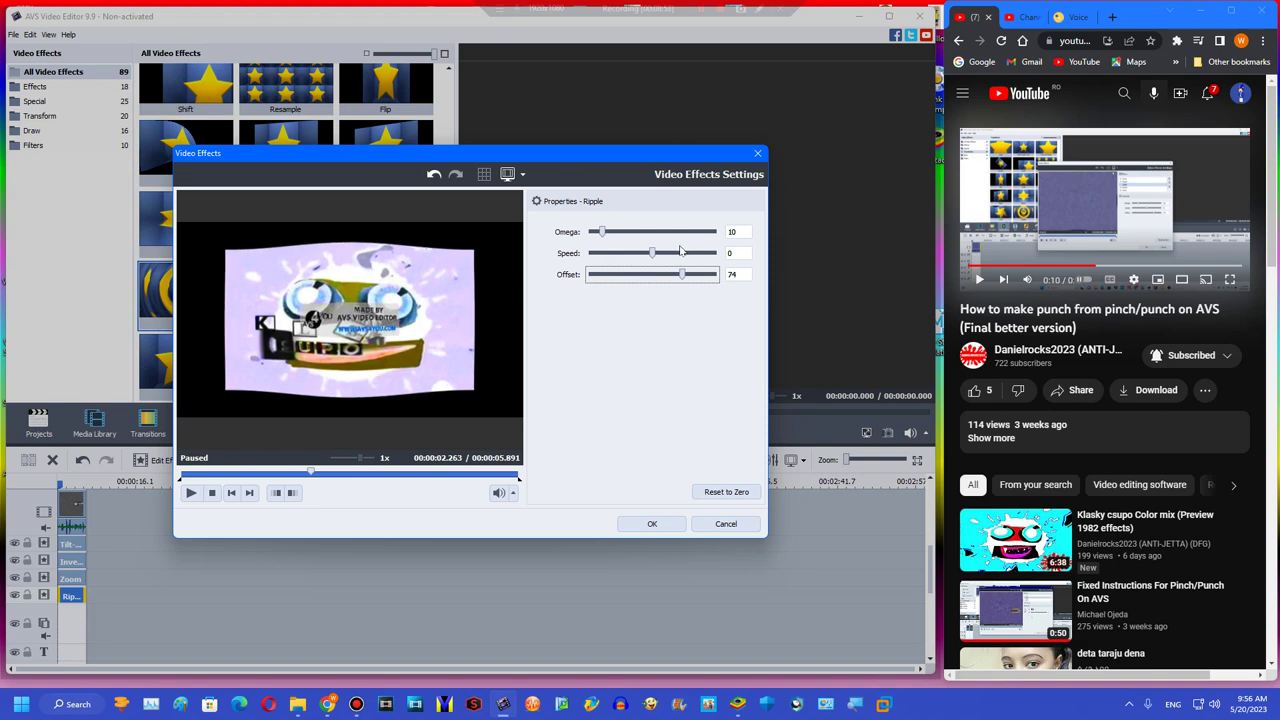
left_click_drag(287, 475, 260, 472)
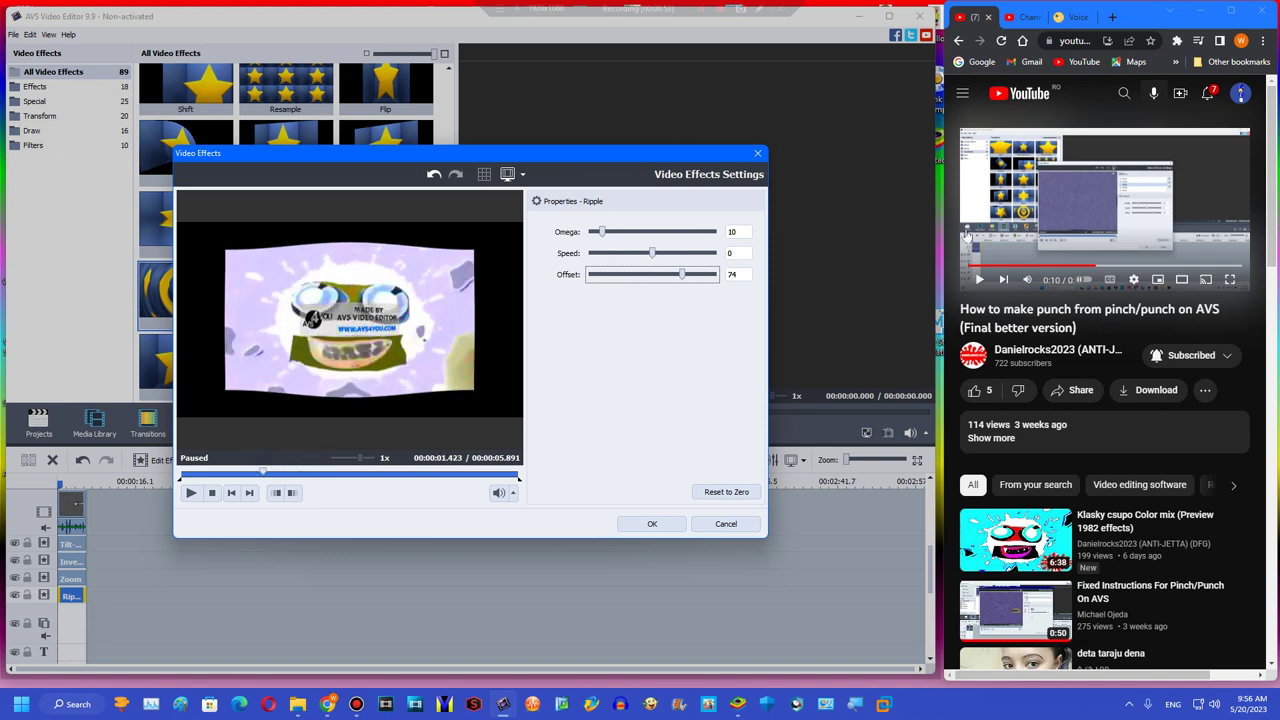
- Check the punch tutorial again, set the Ripple offset to 75 and apply the Ripple settings
double_click(1159, 167)
key("Escape")
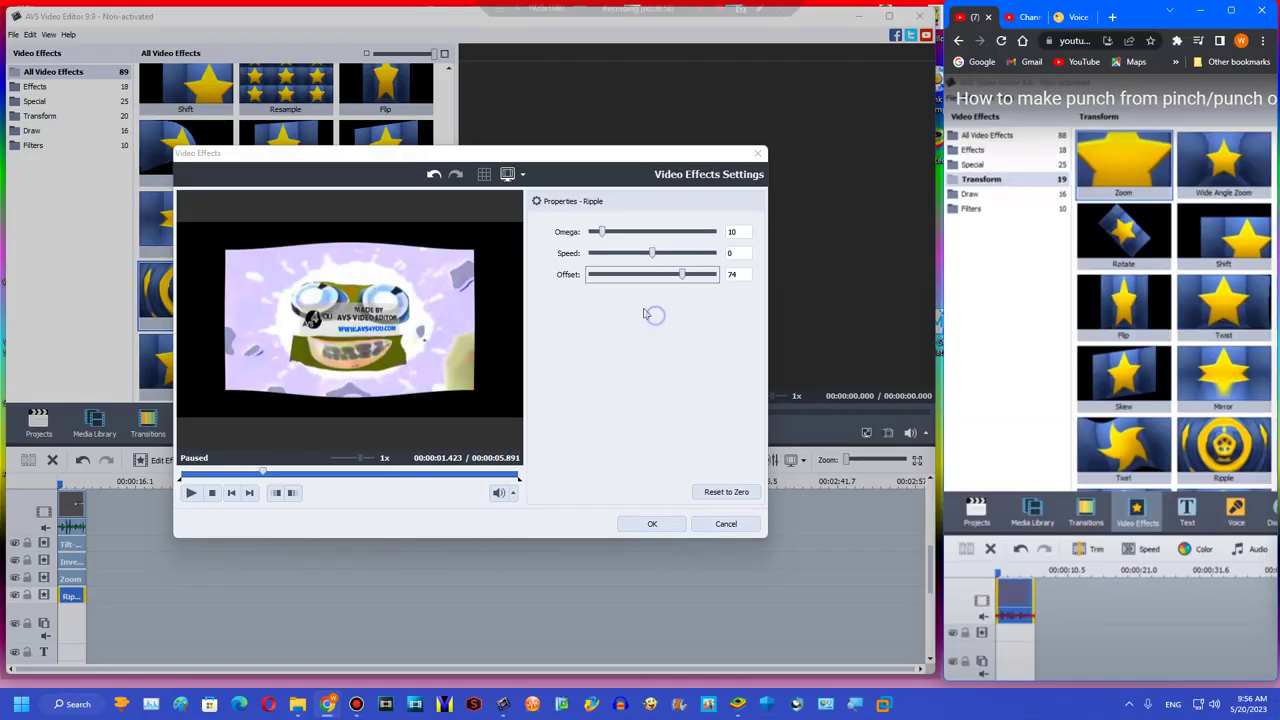
key("Right")
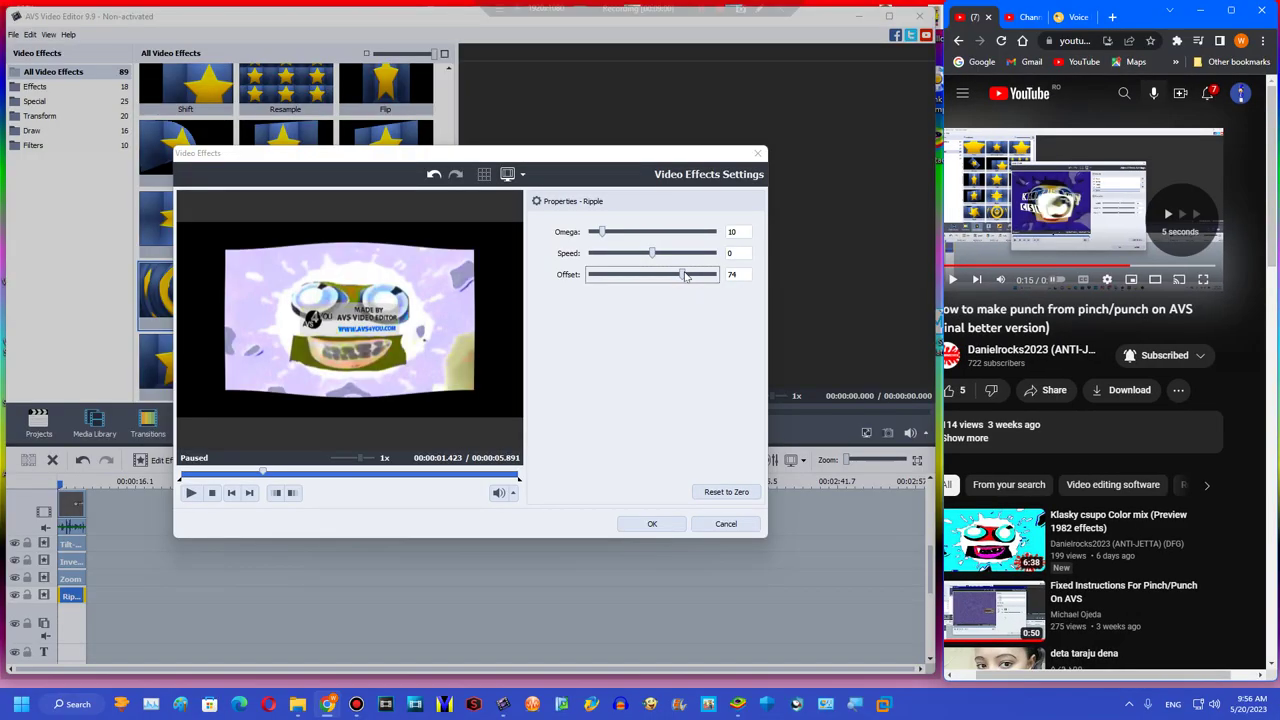
left_click(683, 276)
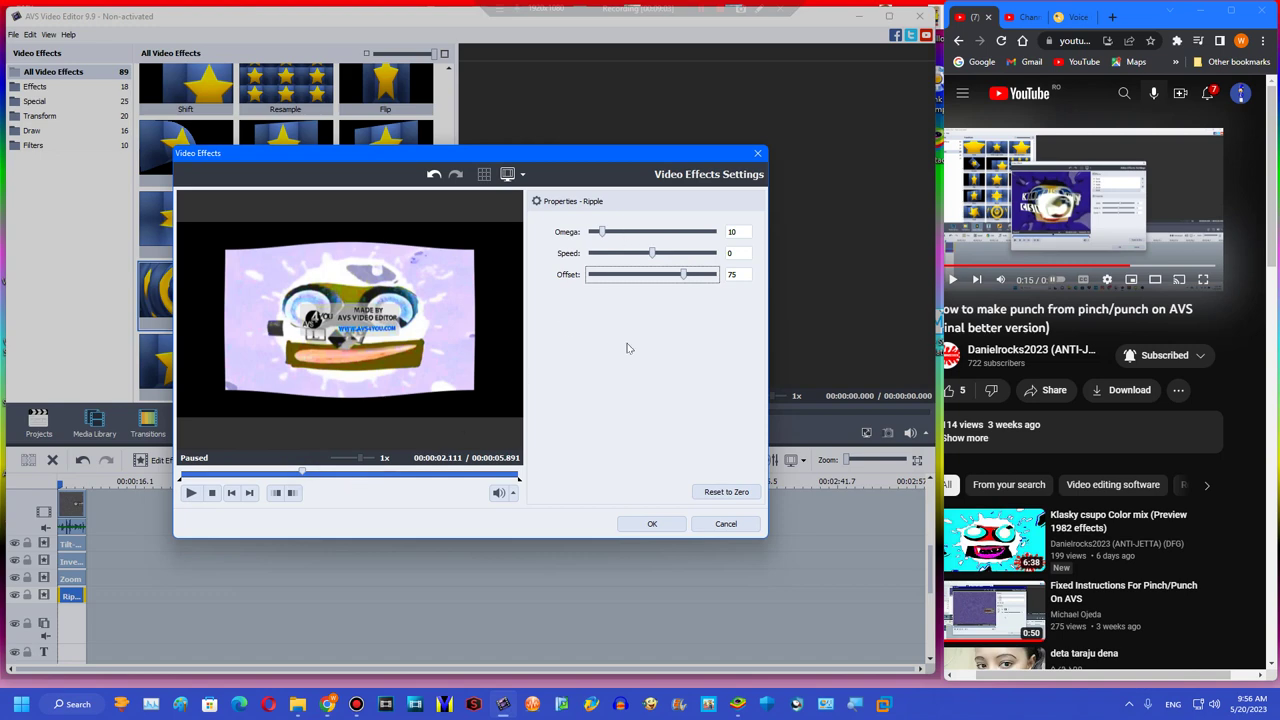
left_click(651, 524)
- Add two more video effects lines and move the Ripple effect one line down, freeing the line below Zoom
right_click(120, 578)
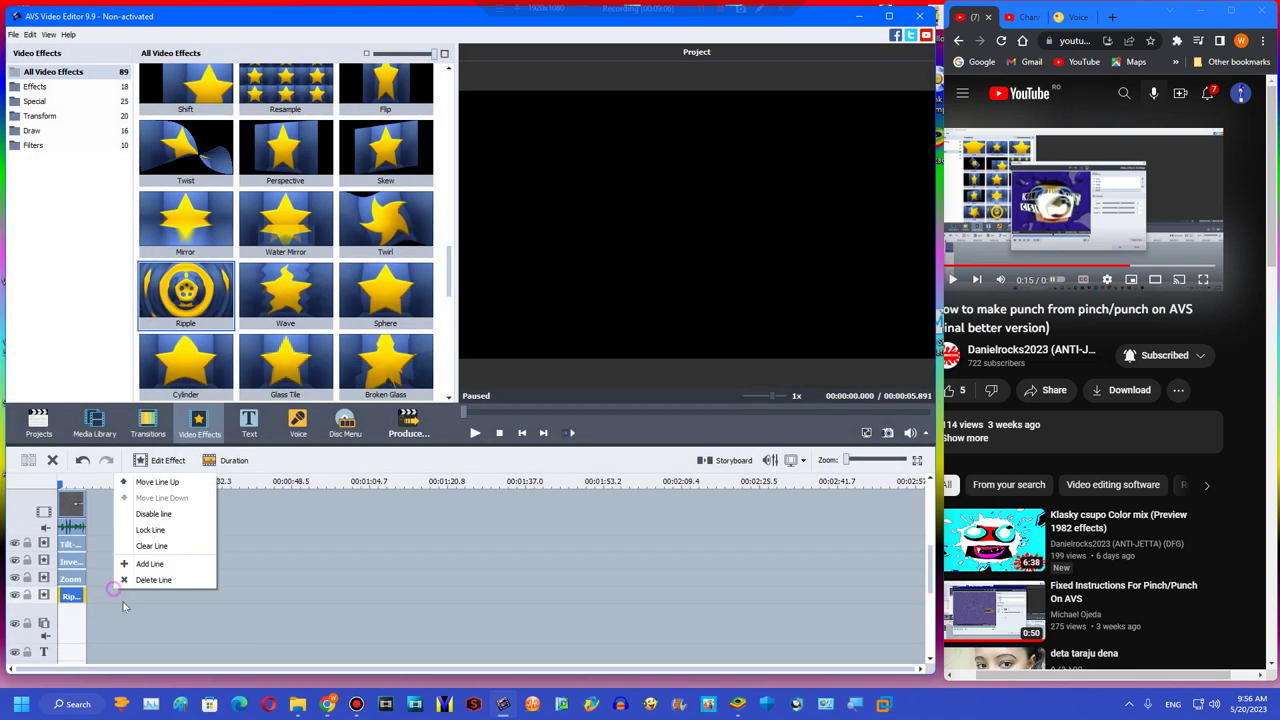
left_click(152, 553)
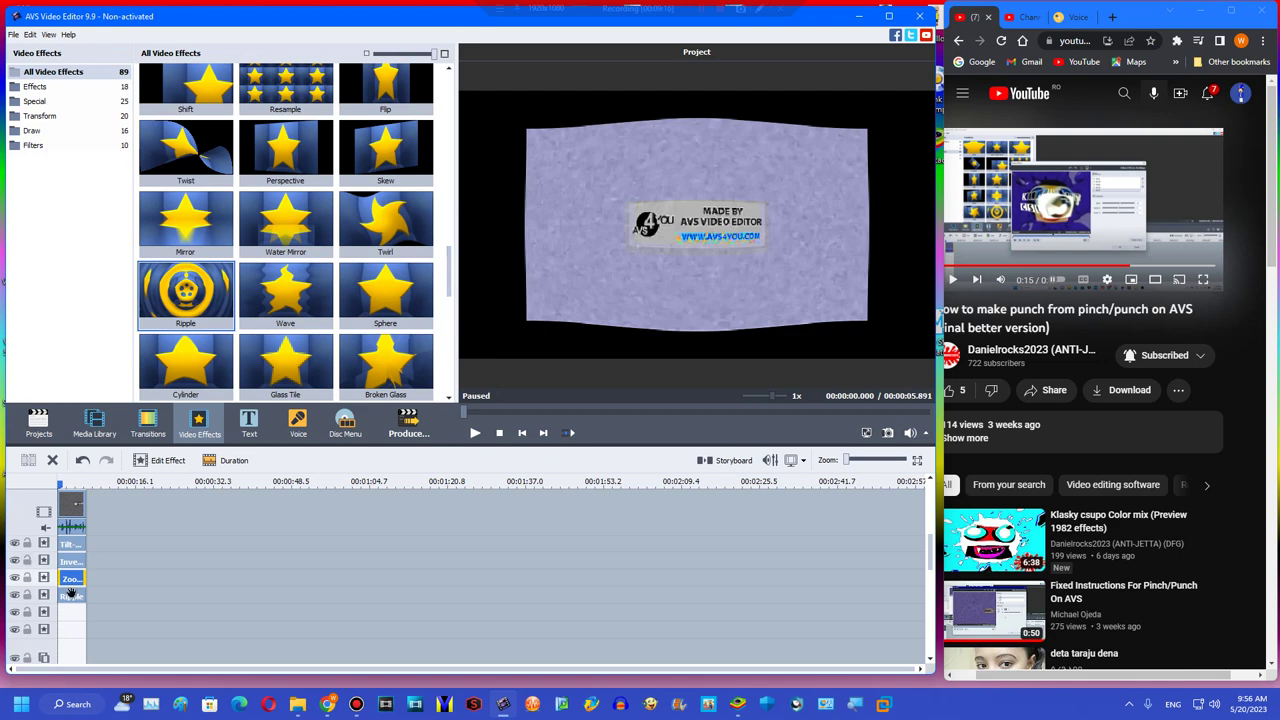
left_click_drag(71, 593, 70, 612)
- Place a Border effect at the start of the free line between Zoom and Ripple and open its settings
scroll(322, 198, "down", 8)
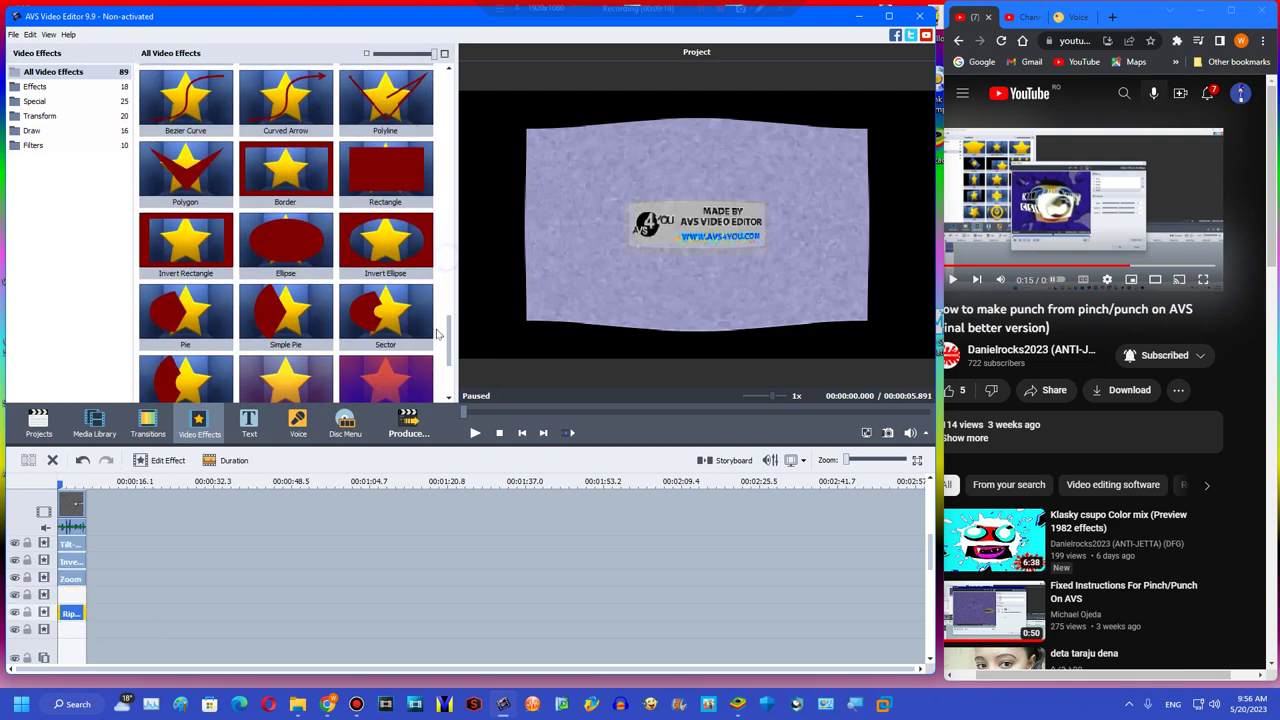
left_click(190, 265)
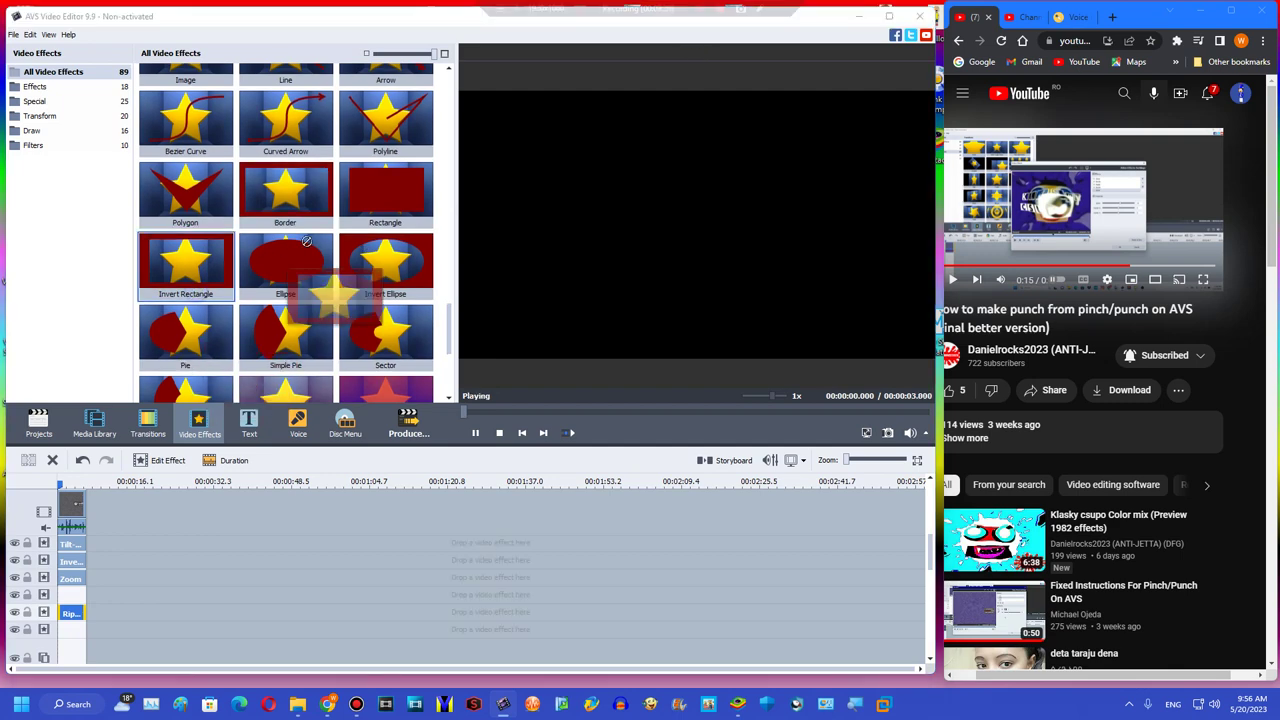
left_click_drag(450, 323, 446, 358)
scroll(446, 358, "up", 1)
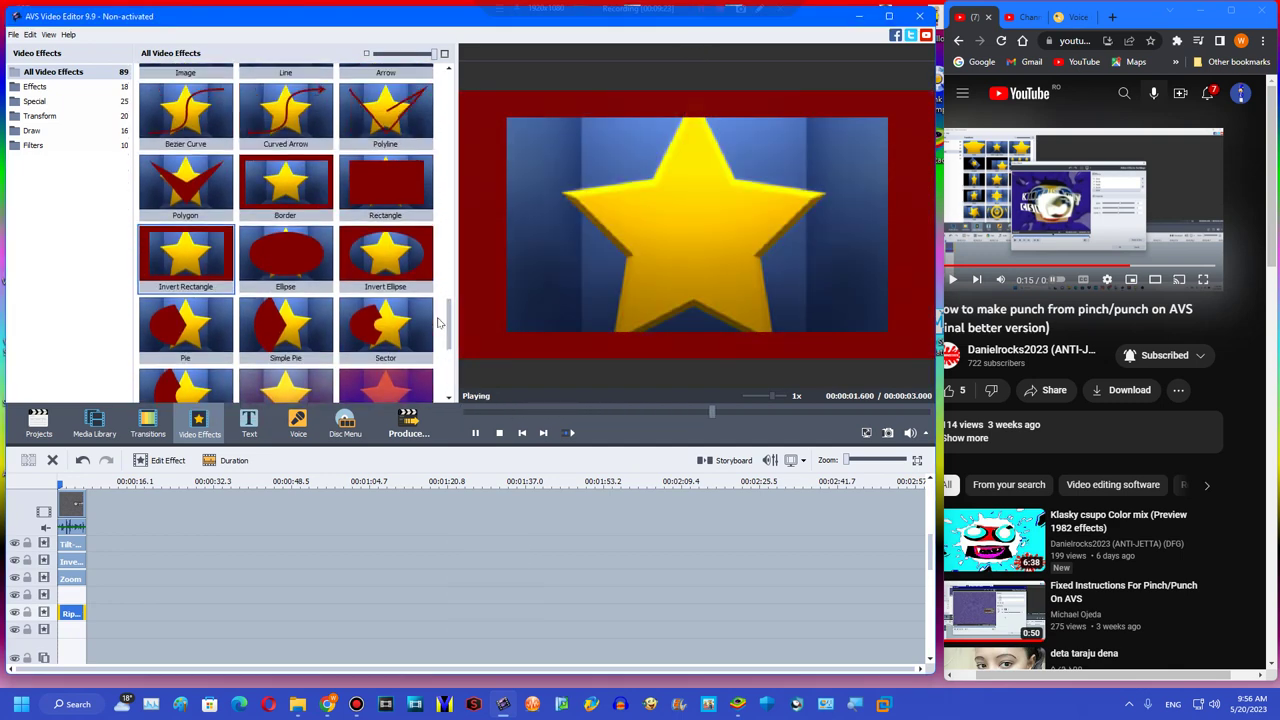
left_click(285, 225)
left_click_drag(285, 225, 66, 598)
left_click_drag(148, 604, 85, 597)
double_click(82, 596)
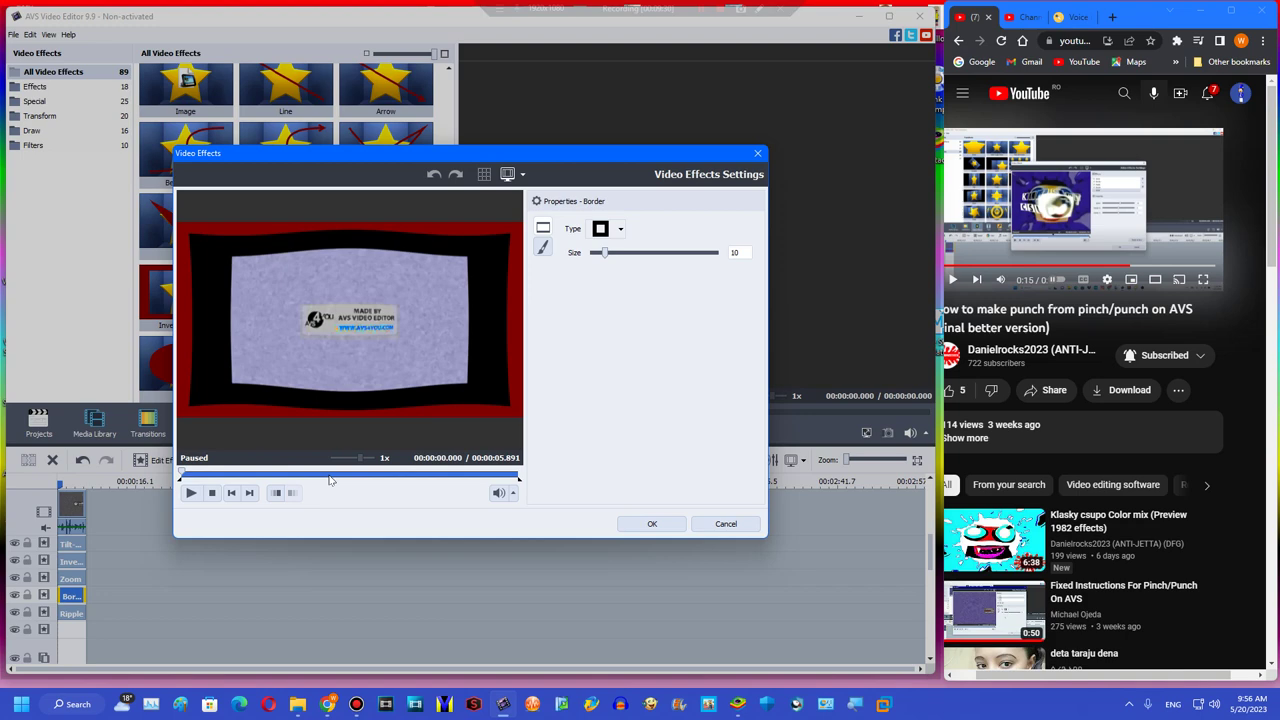
- Set the Border effect to the left-and-right type with a size of 25 and apply it
left_click(330, 478)
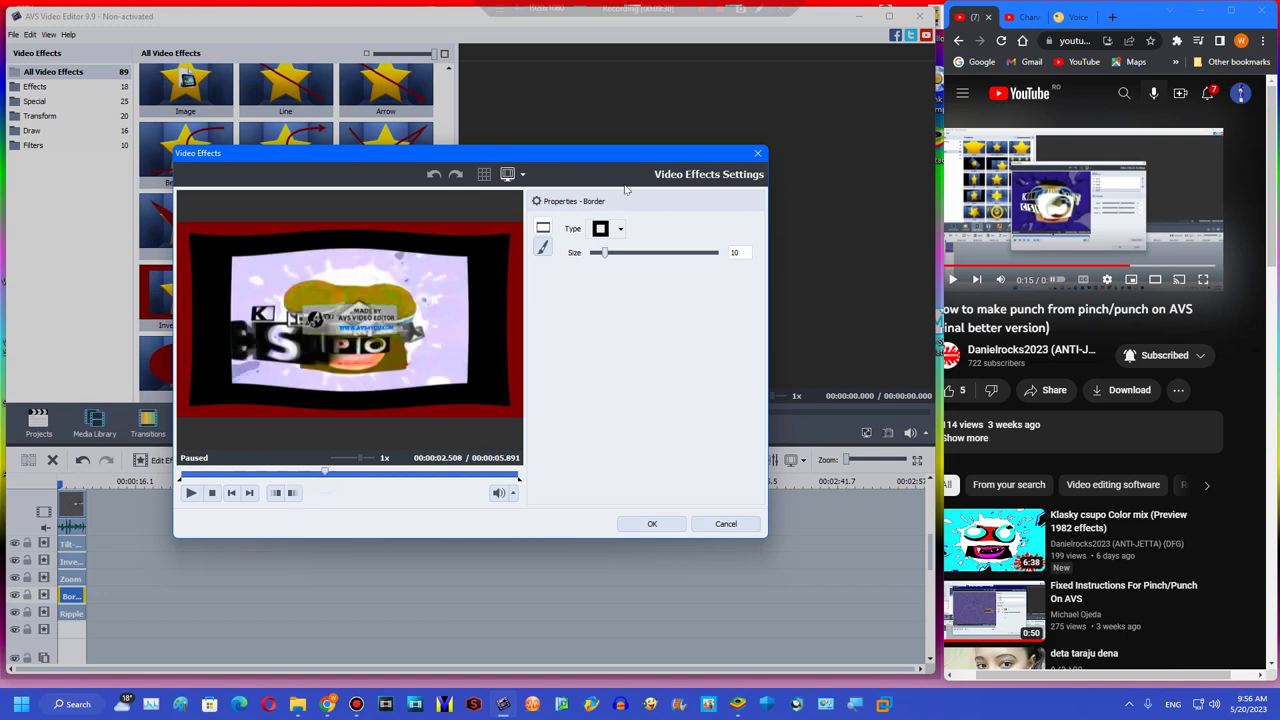
left_click(607, 228)
left_click(643, 265)
mouse_move(605, 252)
left_mouse_down()
mouse_move(637, 252)
mouse_move(622, 252)
left_mouse_up()
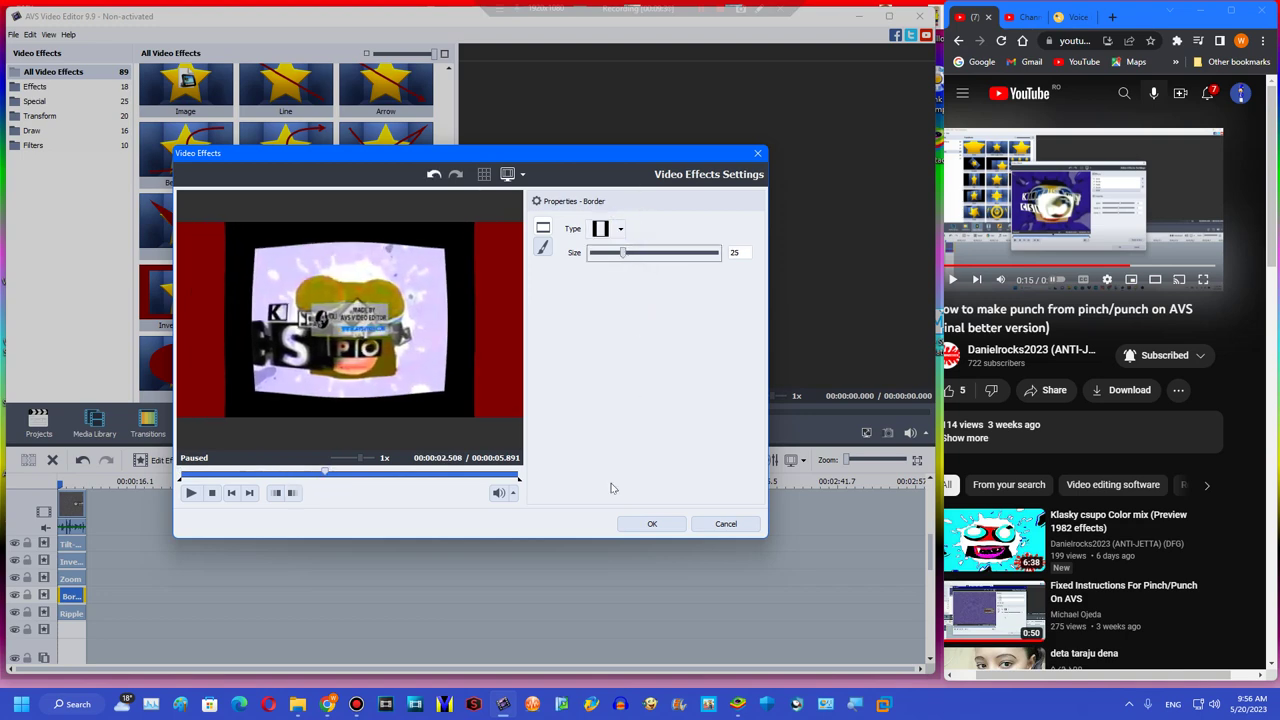
left_click(640, 525)
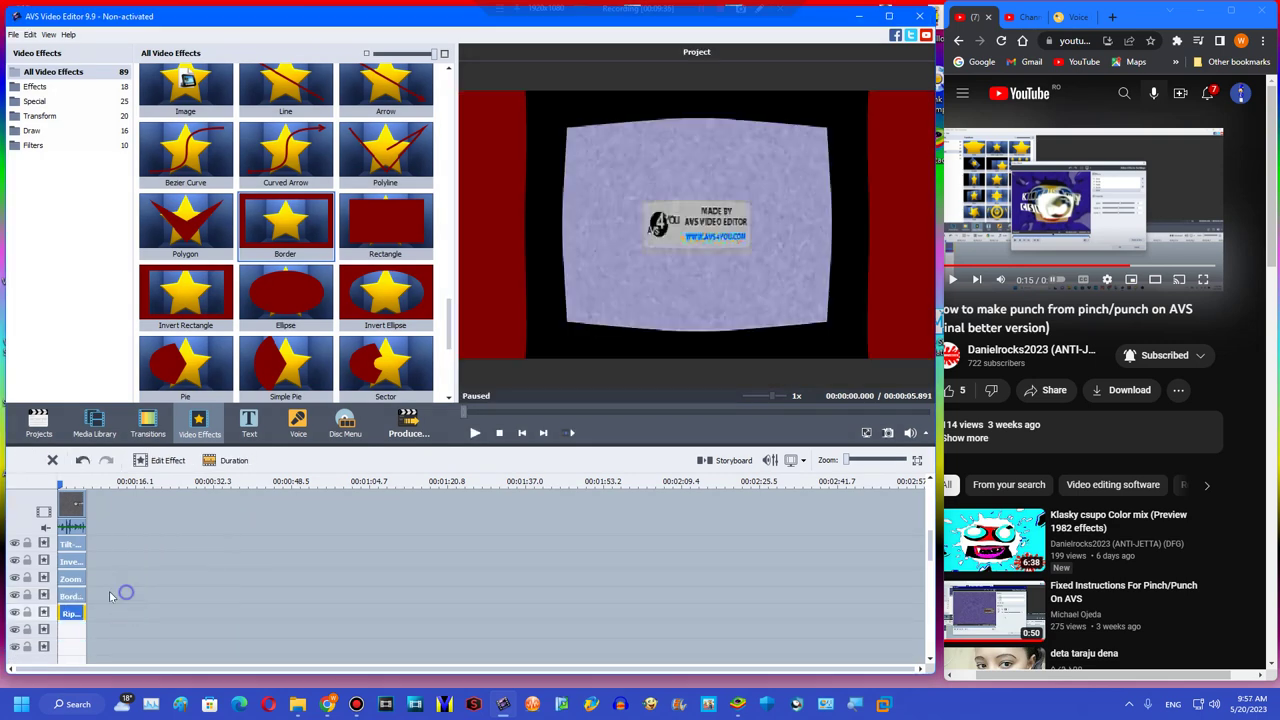
- Duplicate the Border effect onto the line below Ripple and change the copy to the top-and-bottom type
right_click(86, 597)
left_click(130, 574)
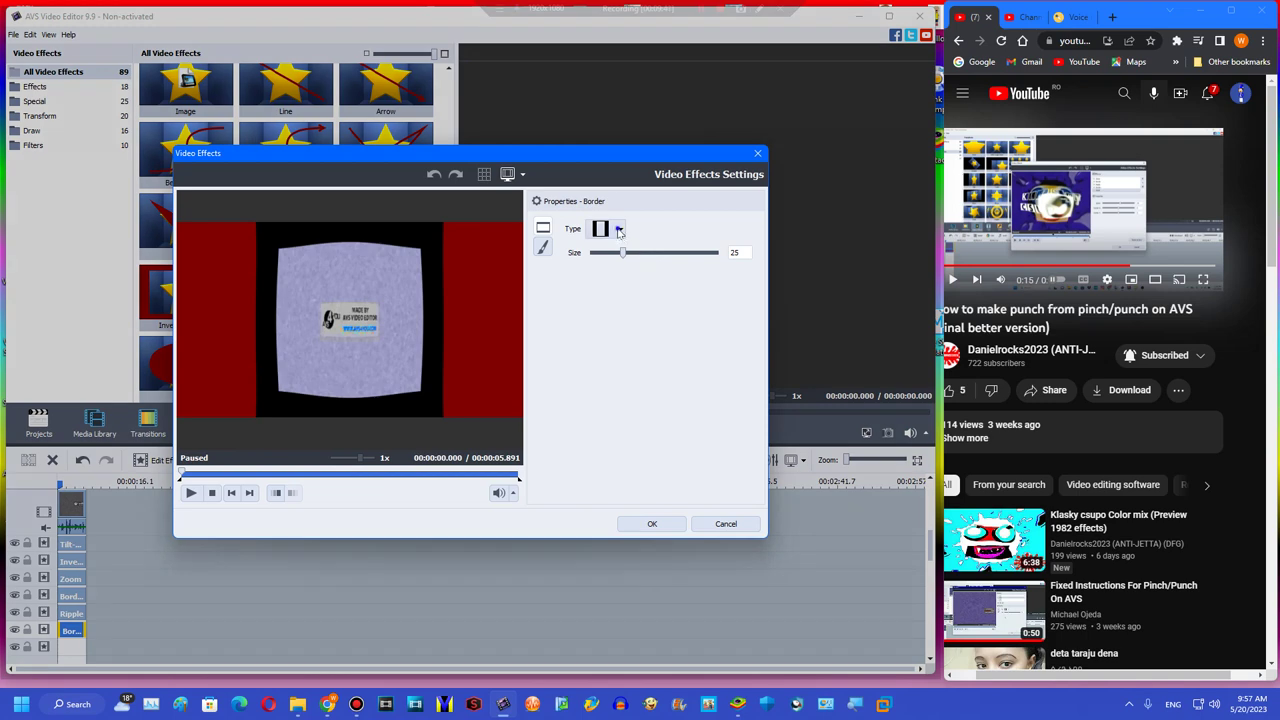
left_click(619, 231)
left_click(586, 294)
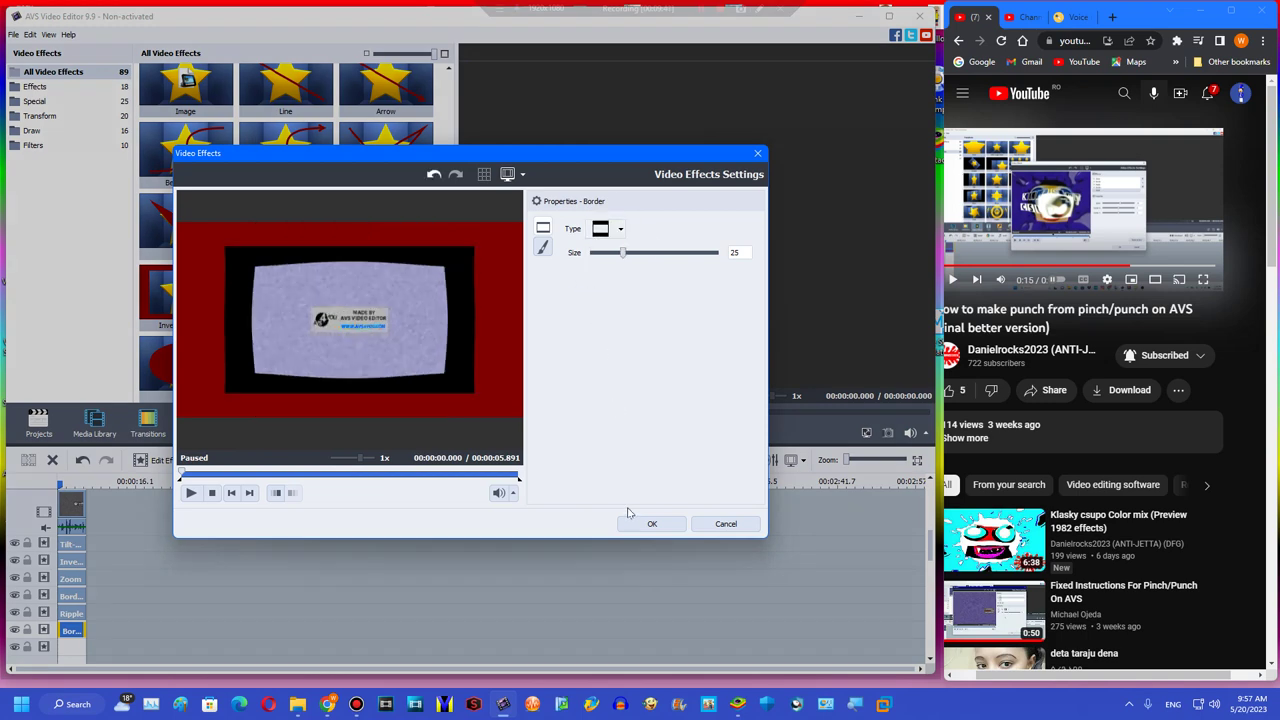
left_click(632, 518)
- Duplicate the Zoom effect onto the line below the second Border and set the copy's zoom to 9
right_click(73, 579)
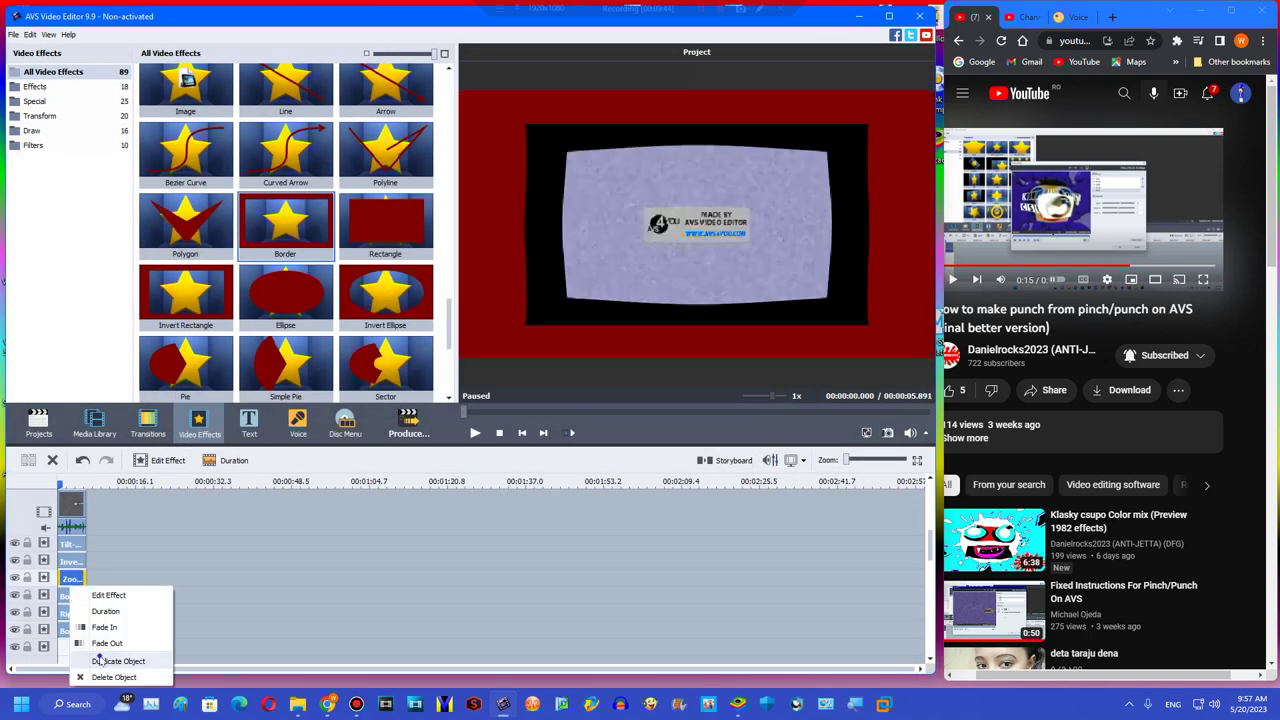
left_click(120, 659)
left_click_drag(110, 578, 70, 650)
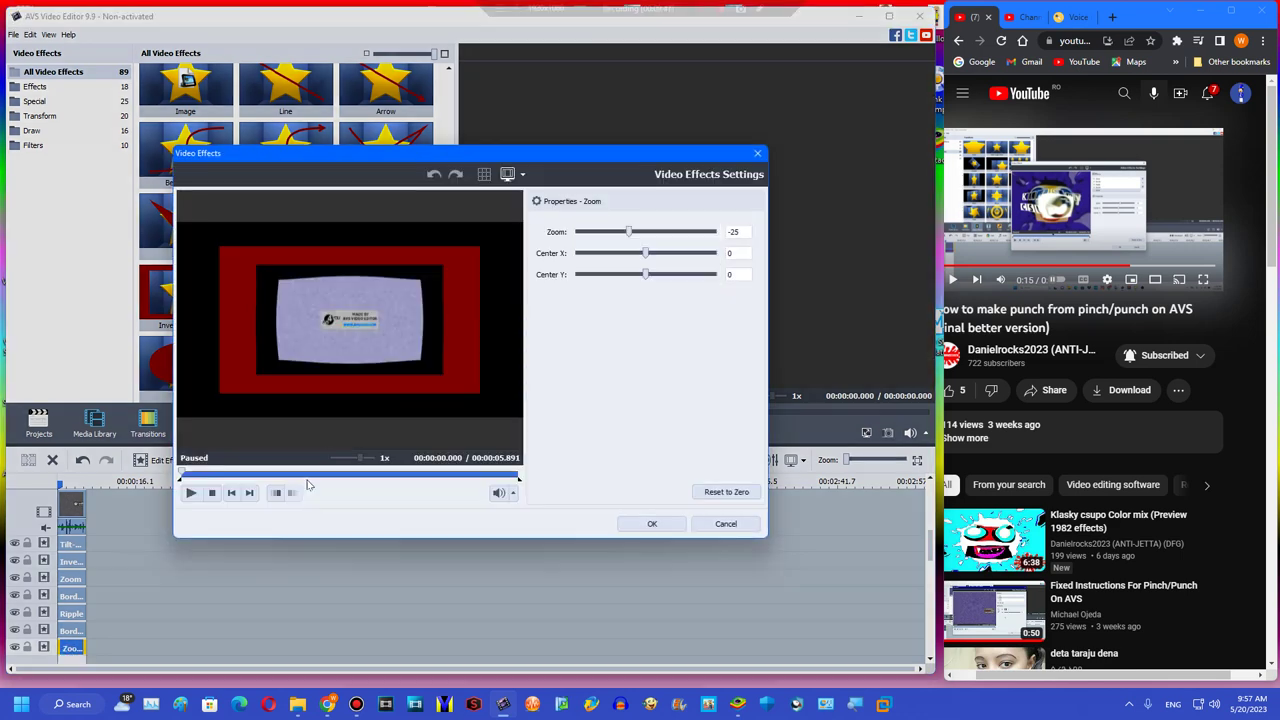
left_click(308, 474)
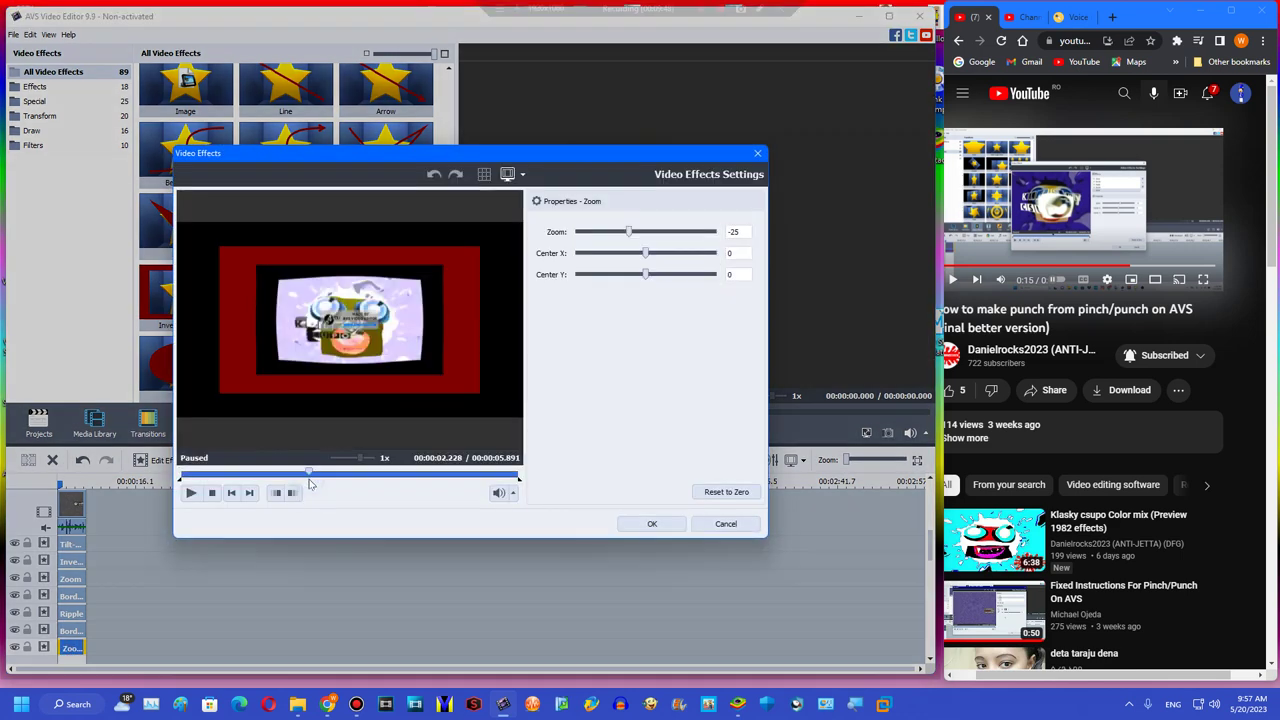
left_click_drag(650, 232, 652, 232)
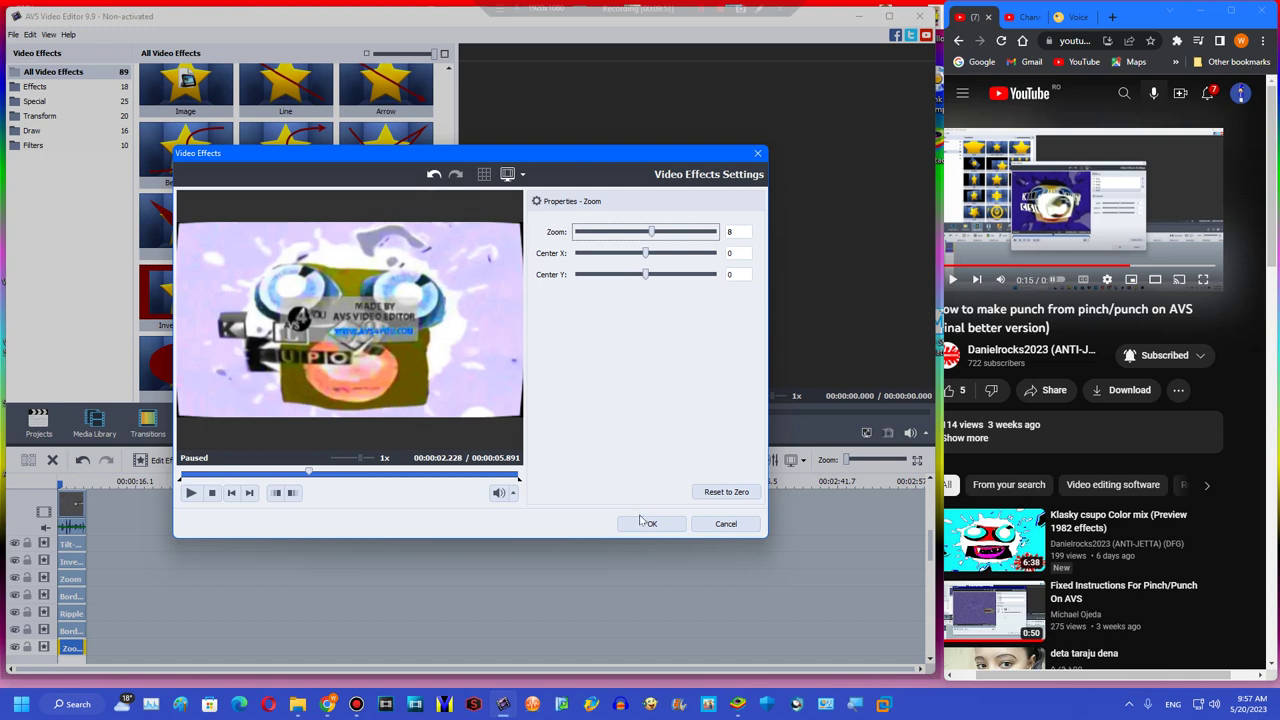
key("Right")
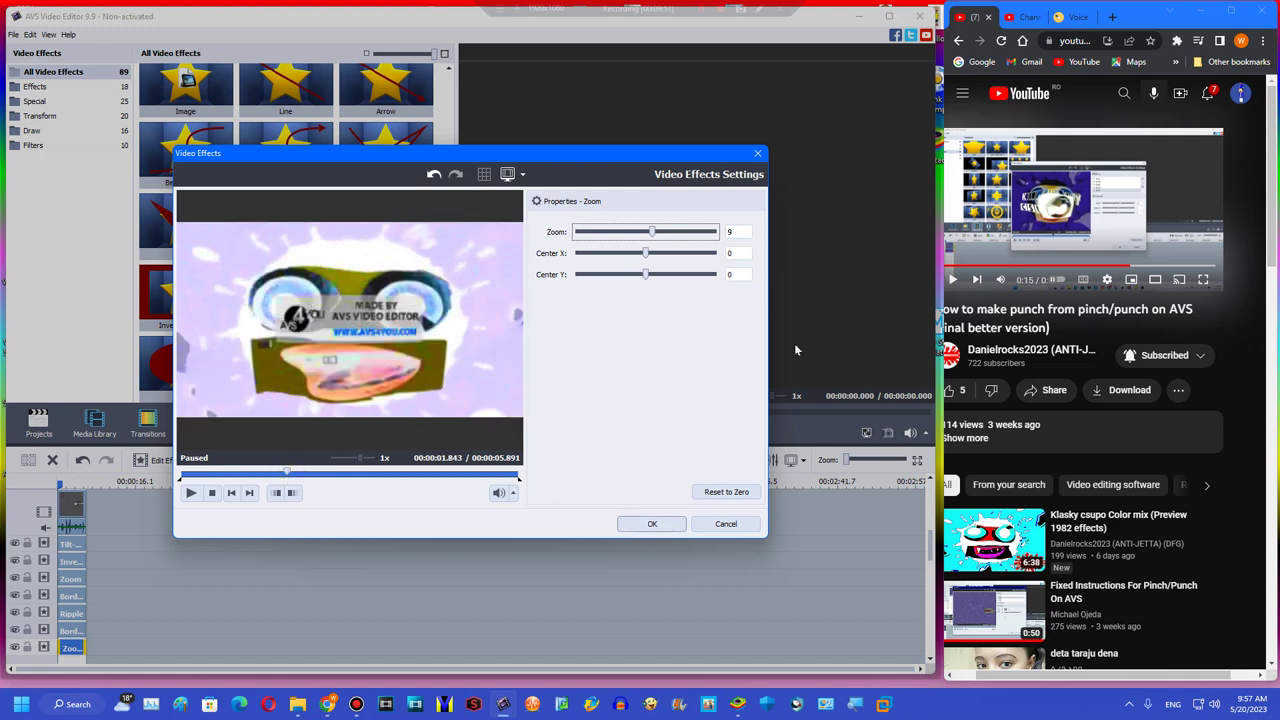
- Examine the final Zoom settings in the punch tutorial full screen
left_click(1203, 279)
key("Right")
key("Left")
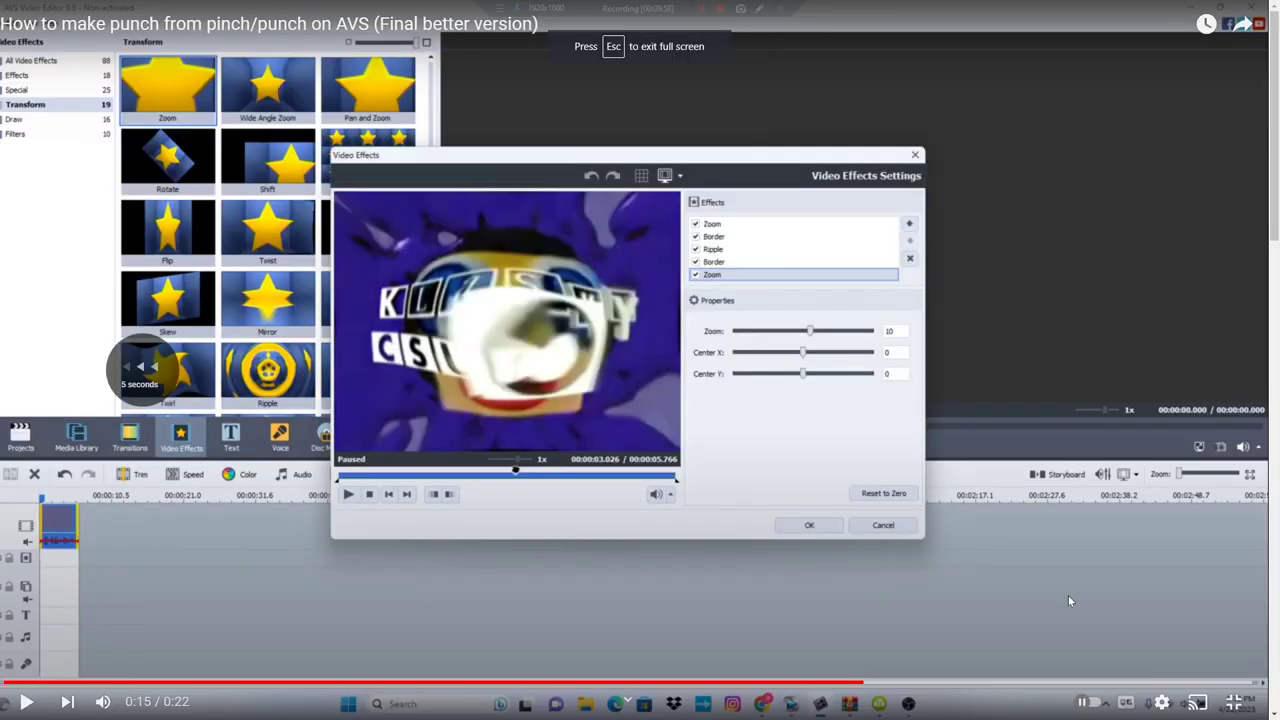
scroll(1068, 595, "down", 1)
key("Escape")
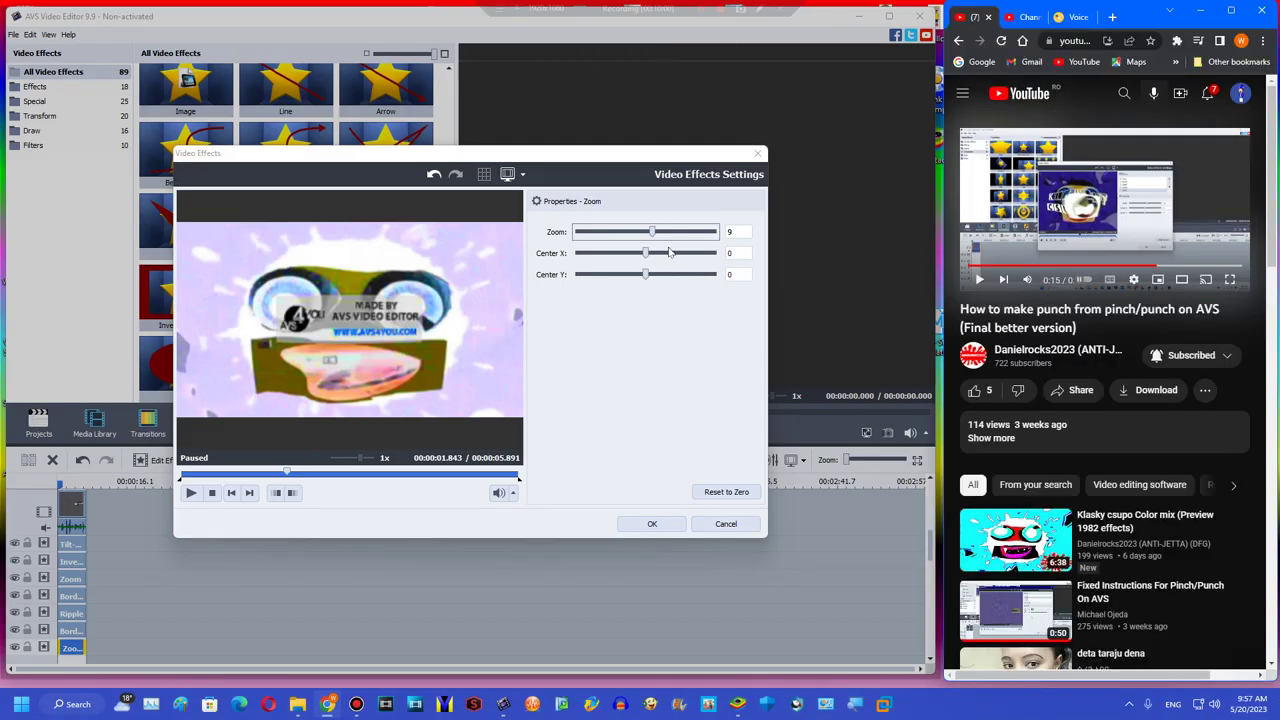
- Fine-tune the duplicated Zoom effect's zoom to 7 and apply it
left_click(652, 233)
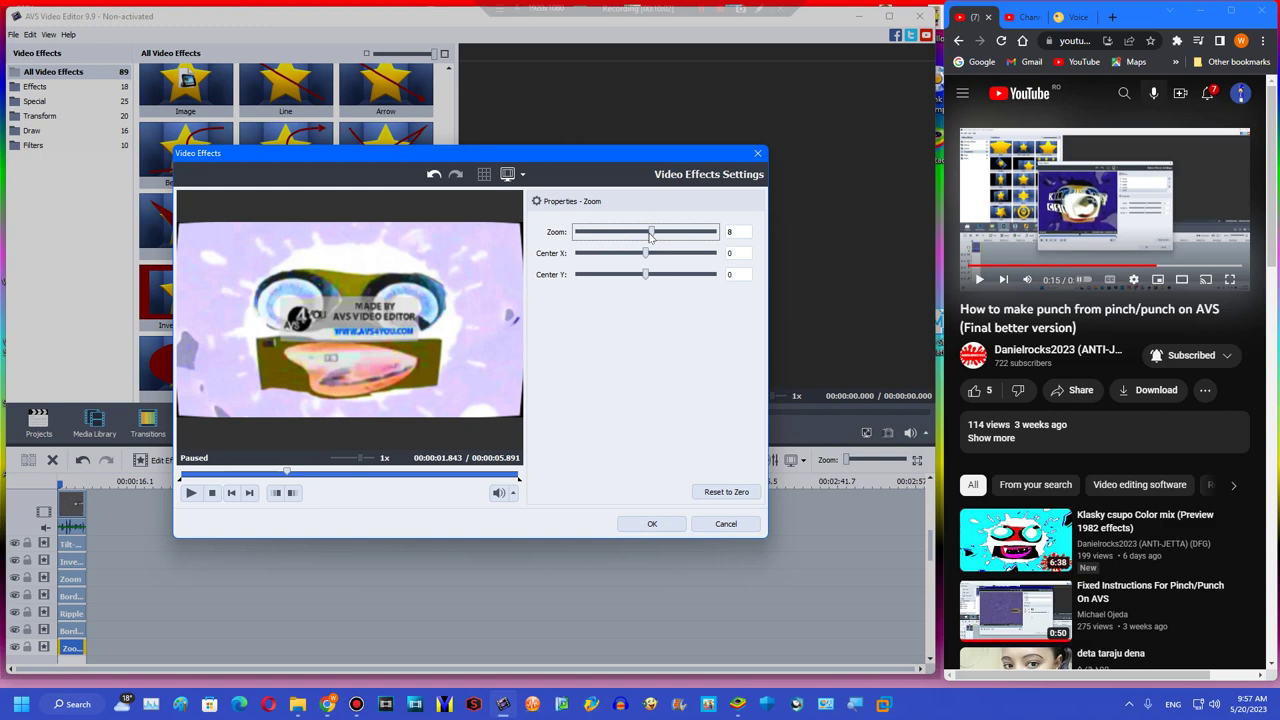
left_click(651, 236)
left_click_drag(650, 233, 652, 233)
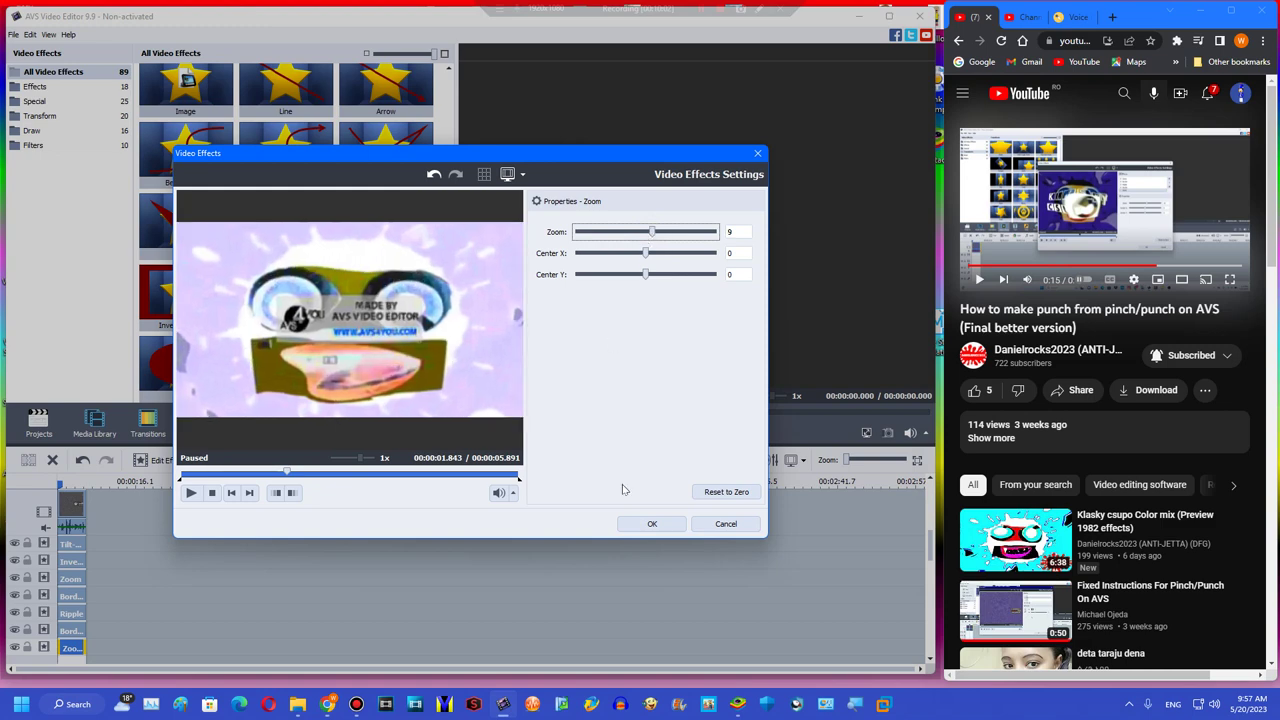
key("Right")
key("Left")
key("Left")
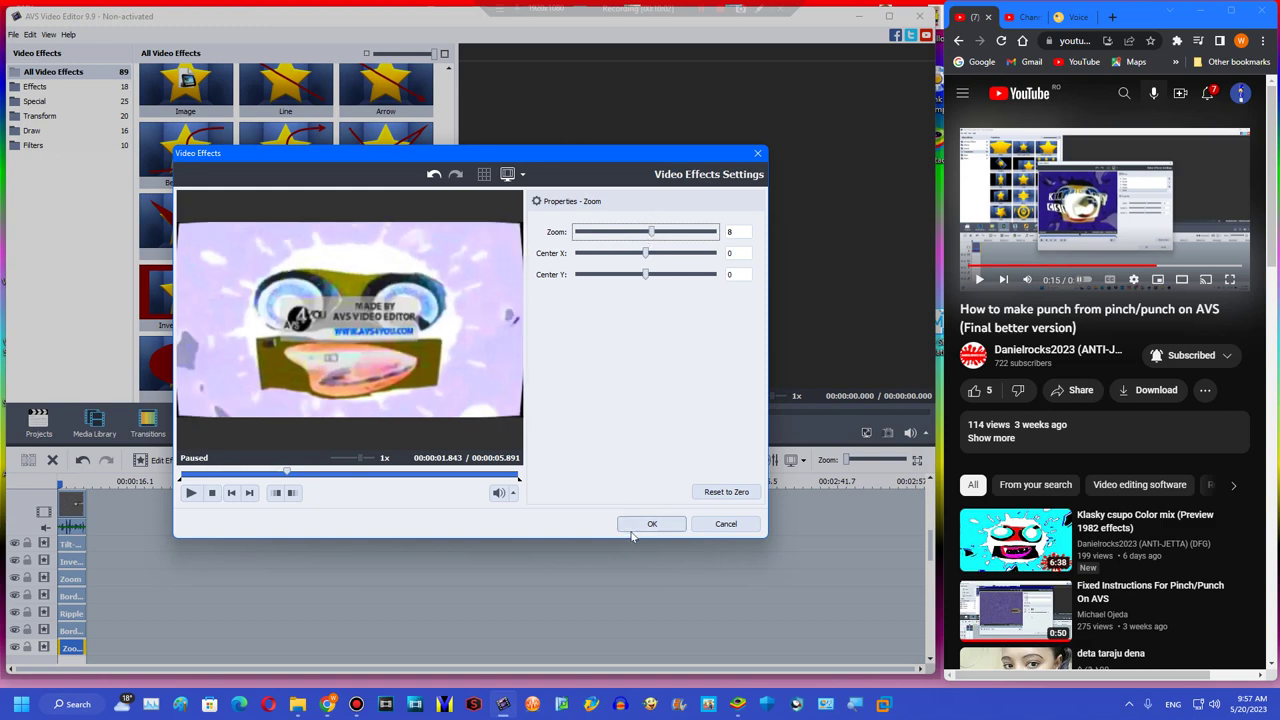
scroll(631, 538, "down", 1)
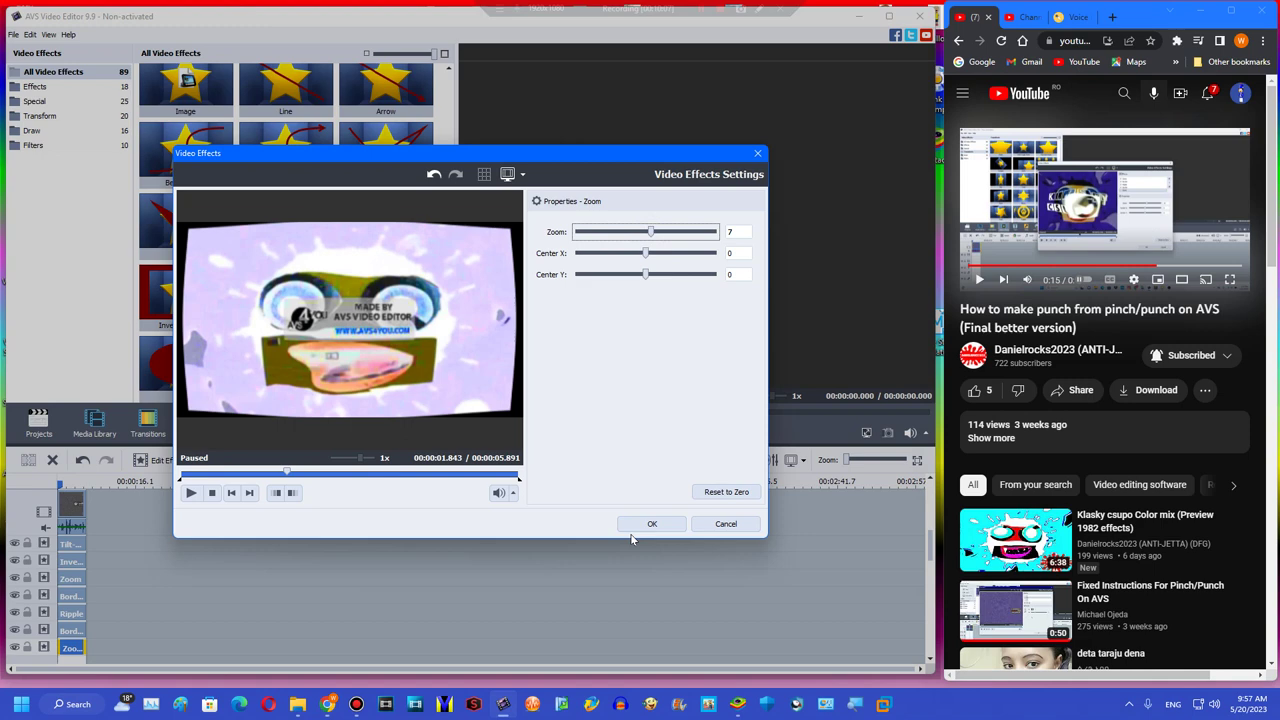
left_click(648, 524)
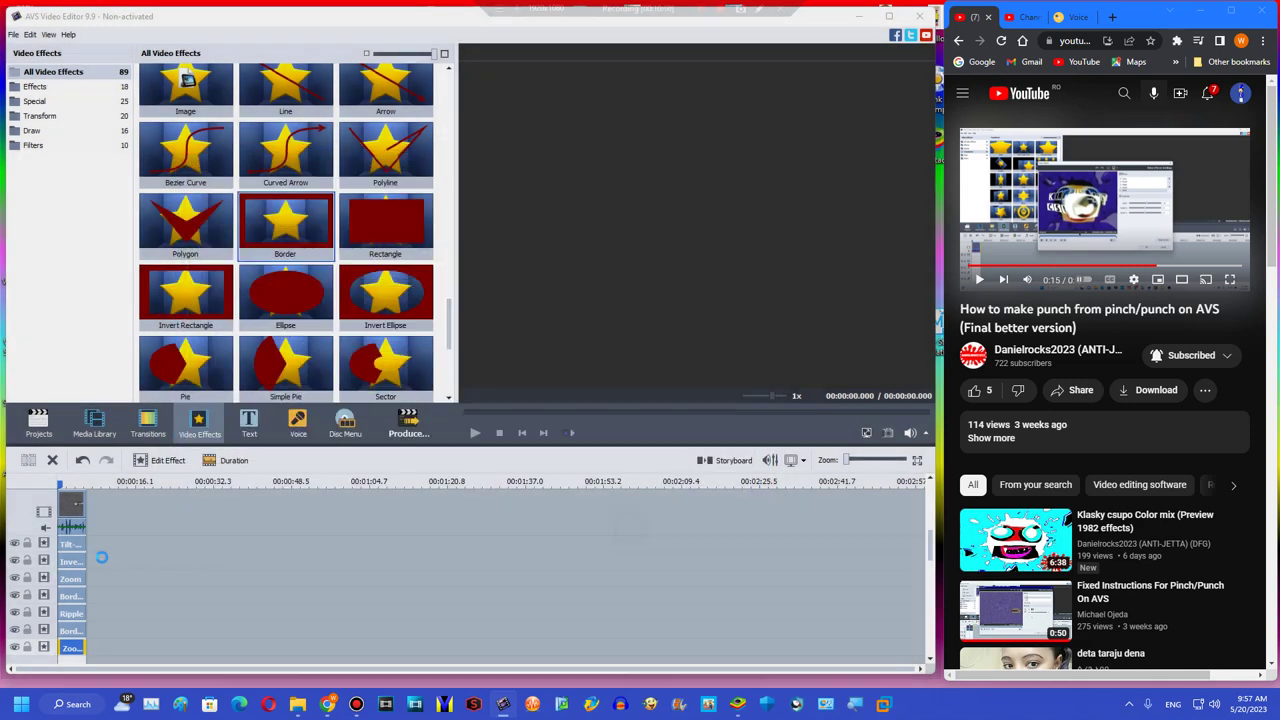
- Duplicate the last Zoom effect onto the empty effects line below it, set the copy's zoom to 1 and apply it
right_click(97, 562)
left_click(105, 652)
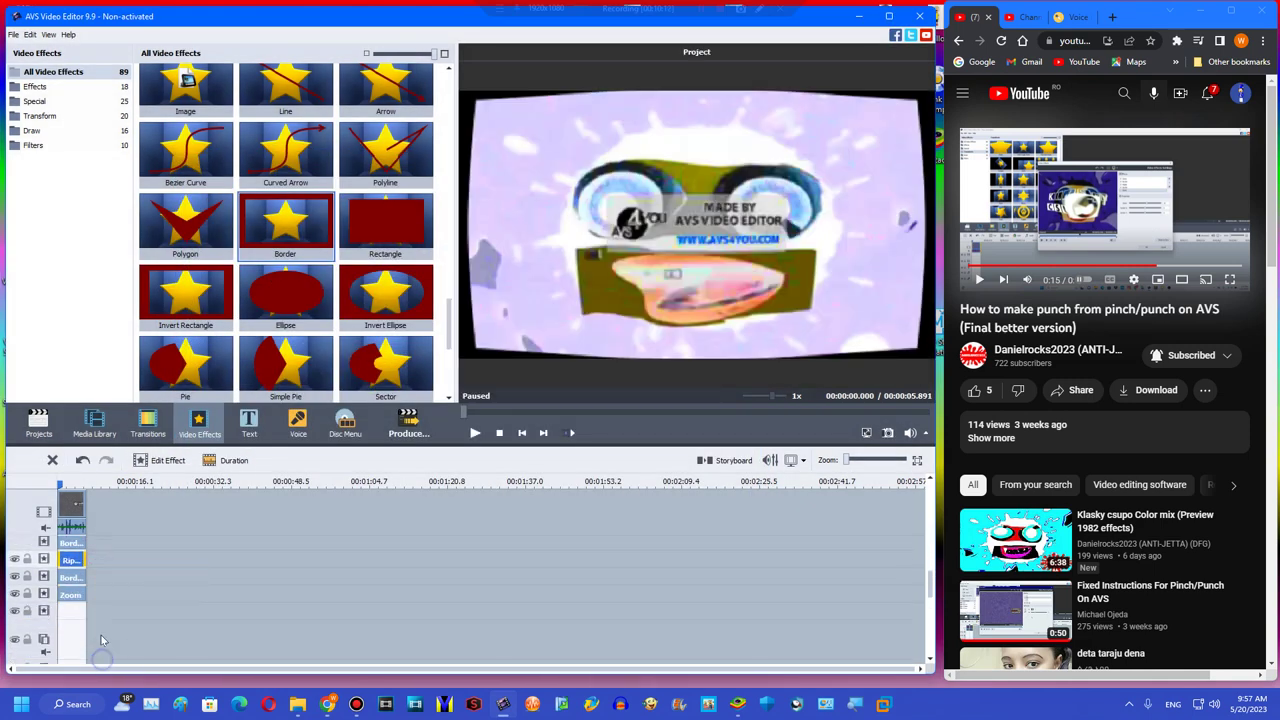
right_click(70, 595)
left_click(112, 571)
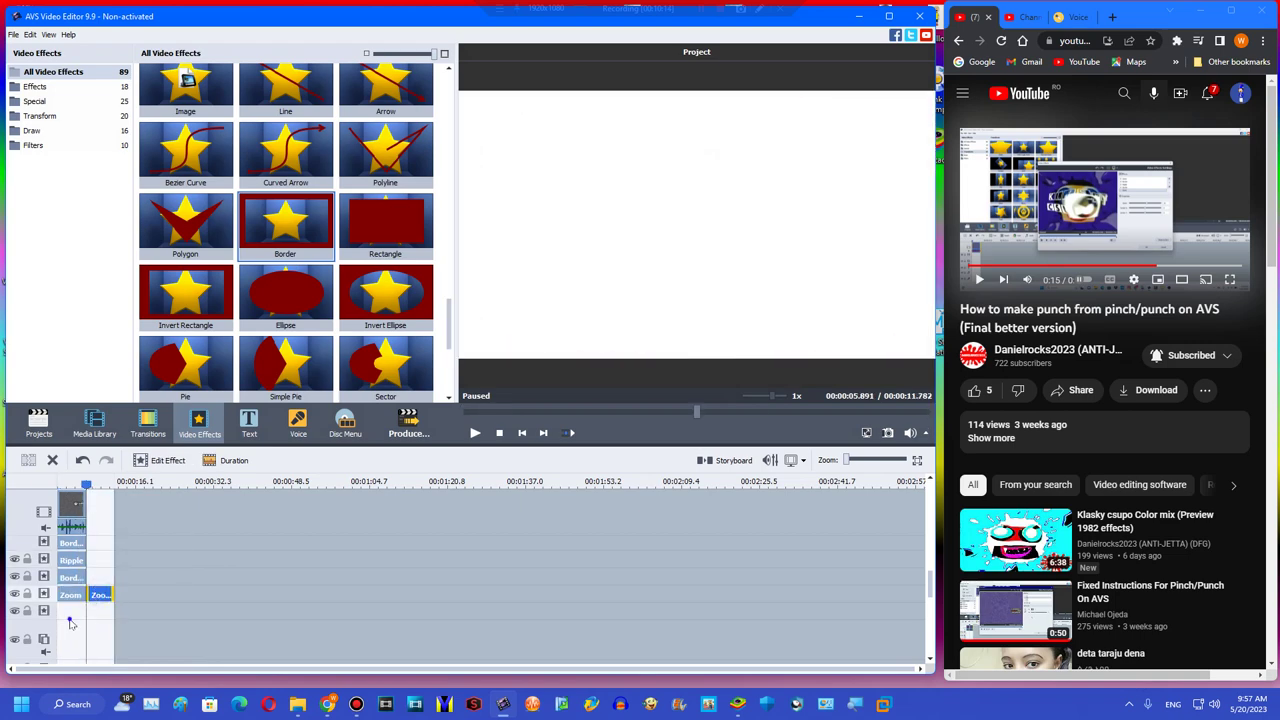
left_click(101, 597)
left_click_drag(101, 597, 73, 610)
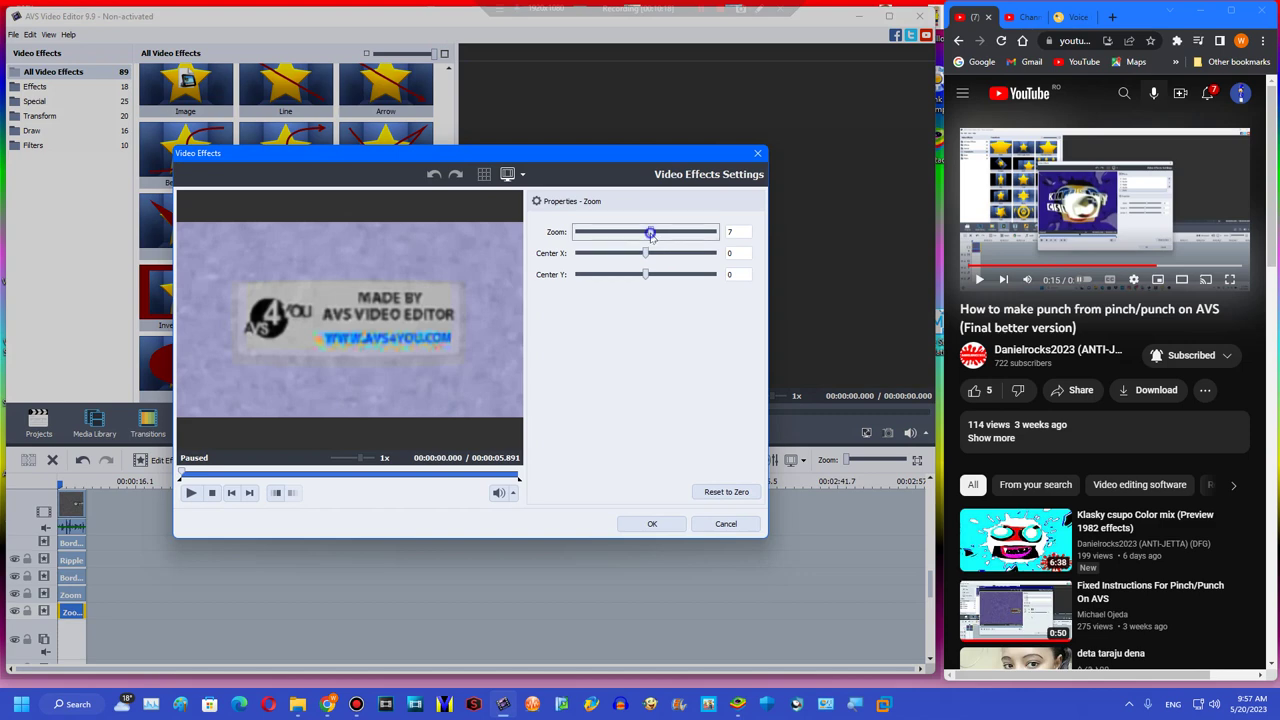
left_click_drag(651, 234, 646, 233)
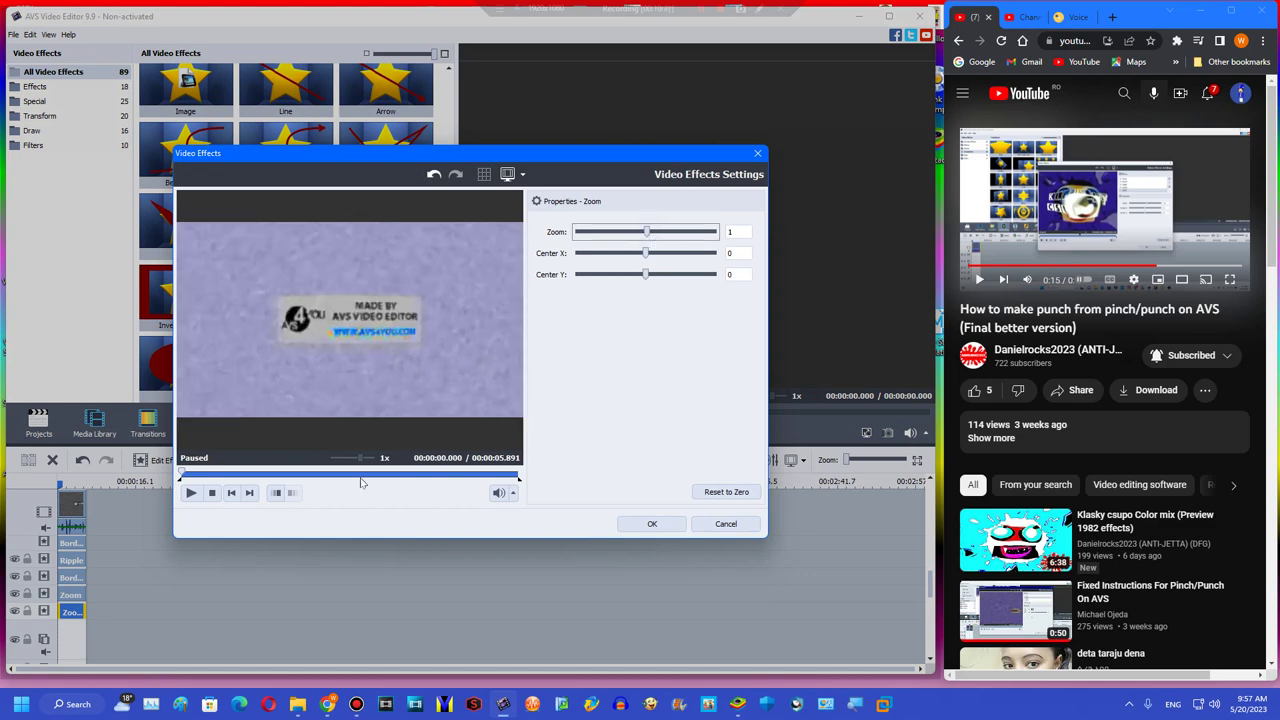
left_click(273, 482)
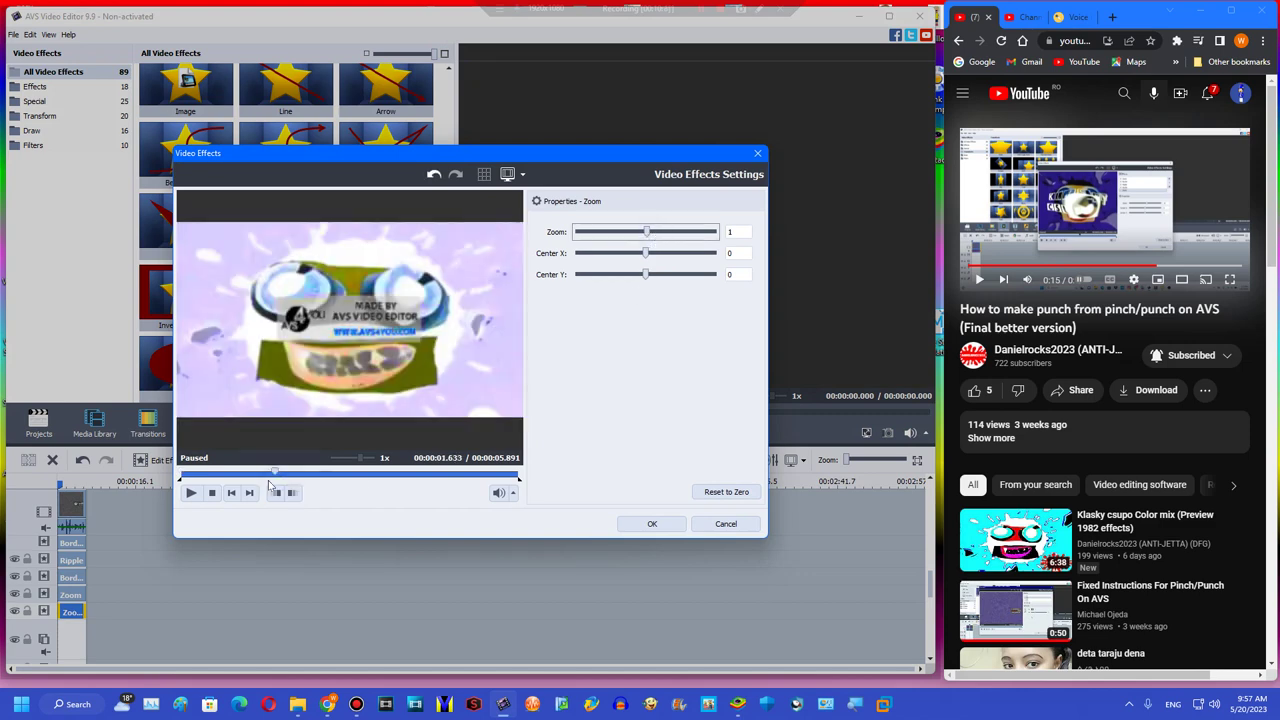
left_click(650, 524)
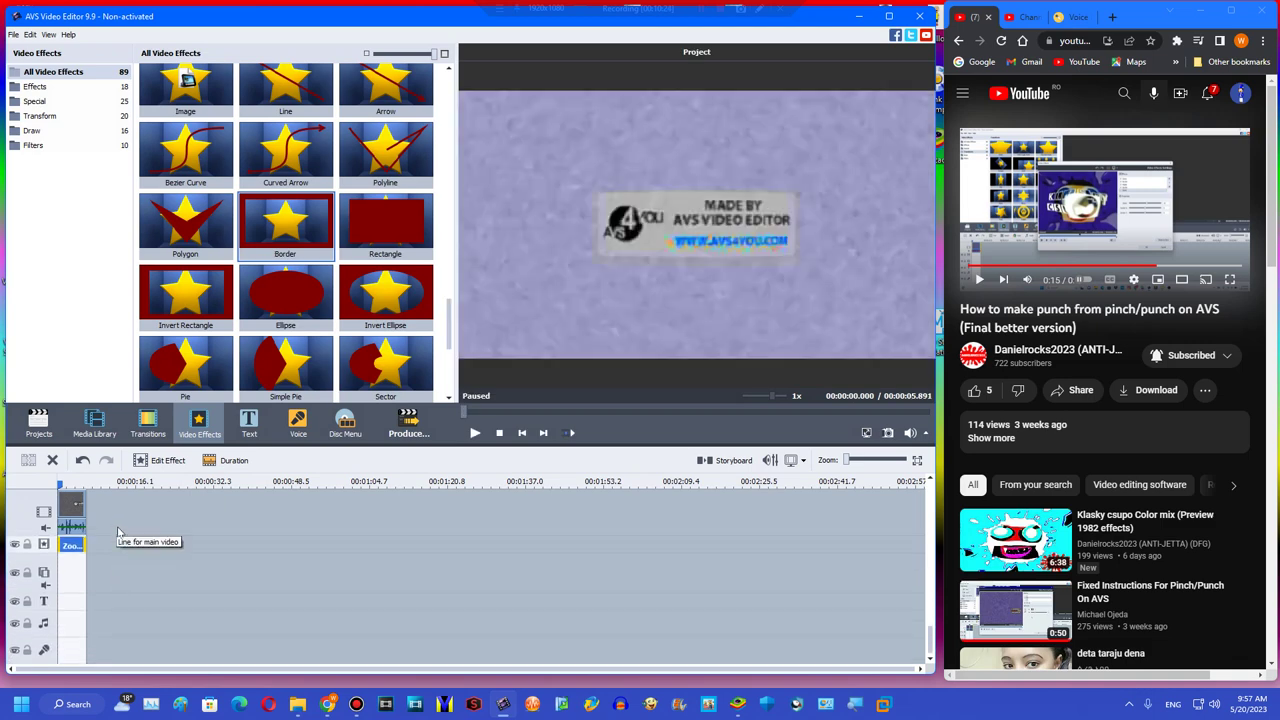
- Export the audio of videoplayback (33) from the media library as an uncompressed PCM WAV file named 1Splaat
left_click(94, 422)
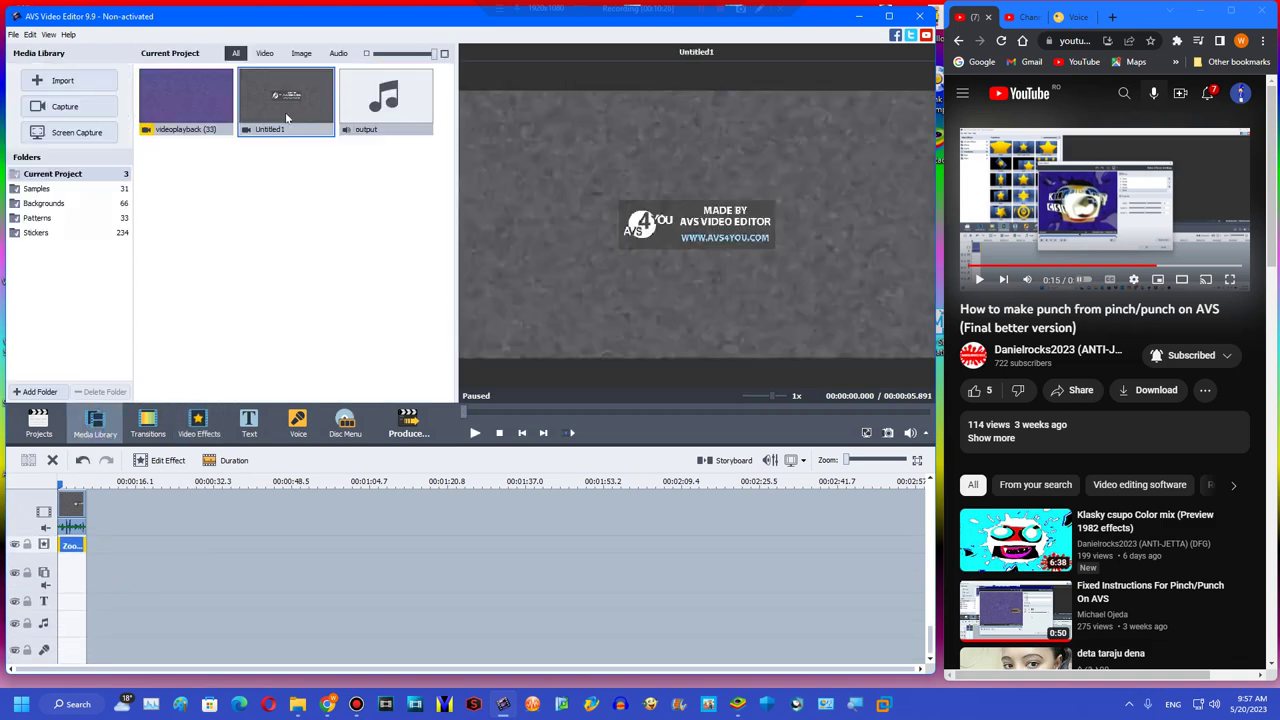
right_click(218, 112)
left_click(250, 216)
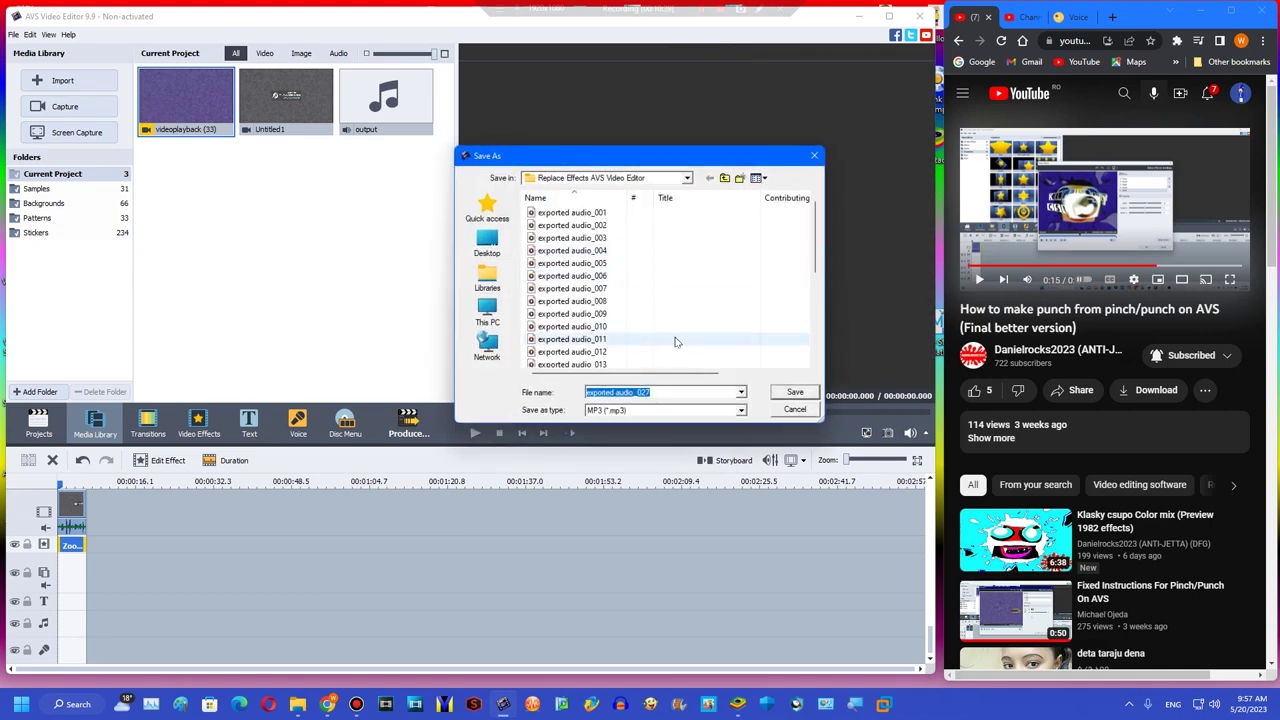
type("Splaat")
left_click(665, 412)
left_click(662, 429)
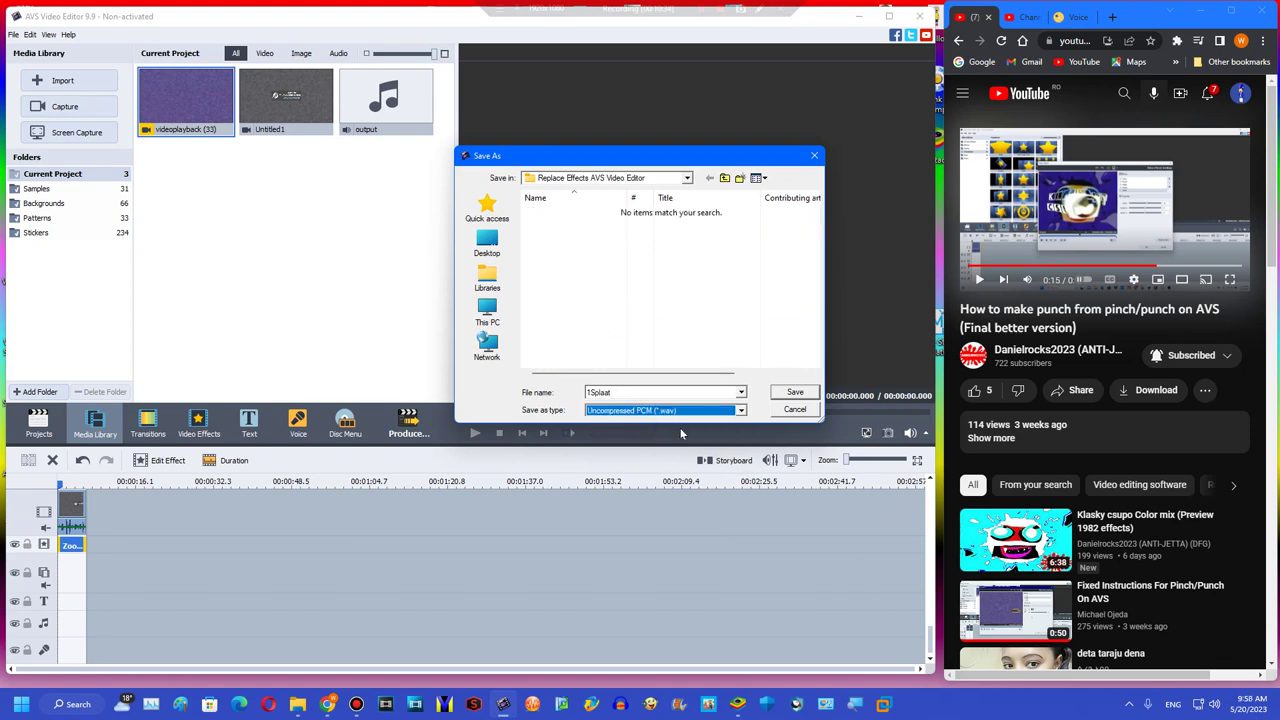
key("Return")
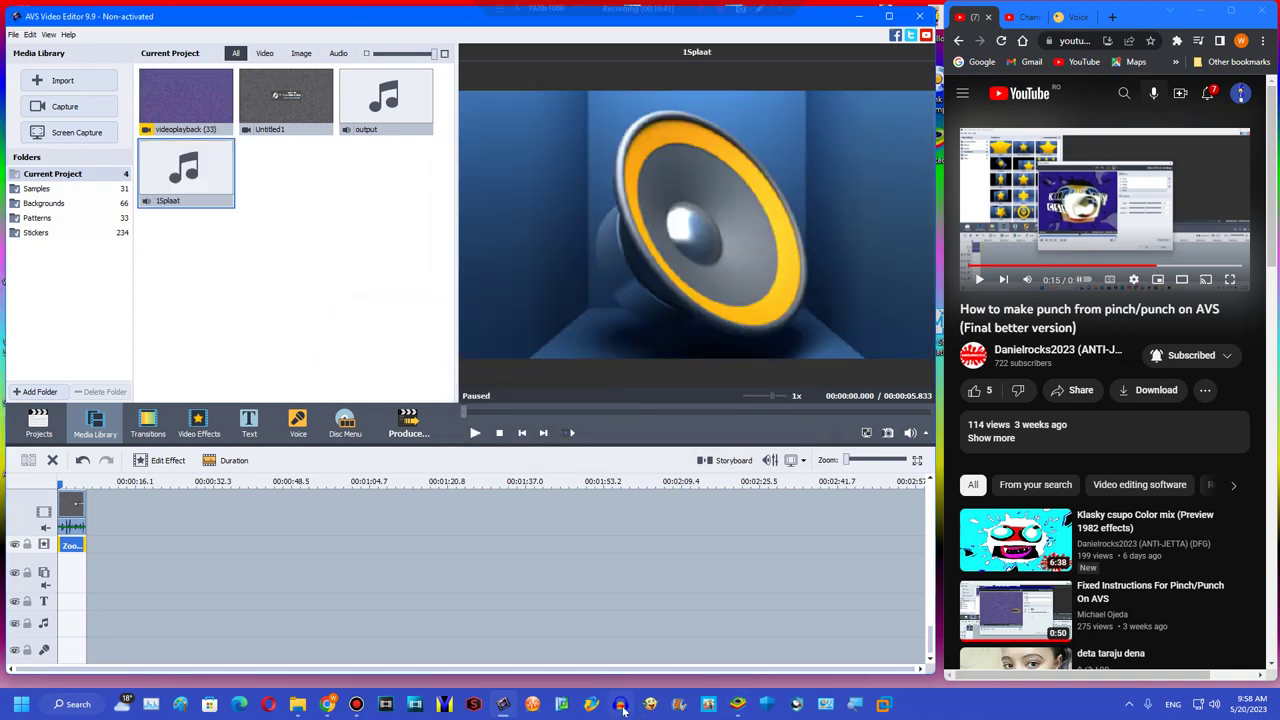
- Launch Audacity and remove the 1Splaat audio from the AVS Video Editor media library
left_click(621, 707)
left_click(191, 183)
key("Delete")
- Locate 1Splaat in the Replace Effects AVS Video Editor folder on drive 2T3 (M:) and import it into Audacity
left_click(298, 708)
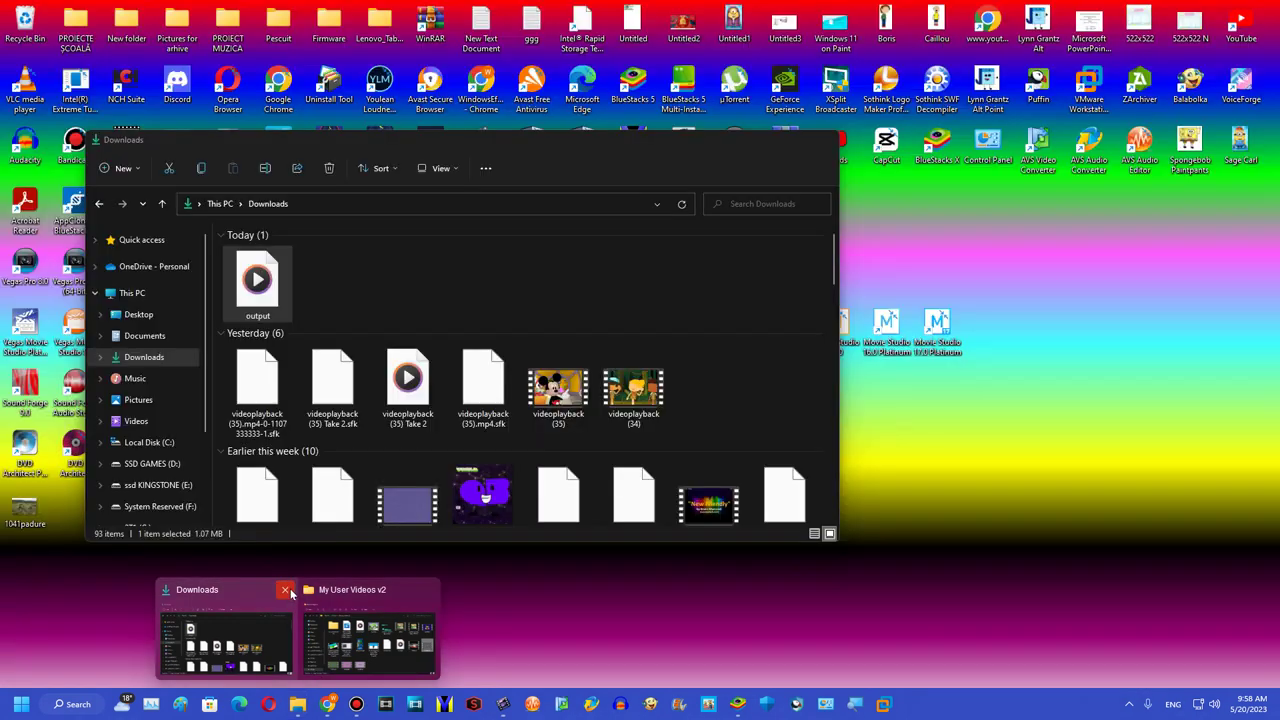
left_click(370, 625)
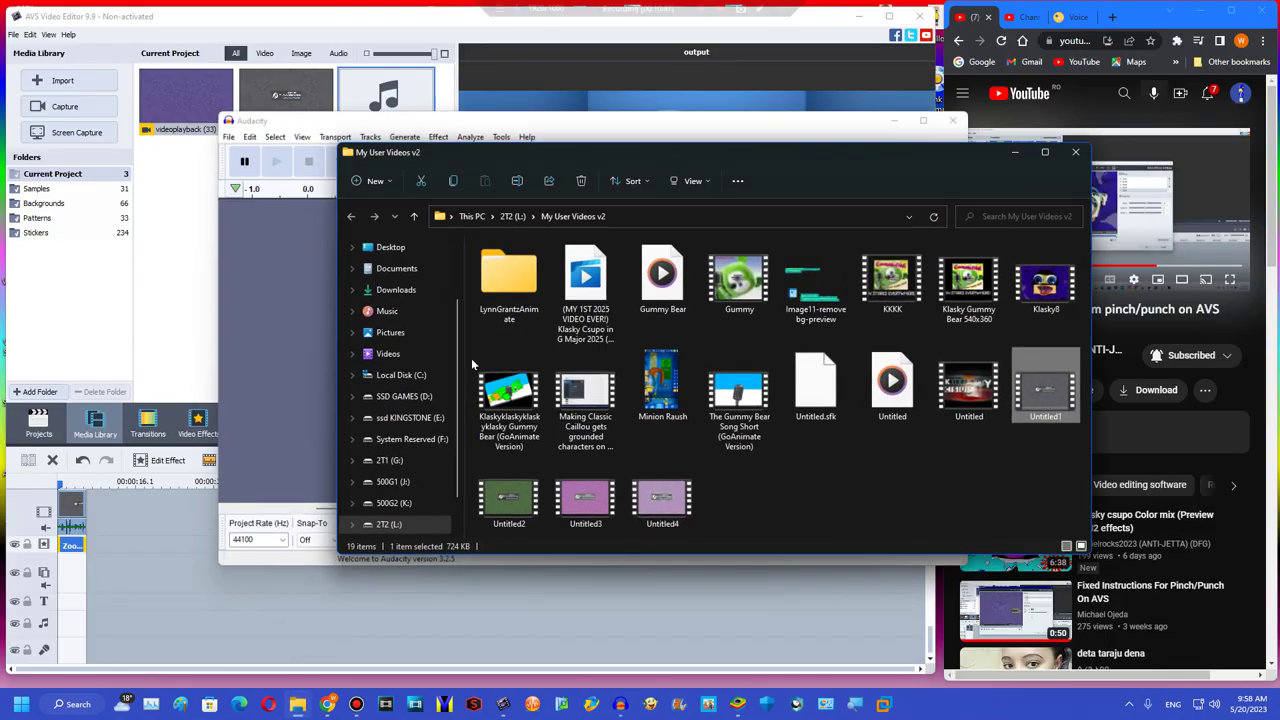
scroll(415, 486, "down", 1)
left_click(390, 481)
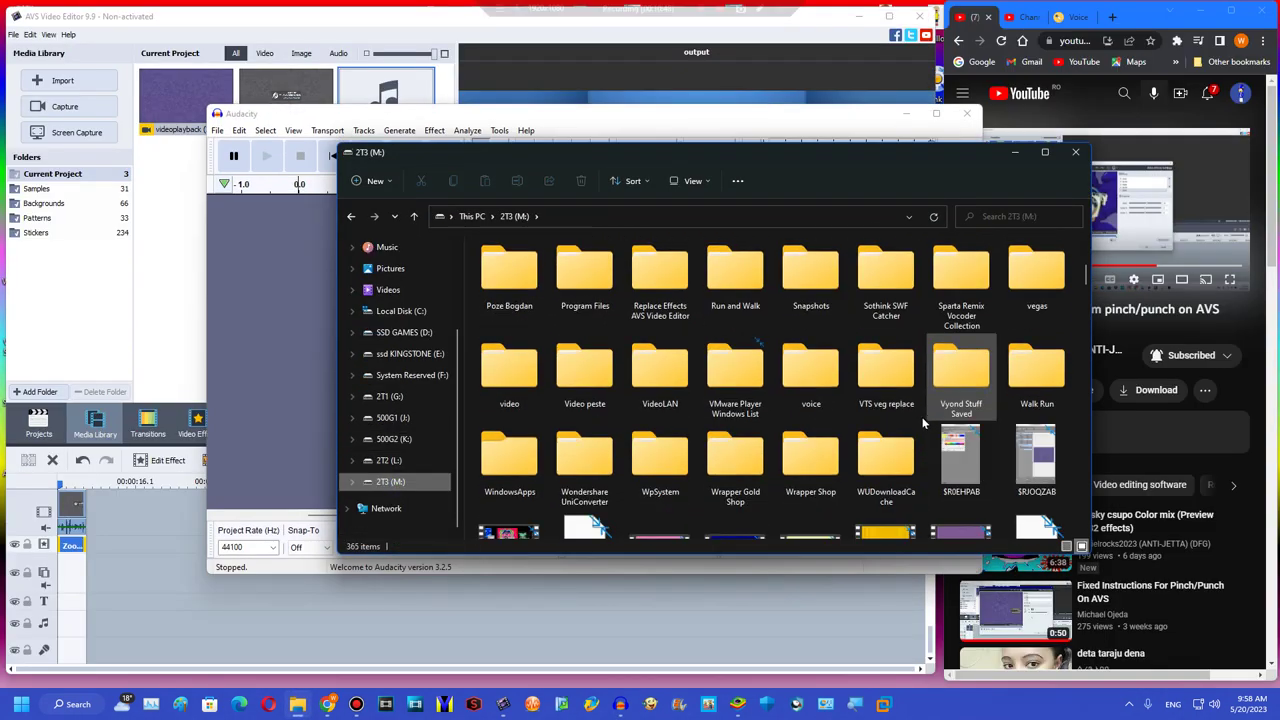
scroll(900, 380, "up", 1)
left_click(885, 275)
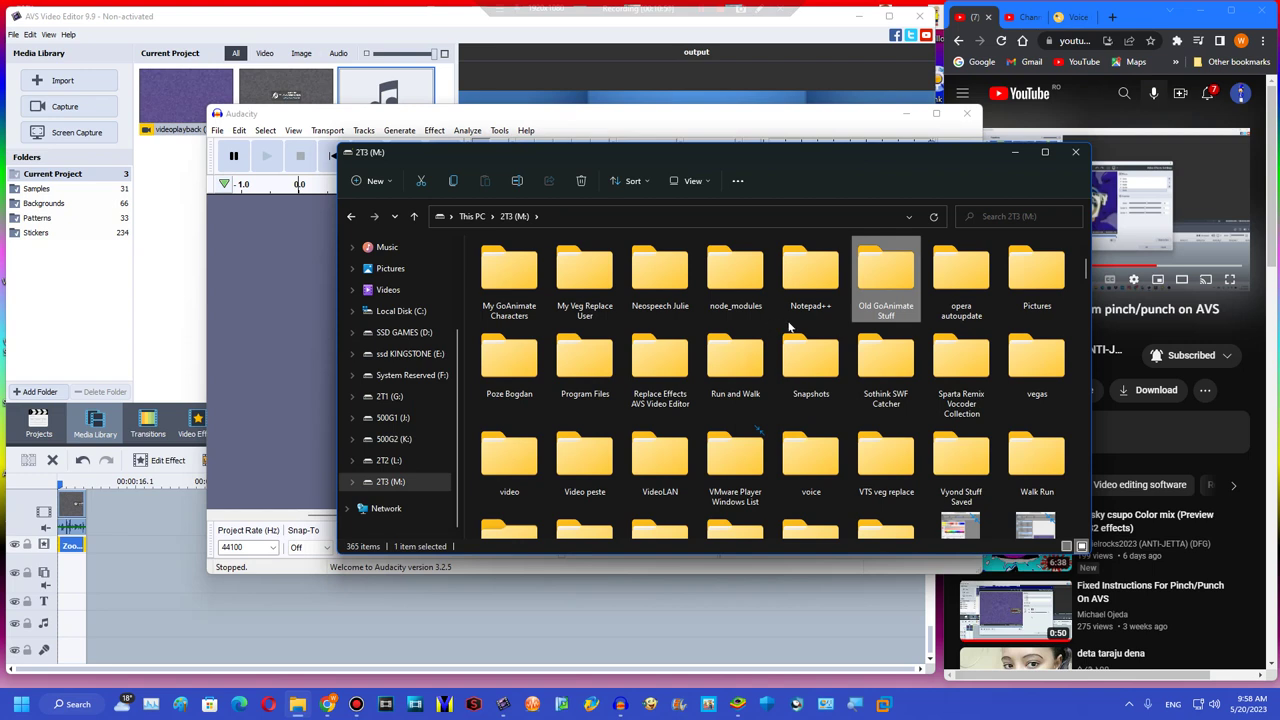
left_click(822, 290)
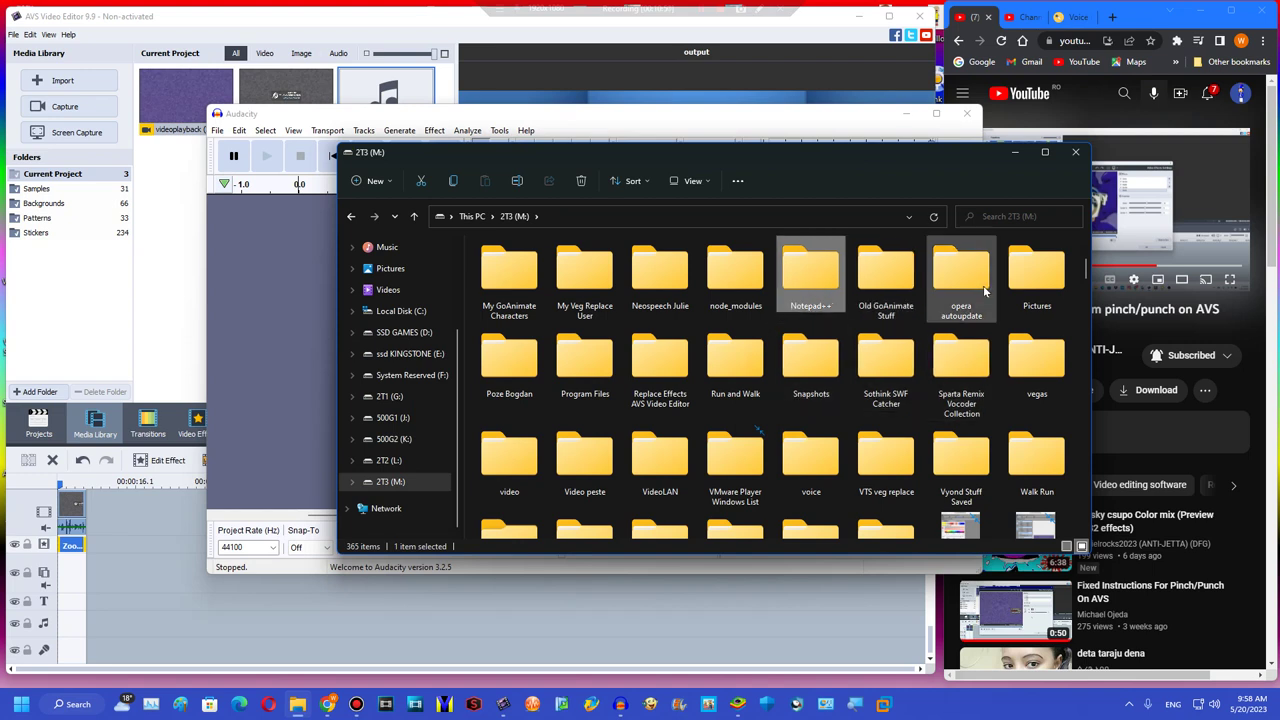
double_click(660, 370)
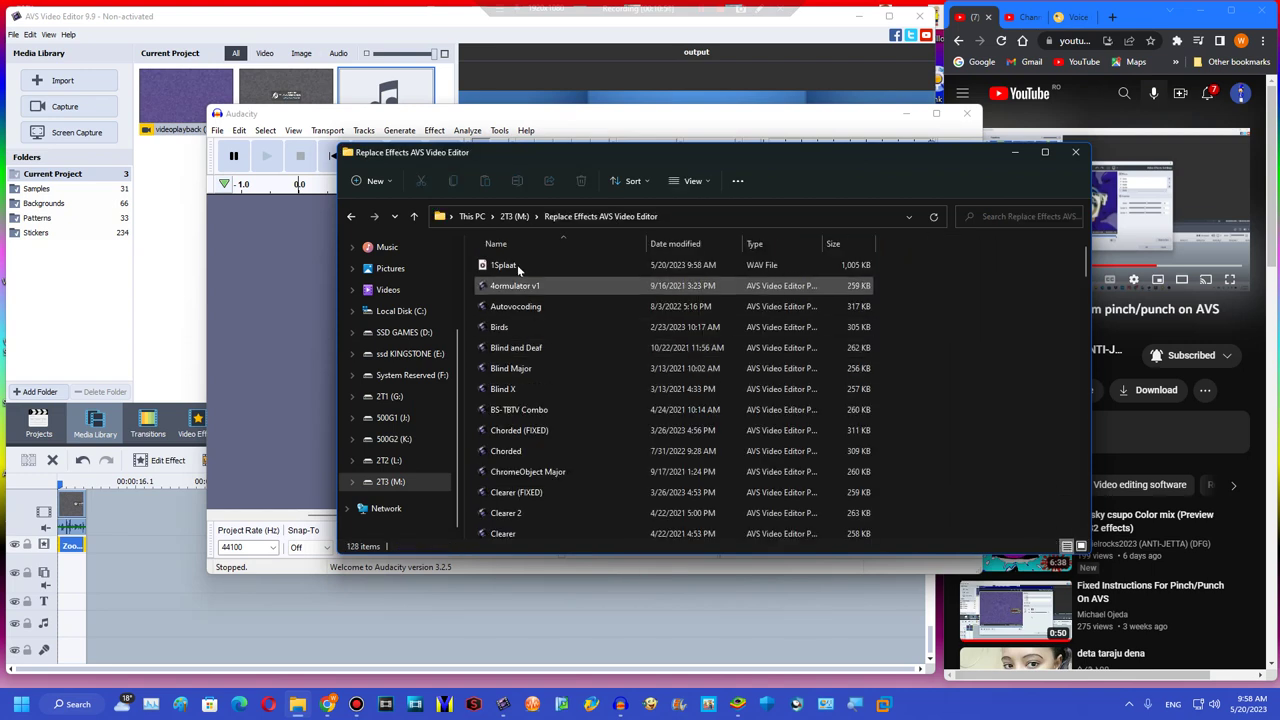
left_click_drag(517, 264, 559, 219)
left_click_drag(541, 267, 310, 380)
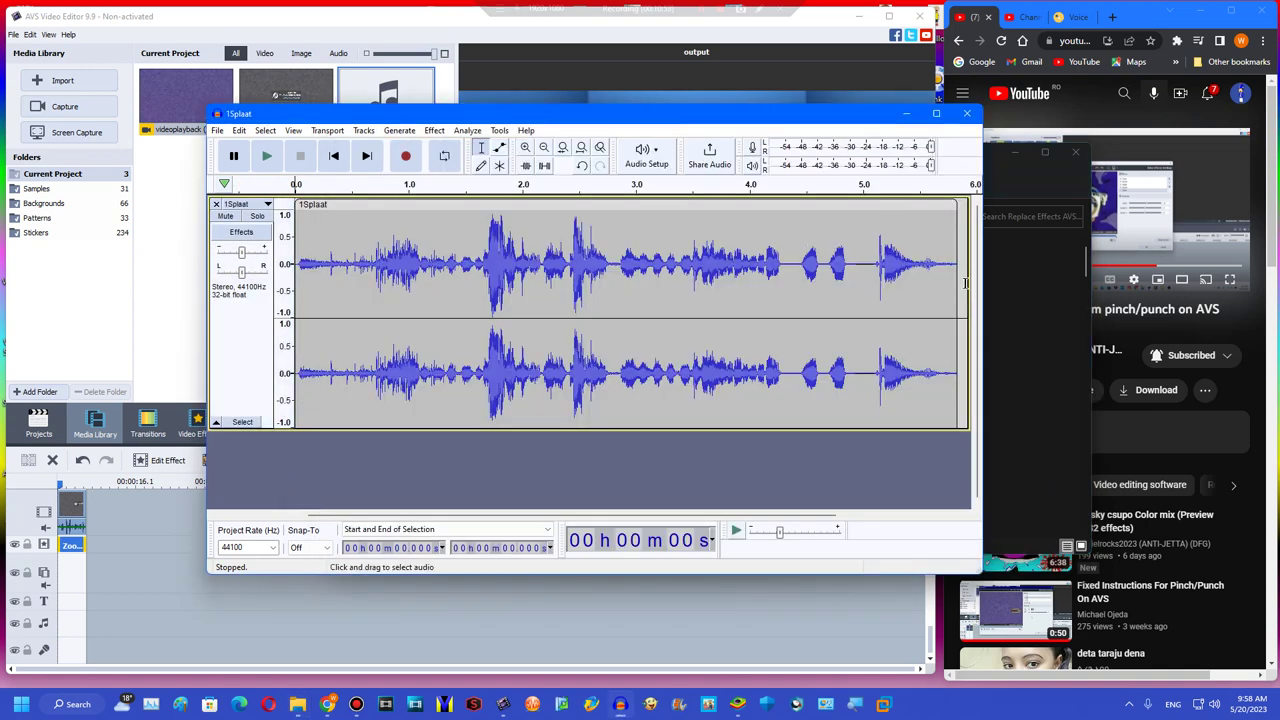
- Select the whole 1Splaat track and apply the Change Pitch effect to it
left_click_drag(965, 370, 295, 370)
left_click(434, 130)
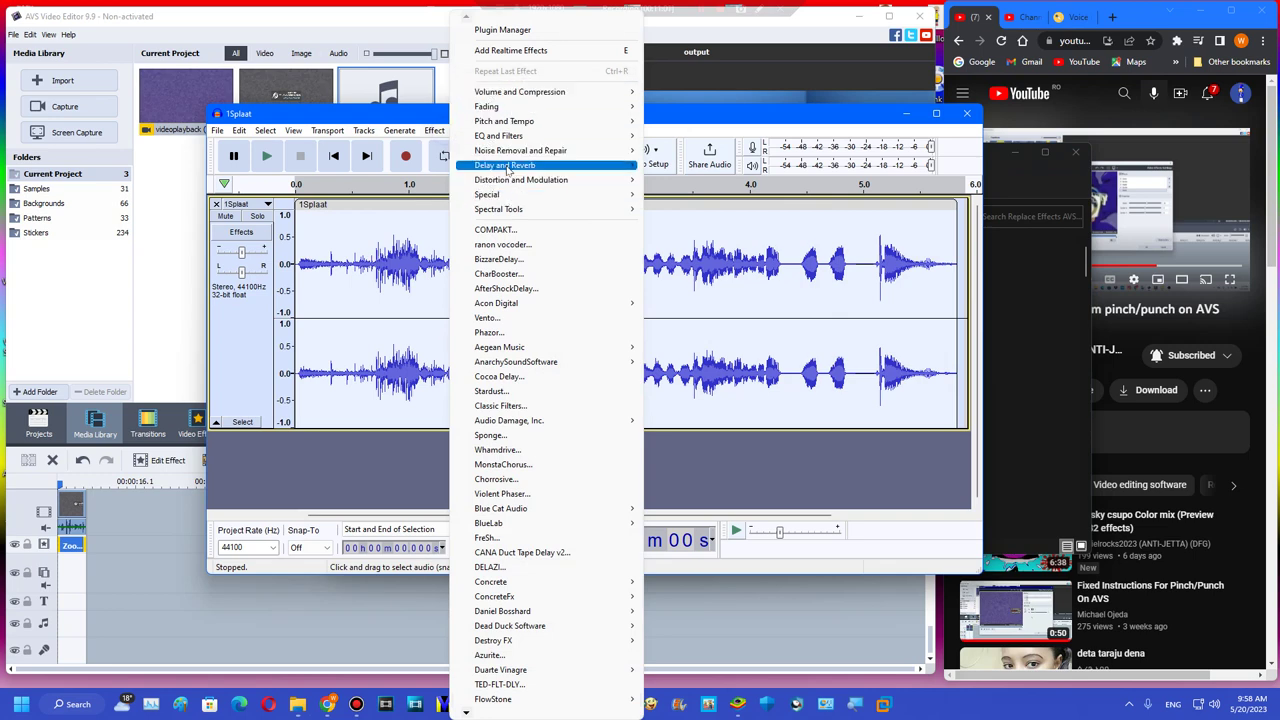
mouse_move(512, 186)
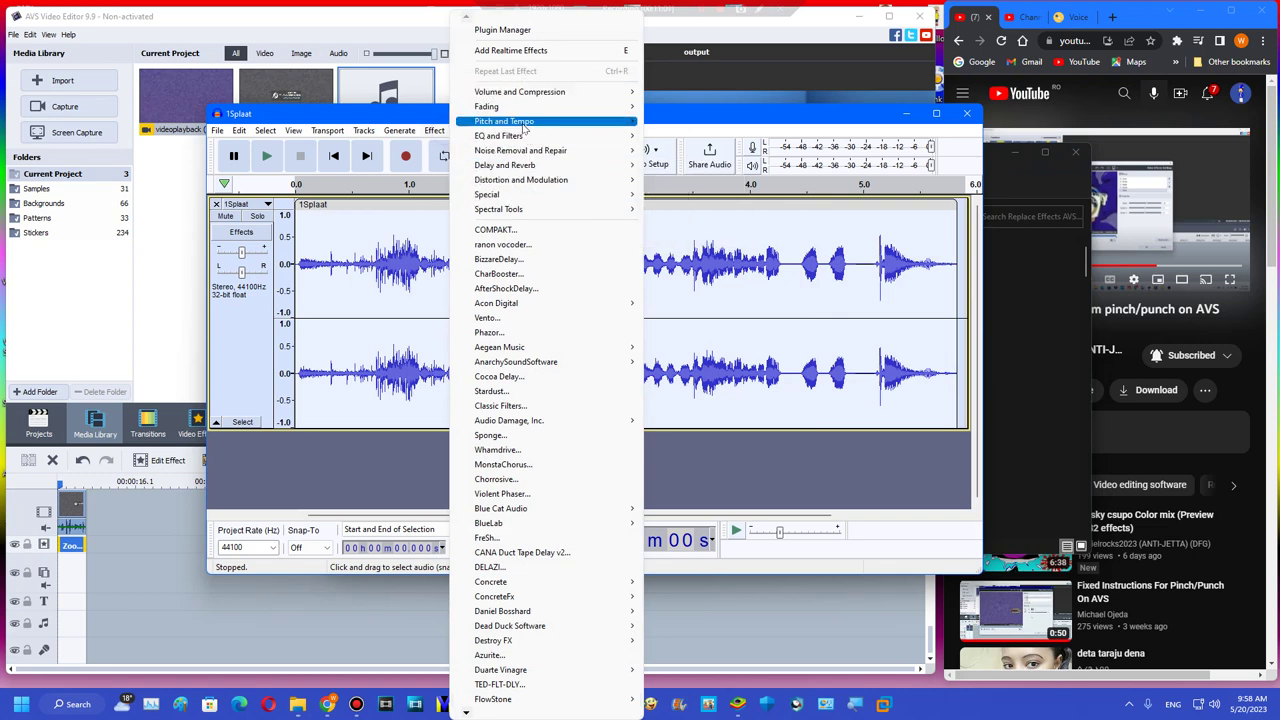
mouse_move(580, 121)
left_click(692, 121)
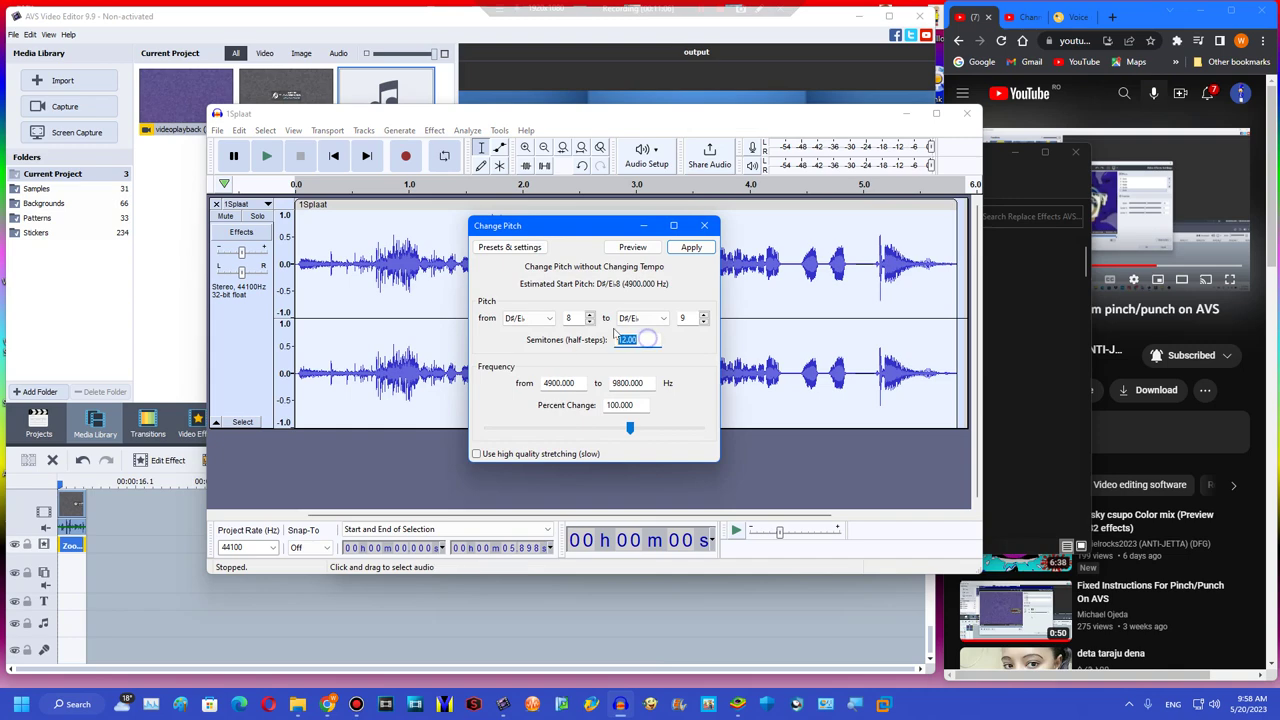
key("Return")
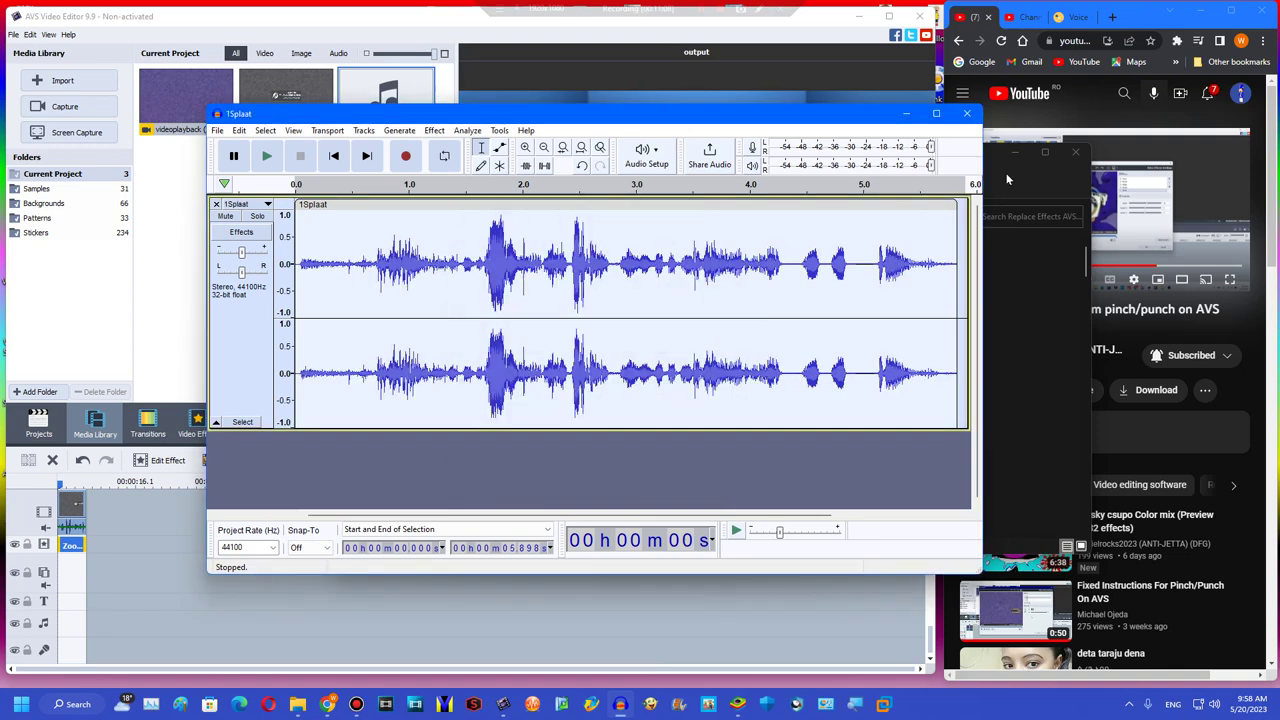
- Add two more copies of the 1Splaat file from the folder as new tracks in the Audacity project
left_click(1006, 178)
left_click_drag(550, 266, 286, 467)
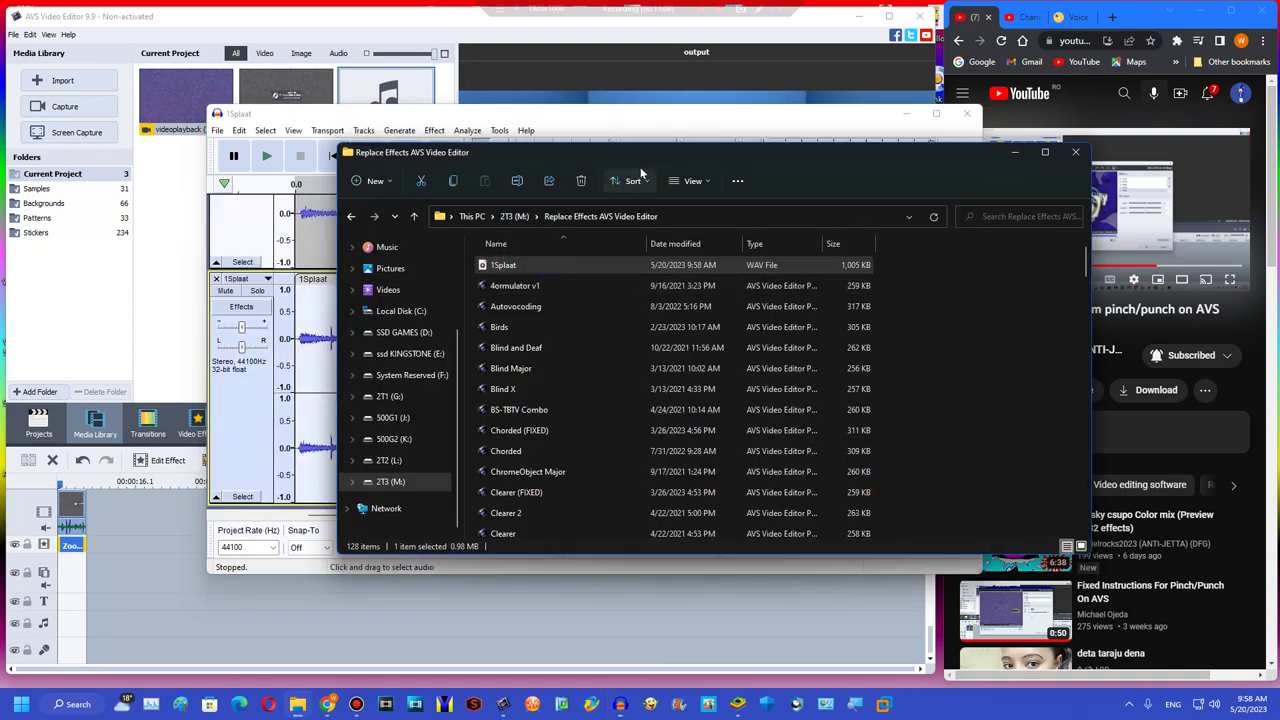
left_click_drag(631, 152, 913, 153)
left_click_drag(776, 272, 508, 397)
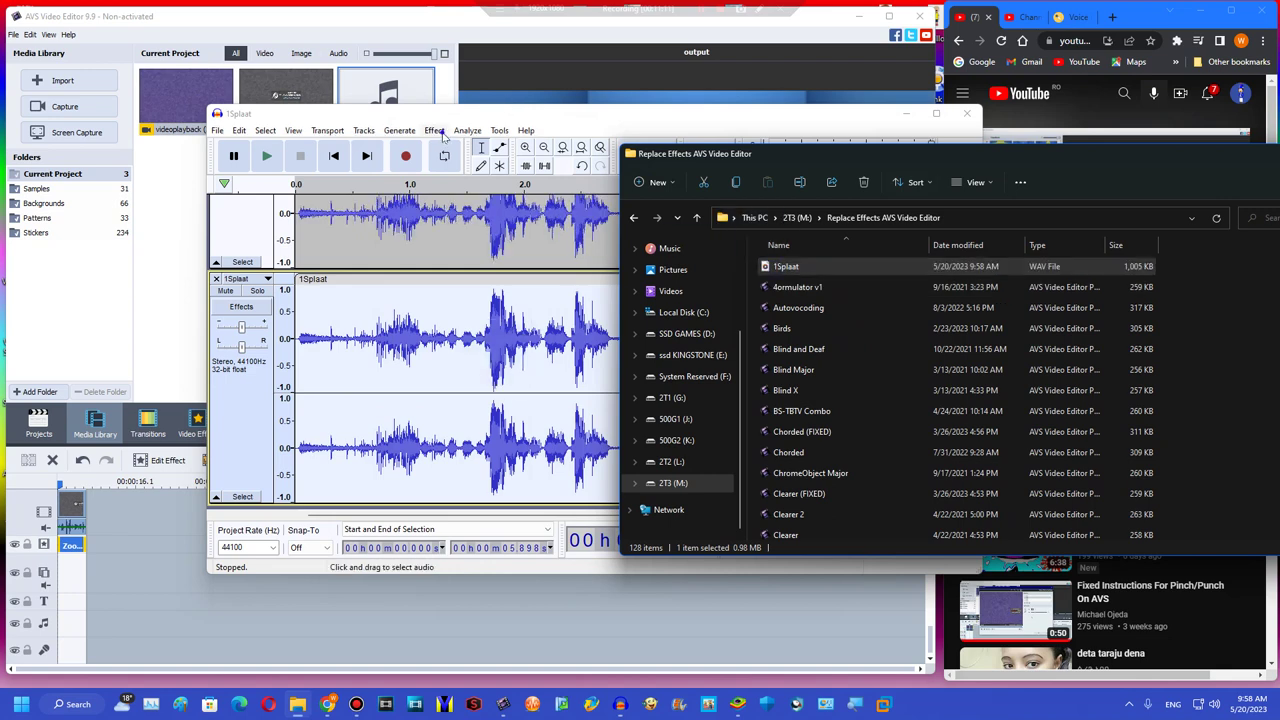
- Apply the Change Pitch effect to the lowest 1Splaat track
left_click(434, 130)
mouse_move(518, 97)
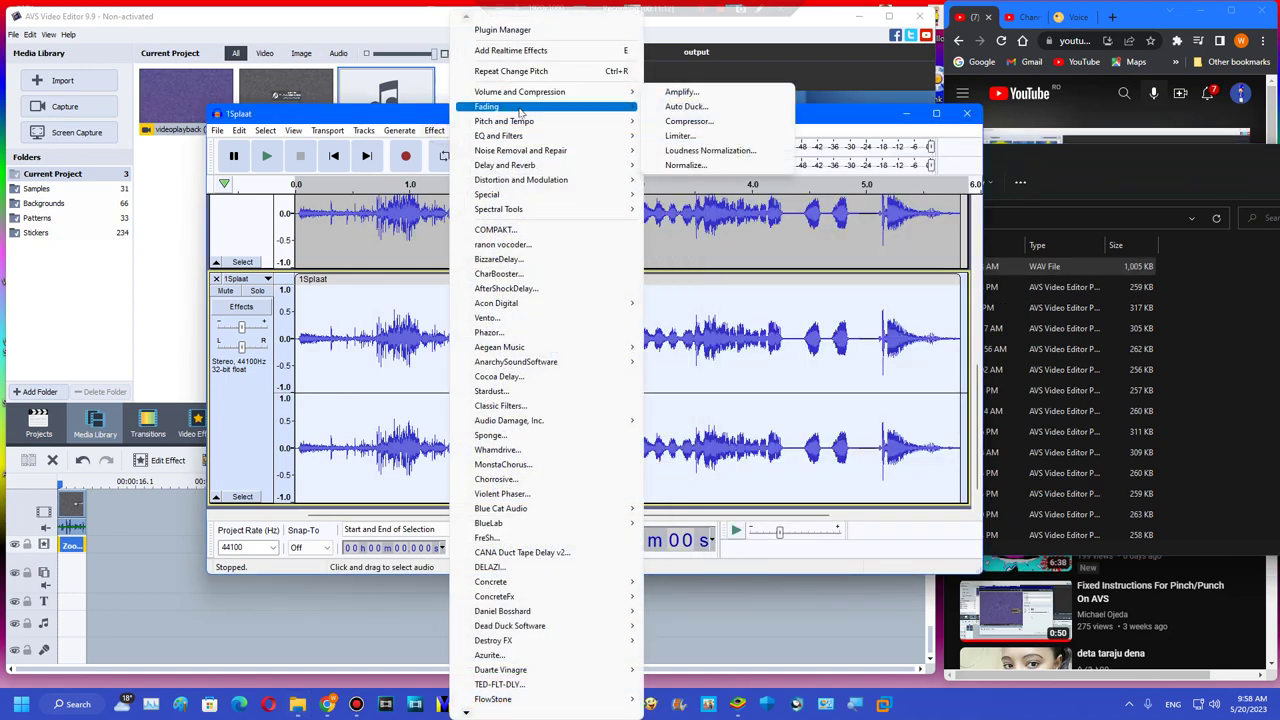
mouse_move(600, 121)
left_click(692, 121)
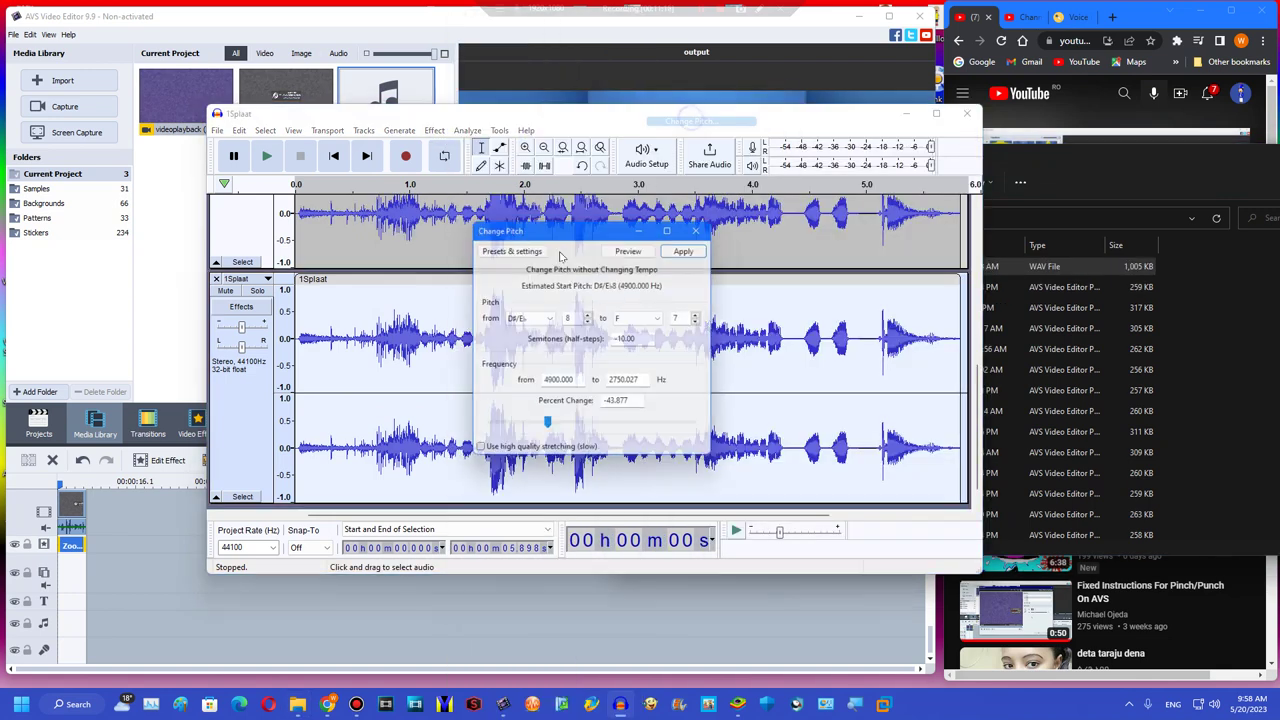
left_click(689, 249)
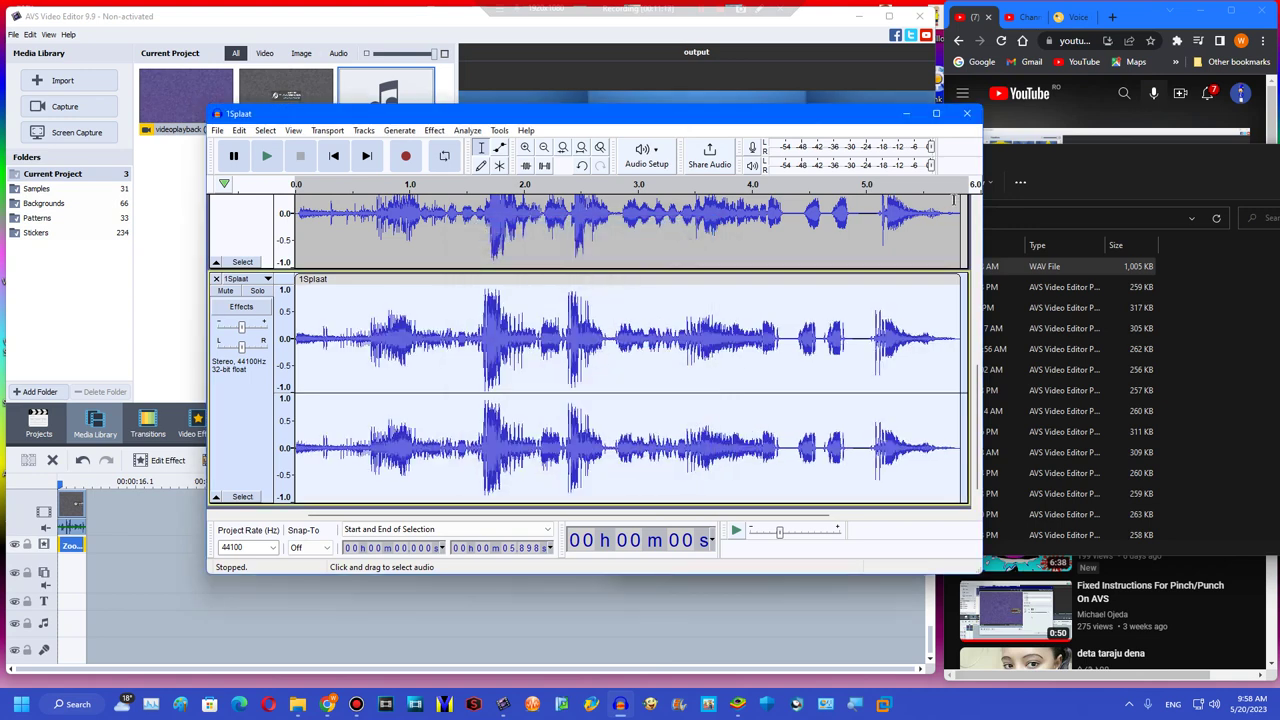
- Raise the middle 1Splaat track's pitch by 14 semitones and play a short stretch of the mix
left_click_drag(962, 228, 84, 174)
scroll(866, 317, "up", 5)
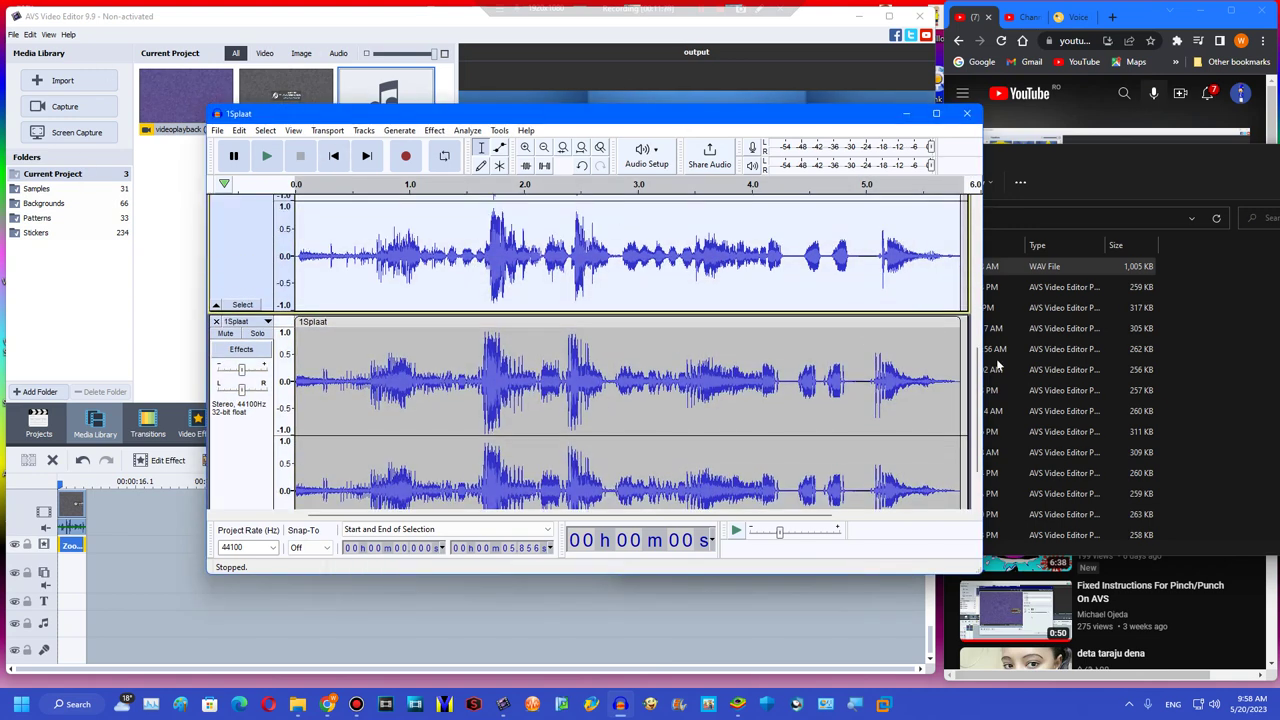
left_click(434, 130)
mouse_move(505, 121)
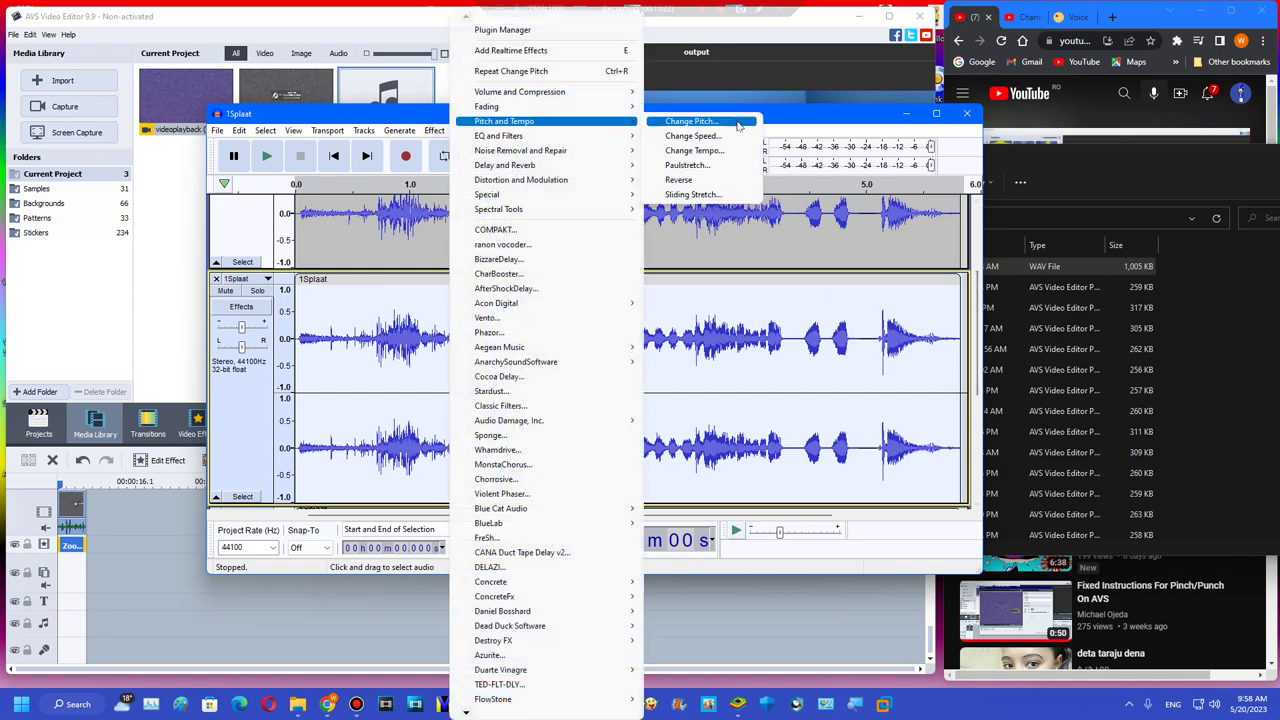
left_click(700, 121)
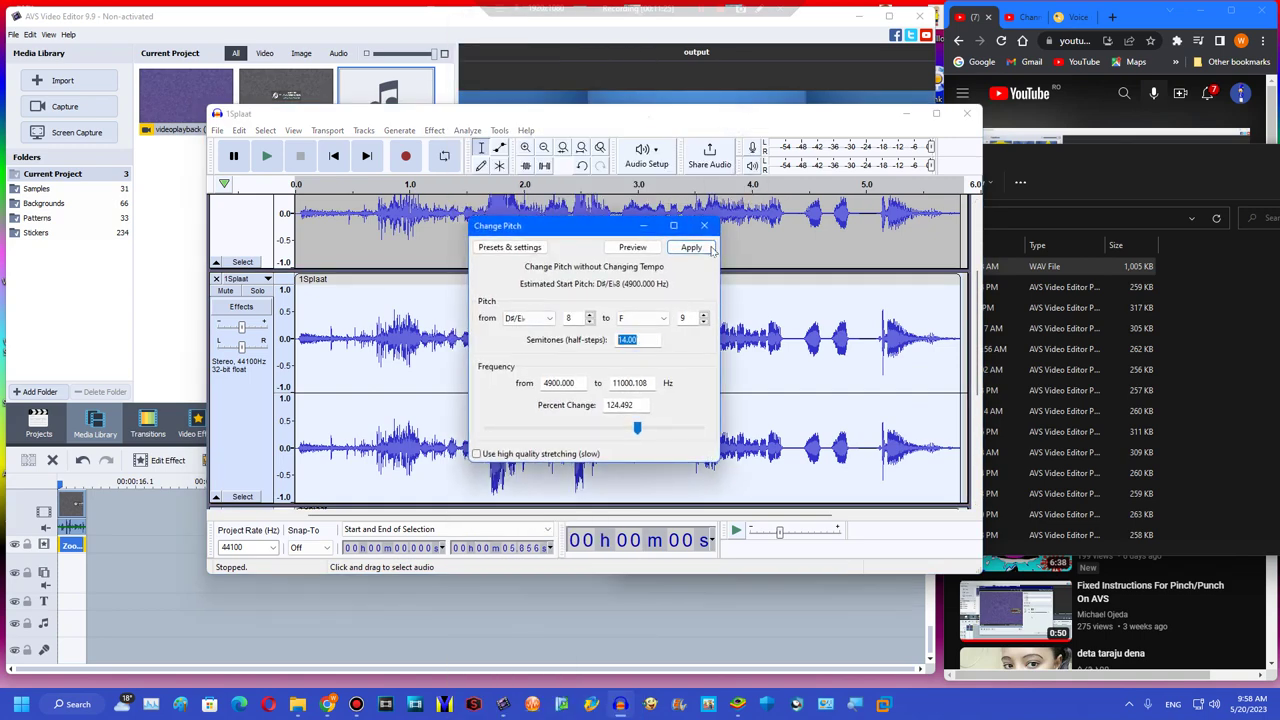
left_click(703, 246)
left_click(266, 155)
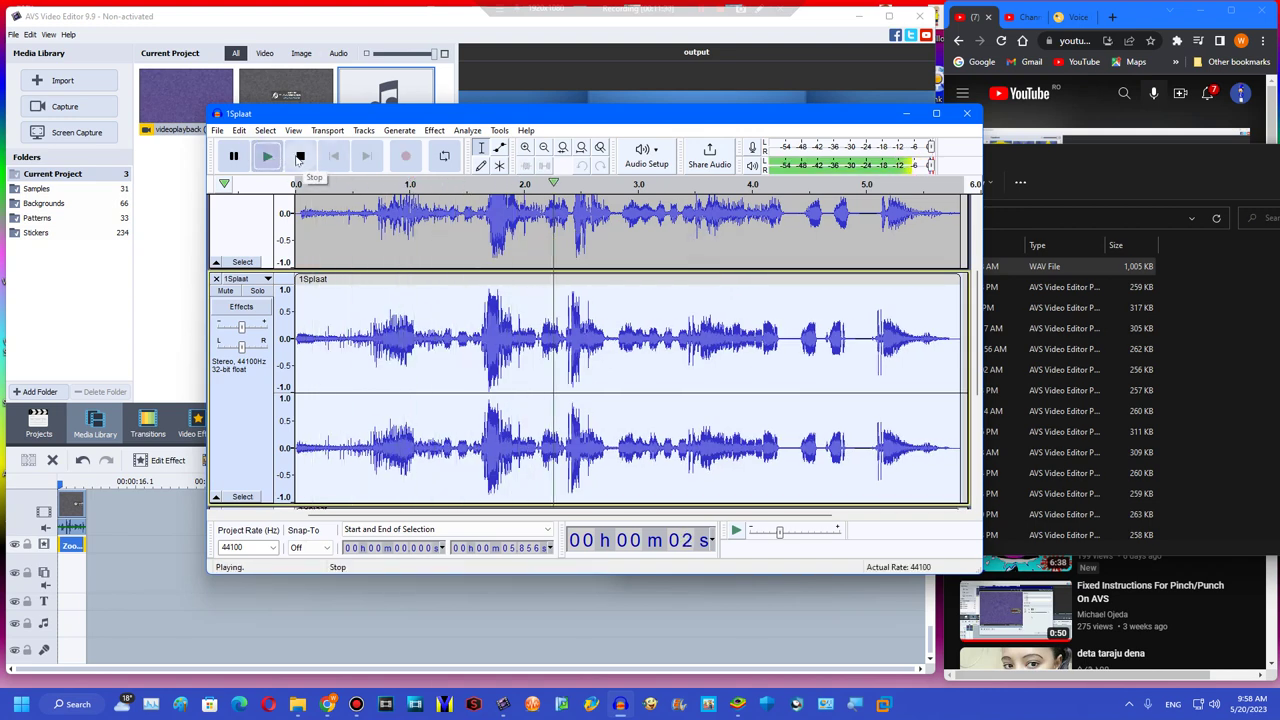
left_click(299, 156)
- Export the mix as a signed 16-bit WAV named G Major 74 in My User Videos v2 and close Audacity without saving the project
left_click(217, 130)
mouse_move(300, 231)
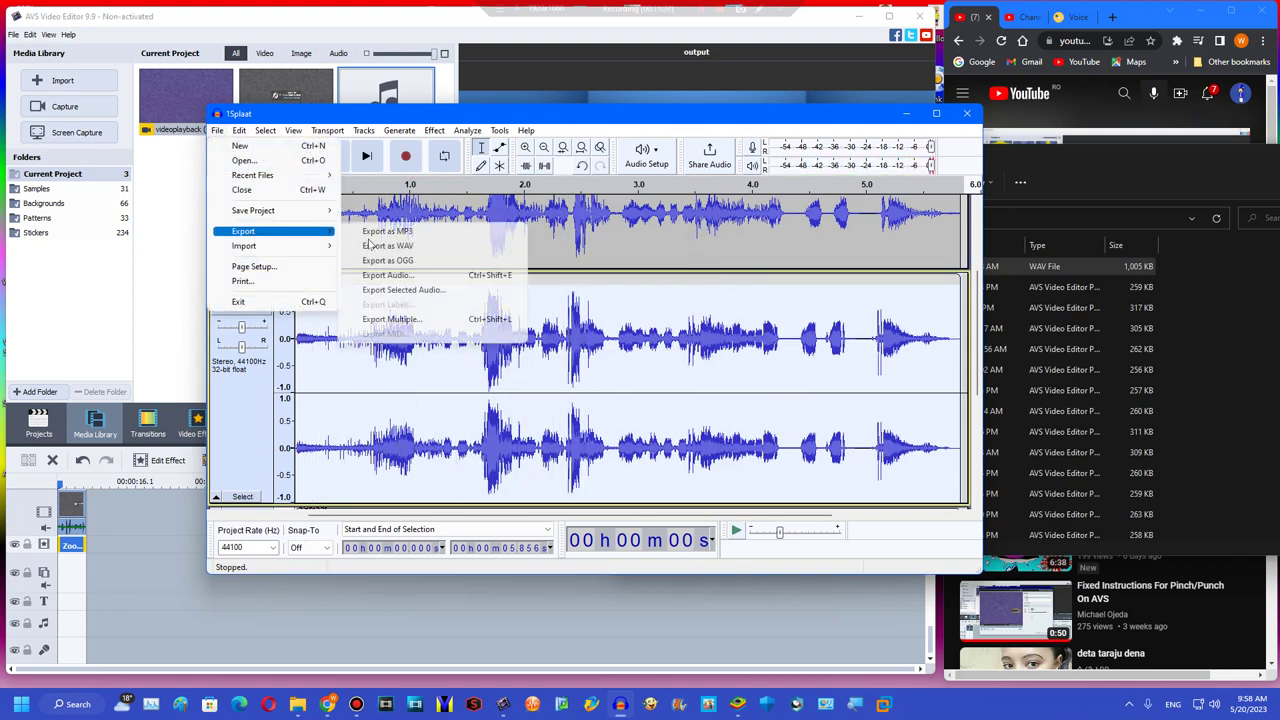
left_click(385, 246)
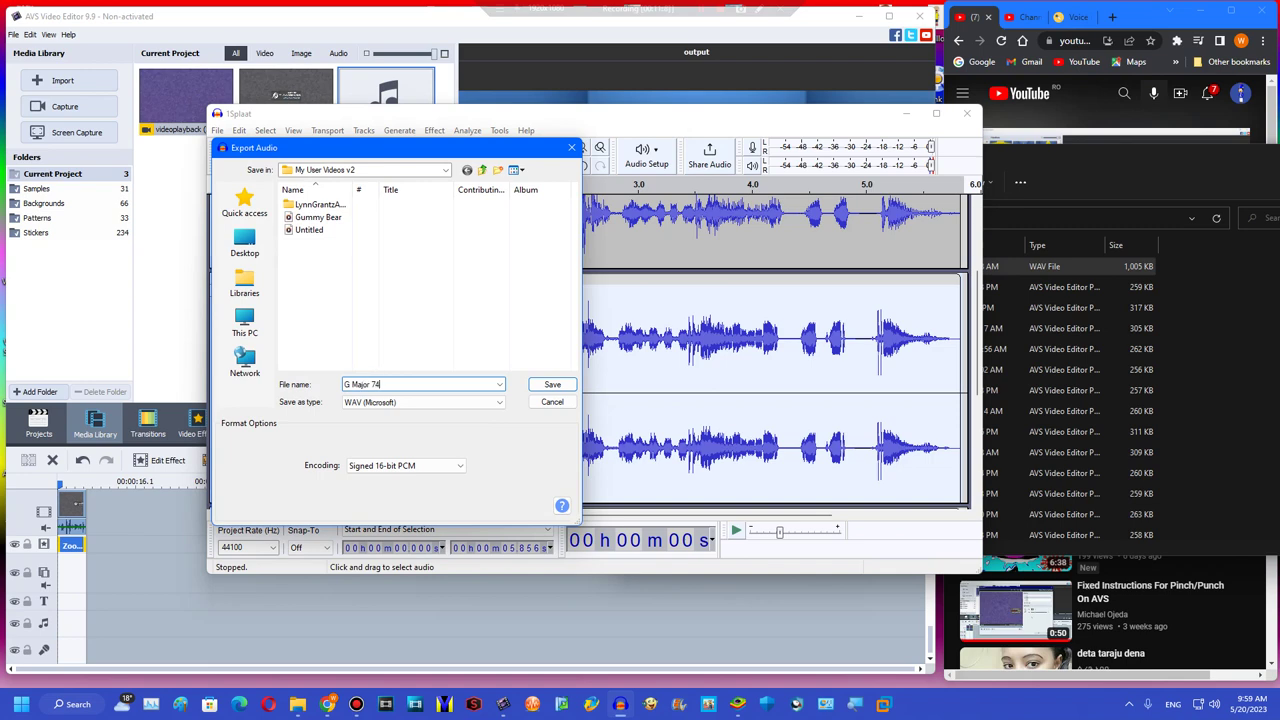
type("G Major 74")
key("Return")
left_click(623, 372)
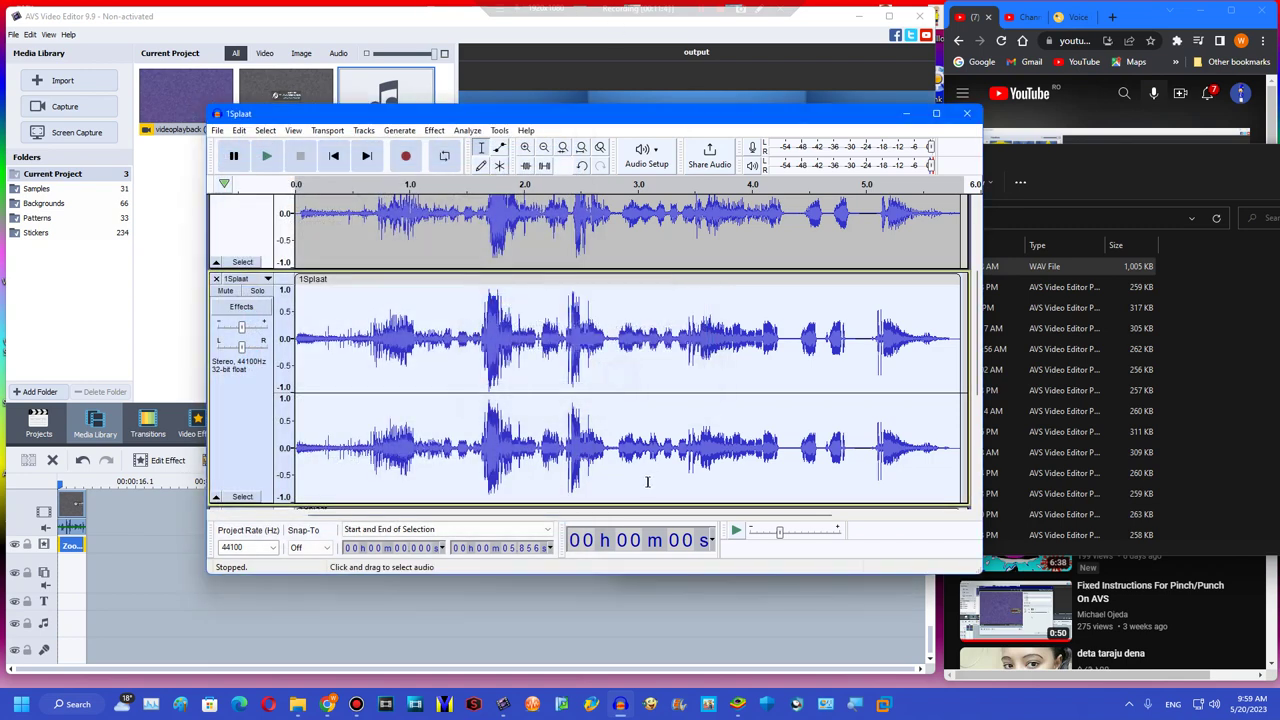
left_click(966, 113)
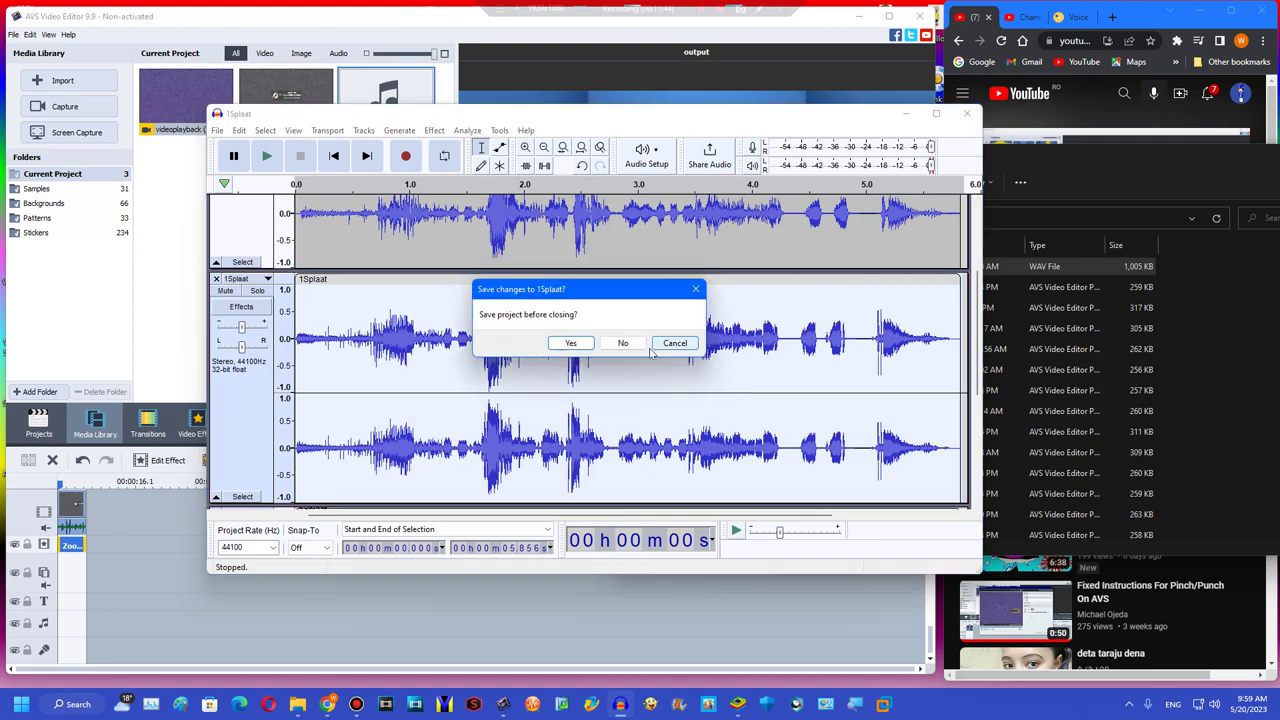
left_click(624, 344)
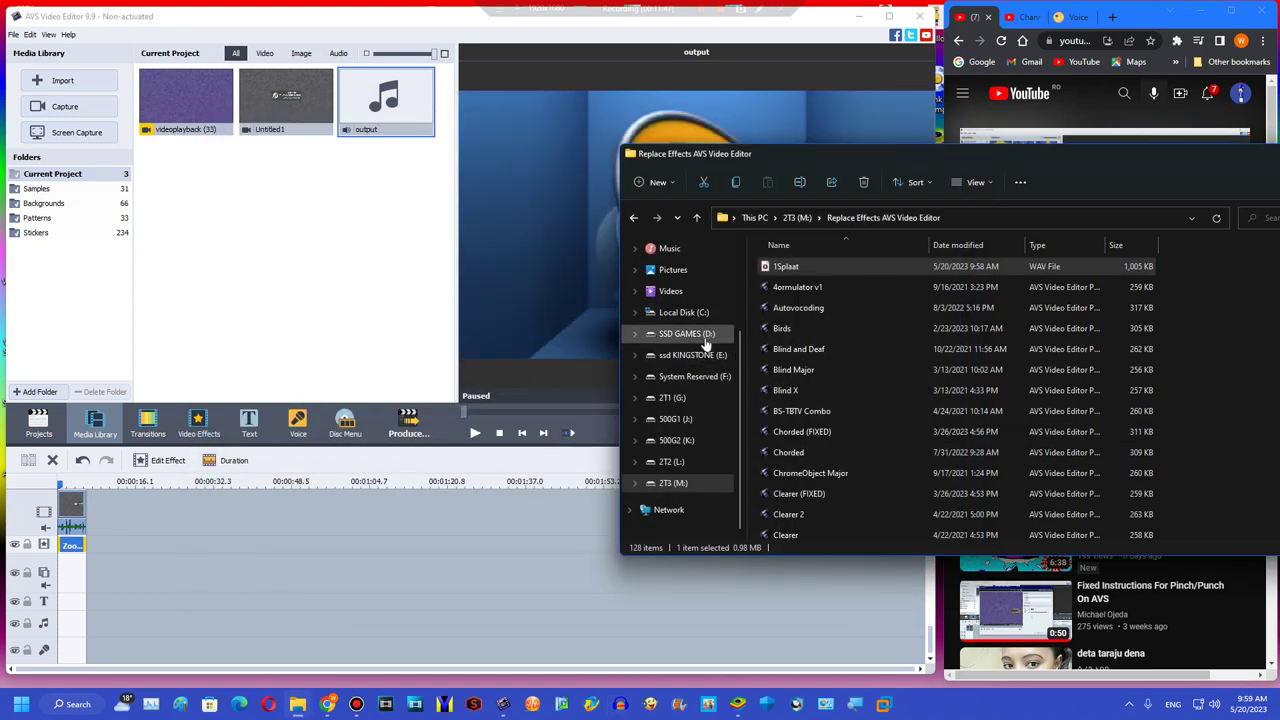
- Open My User Videos v2 on drive L: and add the G Major 74 file to the start of the audio track
left_click(672, 398)
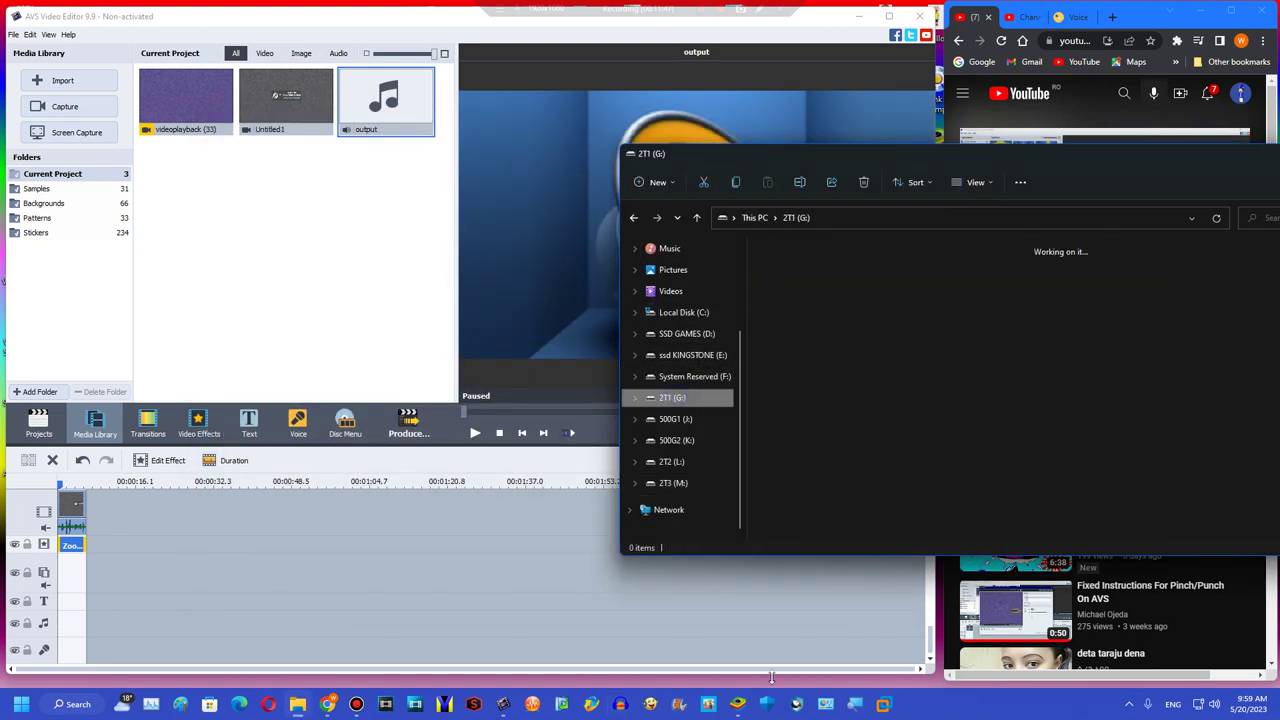
left_click(672, 461)
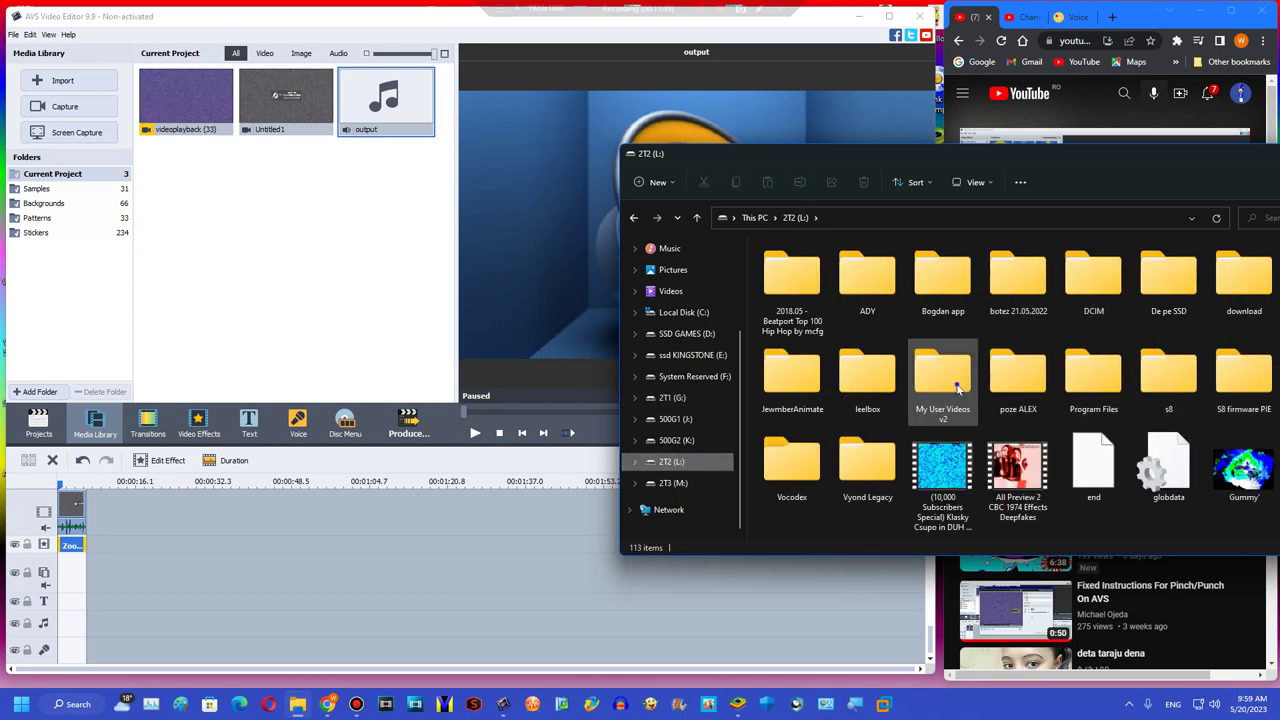
double_click(957, 388)
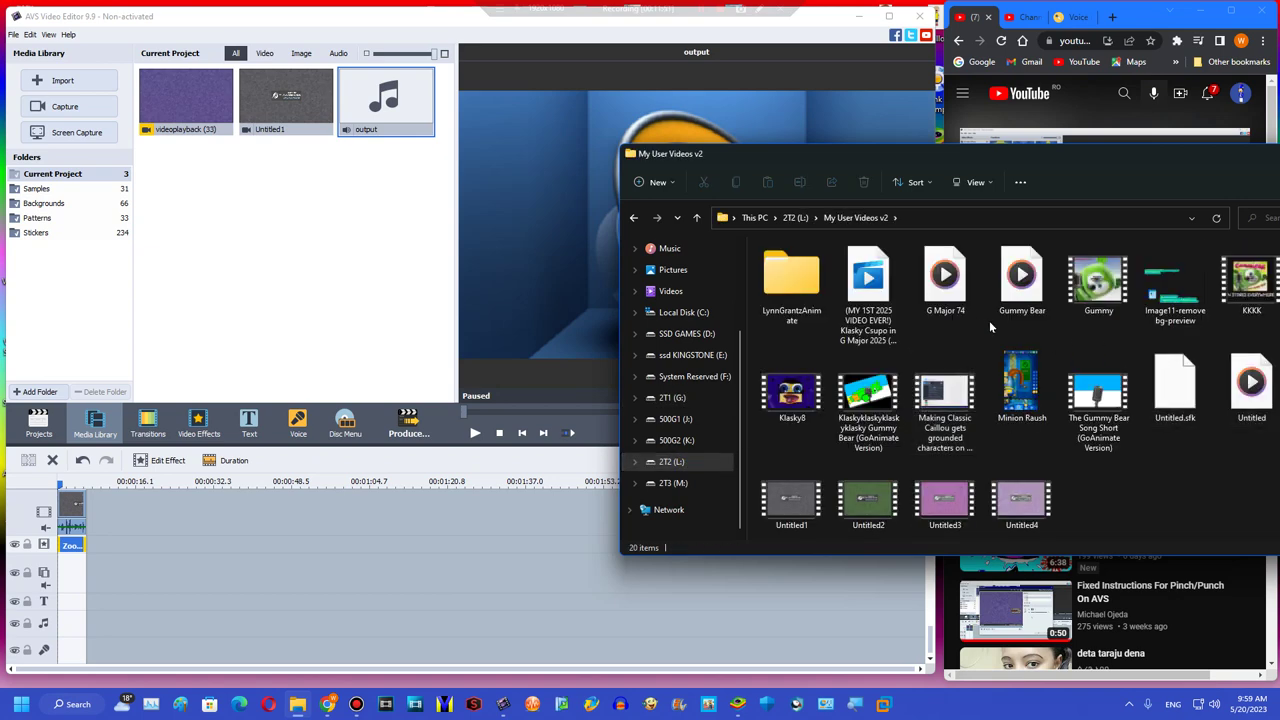
left_click_drag(945, 285, 70, 625)
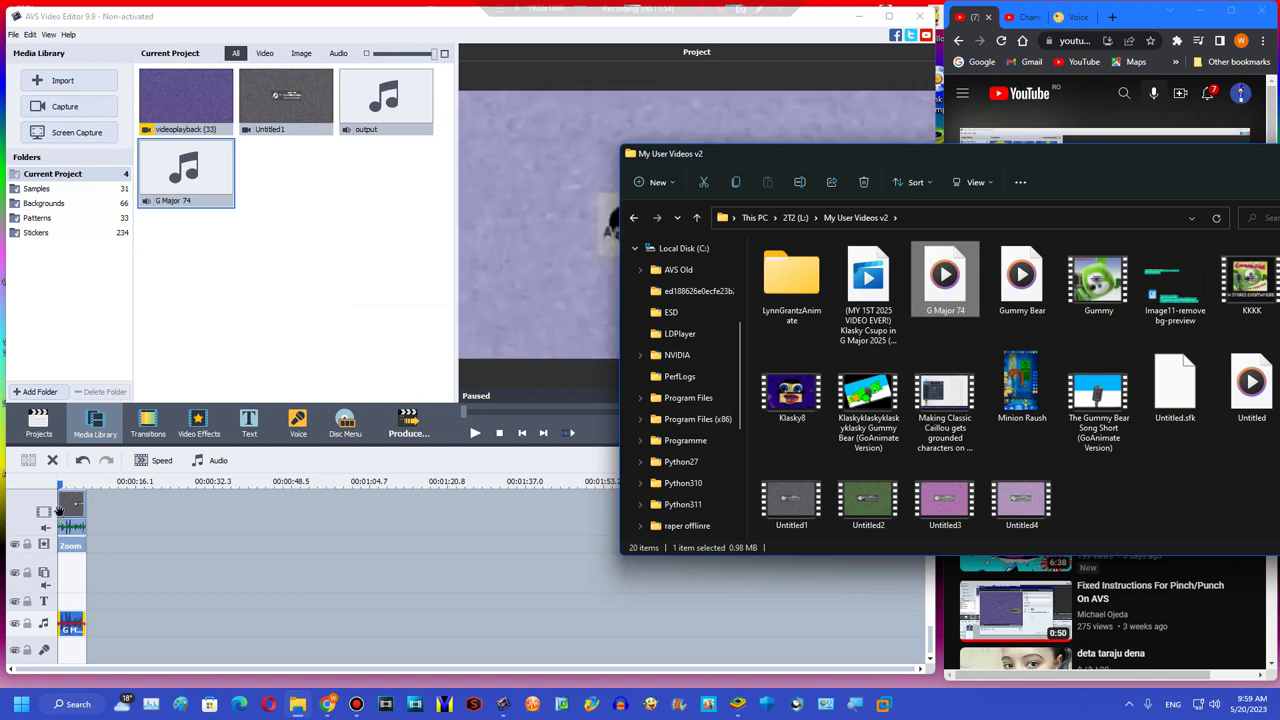
- Render the project as a WMV file named Untitled5 in the My User Videos v2 folder
right_click(84, 503)
left_click(130, 408)
left_click(391, 433)
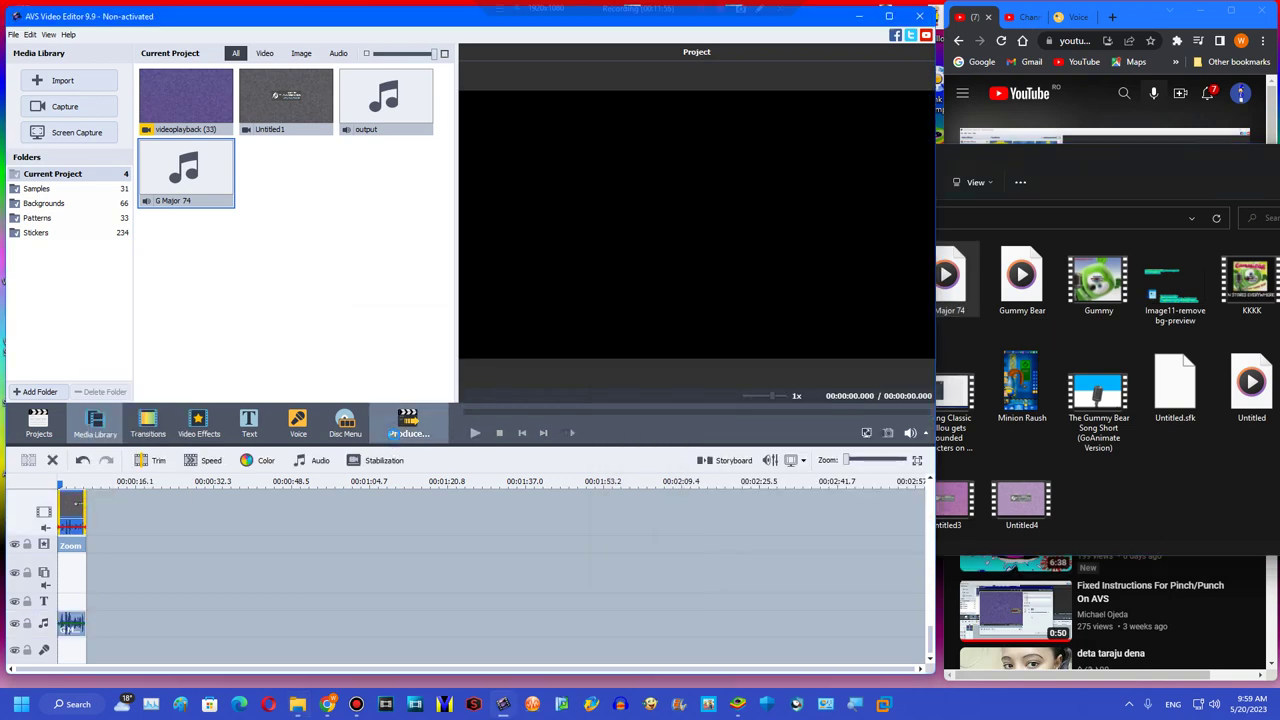
left_click(1191, 138)
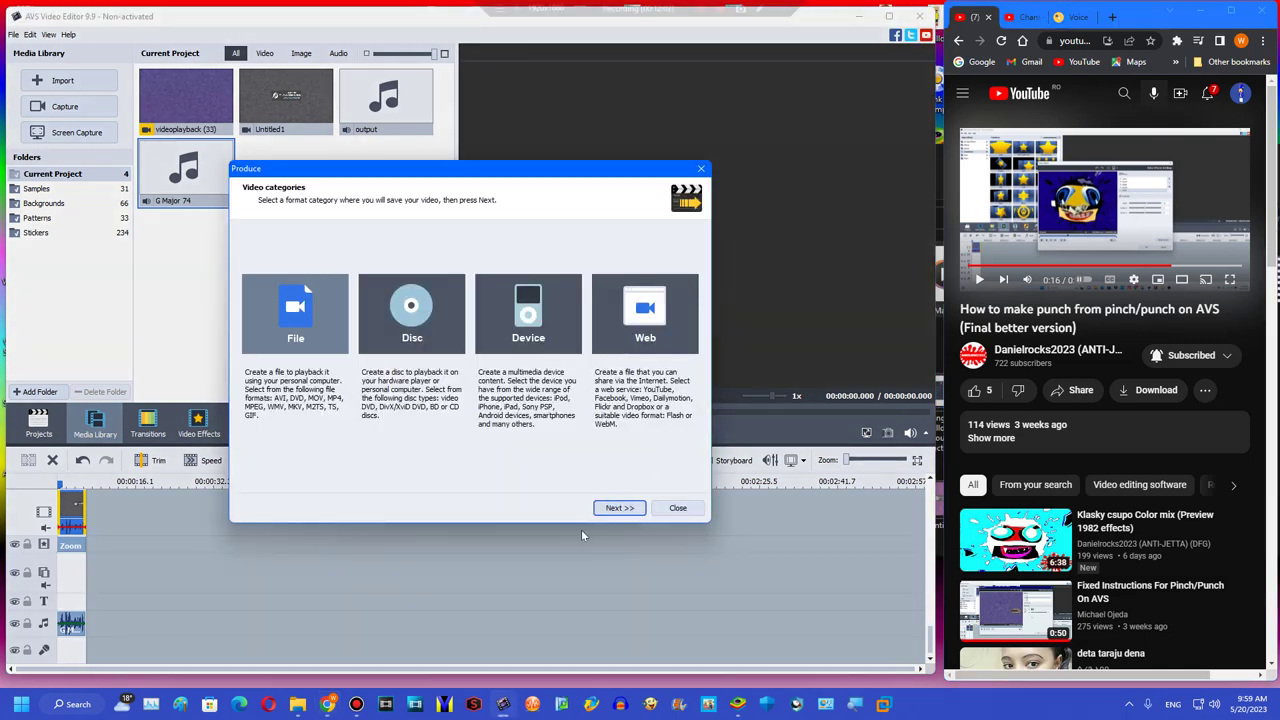
left_click(619, 508)
left_click(619, 508)
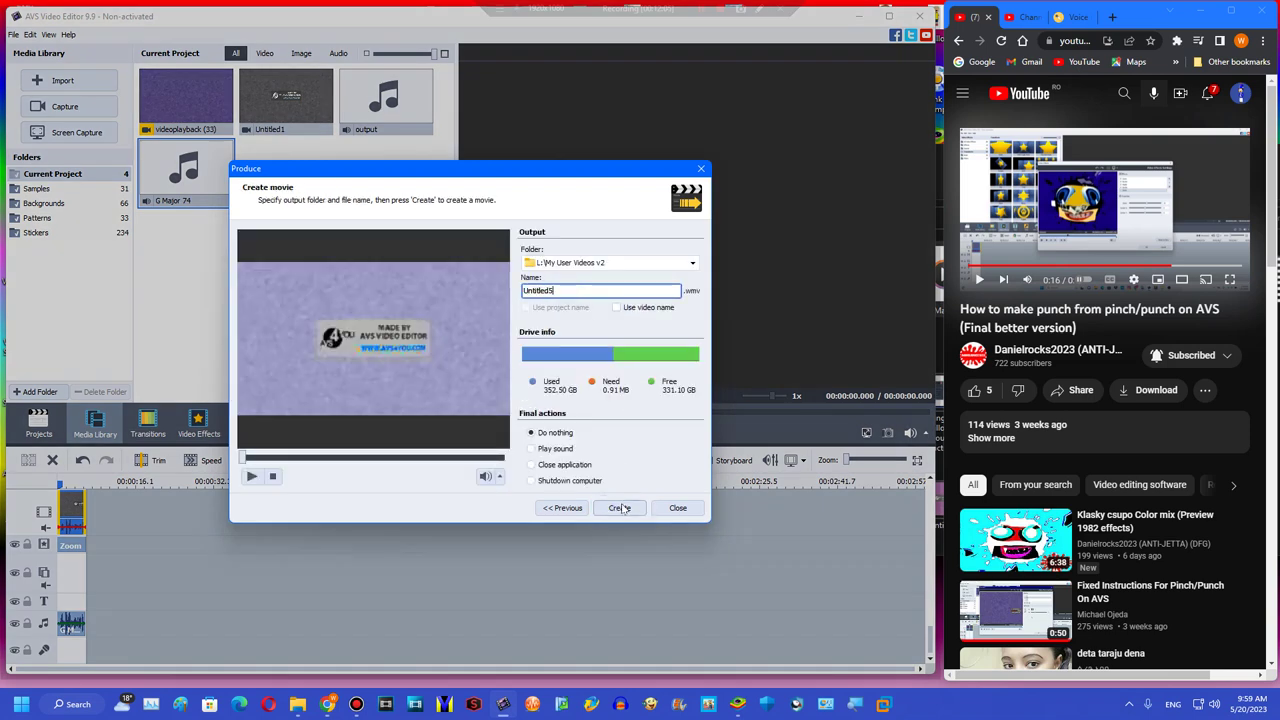
left_click(440, 418)
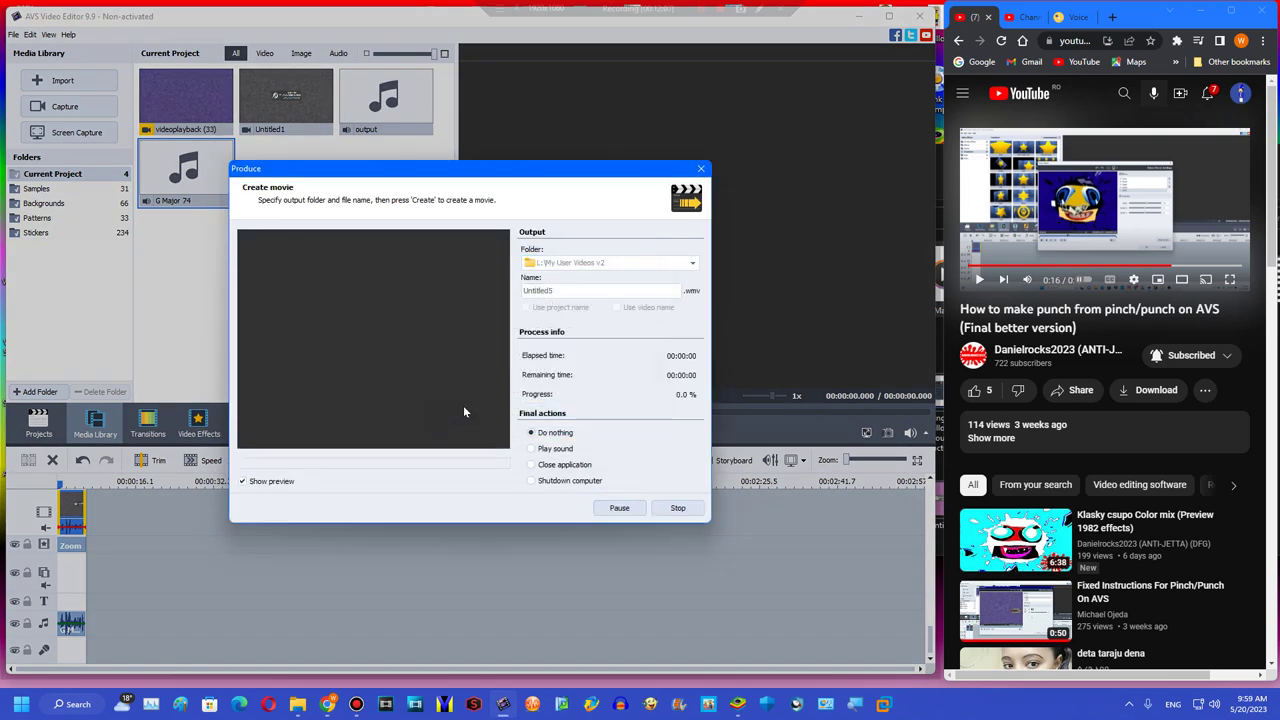
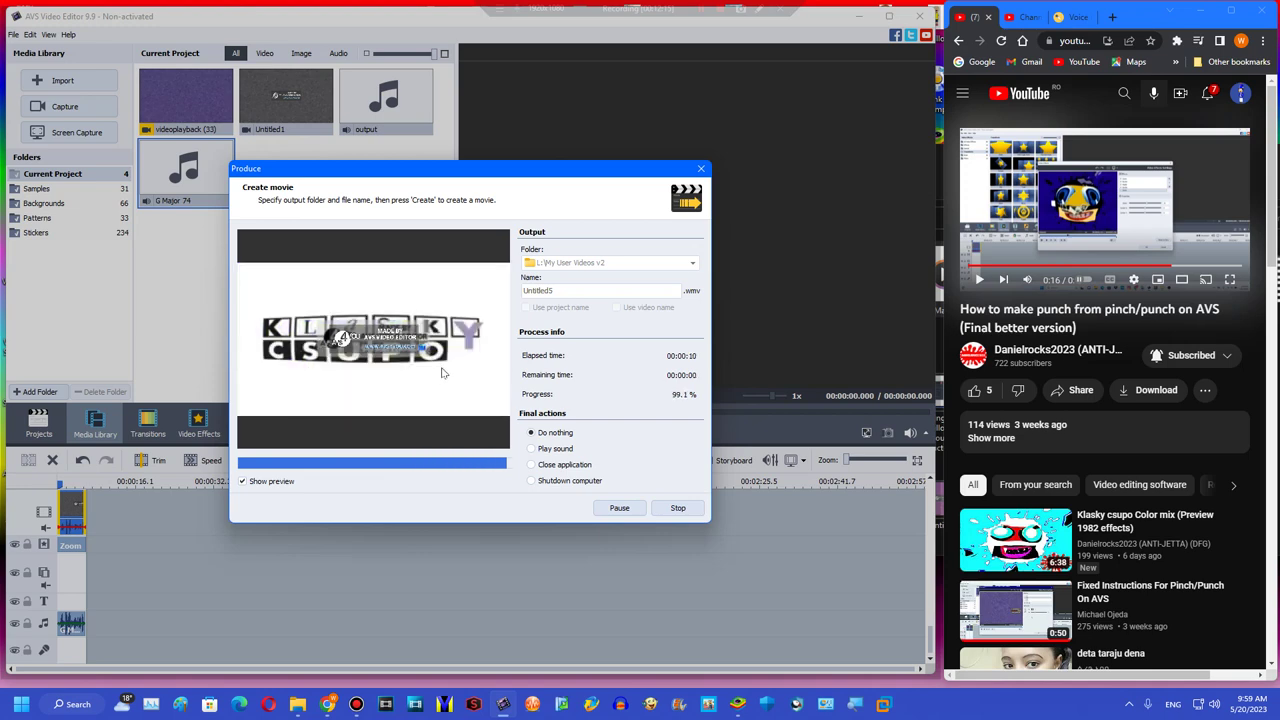
left_click(438, 369)
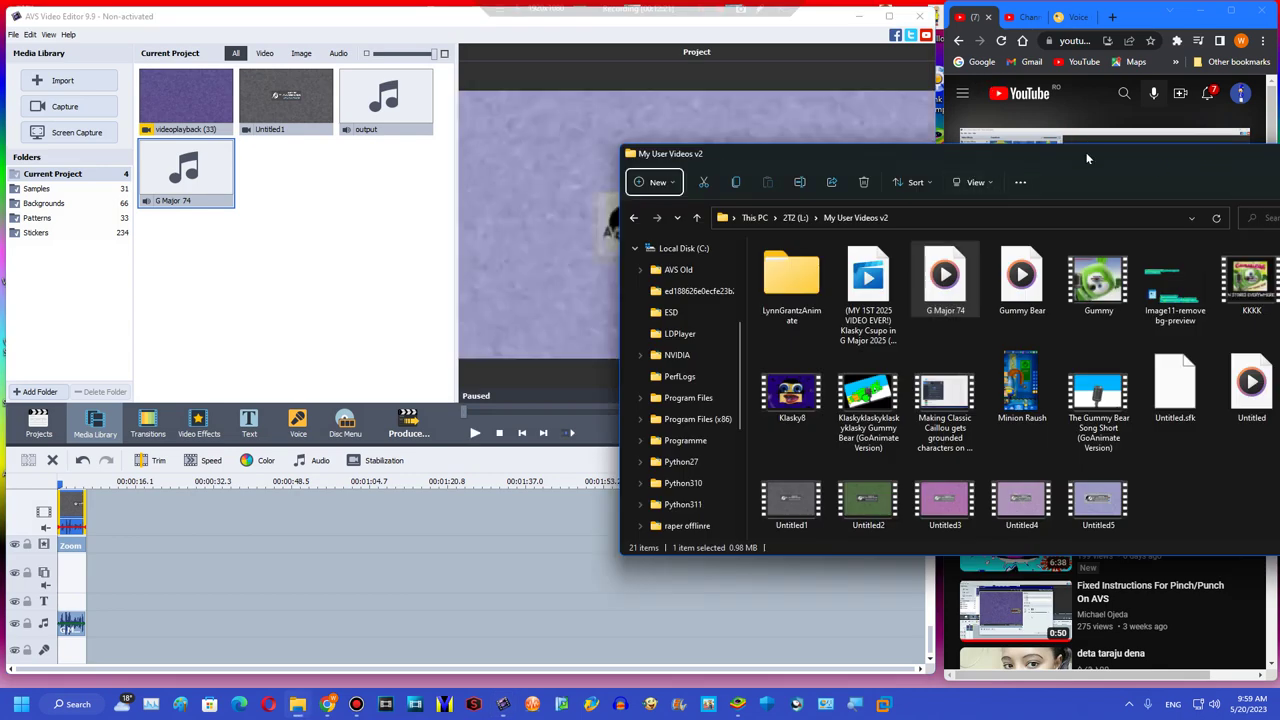
- Minimize the folder window and replace the old timeline contents with the videoplayback (33) clip
left_click_drag(1088, 158, 851, 175)
left_click(1061, 172)
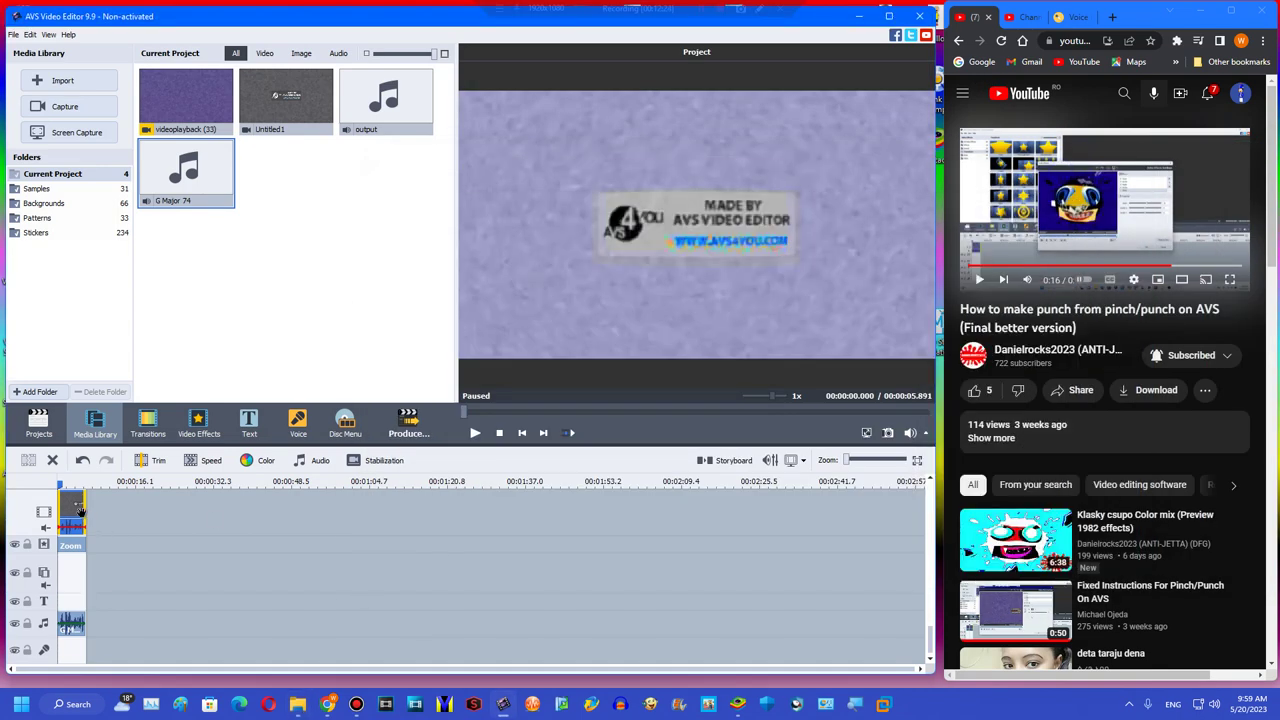
left_click(53, 461)
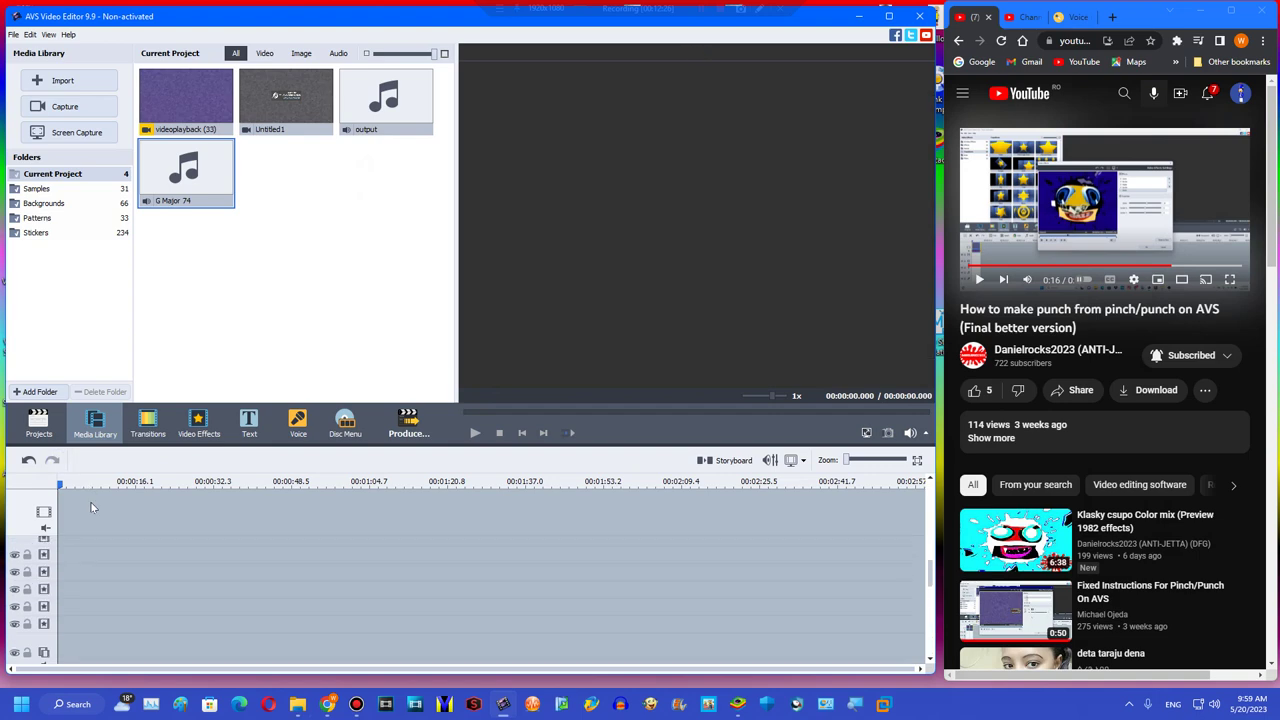
left_click_drag(188, 110, 74, 514)
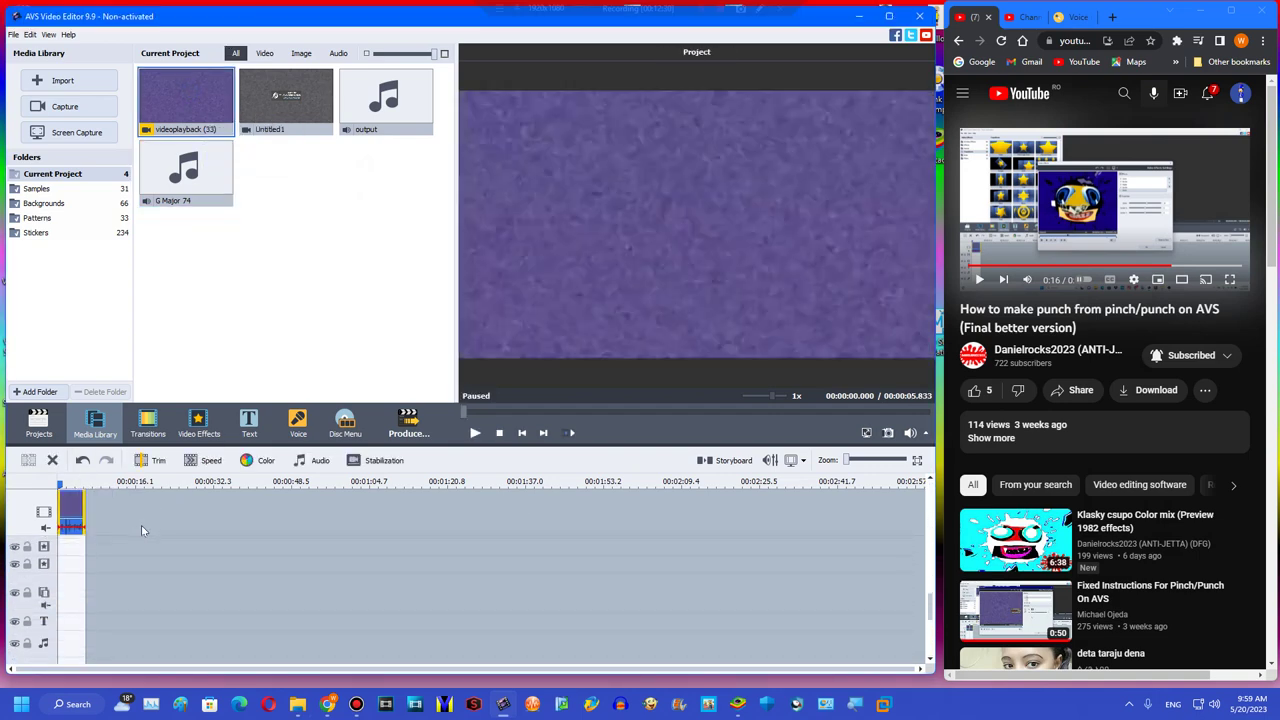
- Add the Sepia effect below the videoplayback (33) clip and shorten it to the clip's length
left_click(198, 425)
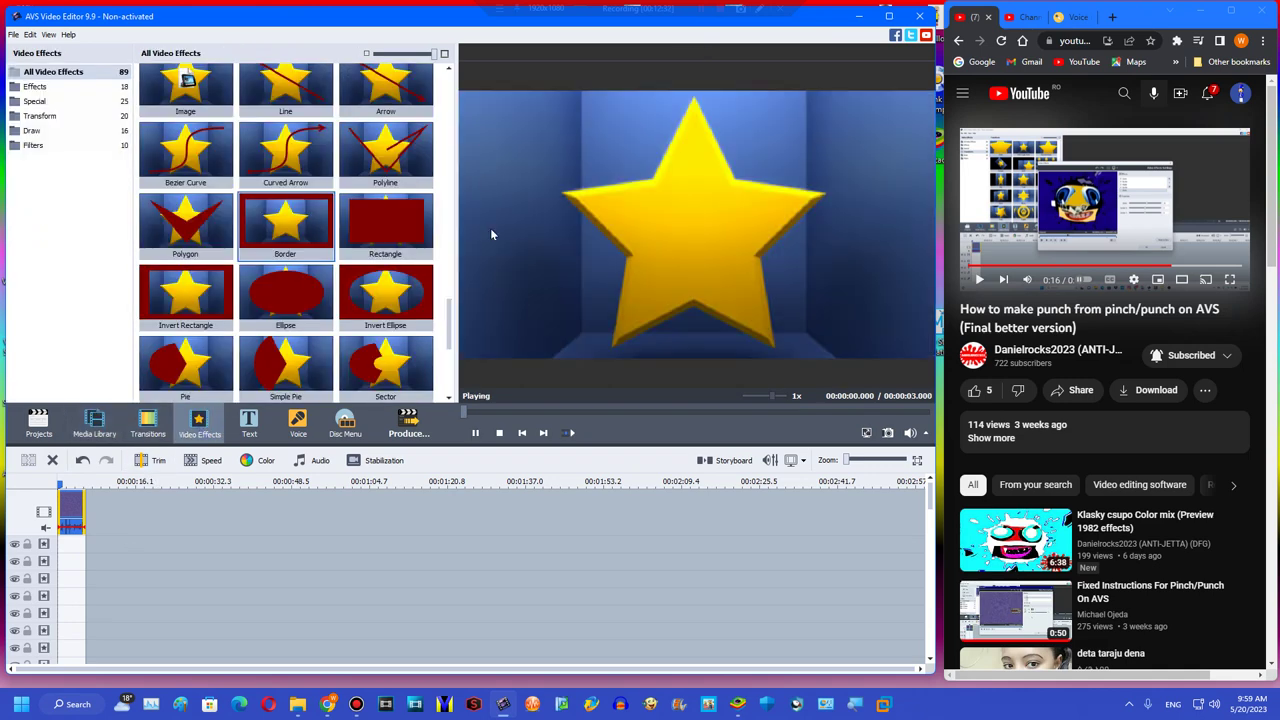
scroll(443, 101, "up", 3)
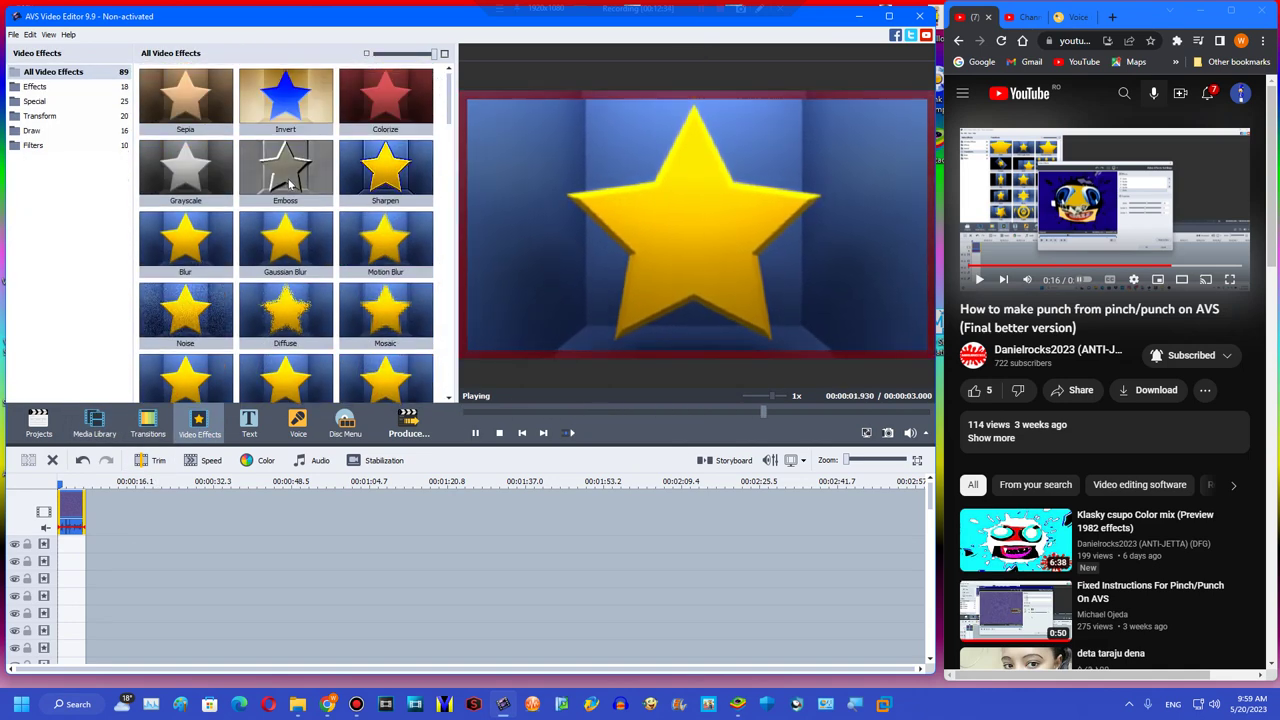
left_click_drag(185, 100, 110, 560)
left_click_drag(341, 541, 85, 544)
left_click(64, 487)
- Set the Sepia effect to Level 0, Brightness 100, Red 100, Green 0 and Blue 0
double_click(71, 550)
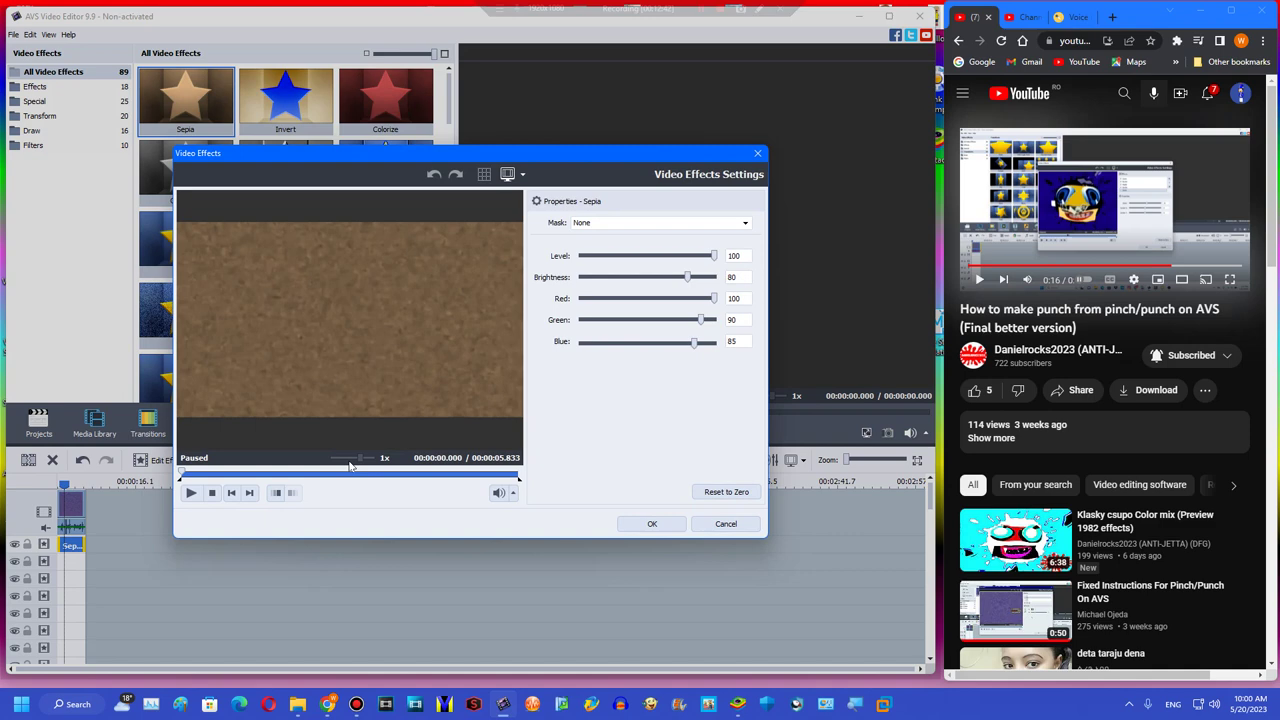
left_click(322, 472)
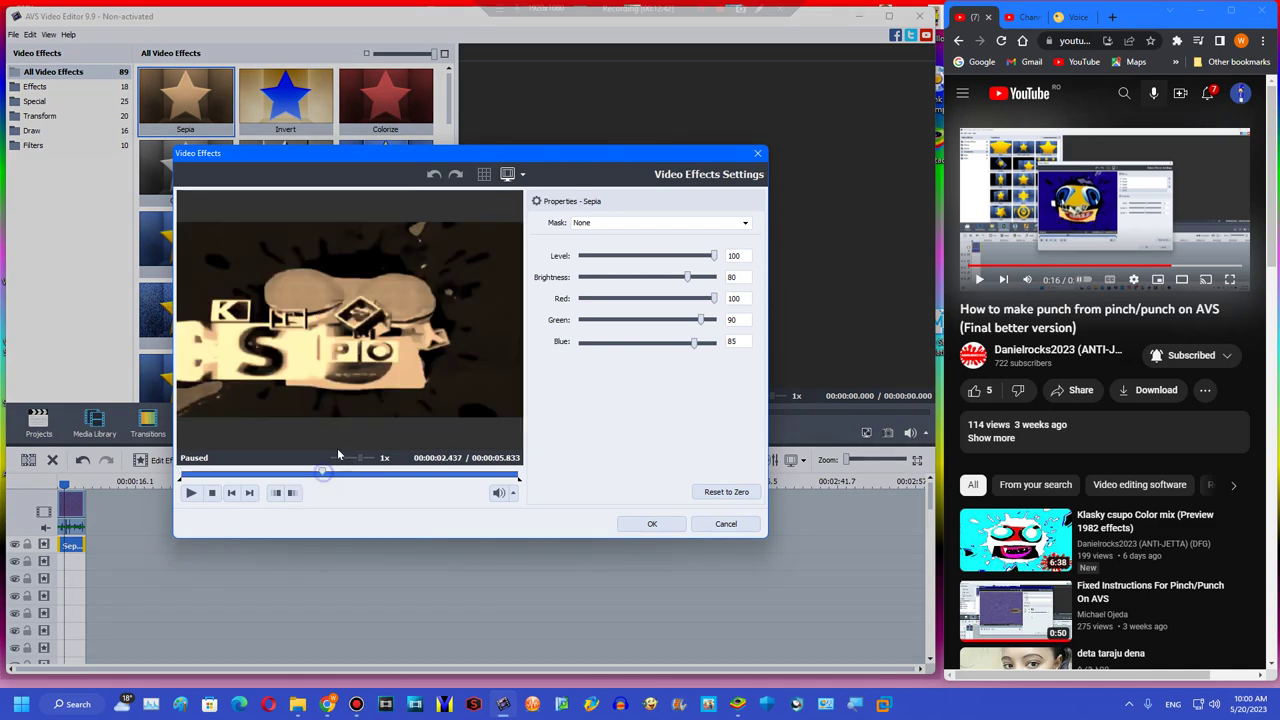
left_click(696, 278)
left_click(710, 322)
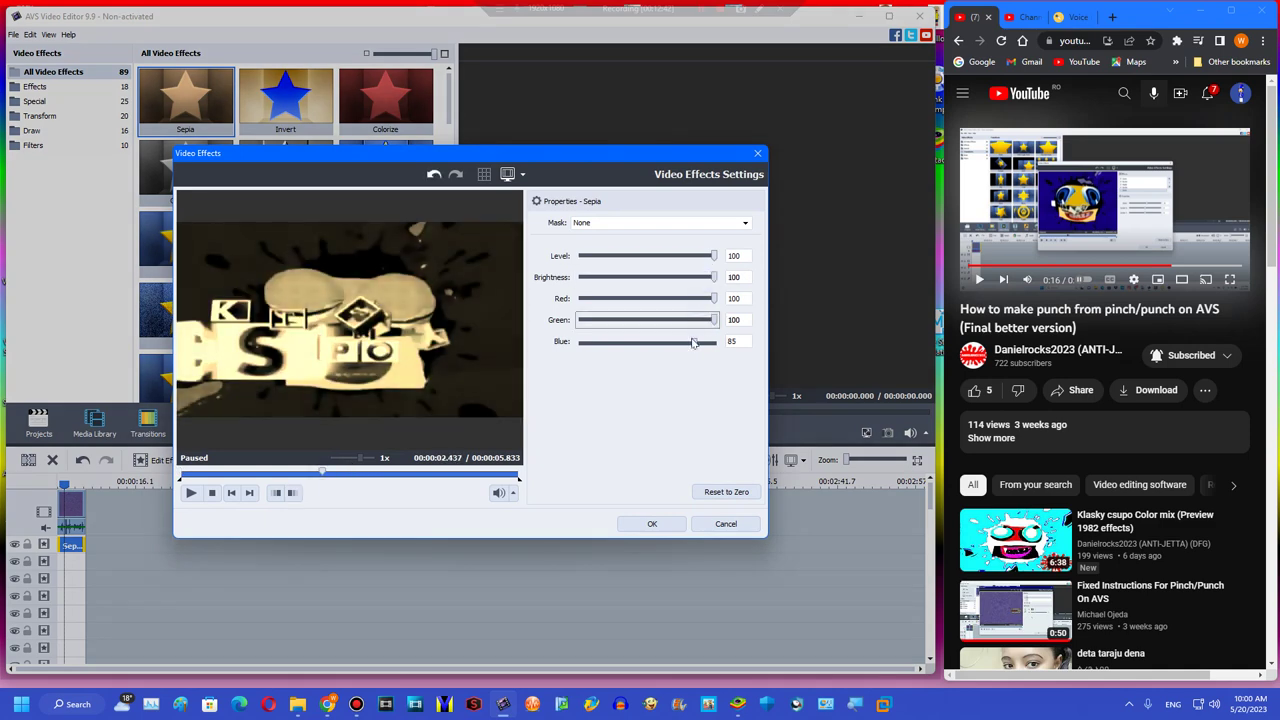
left_click_drag(578, 320, 725, 316)
left_click(580, 256)
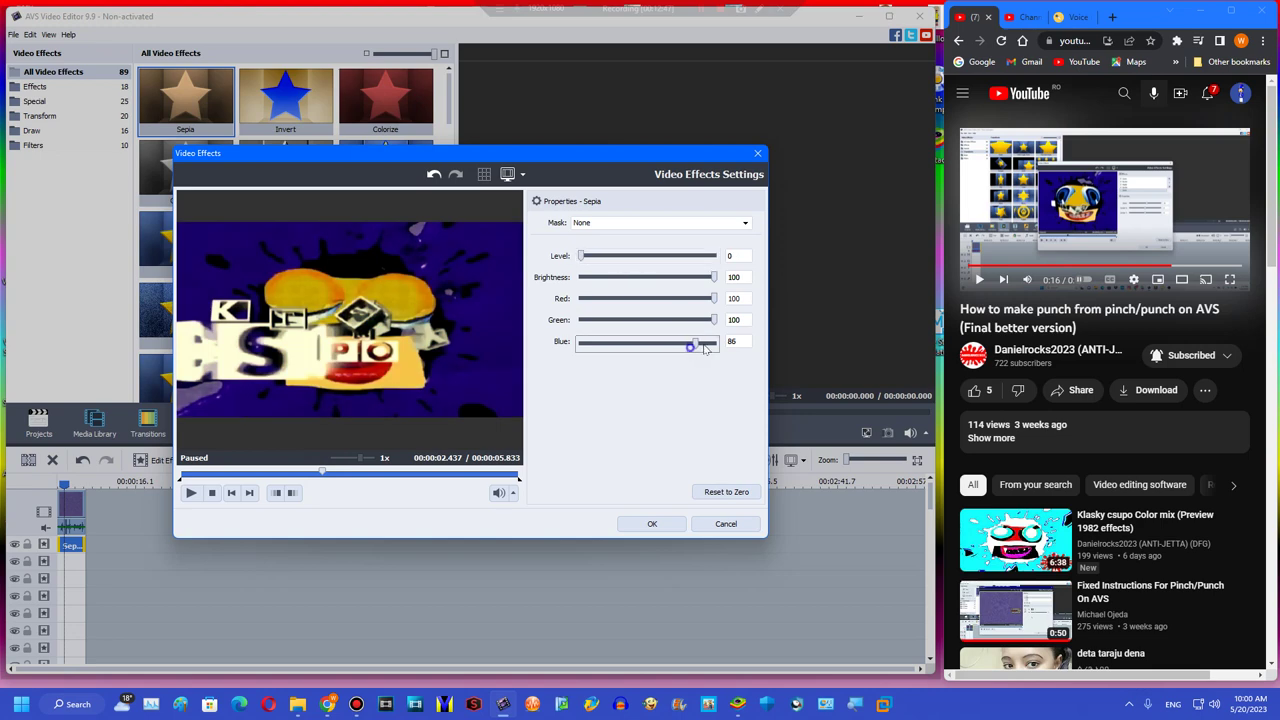
left_click_drag(438, 383, 440, 380)
left_click_drag(600, 298, 519, 350)
left_click_drag(641, 297, 720, 298)
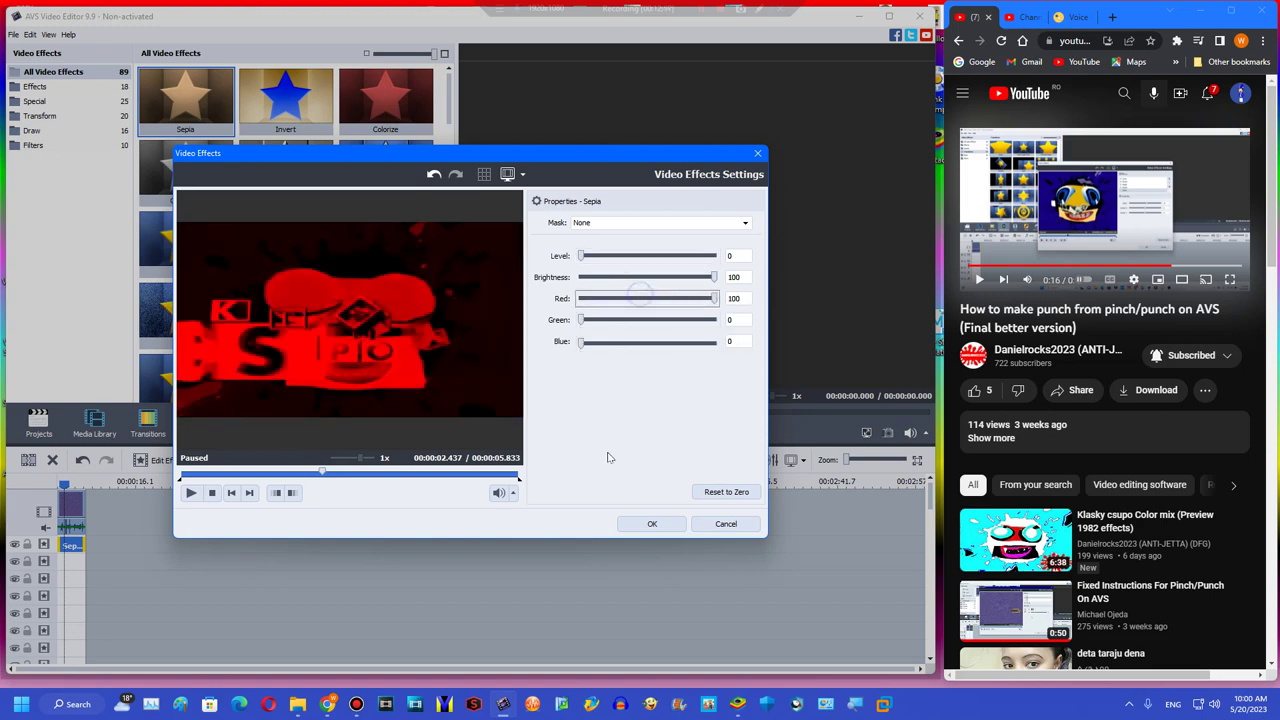
left_click(652, 523)
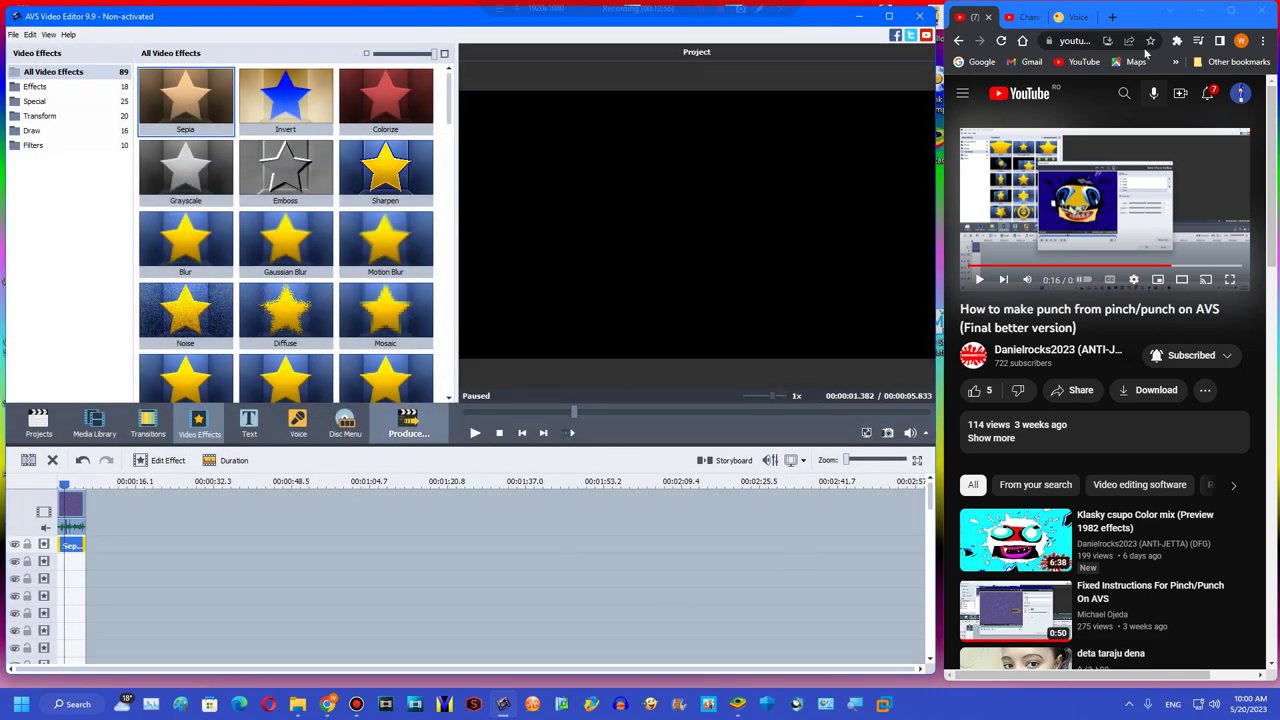
- Search YouTube for "how to make rgb to bgr avs"
left_click(1121, 93)
left_click(1172, 97)
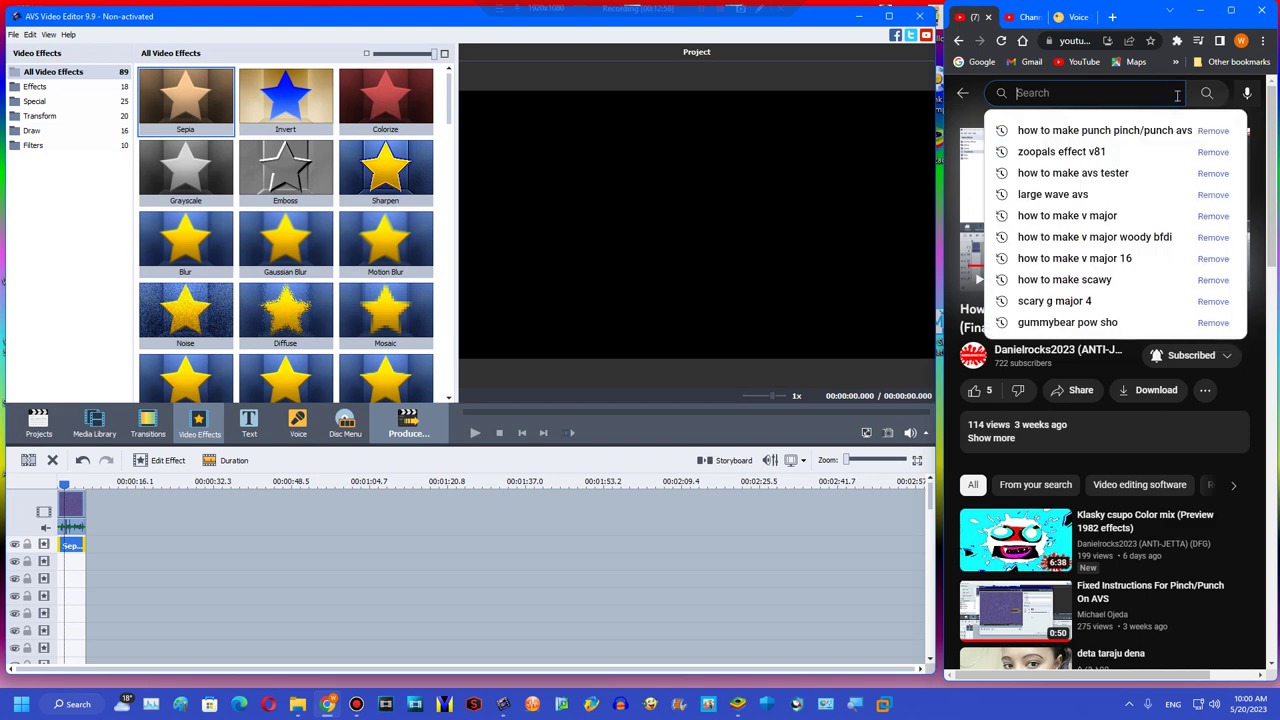
type("how to make rgb")
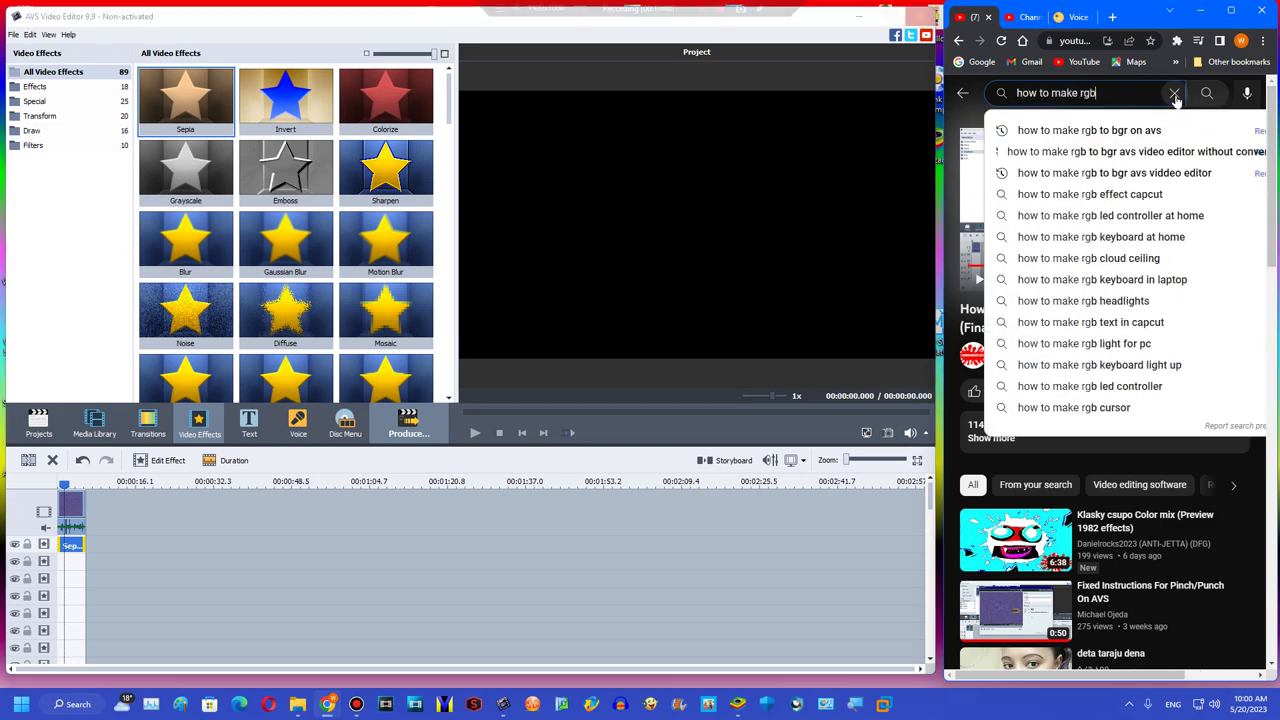
type(" to bgr avs")
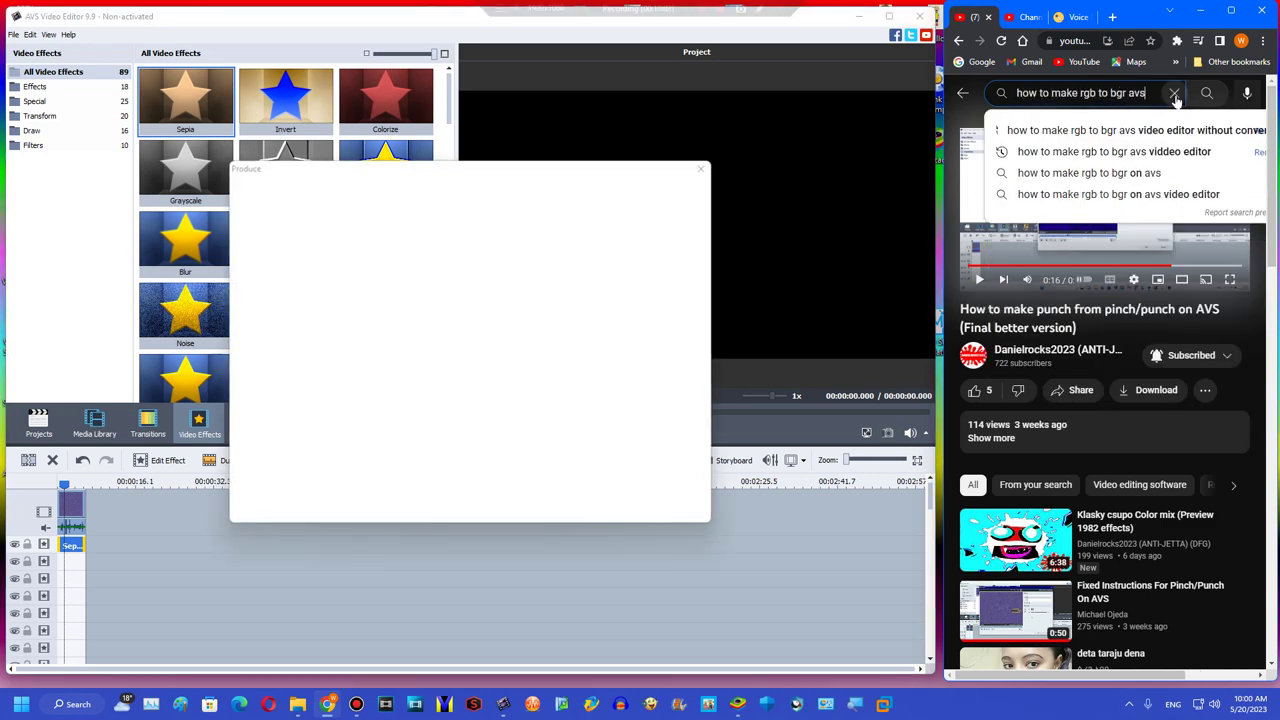
key("Return")
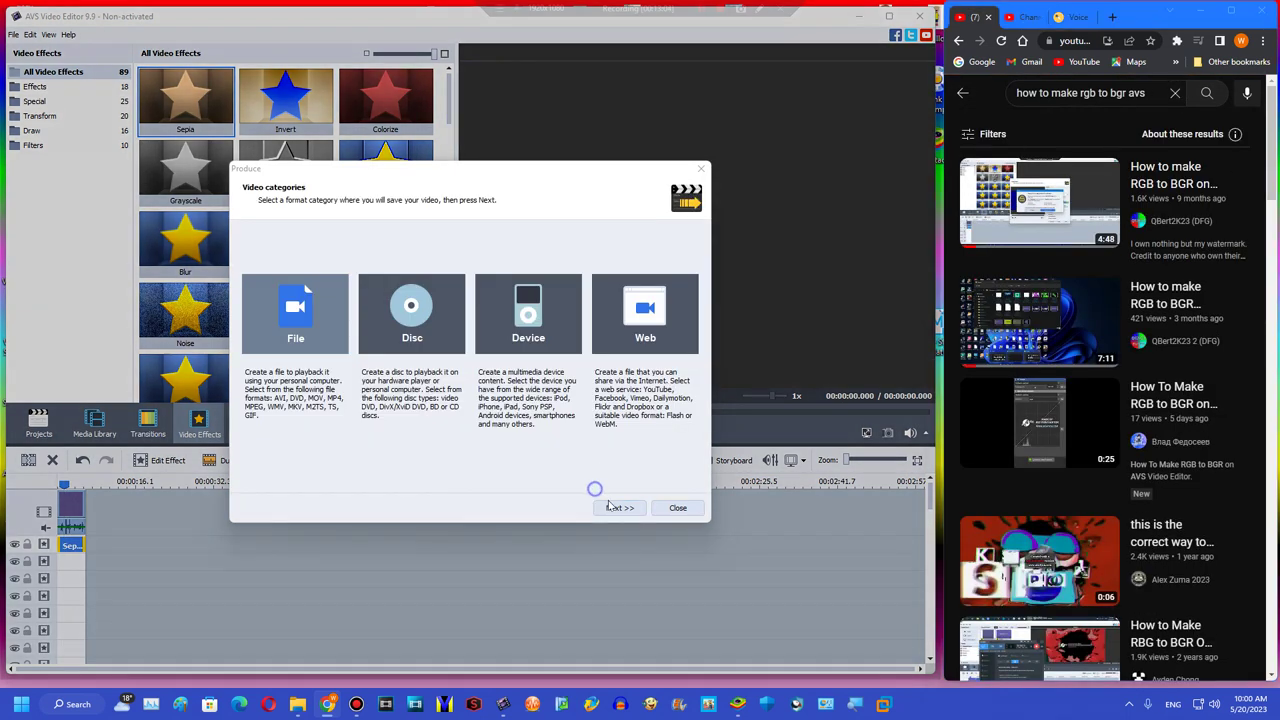
- Render the red version as the WMV file Untitled6 in My User Videos v2 and play the first RGB to BGR tutorial found
left_click(615, 507)
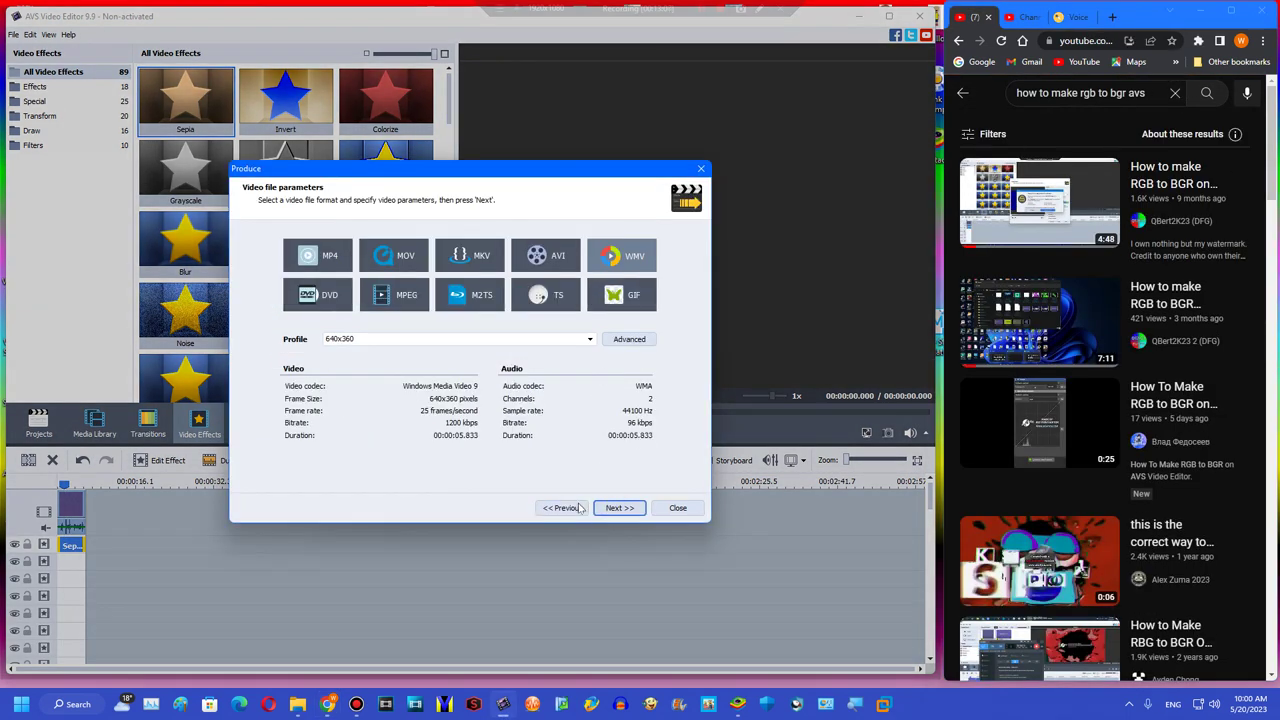
left_click(615, 508)
double_click(583, 289)
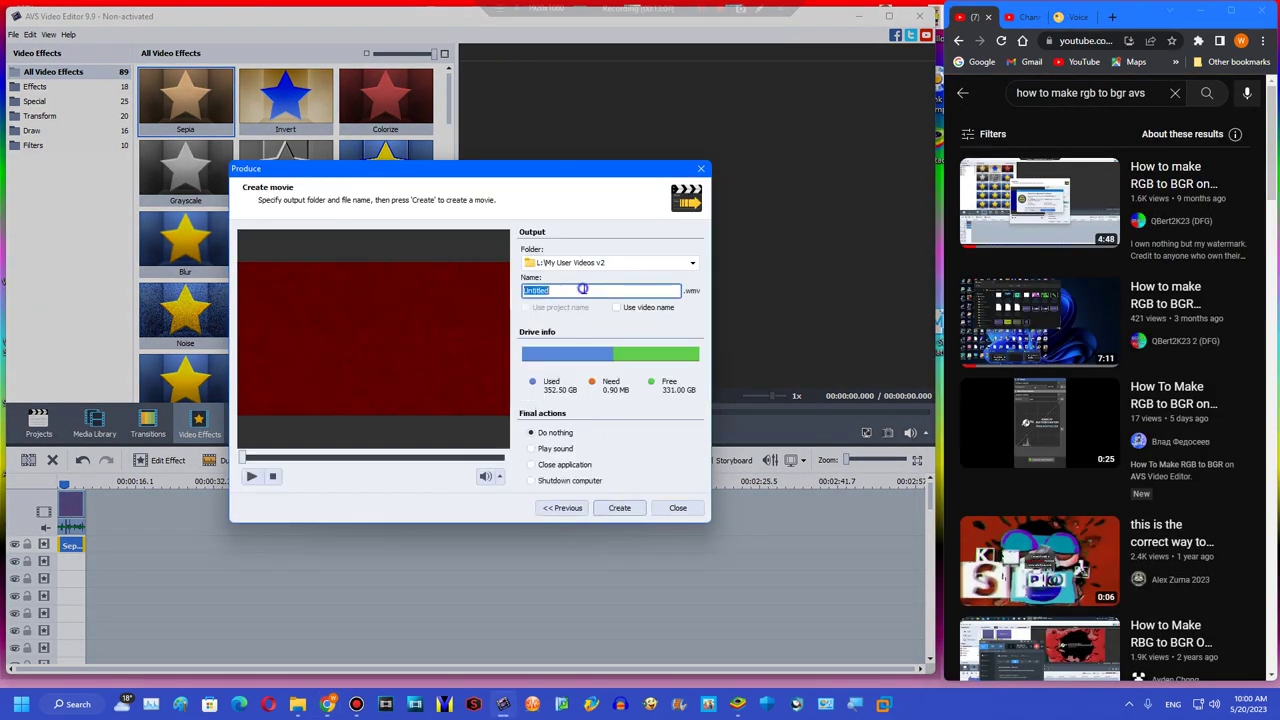
left_click(619, 507)
left_click(409, 420)
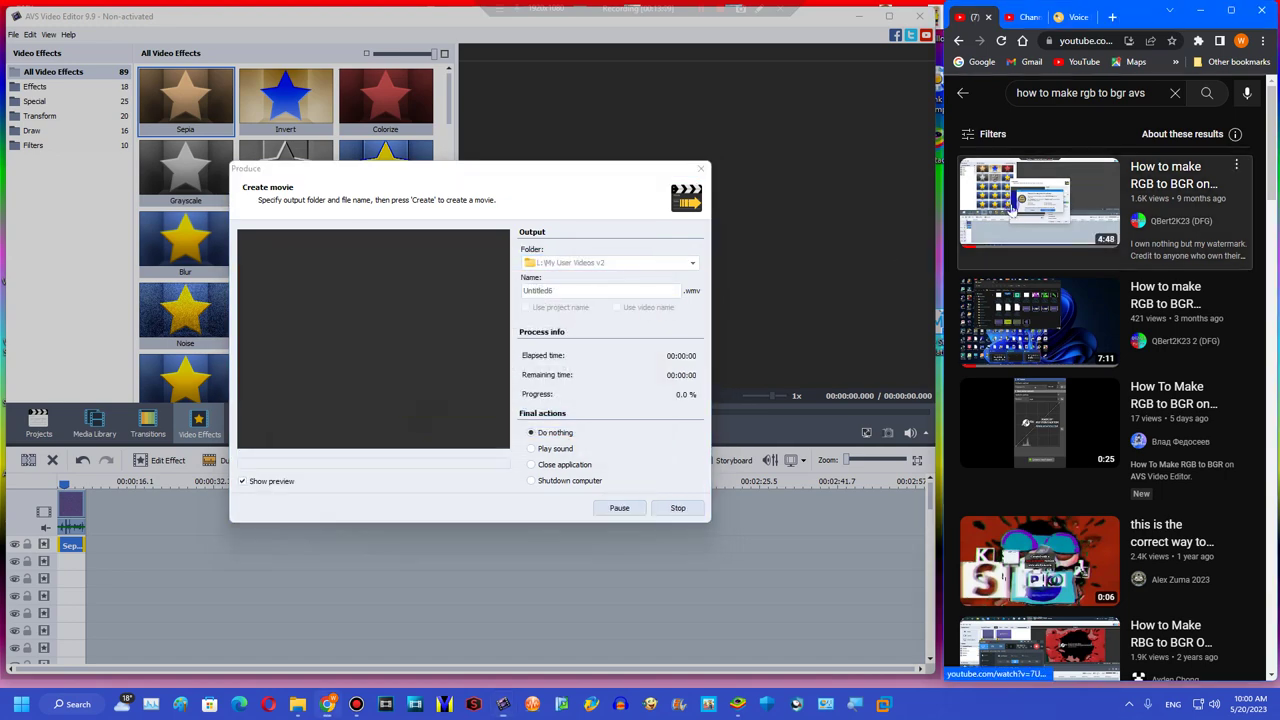
left_click(1013, 208)
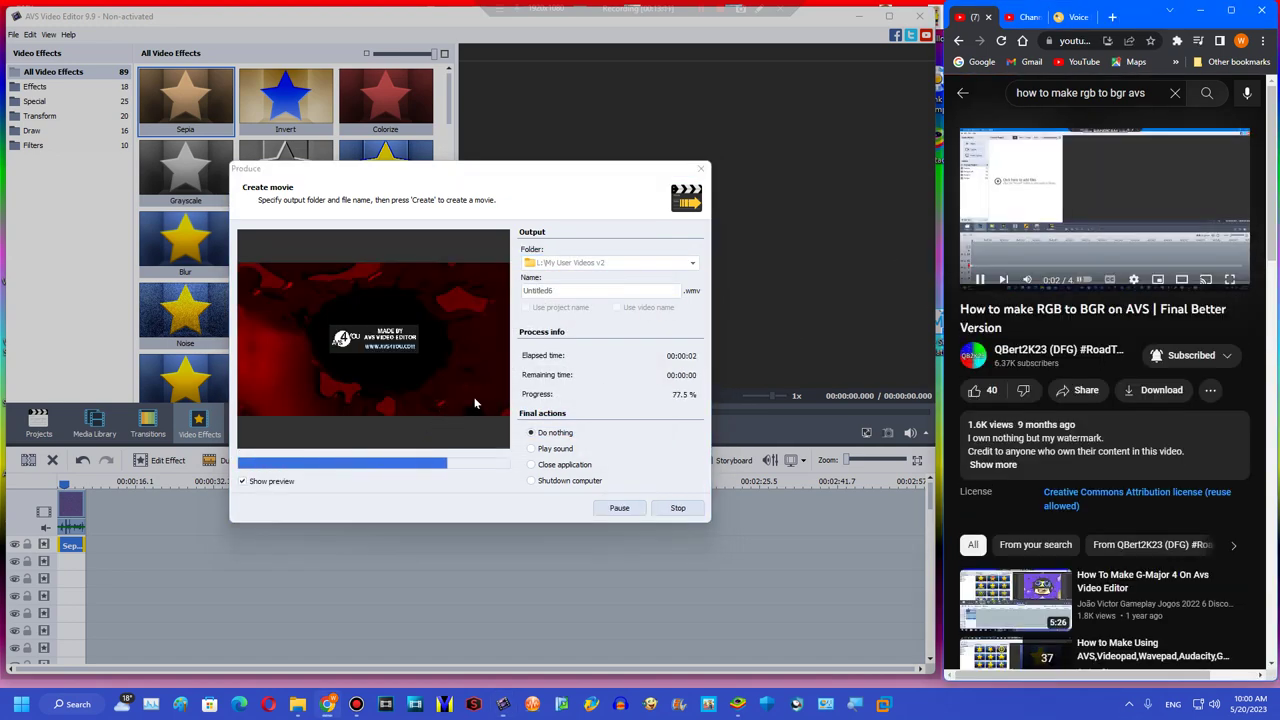
left_click(497, 371)
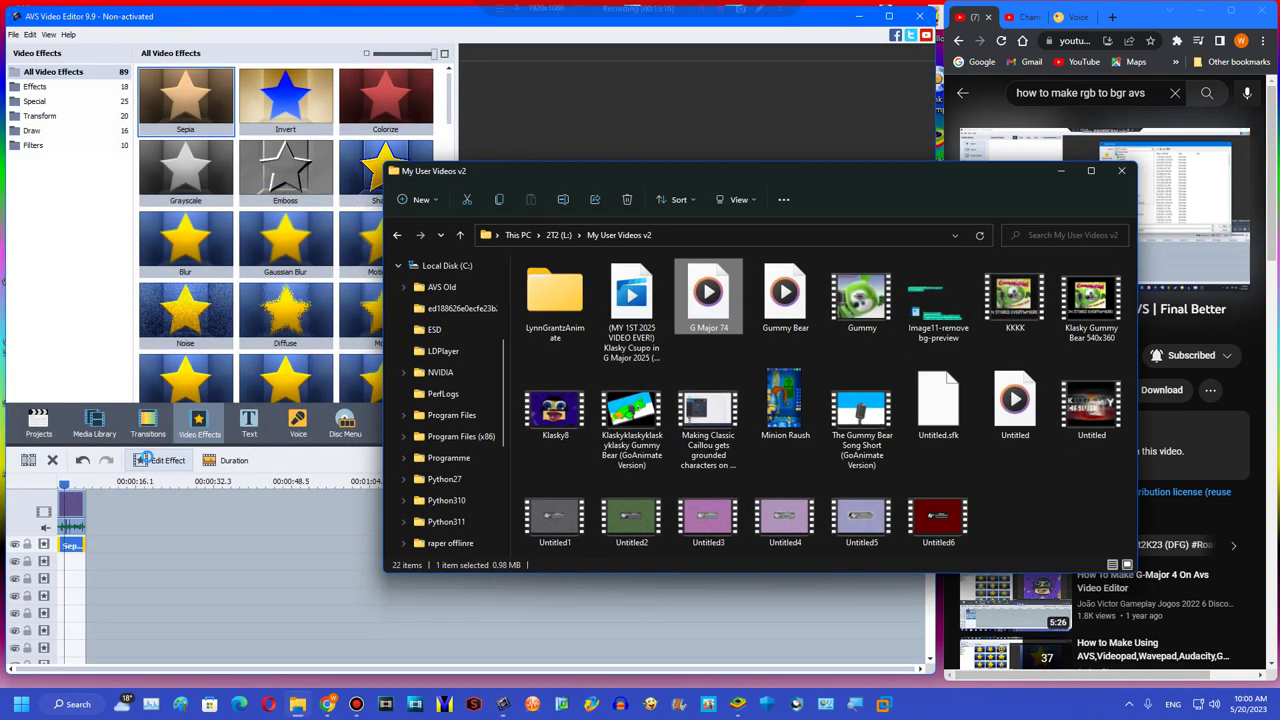
- Change the Sepia effect to Red 0, Green 100 and Blue 0, and minimize the folder window
left_click(146, 459)
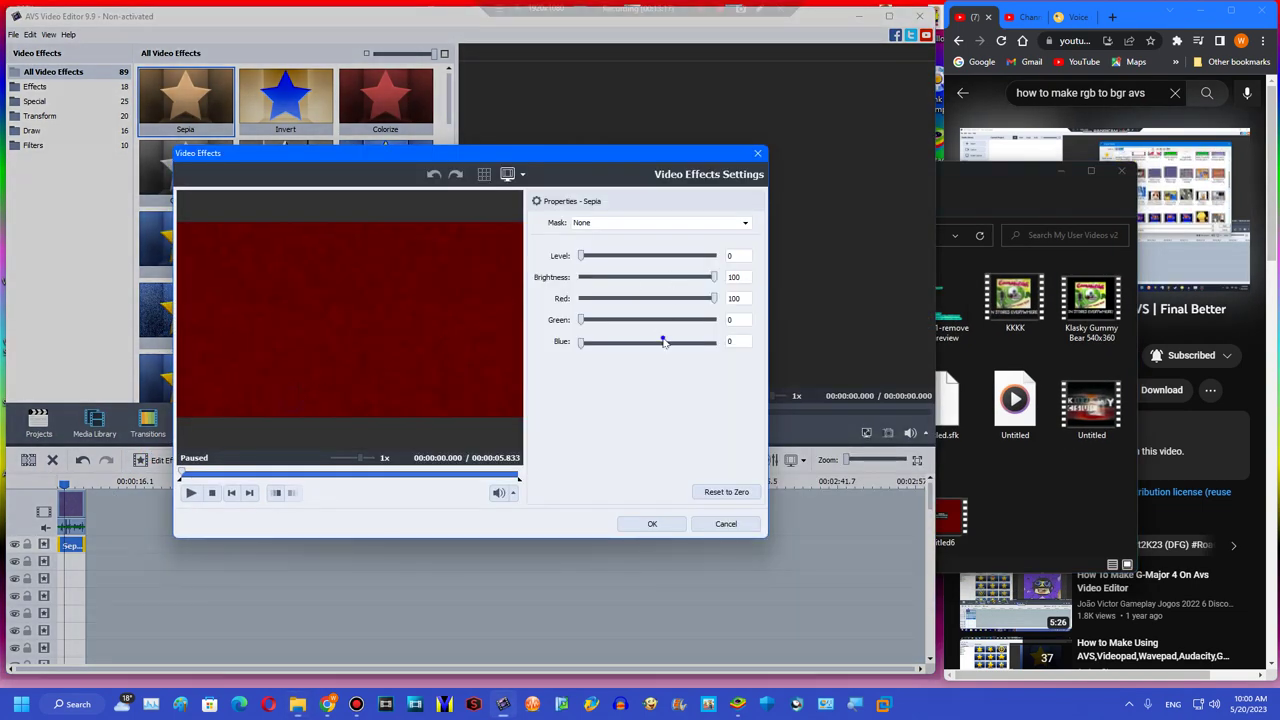
left_click(663, 342)
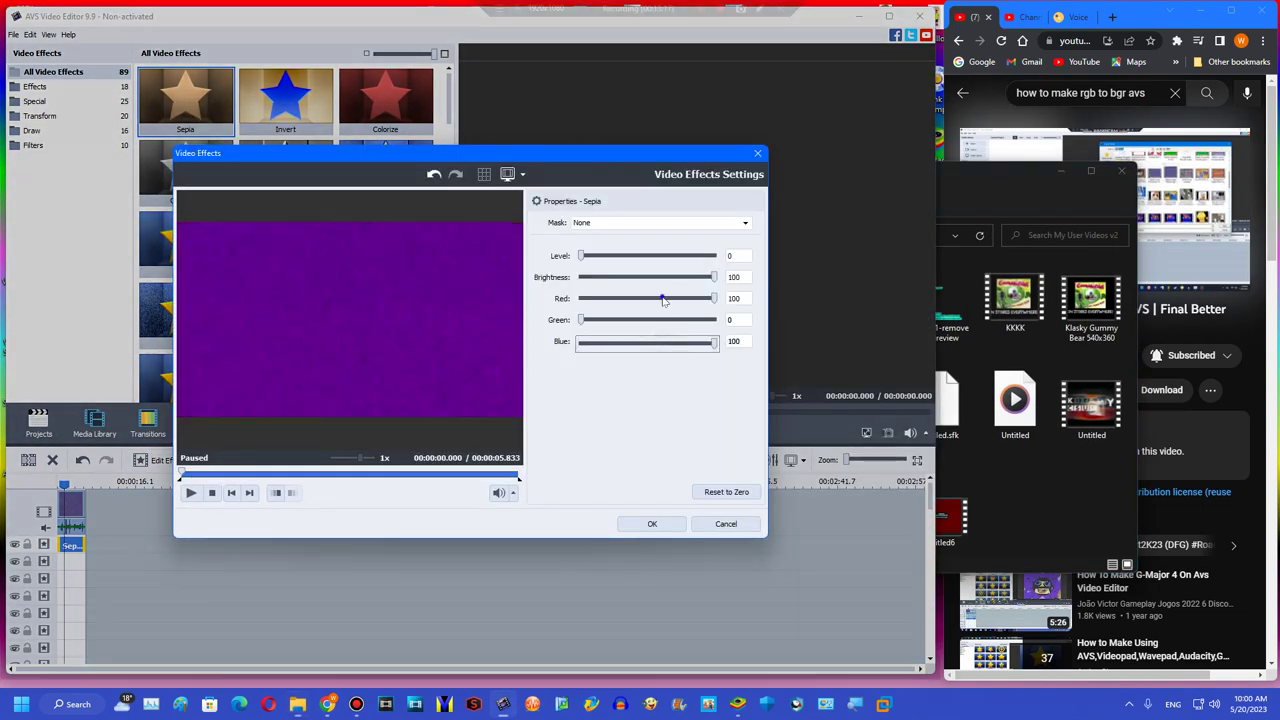
left_click(663, 298)
left_click(620, 320)
left_click(656, 342)
left_click(652, 523)
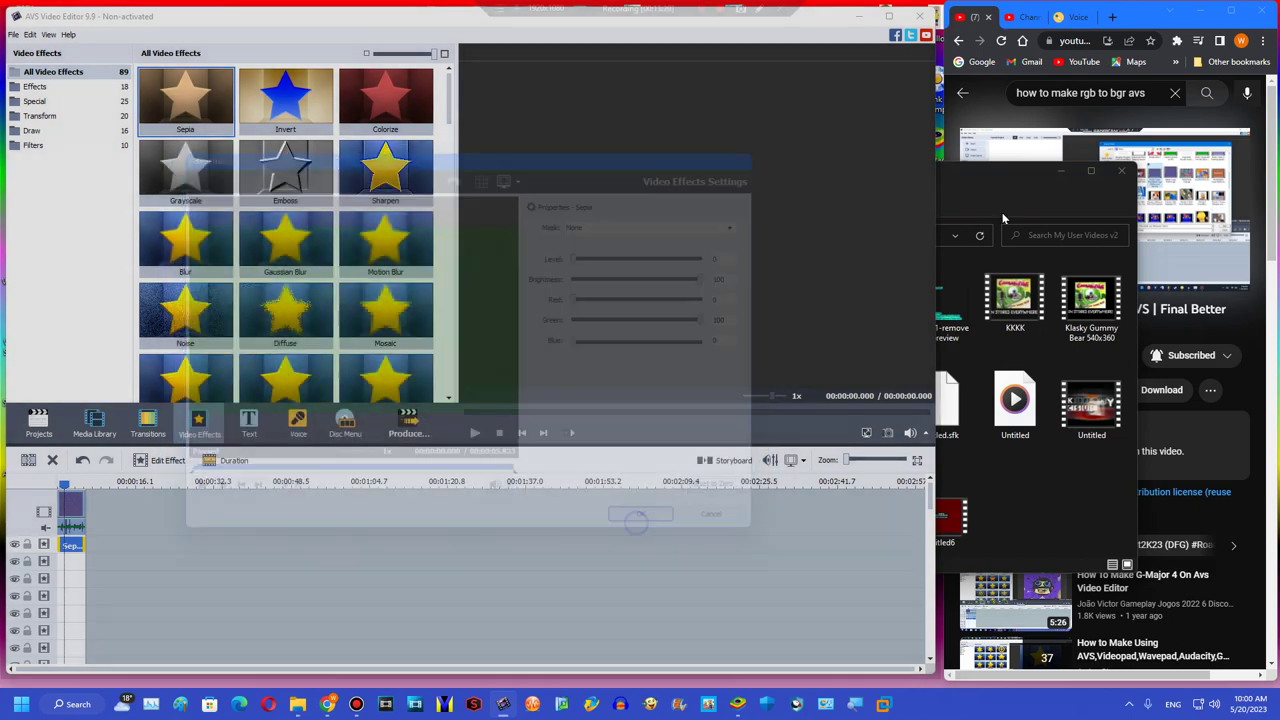
left_click(1061, 171)
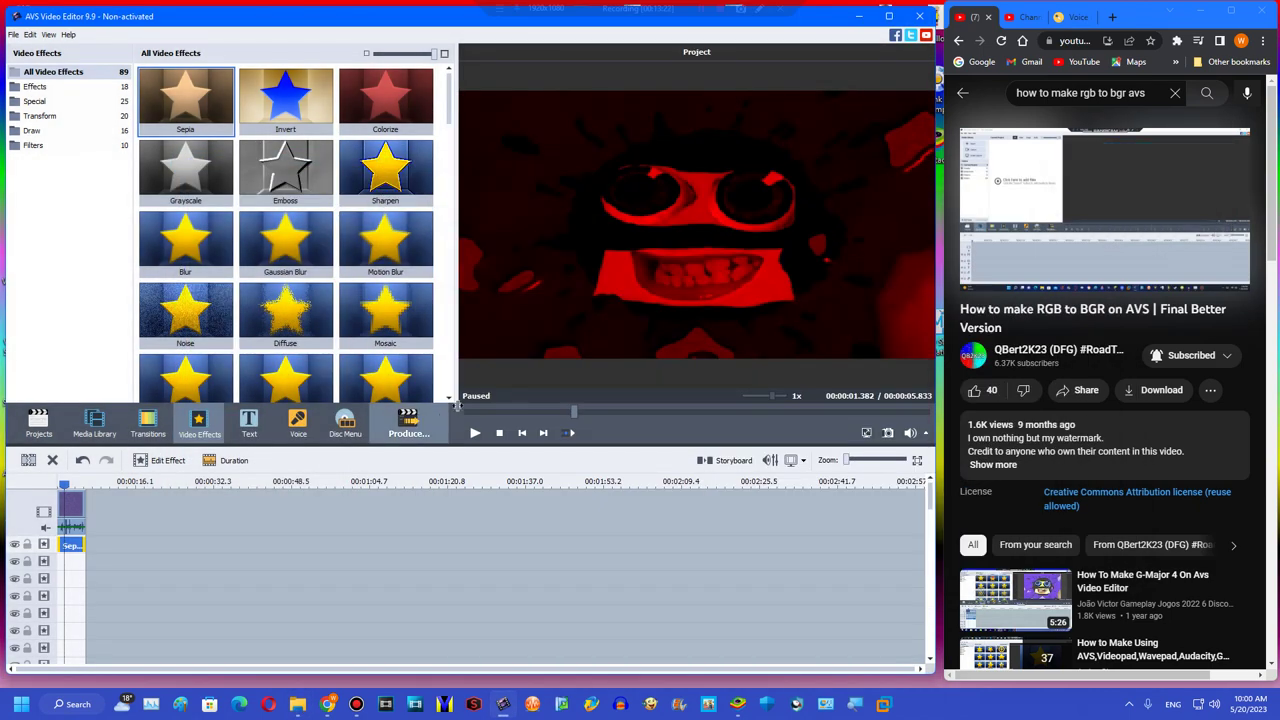
- Preview another frame of the green Sepia result, select the main clip and show the media library
left_click(494, 410)
left_click(71, 508)
left_click(94, 432)
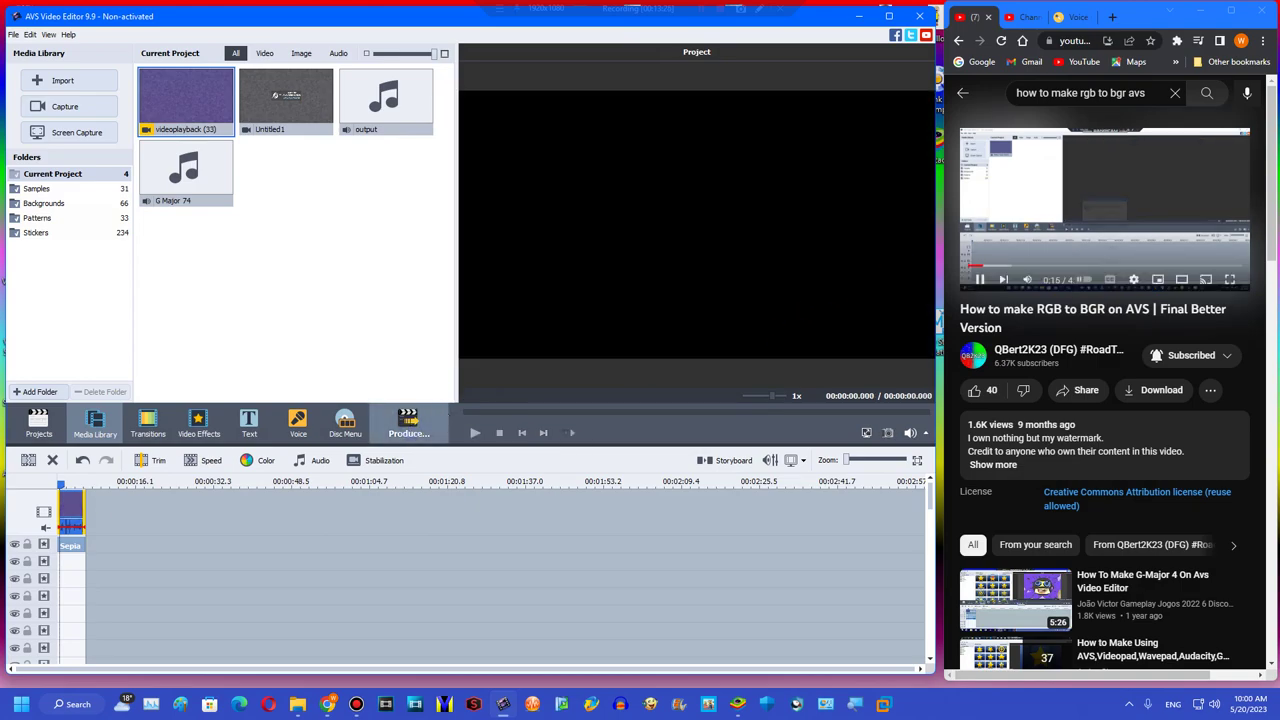
- Skim the final part of the RGB to BGR tutorial in full screen, where the finished movie is rendered
double_click(1073, 249)
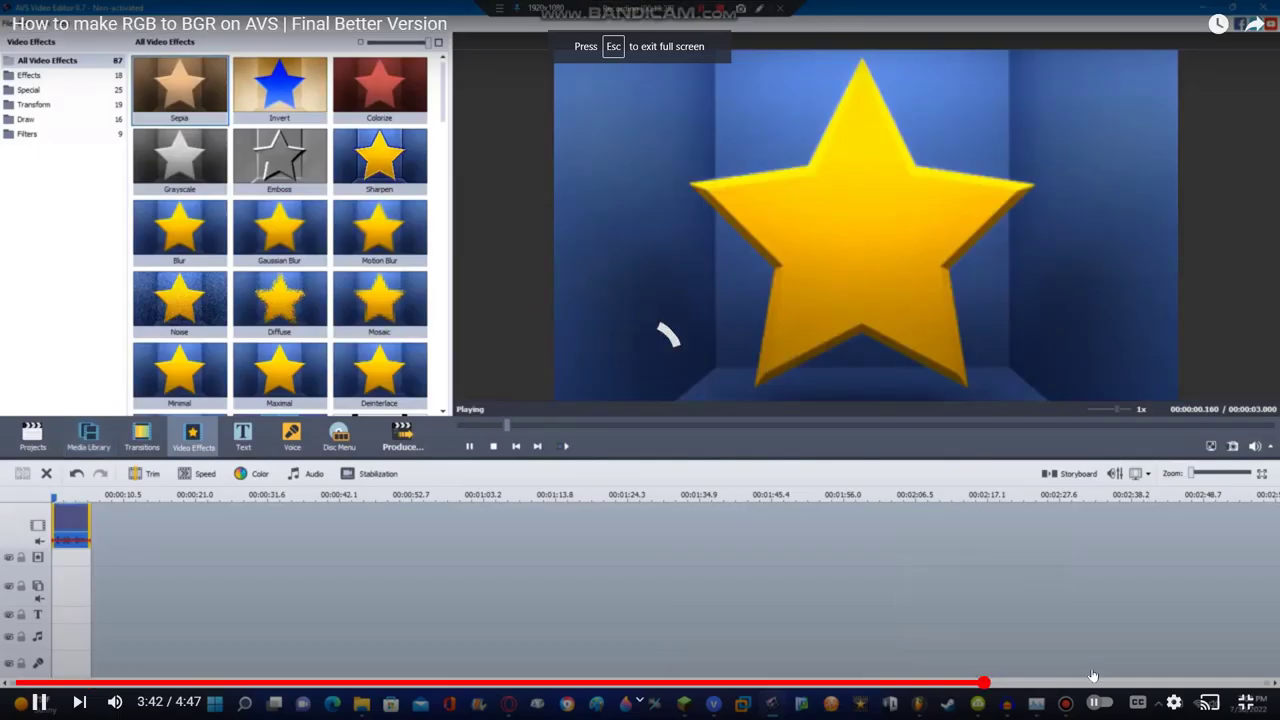
left_click(1100, 680)
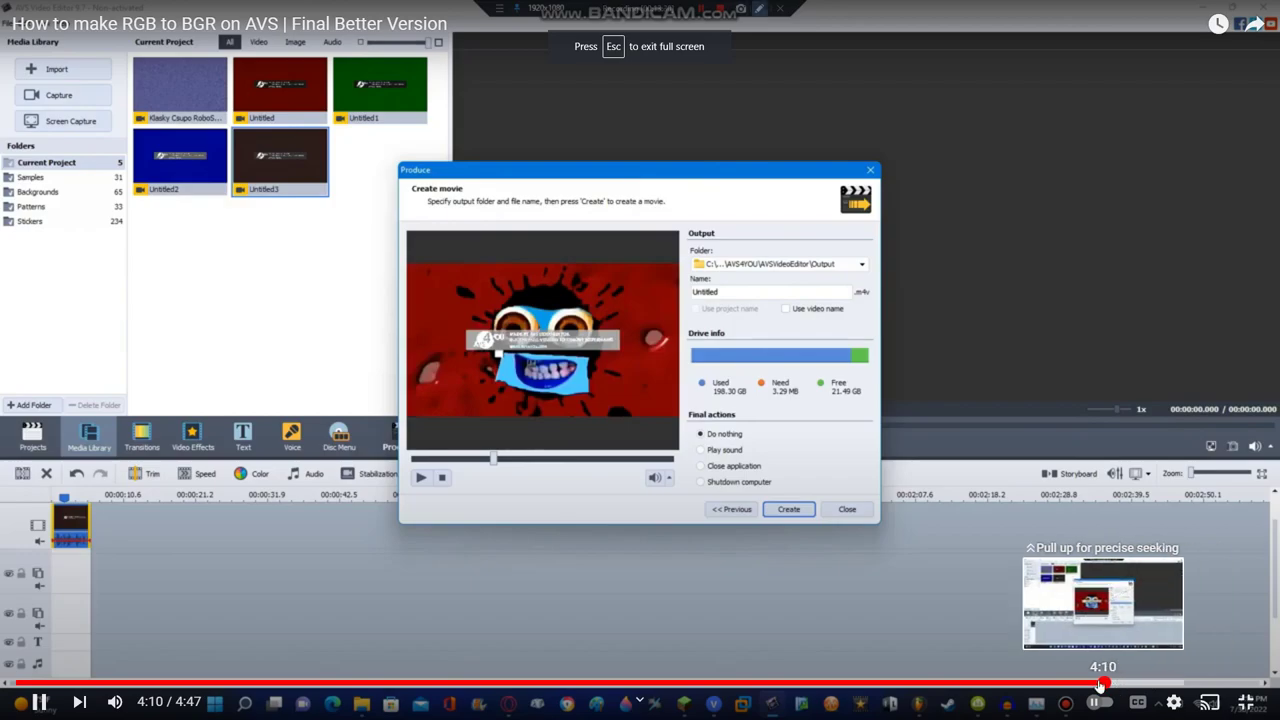
left_click(1186, 680)
left_click(1245, 702)
- Read the tutorial's comments and expand the replies to the "It didn't work" comment
scroll(1103, 452, "down", 15)
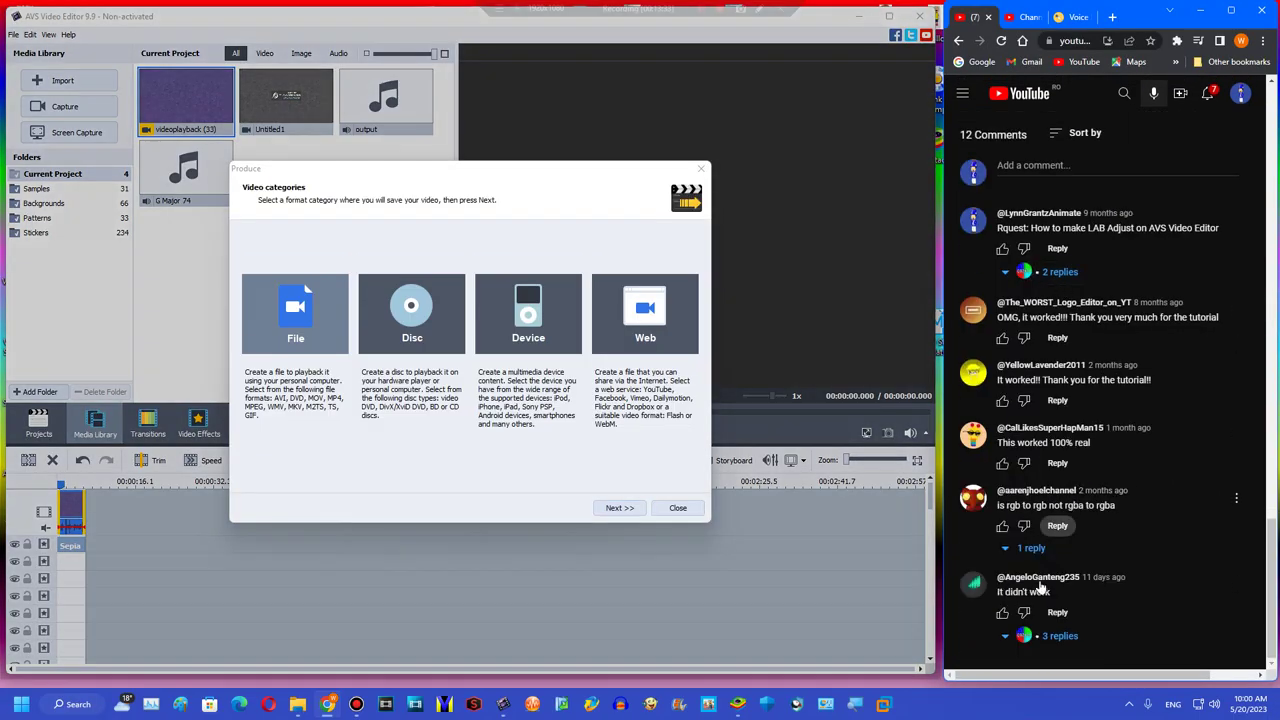
left_click(1045, 635)
scroll(1066, 583, "down", 2)
scroll(1066, 583, "down", 1)
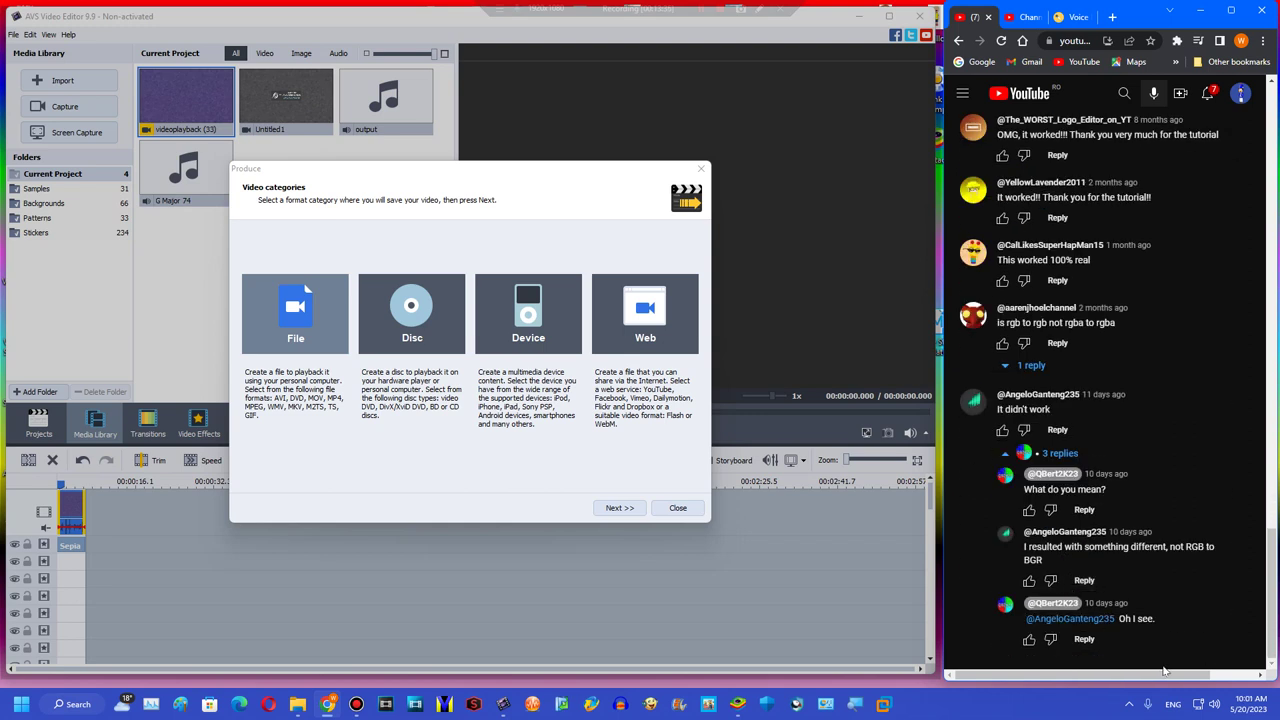
- Render the green version as the WMV file Untitled7 in My User Videos v2 and return to the YouTube search results
left_click(620, 507)
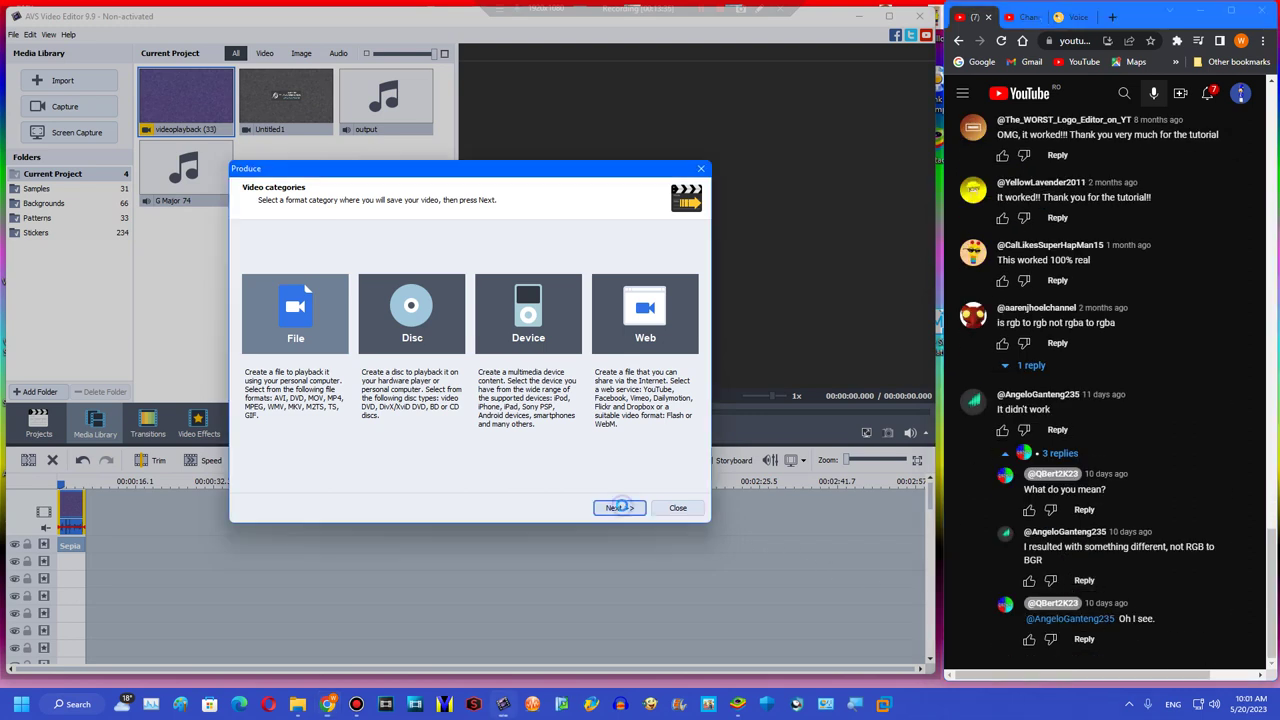
left_click(620, 507)
left_click(605, 507)
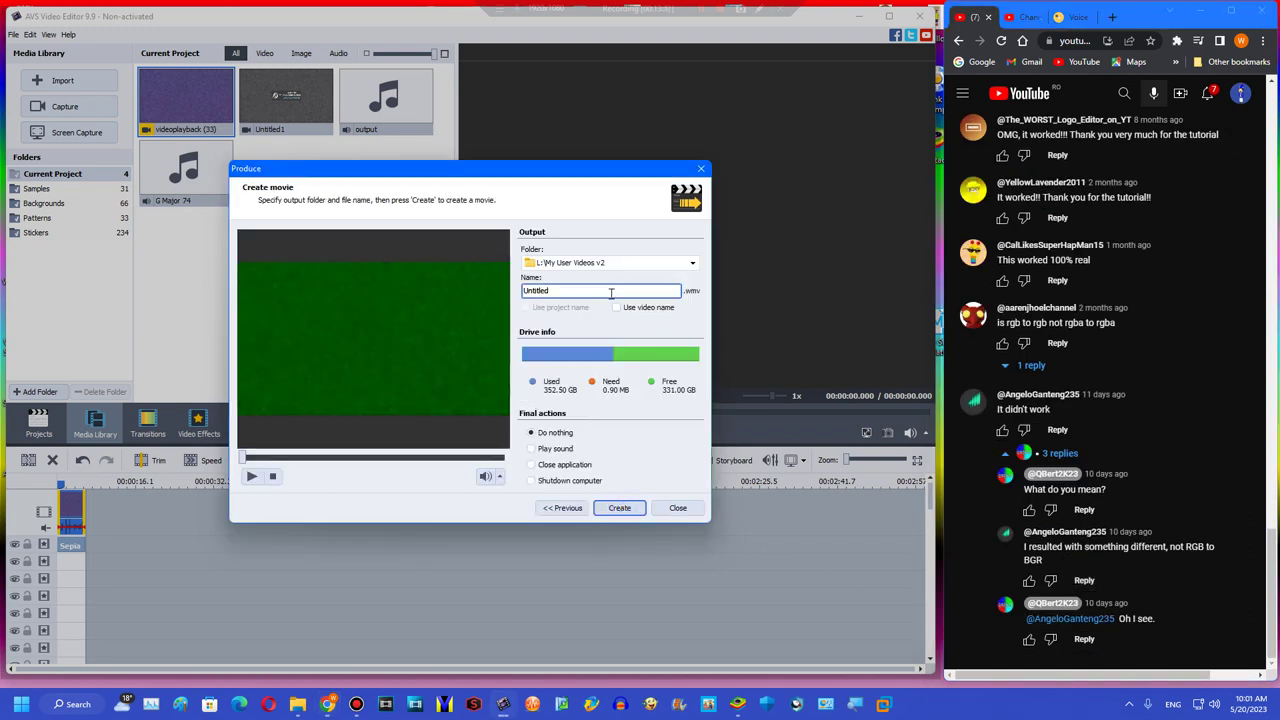
left_click(579, 290)
left_click(620, 507)
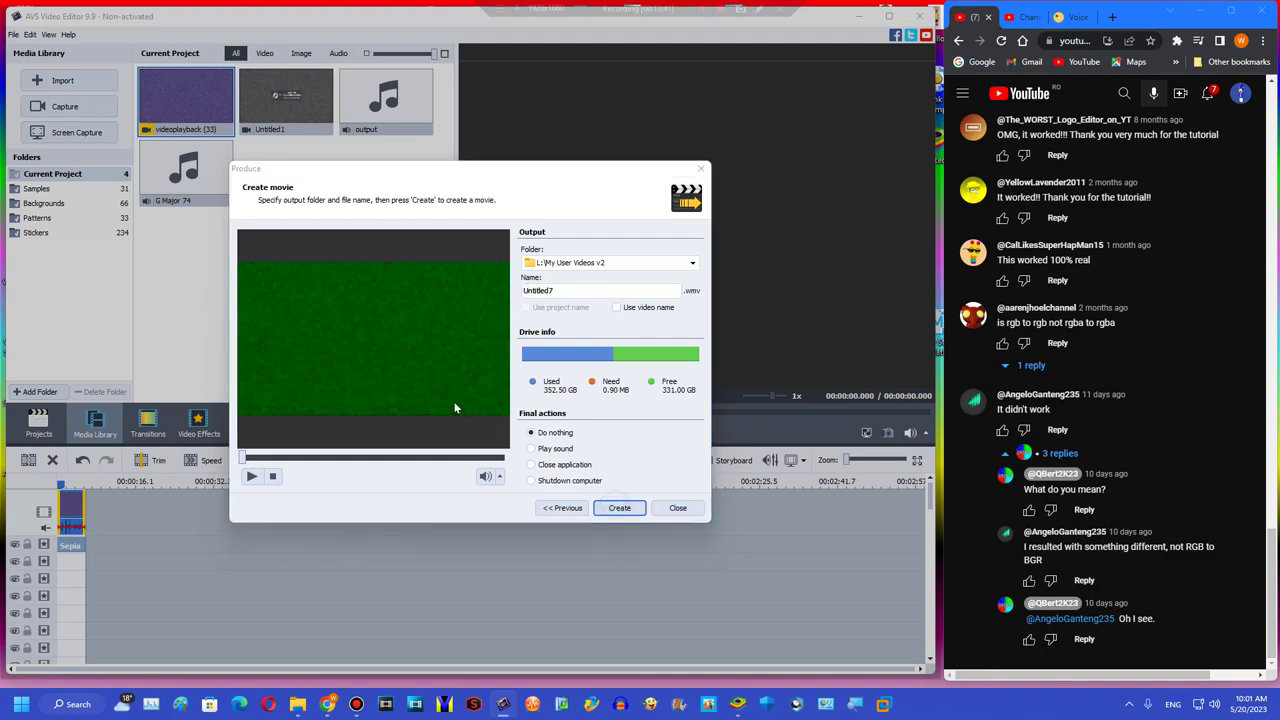
left_click(960, 39)
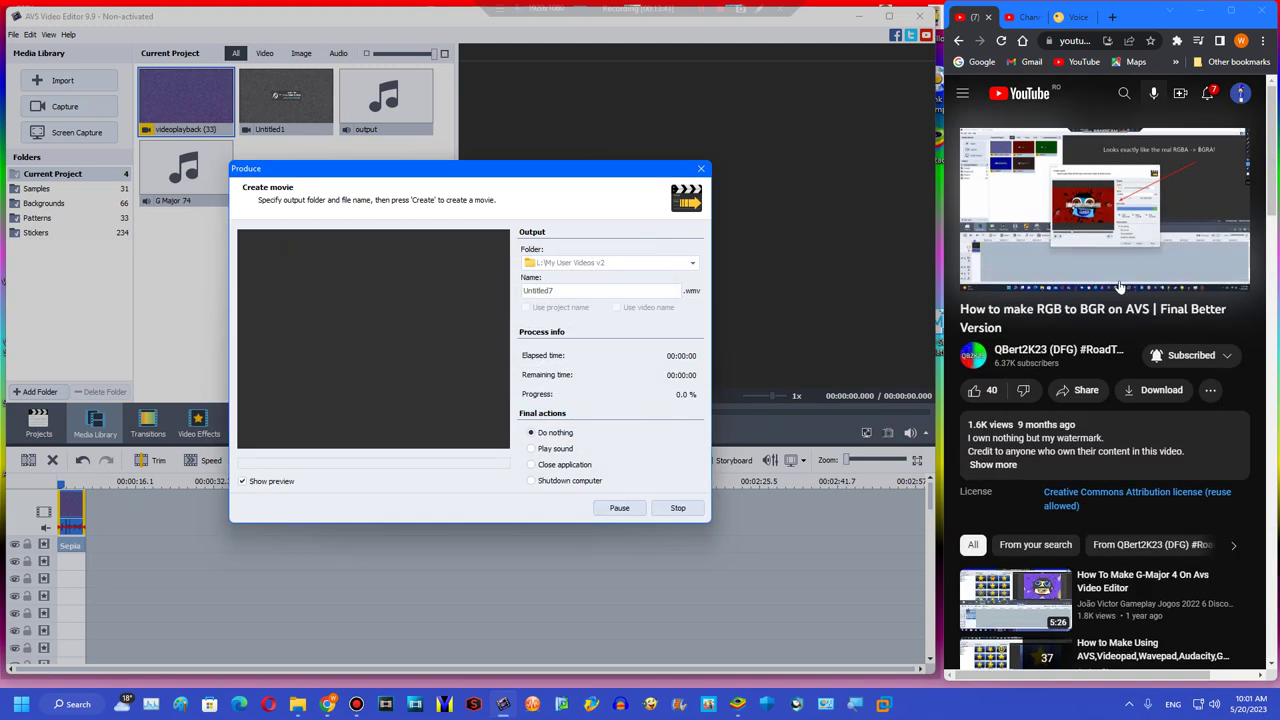
left_click(958, 40)
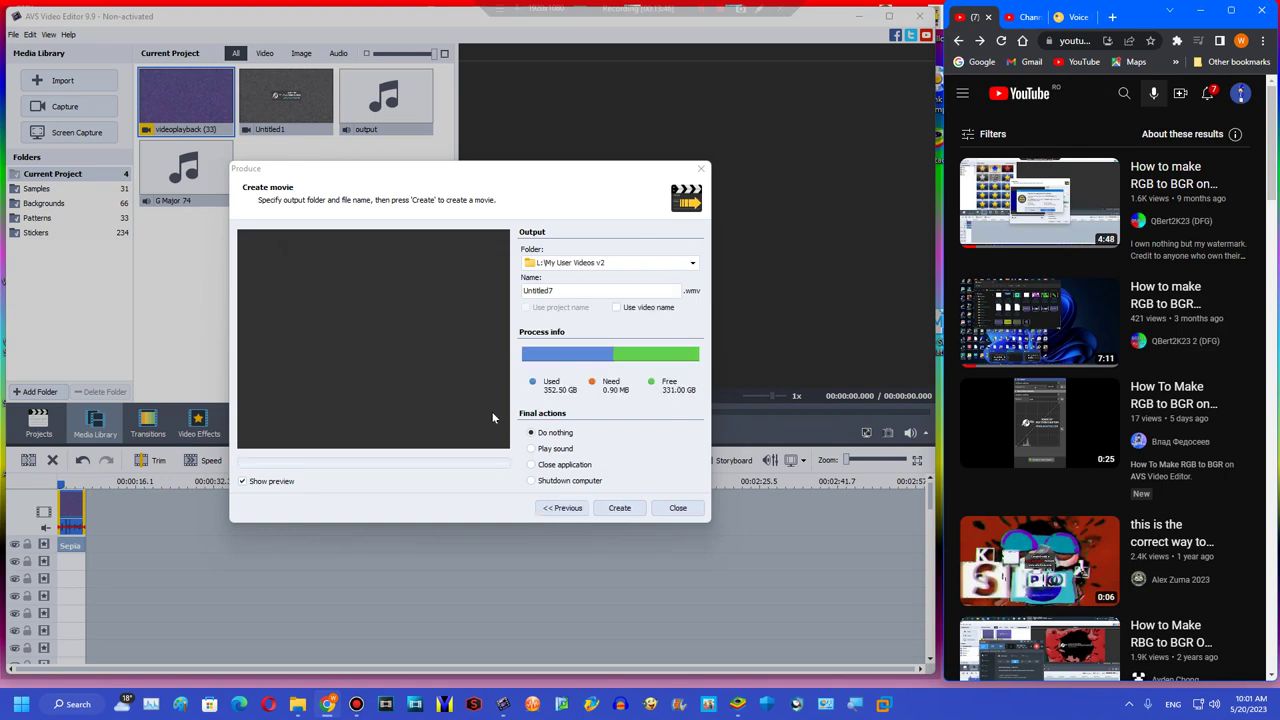
left_click(428, 374)
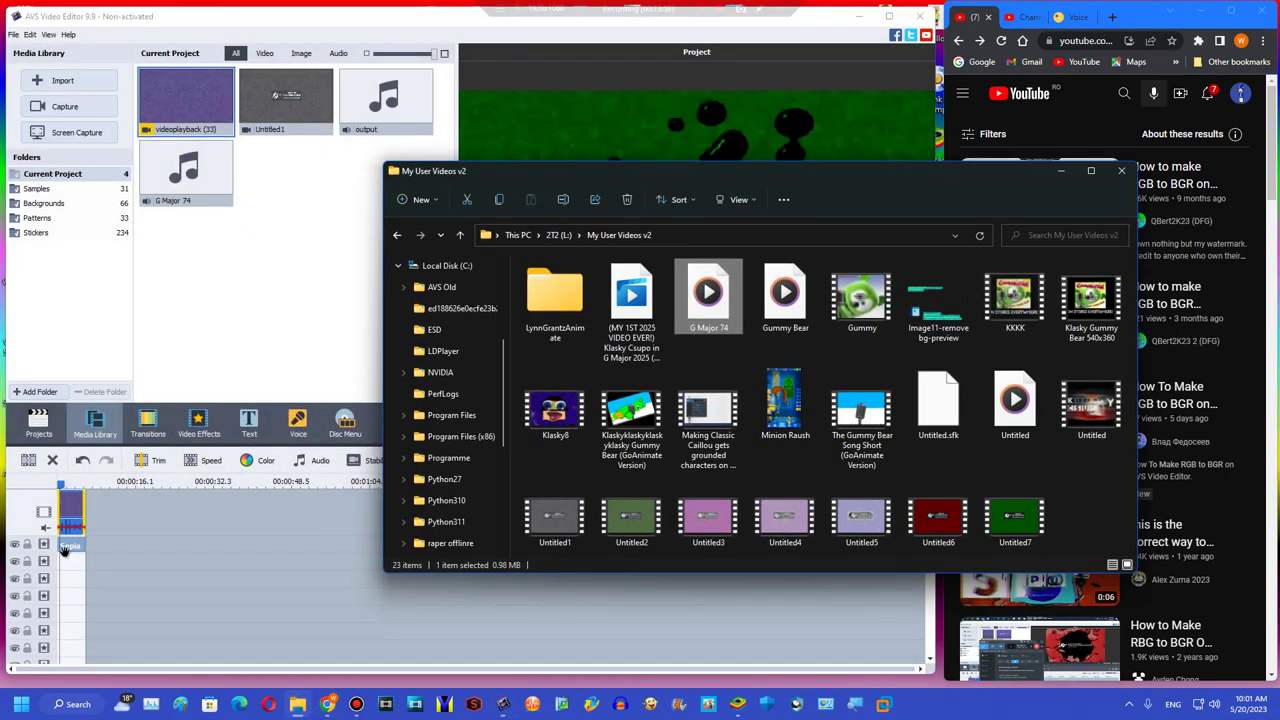
- Open the Sepia effect's settings and skim the tutorial "How To Make RGB to BGR on AVS Video Editor" in full screen
left_click(64, 548)
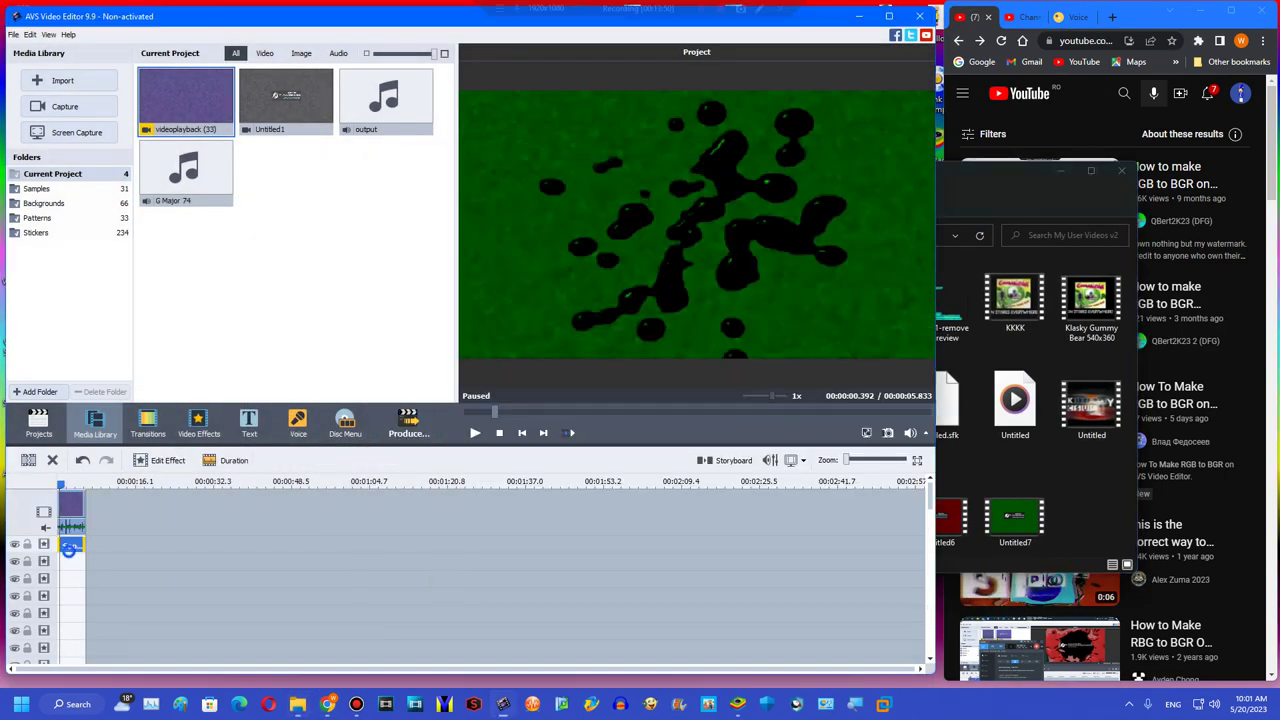
left_click(1220, 472)
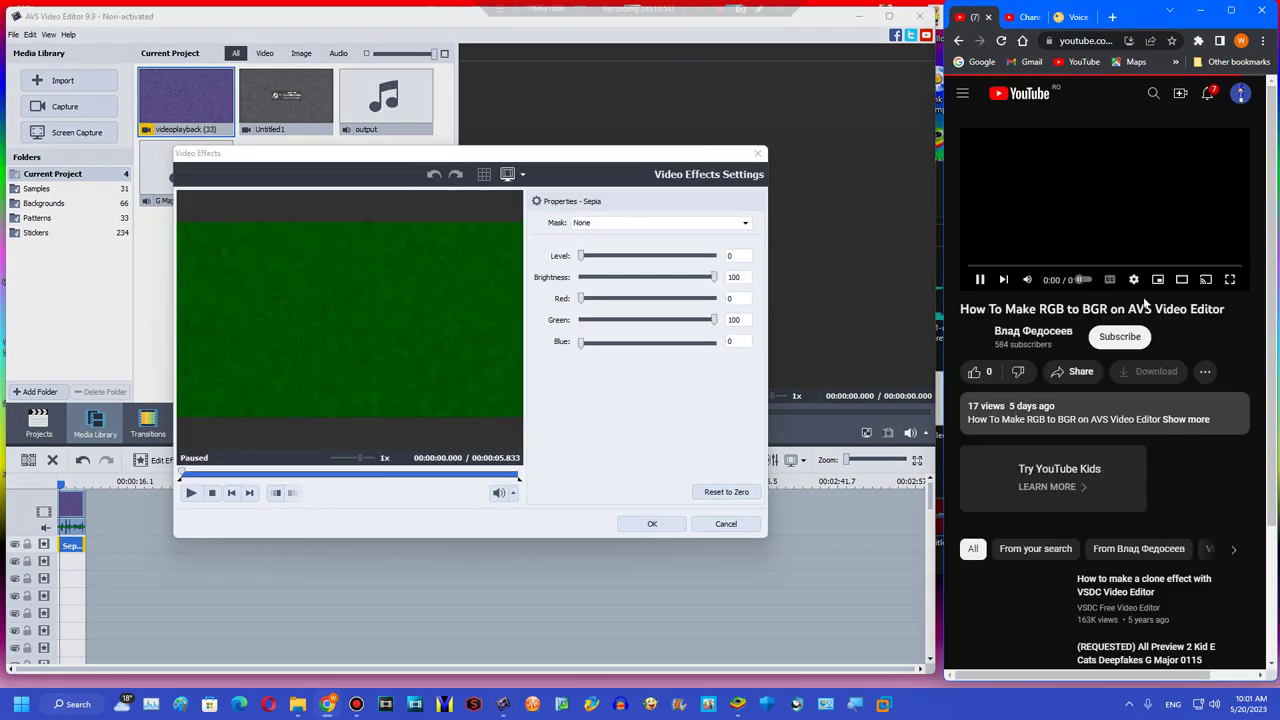
double_click(1035, 244)
key("Right")
key("Right")
key("Right")
key("Right")
key("Right")
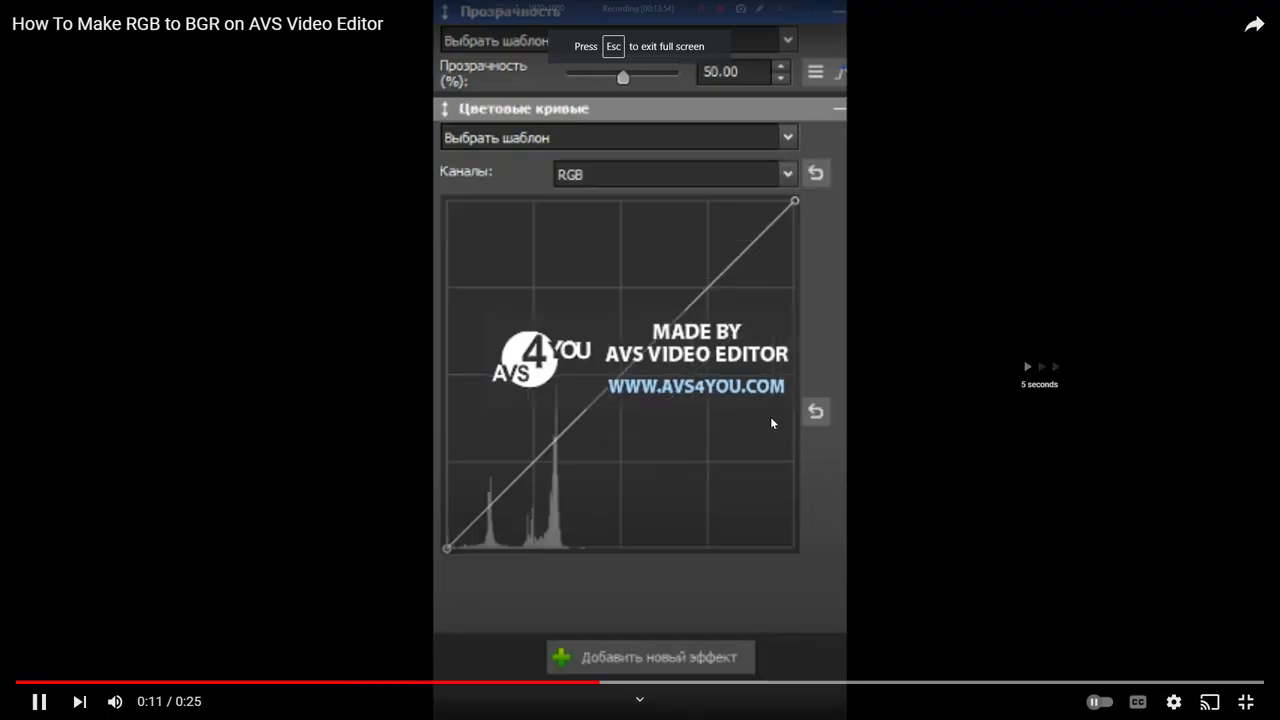
key("Left")
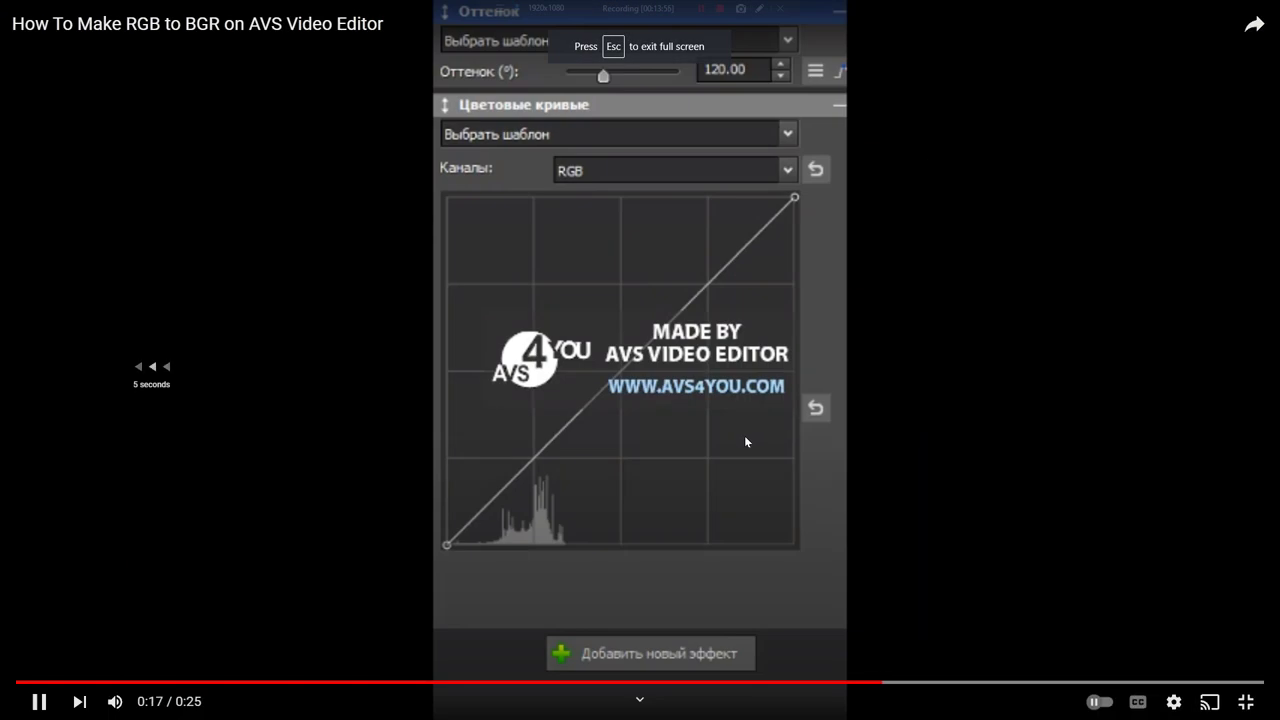
key("Right")
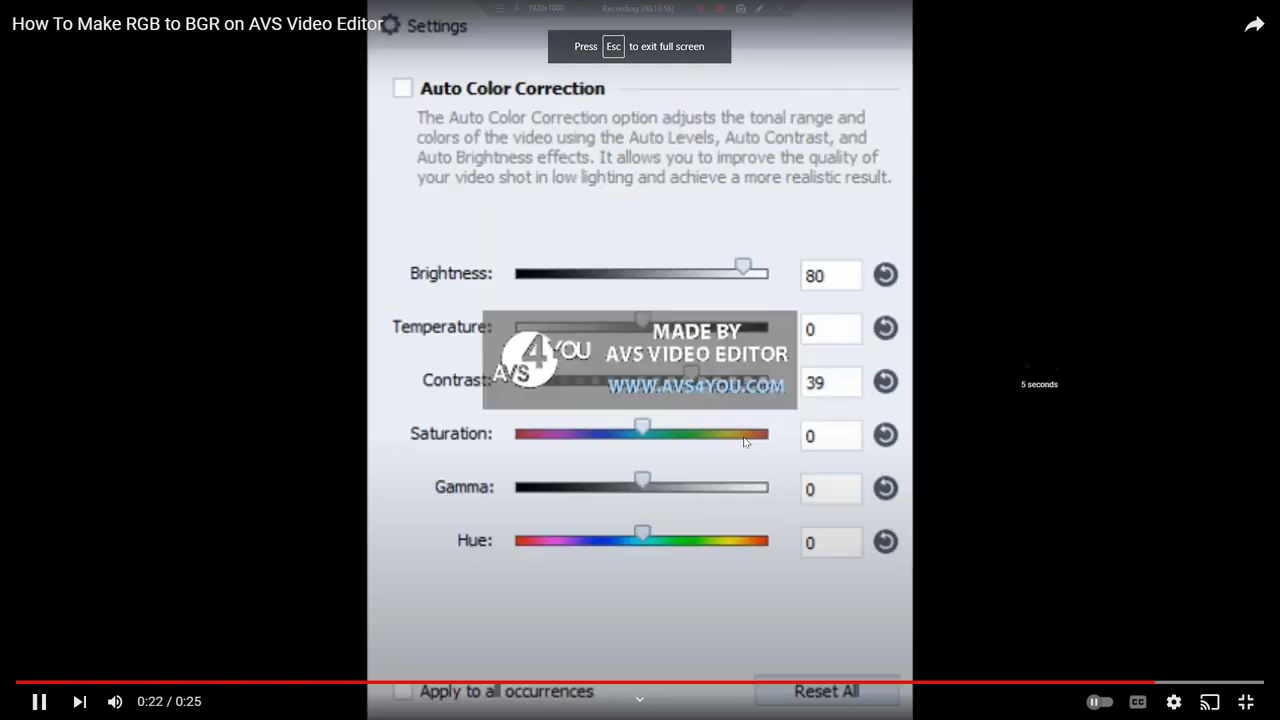
key("k")
key("Escape")
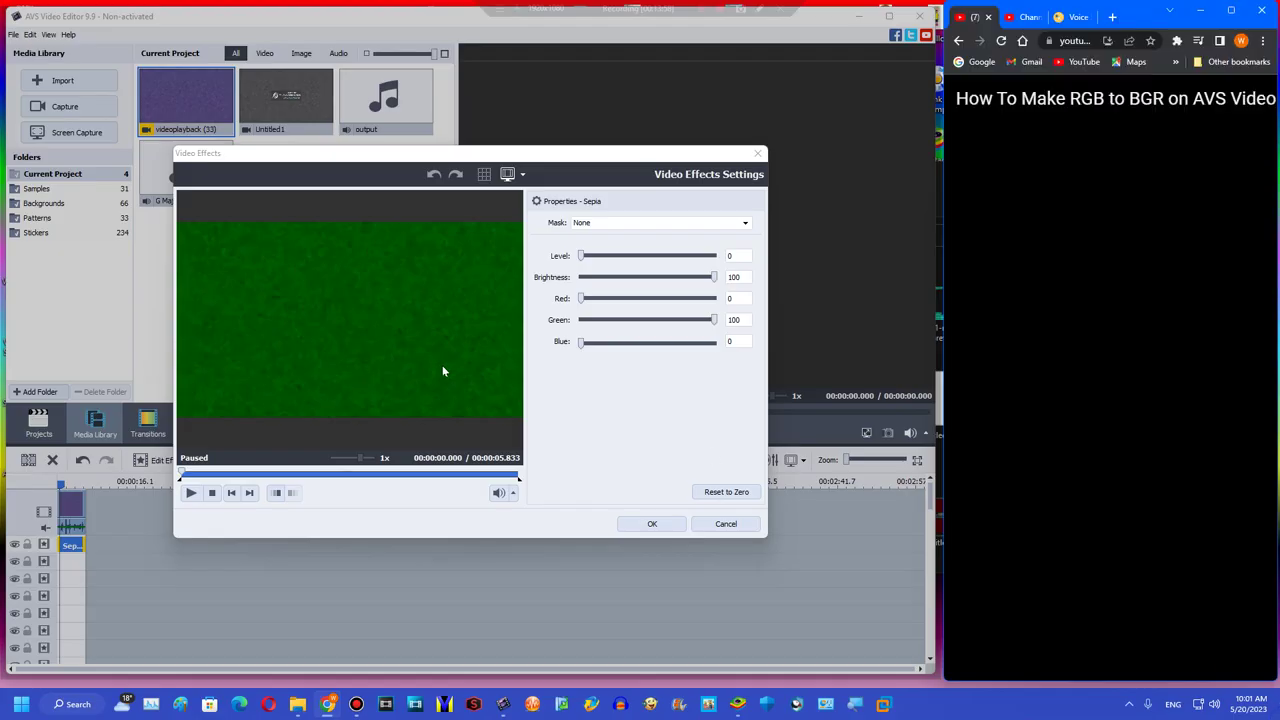
- Preview a middle frame and change the Sepia effect to Green 0 and Blue 100
left_click(306, 474)
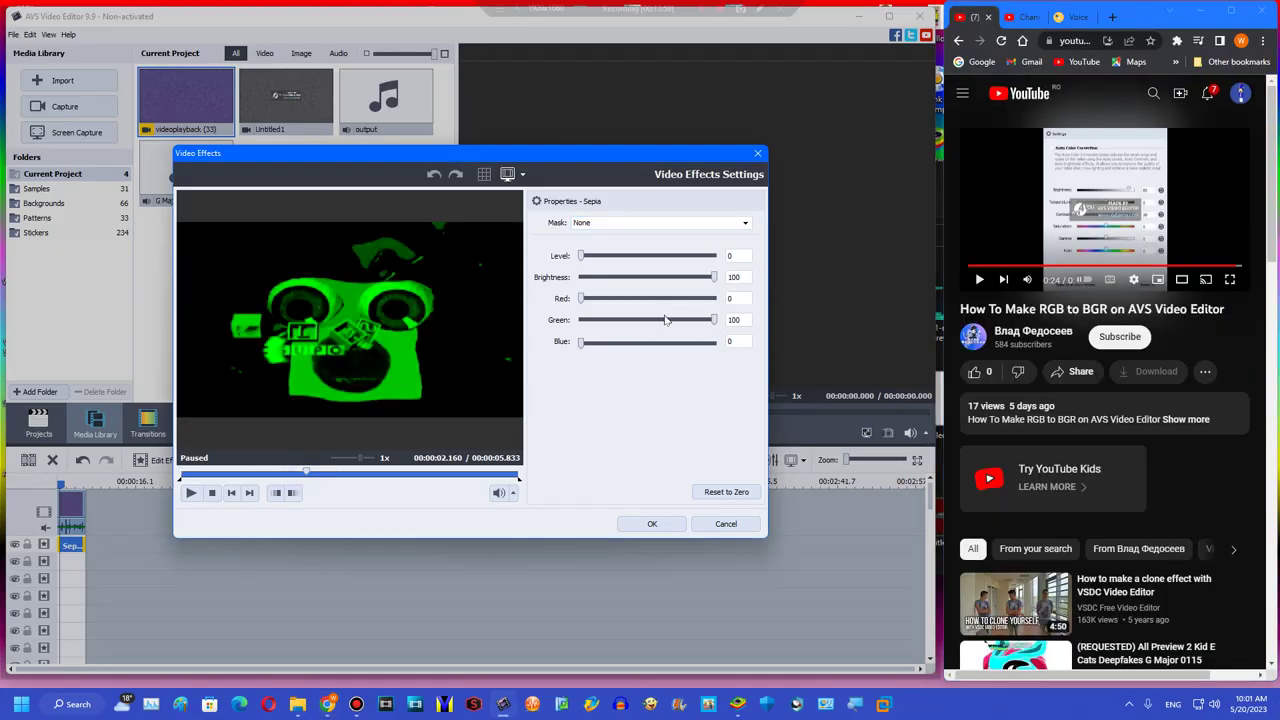
left_click(655, 320)
left_click(700, 342)
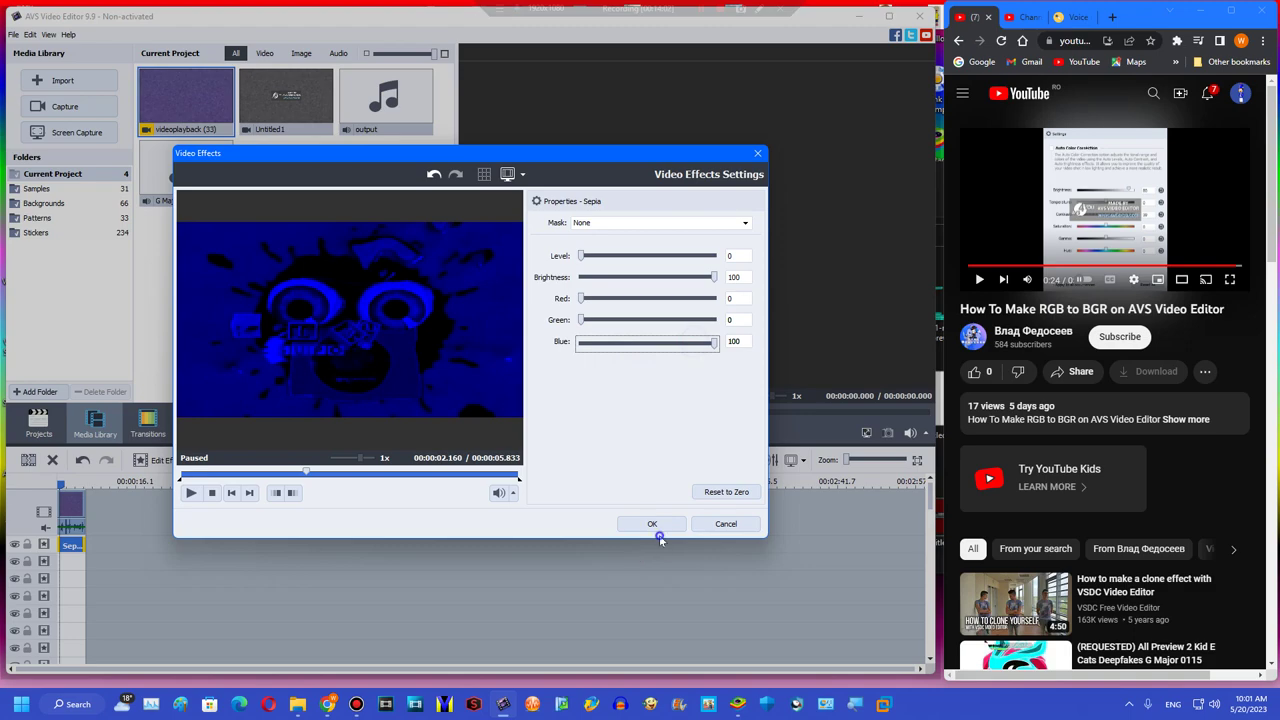
left_click(655, 526)
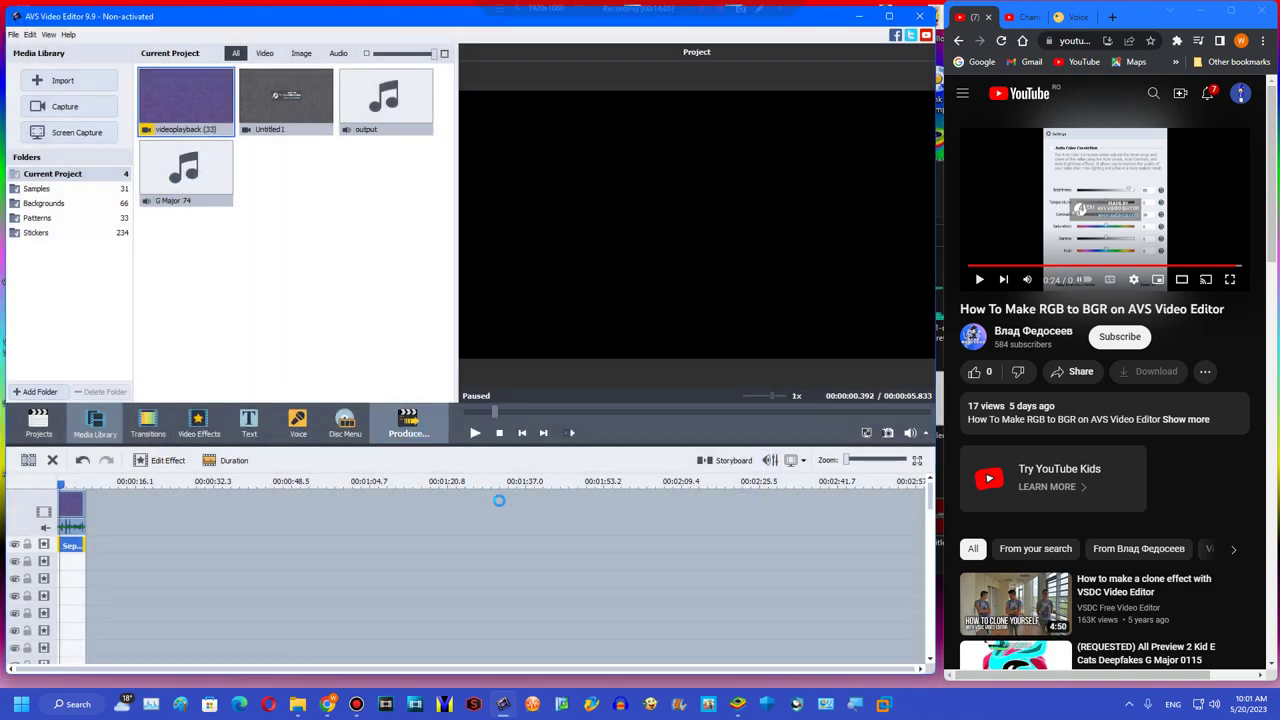
- Render the blue version as the WMV file Untitled8 in My User Videos v2 and show the output folder
scroll(1044, 435, "down", 5)
scroll(1044, 435, "up", 5)
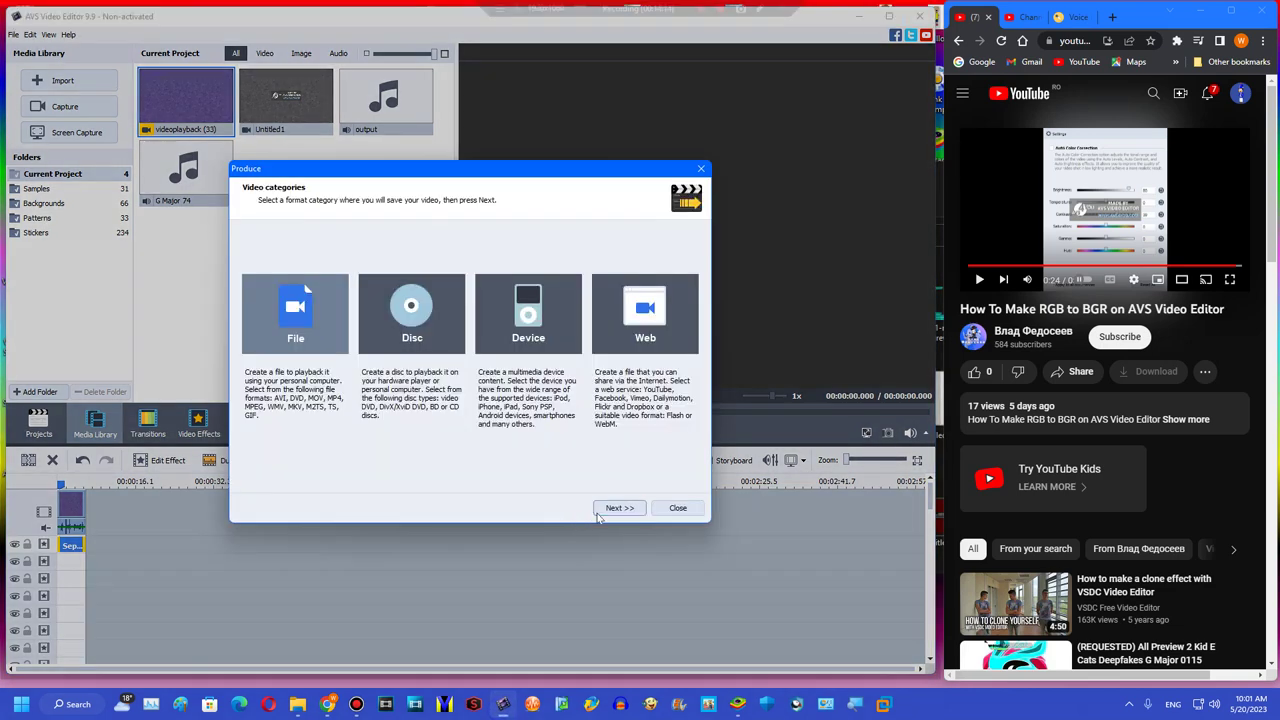
left_click(598, 511)
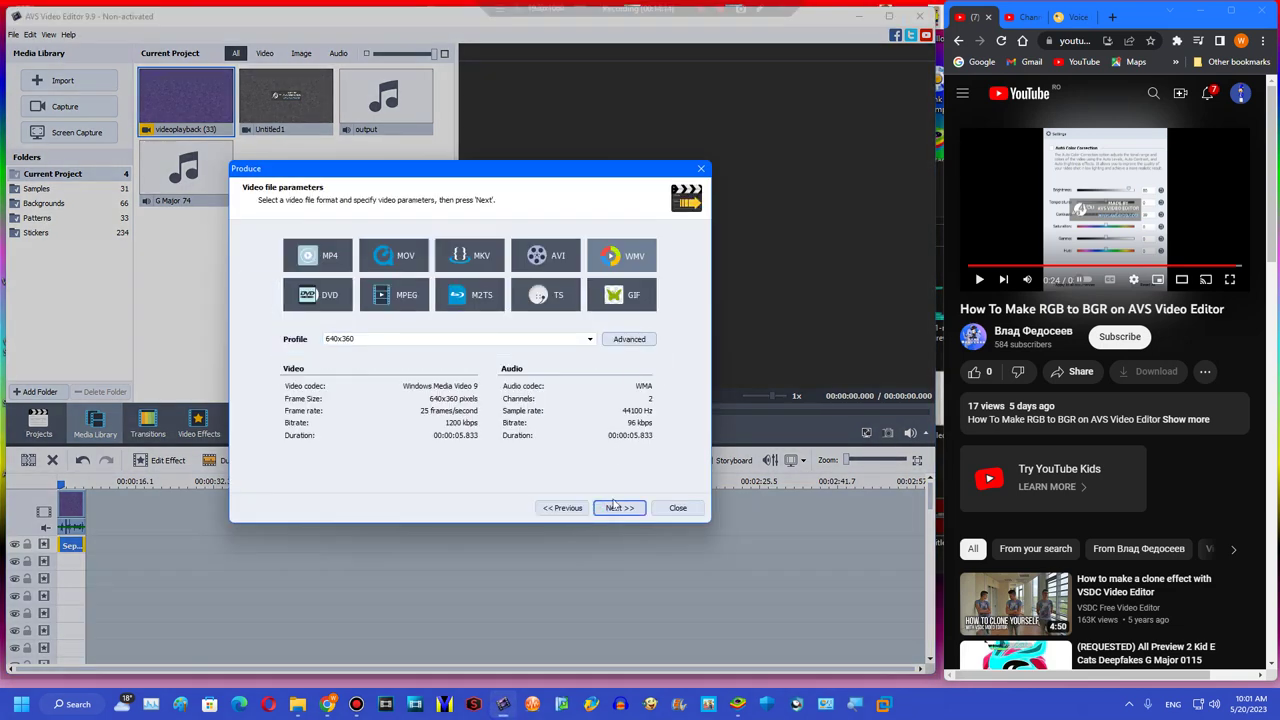
left_click(613, 507)
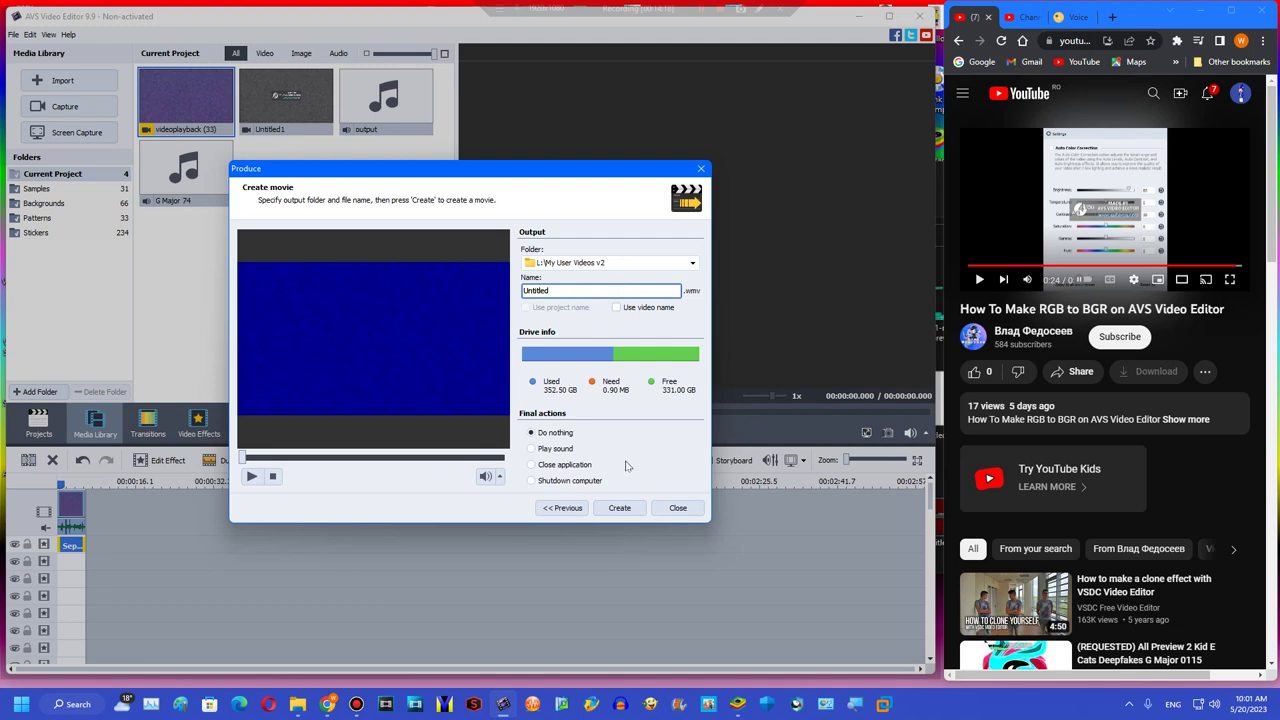
left_click(620, 508)
left_click(414, 334)
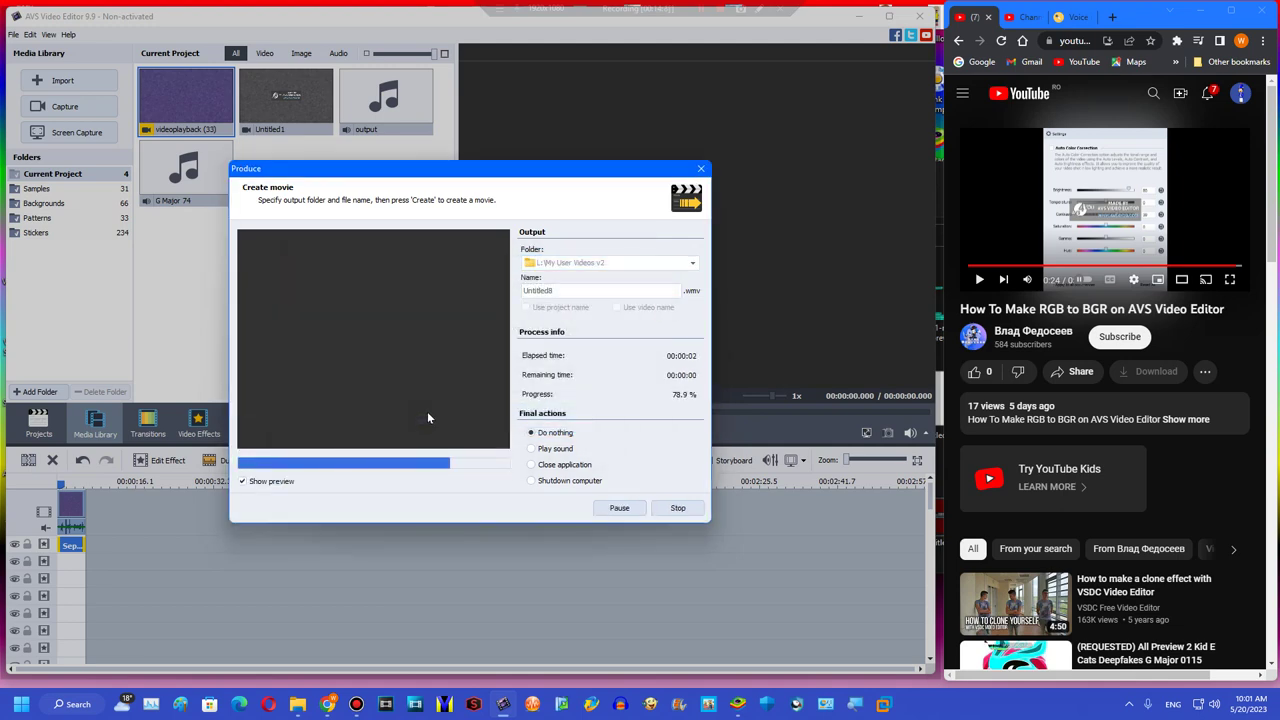
left_click(430, 371)
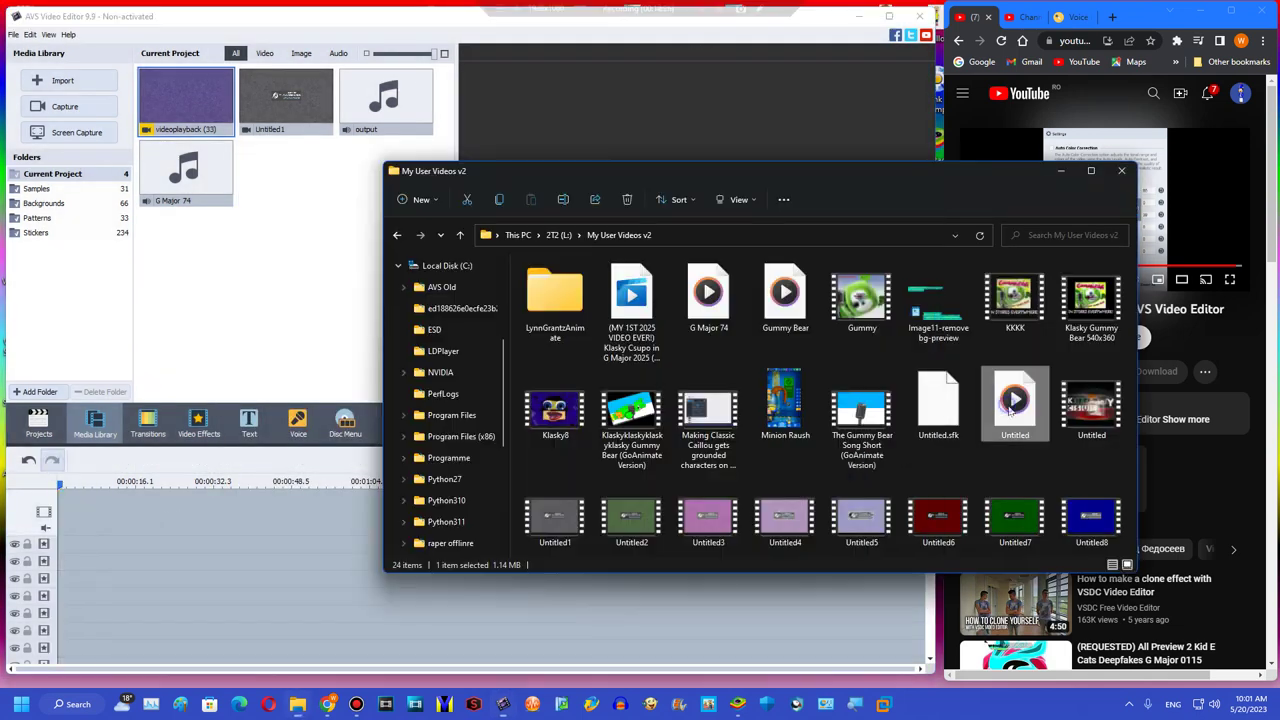
- Import Untitled6, Untitled7 and Untitled8 into the media library and add a second video overlay line to the timeline
left_click_drag(965, 460, 286, 223)
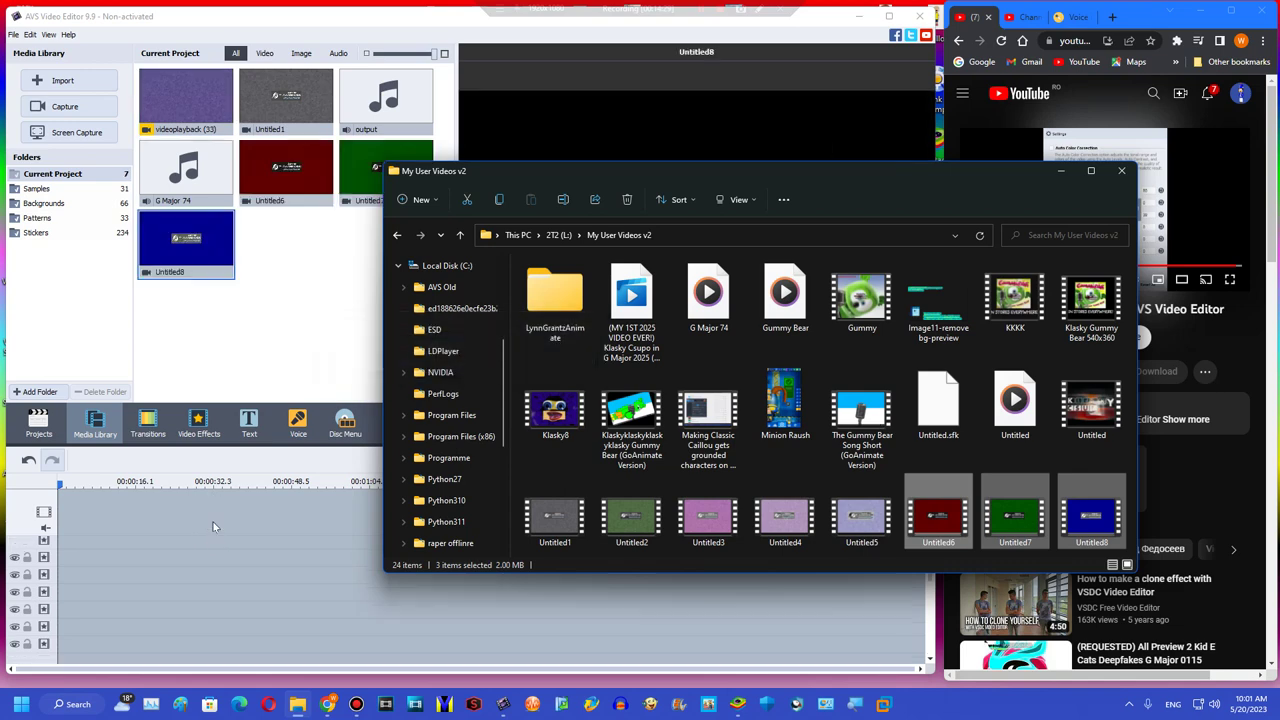
right_click(98, 578)
left_click(126, 620)
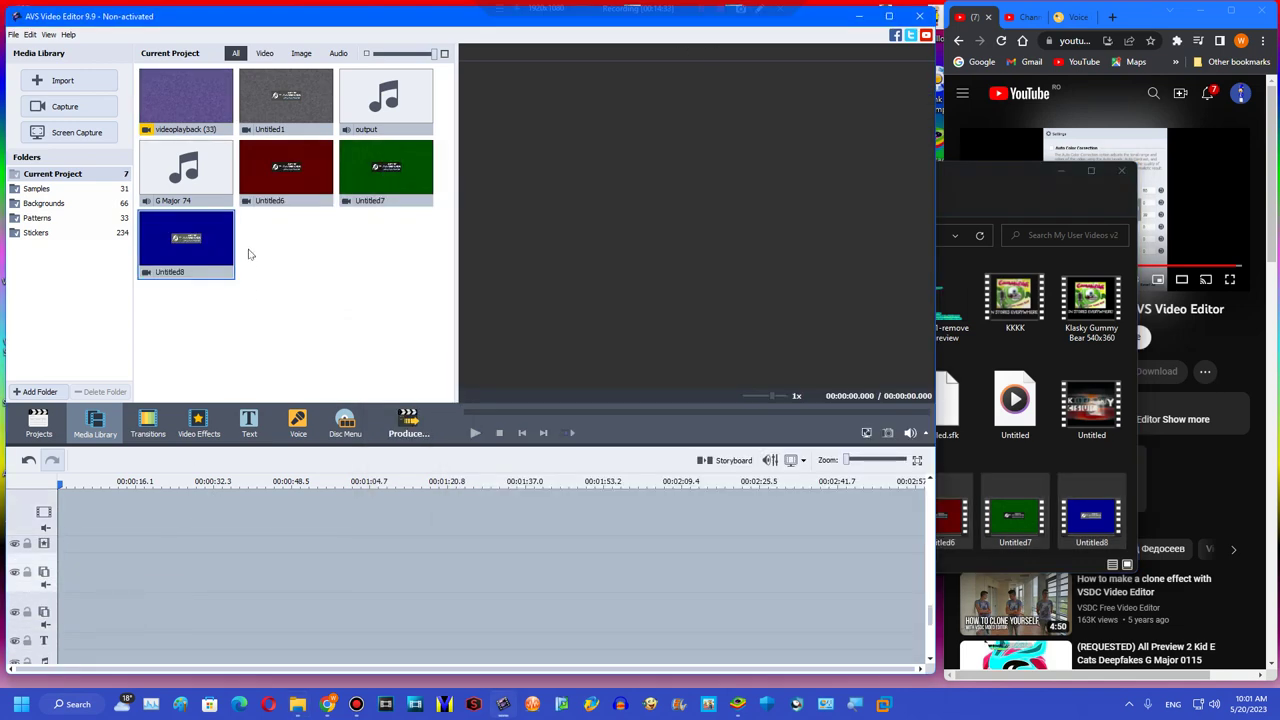
- Place Untitled6 on the main video track and Untitled7 on the first overlay line, and minimize the folder window
left_click_drag(281, 165, 70, 510)
left_click_drag(386, 167, 64, 580)
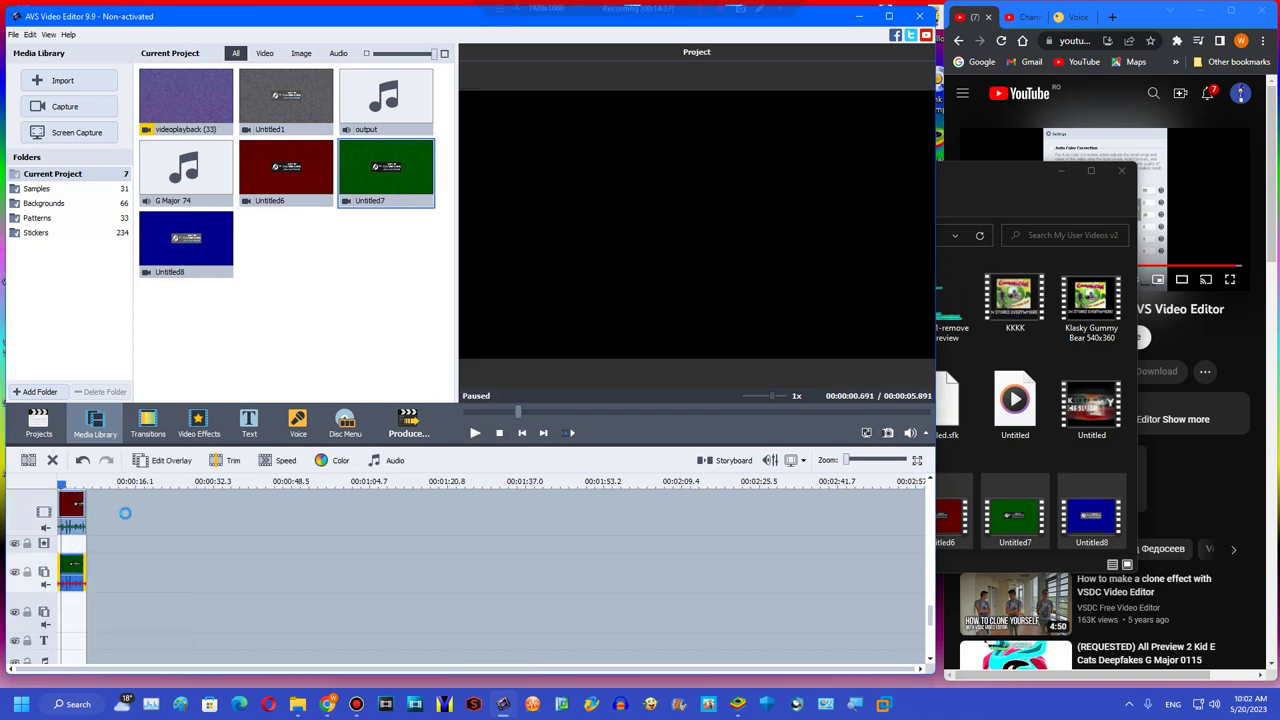
left_click(1062, 172)
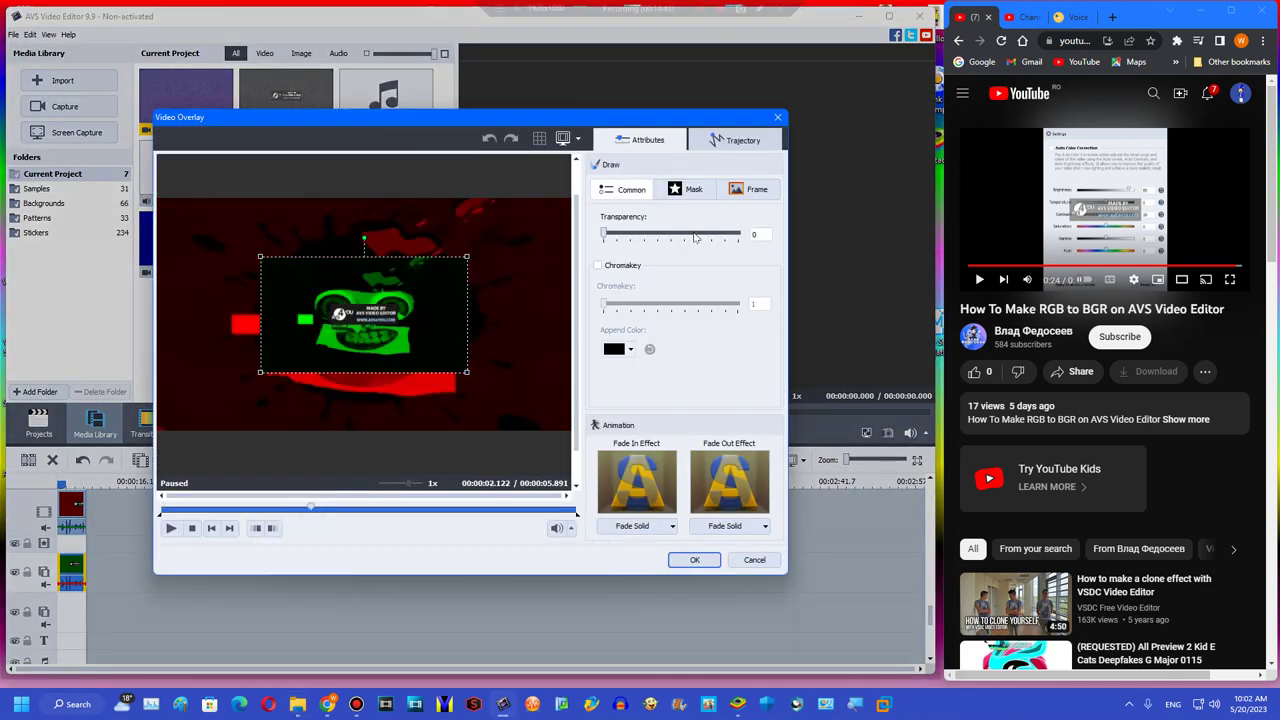
- Set the green Untitled7 overlay's transparency to 50 and enlarge it to fill the whole frame
left_click_drag(695, 237, 682, 233)
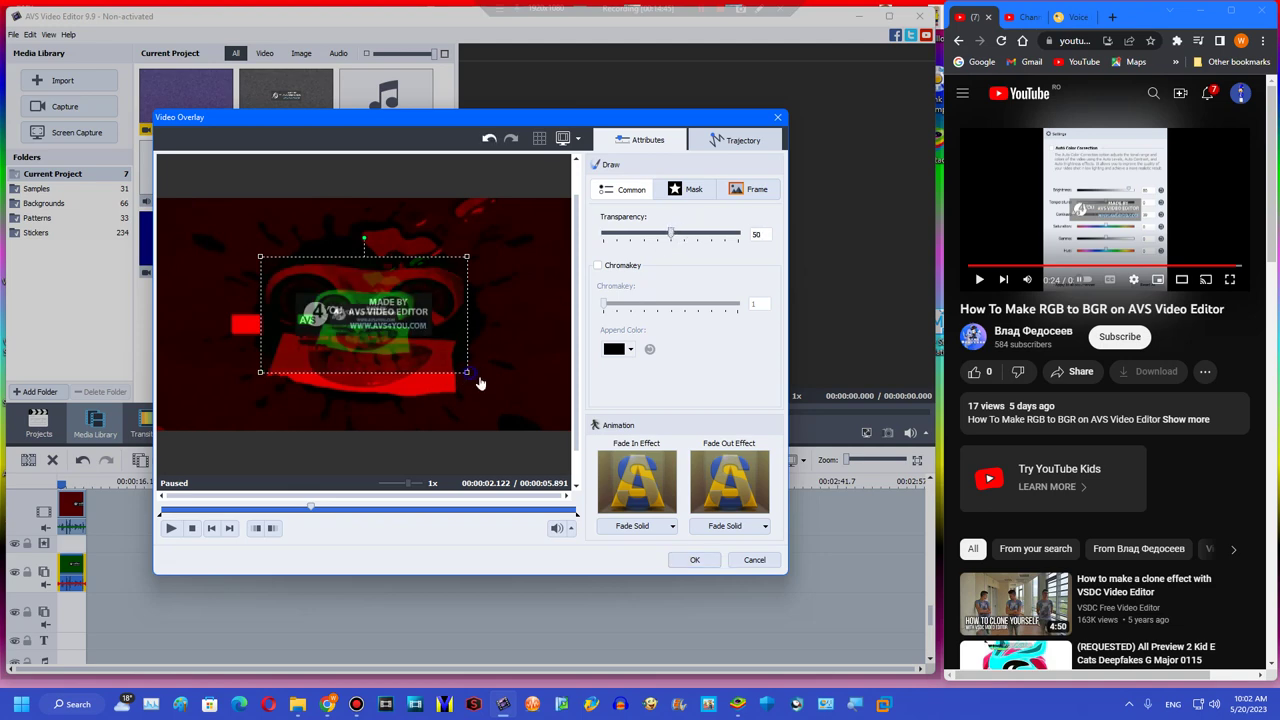
left_click_drag(479, 383, 574, 433)
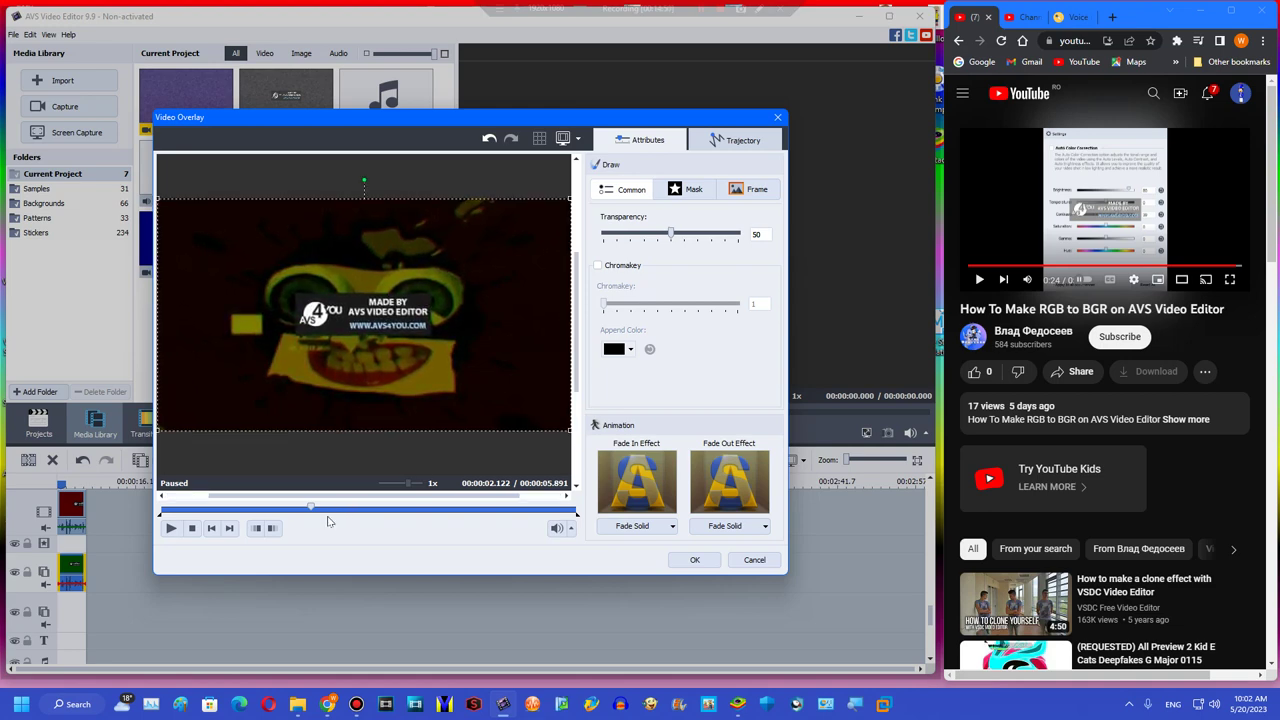
left_click(690, 561)
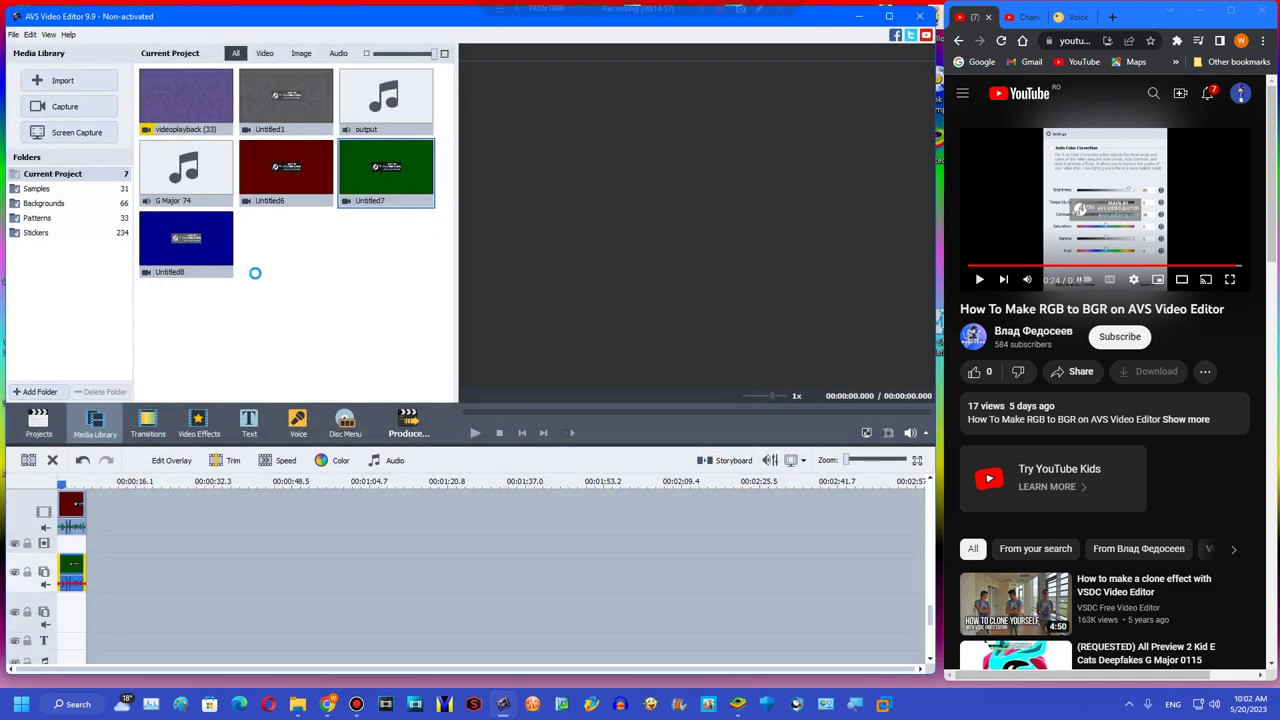
- Place Untitled8 on the second overlay line as a full-frame overlay with its transparency set to 66
left_click_drag(186, 240, 68, 594)
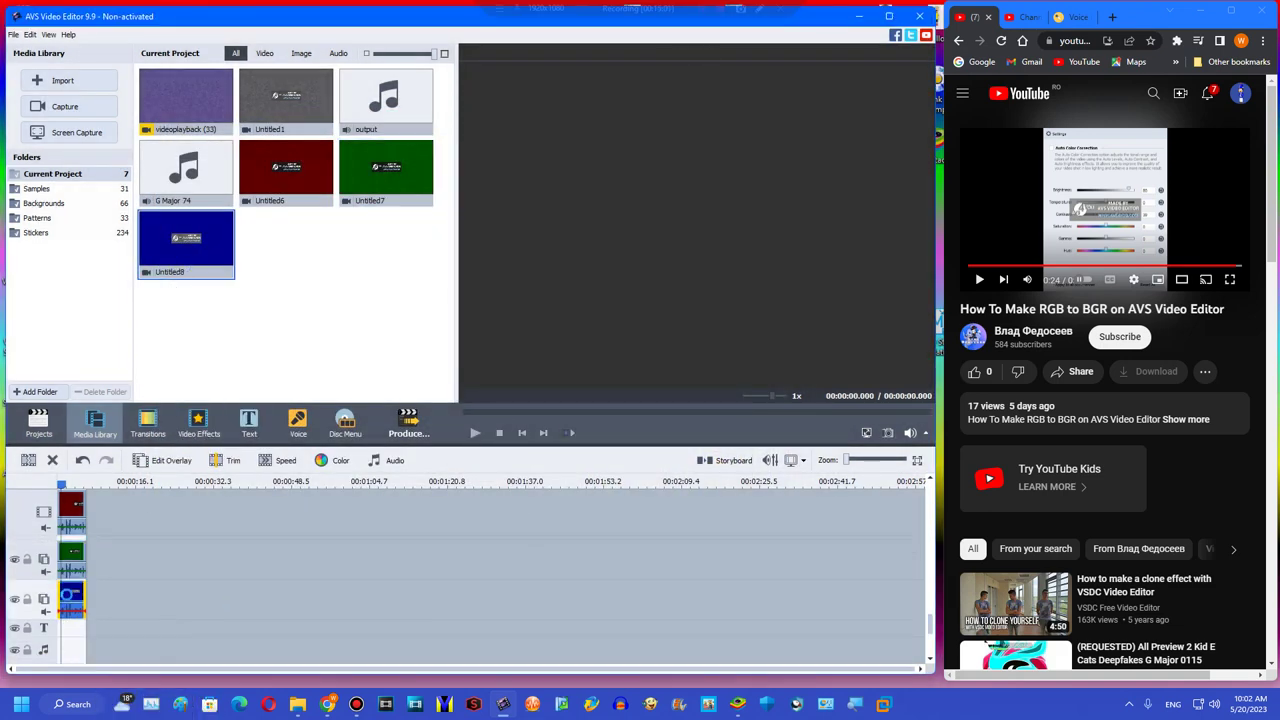
double_click(68, 596)
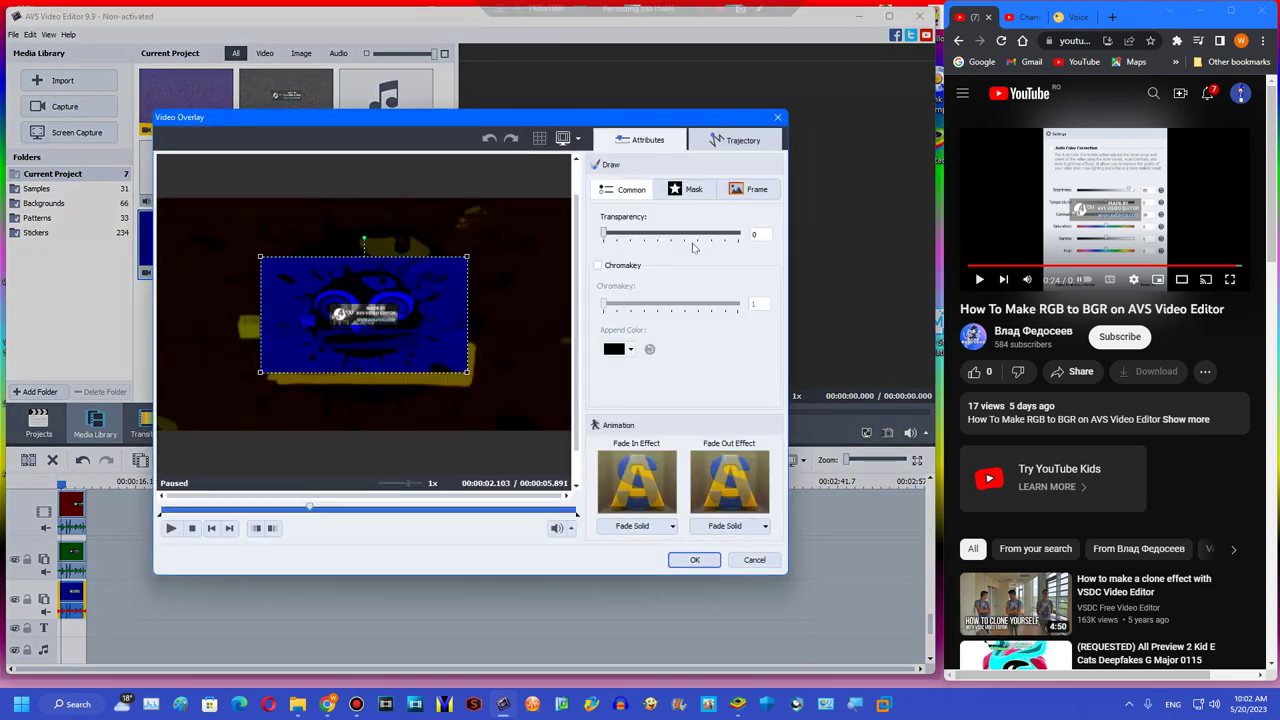
left_click_drag(699, 231, 687, 231)
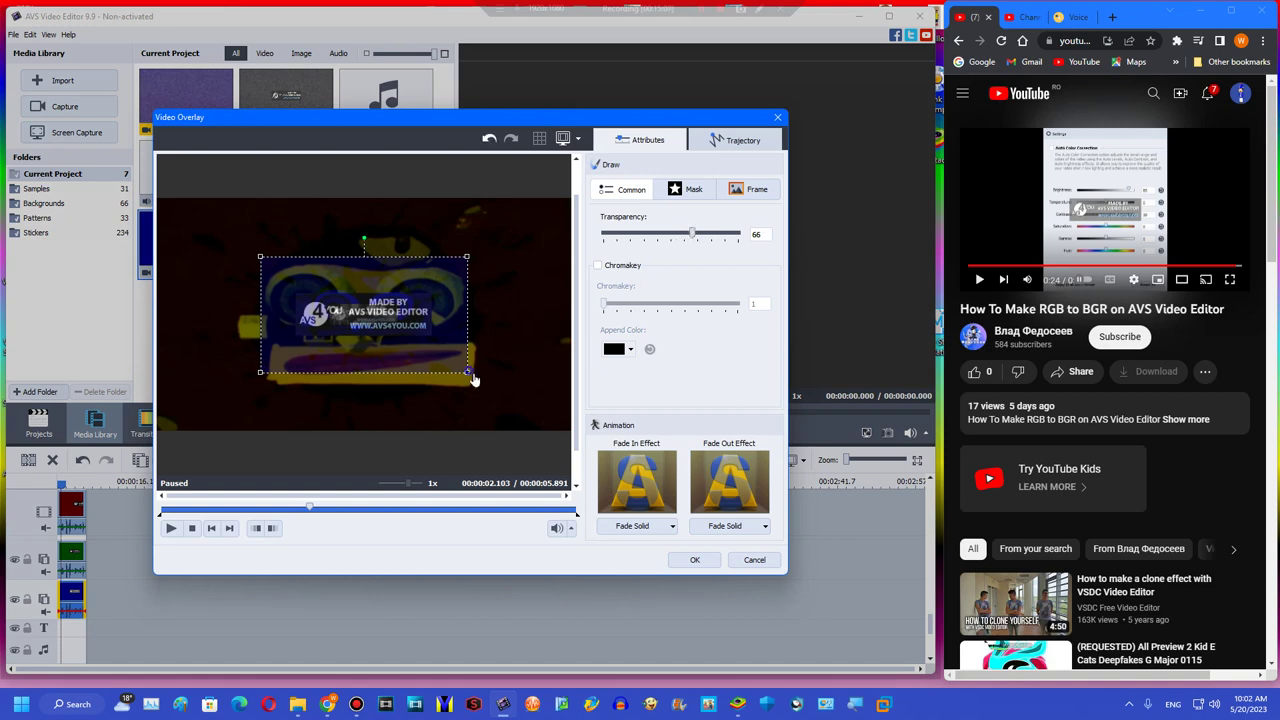
left_click_drag(472, 376, 570, 433)
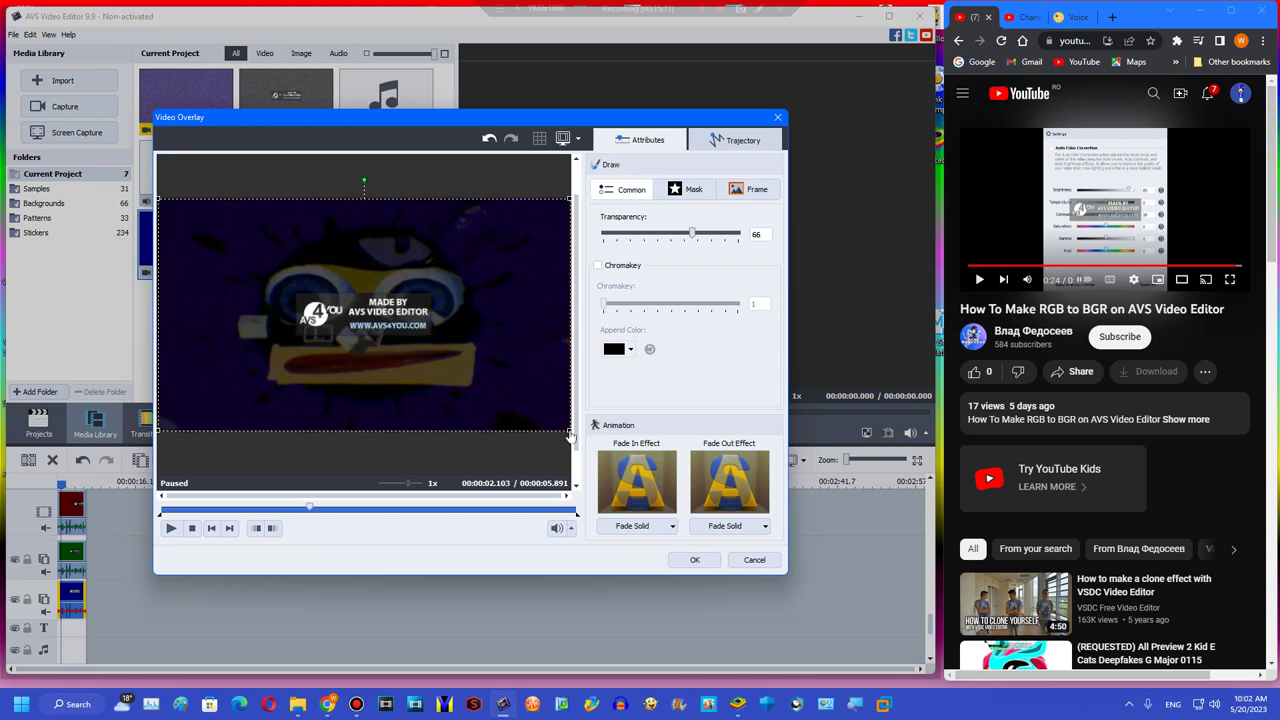
left_click(692, 560)
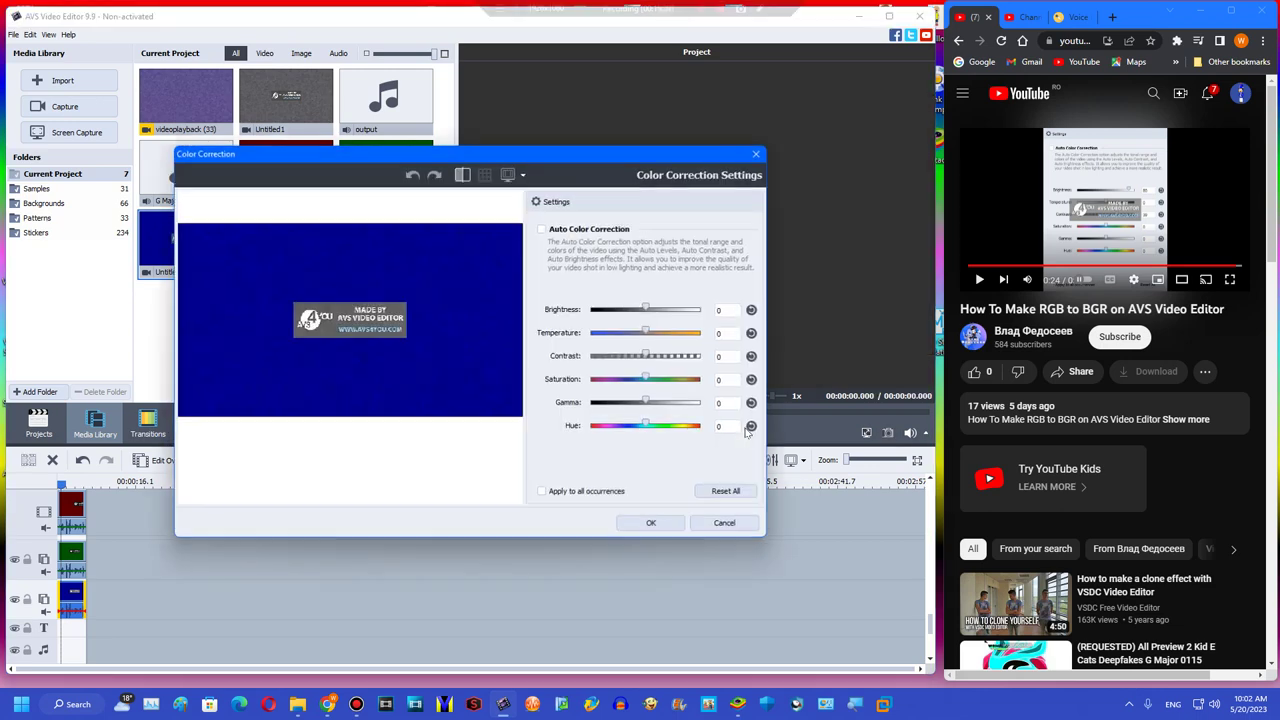
- Shift the hue of the blue Untitled8 overlay and, with a negative value, of the red Untitled6 clip through color correction
double_click(736, 427)
type("12")
left_click(654, 524)
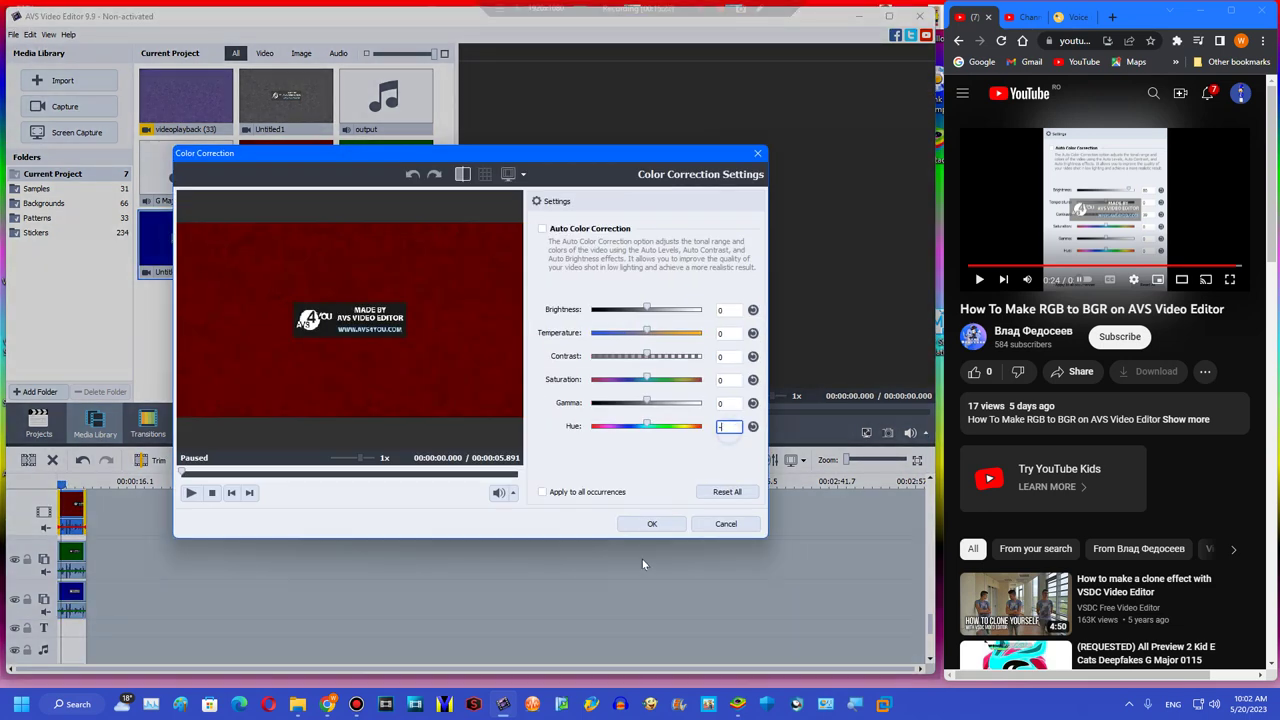
left_click(645, 527)
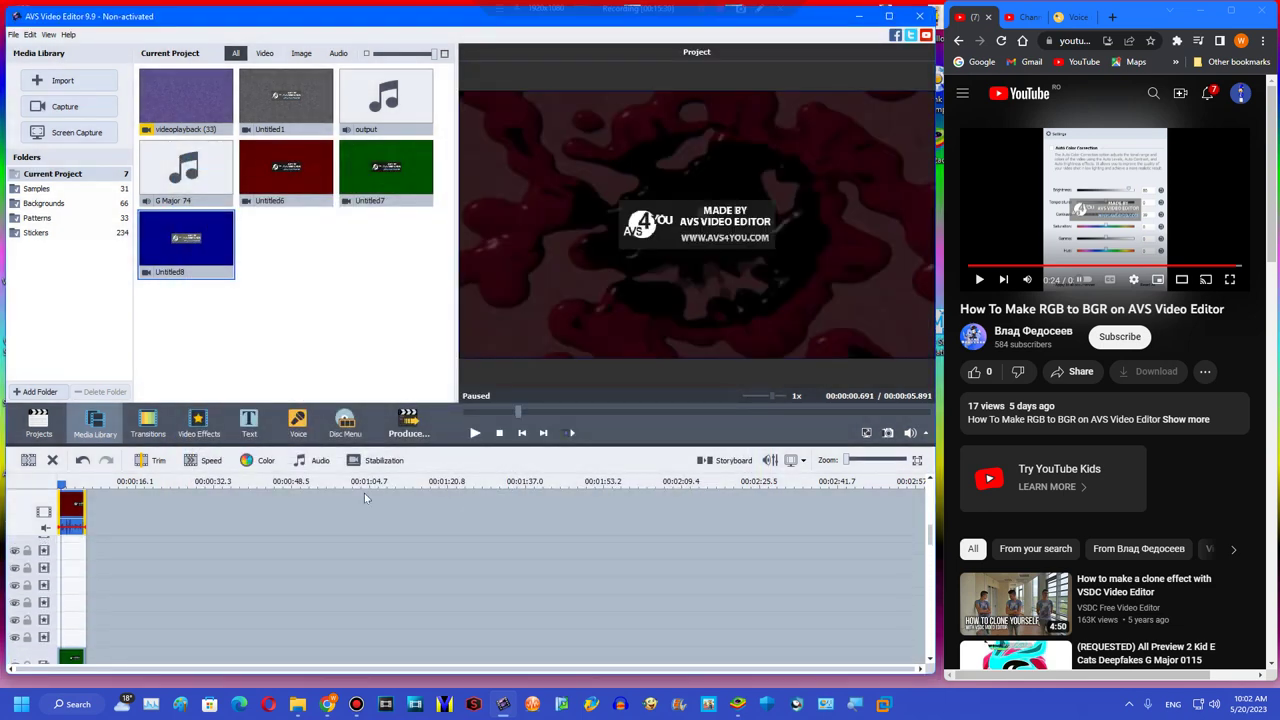
left_click(629, 417)
- Render the layered video as the WMV file Untitled9 in My User Videos v2, show the output folder and return to the editor
left_click(397, 432)
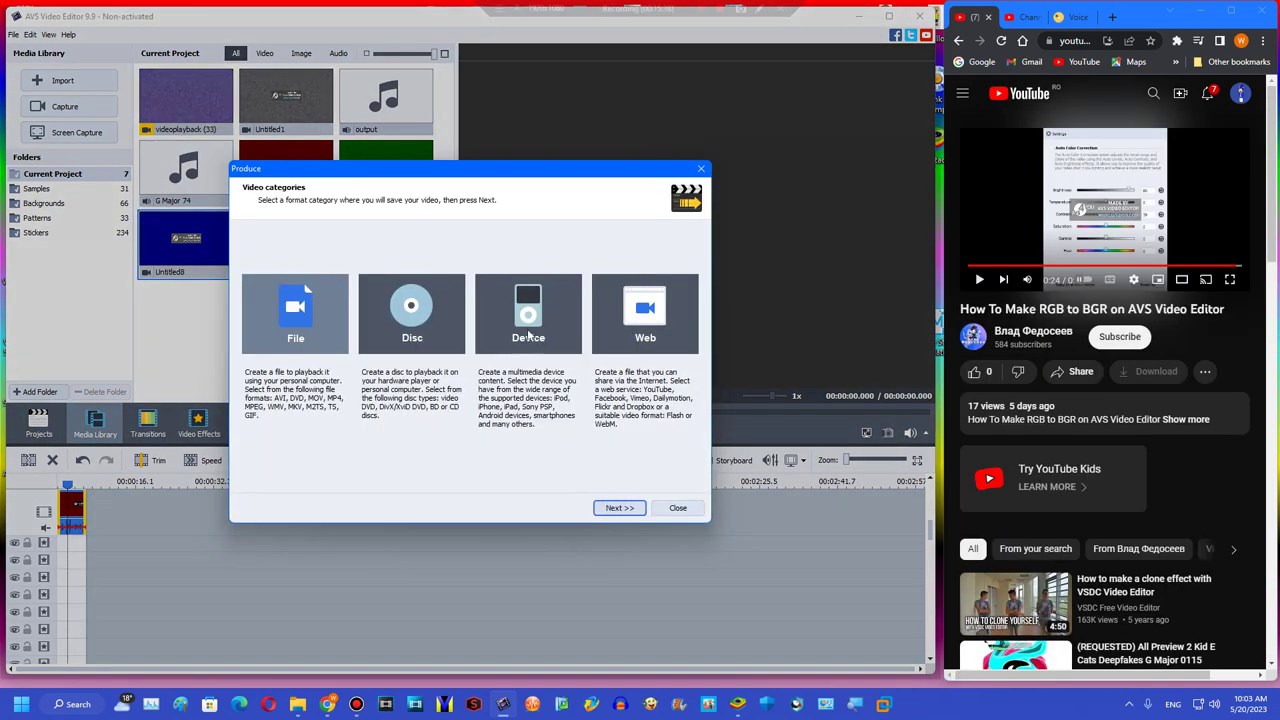
key("Return")
left_click(603, 500)
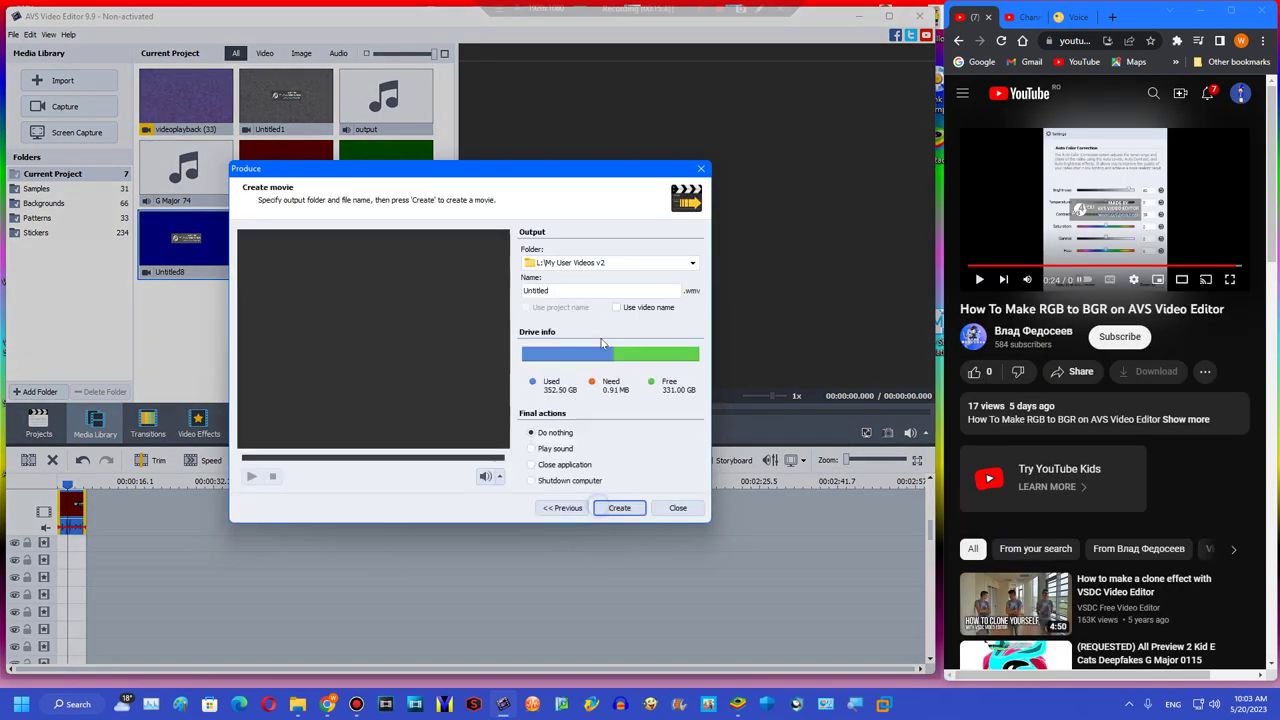
left_click(563, 291)
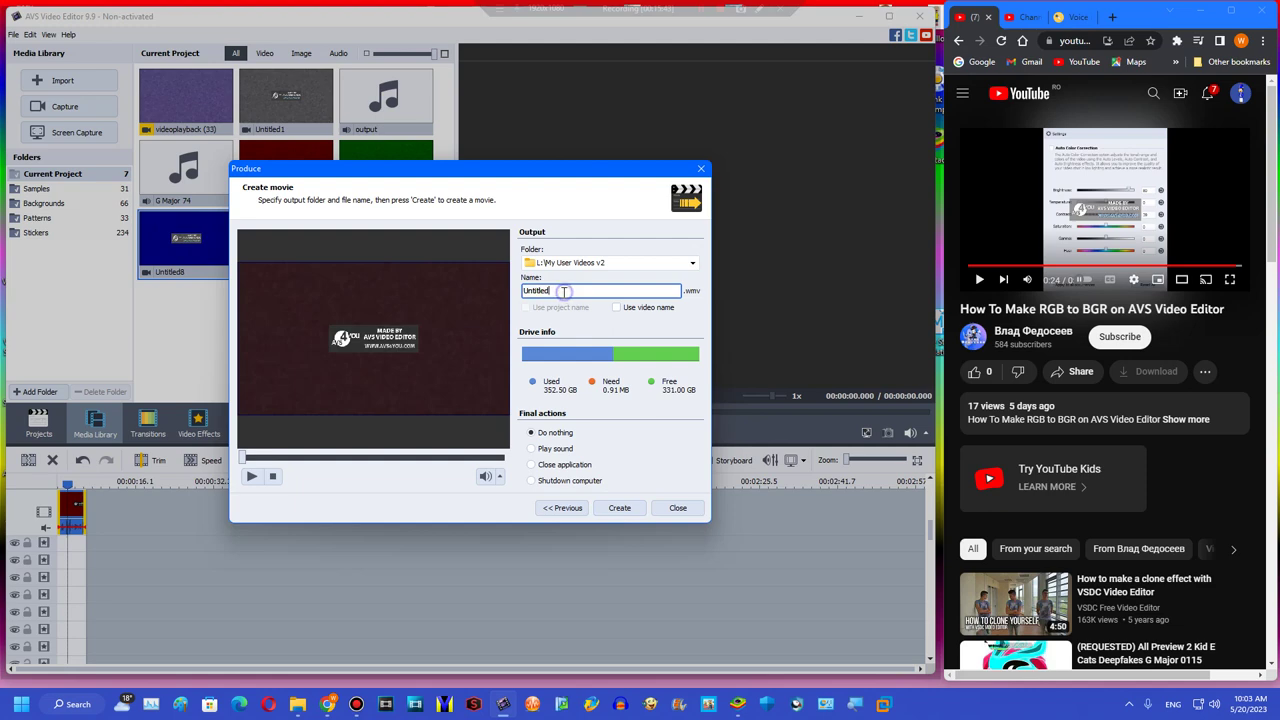
type("9")
left_click(620, 508)
left_click(437, 414)
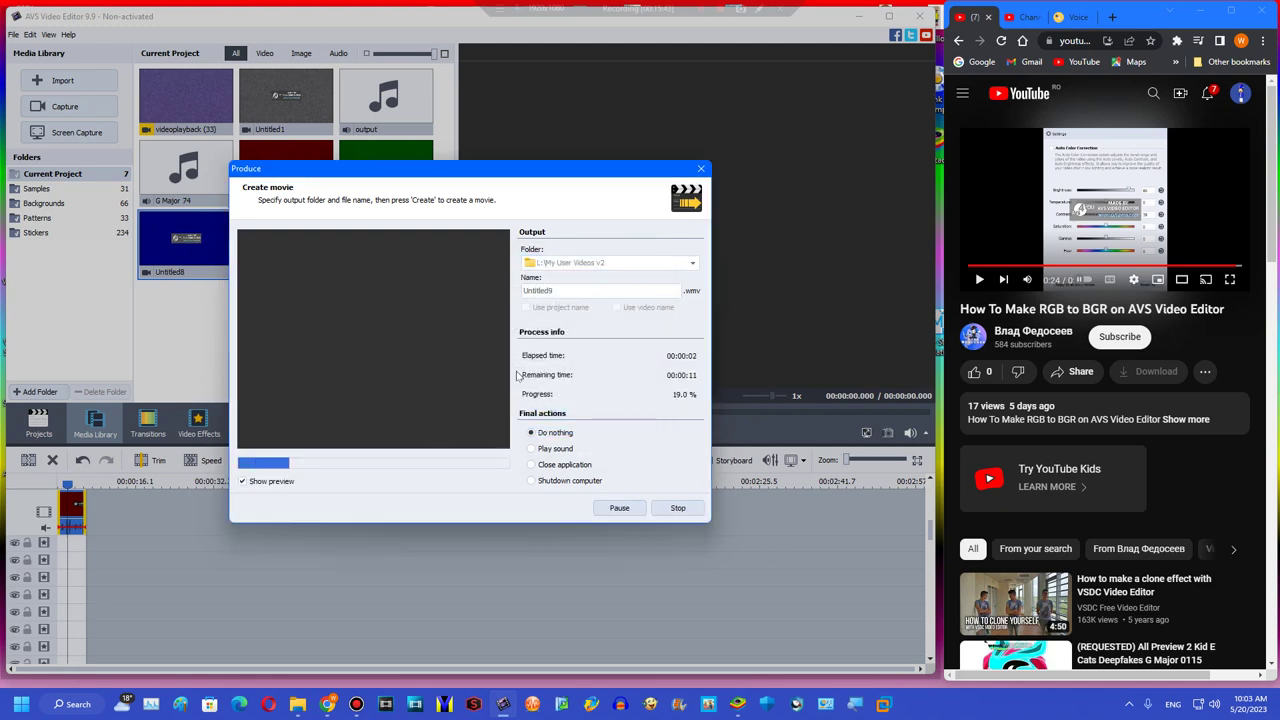
left_click(446, 379)
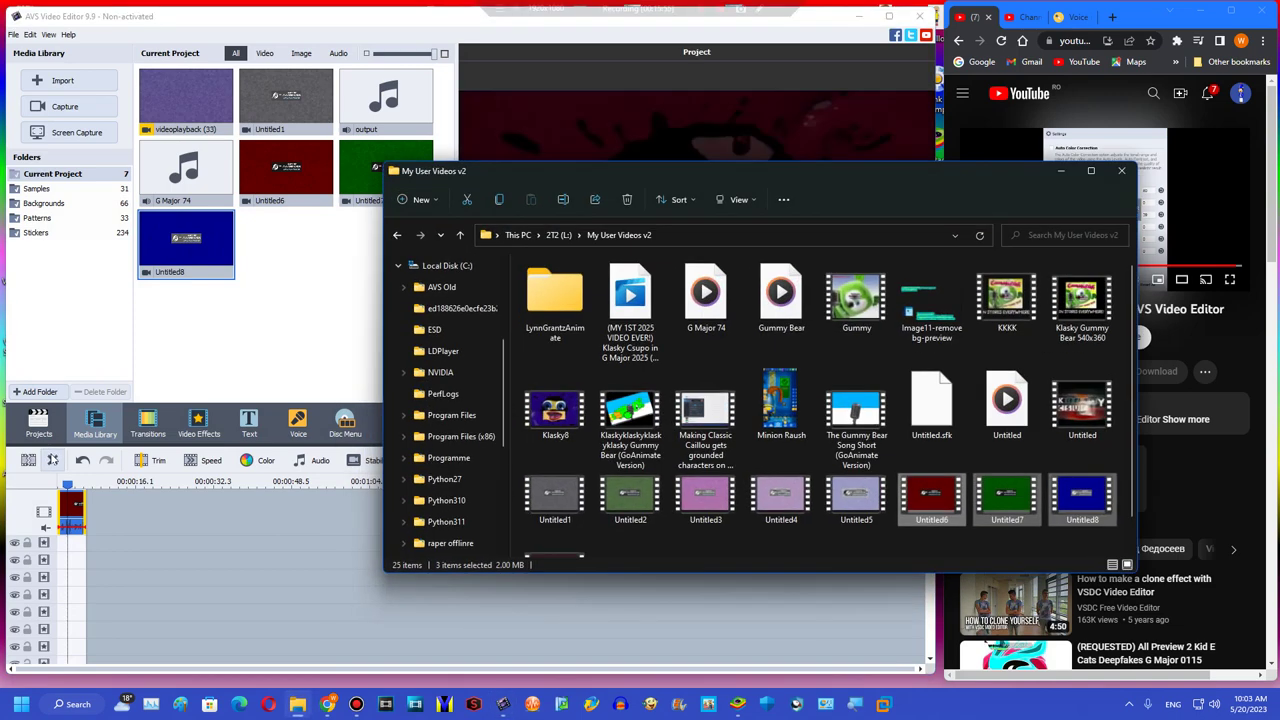
left_click(71, 508)
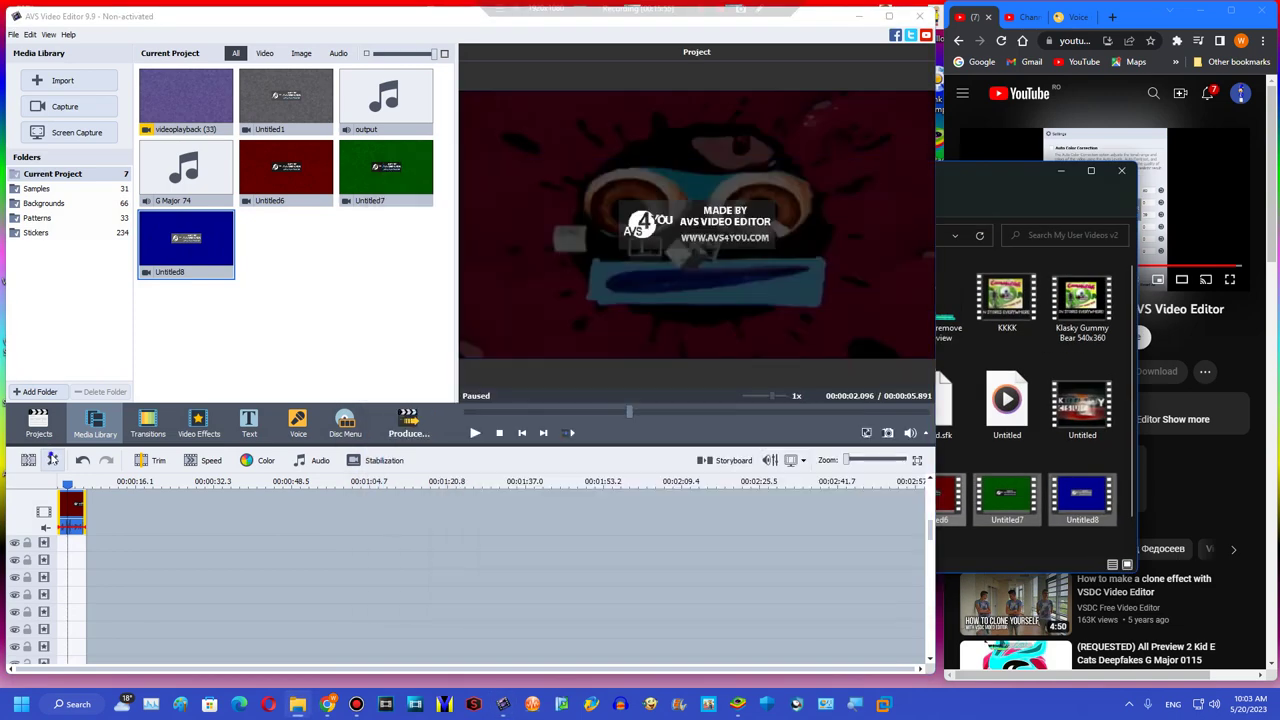
- Replace the timeline clip with the Untitled9 video from the My User Videos v2 folder
key("Delete")
left_click(1003, 453)
scroll(990, 468, "down", 1)
left_click_drag(546, 525, 120, 520)
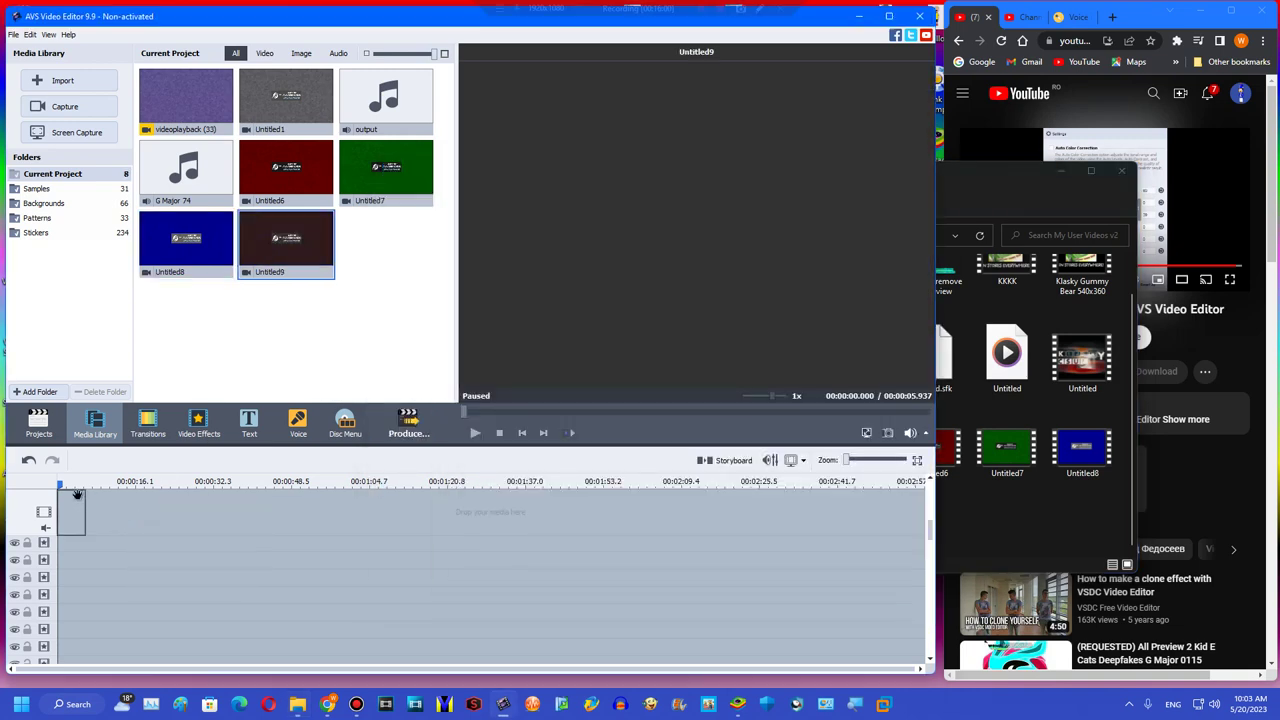
left_click(1070, 170)
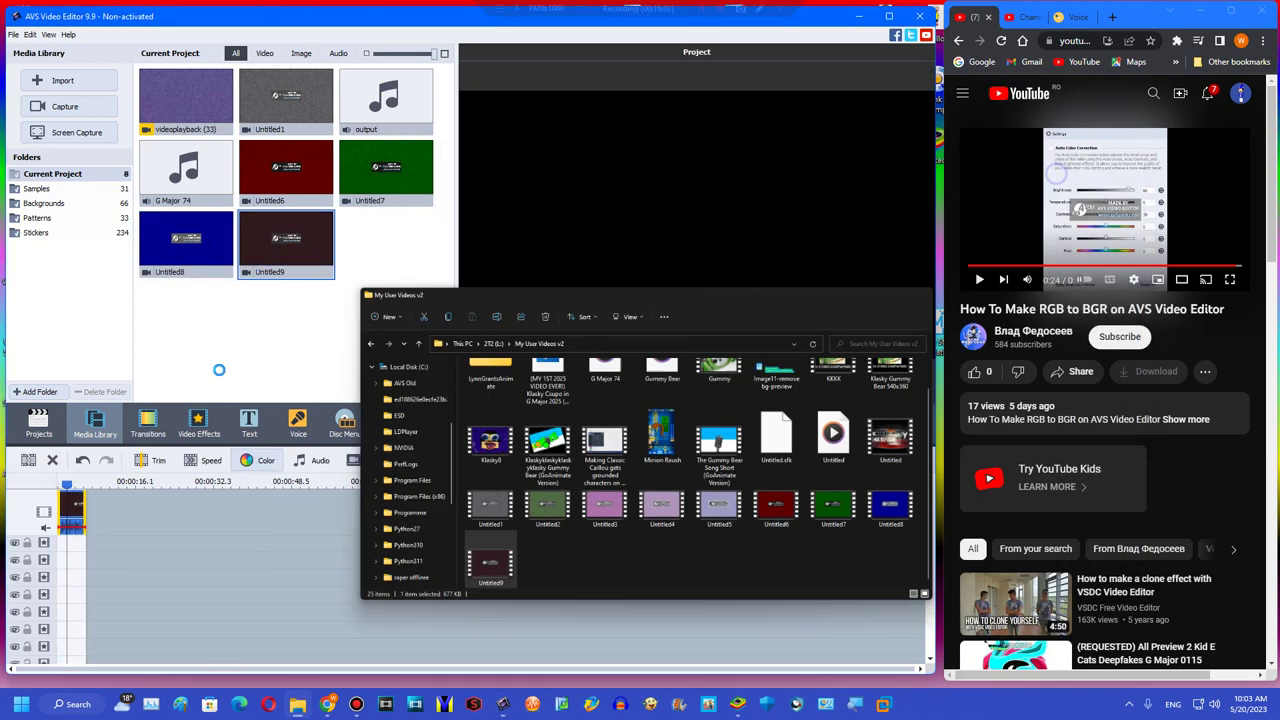
- Apply color correction to the Untitled9 clip with Contrast 39 and Brightness 80
left_click(258, 460)
left_click_drag(296, 472, 296, 474)
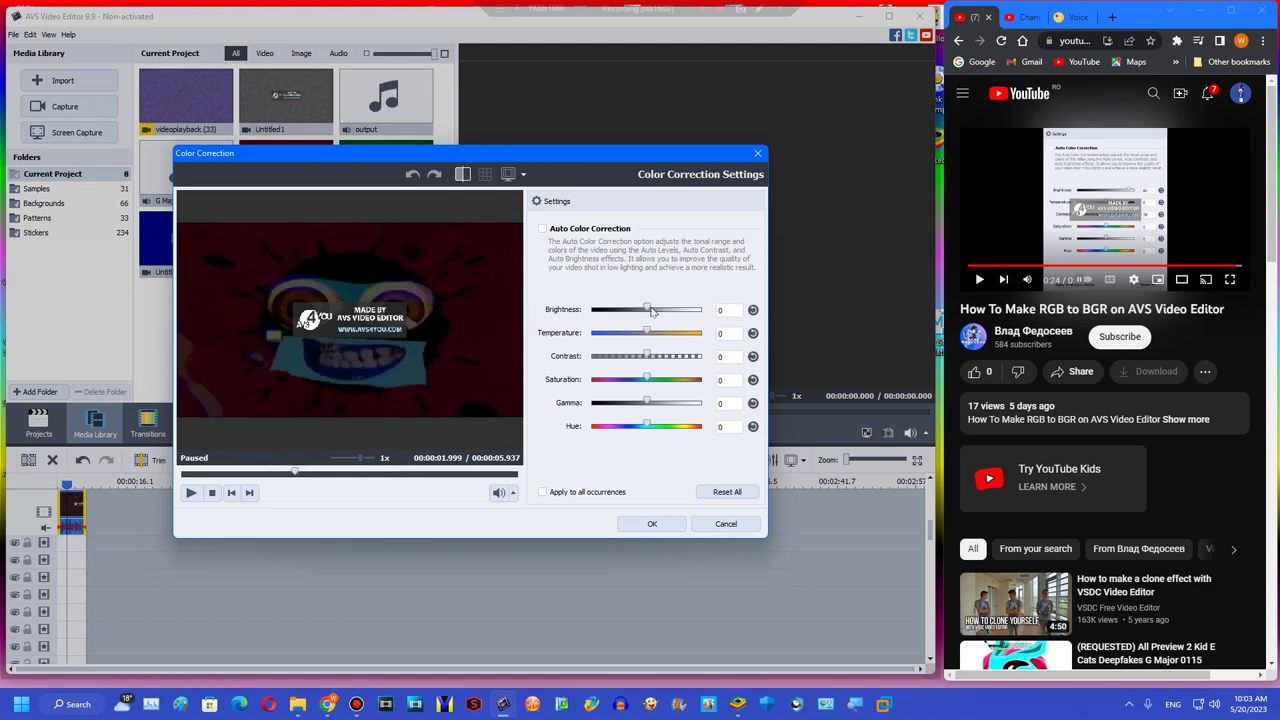
left_click_drag(651, 312, 706, 309)
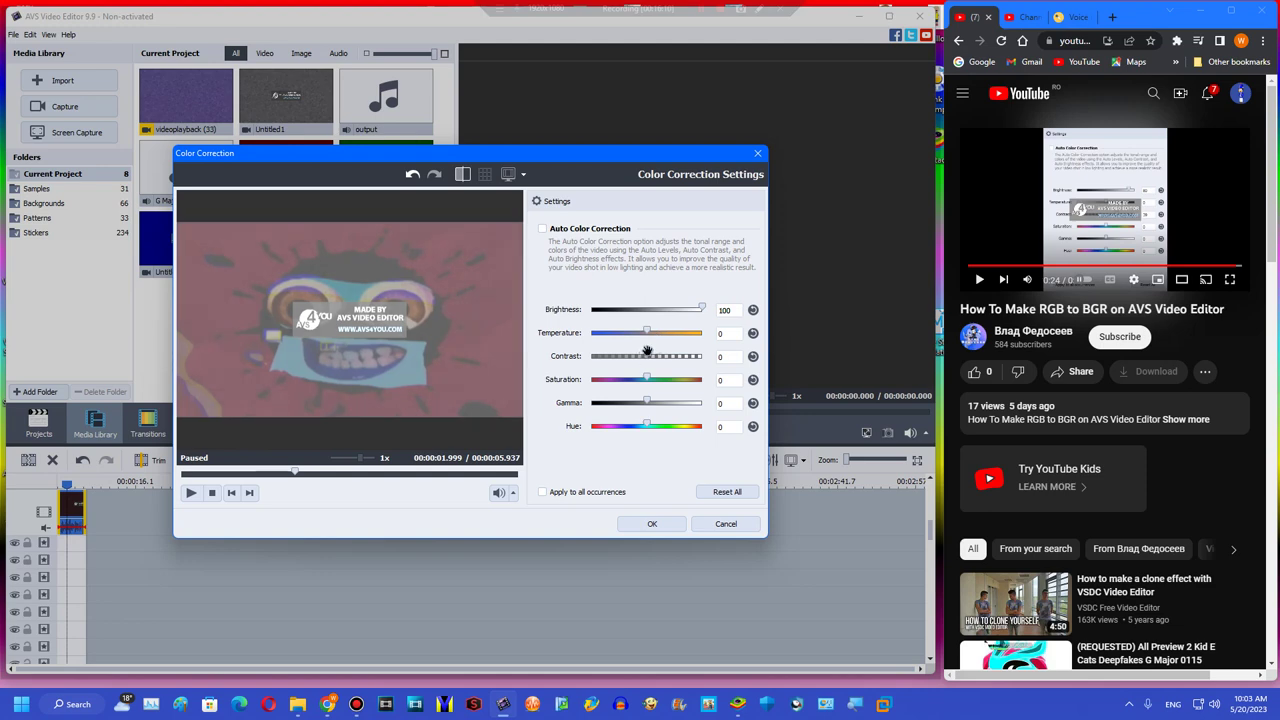
left_click_drag(664, 346, 676, 343)
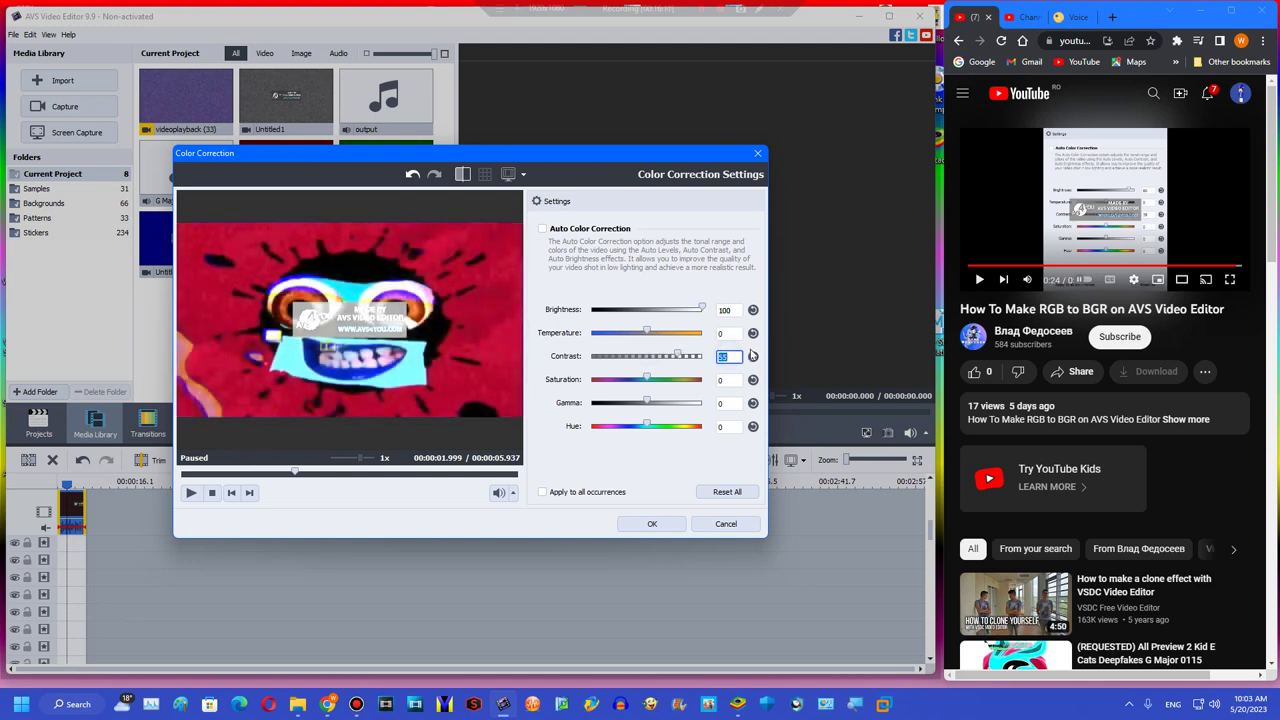
type("39")
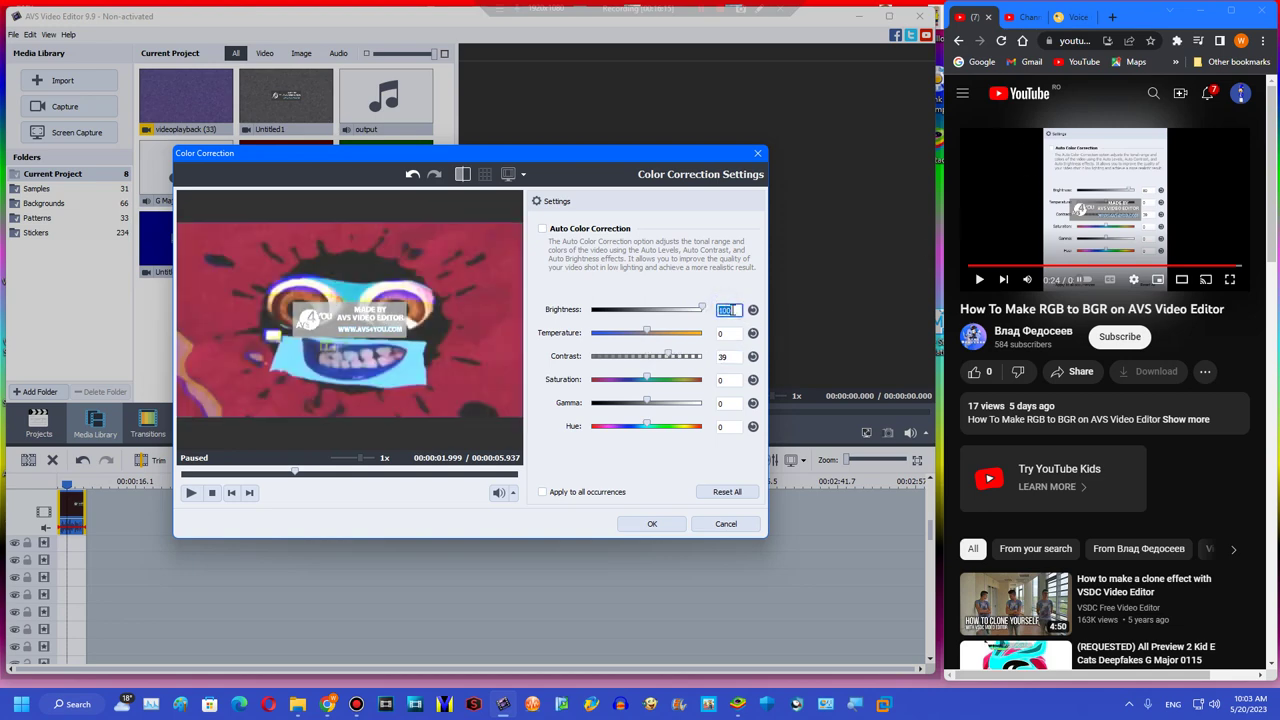
type("80")
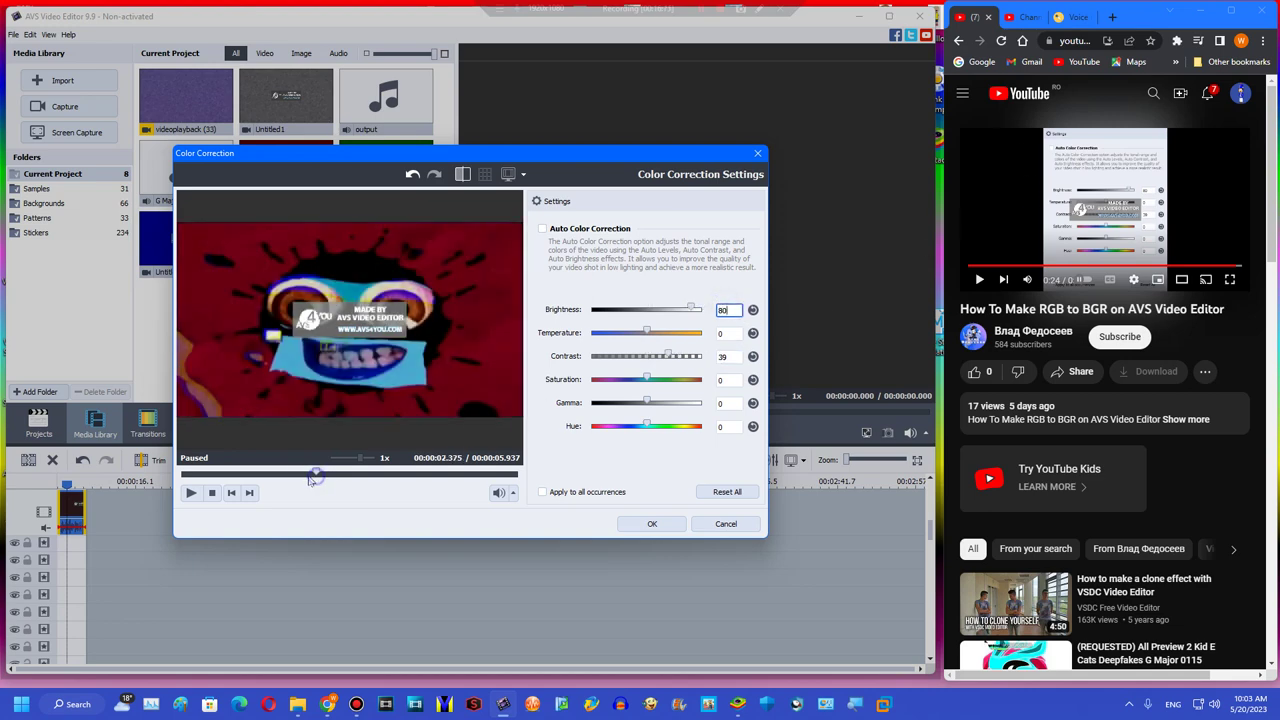
left_click_drag(310, 480, 287, 481)
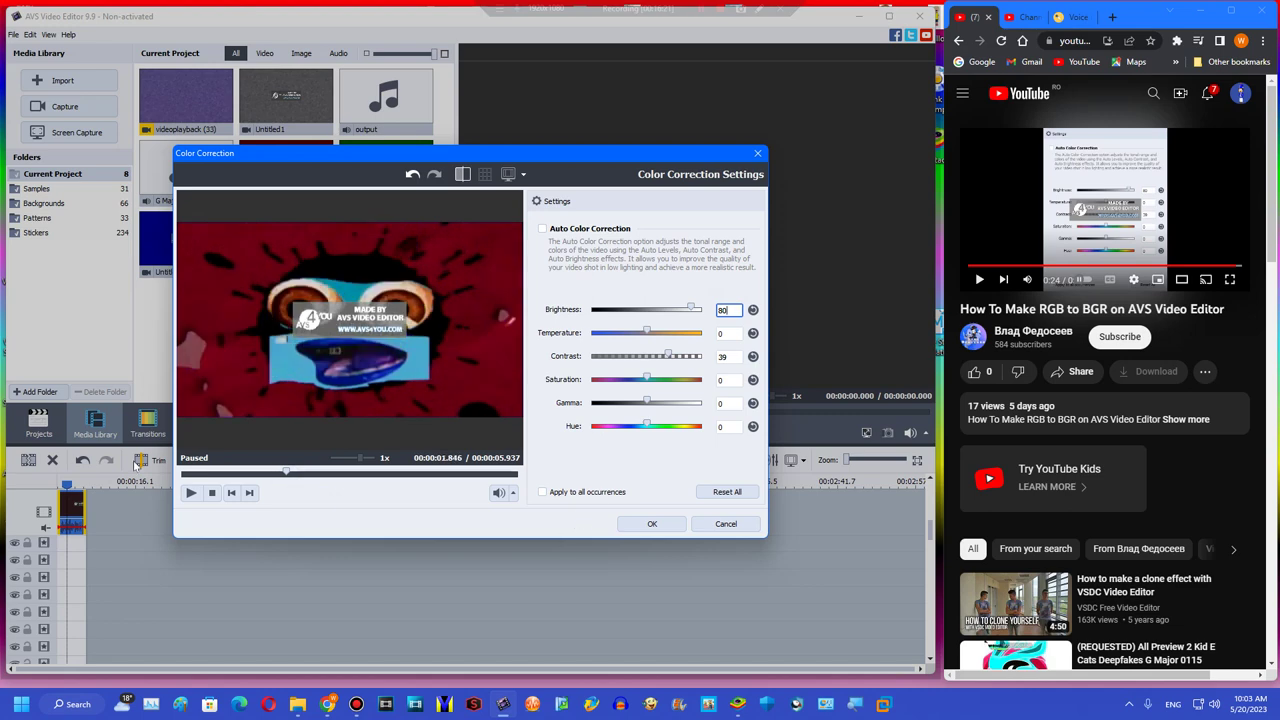
left_click(651, 523)
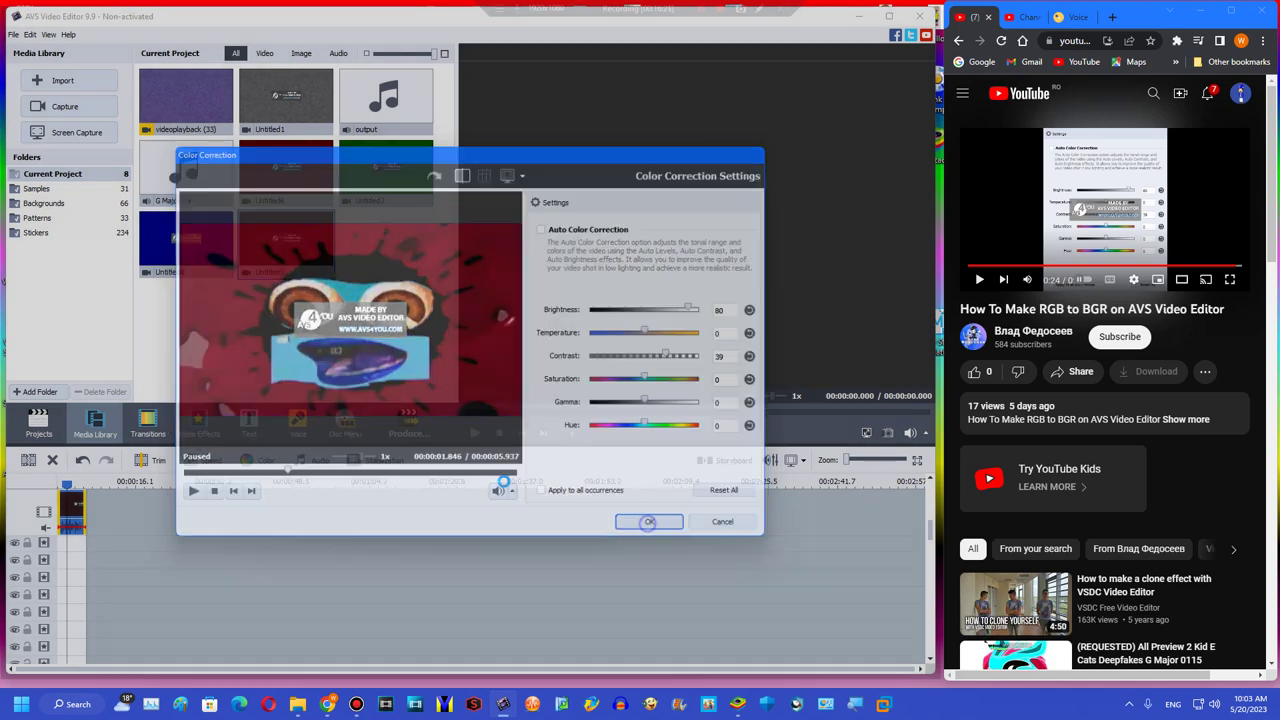
- Place the audio of videoplayback (33) on the audio line at the start of the timeline
left_click(391, 438)
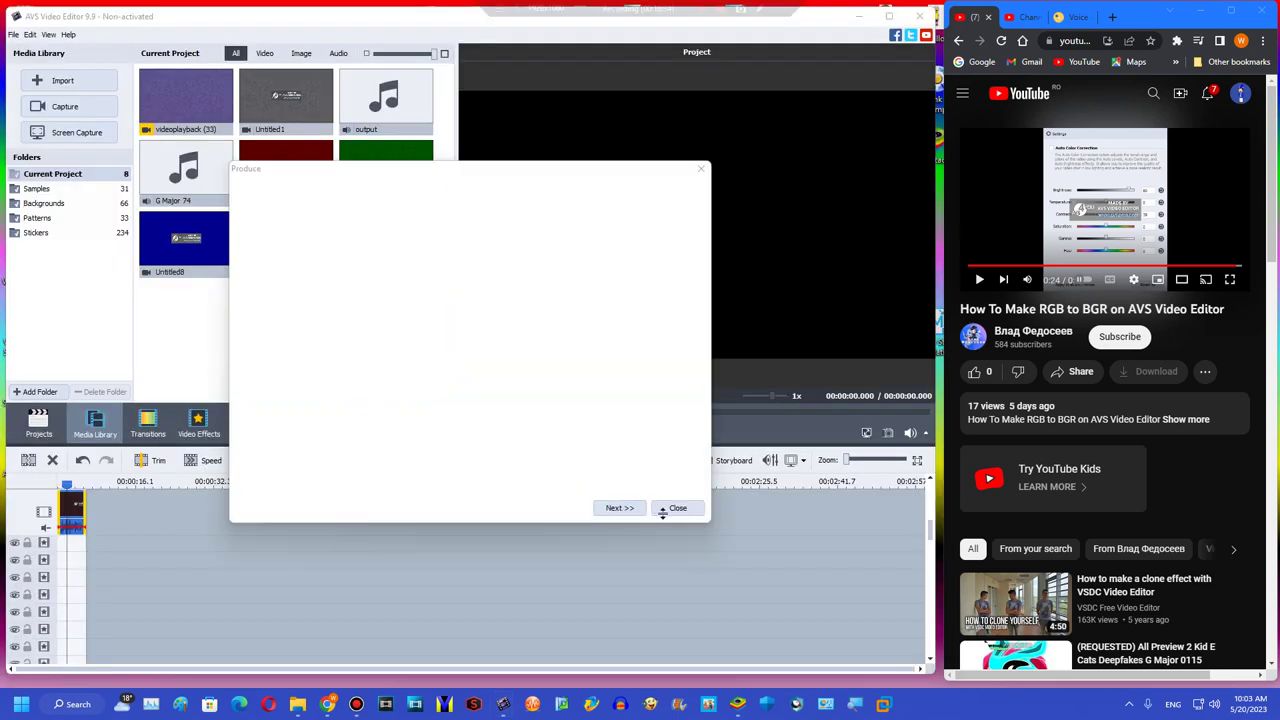
left_click(667, 512)
right_click(75, 501)
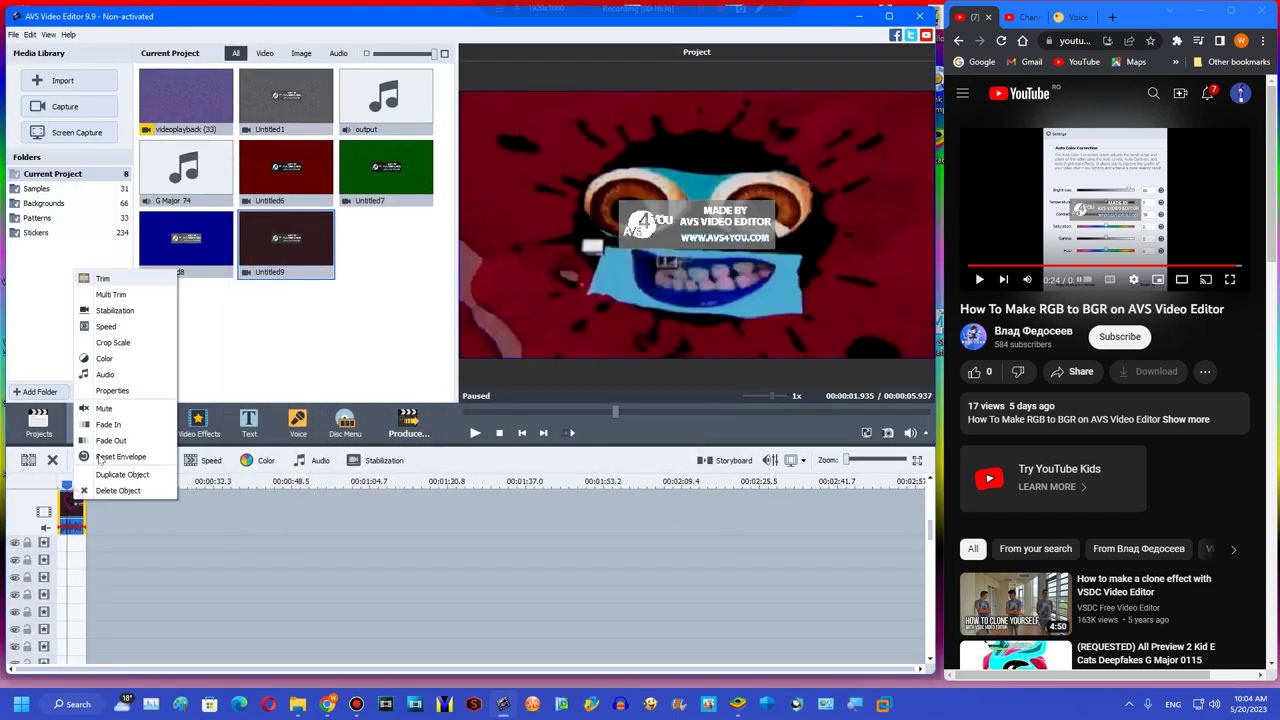
left_click(97, 535)
scroll(97, 535, "down", 1)
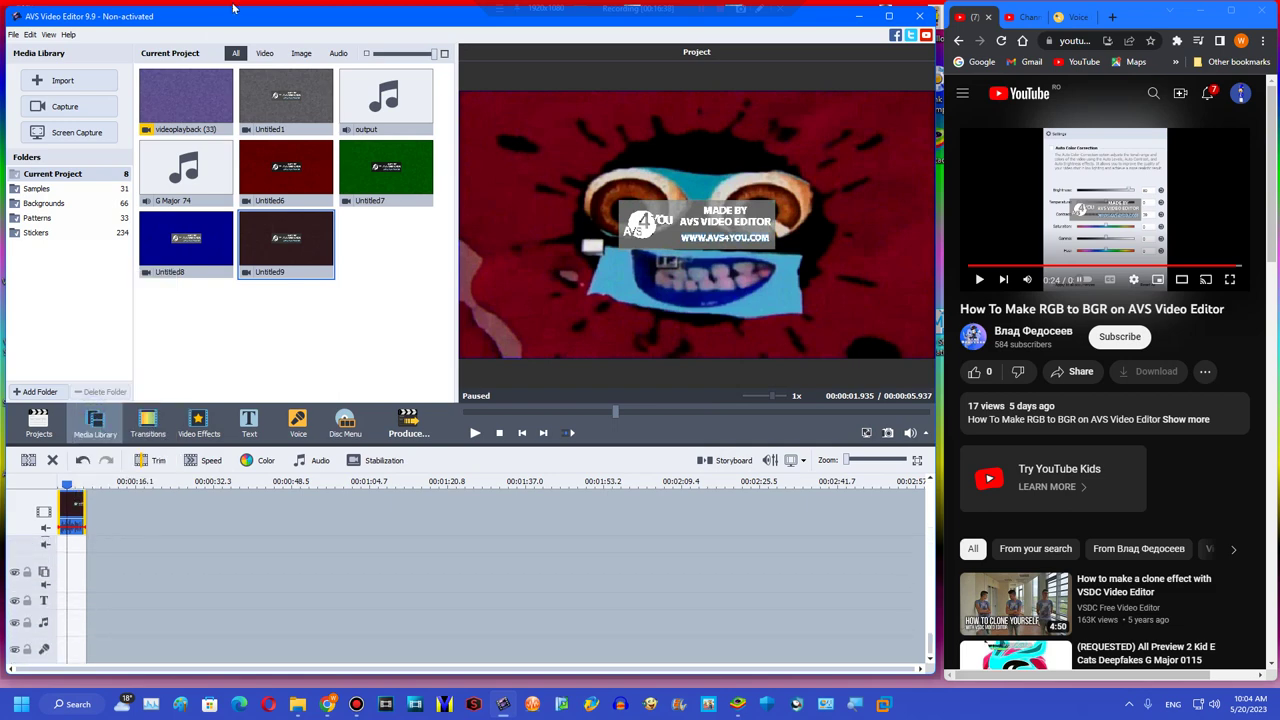
left_click_drag(186, 100, 70, 648)
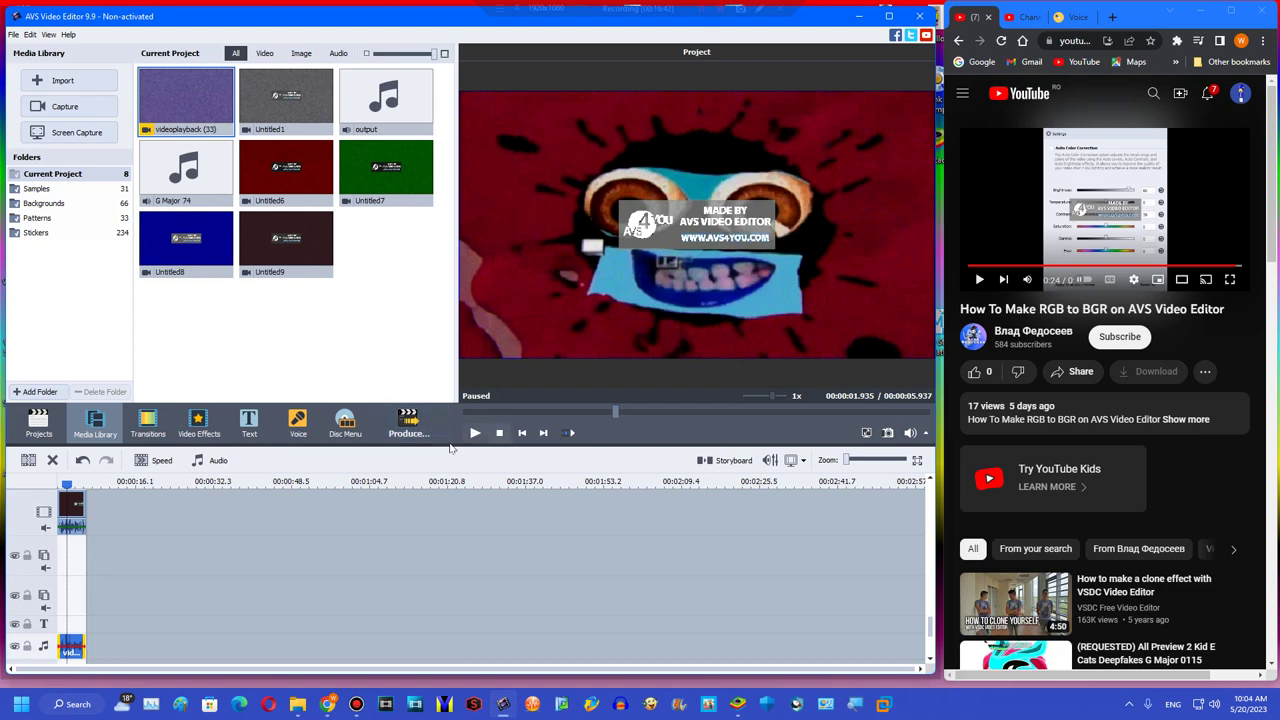
- Produce the project as a WMV file named Untitled10 in the L:\My User Videos v2 folder
left_click(408, 422)
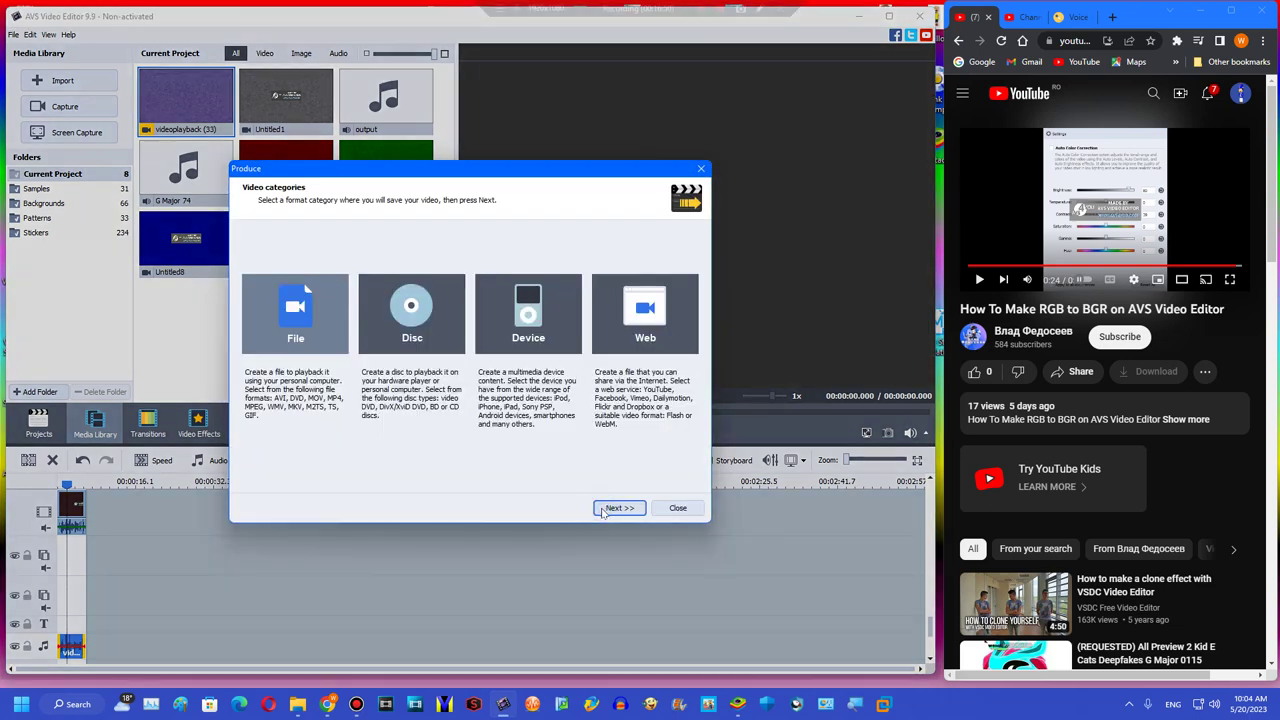
left_click(614, 508)
left_click(614, 508)
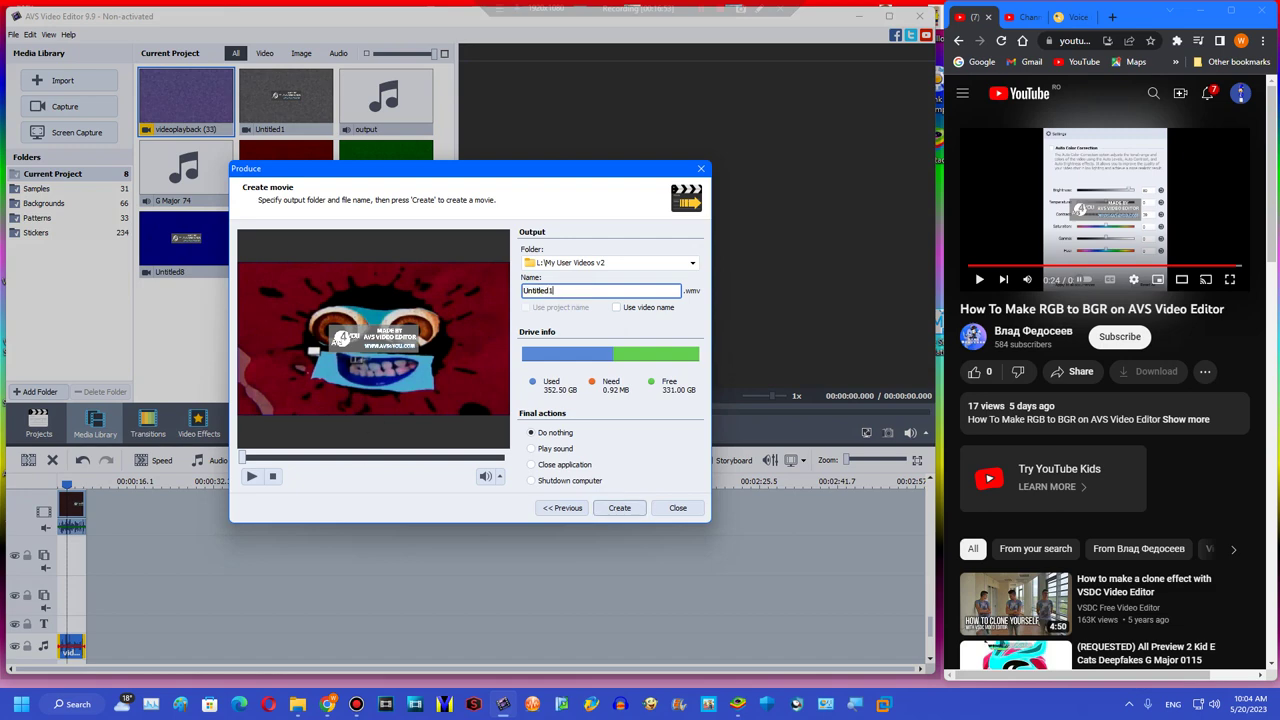
left_click(614, 508)
left_click(422, 418)
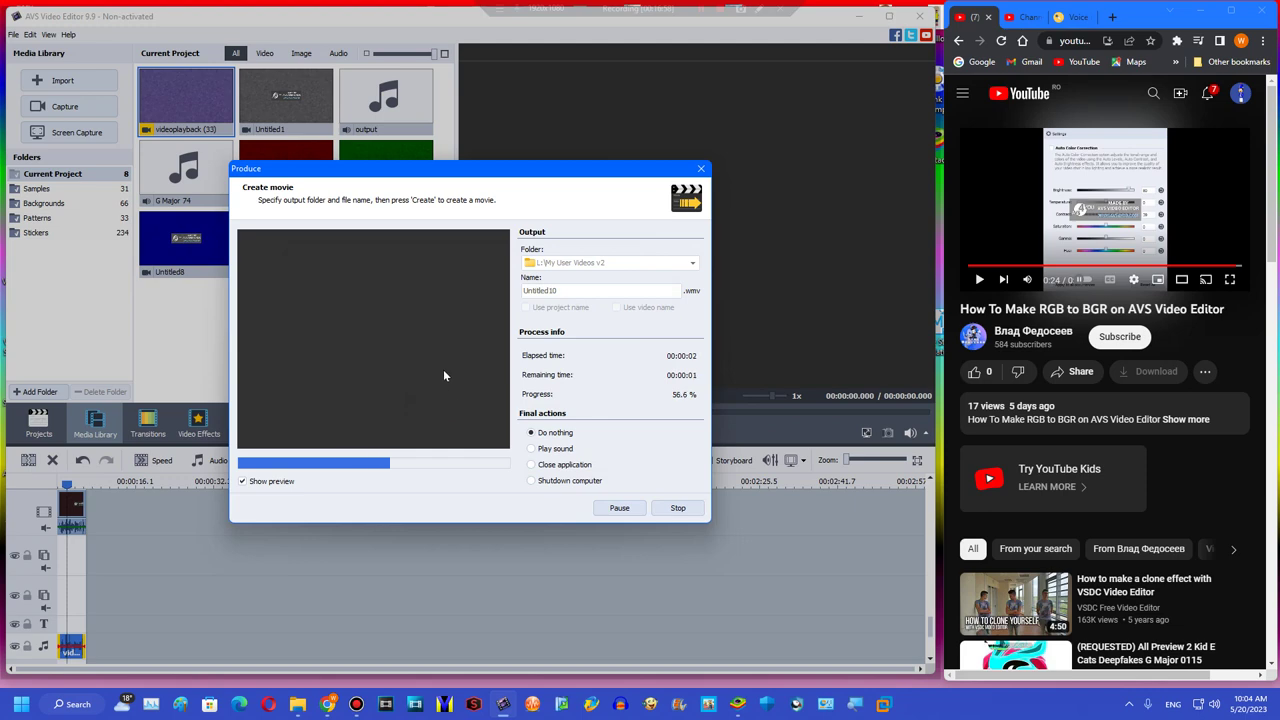
left_click(432, 373)
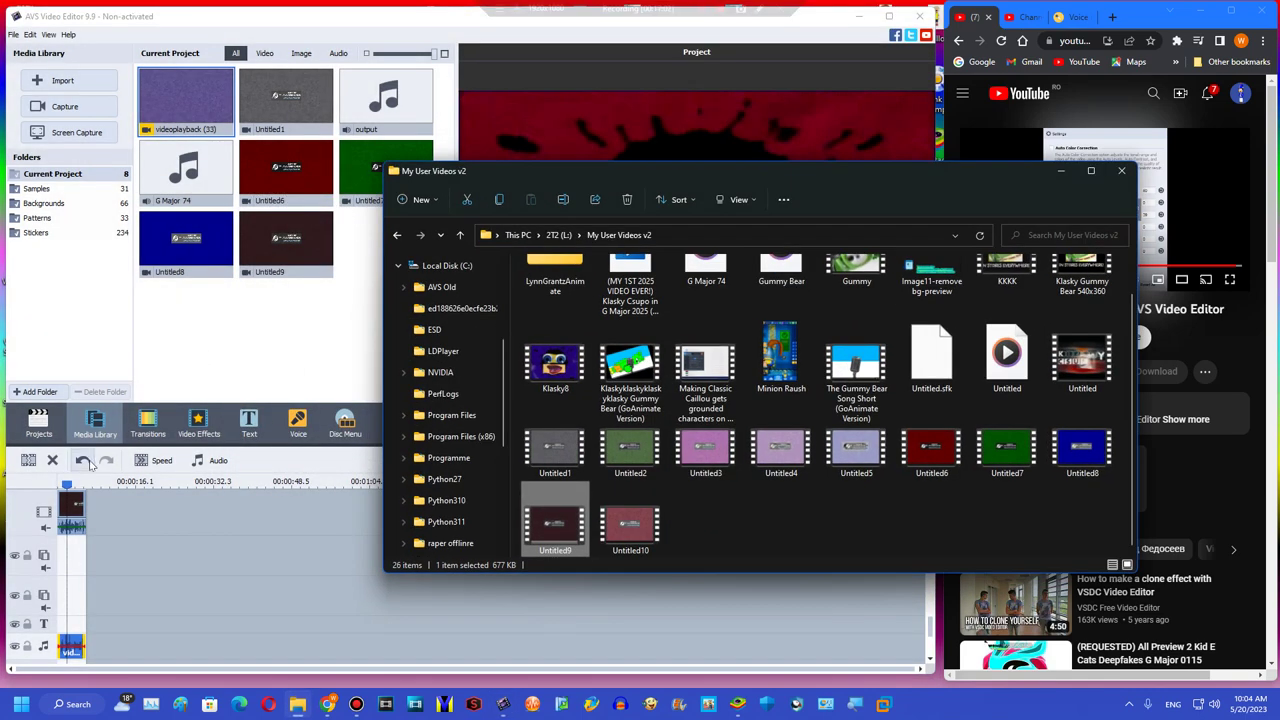
- Clear the clip and its added audio from the timeline and put the Untitled10 video on the main video track
left_click(64, 496)
left_click(52, 460)
left_click(975, 522)
left_click_drag(626, 524, 87, 545)
right_click(86, 596)
left_click(106, 587)
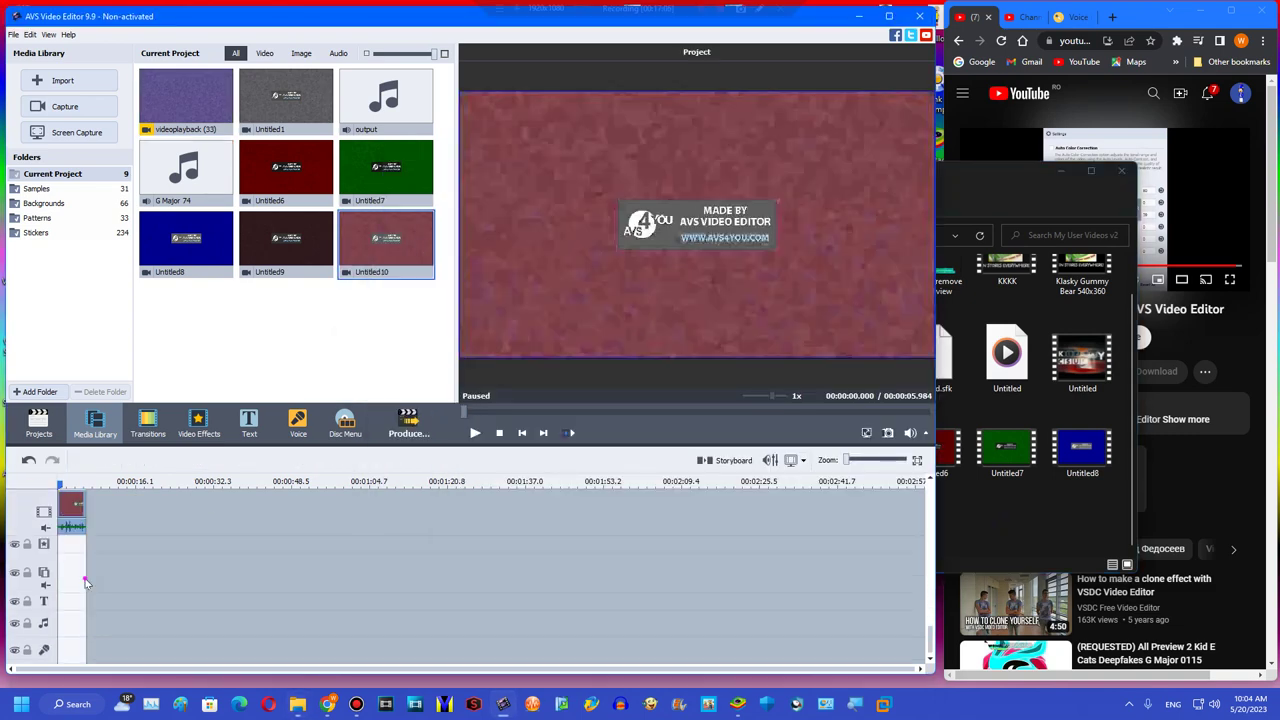
right_click(86, 583)
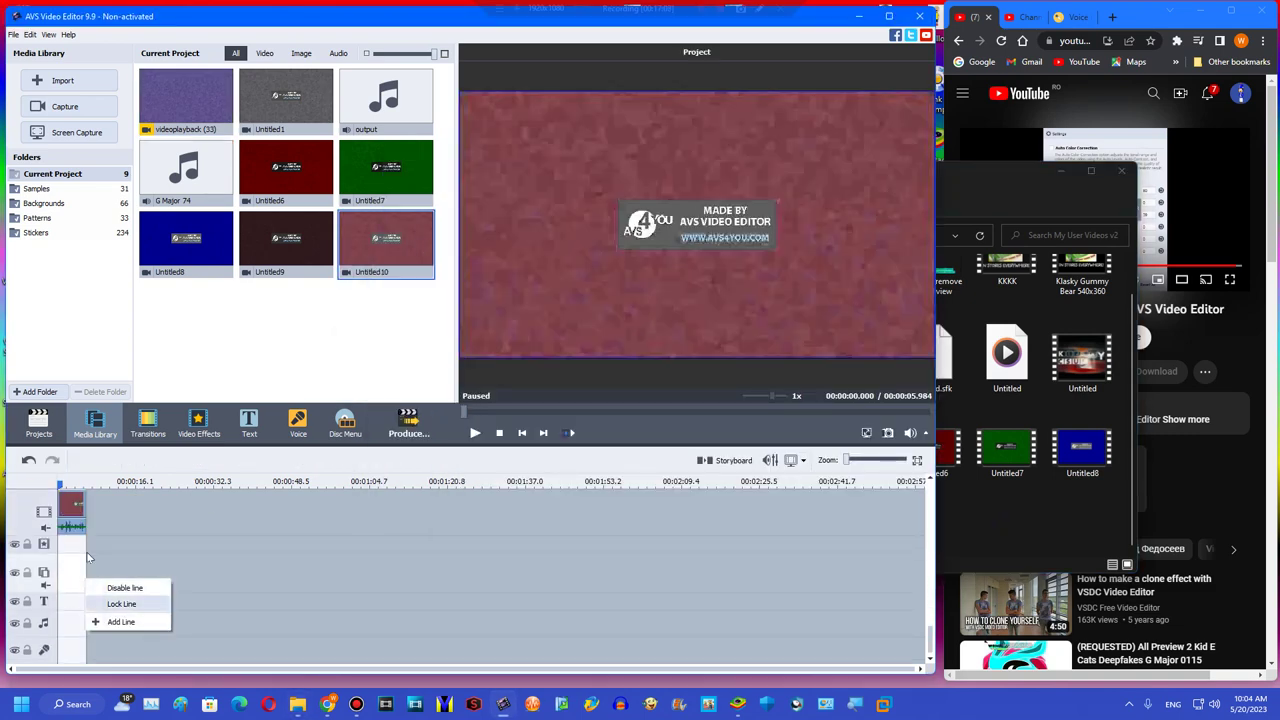
key("Escape")
- Set the Untitled10 clip's Hue to 54 in color correction and return the browser to the AVS pinch tutorial video
left_click(72, 510)
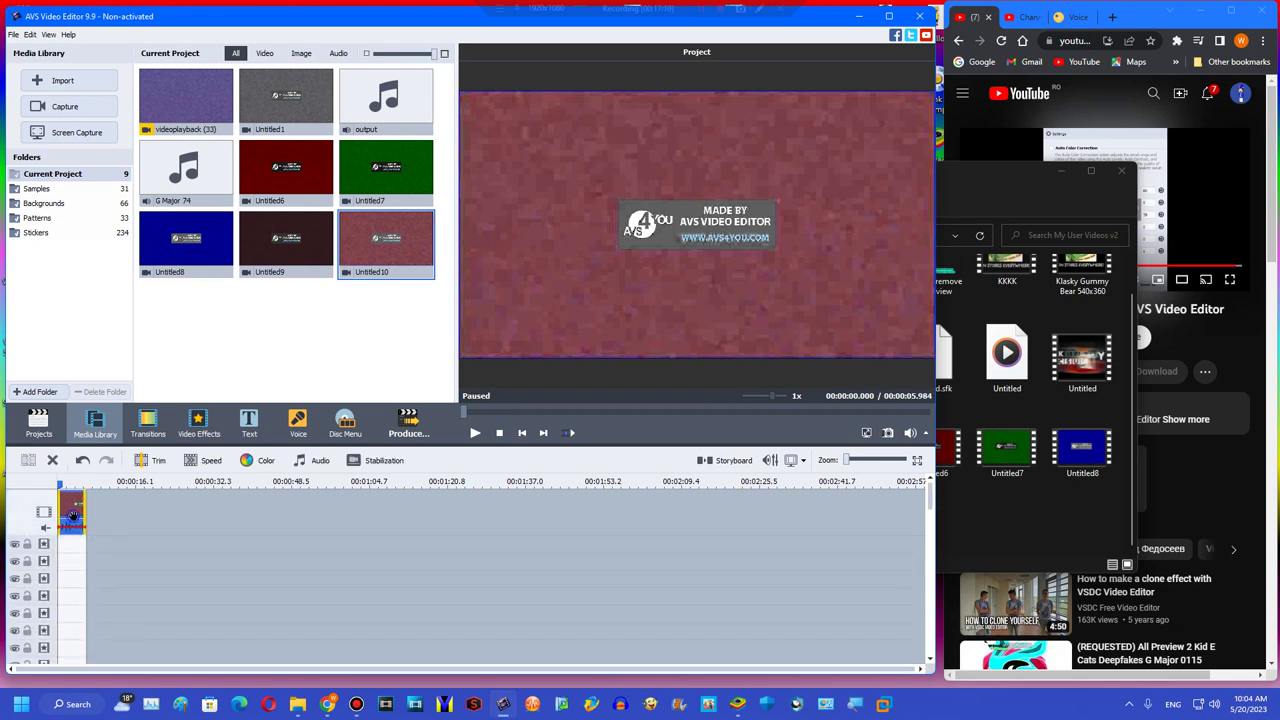
left_click(262, 462)
left_click(1062, 170)
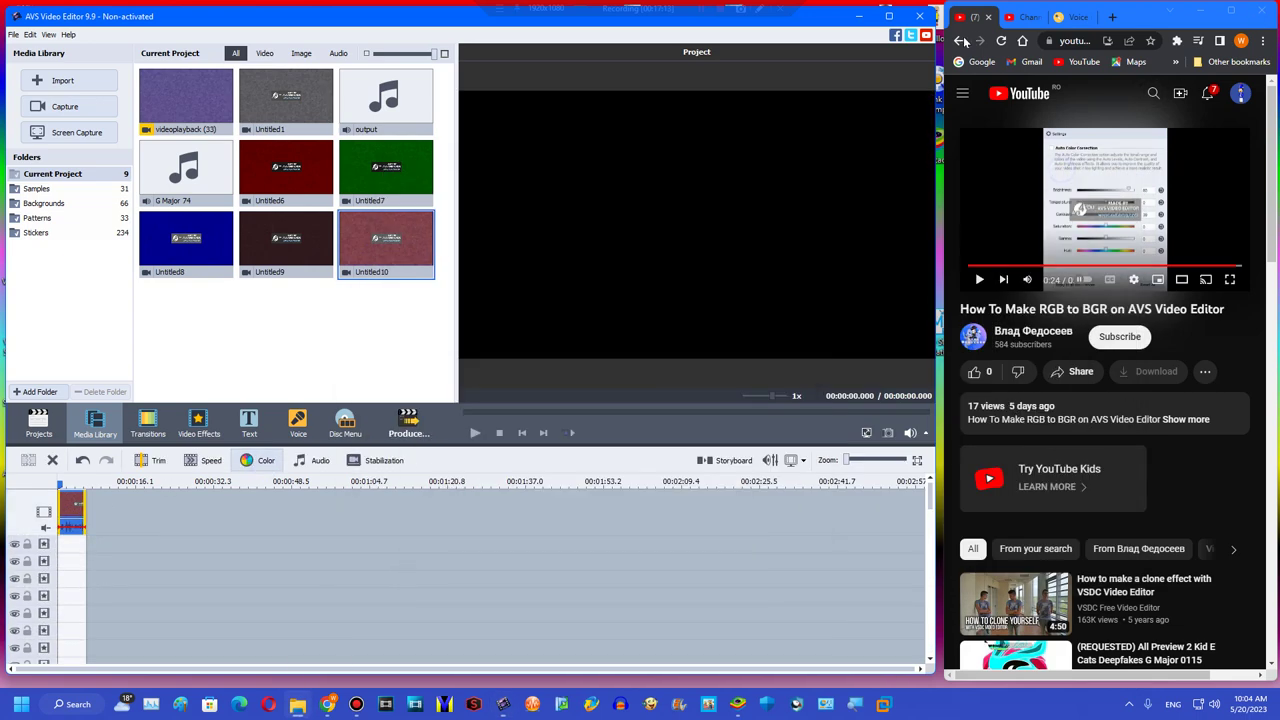
left_click(957, 42)
left_click(957, 42)
left_click(957, 41)
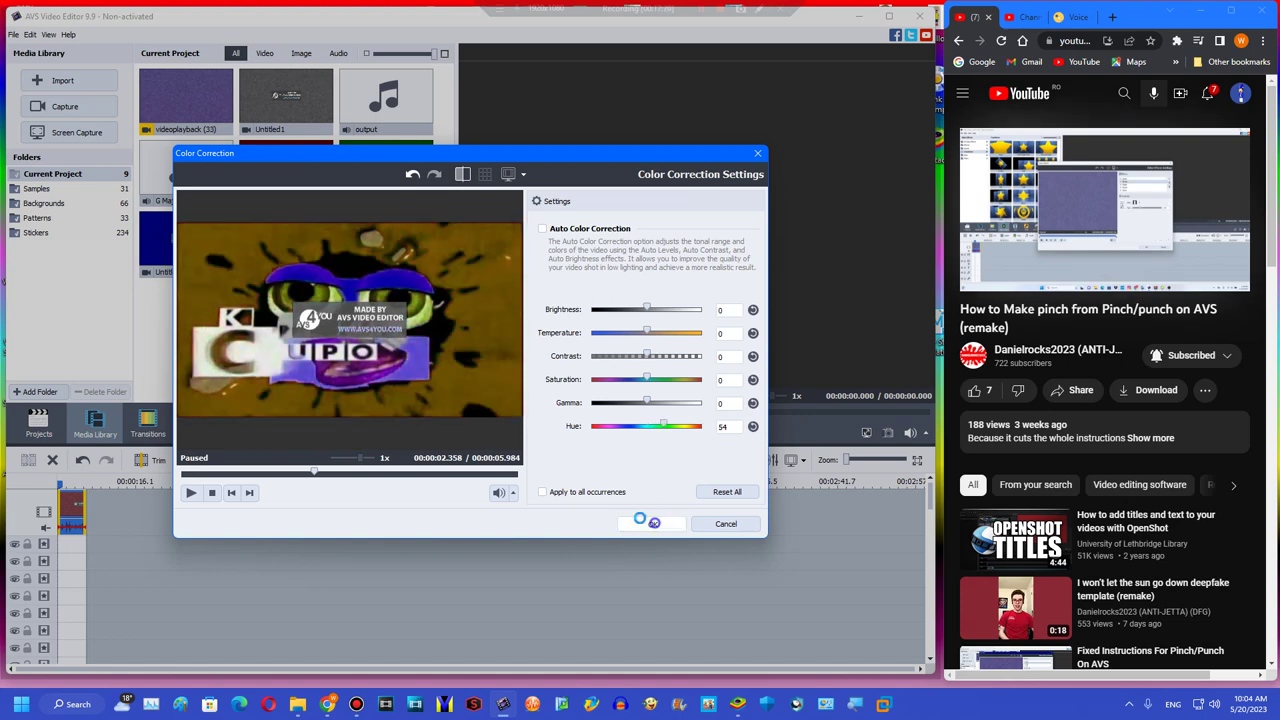
left_click(651, 523)
- Add the Invert effect on the first effect line and the Ripple effect on the second, beneath the clip
left_click(199, 424)
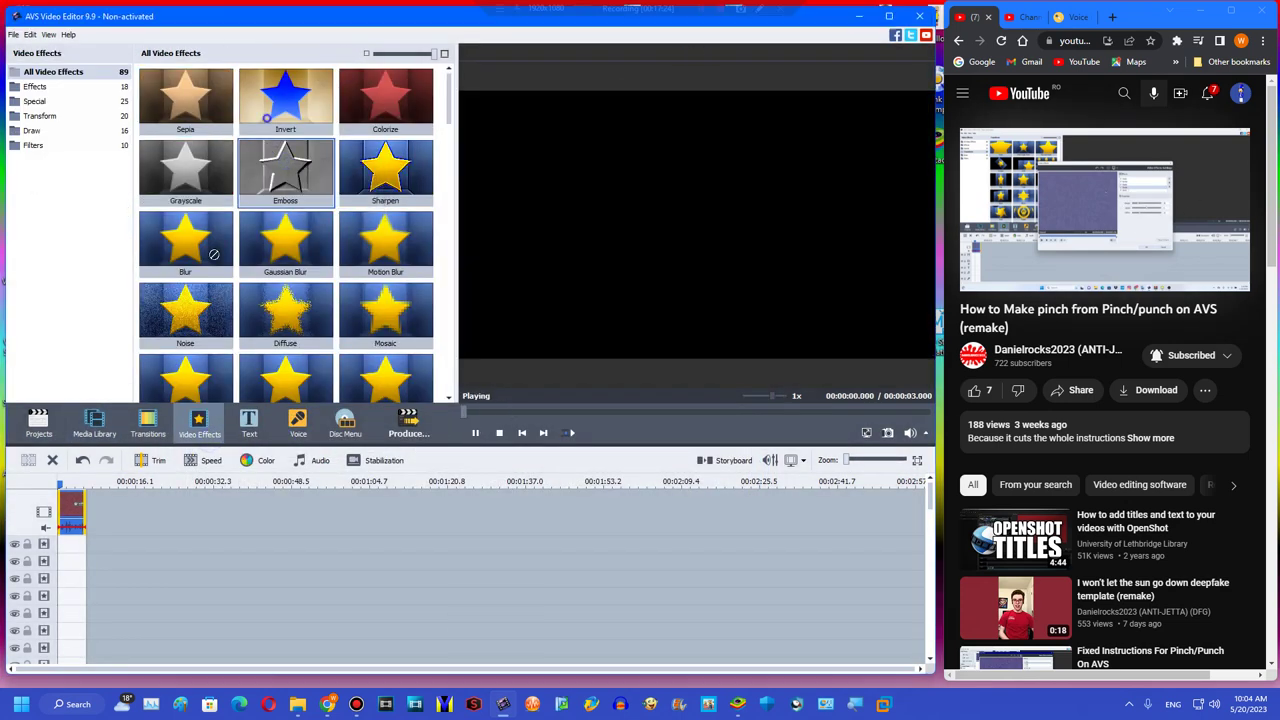
left_click_drag(285, 100, 254, 538)
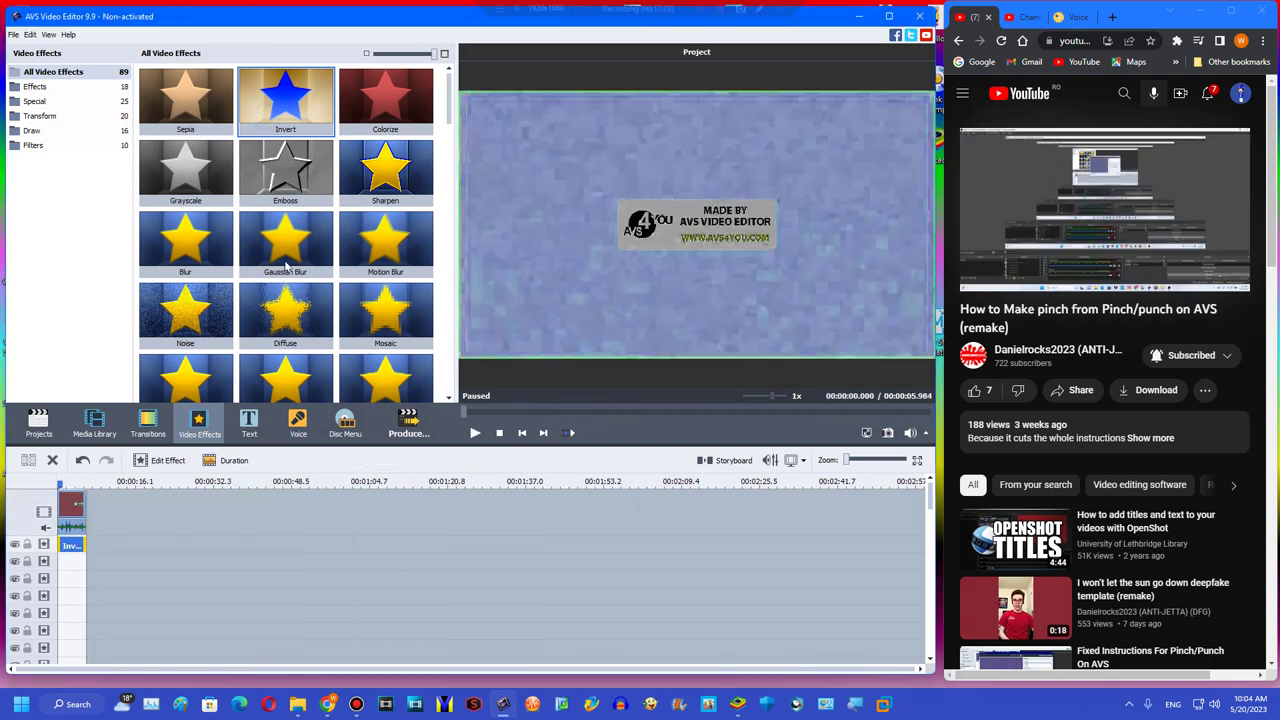
left_click(285, 240)
scroll(183, 230, "down", 10)
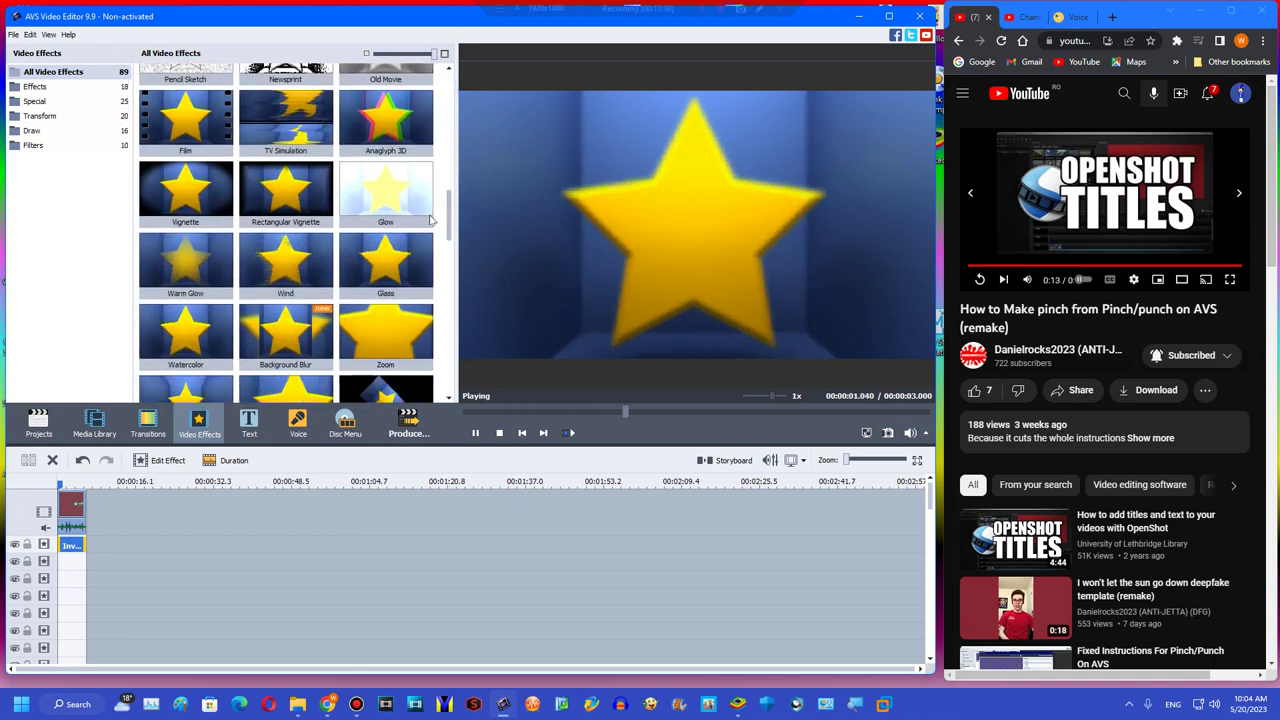
left_click_drag(183, 230, 86, 568)
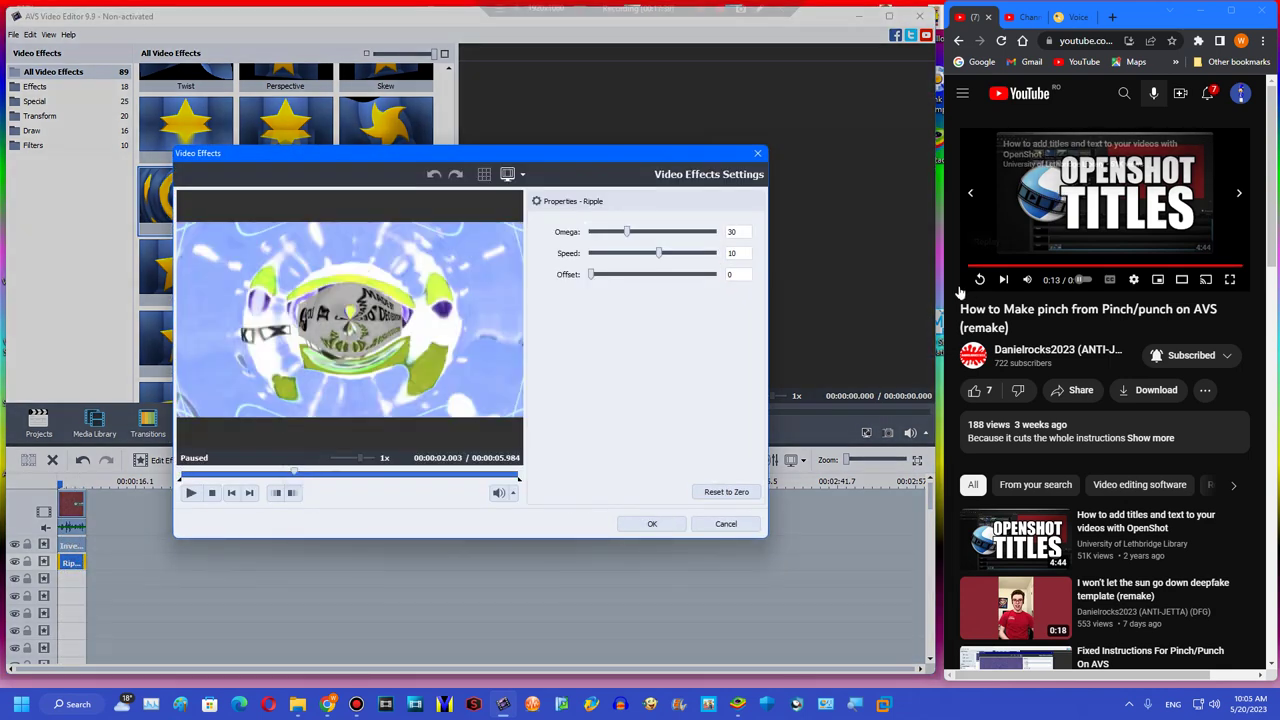
- Examine the effect stack and its settings in the full-screen pinch tutorial video, pausing at 0:09
left_click(1016, 266)
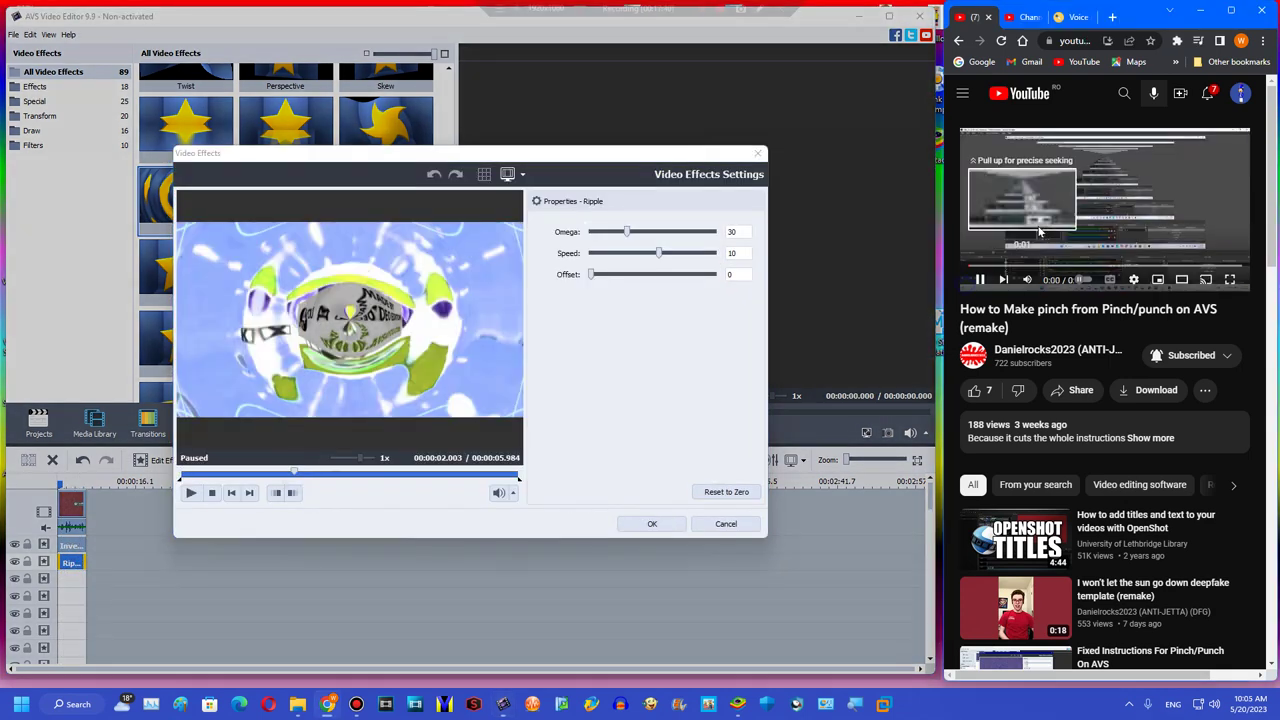
double_click(1040, 231)
key("Left")
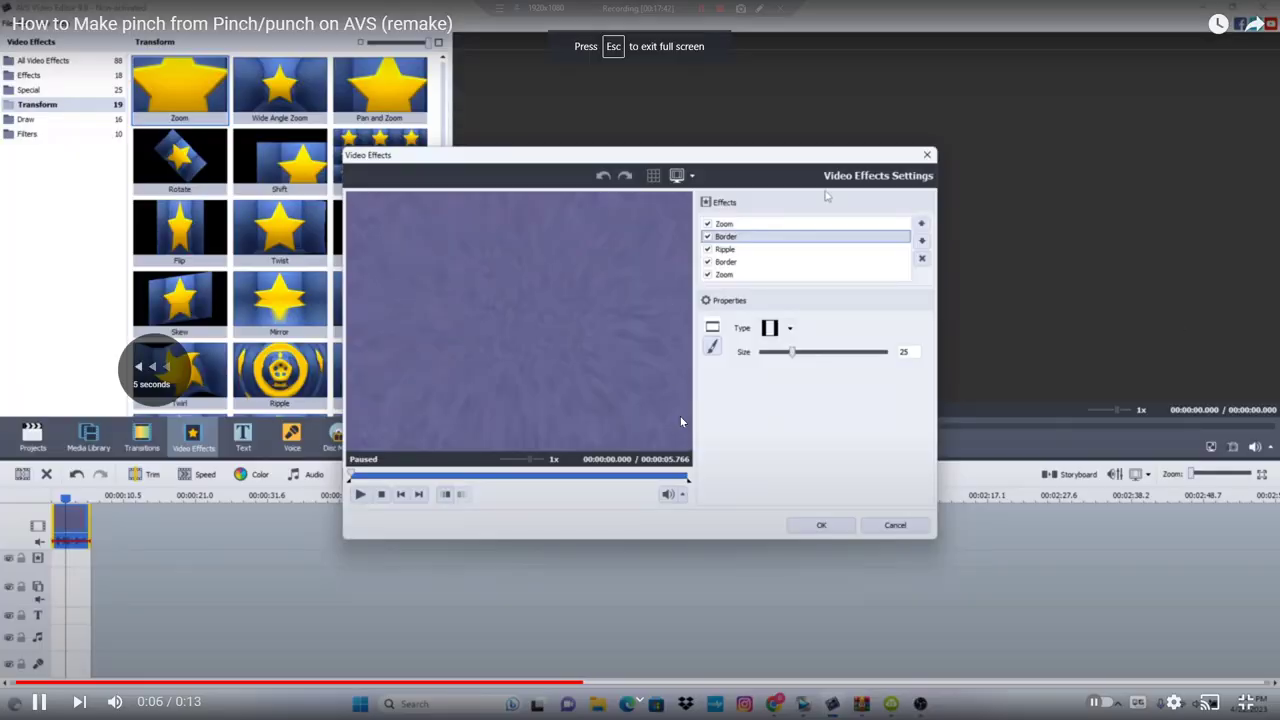
key("Left")
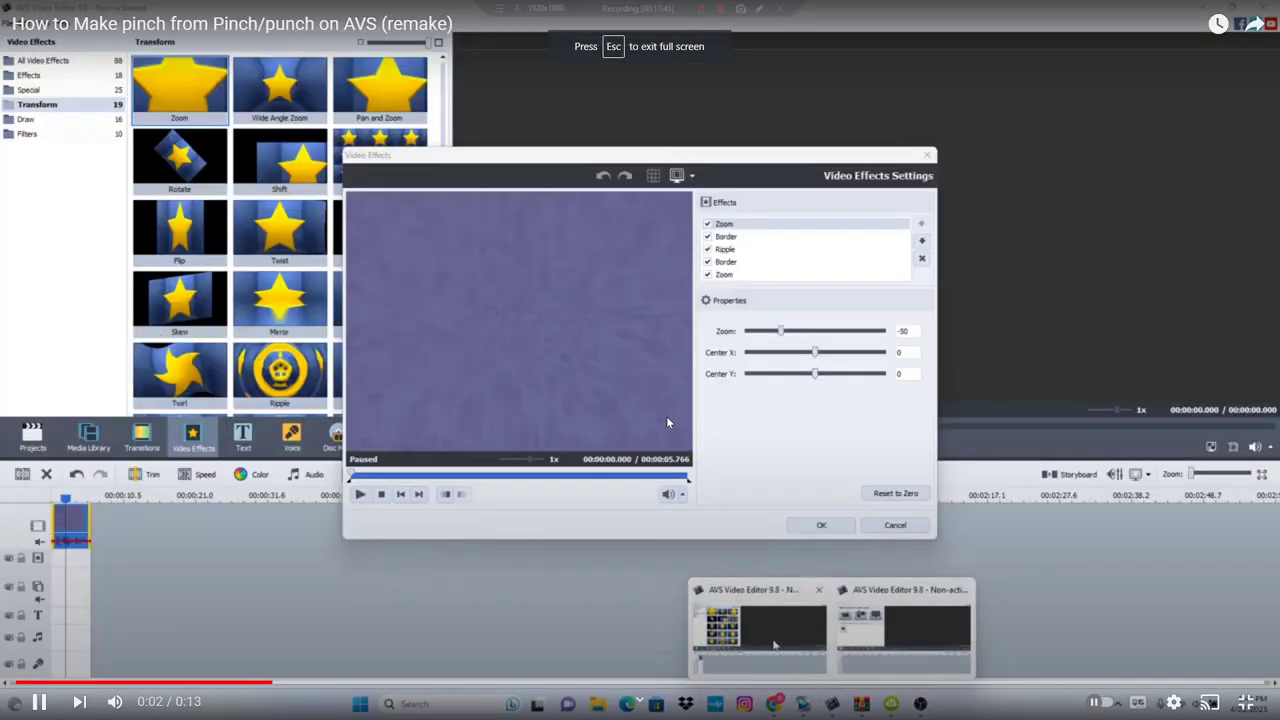
key("Right")
key("space")
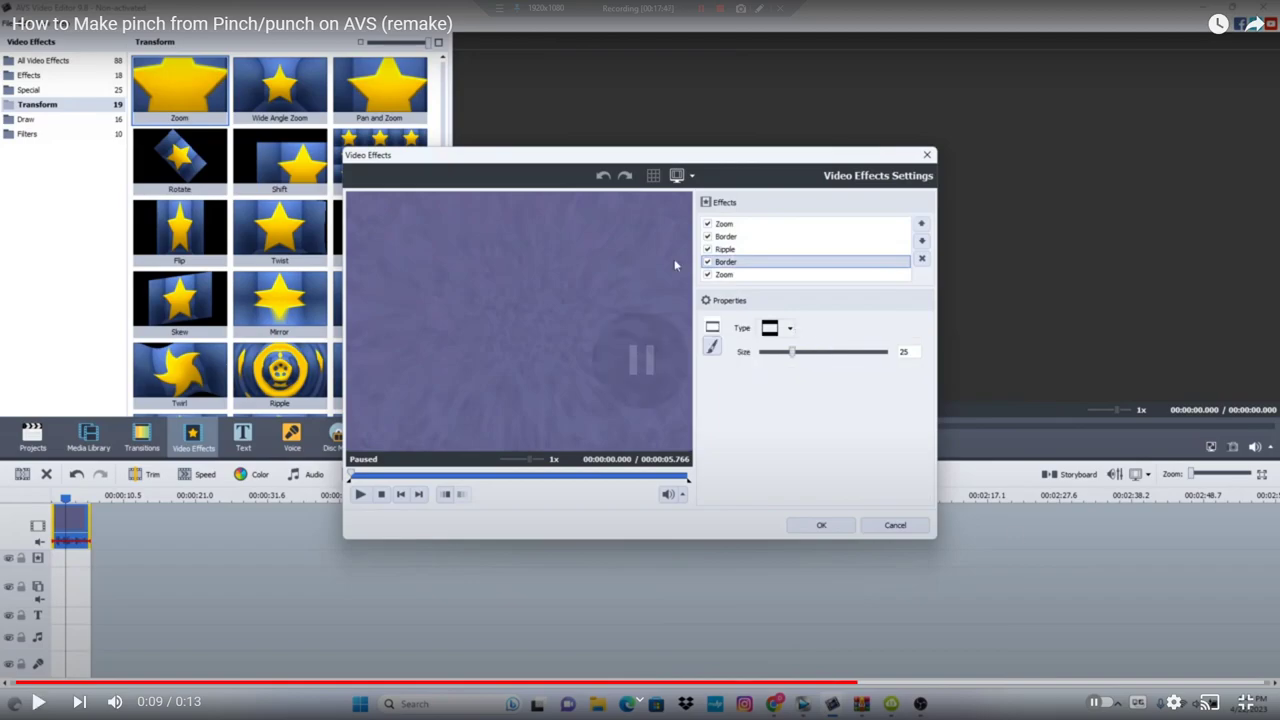
left_click(1245, 703)
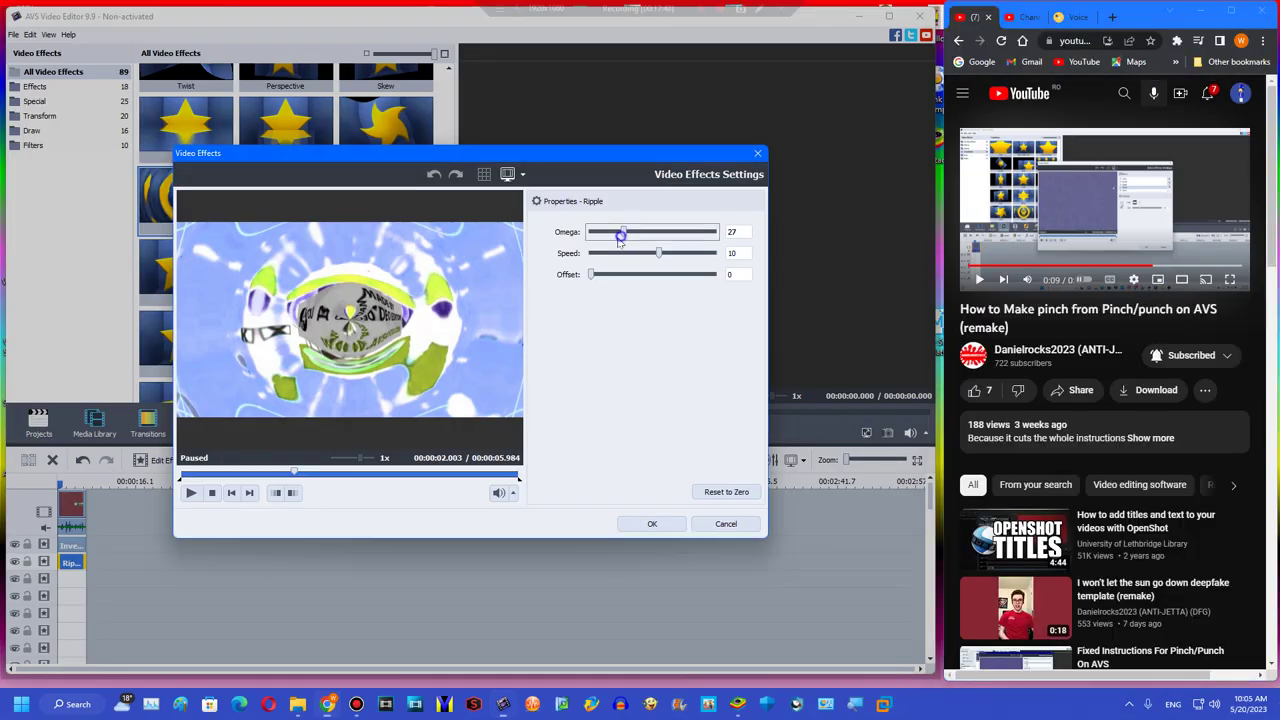
- Set the Ripple effect to Omega 20, Speed 0 and Offset 26
left_click_drag(620, 240, 614, 240)
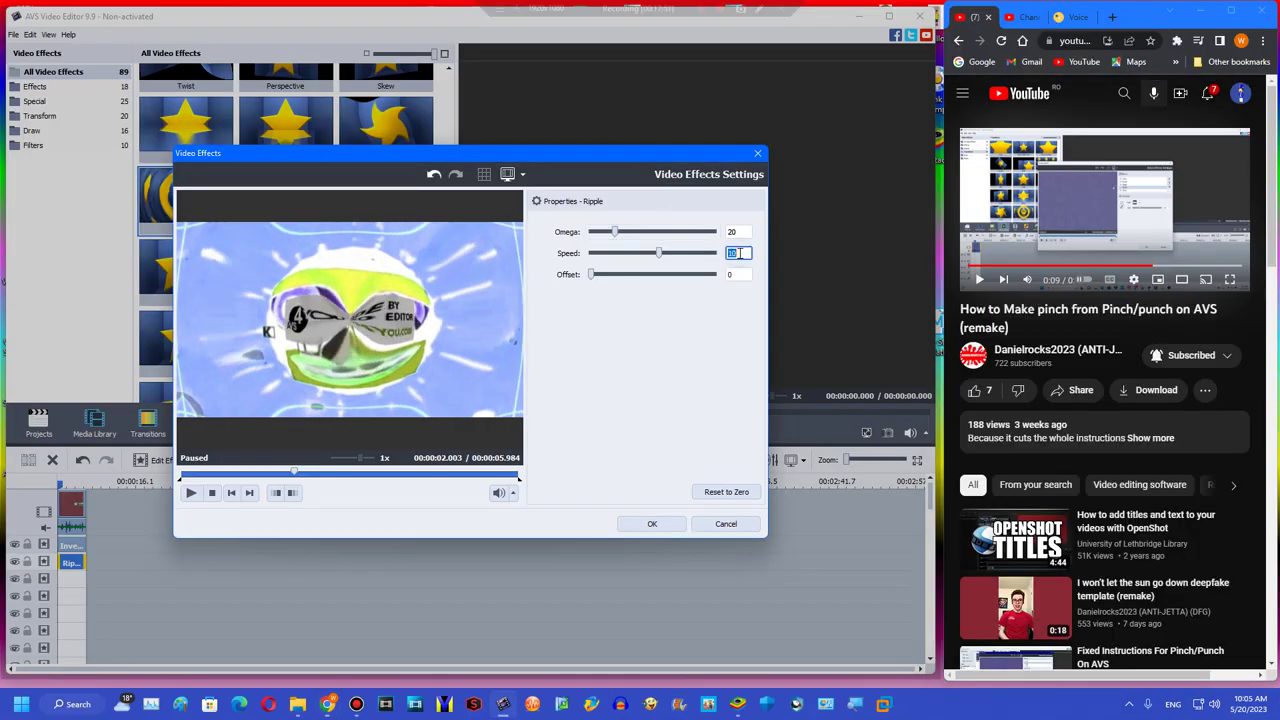
left_click_drag(592, 274, 619, 274)
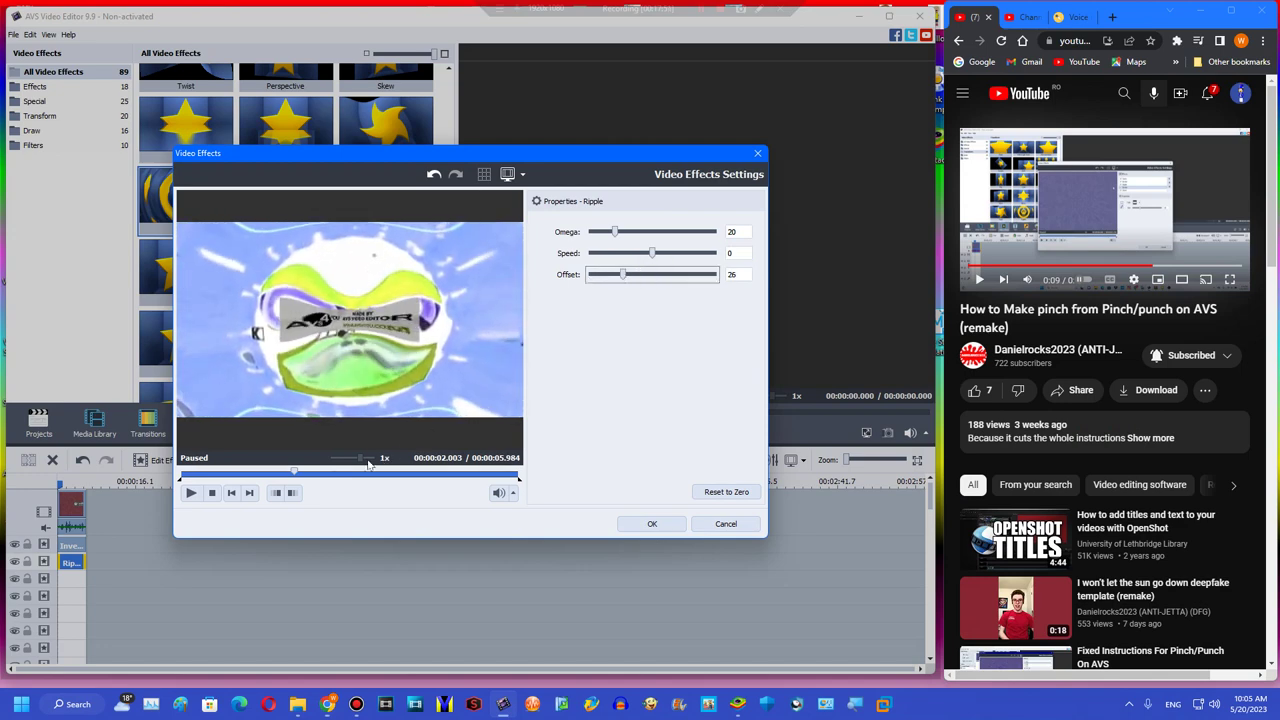
left_click(651, 524)
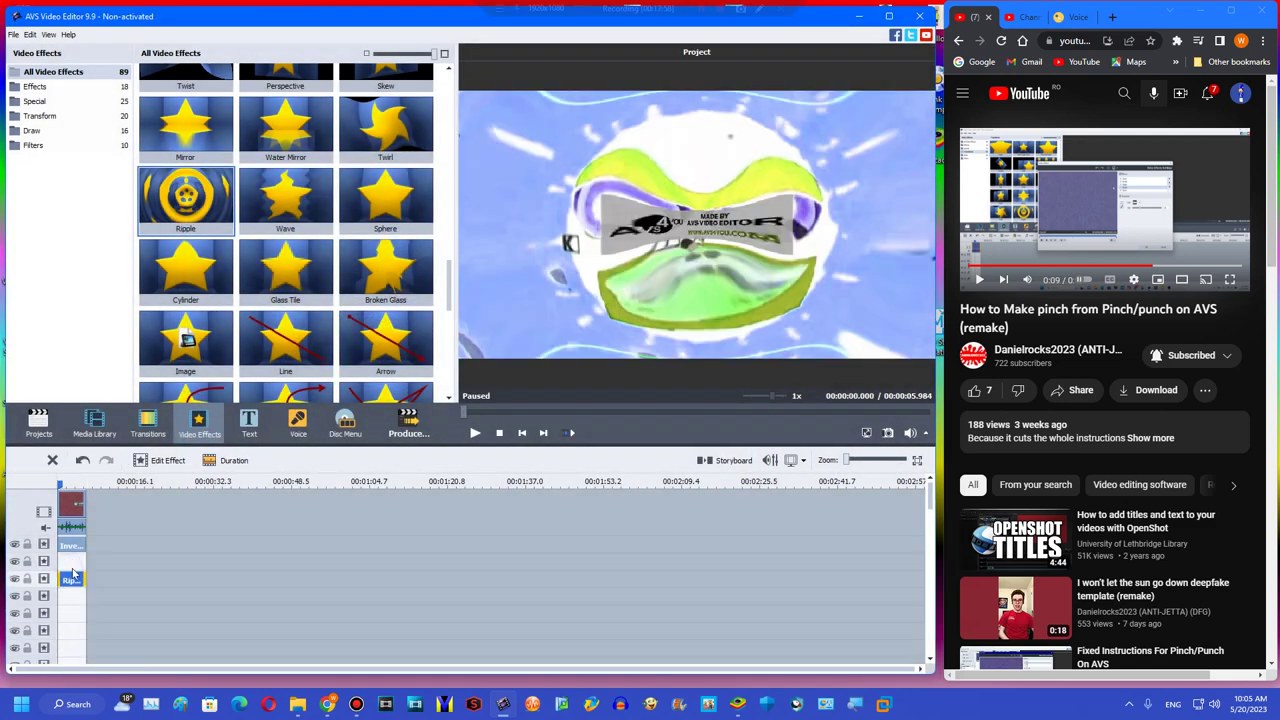
- Move the Ripple effect down to the fourth effect line
right_click(77, 567)
left_click(64, 580)
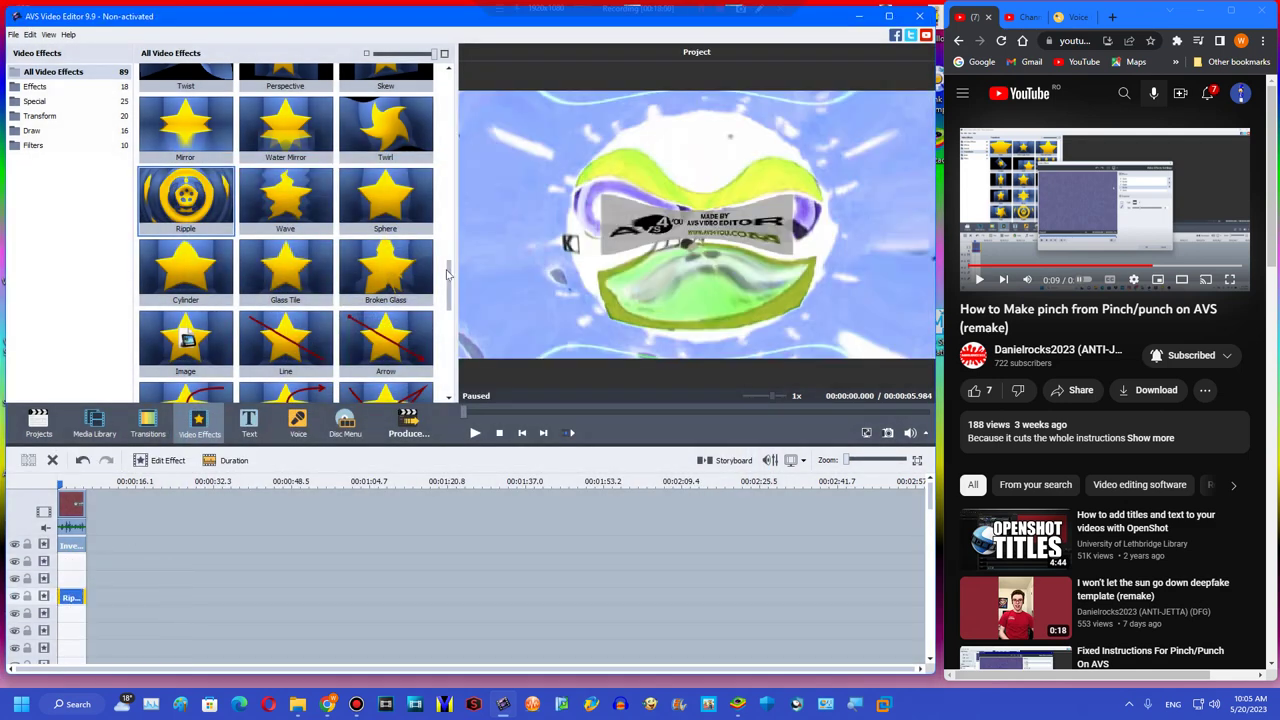
- Add the Zoom effect on the second effect line, beneath Invert, and set its zoom to -50
left_click_drag(448, 274, 448, 214)
left_click_drag(400, 228, 64, 563)
left_click_drag(348, 561, 86, 561)
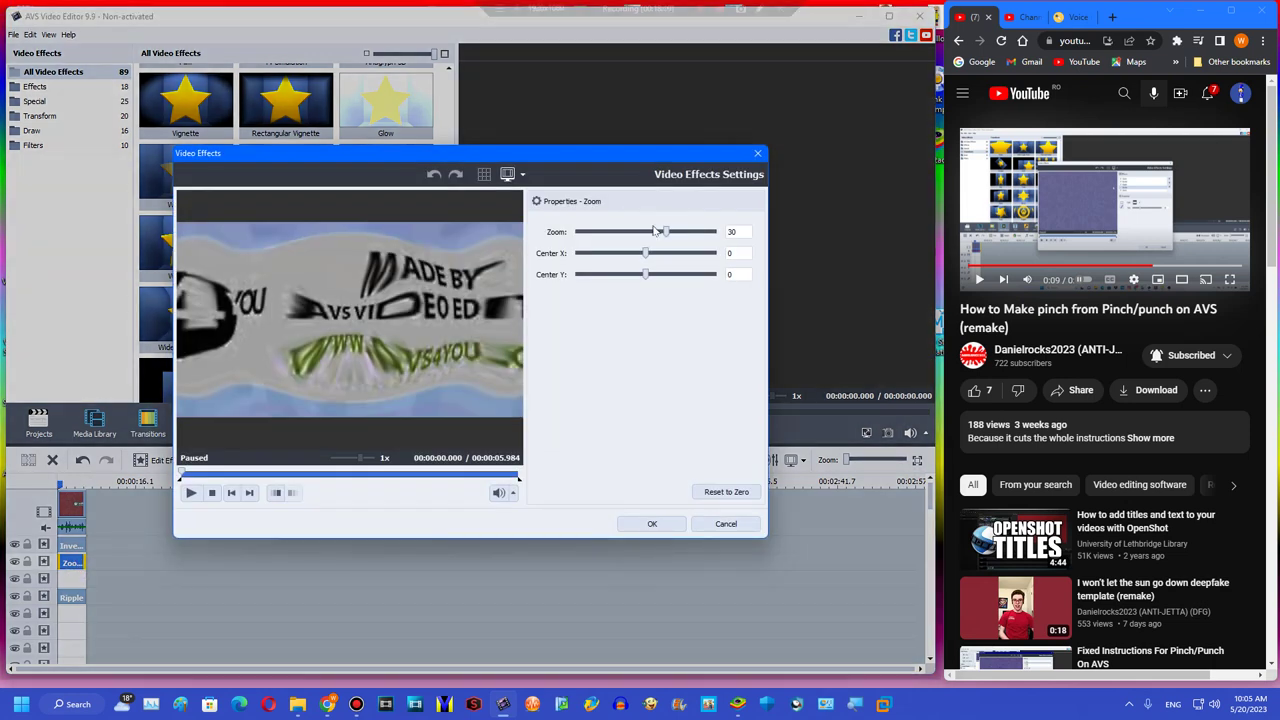
left_click_drag(661, 232, 607, 243)
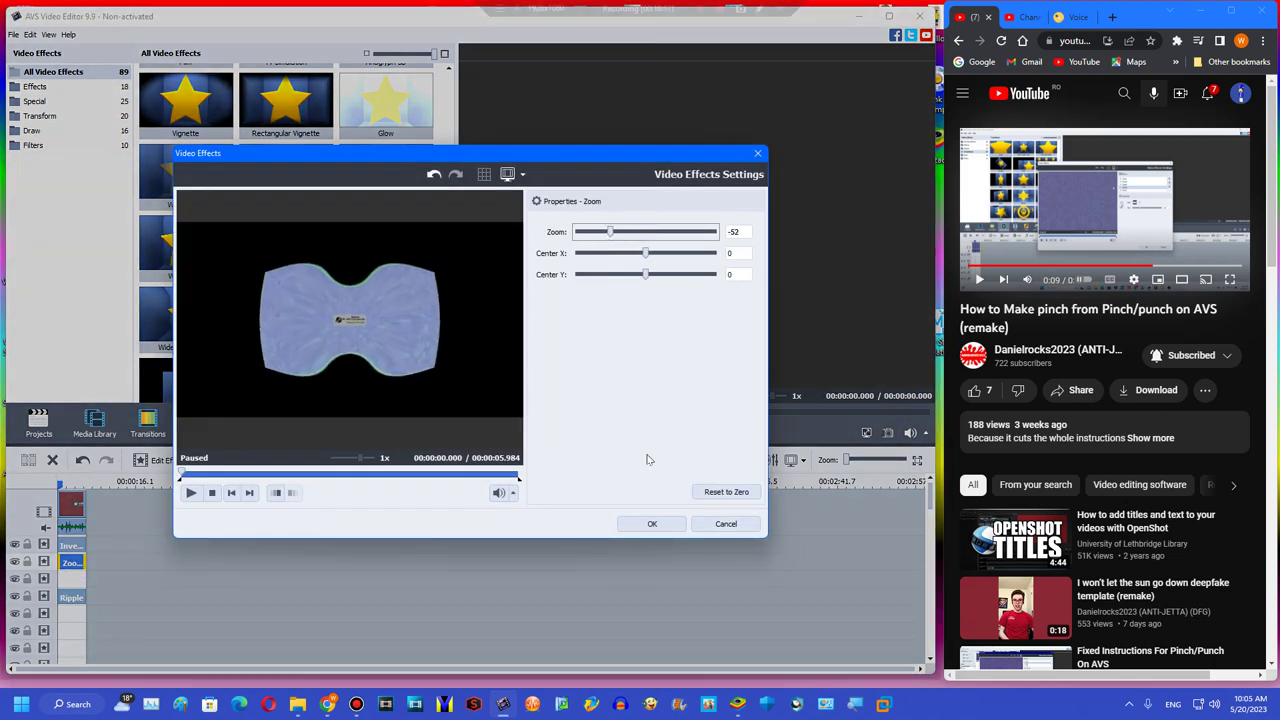
left_click(652, 524)
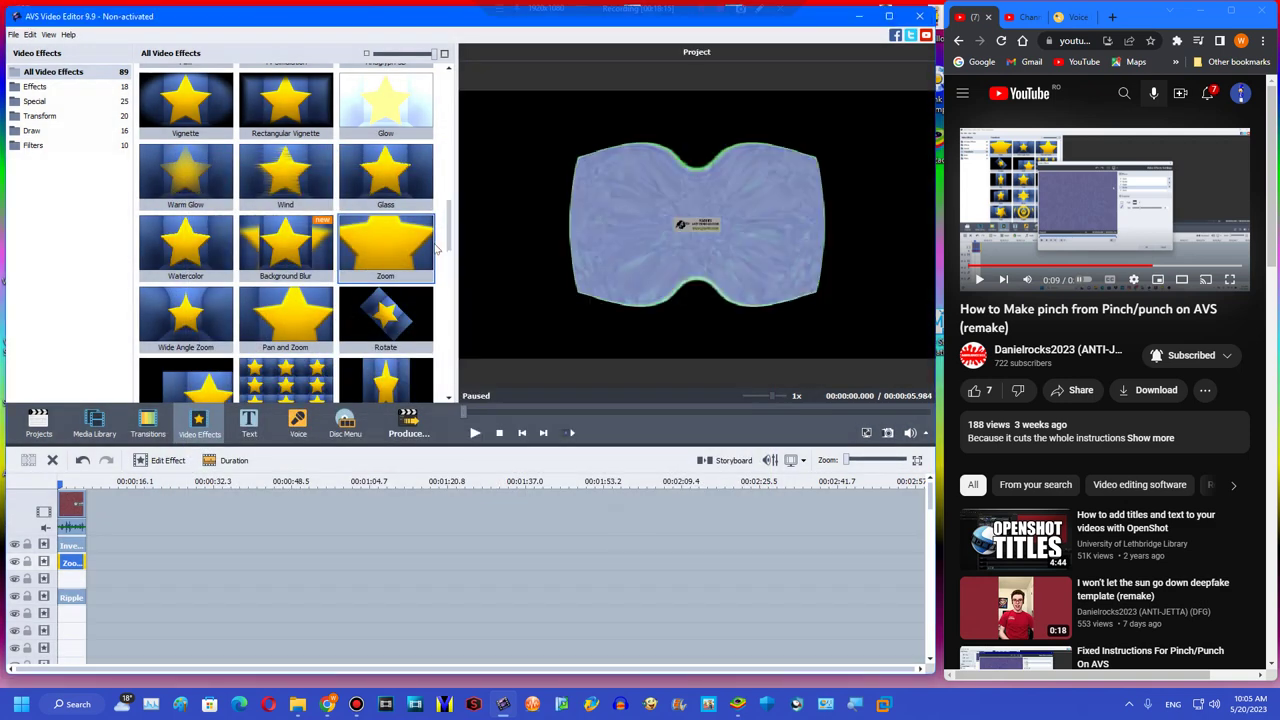
- Add the Border effect on the third effect line with size 10, limited to the left and right sides
left_click_drag(441, 250, 405, 322)
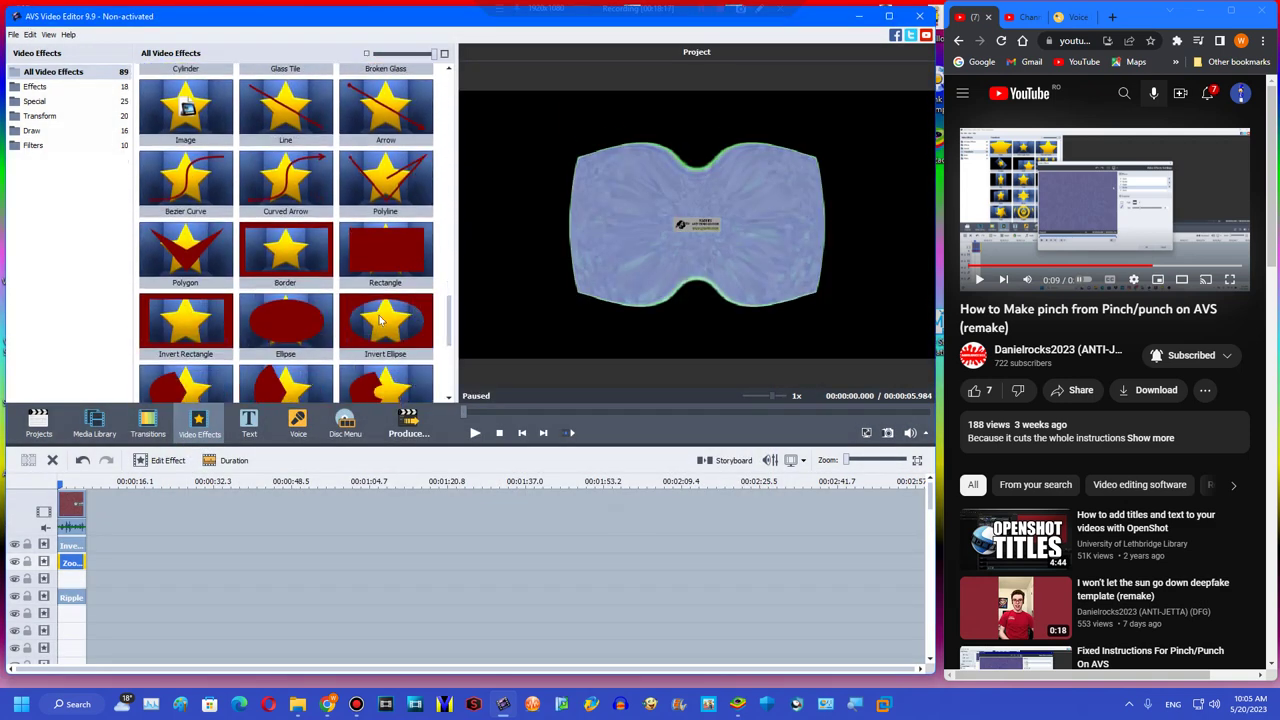
left_click_drag(263, 287, 78, 574)
double_click(76, 581)
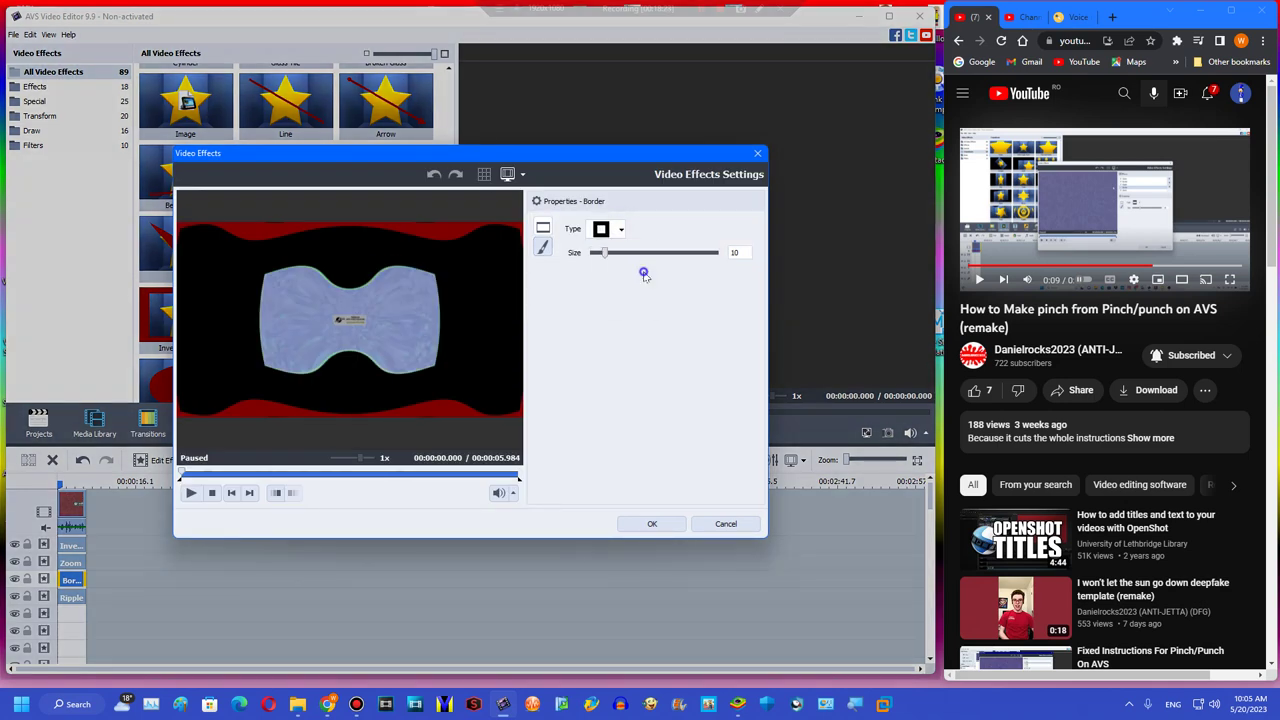
left_click(652, 523)
- Duplicate the Border effect onto the fifth effect line and switch the copy's type to top and bottom edges
right_click(79, 585)
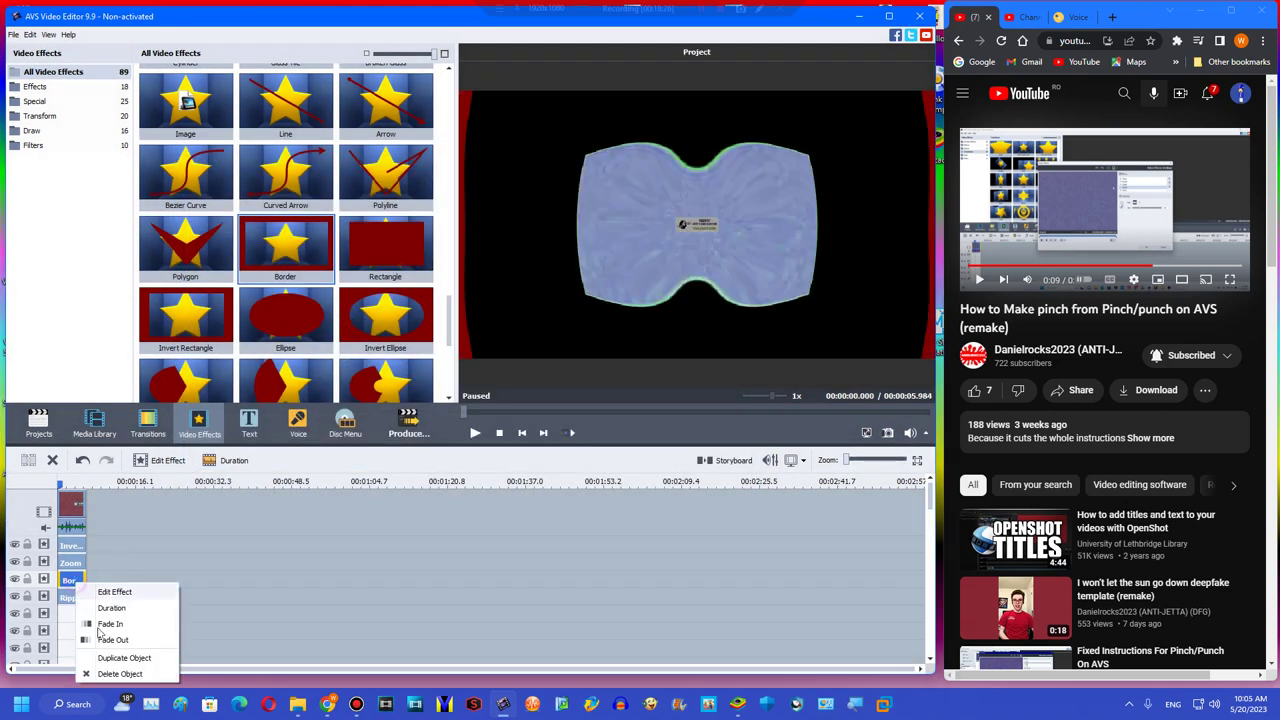
left_click(110, 658)
left_click_drag(64, 628, 70, 617)
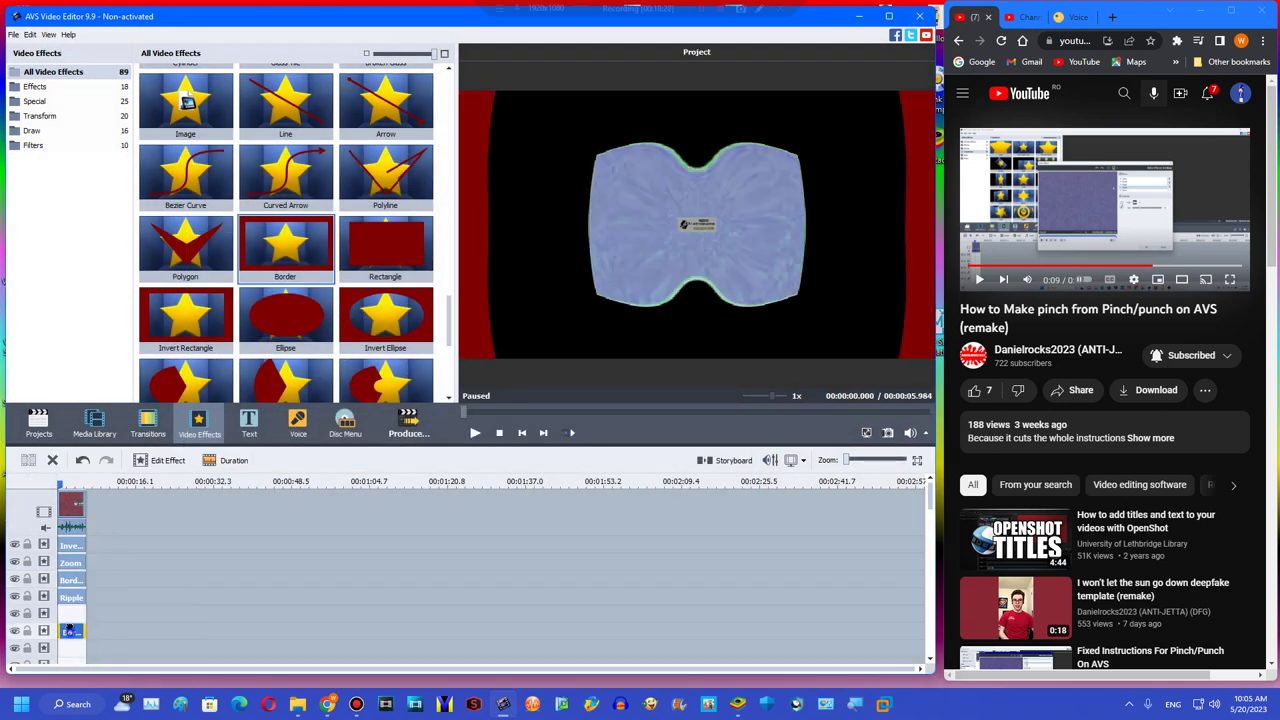
double_click(70, 617)
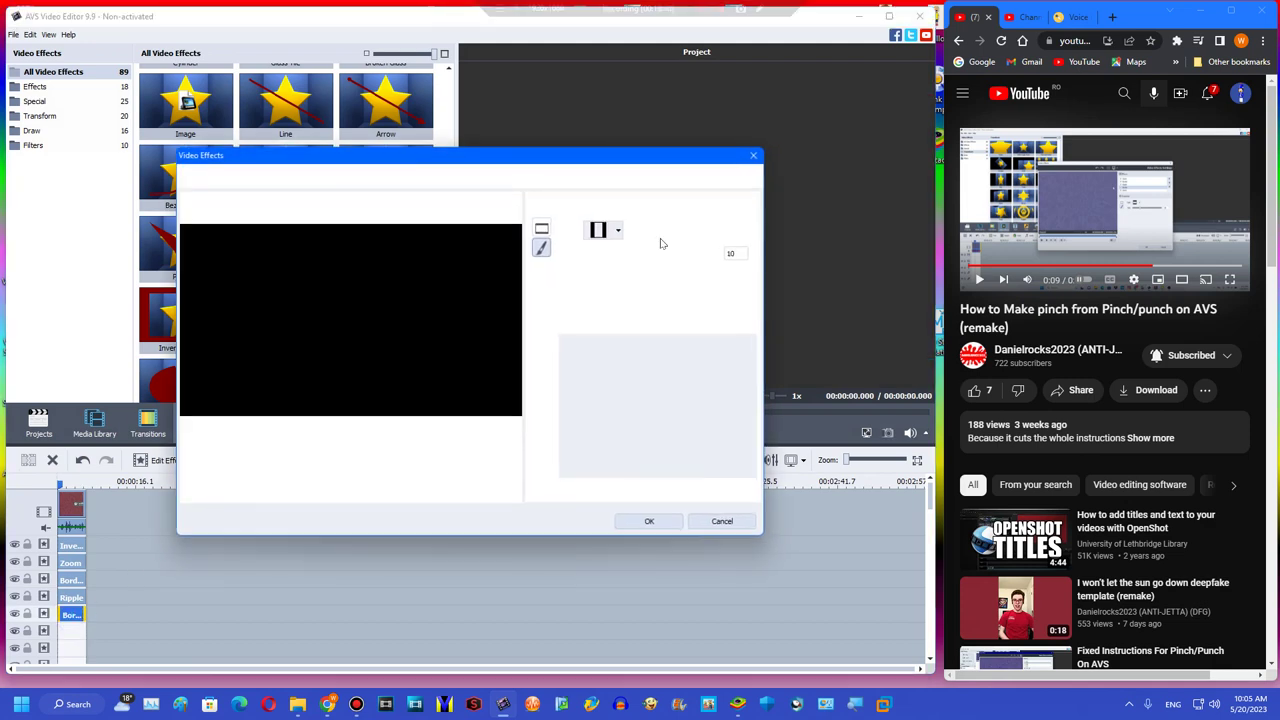
left_click(612, 230)
left_click(598, 299)
left_click(651, 523)
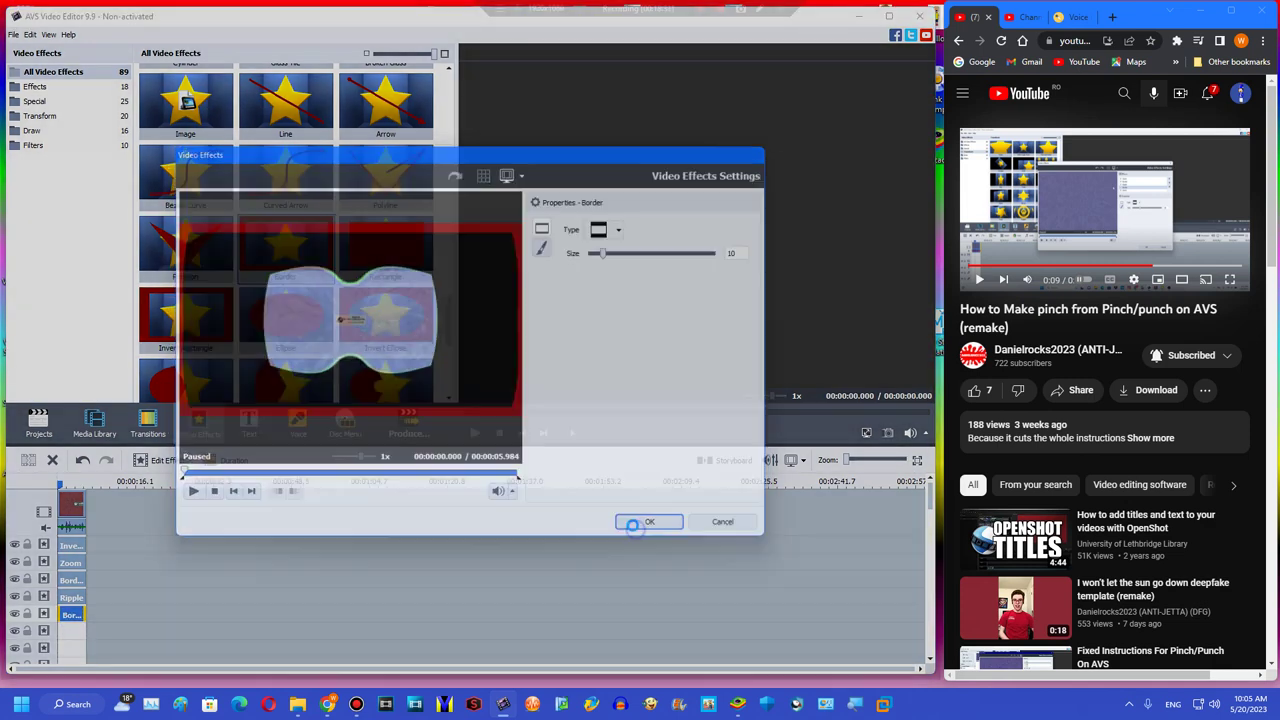
- Duplicate the Zoom effect onto the sixth effect line, aligned with the clip, and set the copy's zoom to 15
right_click(75, 566)
left_click(100, 634)
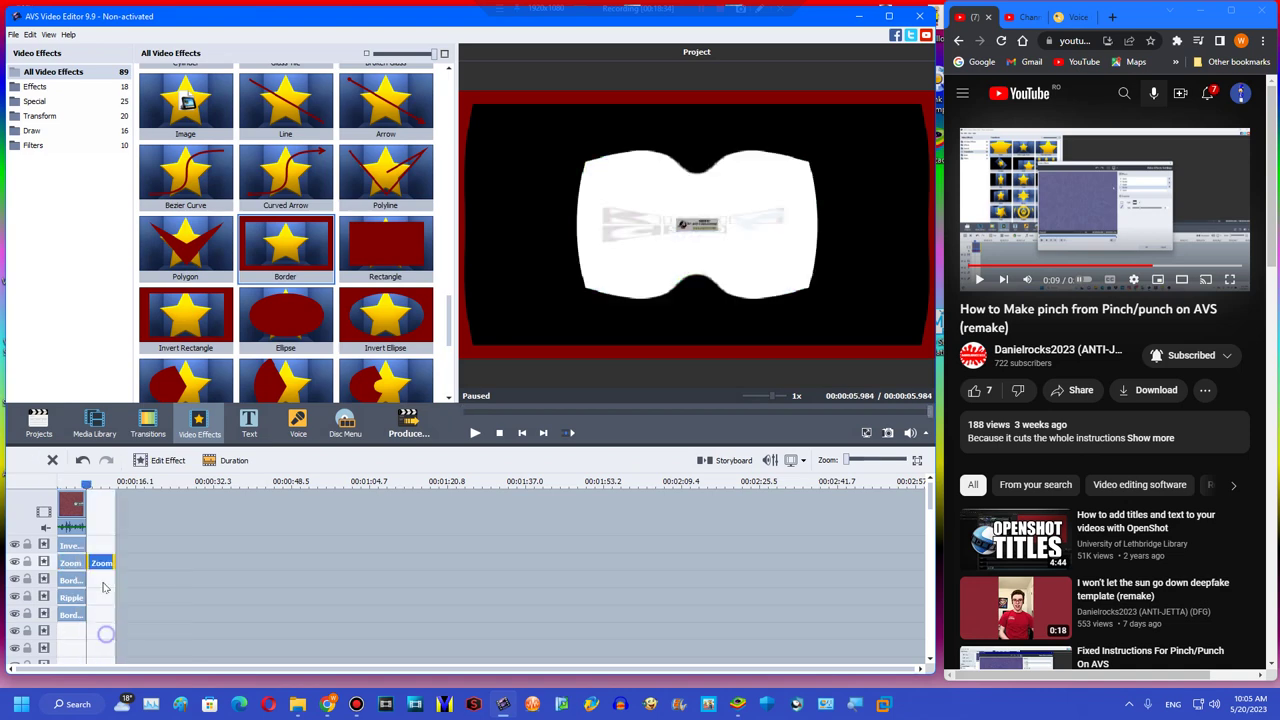
left_click_drag(57, 634, 61, 634)
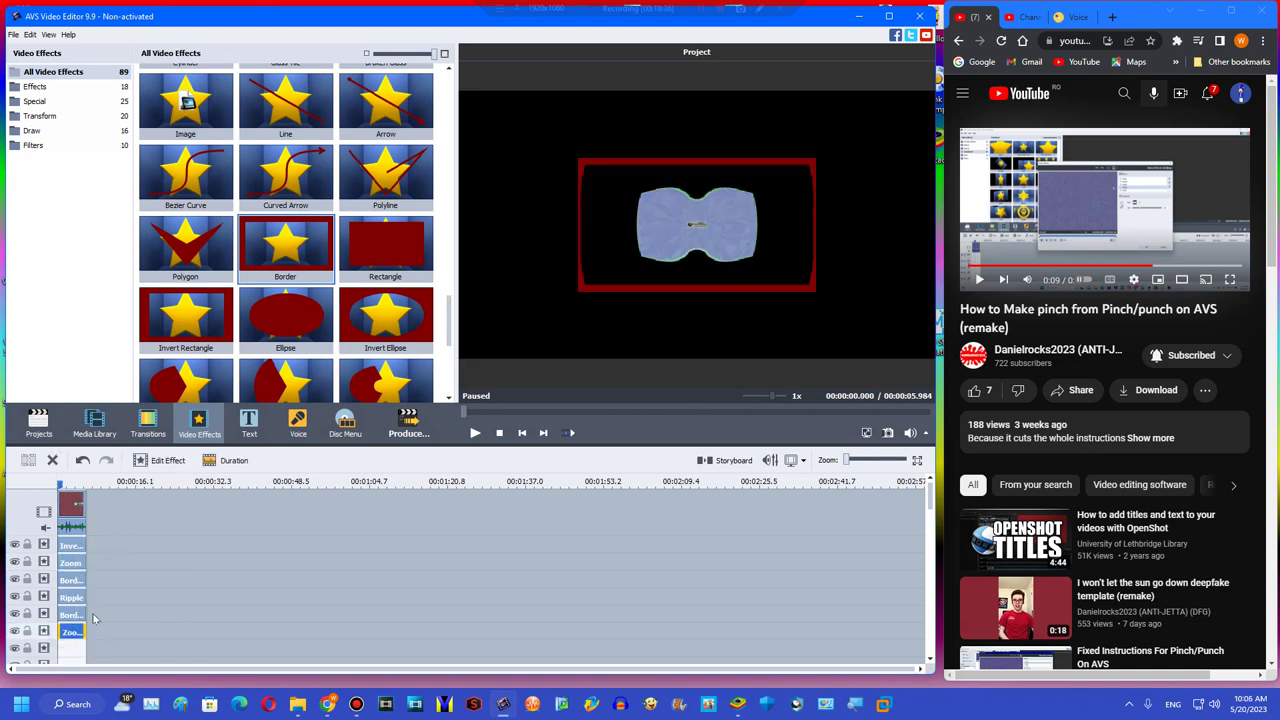
double_click(73, 626)
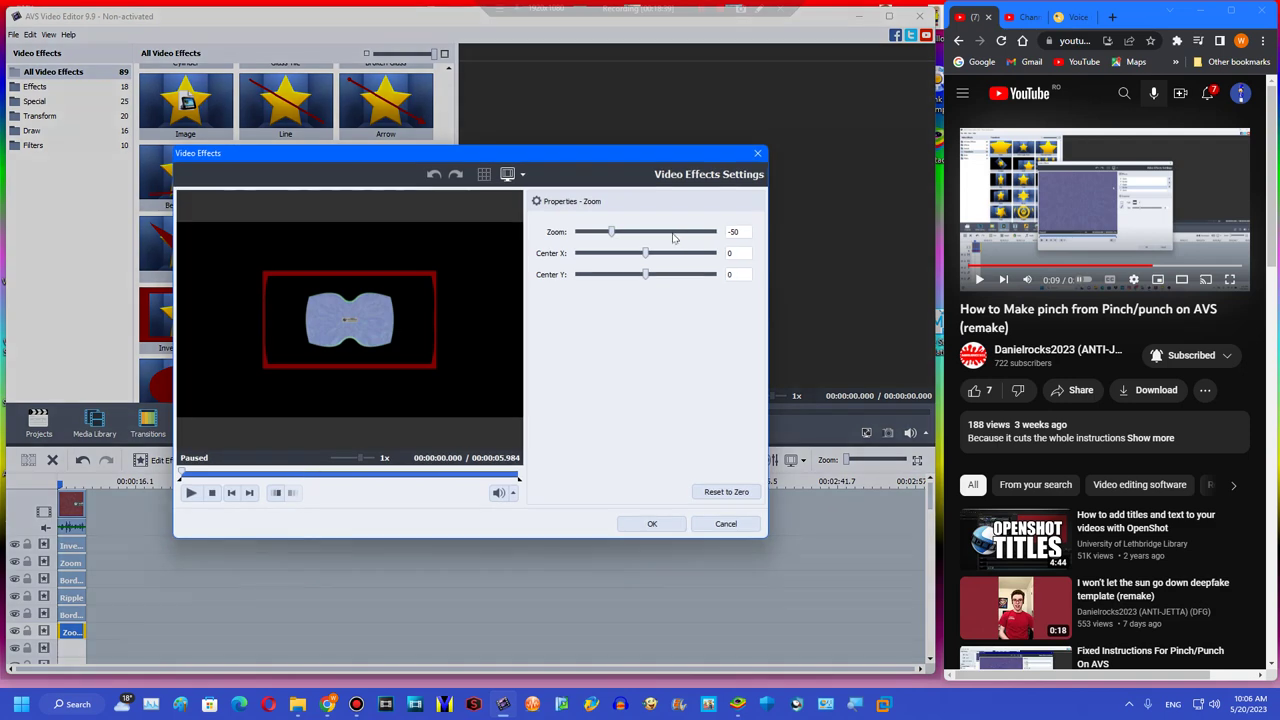
left_click_drag(673, 234, 652, 226)
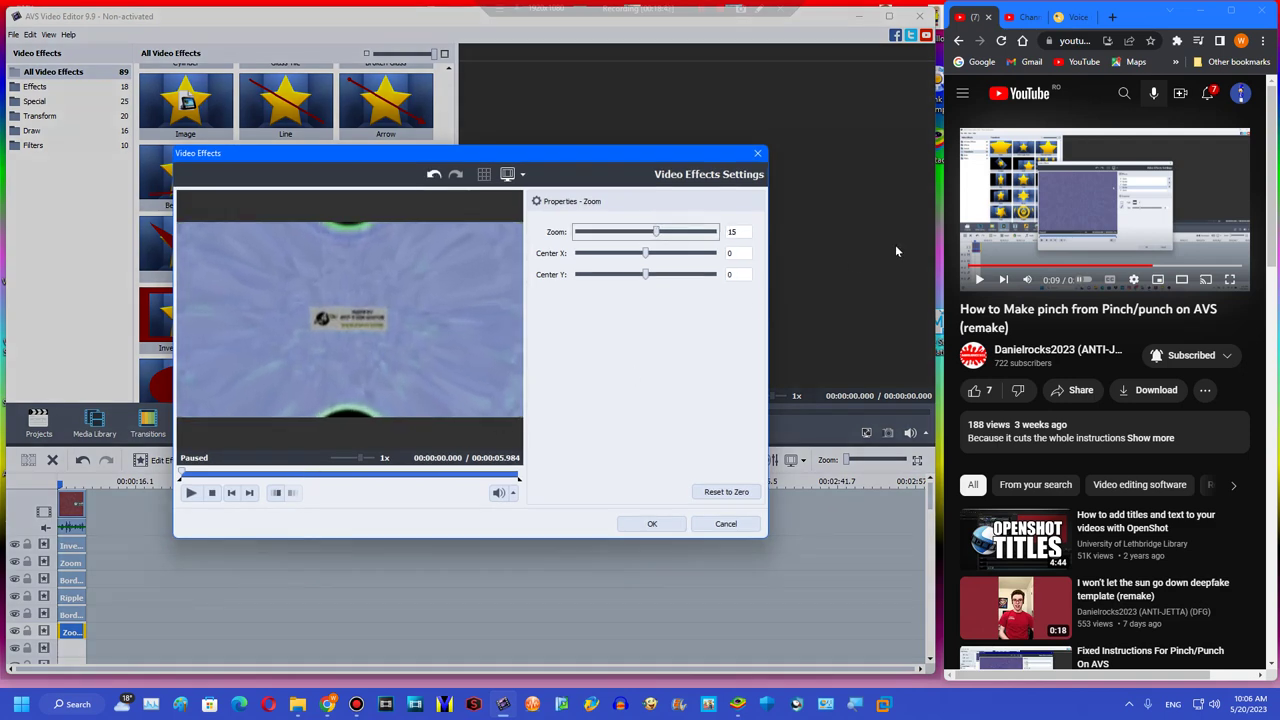
- Examine the Zoom, Border and Ripple settings in the full-screen pinch tutorial video, stopping at 0:11
double_click(1014, 236)
key("Right")
key("Left")
key("Left")
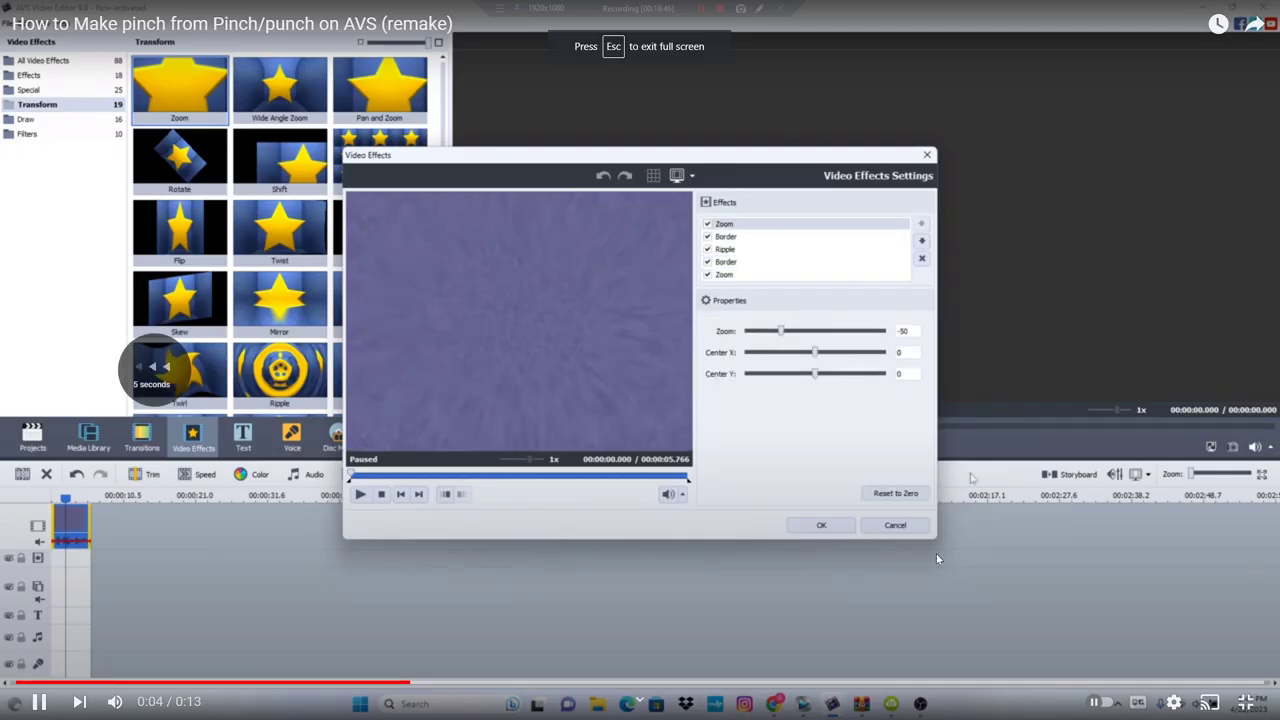
left_click(812, 684)
key("Right")
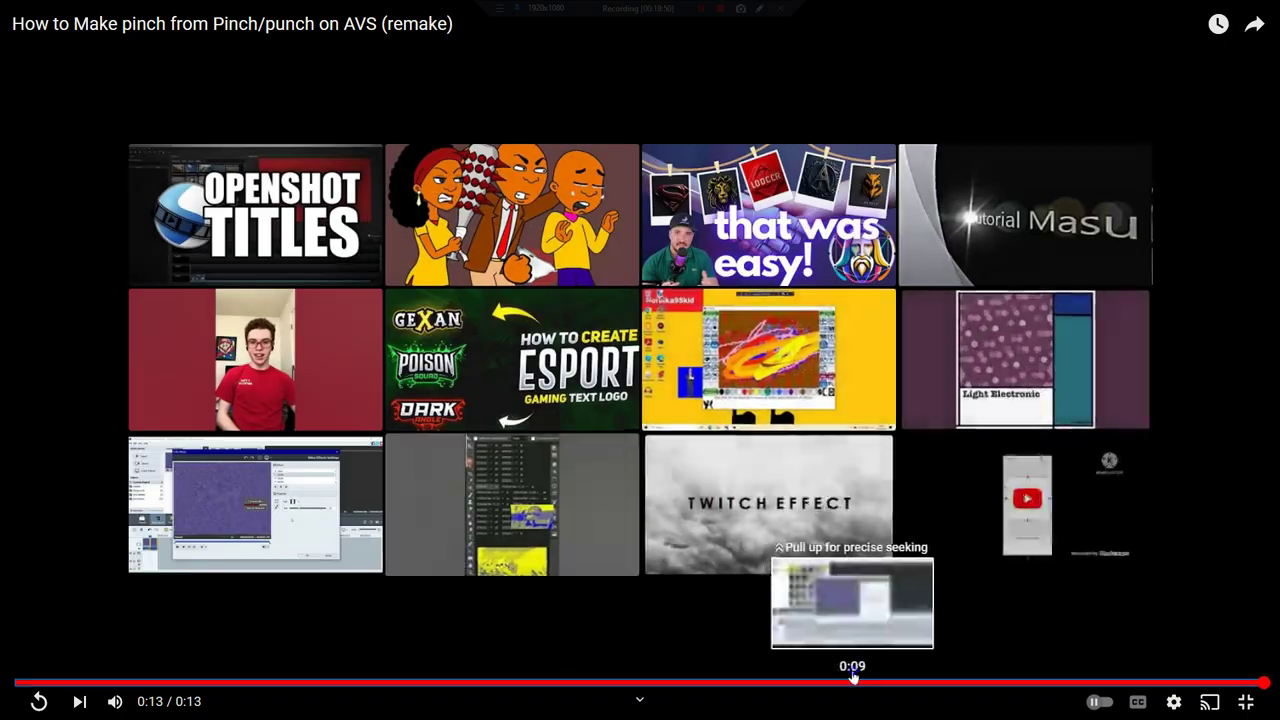
left_click_drag(853, 679, 1086, 683)
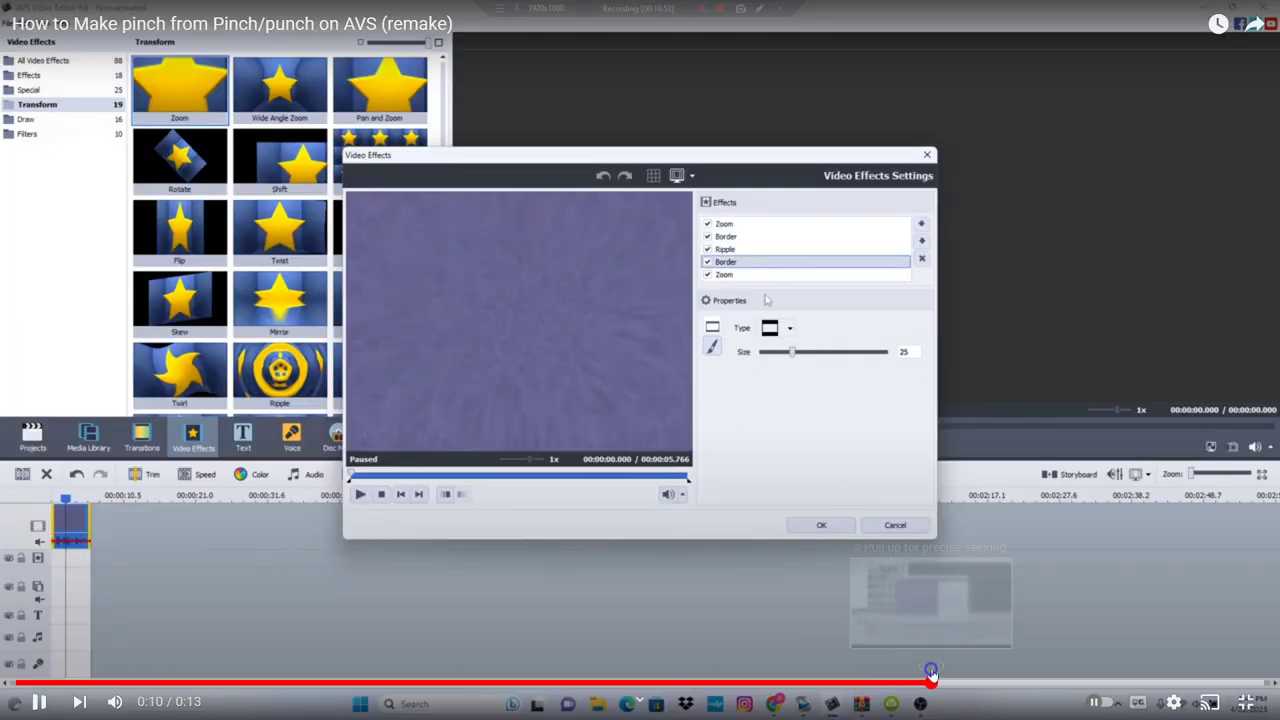
left_click(944, 666)
key("Escape")
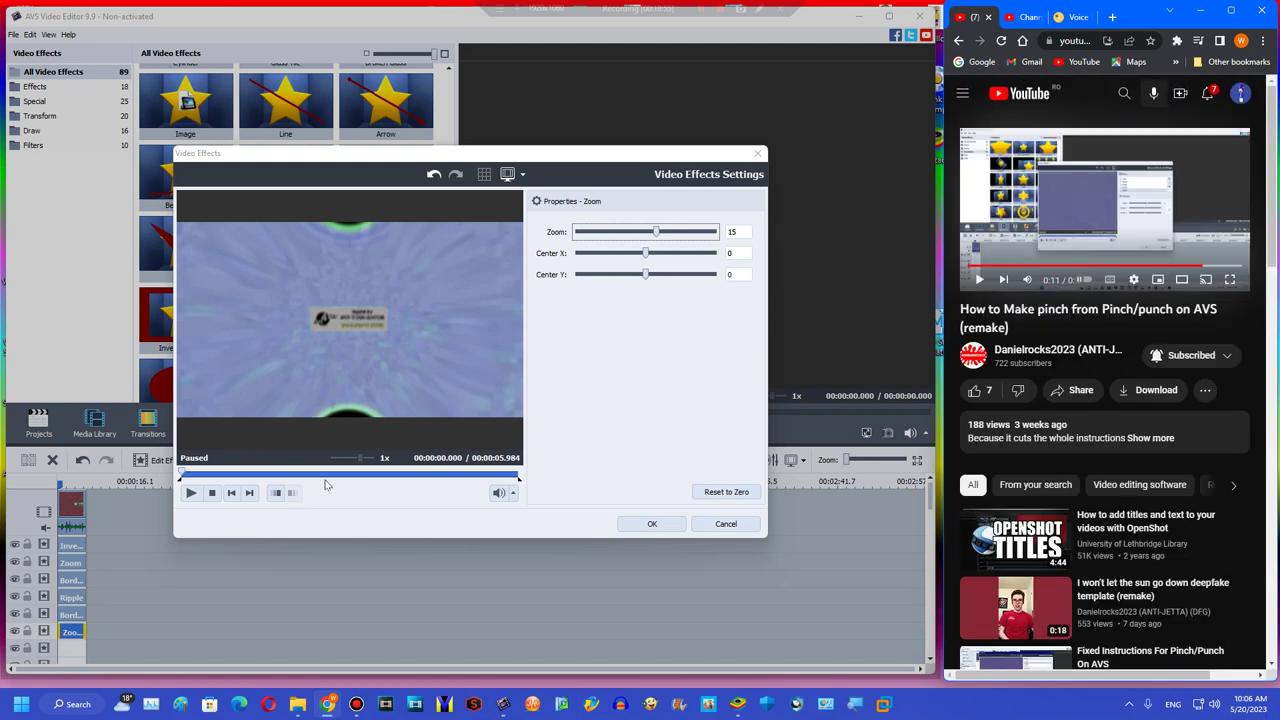
- Preview the second Zoom effect at about 2.1 seconds and set its zoom to 10
left_click(323, 475)
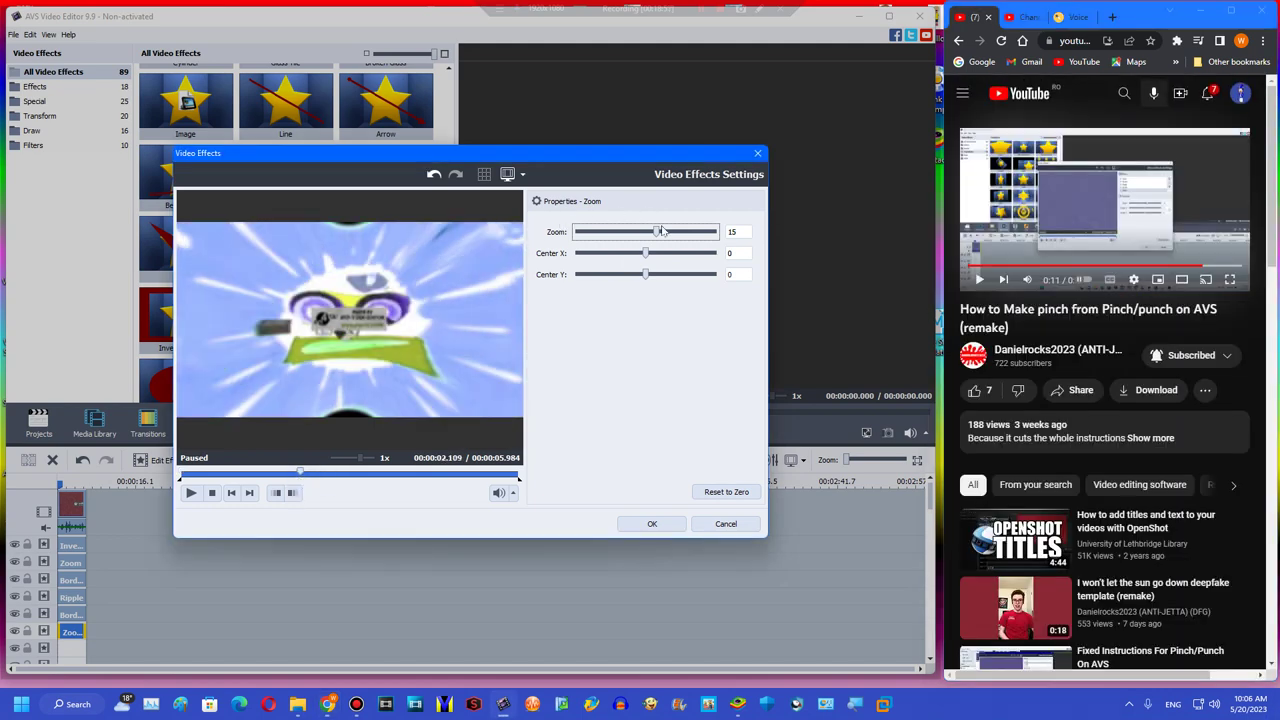
left_click_drag(660, 231, 656, 231)
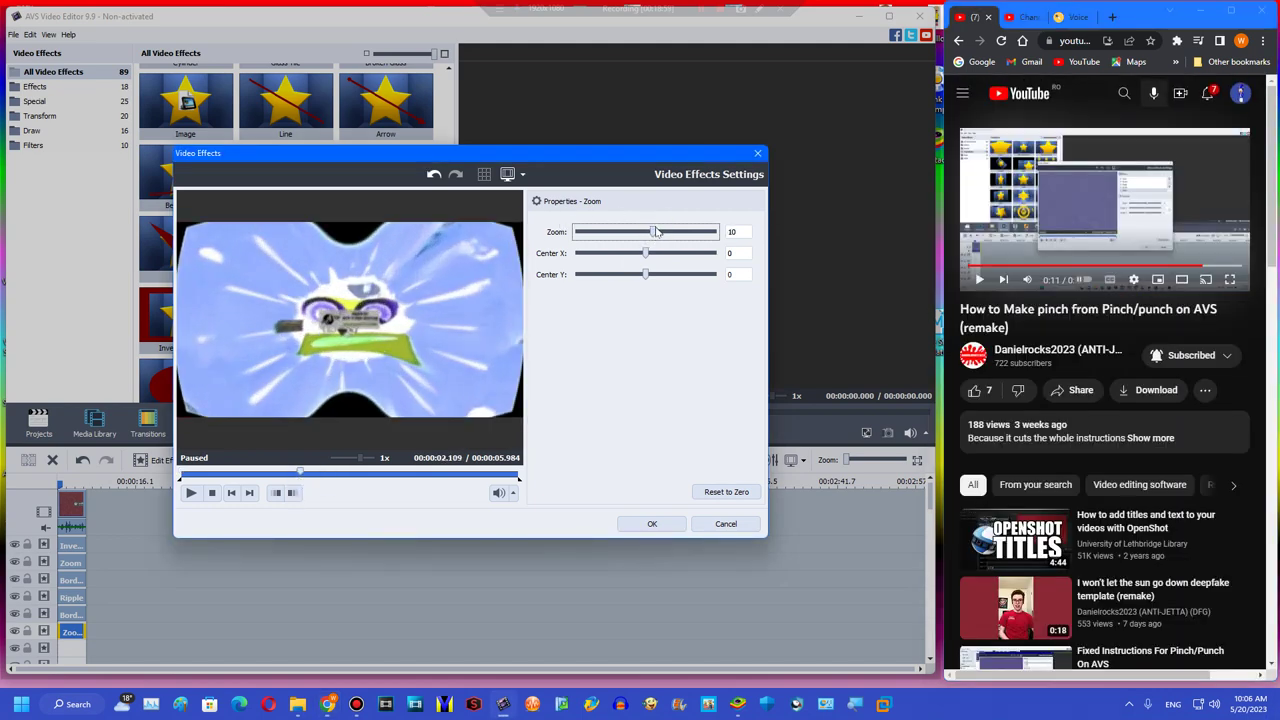
left_click(637, 528)
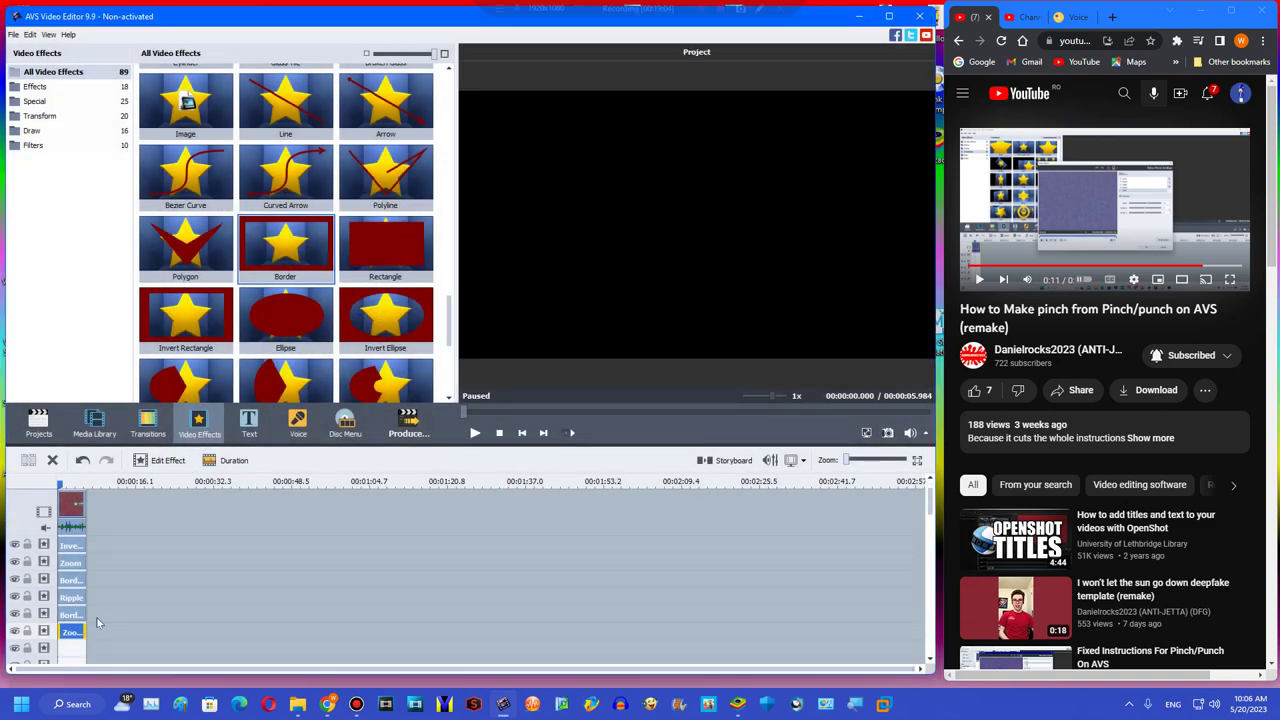
- Add the Mirror effect on the seventh effect line, below the second Zoom, and set its type to Right
scroll(432, 240, "up", 10)
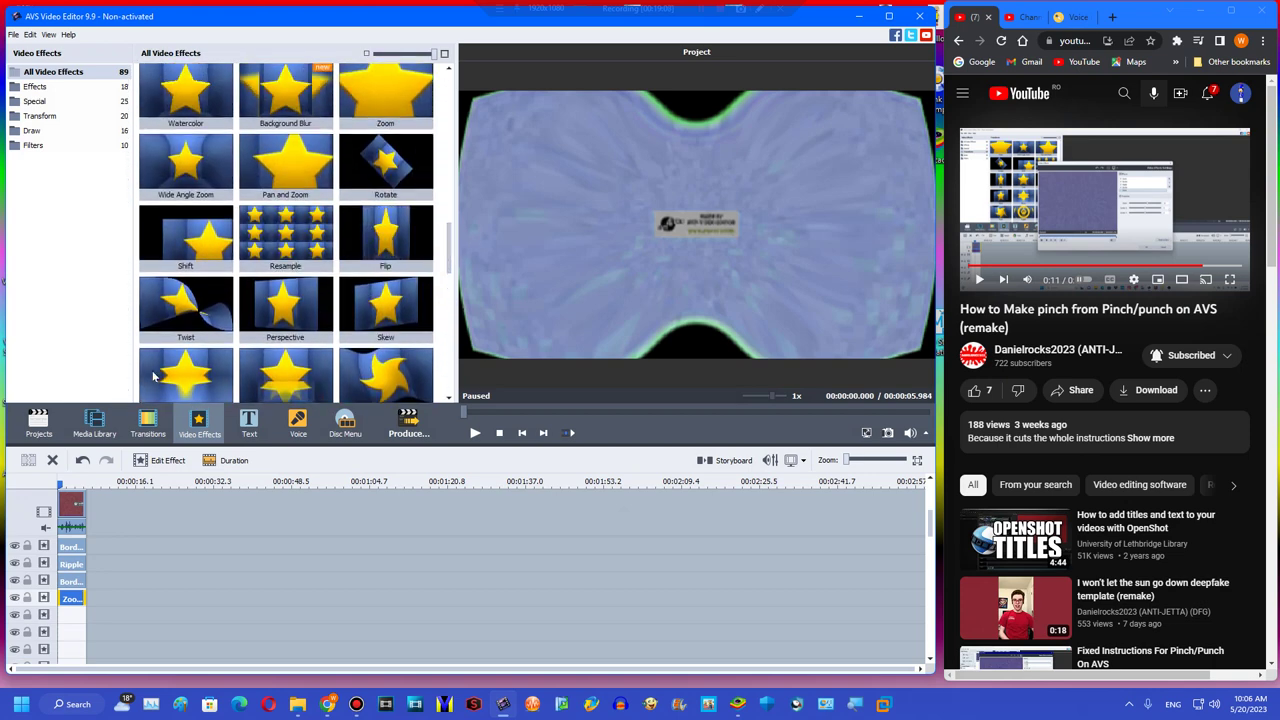
left_click_drag(153, 375, 117, 614)
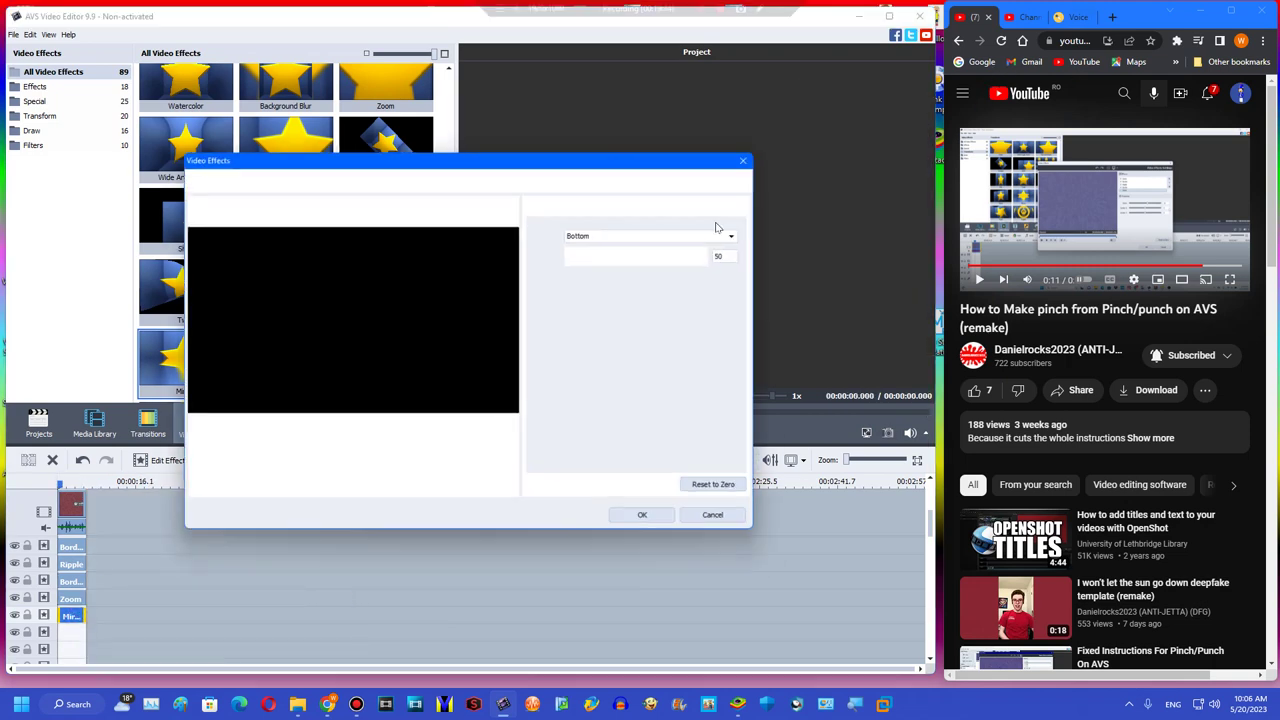
left_click(660, 231)
left_click(585, 283)
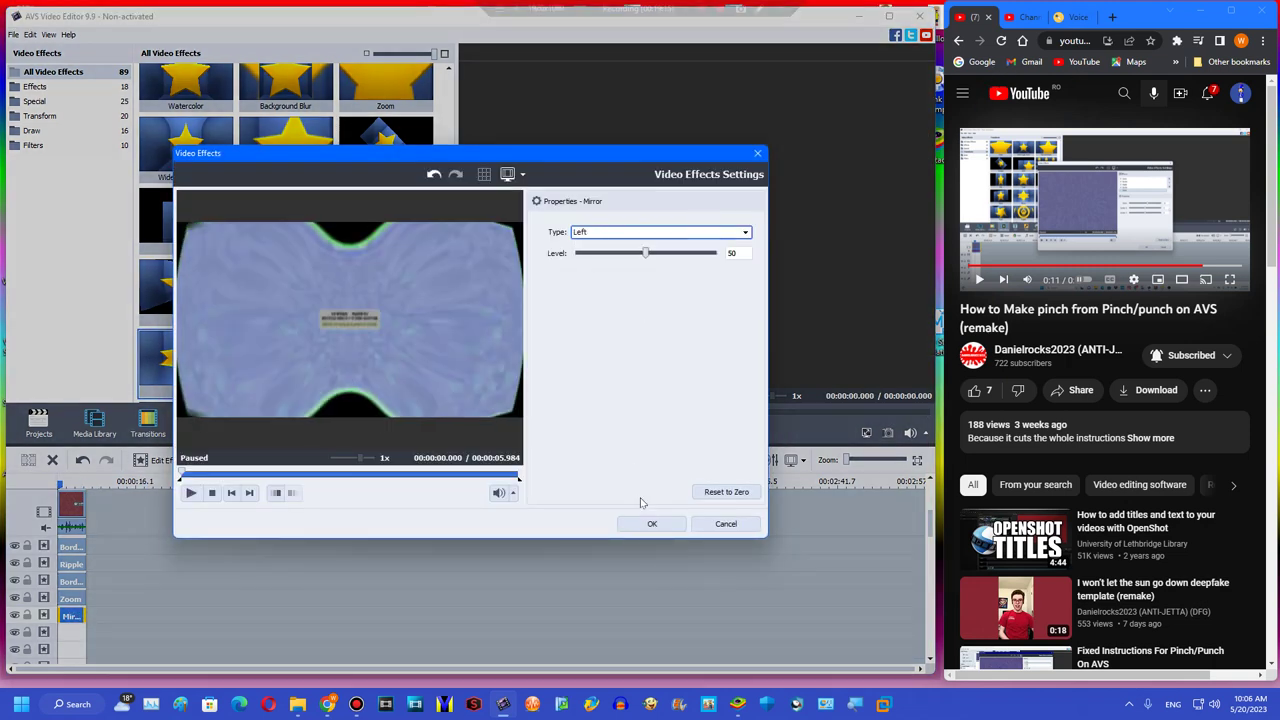
key("Down")
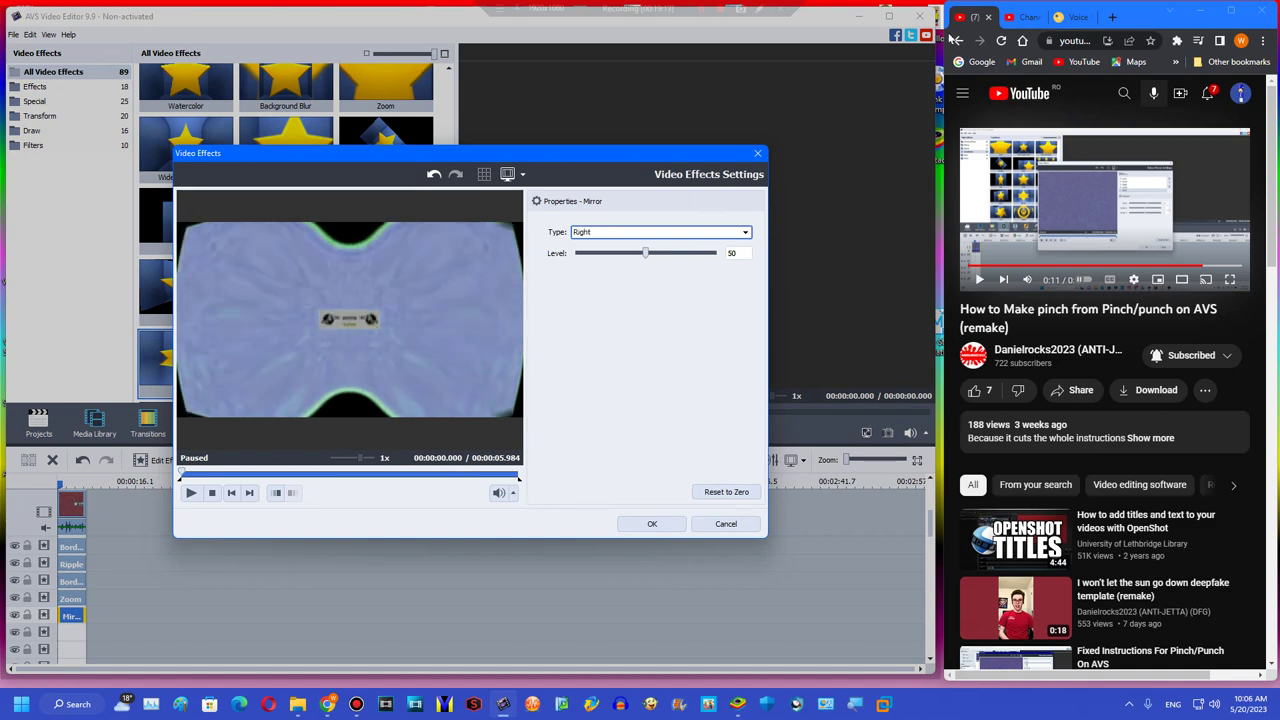
- Examine the video "How to make pinch from pinch/punch on AVS (final Better version)" in full screen
left_click(955, 40)
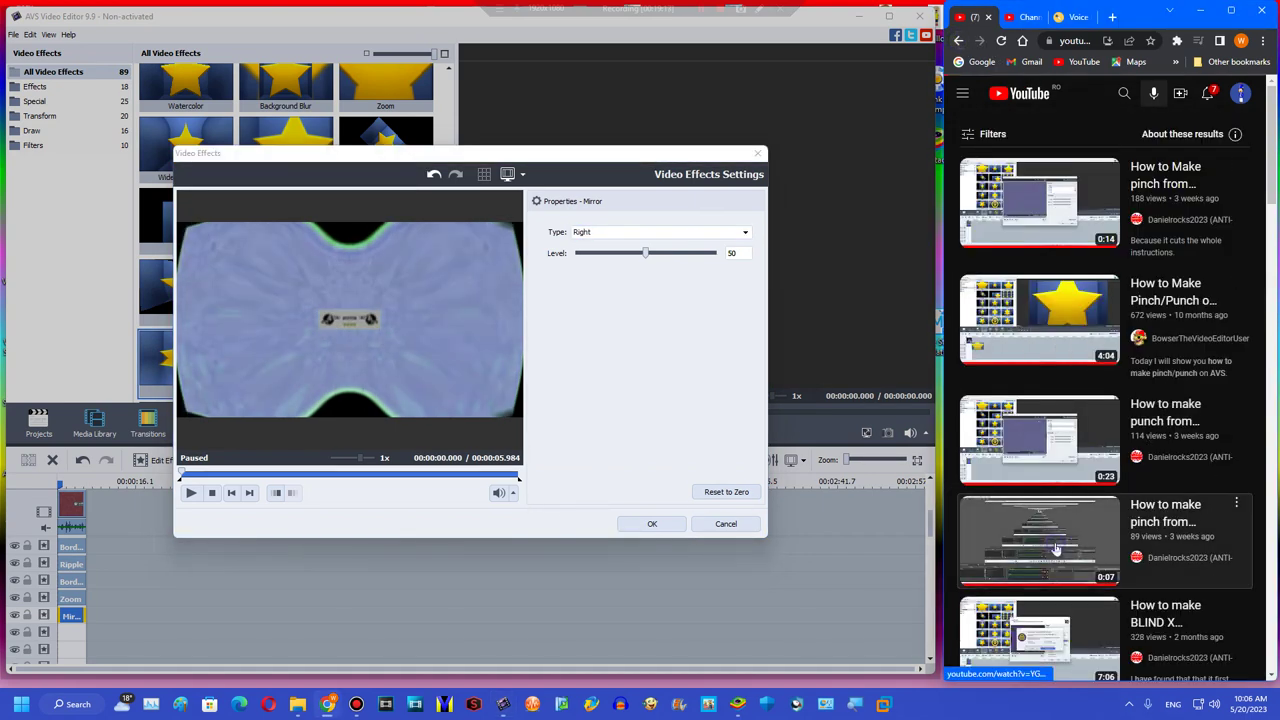
left_click(1055, 548)
double_click(1060, 243)
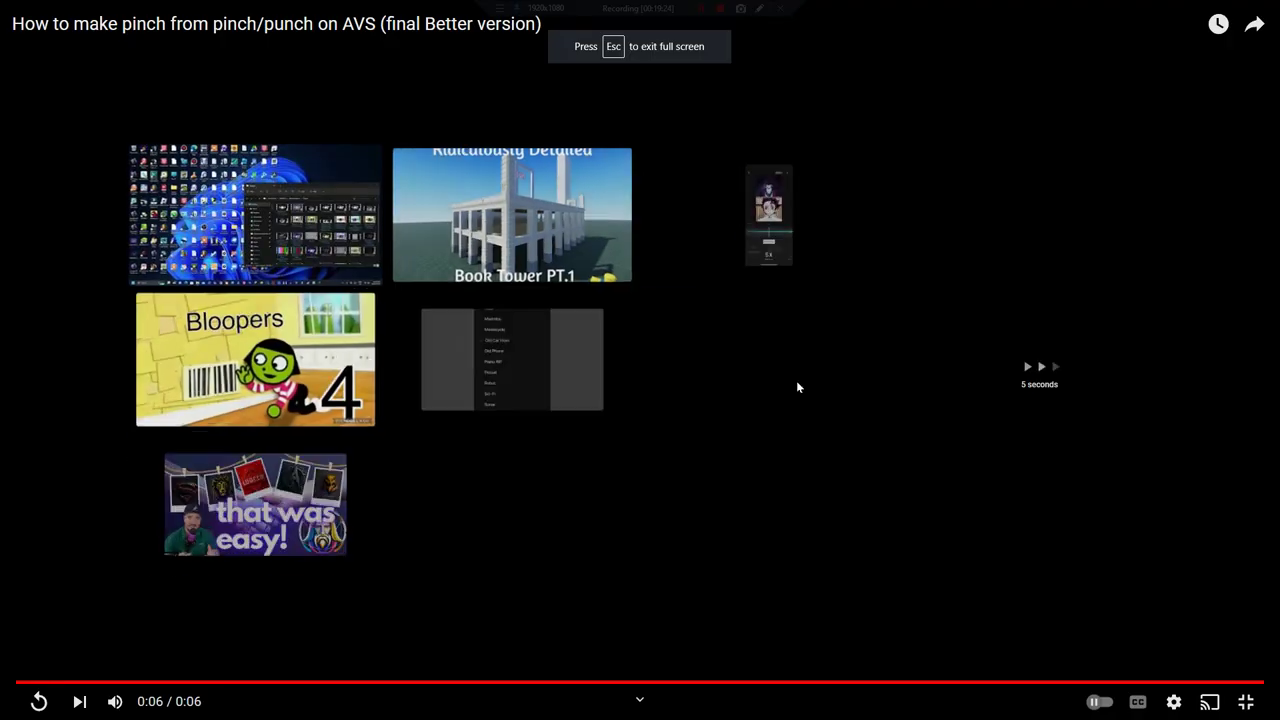
key("Left")
key("Escape")
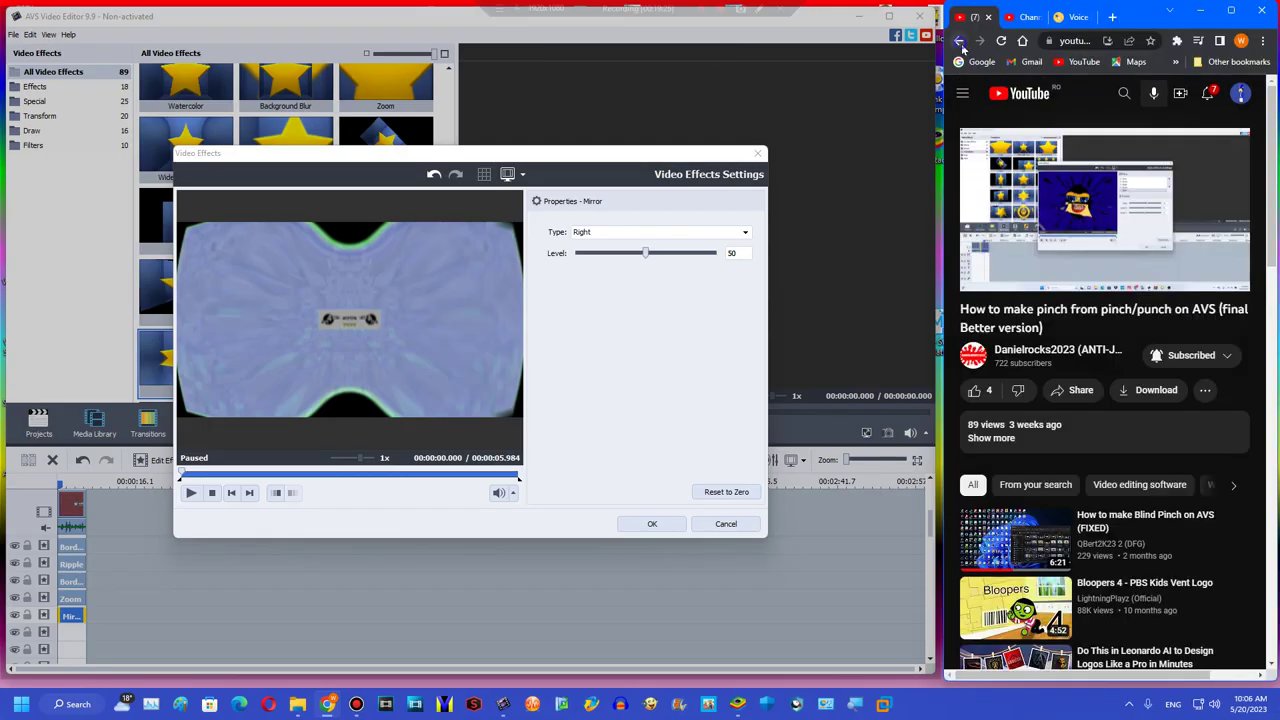
- Check the effect stack in the video "How to make punch from pinch/punch on AVS (Final better version)" in an enlarged browser window
left_click(958, 41)
left_click(1231, 10)
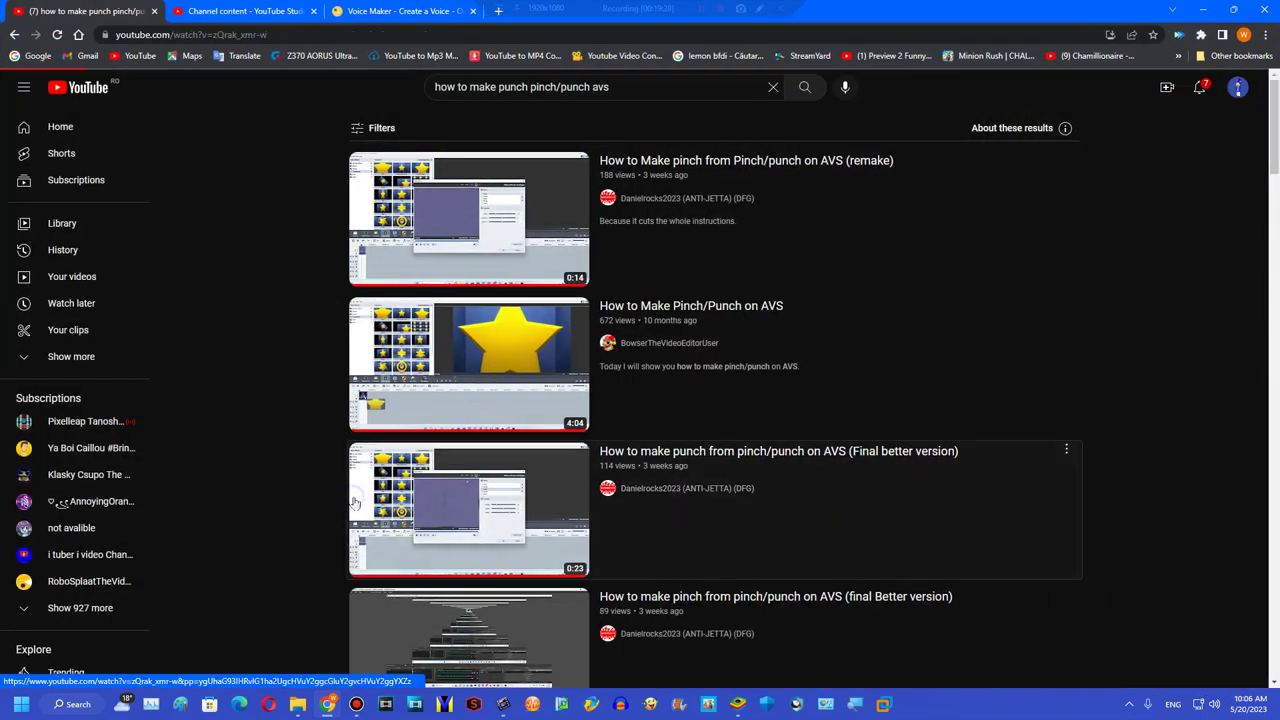
left_click(439, 518)
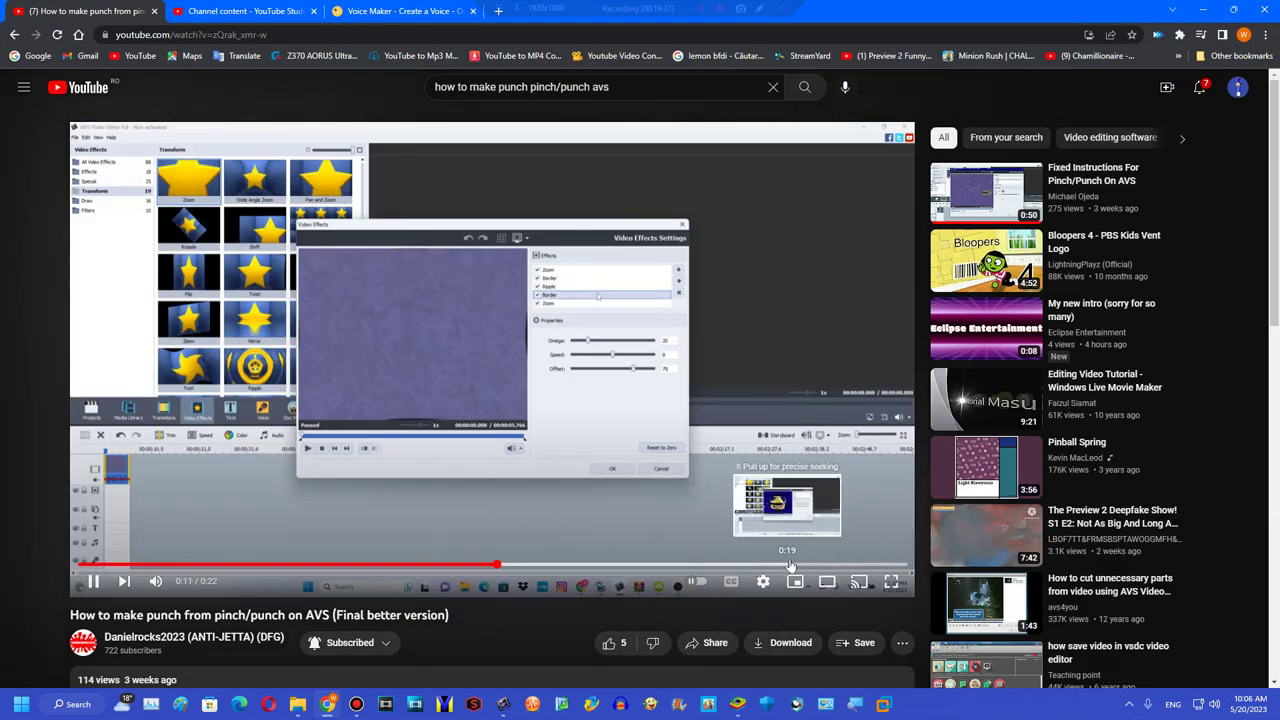
left_click(14, 34)
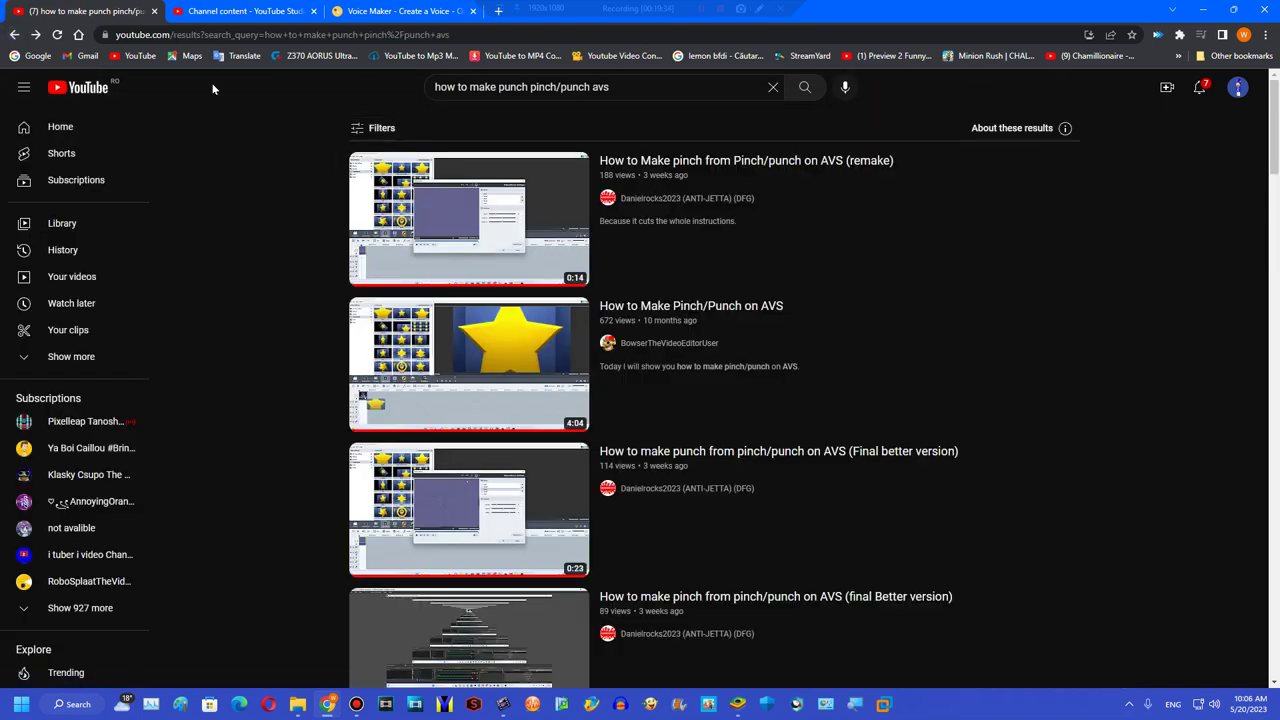
- Examine the effect settings in the video "Fixed Instructions For Pinch/Punch On AVS", pausing at 0:21
scroll(462, 242, "down", 5)
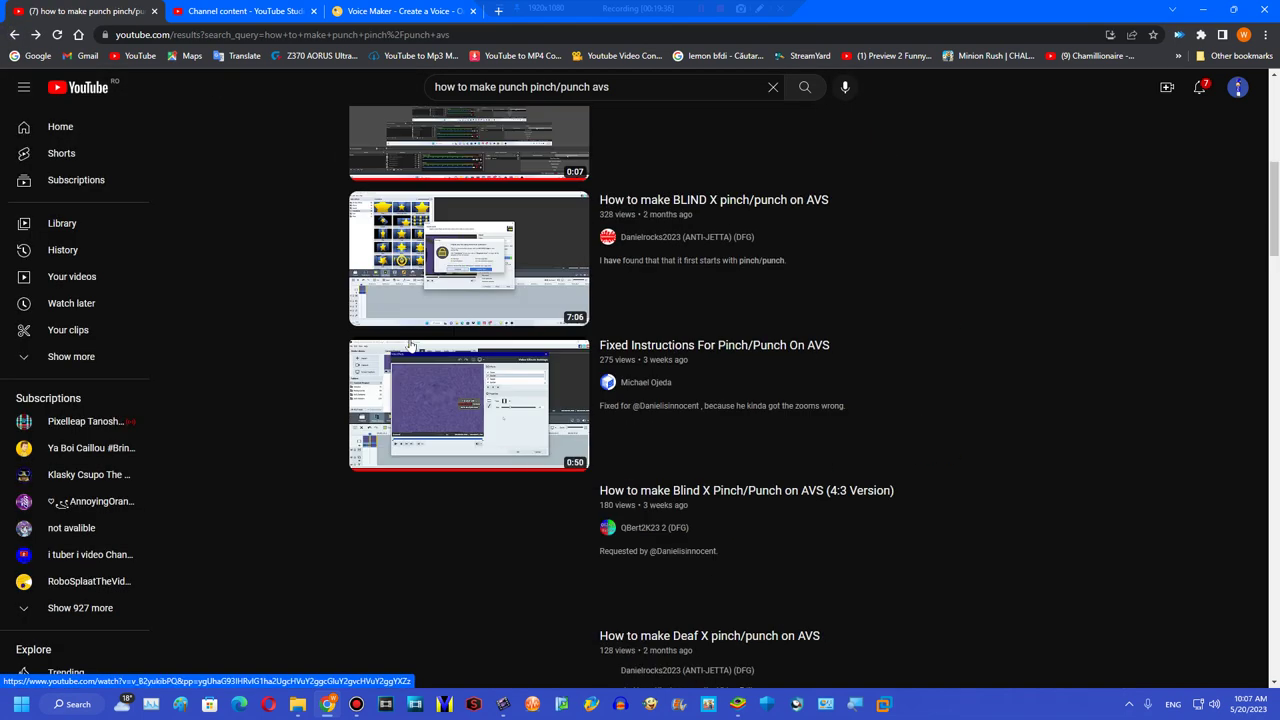
left_click(471, 428)
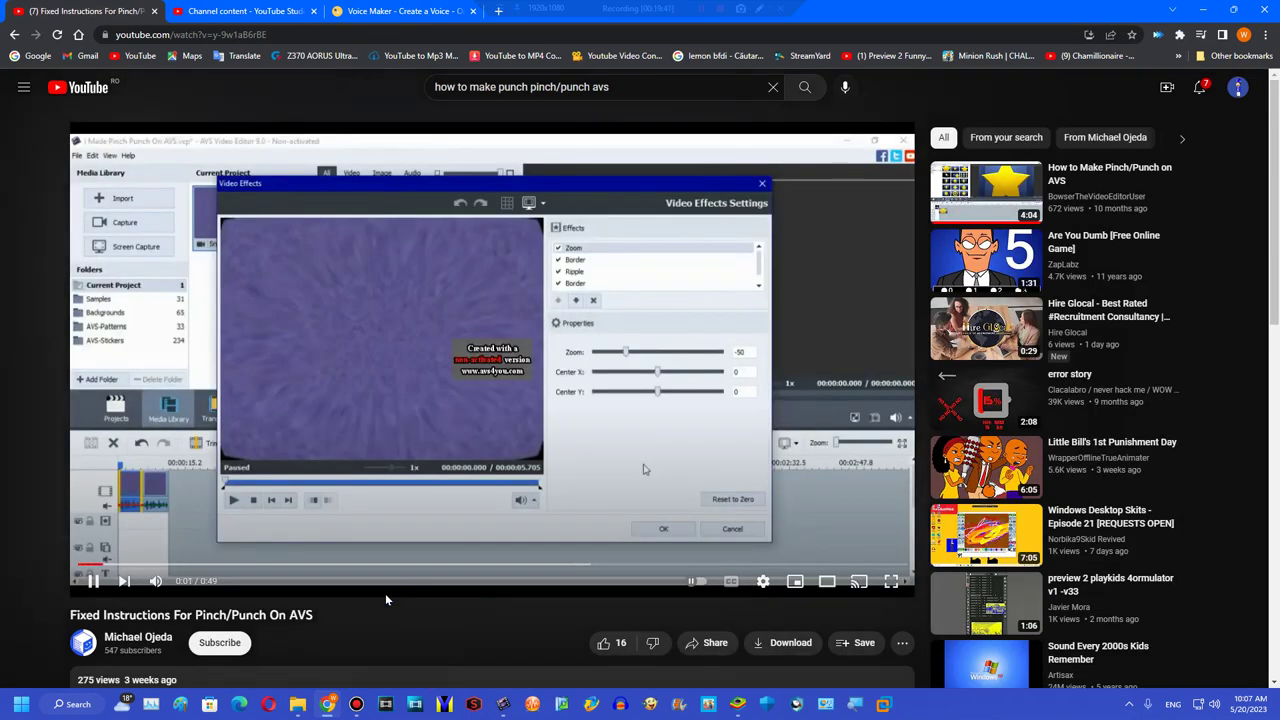
key("Right")
key("Right")
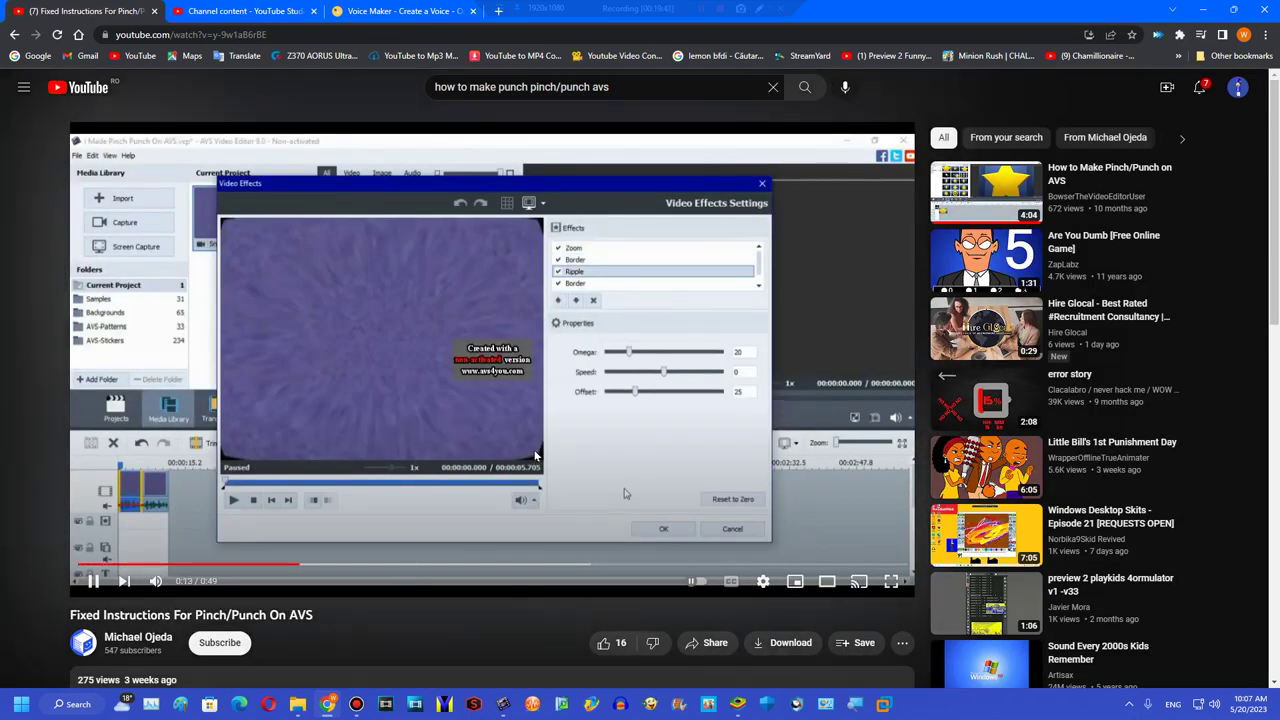
key("Right")
key("Right")
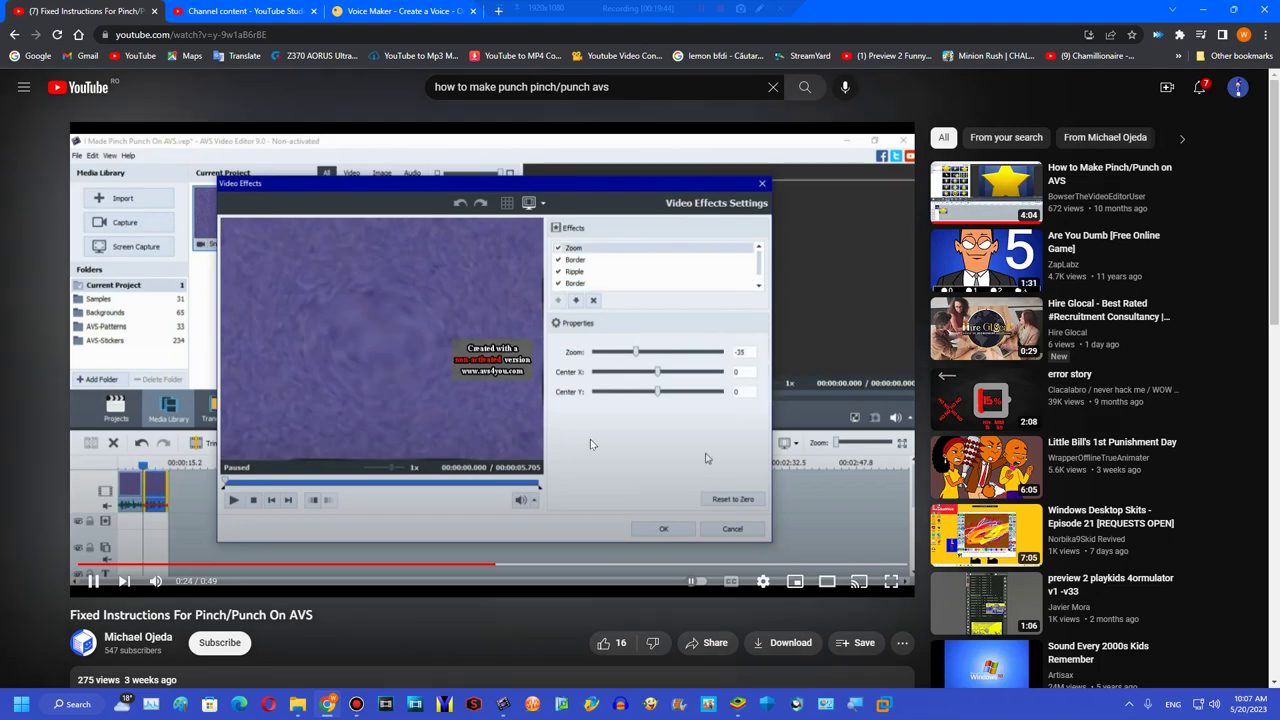
key("Left")
key("space")
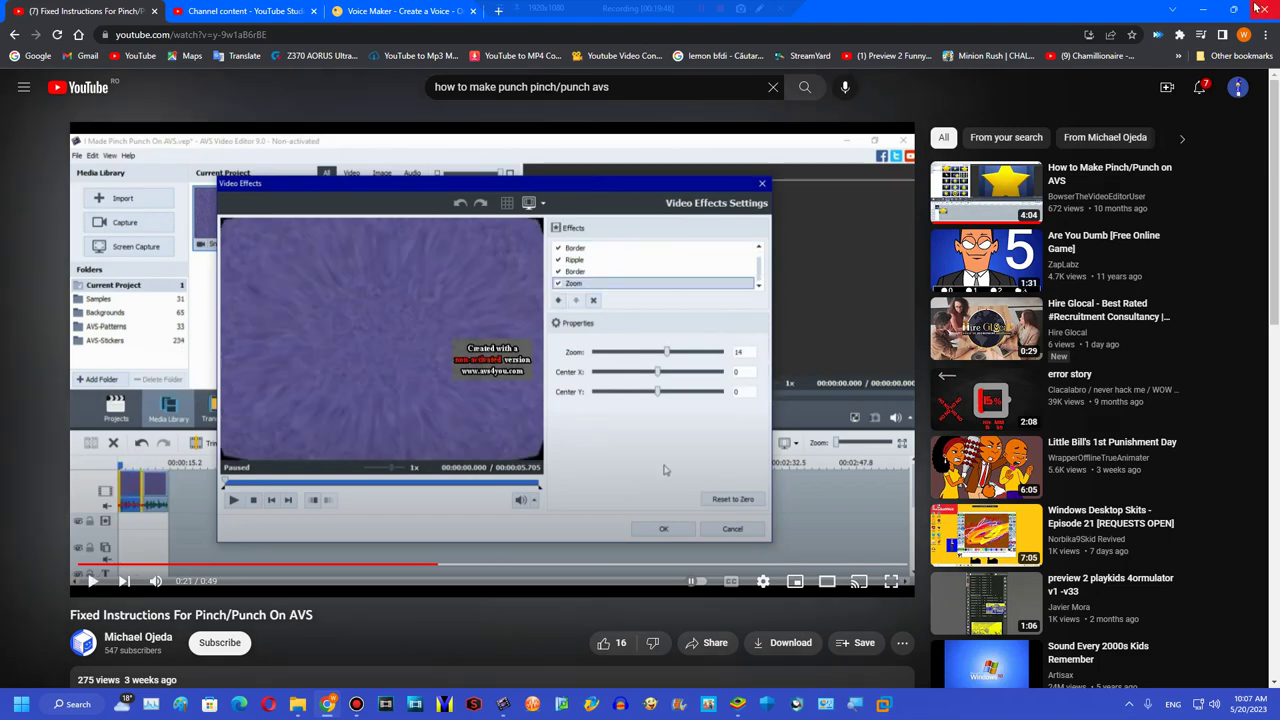
- Preview the Mirror effect at 00:00:02.192 and accept its settings
left_click(1237, 10)
left_click(305, 476)
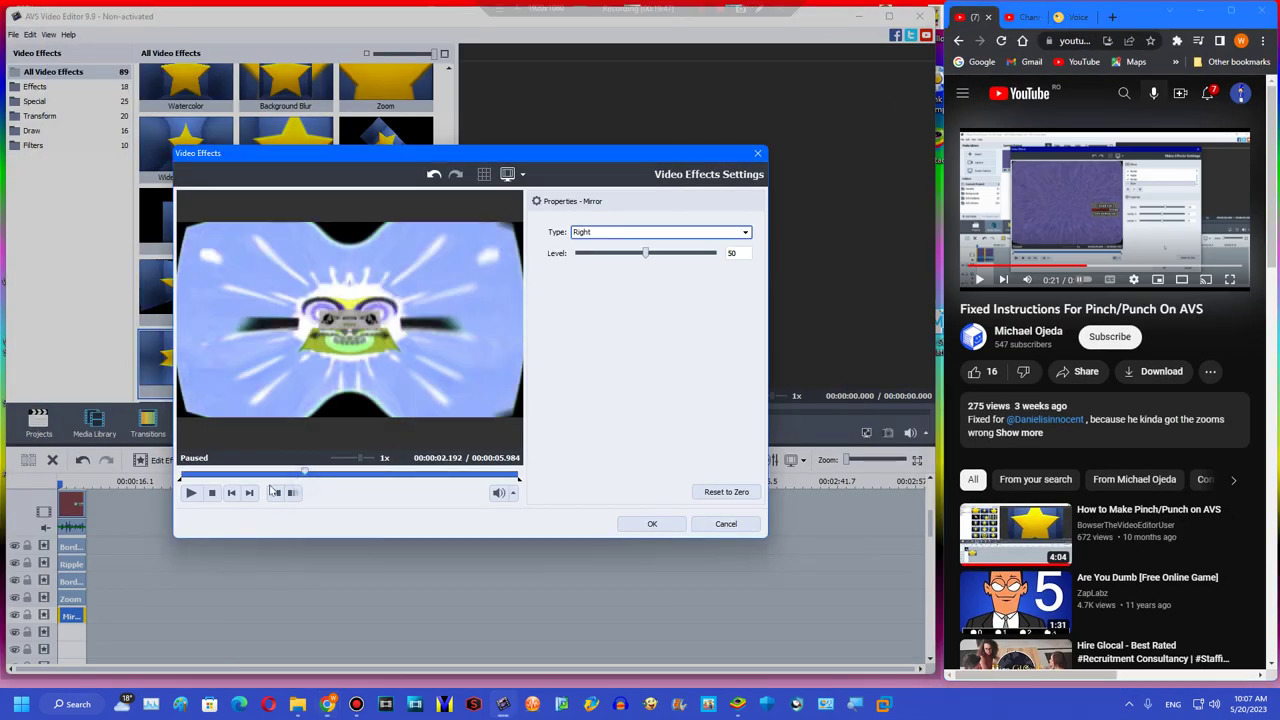
left_click(642, 526)
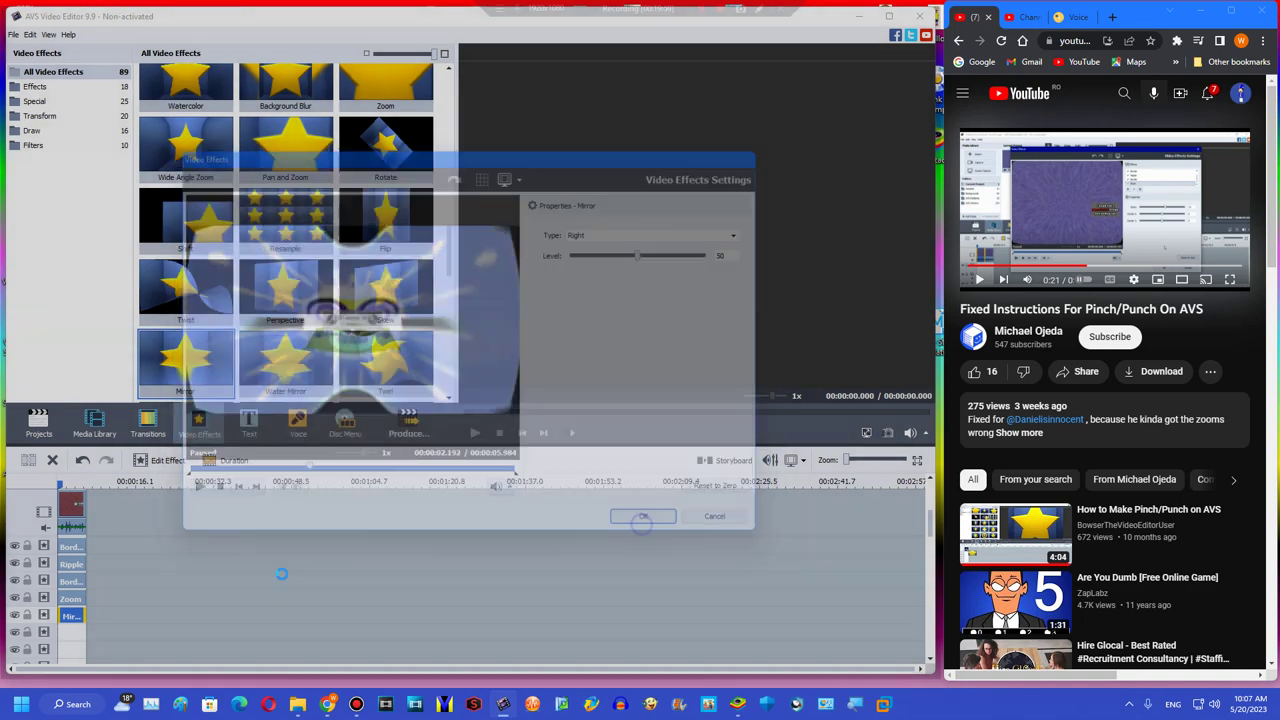
scroll(99, 539, "down", 3)
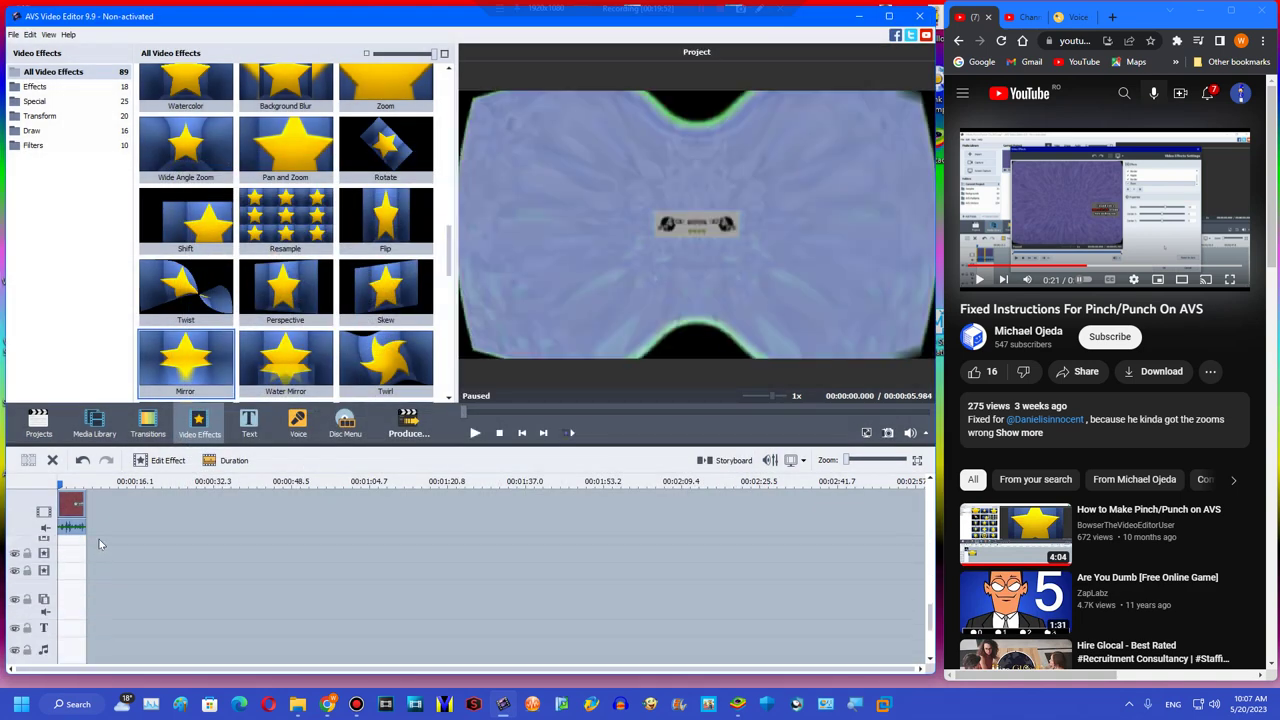
- Add the audio of the Untitled10 video to both the music line and the voice line of the timeline
left_click(73, 506)
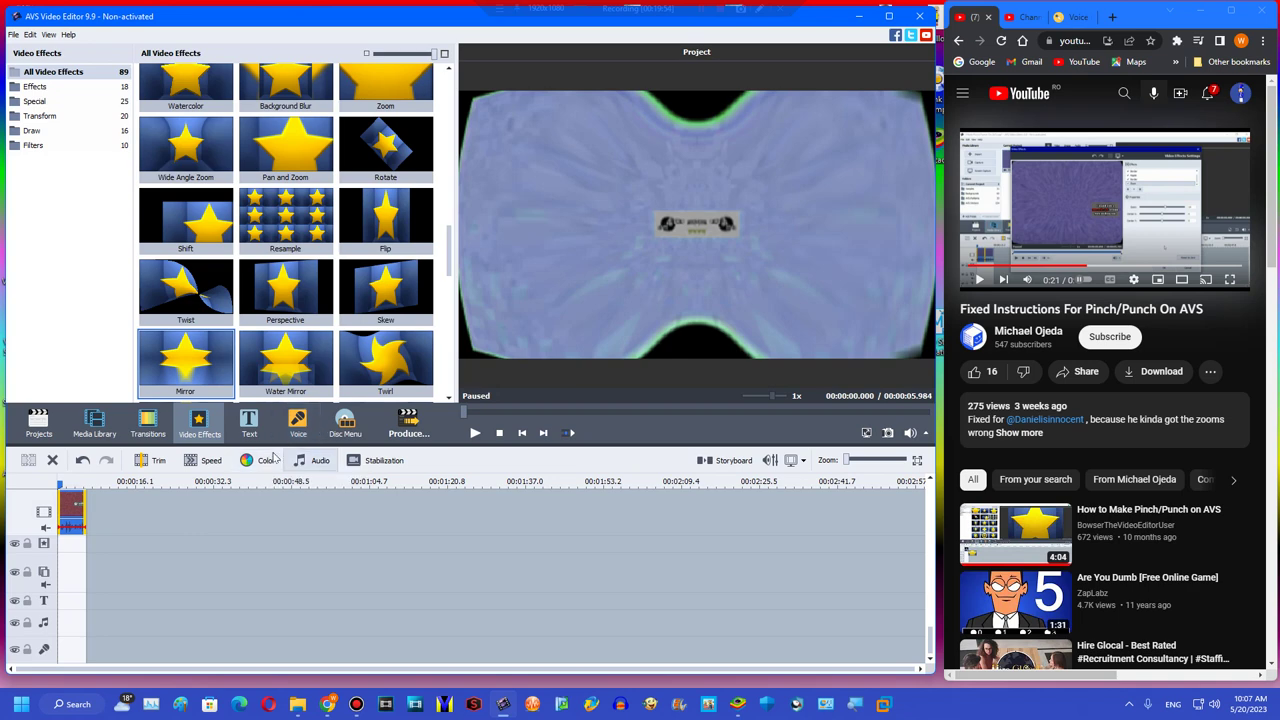
left_click(95, 425)
left_click_drag(198, 130, 61, 622)
left_click_drag(376, 250, 59, 642)
right_click(82, 497)
left_click(101, 401)
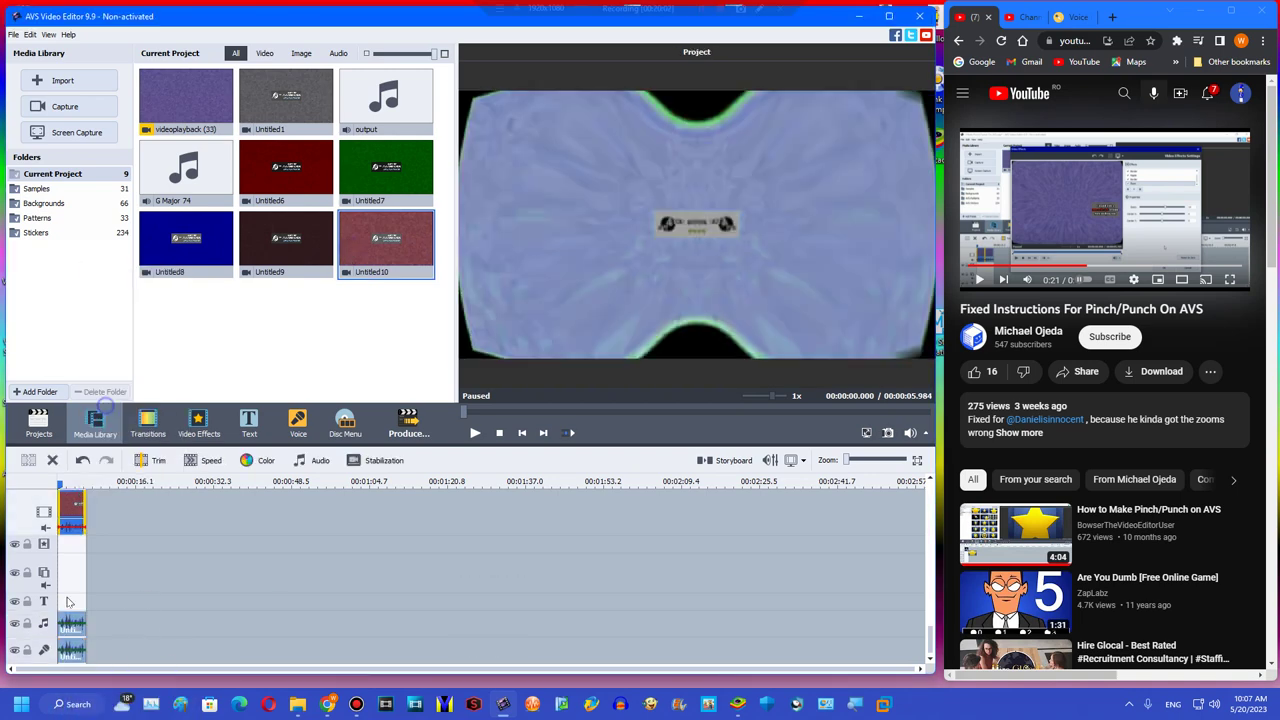
- Apply Pitch Shift with a rate of 113 to the audio clip on the voice line
left_click(72, 646)
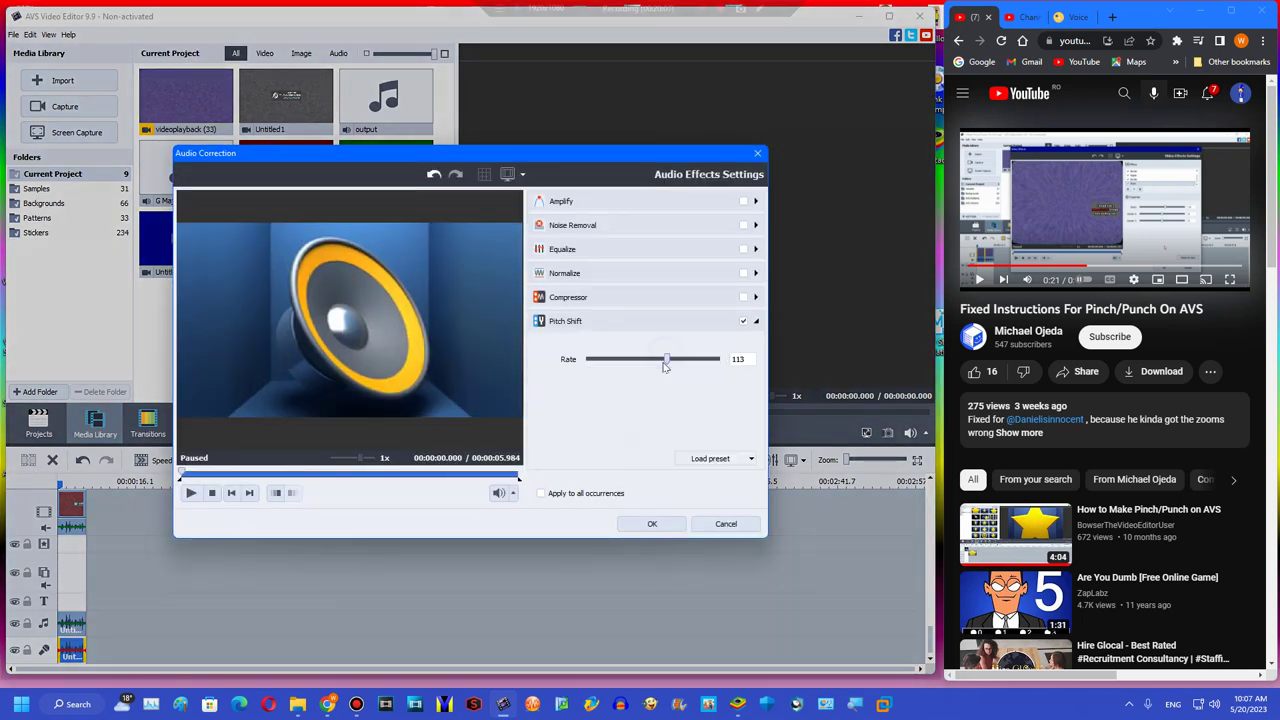
left_click(649, 524)
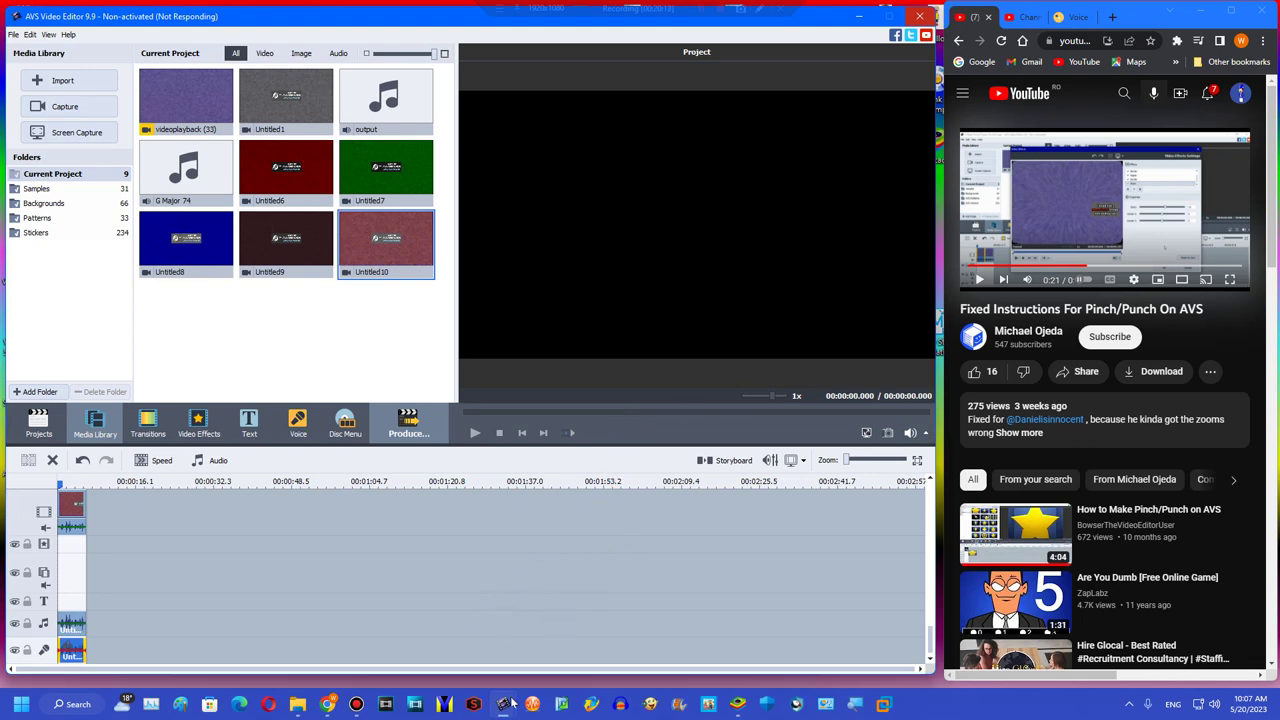
- Produce the project as the WMV video file Untitled11 in L:\My User Videos v2 and open its output folder
mouse_move(511, 700)
left_click(514, 657)
left_click(606, 505)
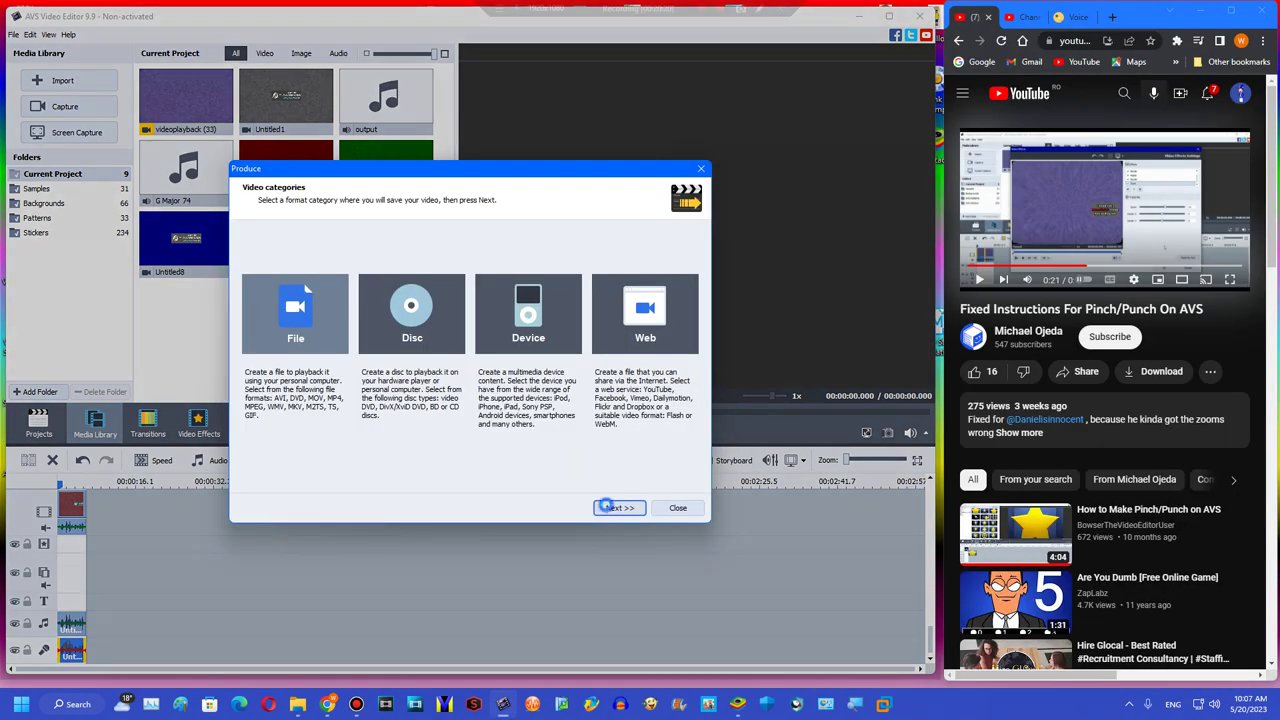
left_click(612, 508)
left_click(612, 508)
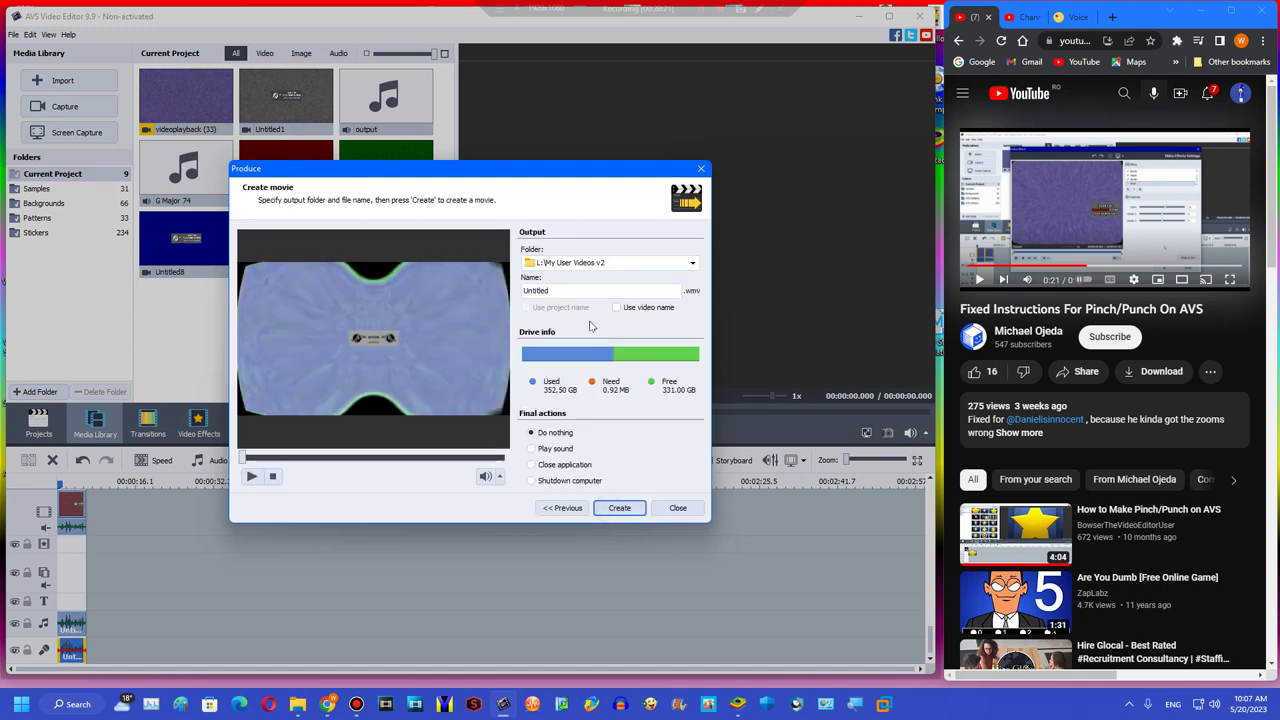
left_click(614, 508)
left_click(406, 415)
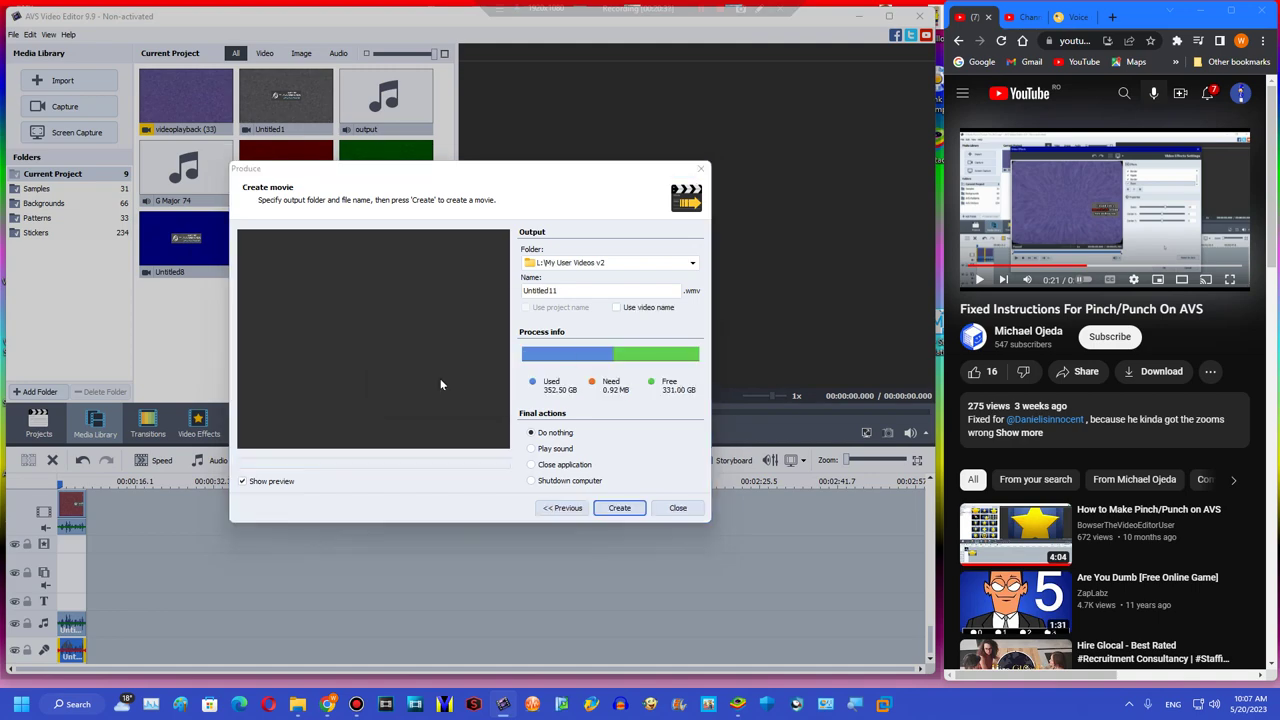
left_click(497, 372)
- Replace the timeline contents with the produced Untitled11 video and try an Amplify gain of 12 on its audio
left_click(70, 506)
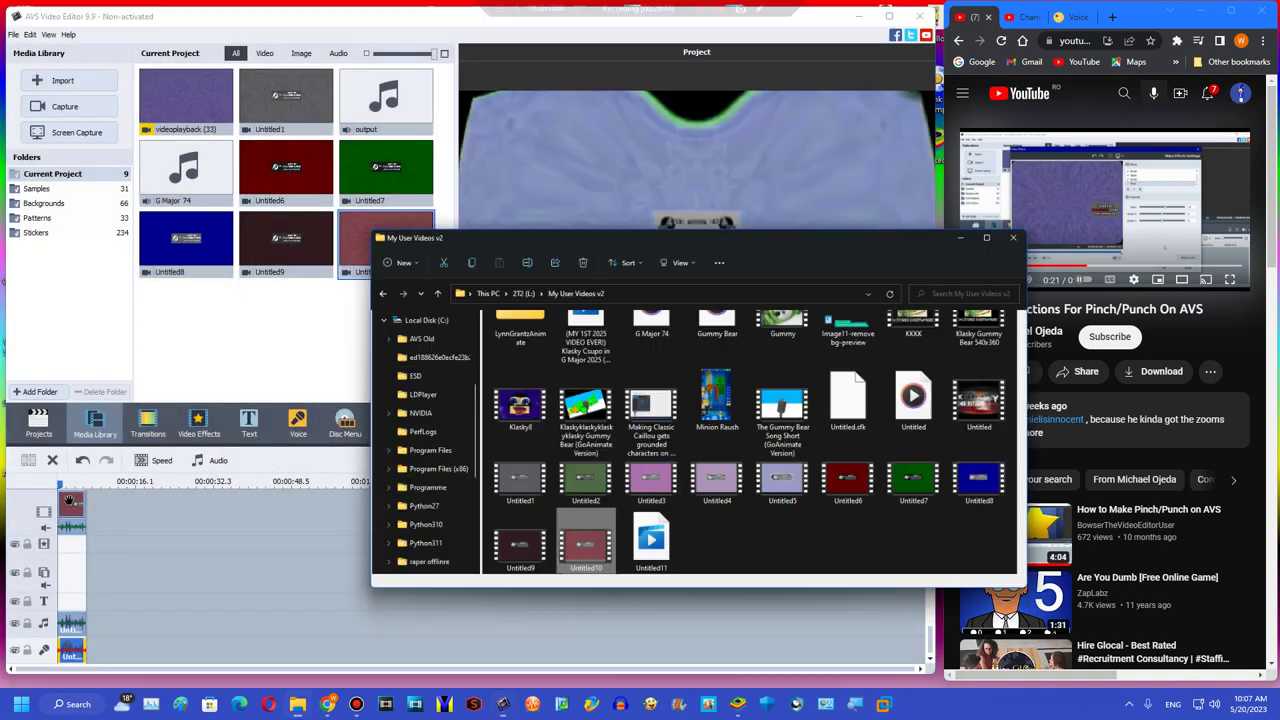
left_click(60, 482)
left_click(58, 462)
left_click(994, 514)
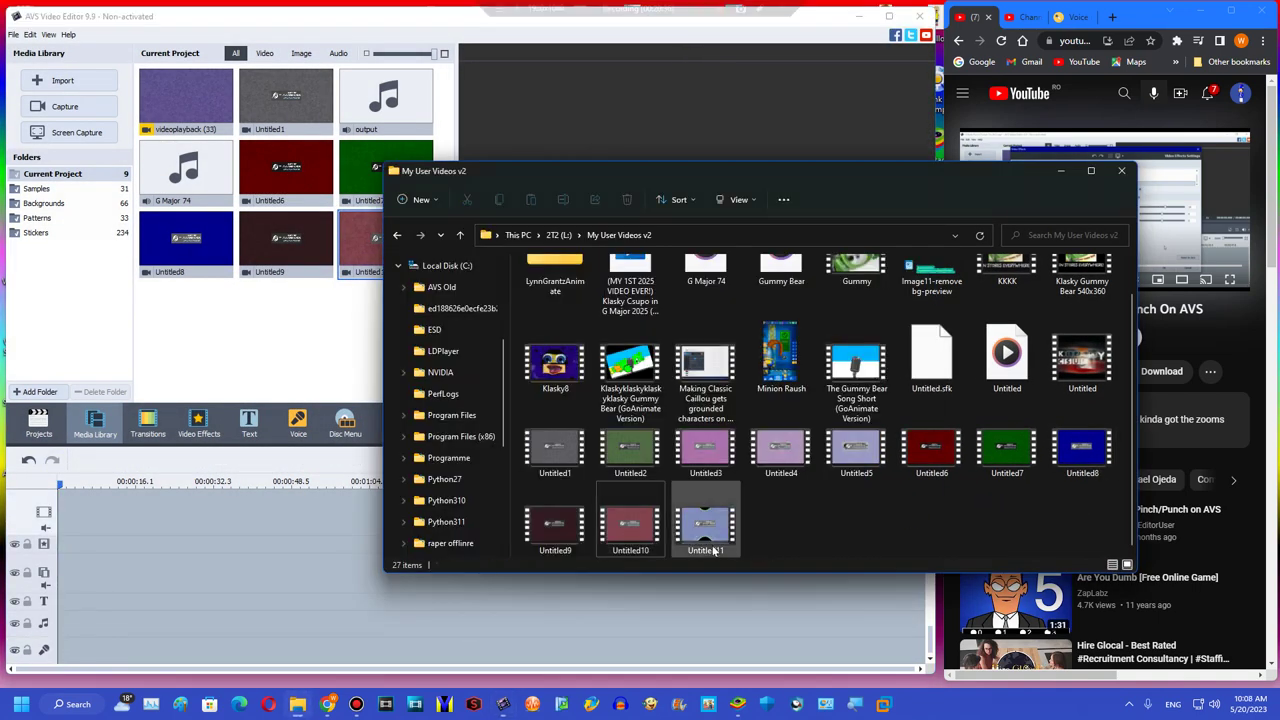
left_click_drag(709, 545, 94, 564)
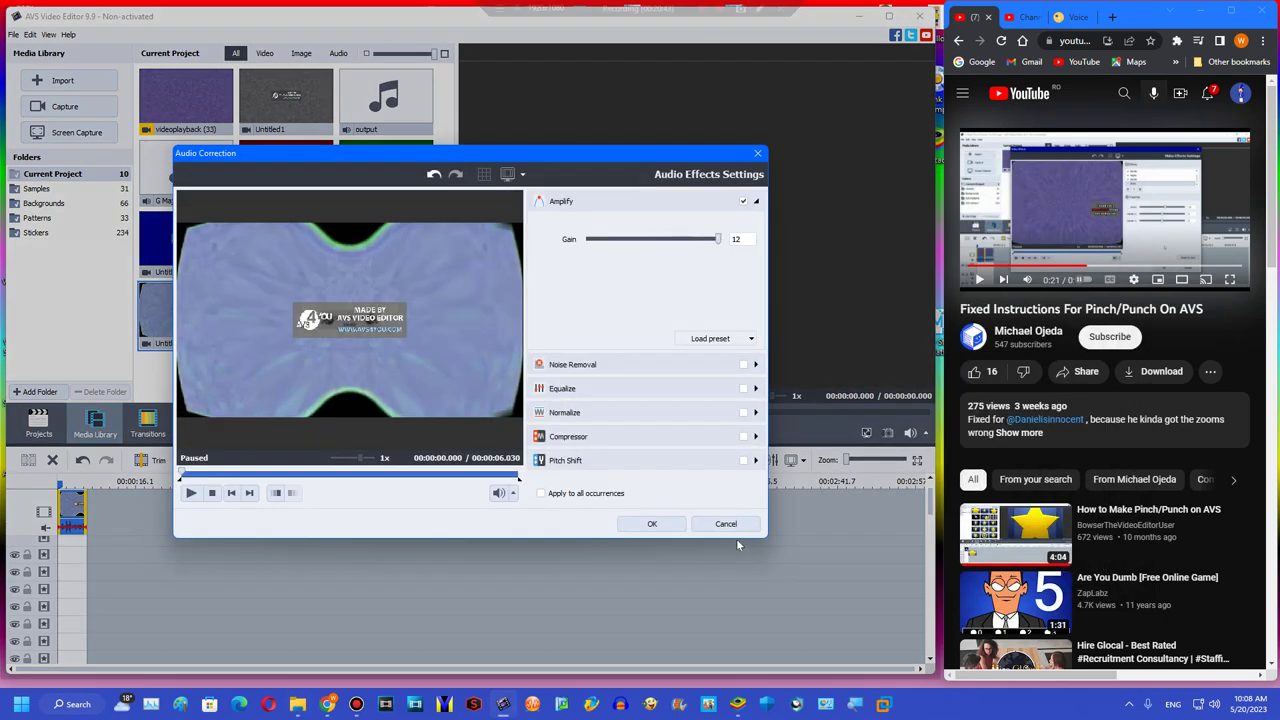
left_click(726, 524)
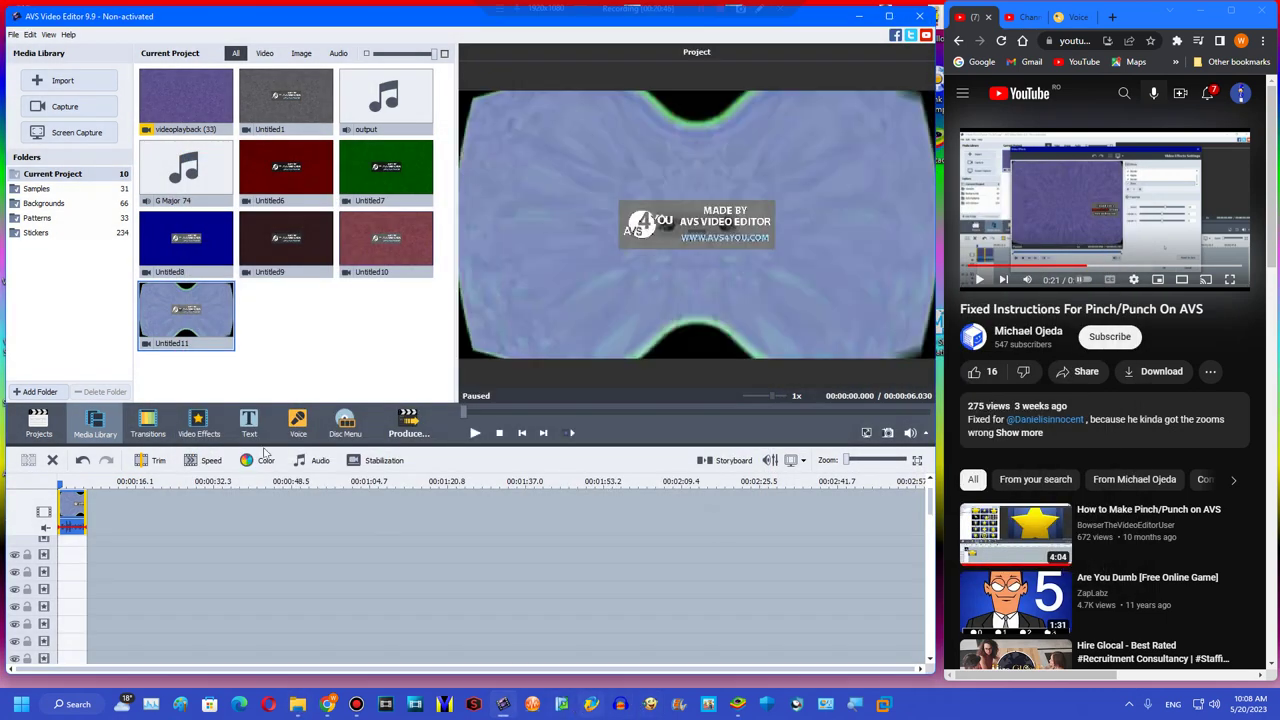
- Remove the Untitled11 clip from the timeline and switch to AVS Video Converter
left_click(561, 704)
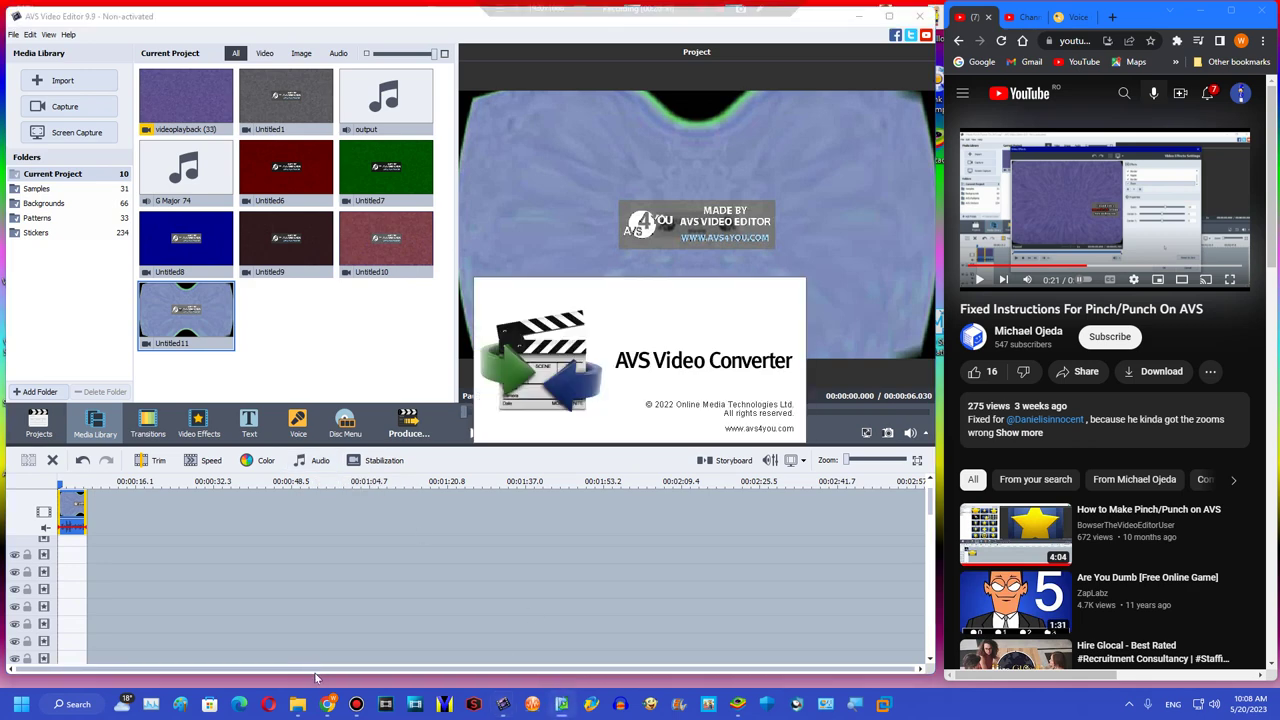
left_click(53, 460)
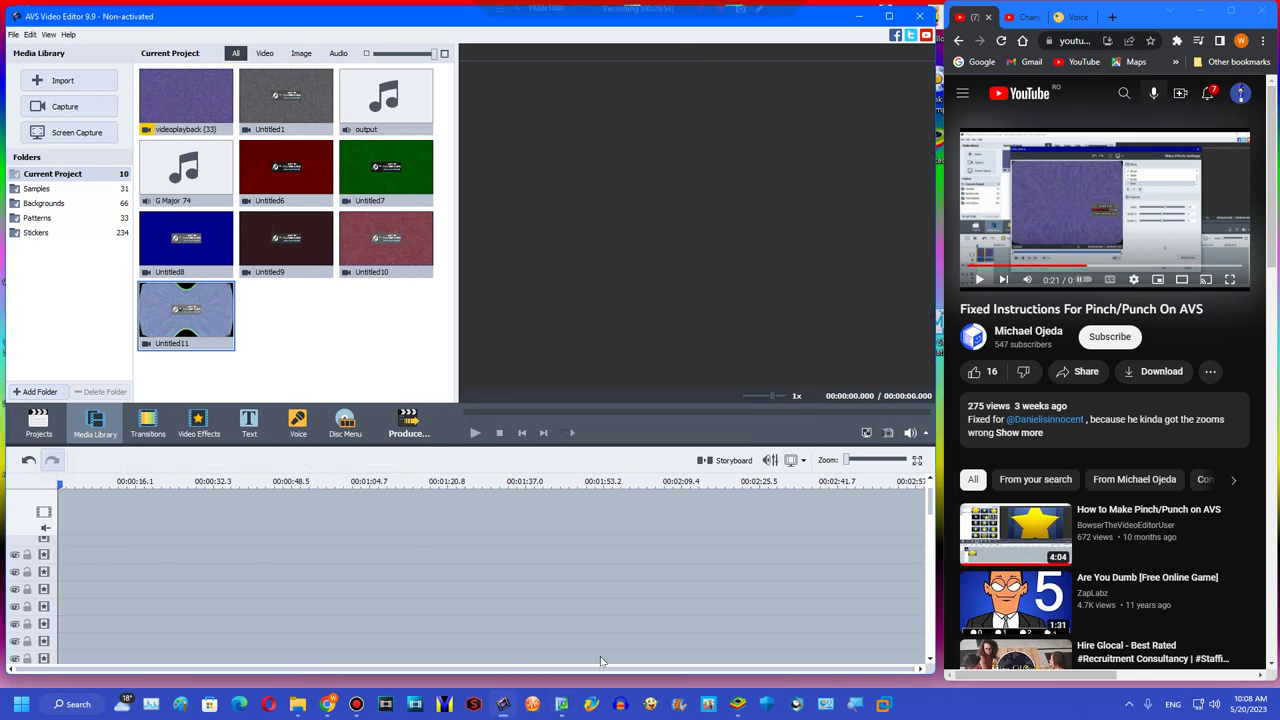
left_click(565, 706)
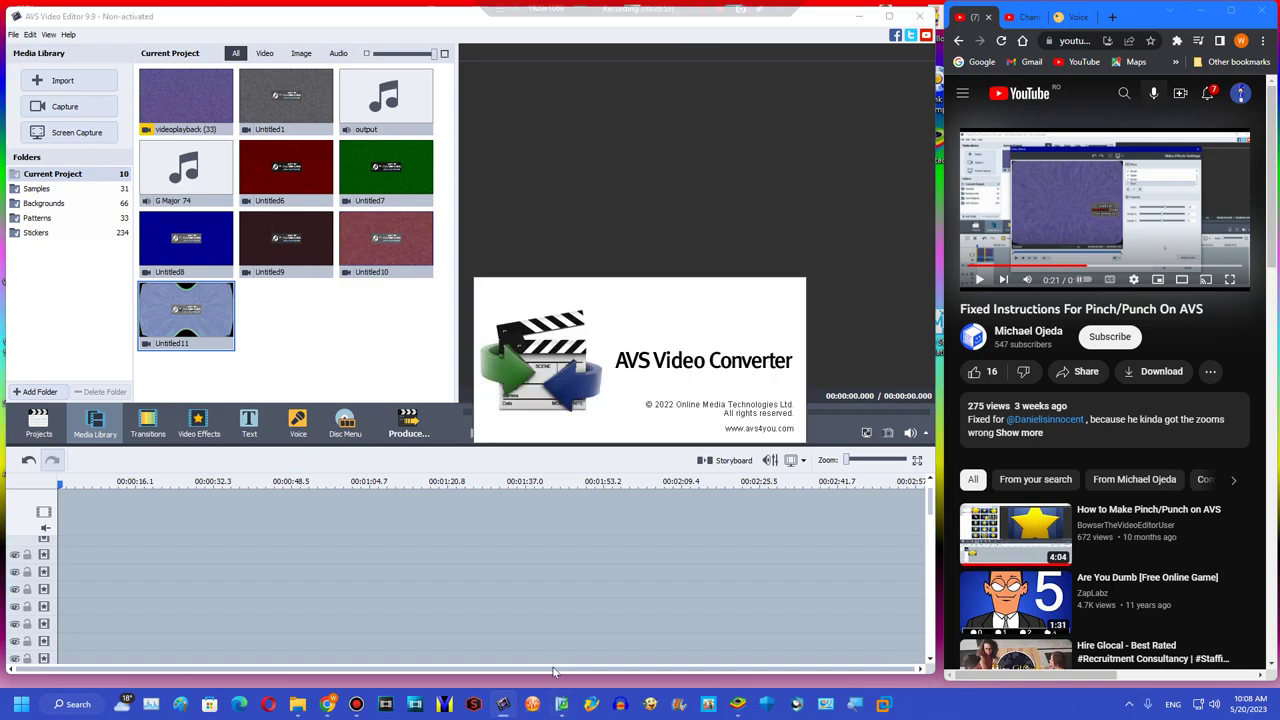
left_click(764, 146)
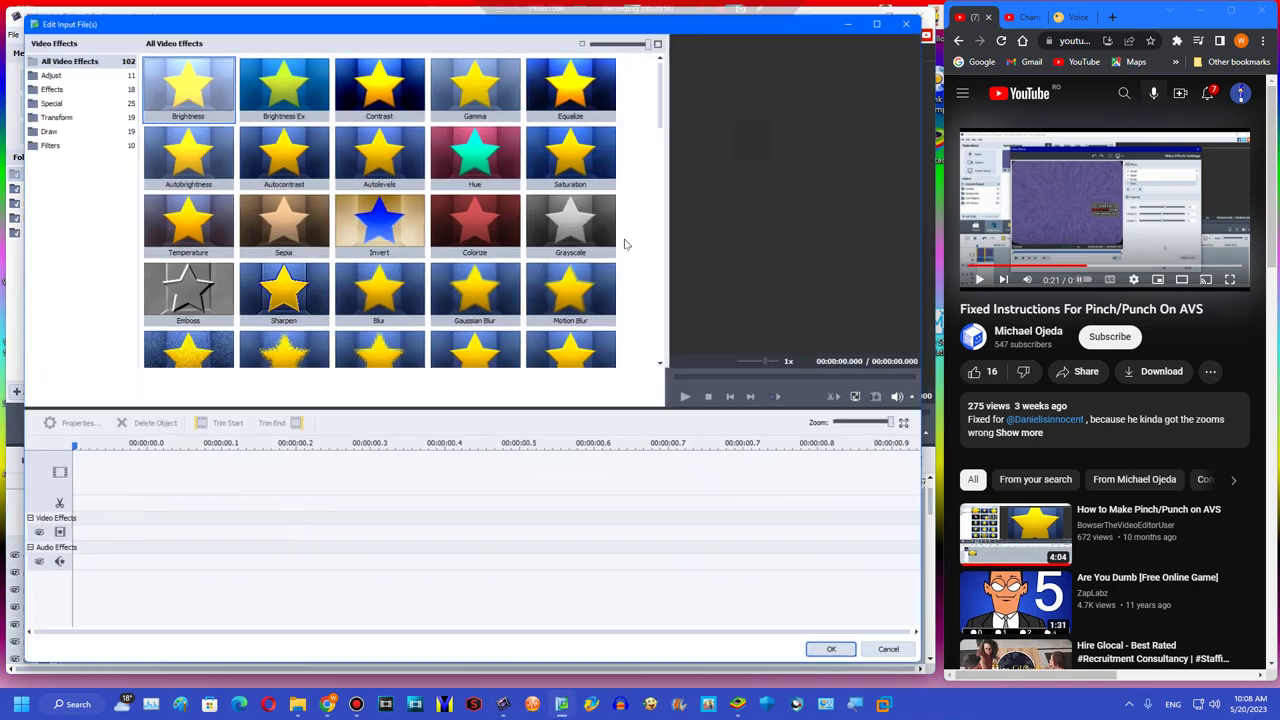
left_click(412, 481)
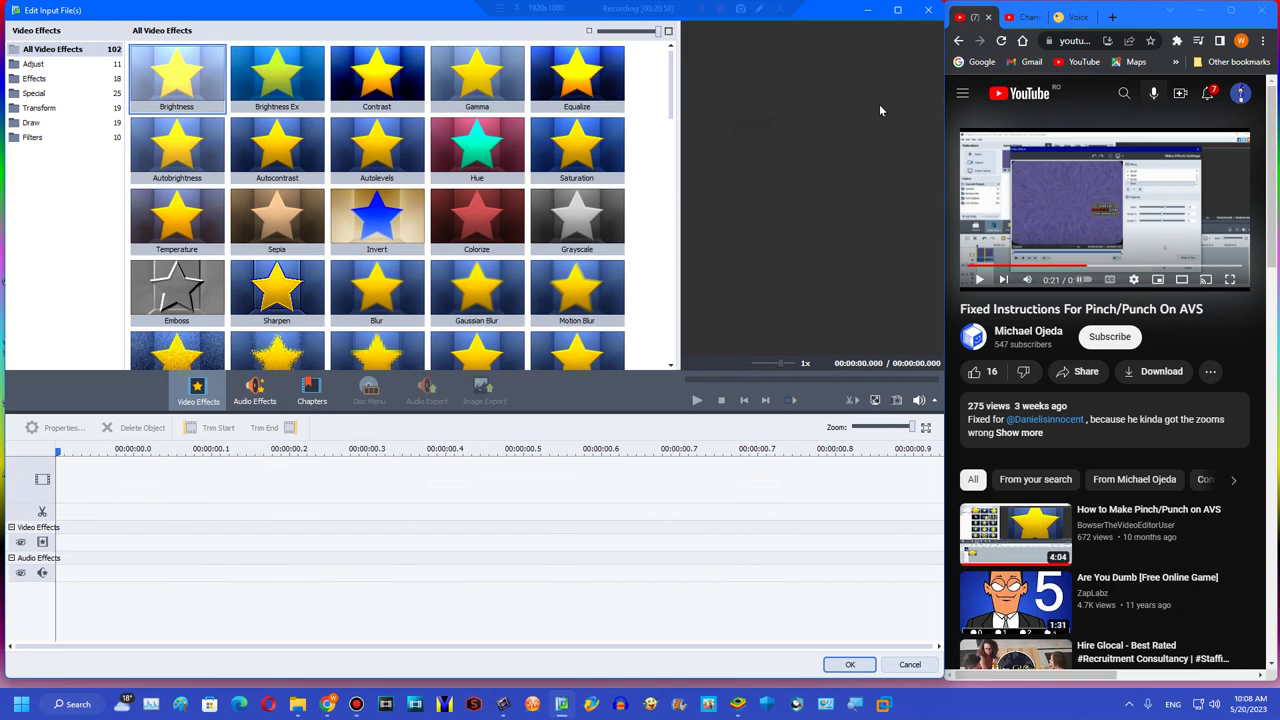
left_click(928, 13)
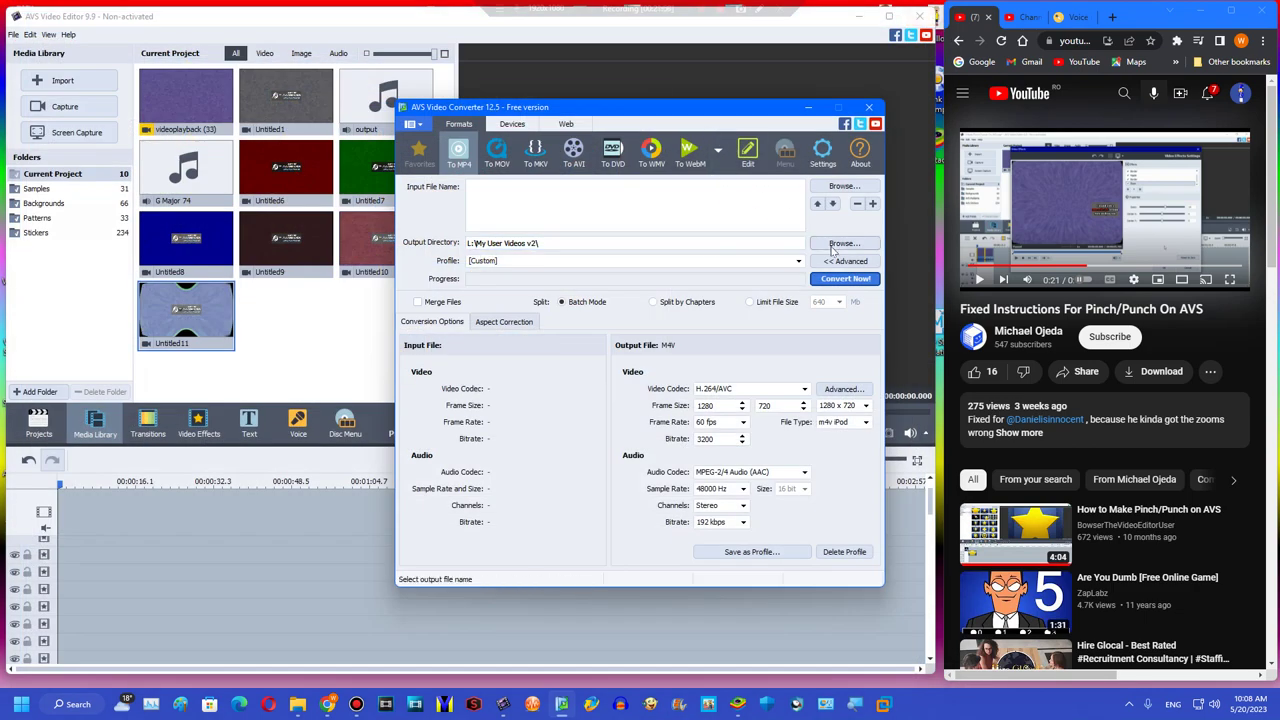
- Load the Untitled11 video from the My User Videos v2 folder on drive L: as the converter's input file
left_click(830, 187)
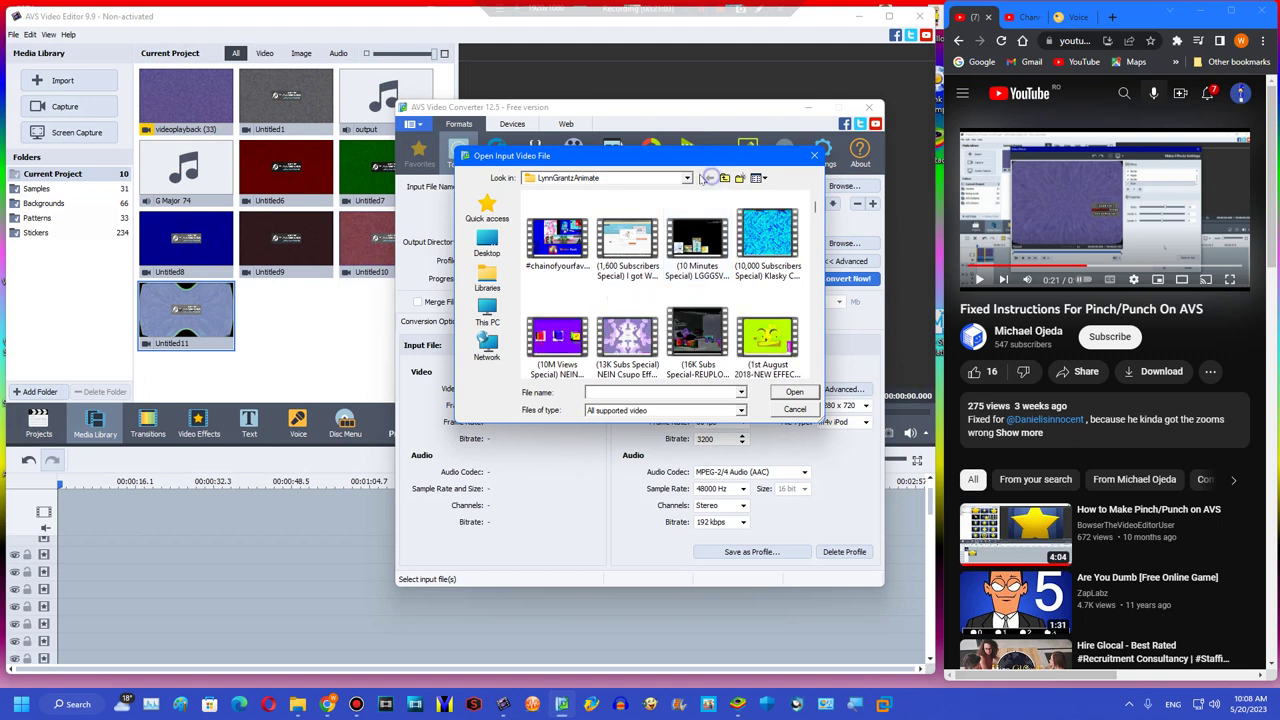
left_click(687, 178)
left_click(687, 178)
left_click(687, 178)
left_click(562, 393)
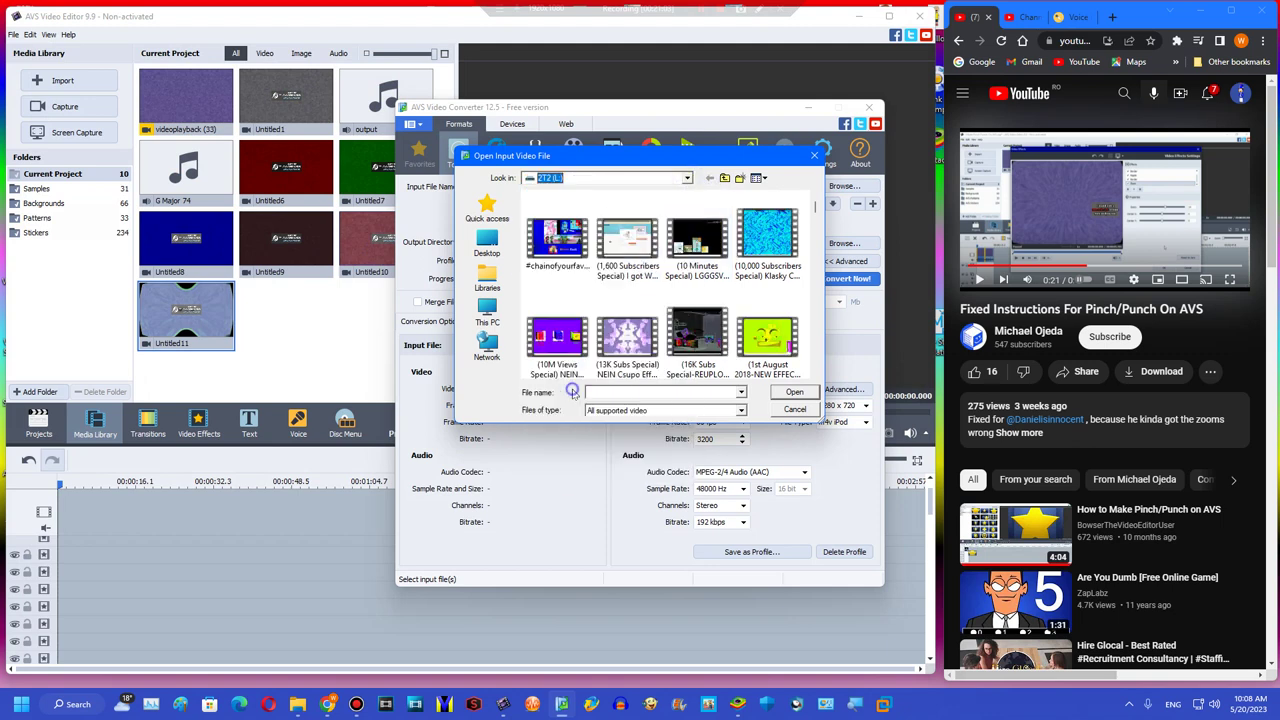
double_click(697, 315)
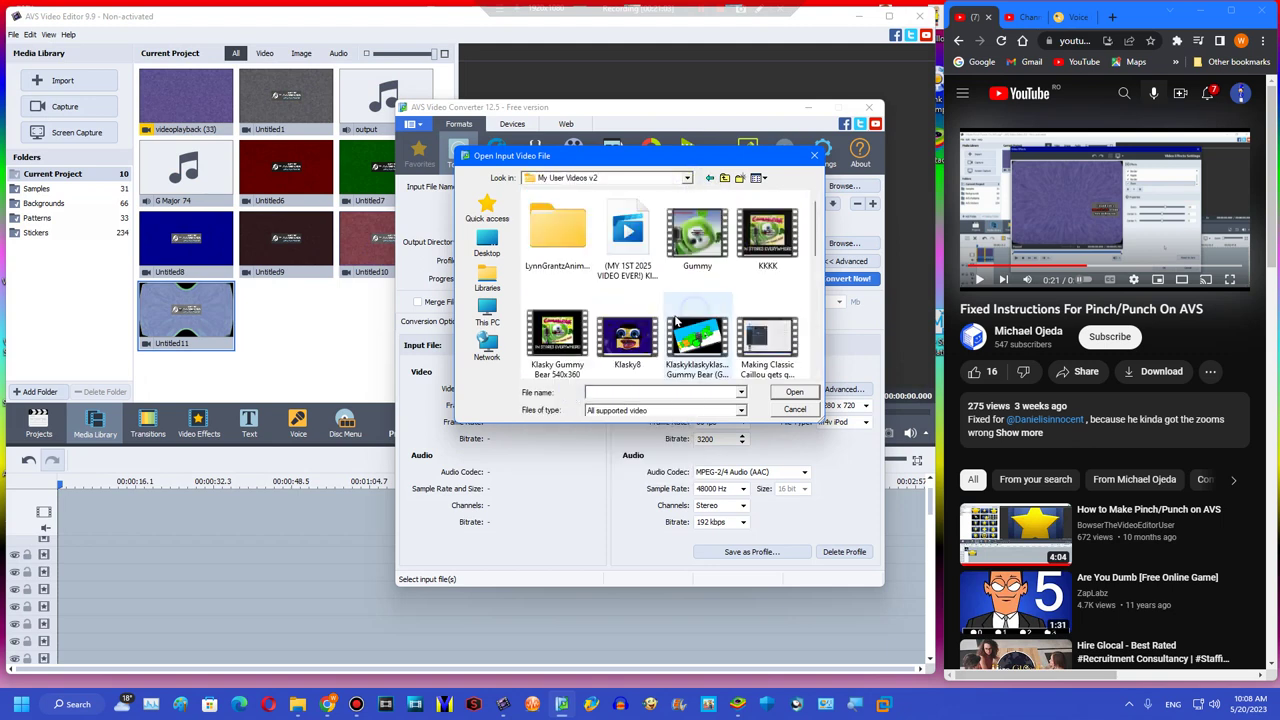
scroll(700, 308, "down", 5)
double_click(628, 345)
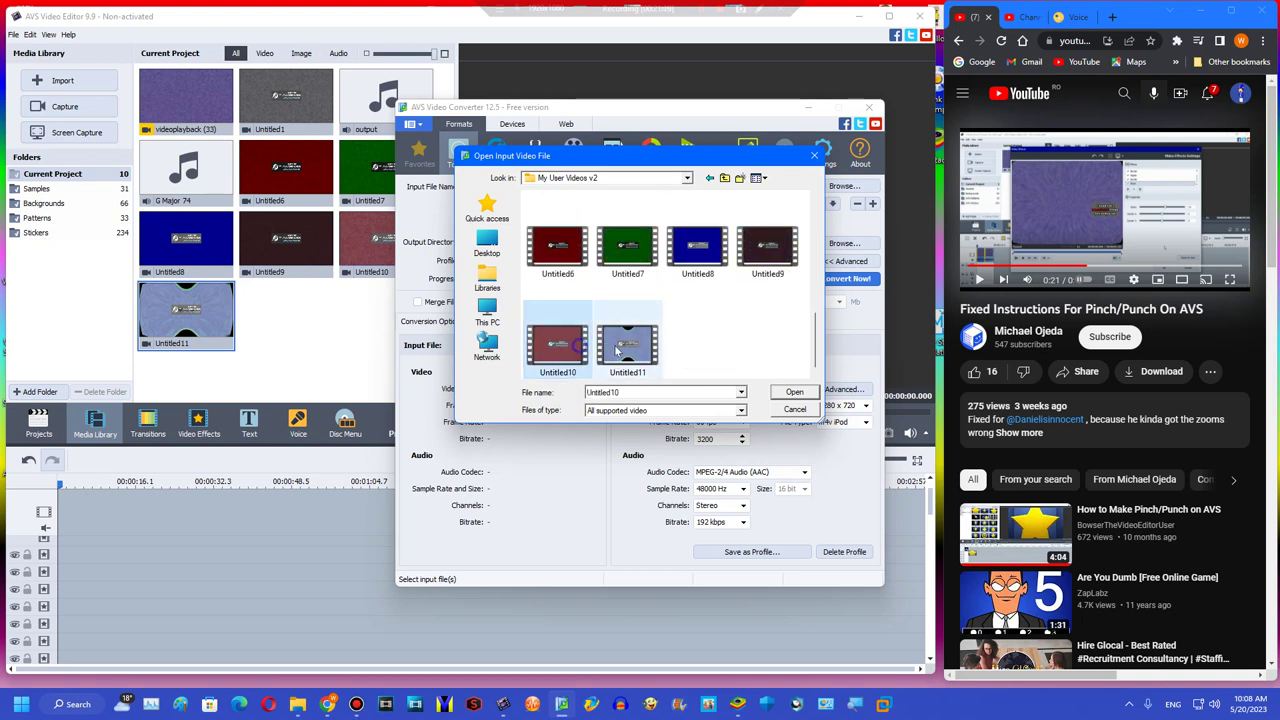
- Edit the input file, adding an Amplify audio effect with a gain of 12 across the full clip length
left_click(757, 153)
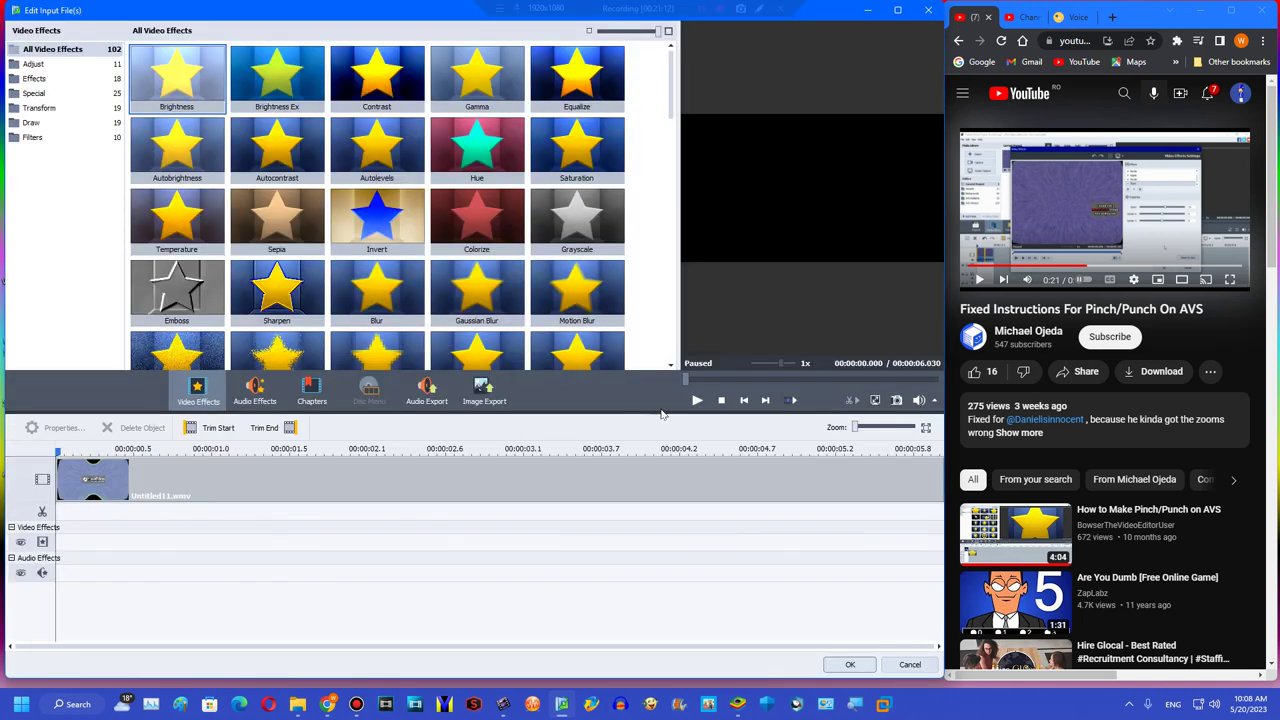
left_click(255, 390)
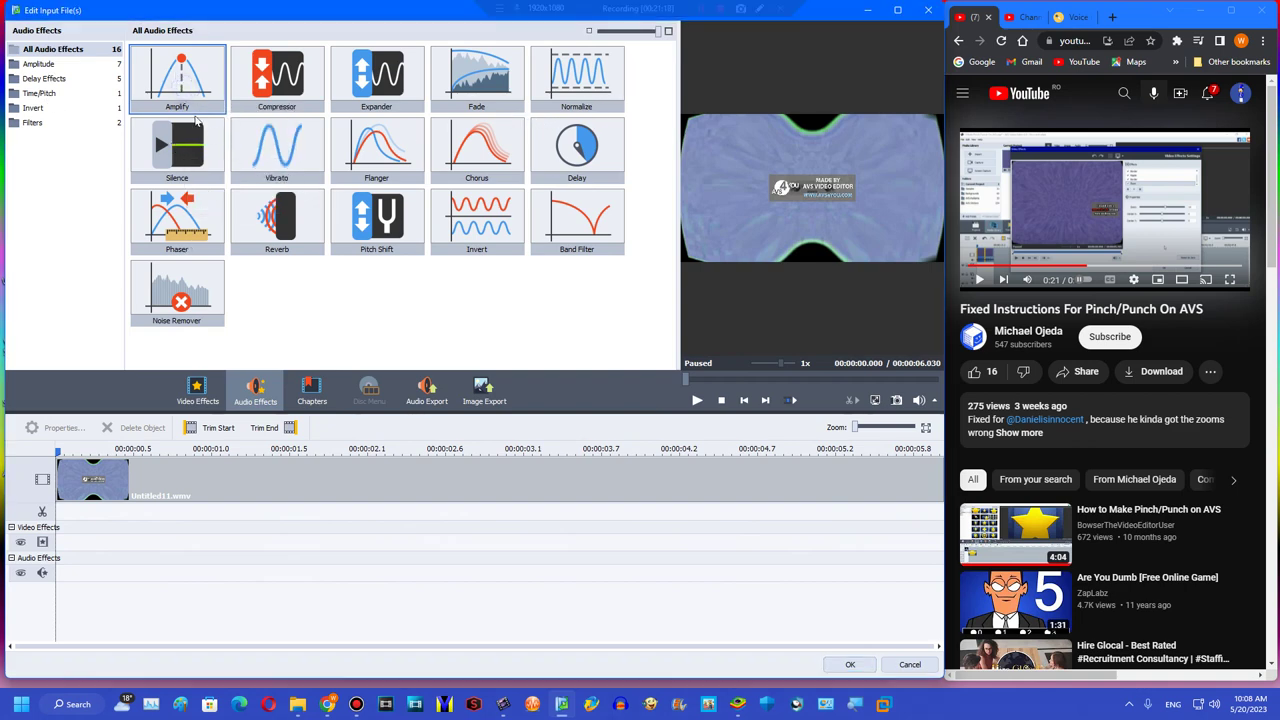
left_click_drag(165, 85, 125, 580)
left_click_drag(349, 571, 940, 574)
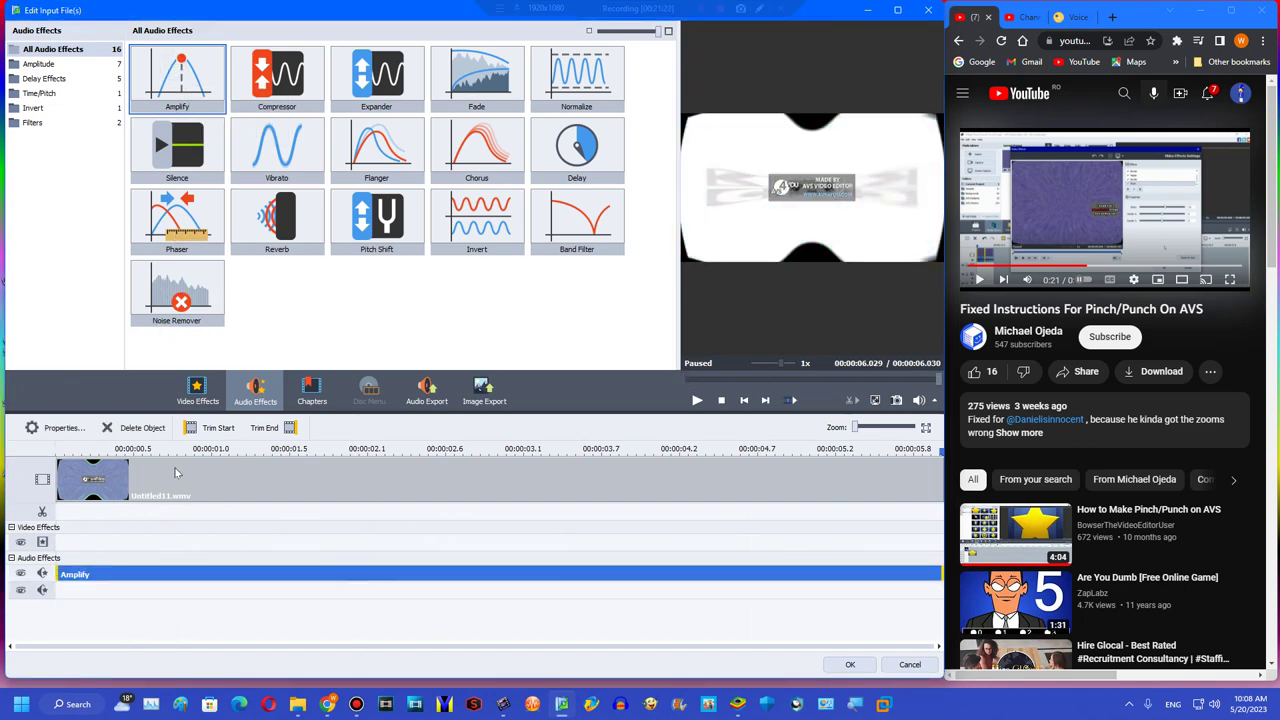
left_click(40, 427)
left_click_drag(543, 77, 648, 209)
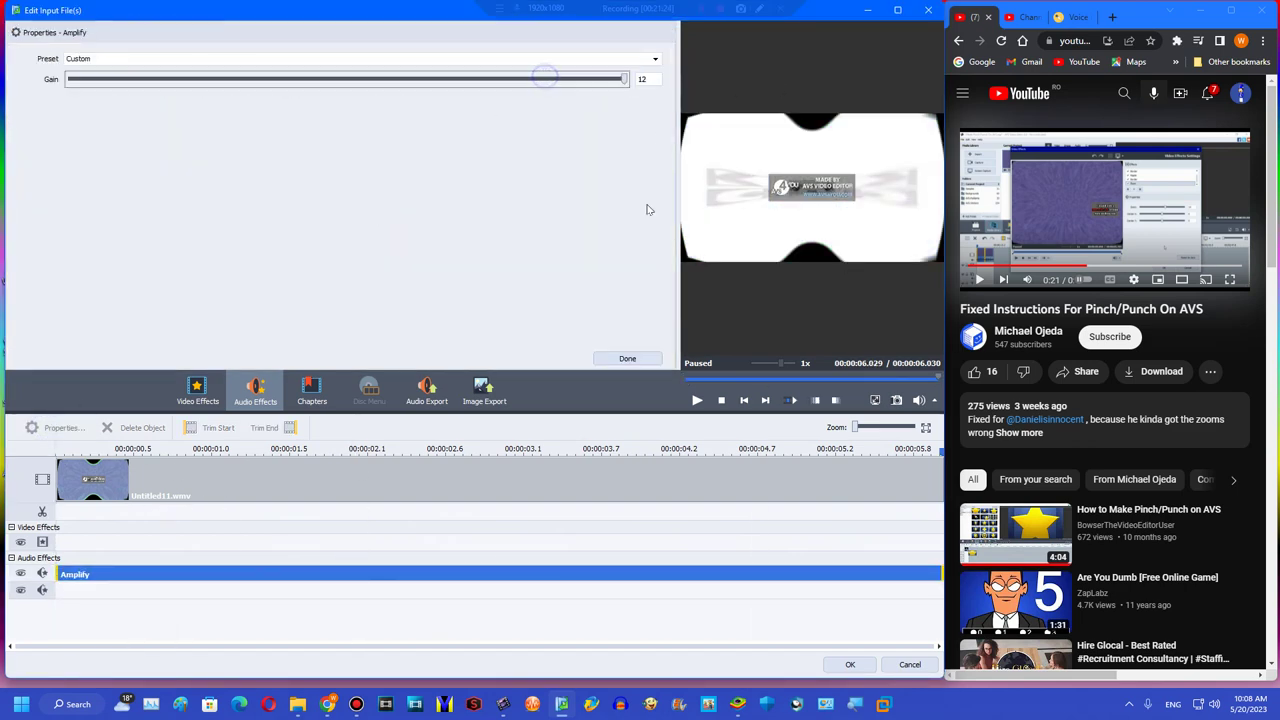
left_click(624, 356)
- Stack five more Amplify effects on the following audio effect lines, each stretched across the full clip length
left_click_drag(137, 91, 62, 592)
left_click_drag(351, 589, 941, 590)
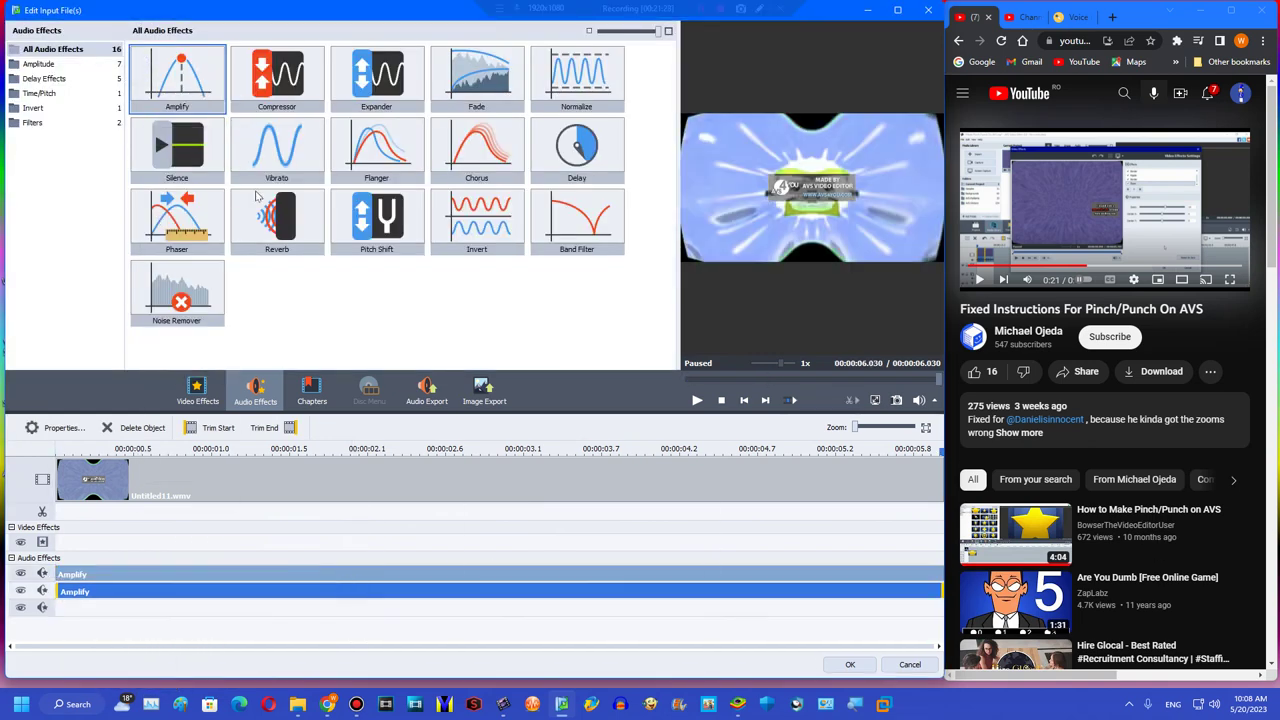
left_click_drag(170, 82, 62, 610)
left_click_drag(351, 606, 940, 607)
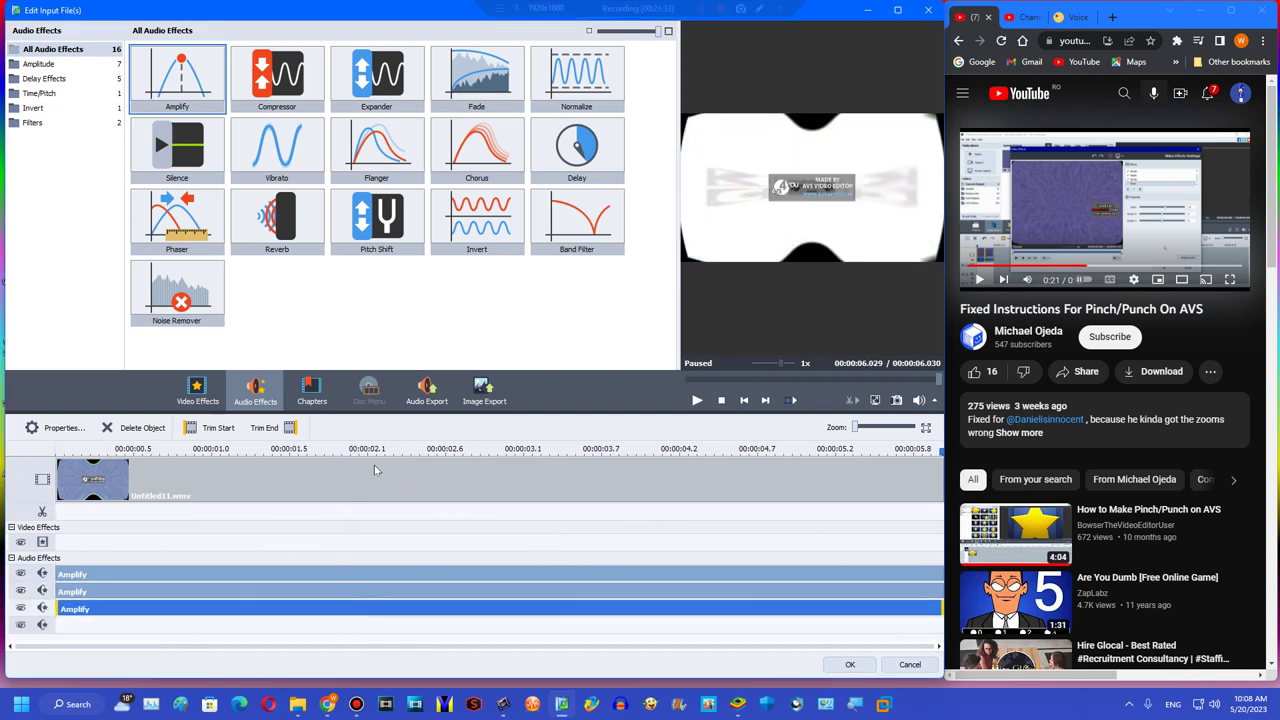
left_click_drag(195, 92, 62, 626)
left_click_drag(360, 627, 935, 627)
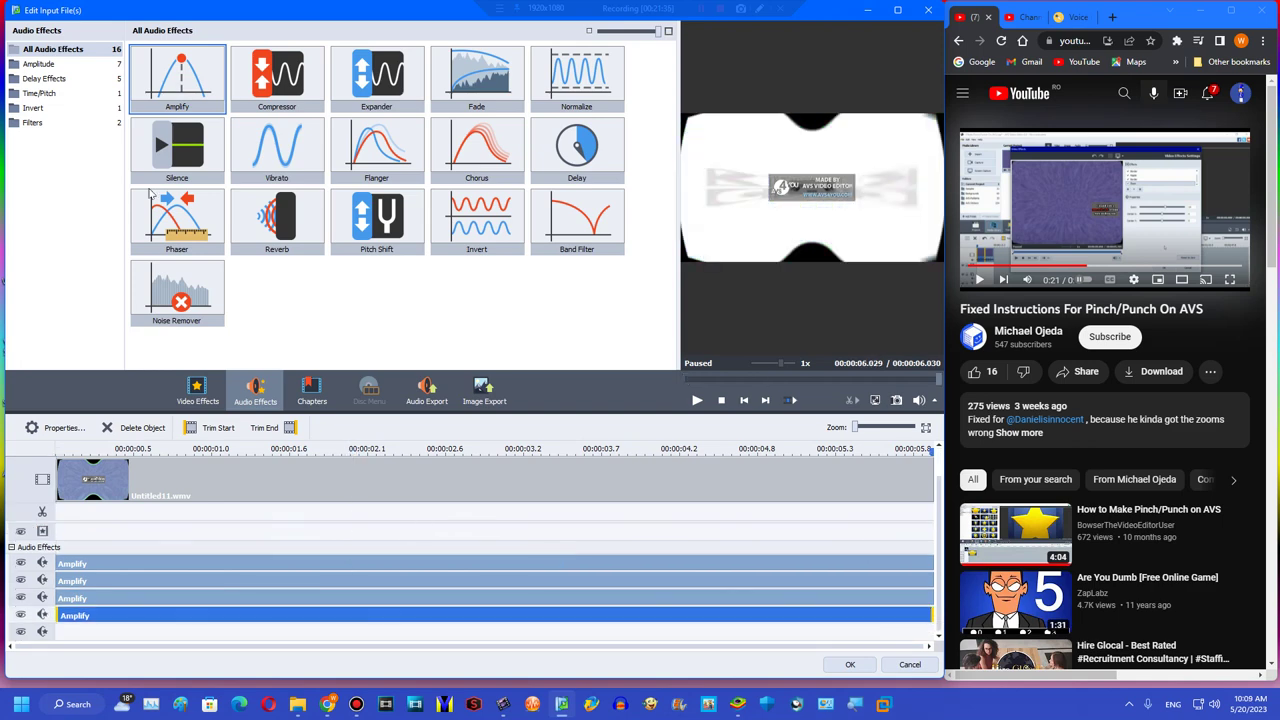
left_click_drag(172, 90, 62, 640)
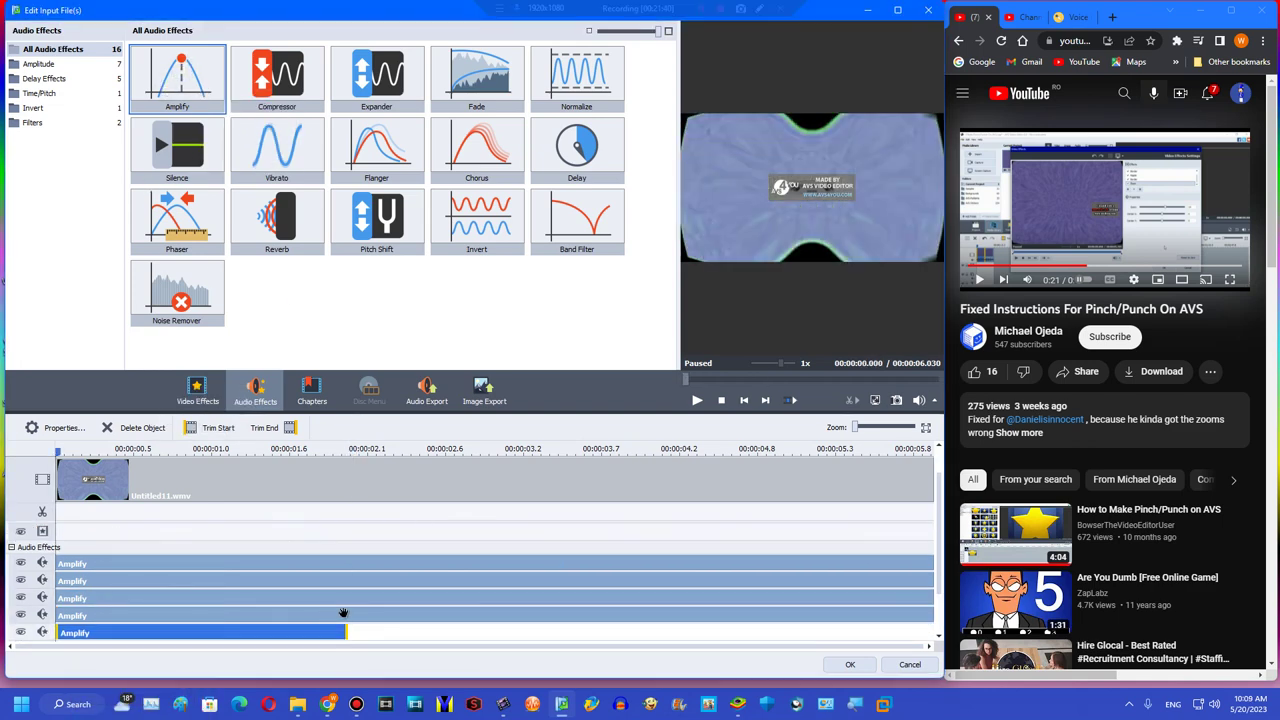
left_click_drag(351, 632, 933, 632)
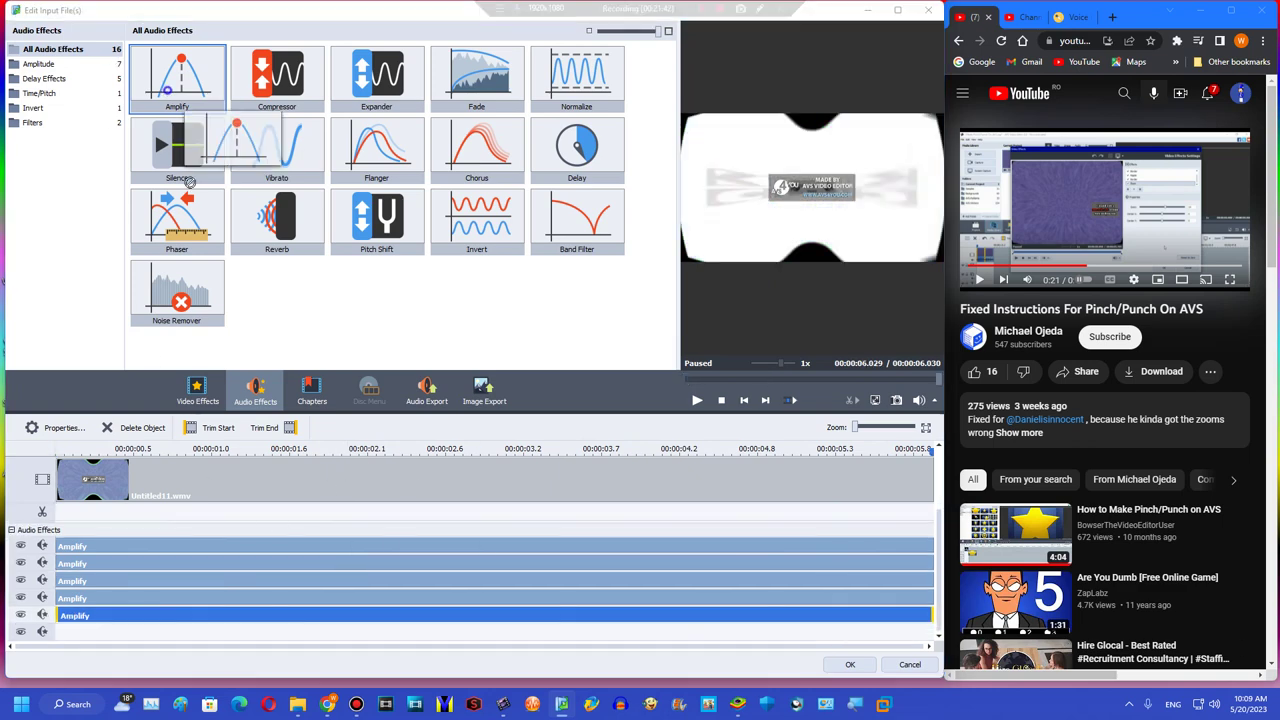
left_click_drag(177, 80, 62, 636)
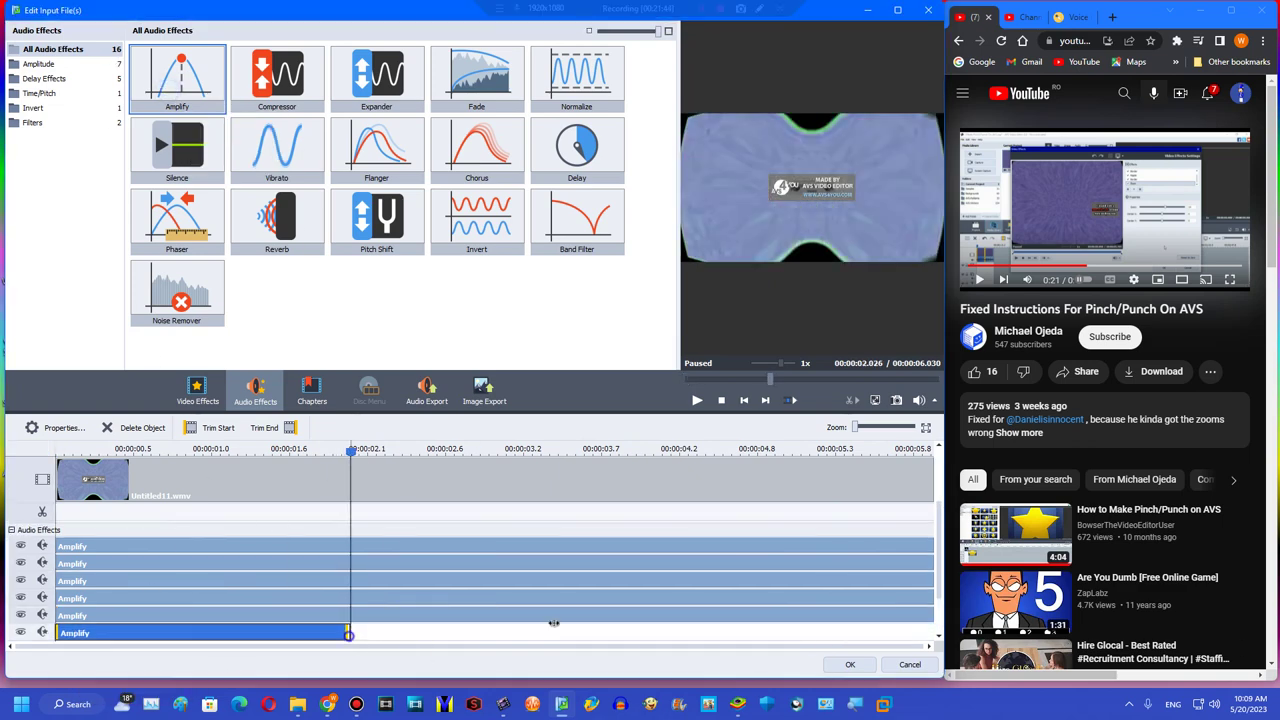
left_click_drag(349, 632, 933, 632)
- Set the gain to 12 on each of the other stacked Amplify effects
left_click(175, 578)
left_click(63, 562)
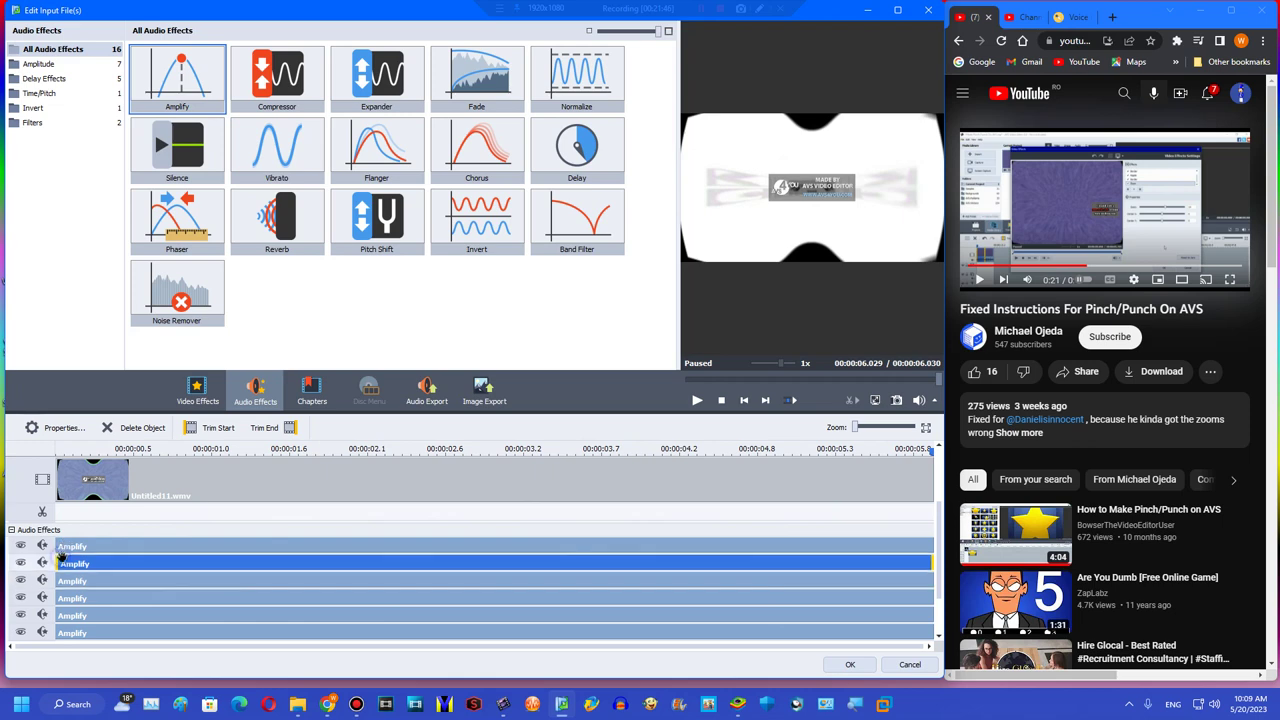
left_click(35, 427)
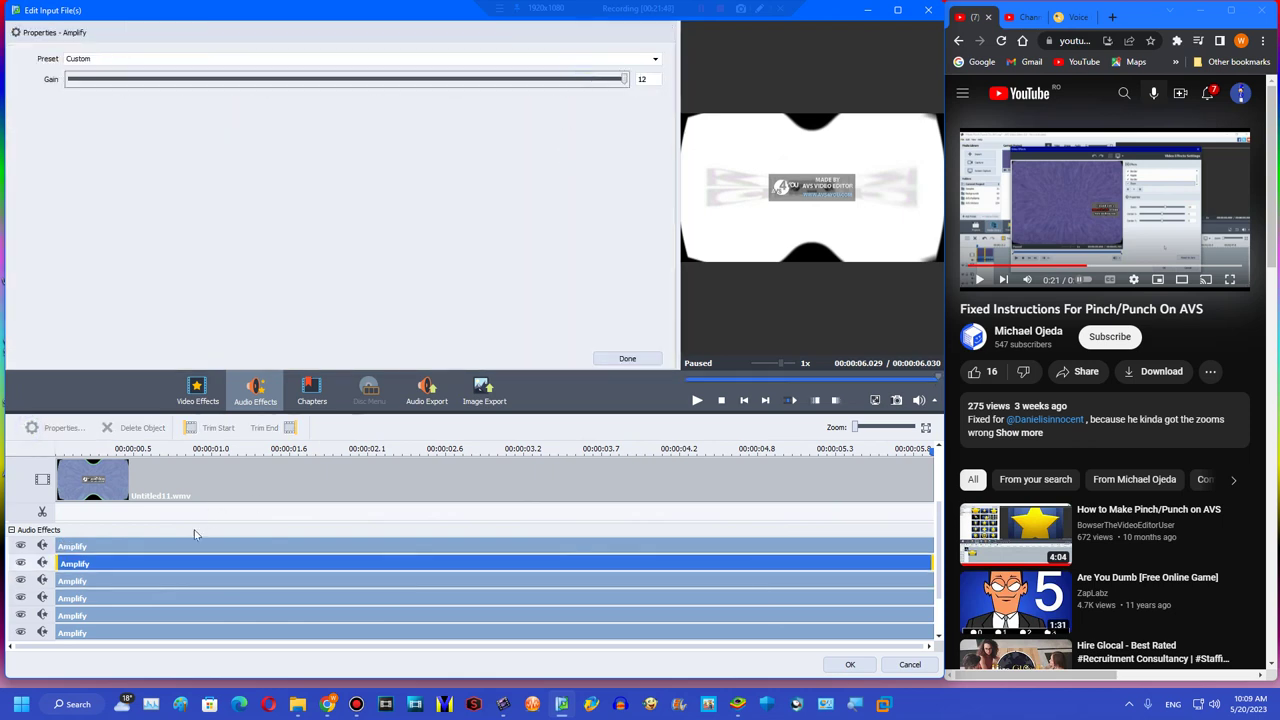
left_click(150, 587)
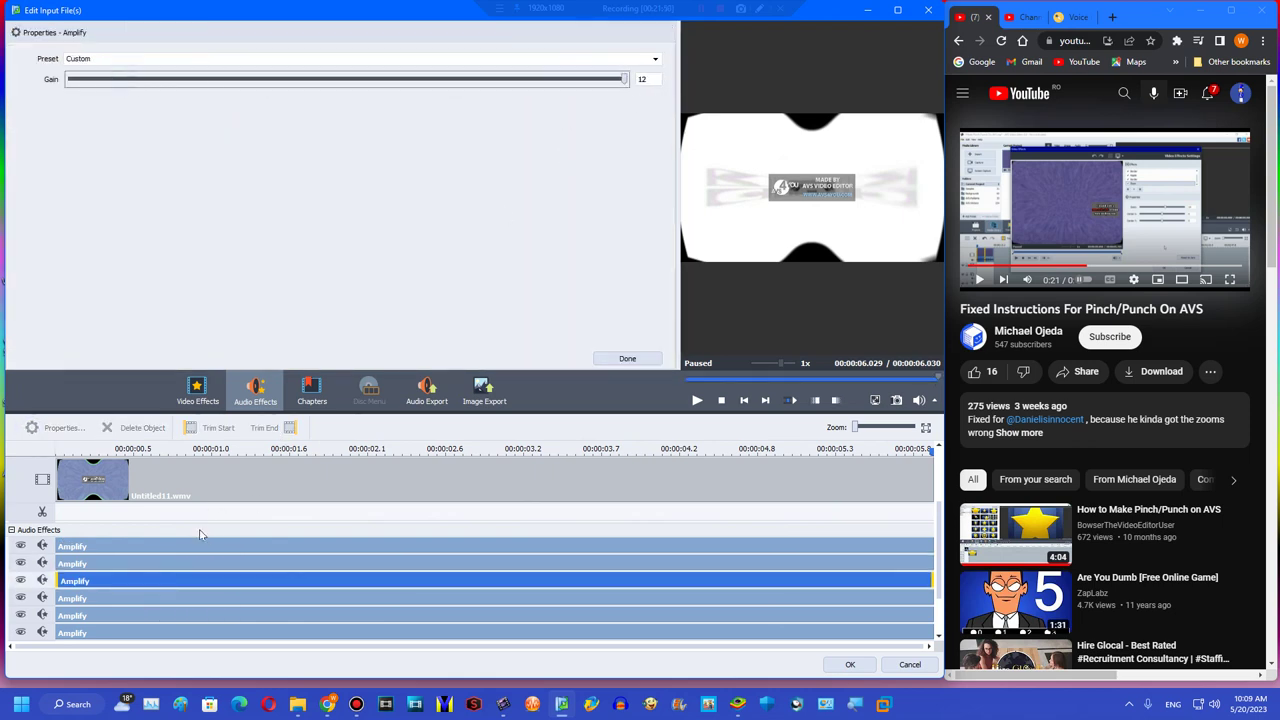
left_click(146, 598)
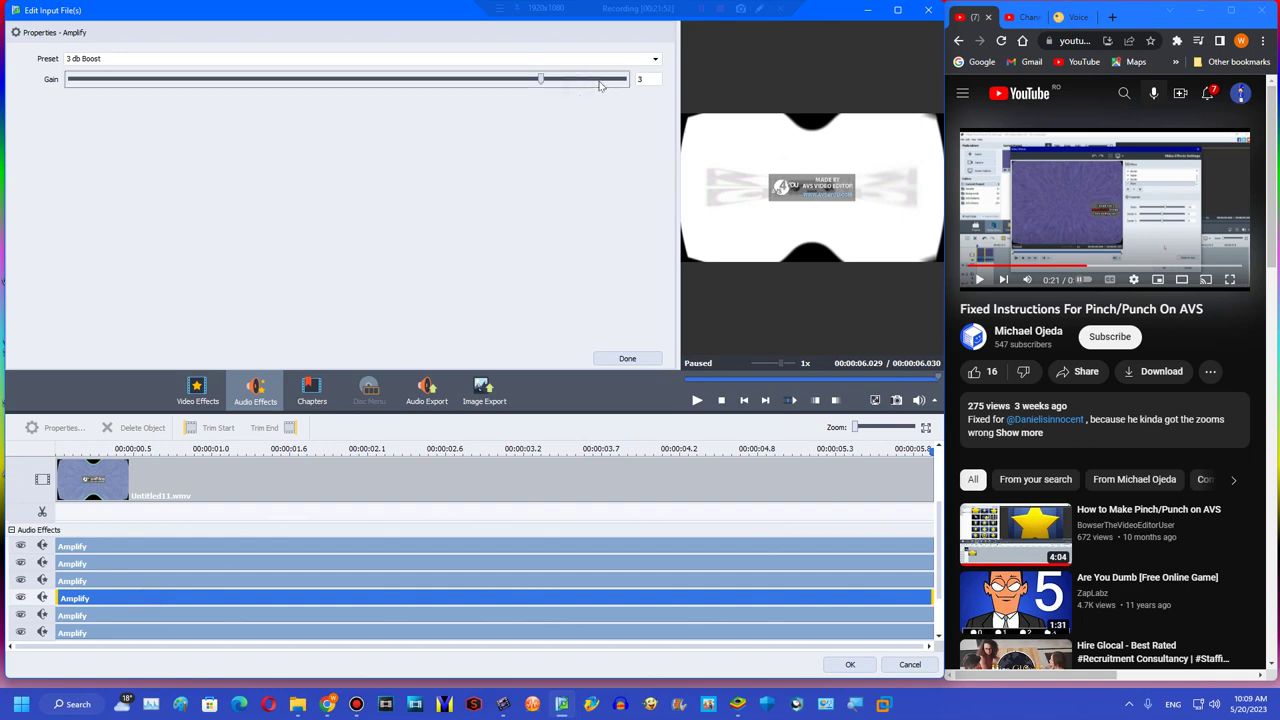
left_click(405, 612)
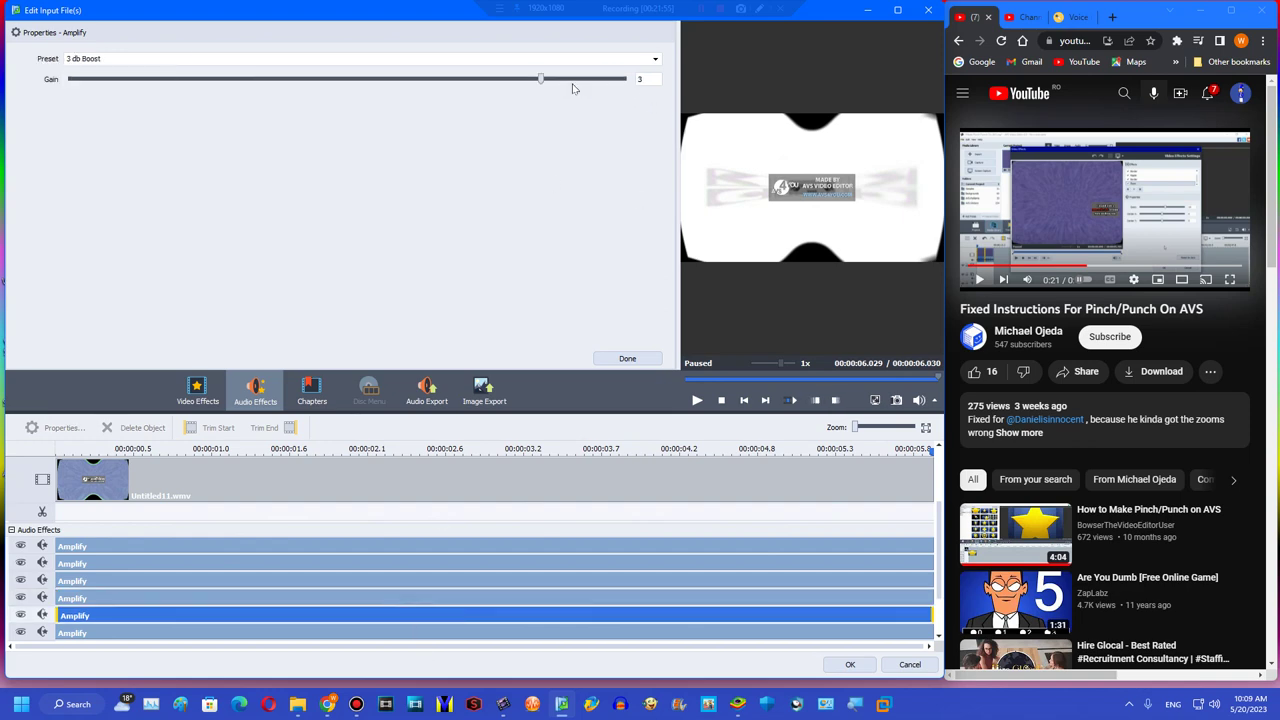
left_click(573, 86)
left_click(463, 632)
left_click(591, 80)
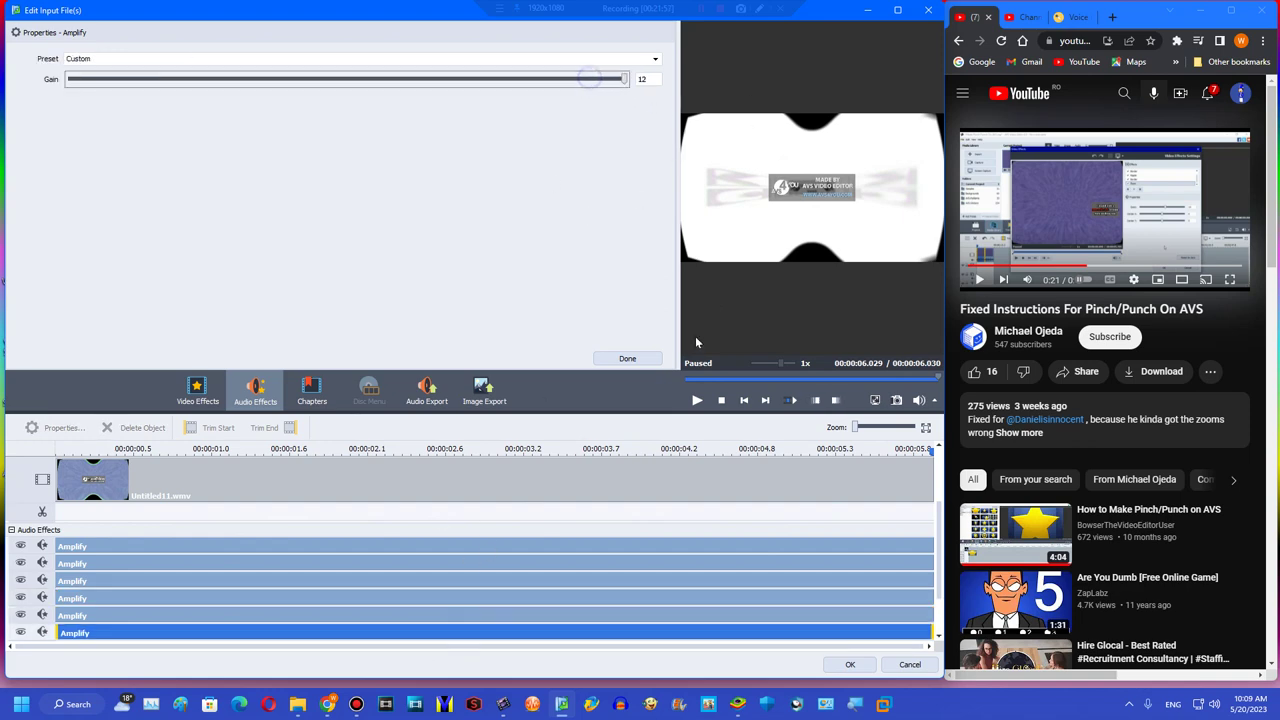
- Play back the clip with the stacked Amplify effects, and accept the edits, continuing with the free version
left_click(698, 399)
left_click(698, 399)
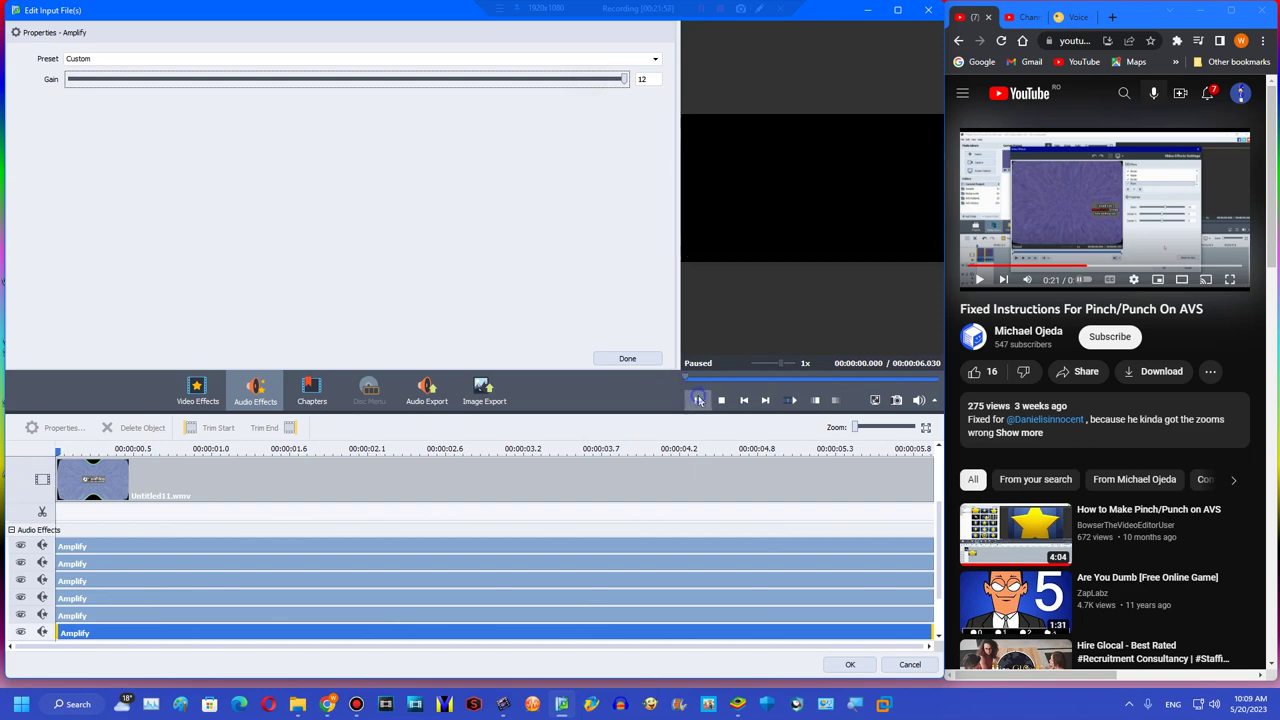
left_click(705, 399)
left_click(698, 399)
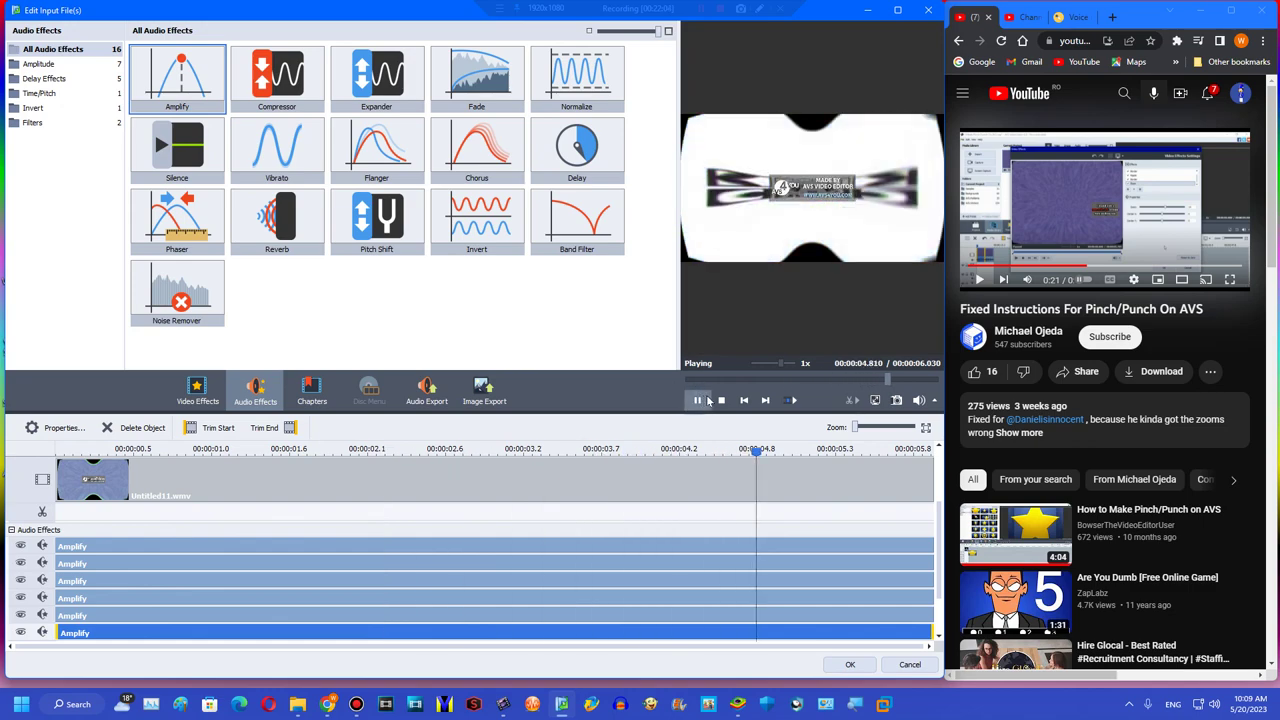
left_click(851, 662)
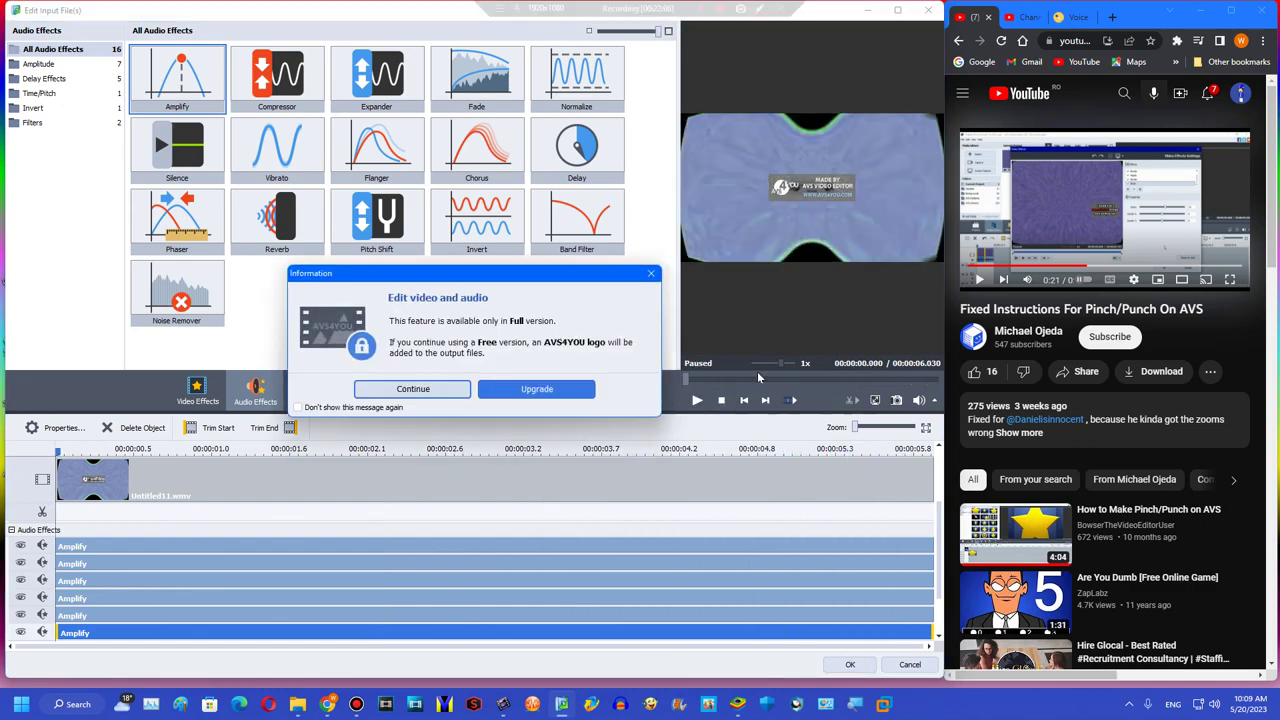
left_click(412, 389)
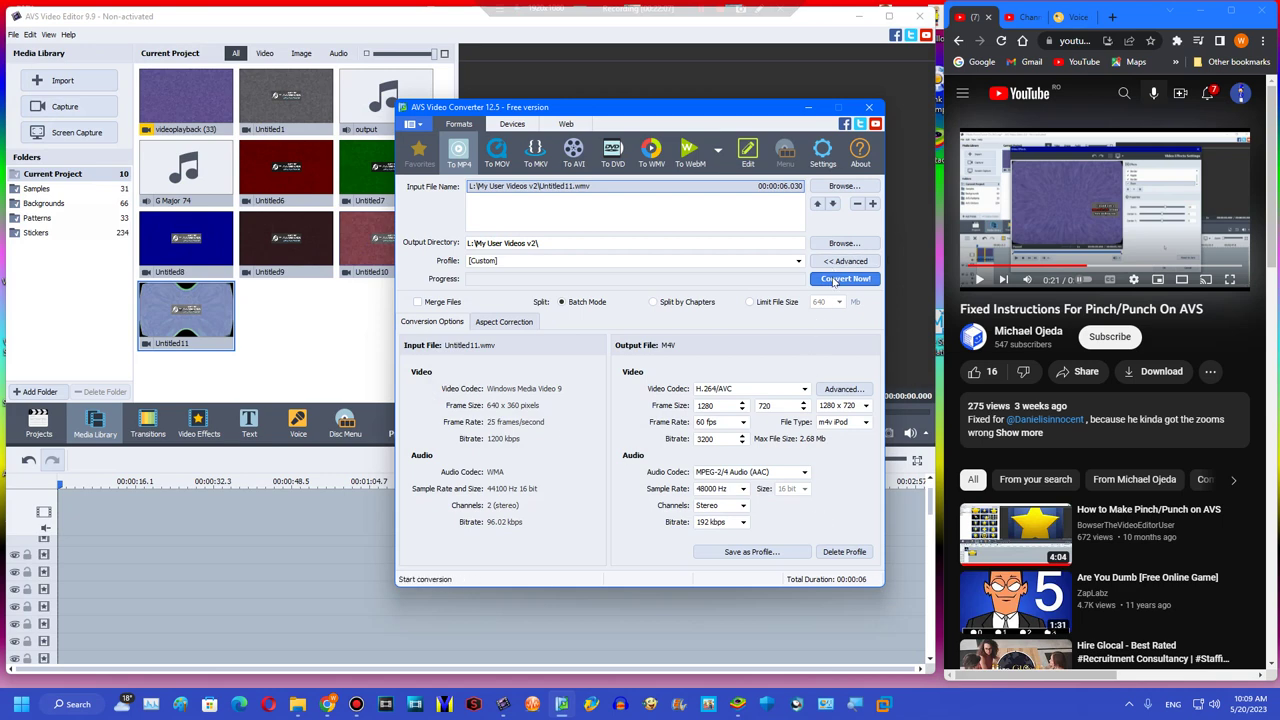
- Convert Untitled11 to MP4 with the current custom profile, open the output folder, and close the converter
left_click(836, 281)
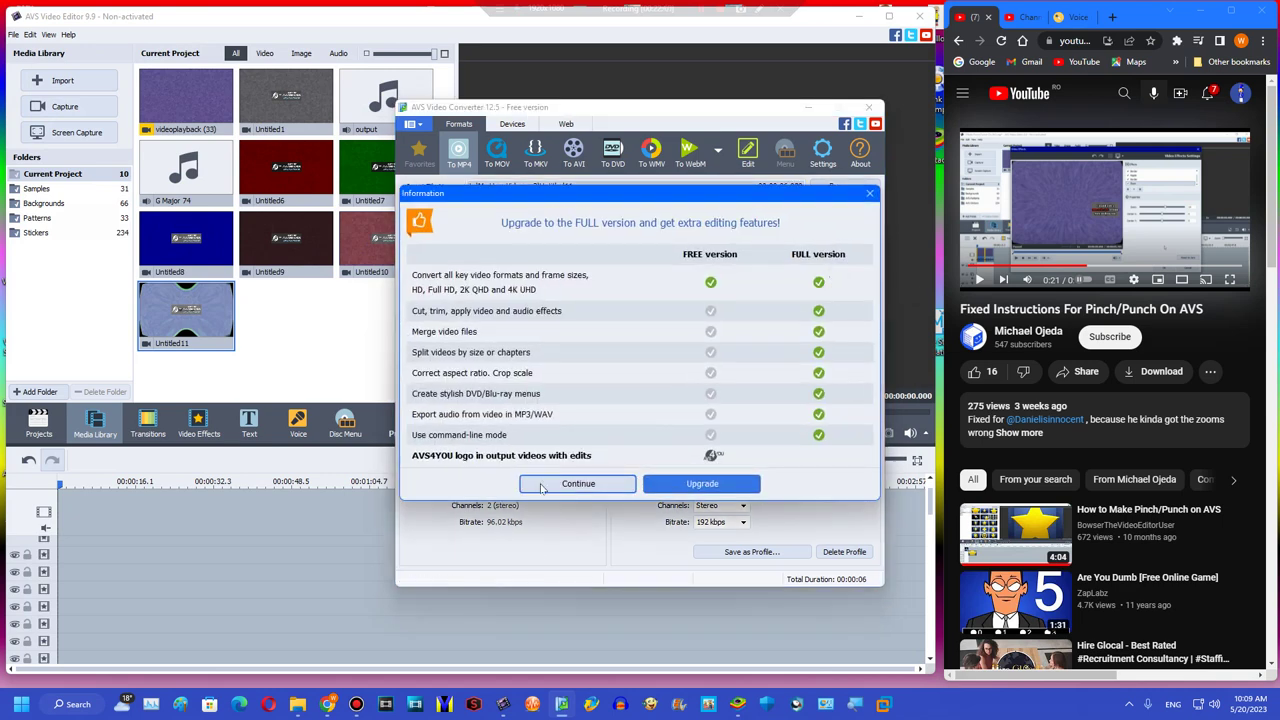
left_click(577, 484)
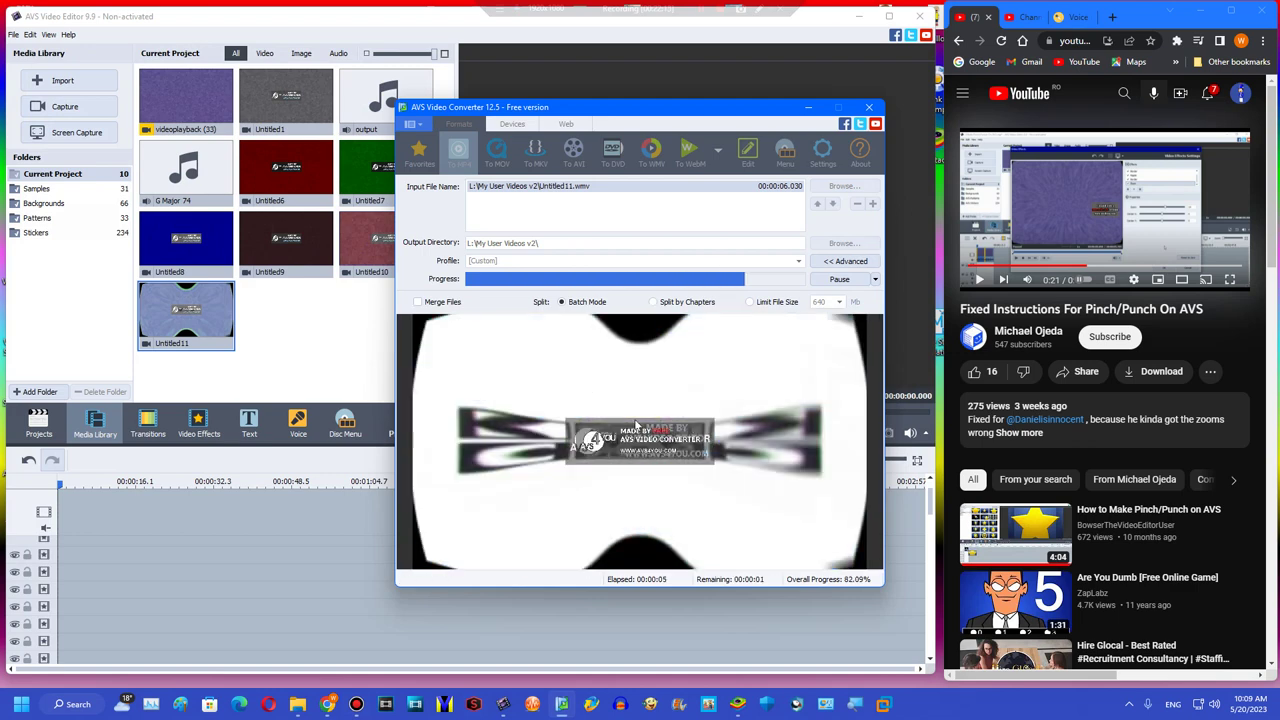
left_click(605, 373)
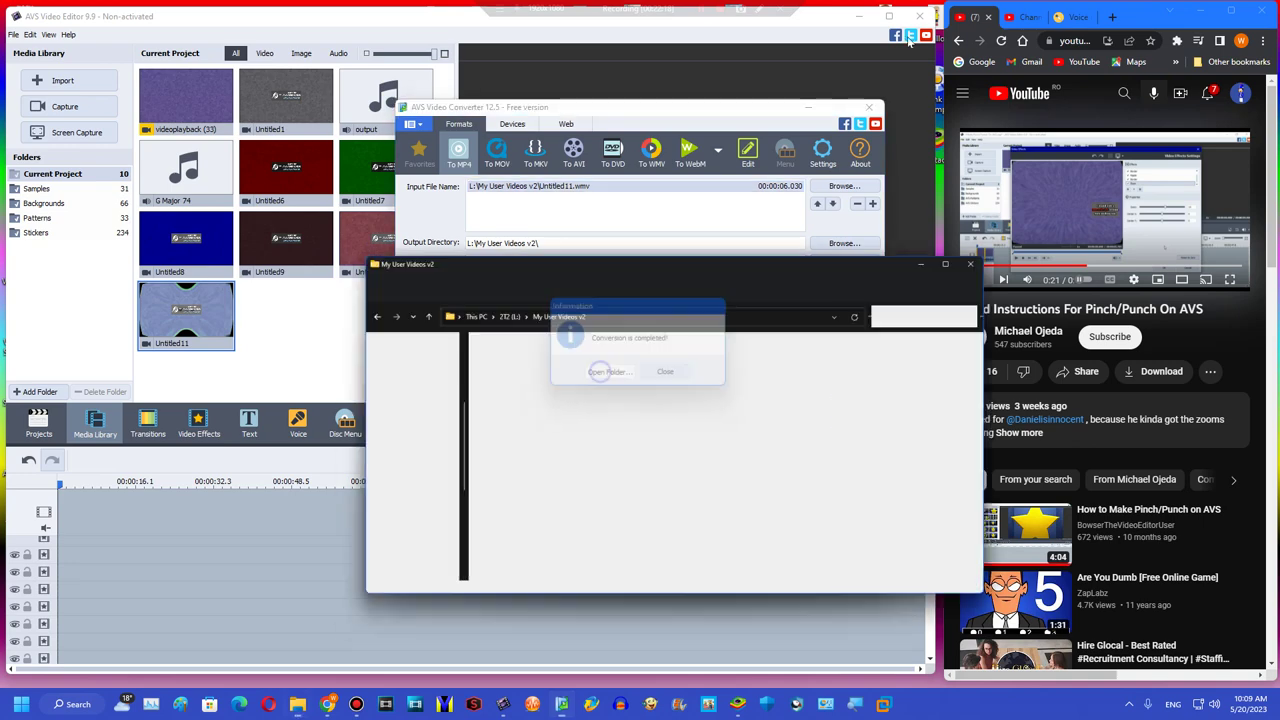
left_click(865, 107)
left_click(802, 265)
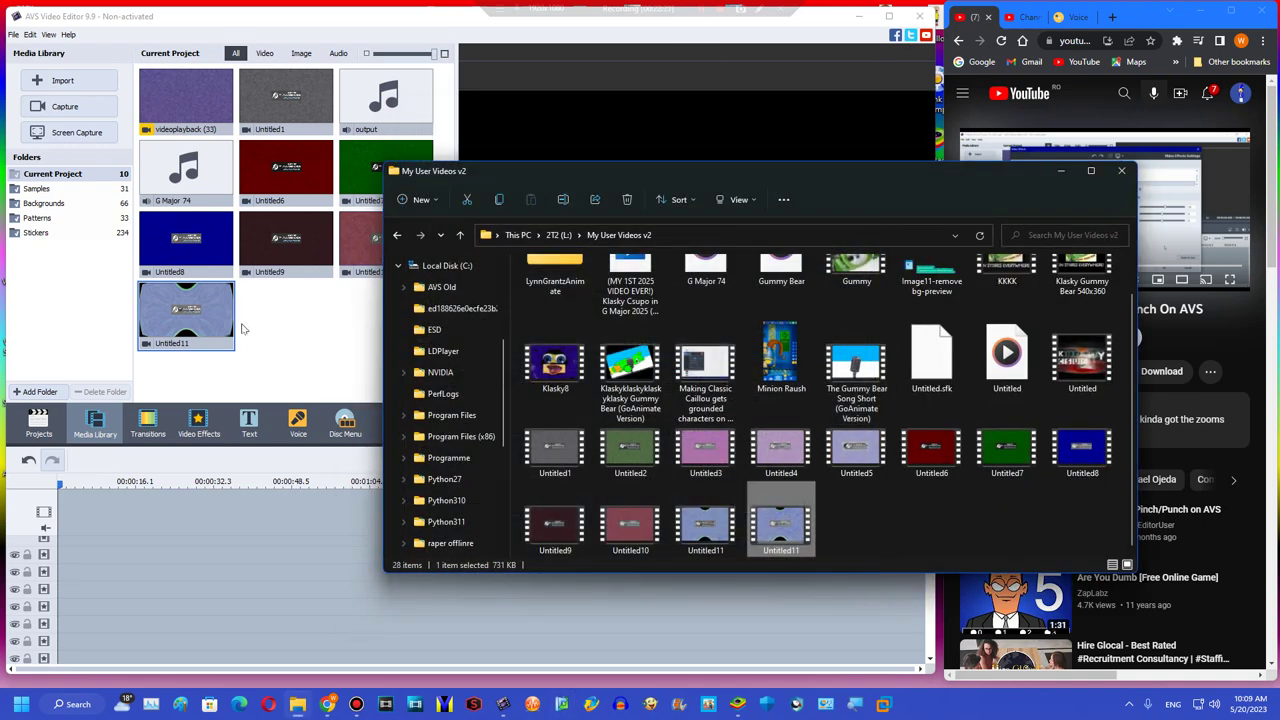
- Try to replace the Untitled11 clip in the media library with the other Untitled11 file from the output folder, and play it
left_click(162, 313)
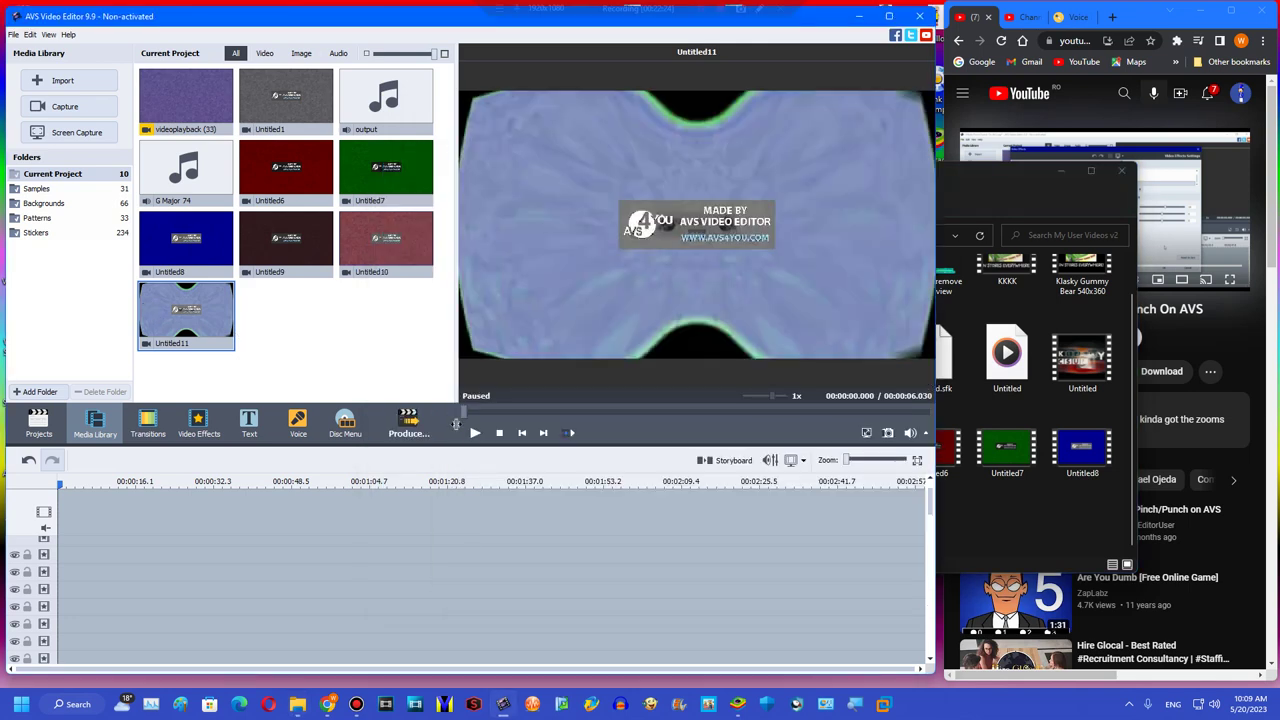
left_click(477, 433)
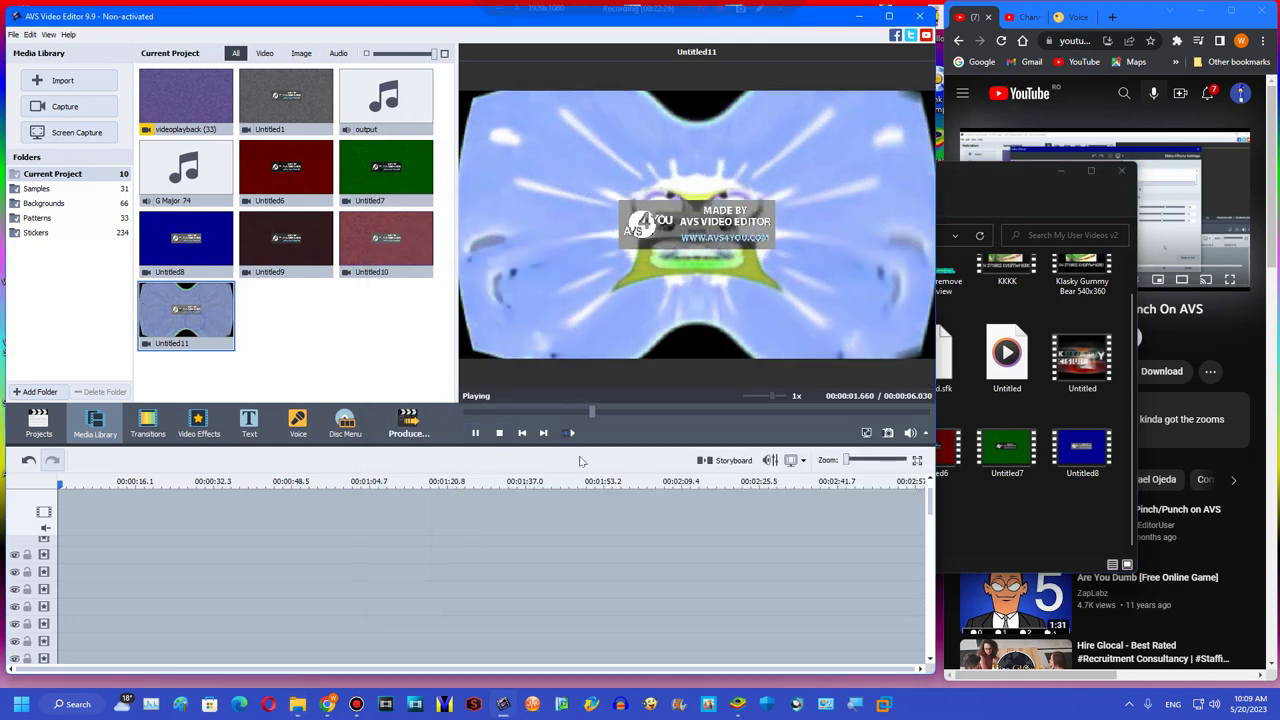
key("Delete")
left_click(1015, 545)
left_click_drag(776, 511, 190, 284)
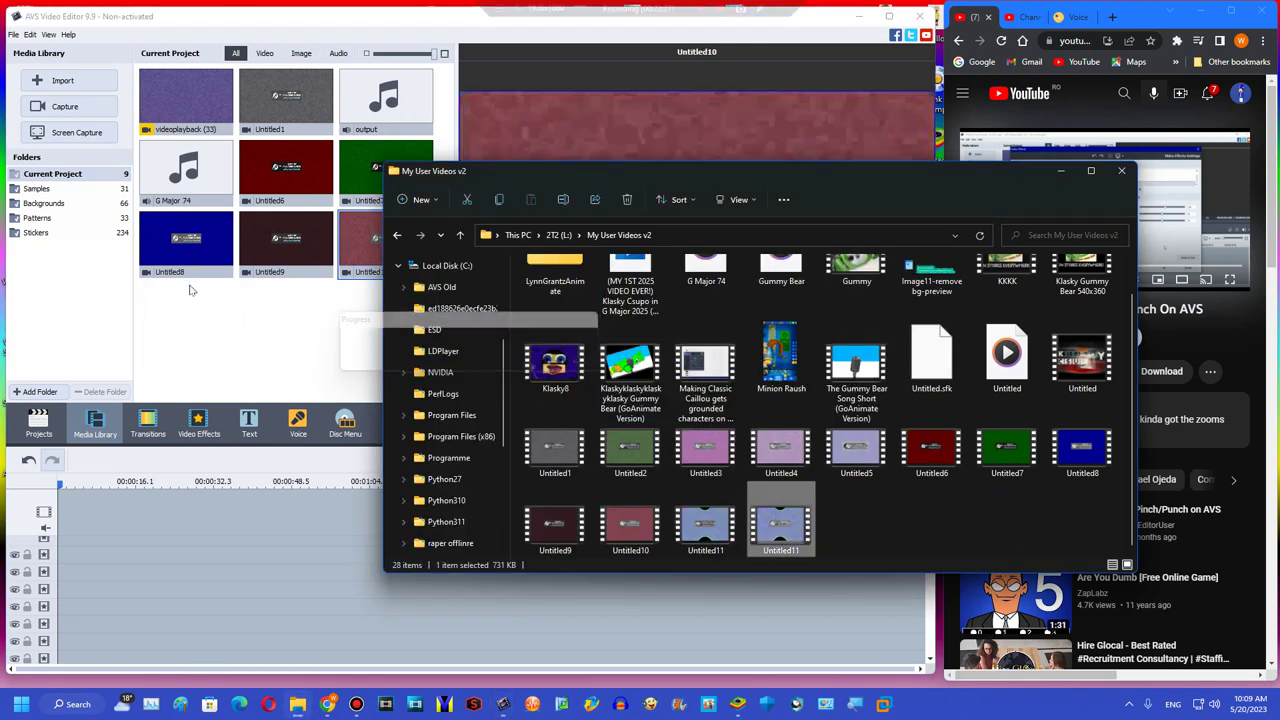
left_click(200, 314)
left_click(476, 433)
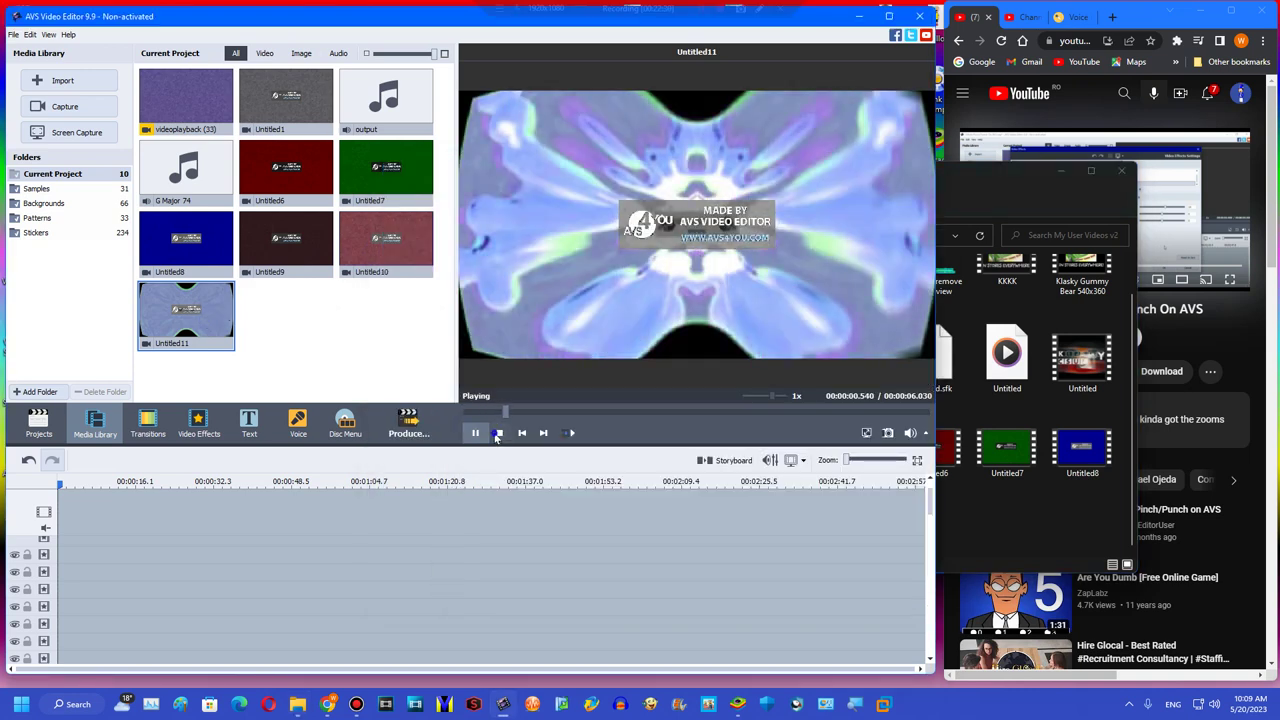
left_click(498, 433)
- Replace the media library's Untitled11 clip with the 1.83 MB converted Untitled11 file from the output folder, and play it
left_click(178, 306)
key("Delete")
left_click(1013, 535)
left_click(681, 528)
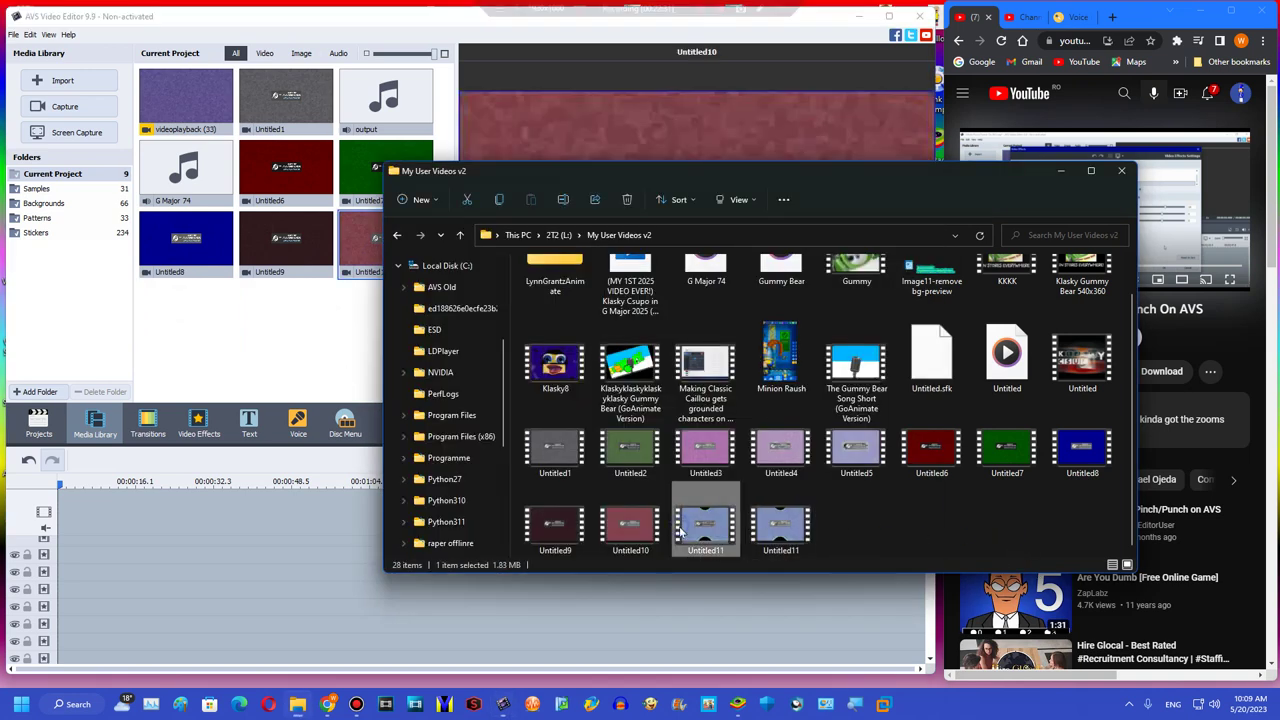
left_click_drag(212, 330, 194, 314)
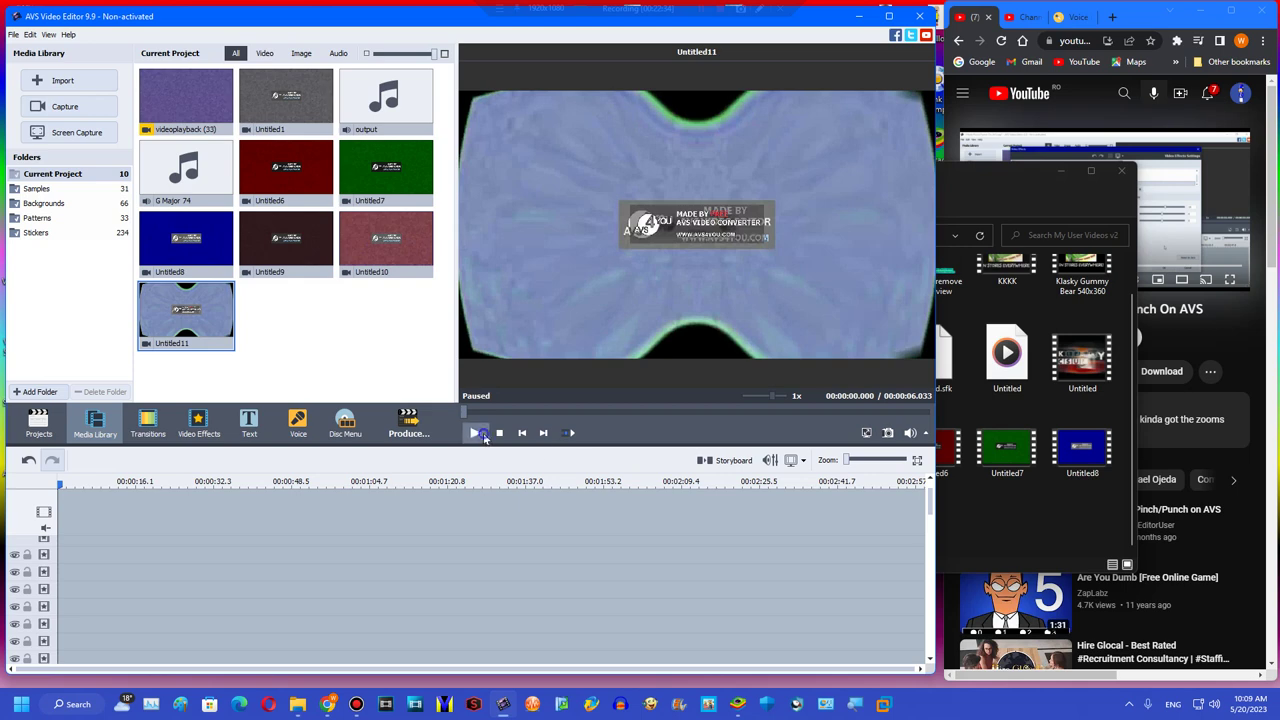
left_click(476, 433)
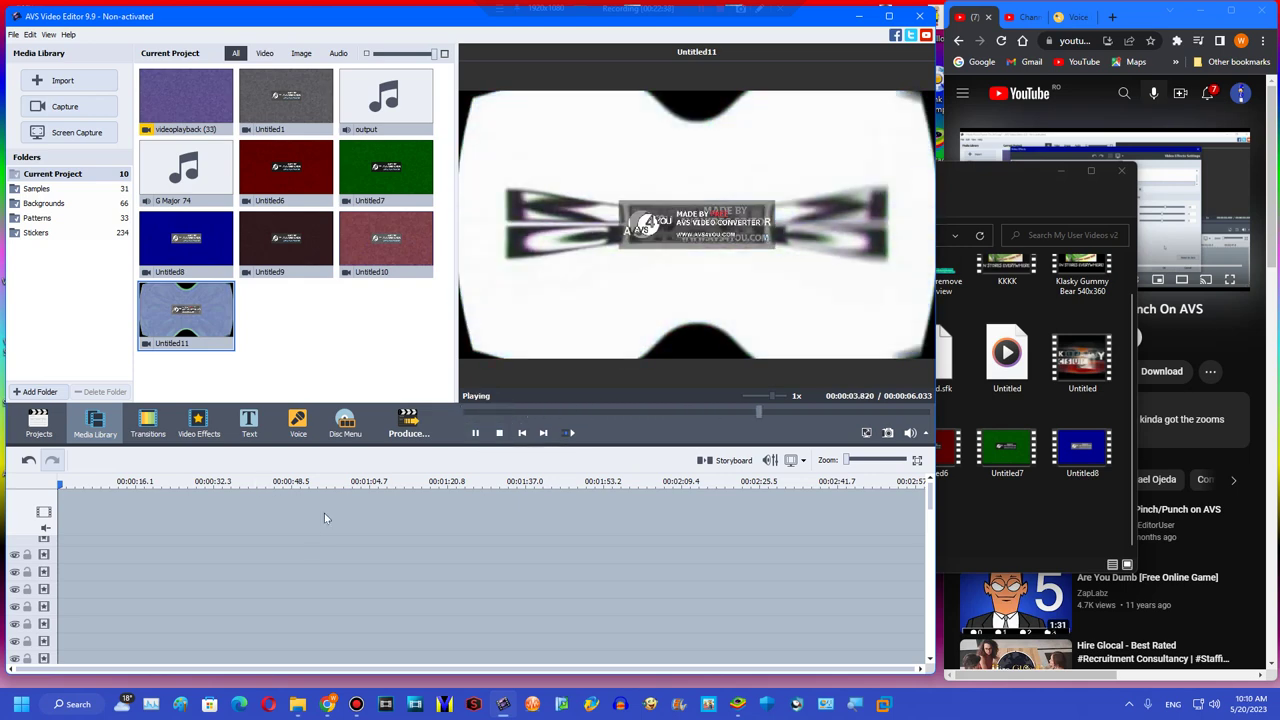
- Place the Untitled10 clip at the start of the main video track and minimize the folder window
left_click(215, 511)
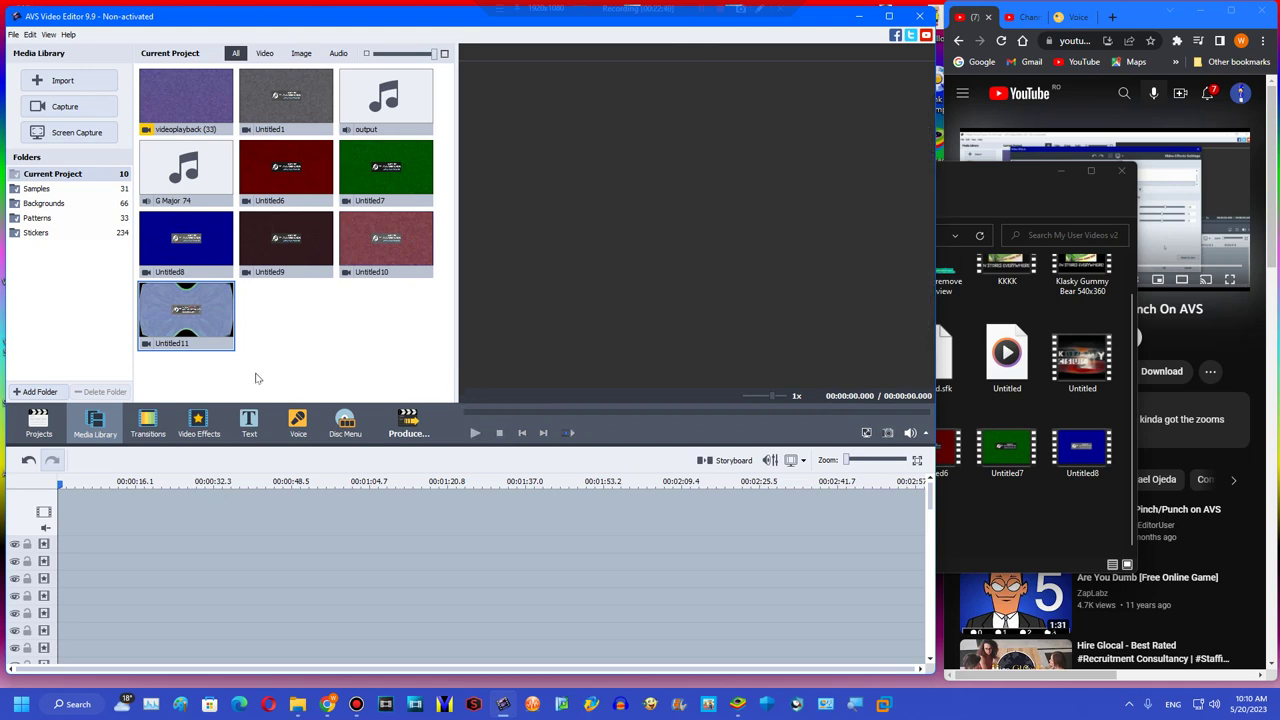
left_click_drag(380, 245, 70, 510)
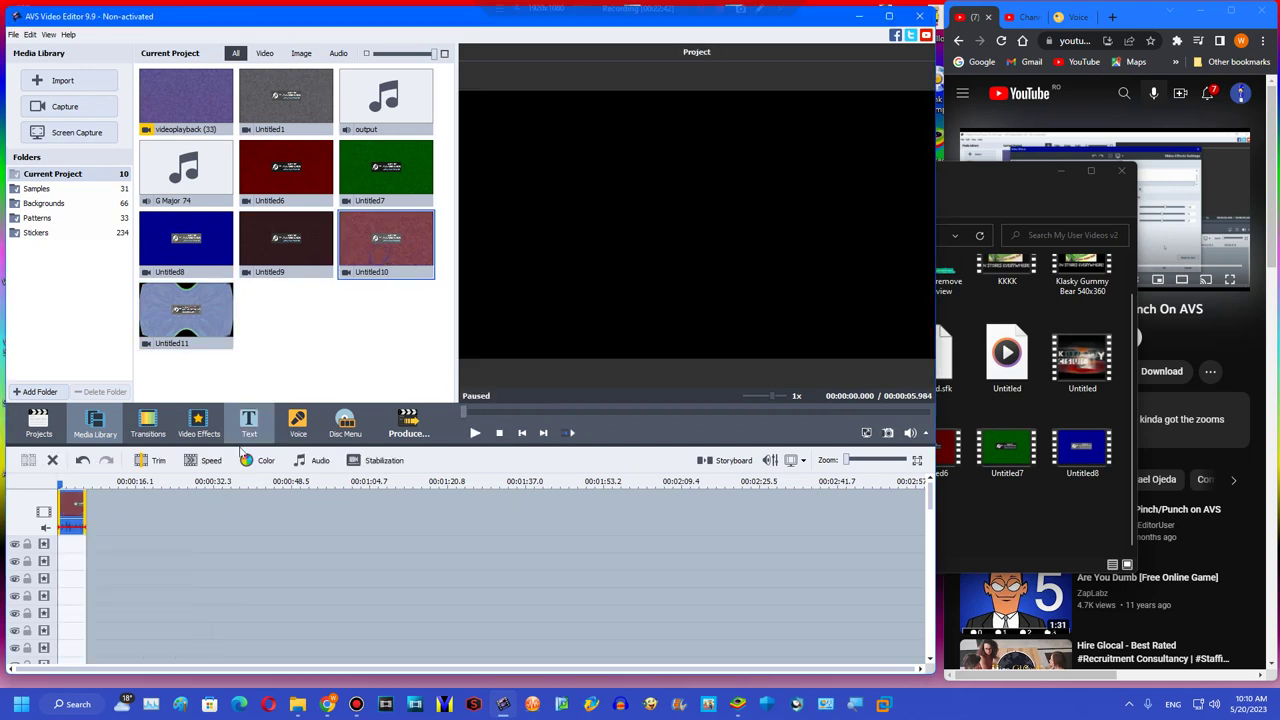
left_click(1061, 169)
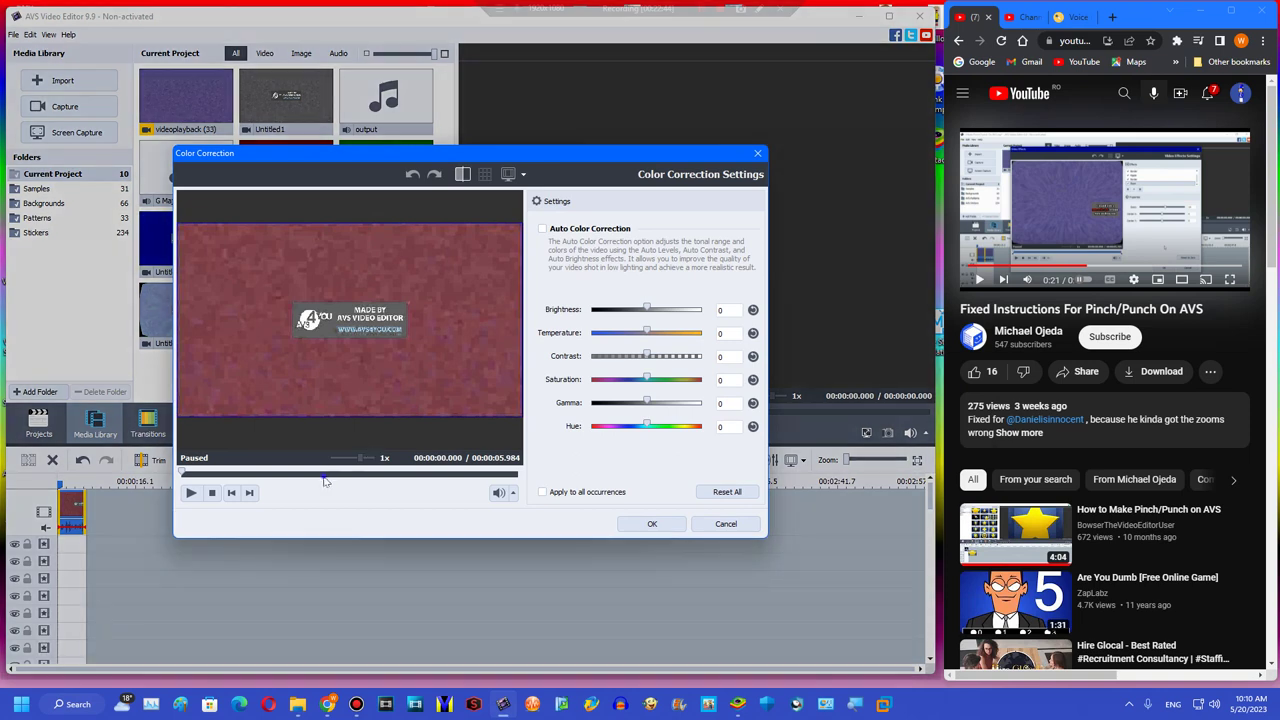
- Set the hue to 123 in the Untitled10 clip's color correction and apply it
left_click(323, 472)
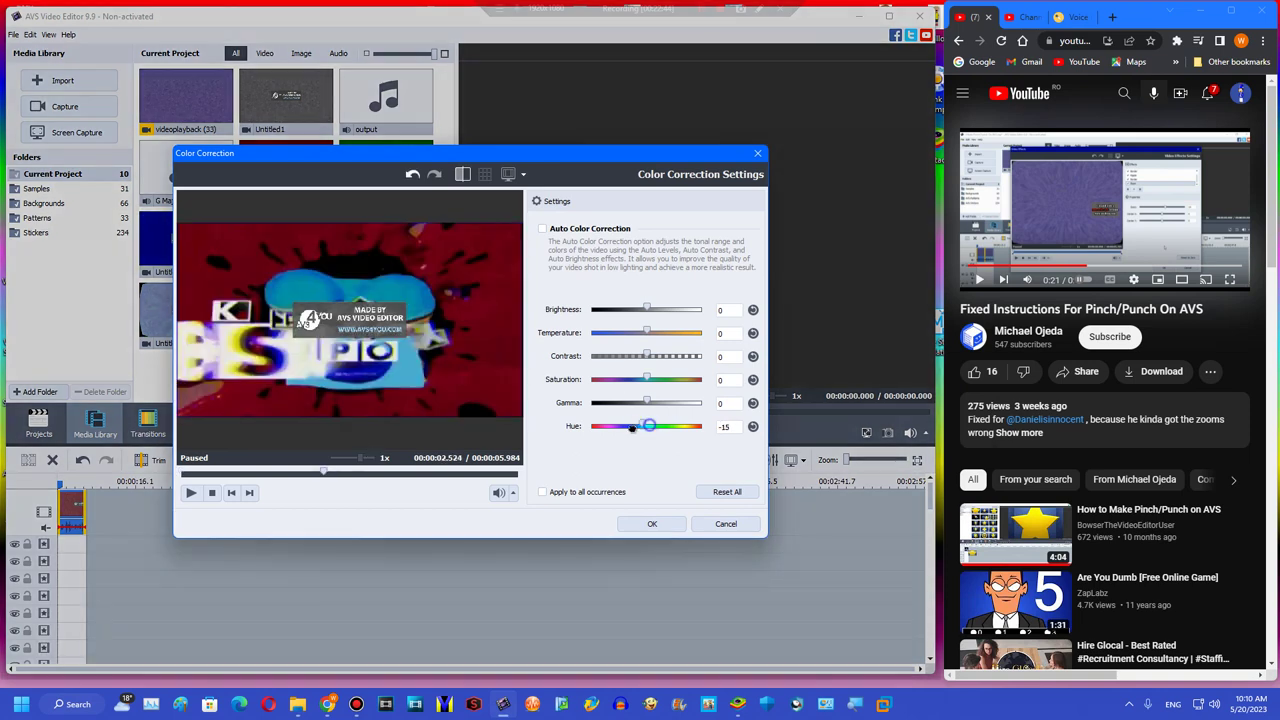
left_click_drag(632, 427, 683, 426)
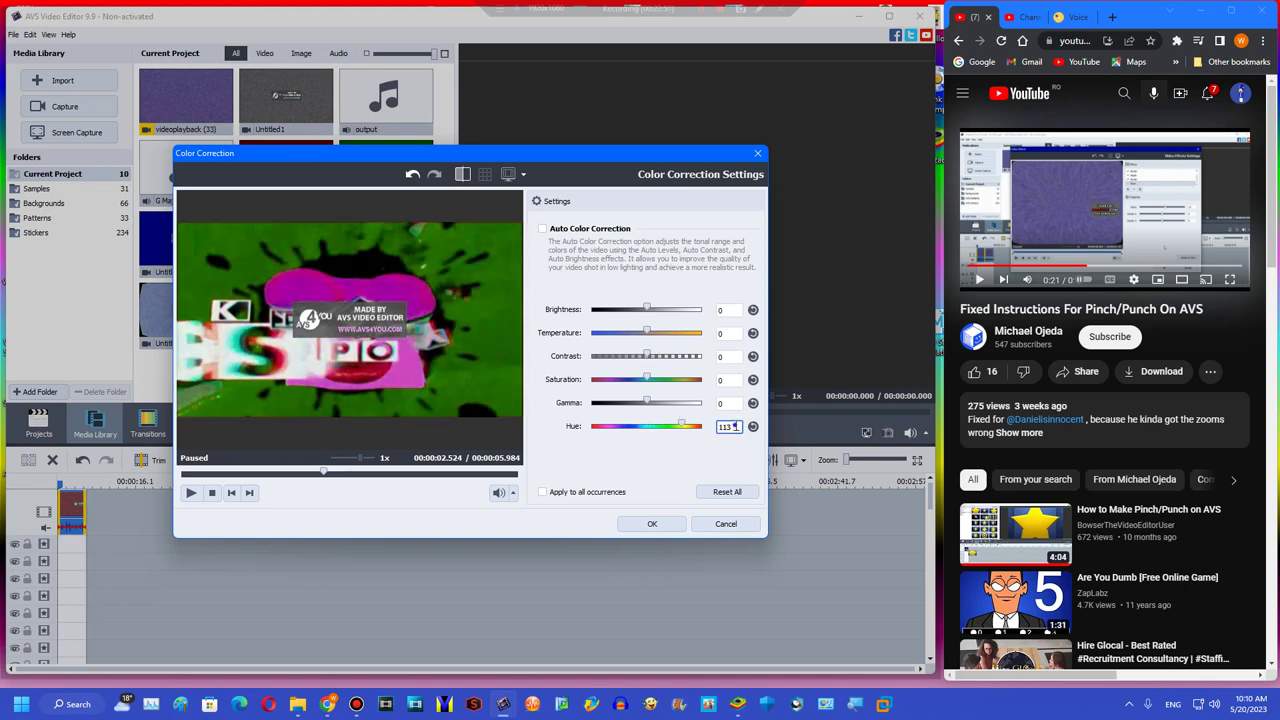
type("12")
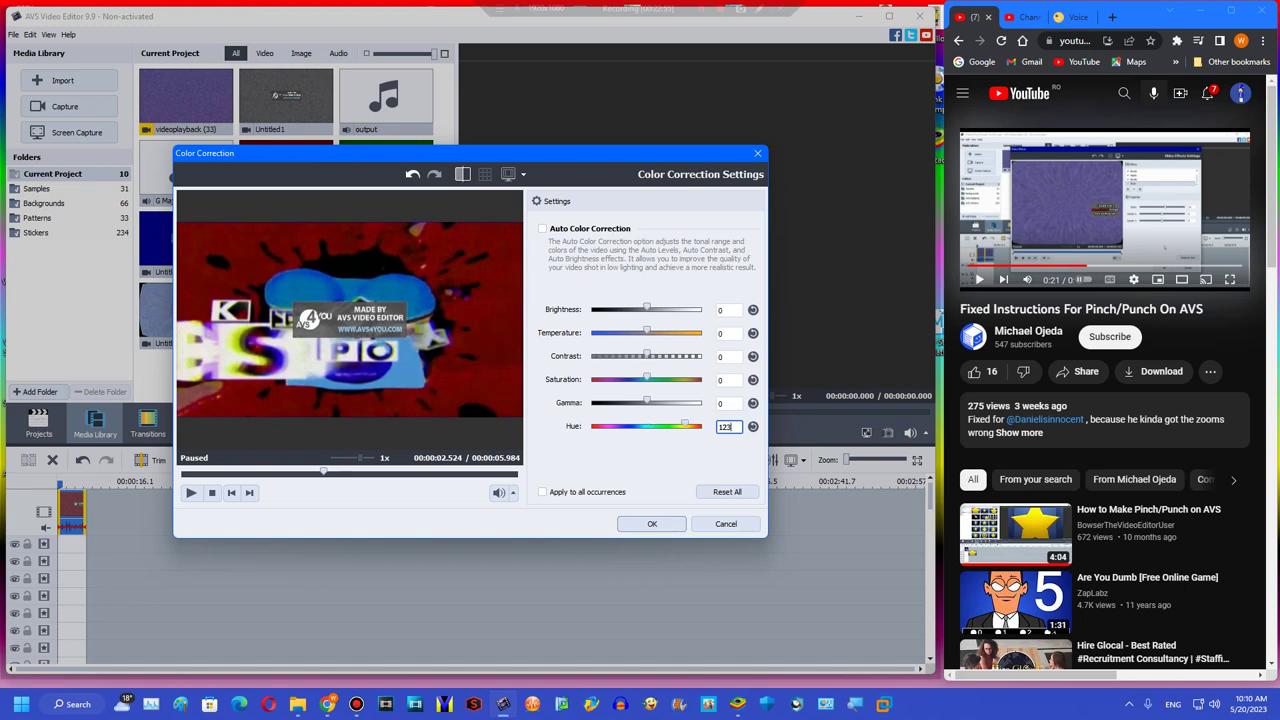
type("3")
left_click(660, 526)
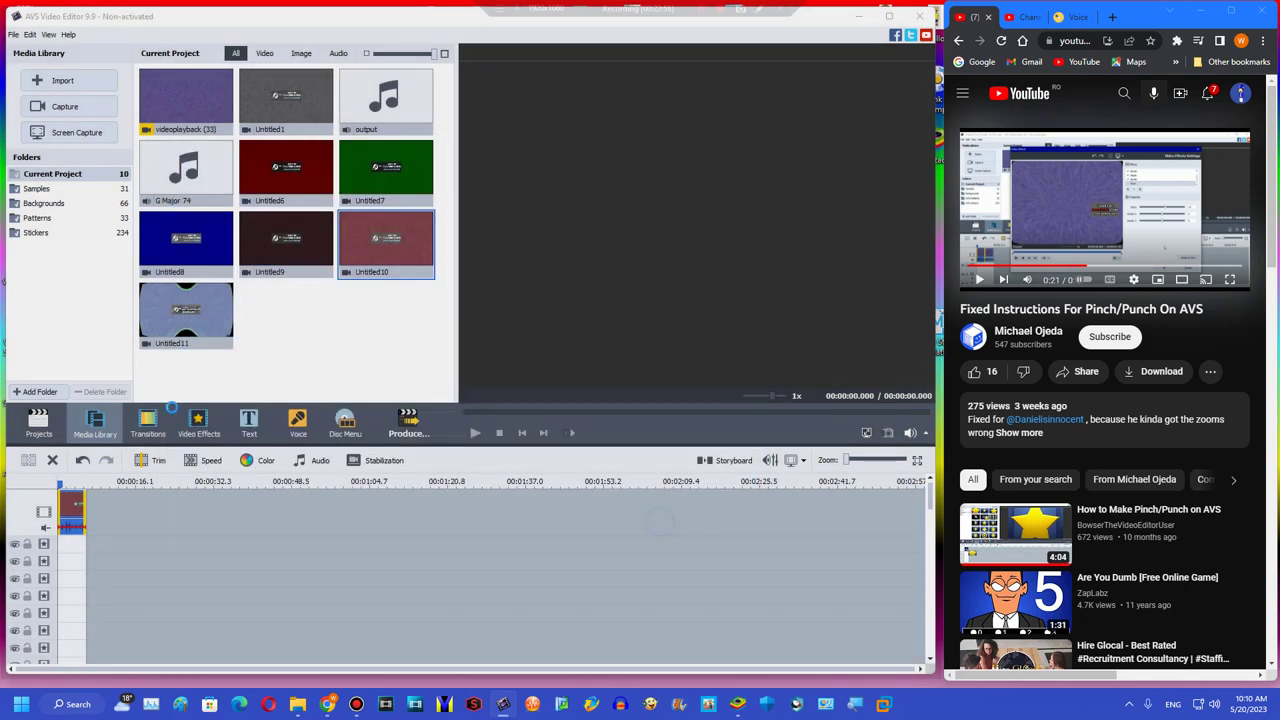
- Apply a Sphere video effect with degree 10 over the Untitled10 clip, and pitch-shift its audio with a rate of 40
left_click(199, 425)
scroll(428, 250, "down", 5)
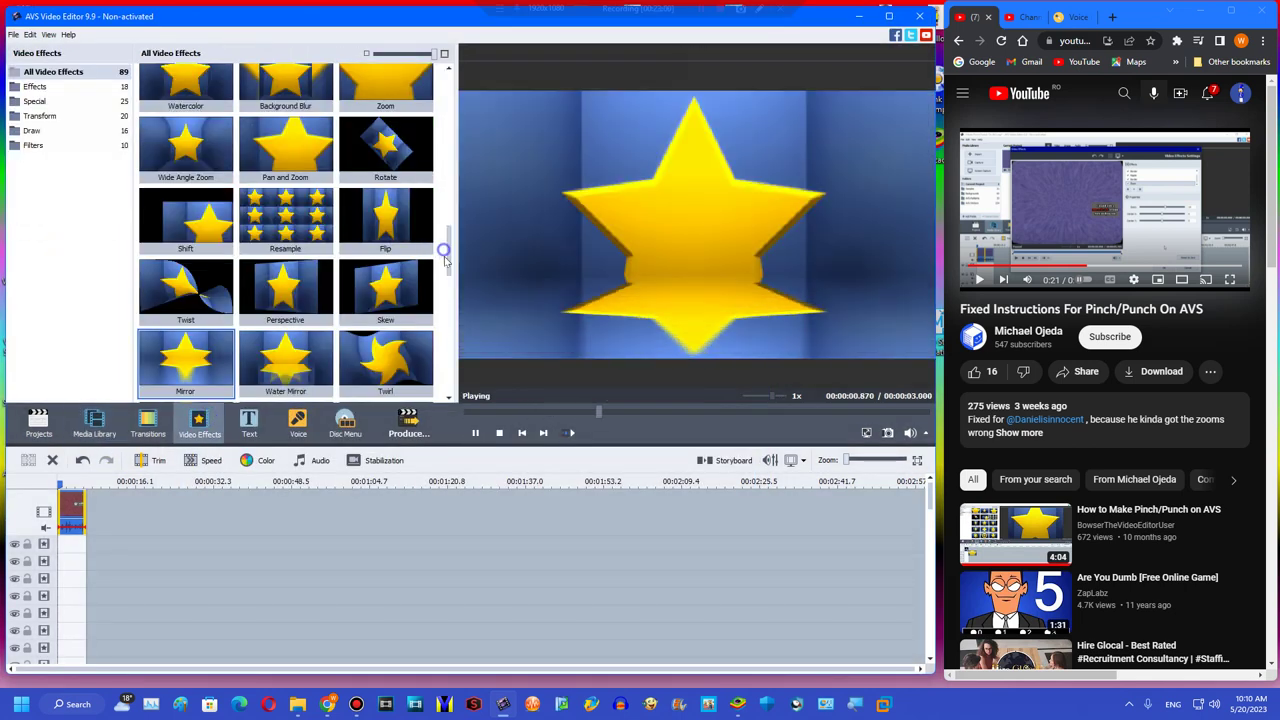
scroll(444, 262, "down", 5)
left_click_drag(385, 185, 72, 545)
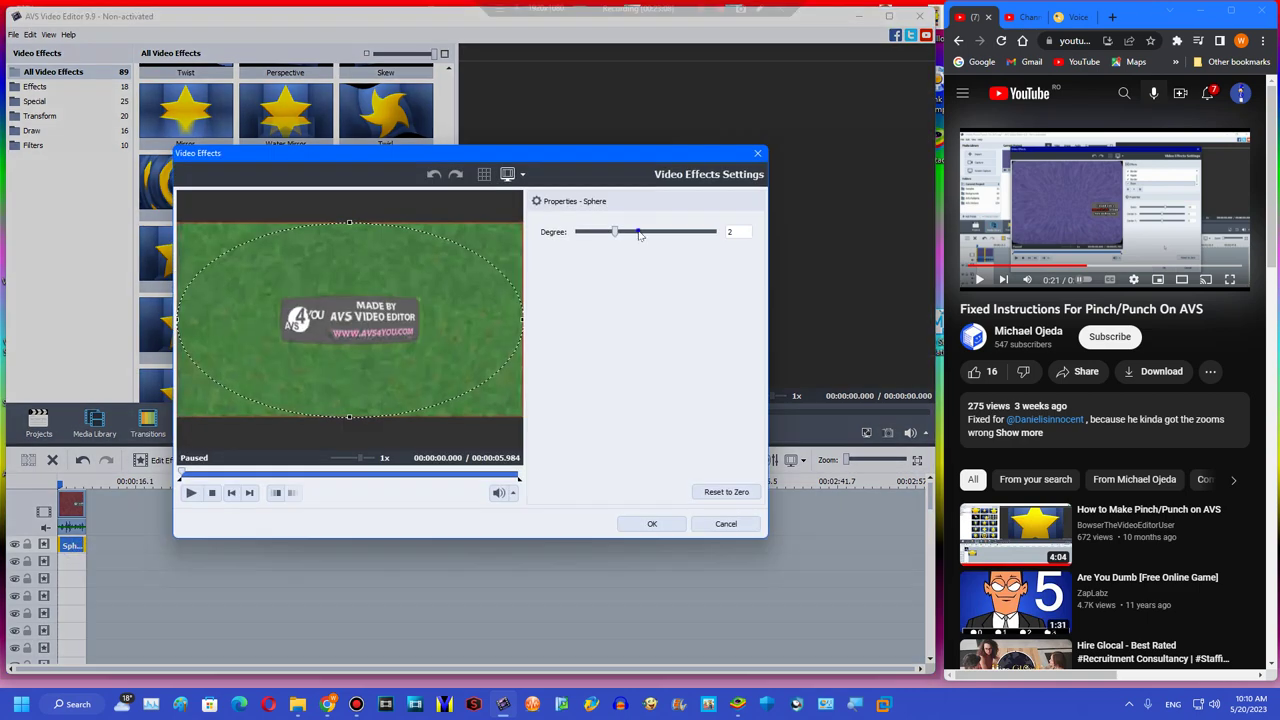
left_click(297, 477)
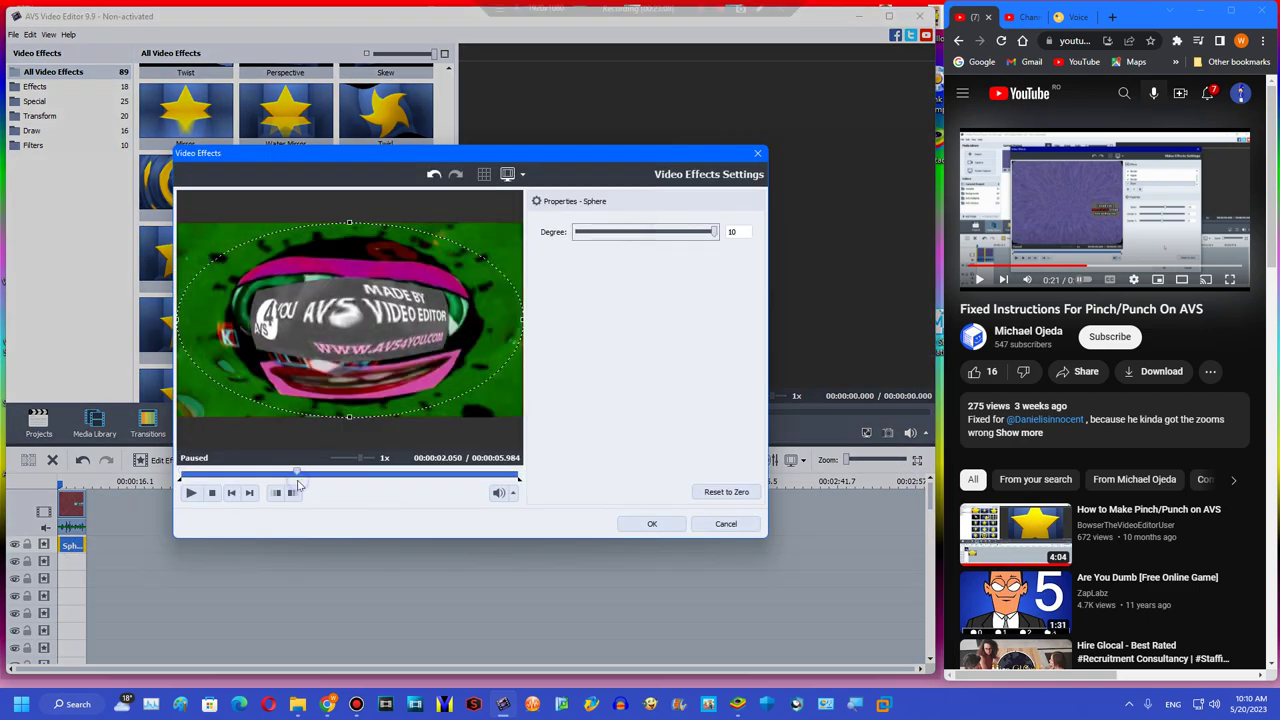
left_click(648, 525)
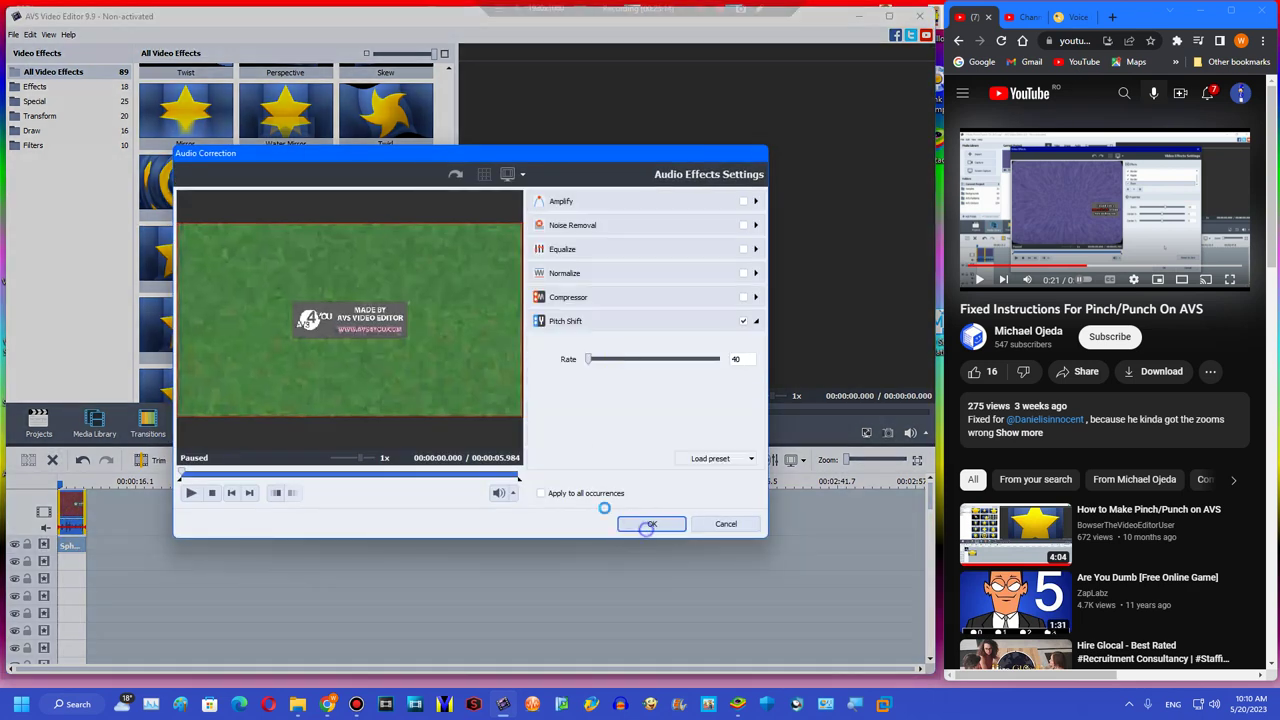
left_click(651, 524)
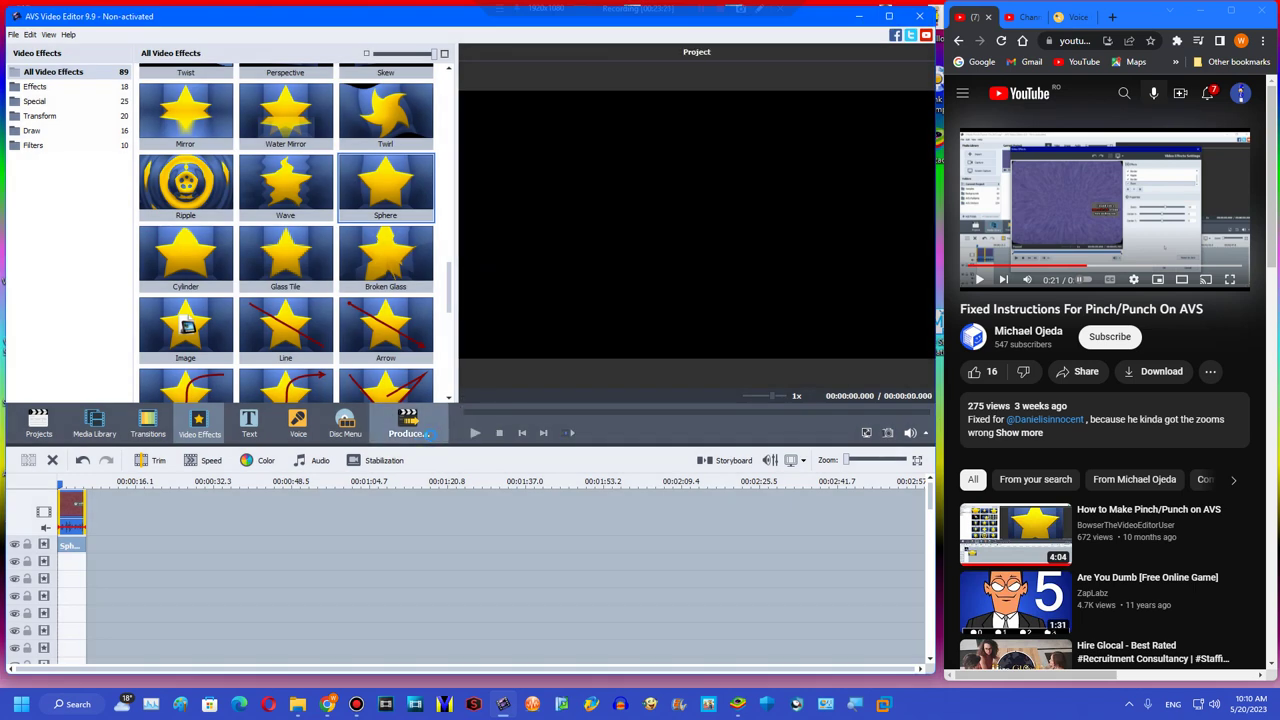
left_click(738, 703)
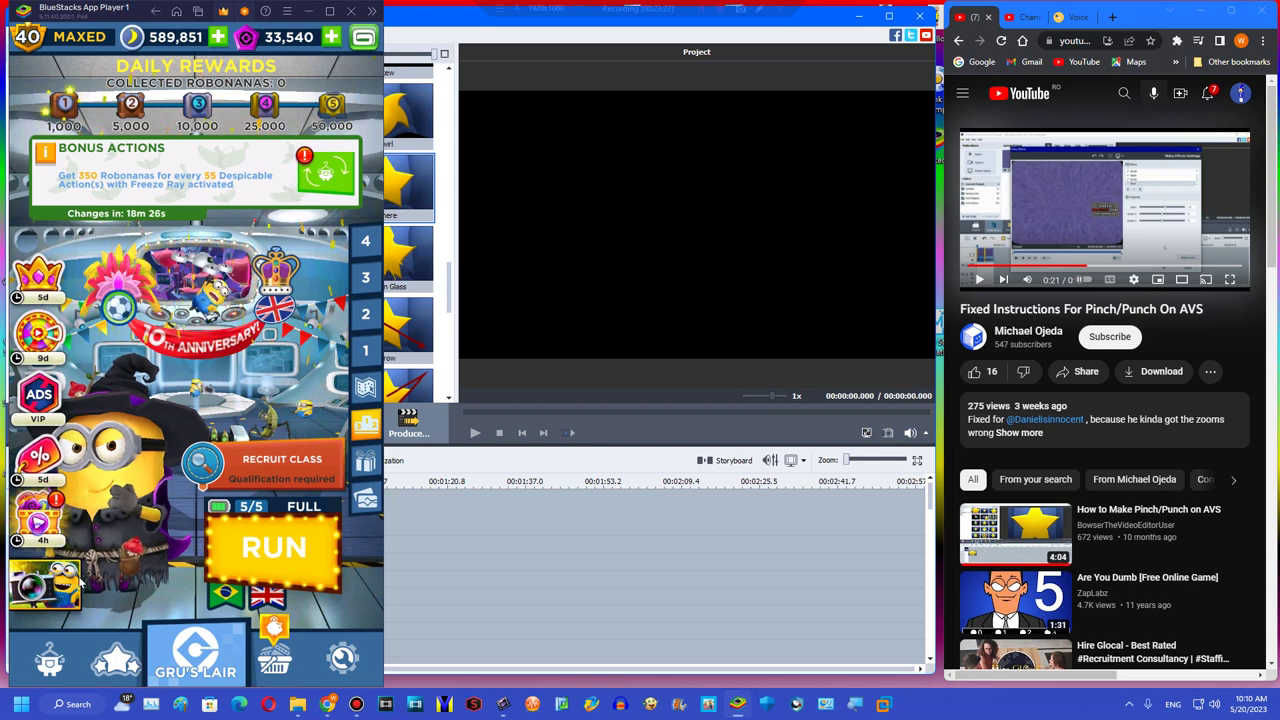
left_click_drag(139, 49, 981, 583)
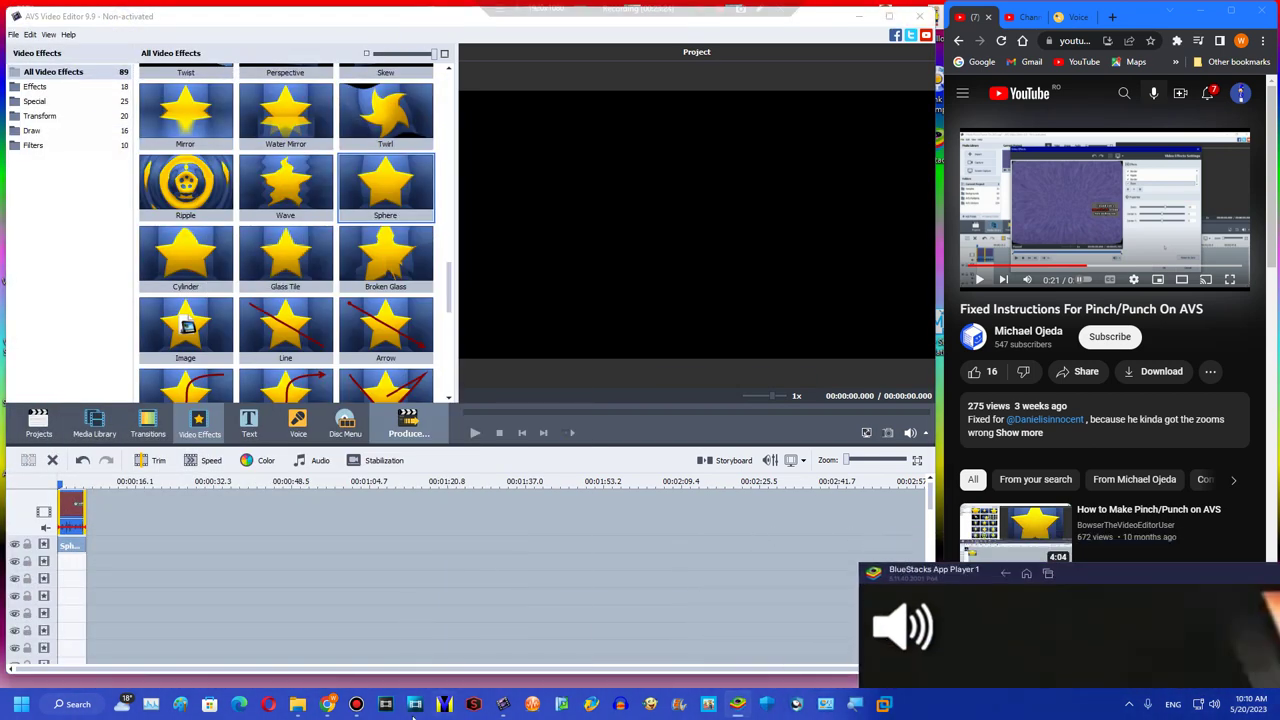
- Produce the project as a WMV video file named Untitled12 in the My User Videos v2 folder
left_click(503, 704)
key("ctrl+p")
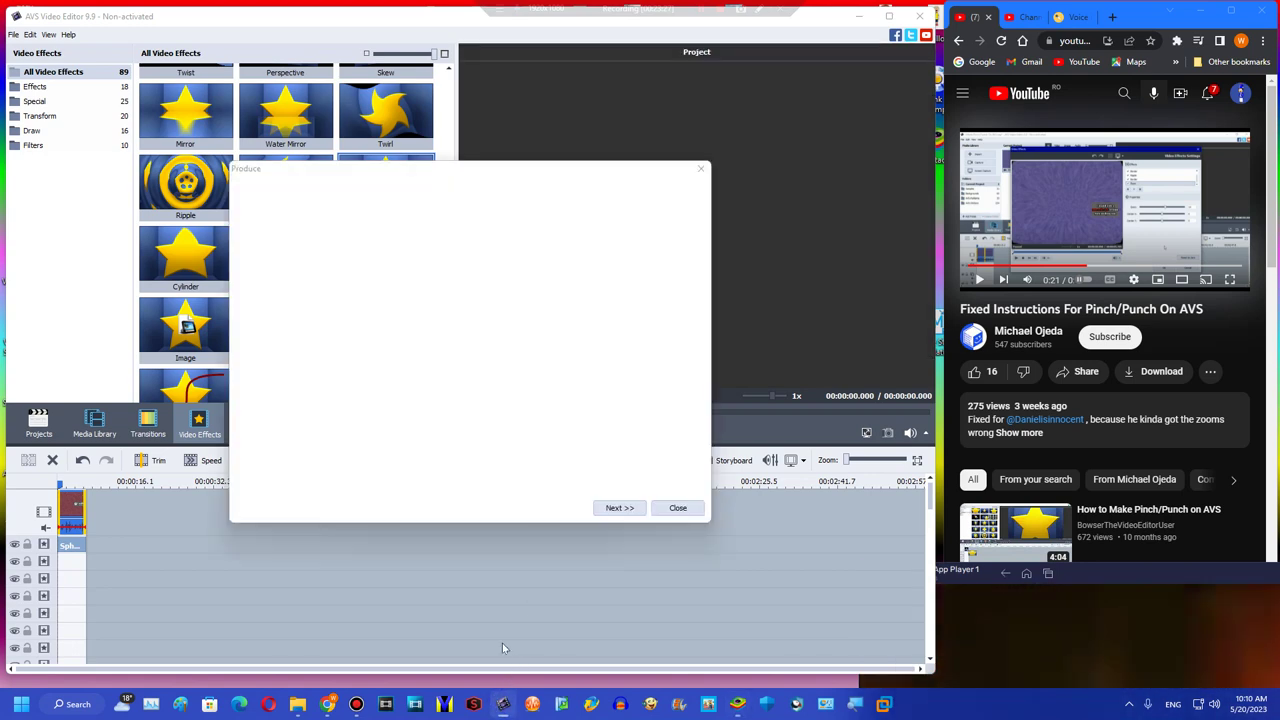
left_click(623, 510)
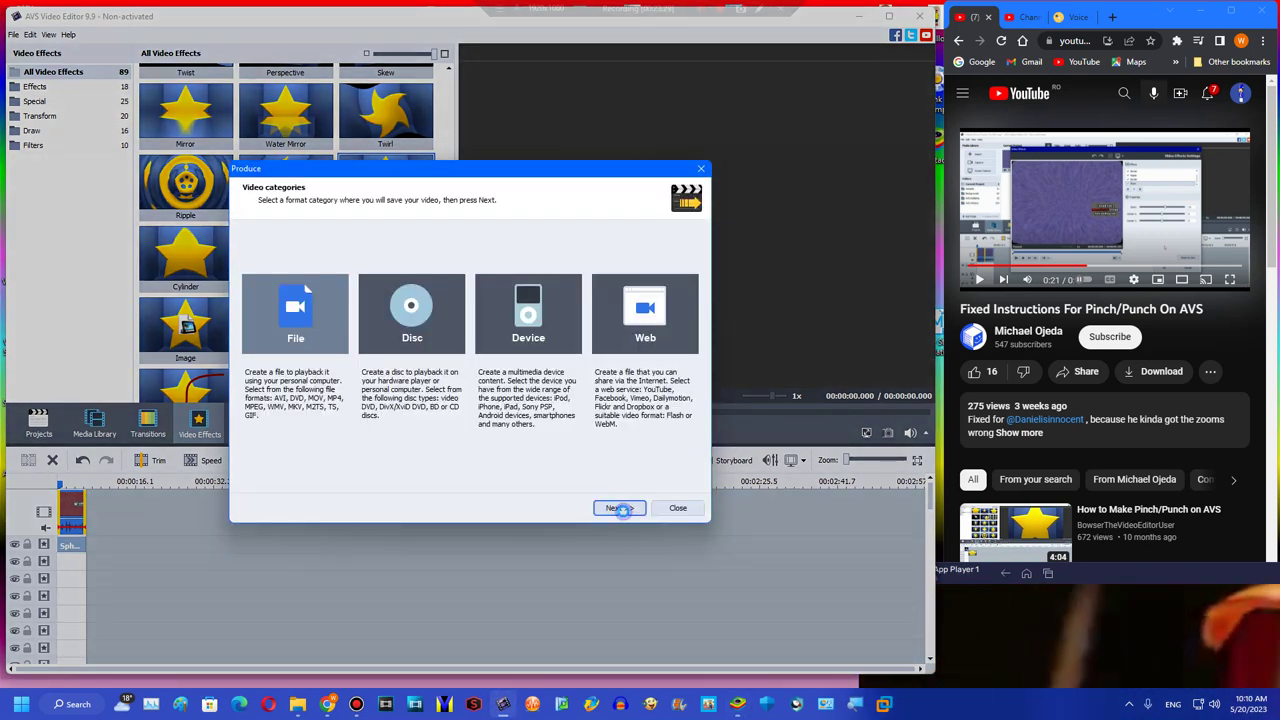
left_click(619, 508)
left_click(619, 508)
left_click(594, 287)
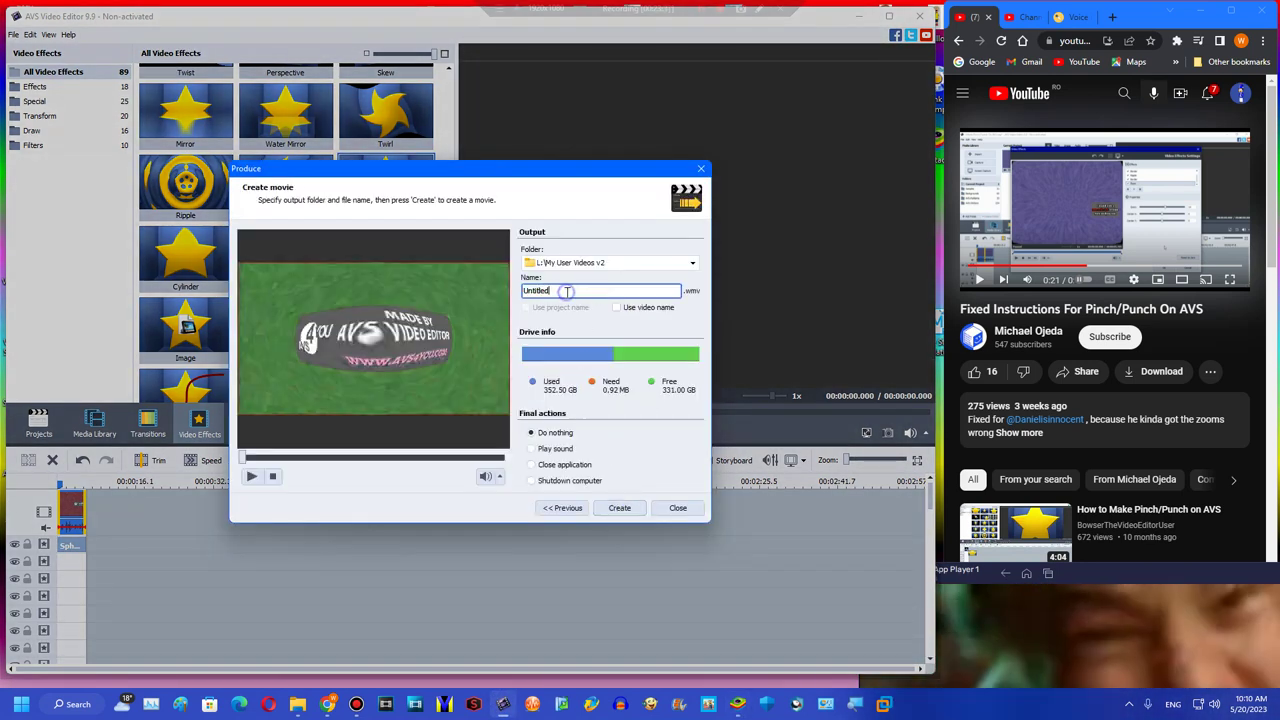
type("12")
key("Return")
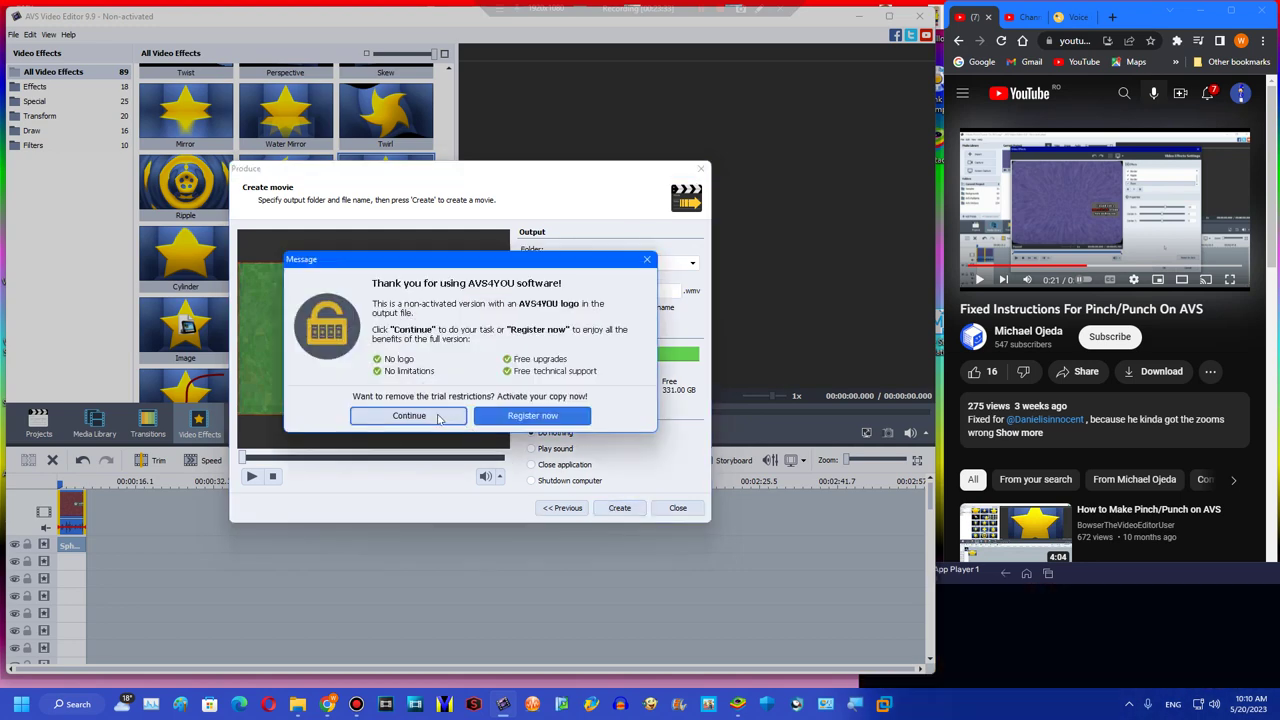
left_click(409, 414)
- Move the BlueStacks window out of the way, then open the output folder of the finished conversion and minimize it
left_click_drag(594, 641, 263, 644)
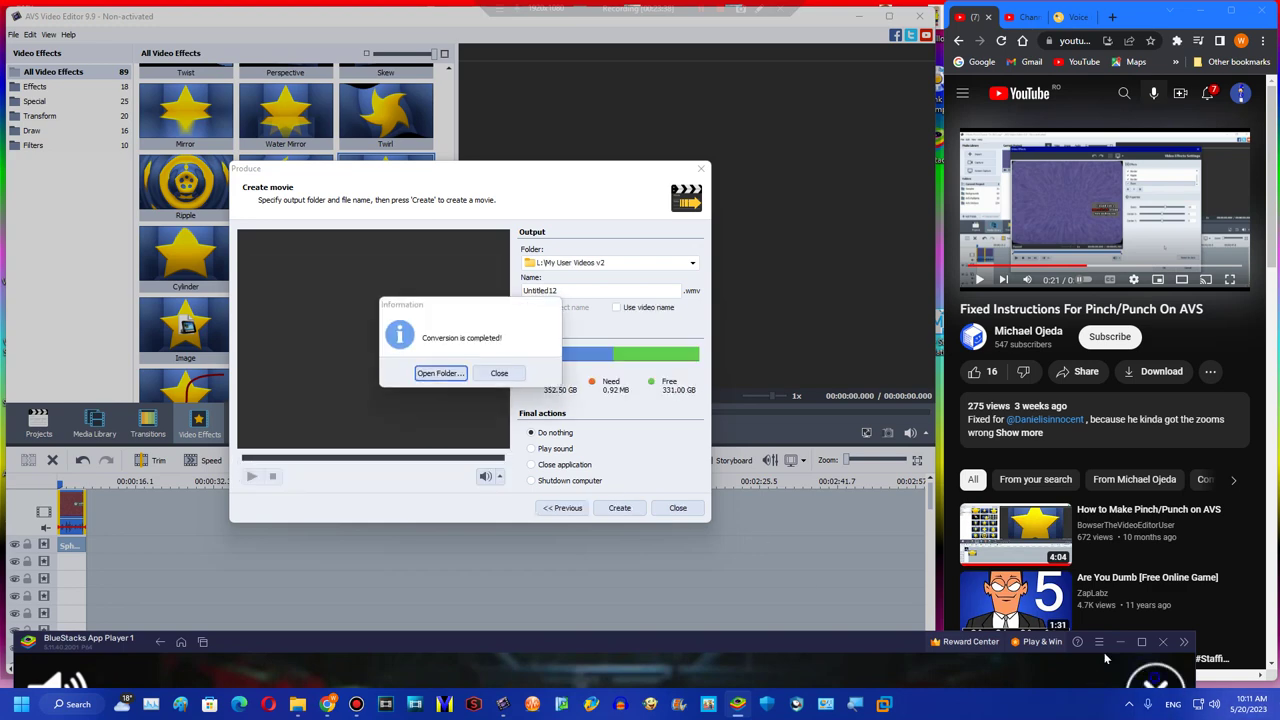
left_click_drag(528, 644, 1042, 622)
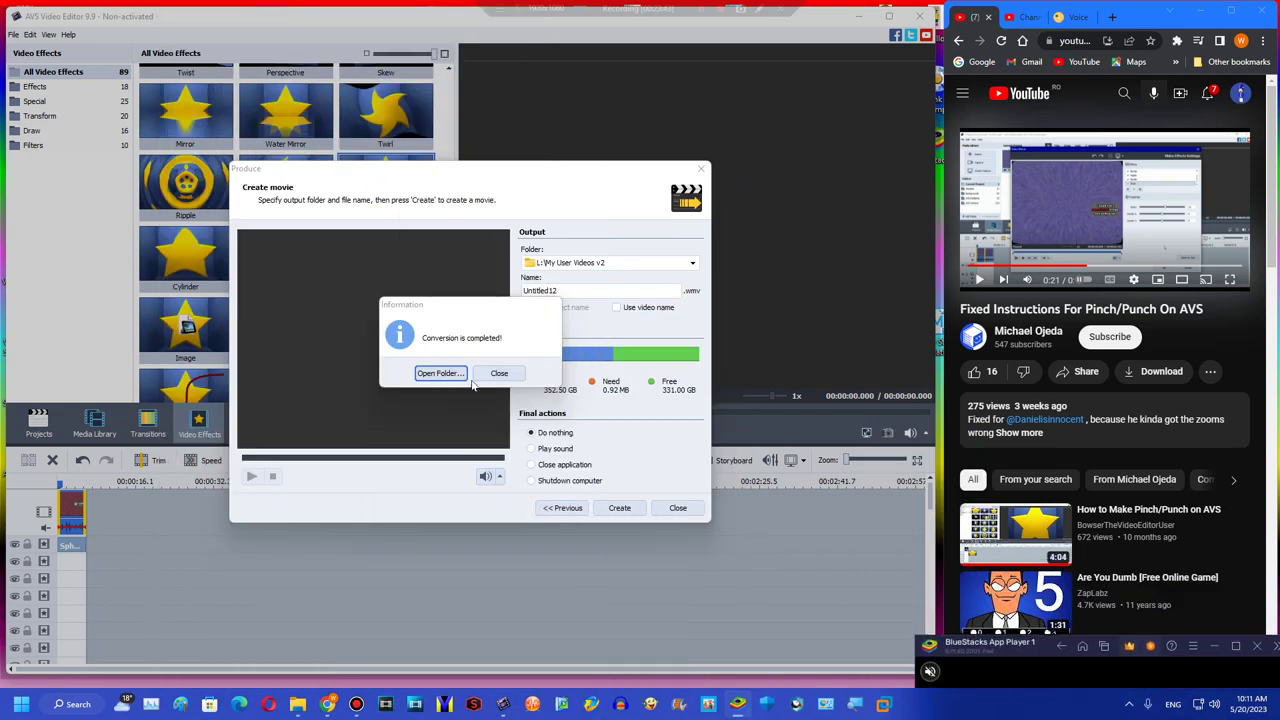
left_click(476, 377)
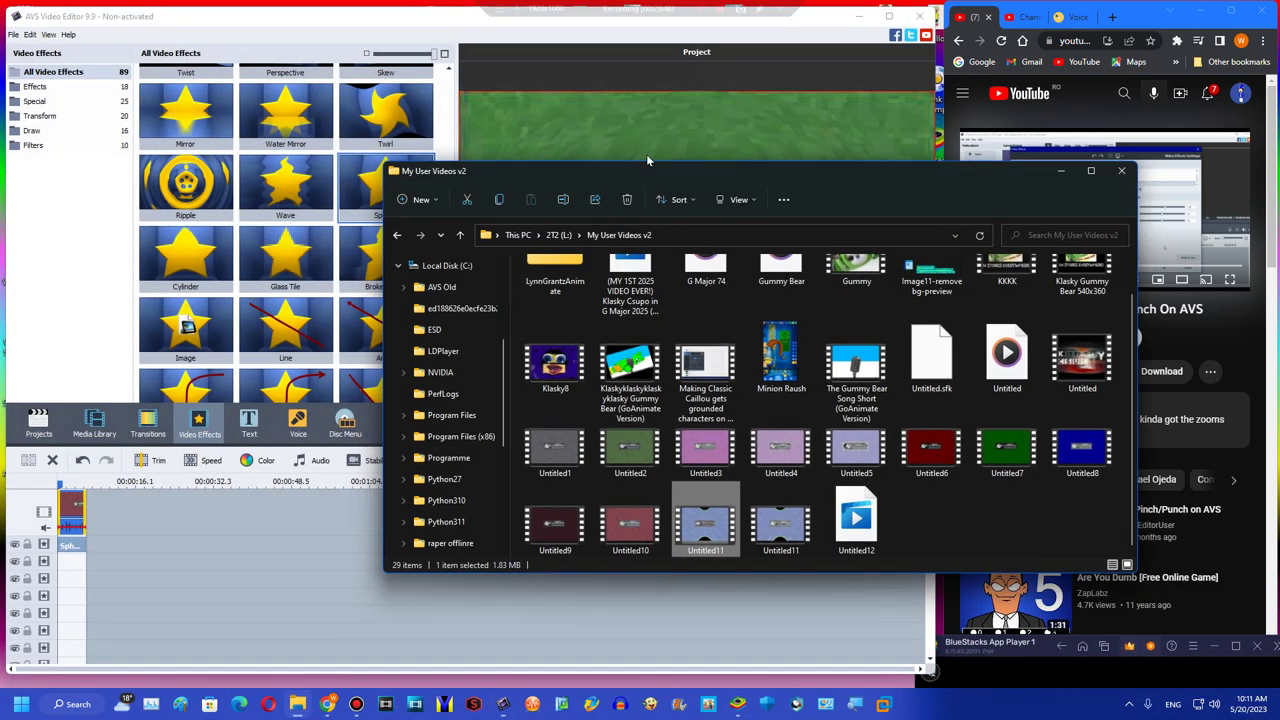
left_click(1048, 167)
- Remove the Untitled10 clip from the main video track and place the videoplayback (33) clip at its start
left_click(52, 460)
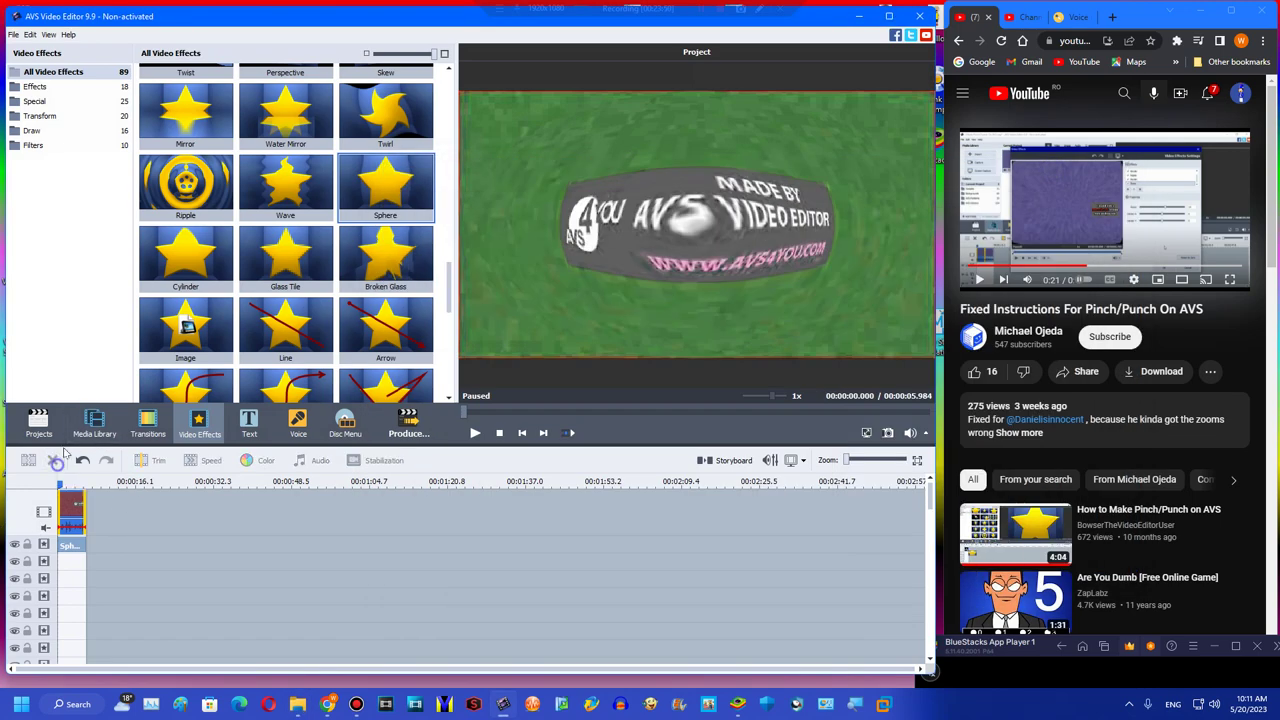
left_click(95, 425)
left_click_drag(186, 110, 93, 520)
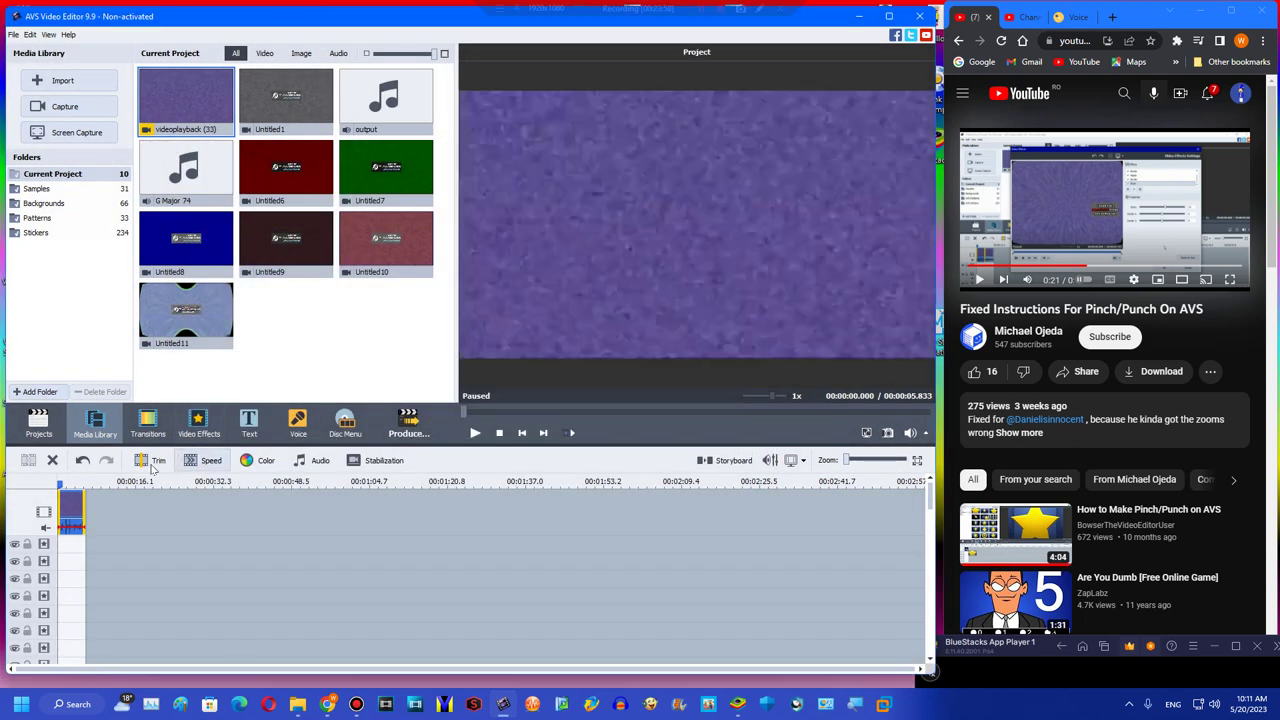
- Apply a Sphere video effect with degree 10 over the videoplayback (33) clip
left_click(199, 425)
left_click(389, 197)
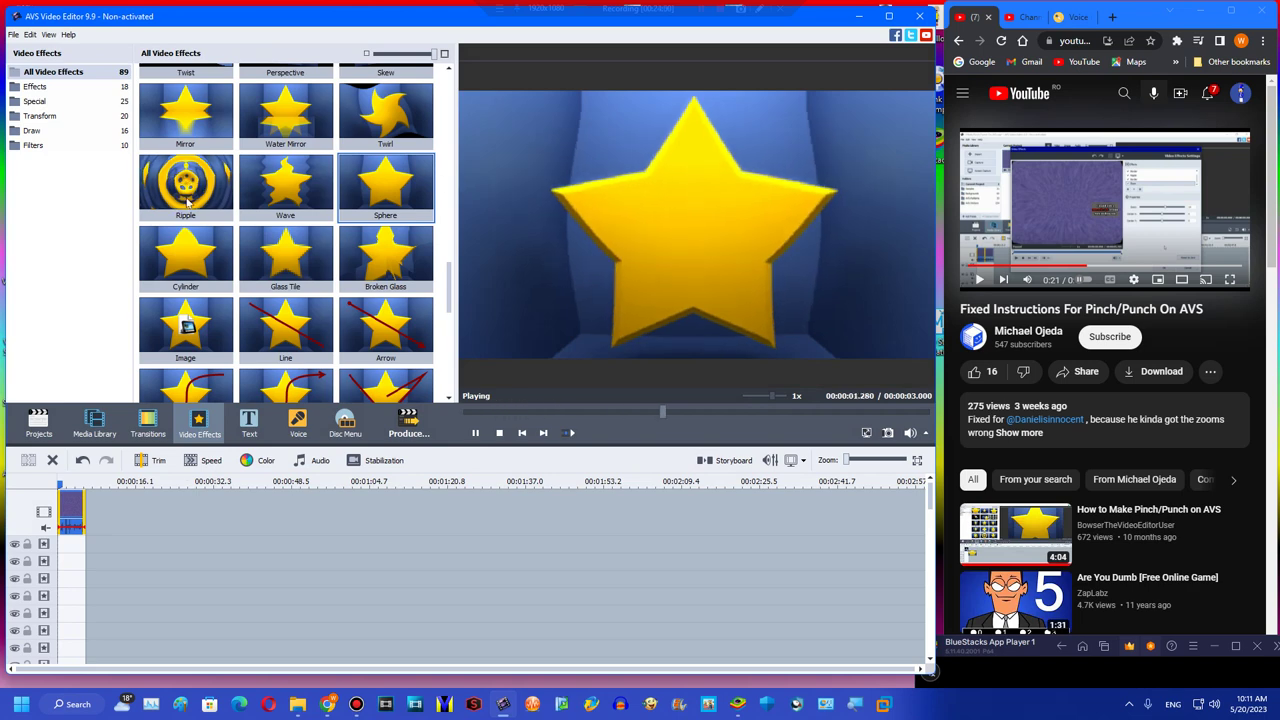
left_click_drag(224, 176, 85, 532)
left_click(92, 520)
double_click(70, 548)
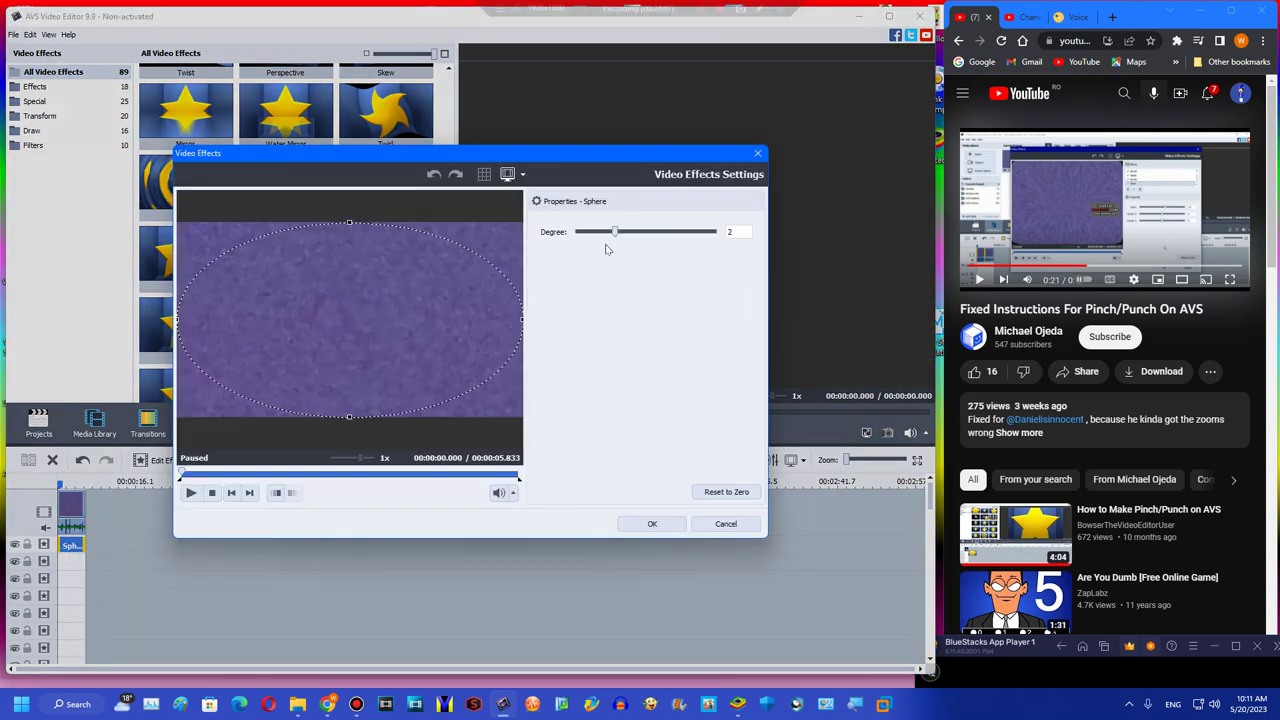
left_click_drag(624, 235, 716, 232)
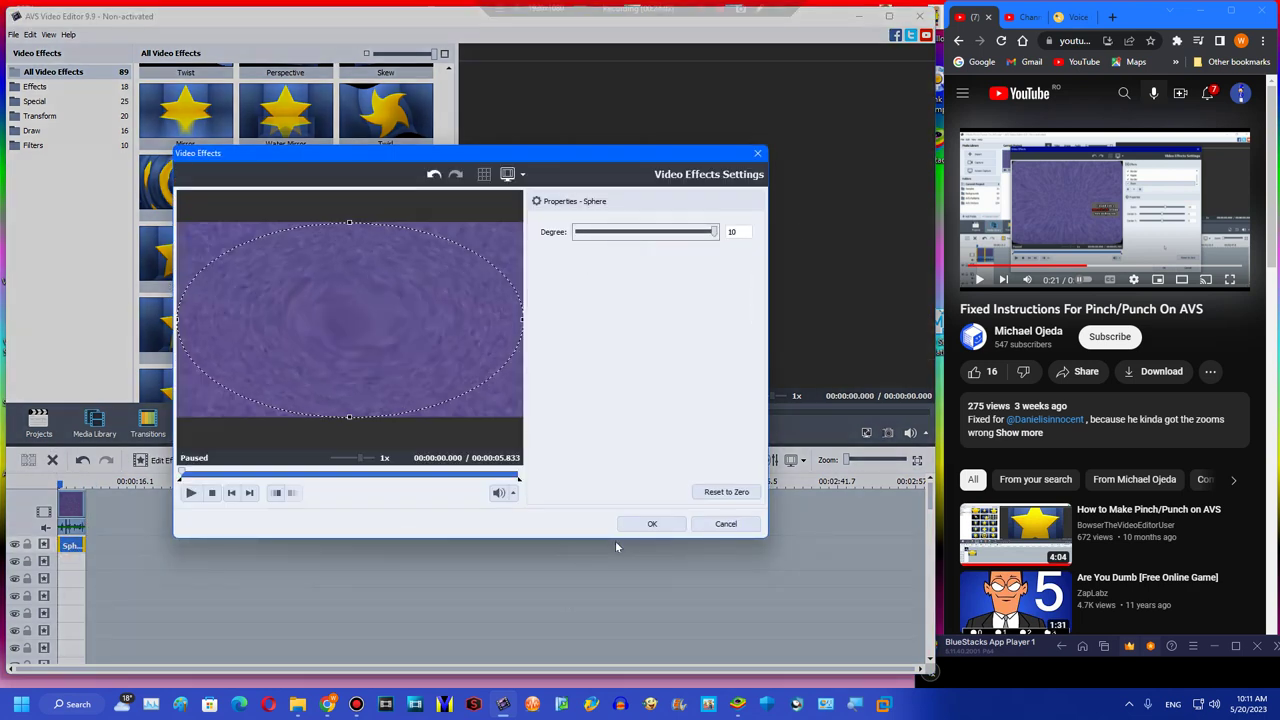
left_click(650, 524)
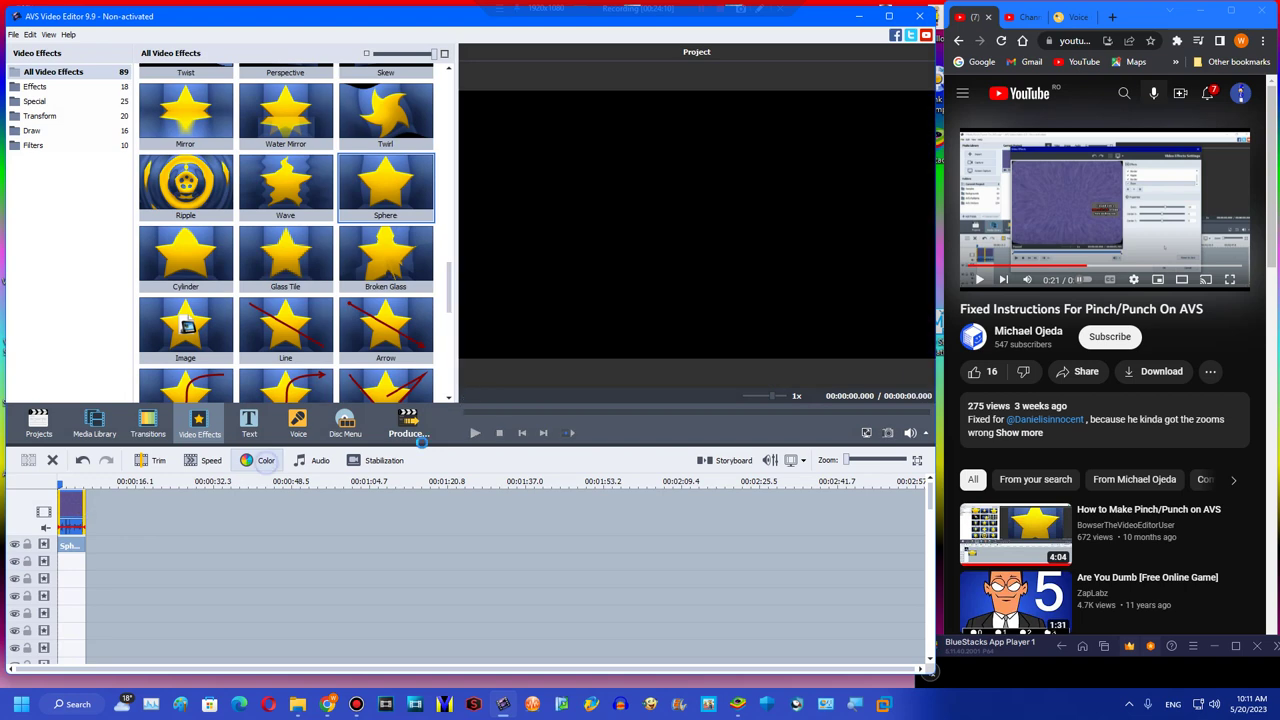
- Set the hue to -123 in the videoplayback (33) clip's color correction and apply it
left_click(258, 460)
left_click_drag(646, 426, 603, 424)
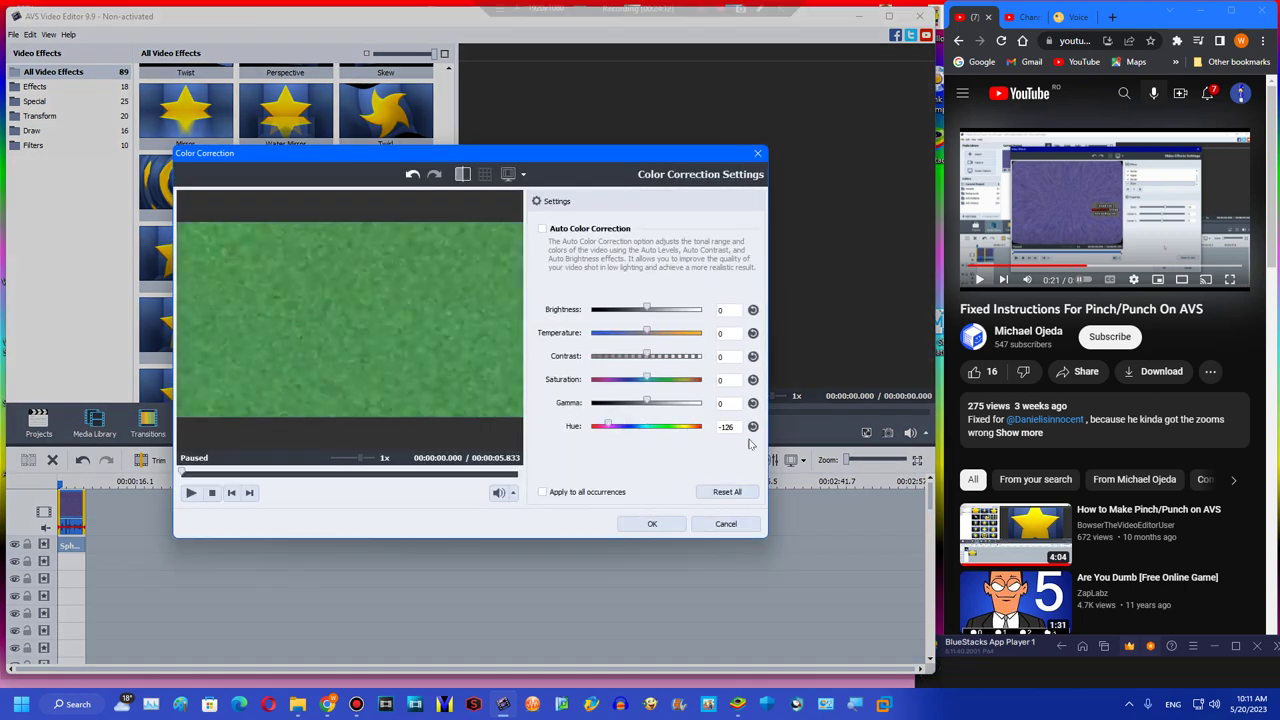
type("-12")
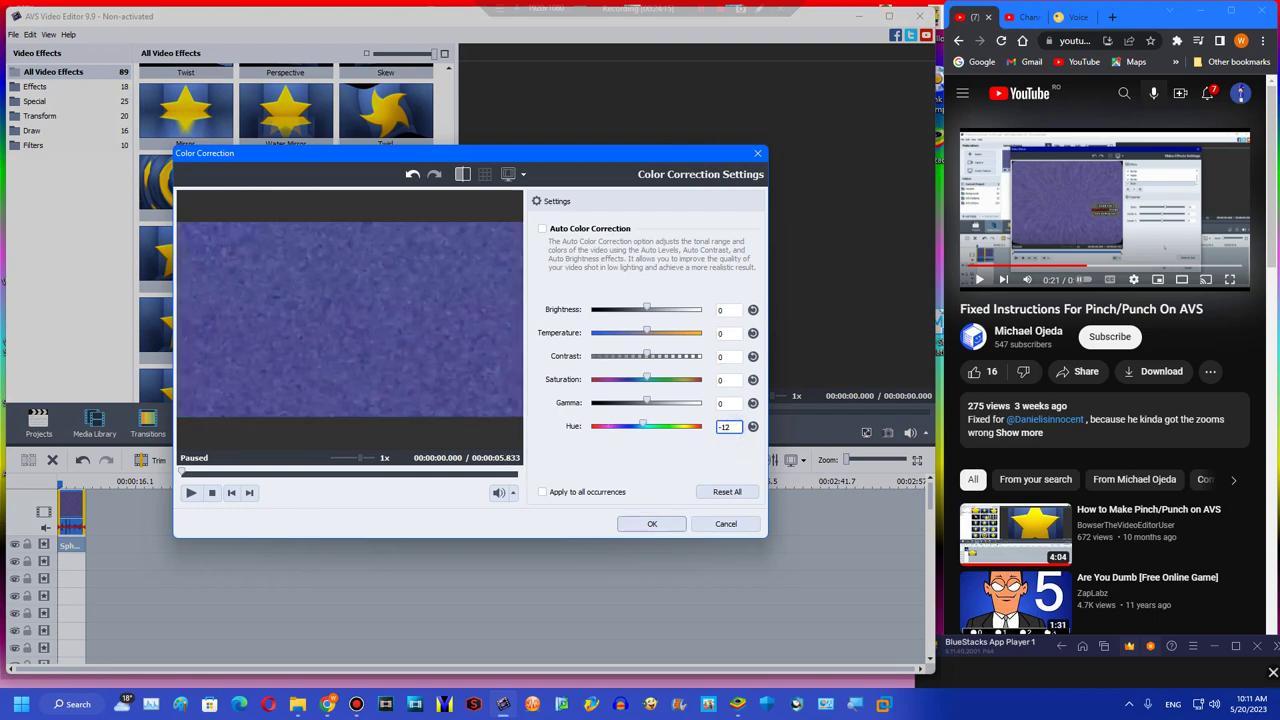
key("Return")
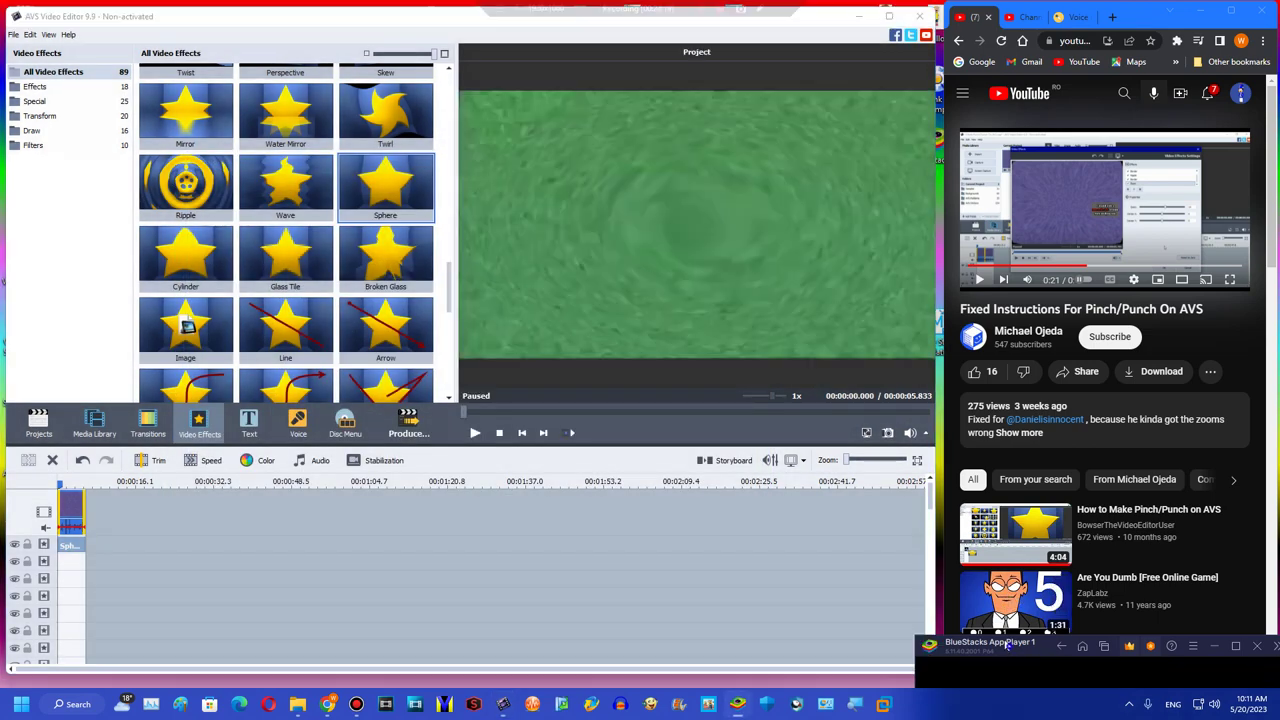
- Play the start of the project preview to check the sphere and hue effects, and stop playback
left_click_drag(1008, 645, 951, 639)
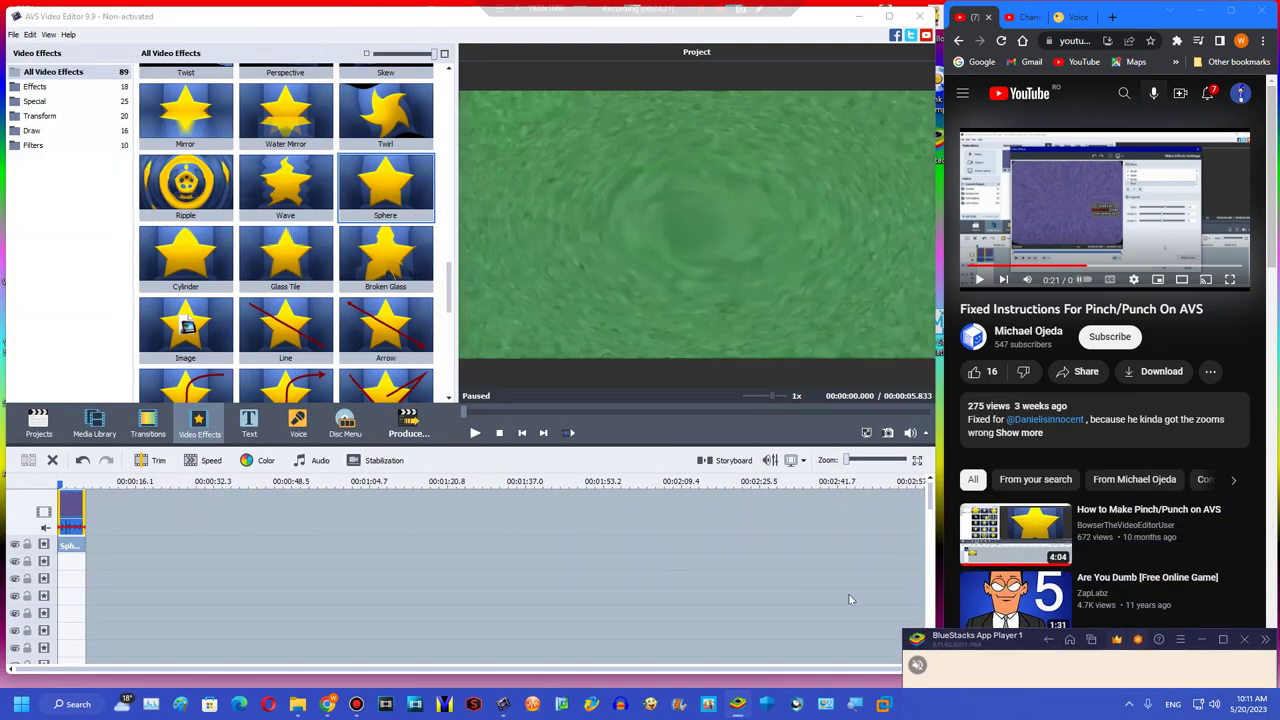
left_click(473, 433)
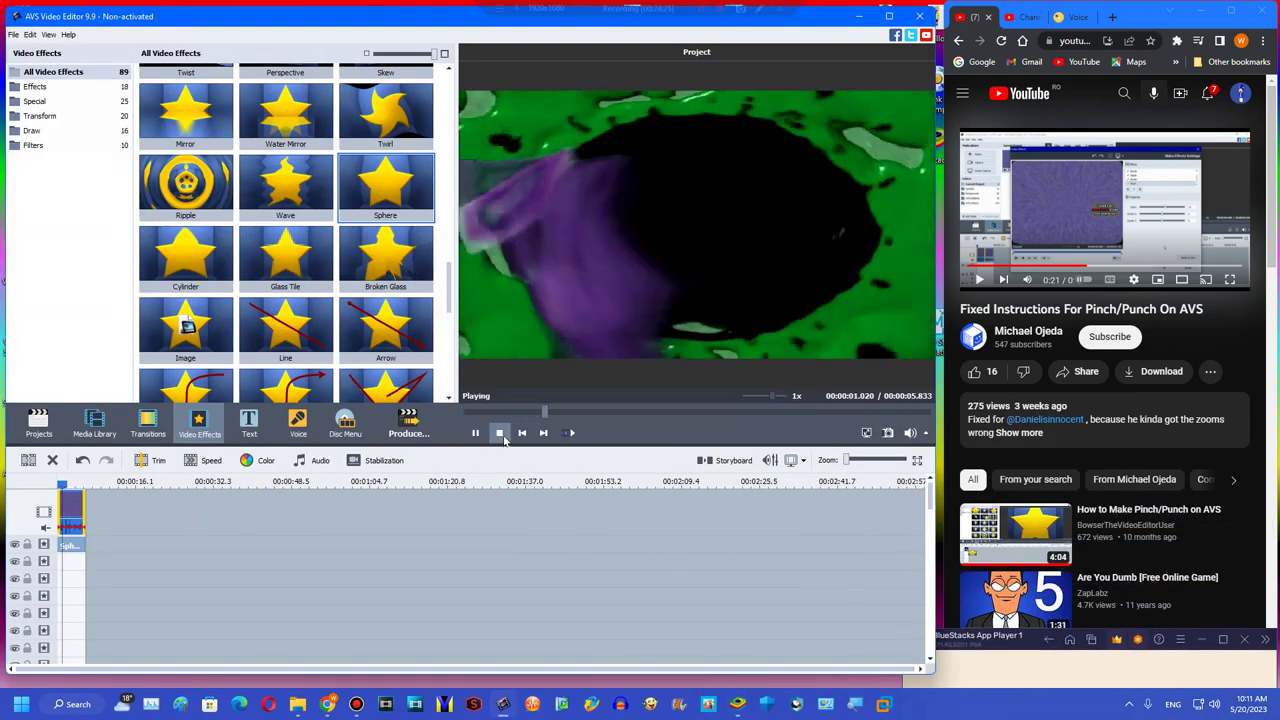
left_click(503, 437)
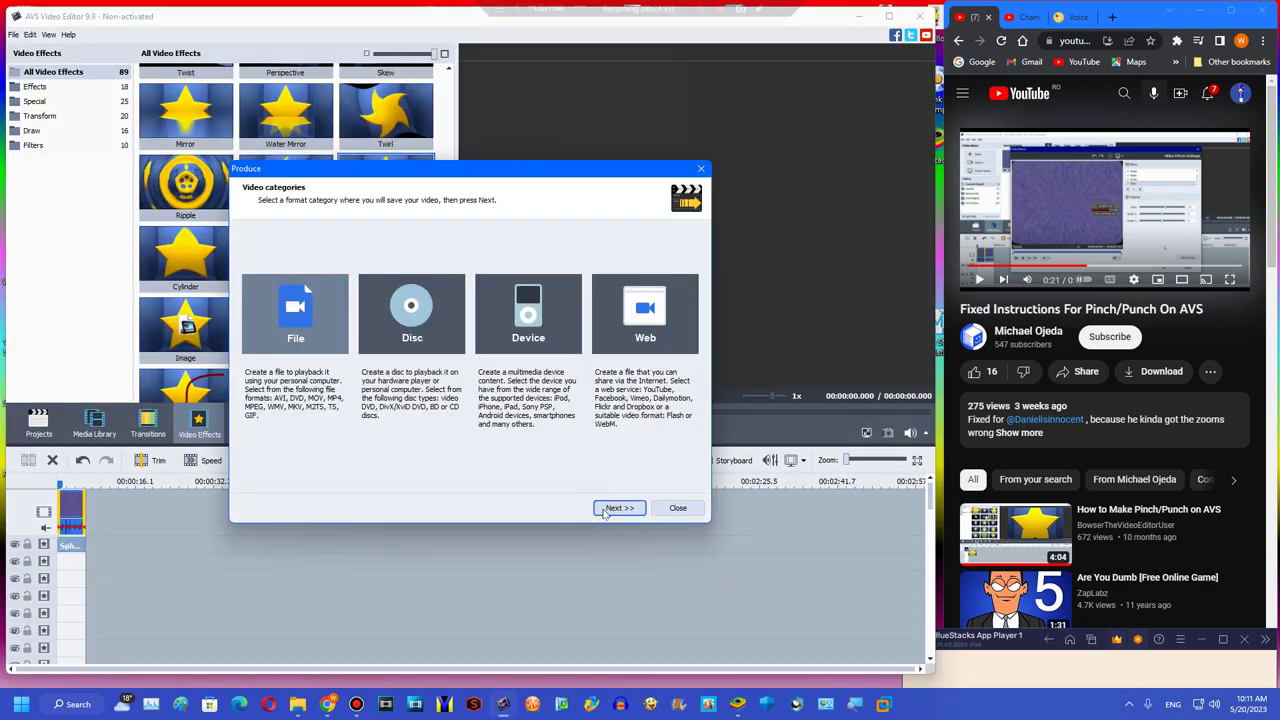
- Produce the project as a WMV video file named Untitled13, then open its output folder and close it
left_click(616, 507)
left_click(616, 507)
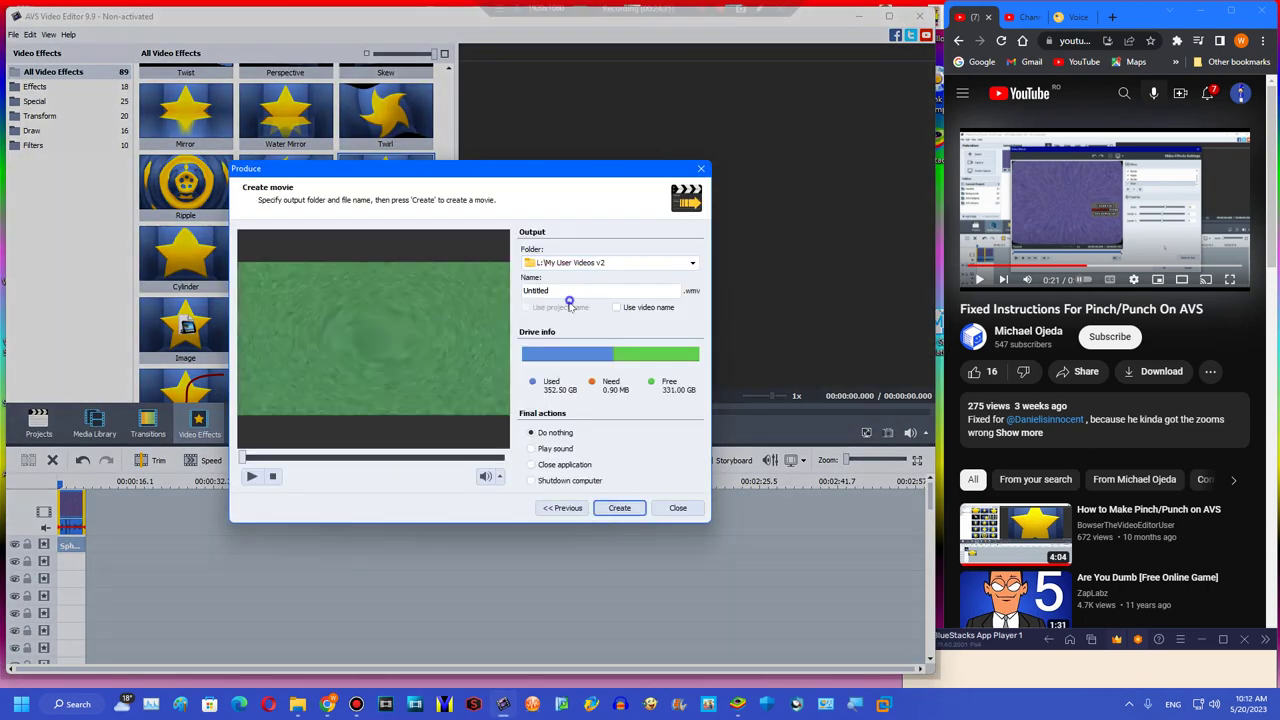
left_click(619, 507)
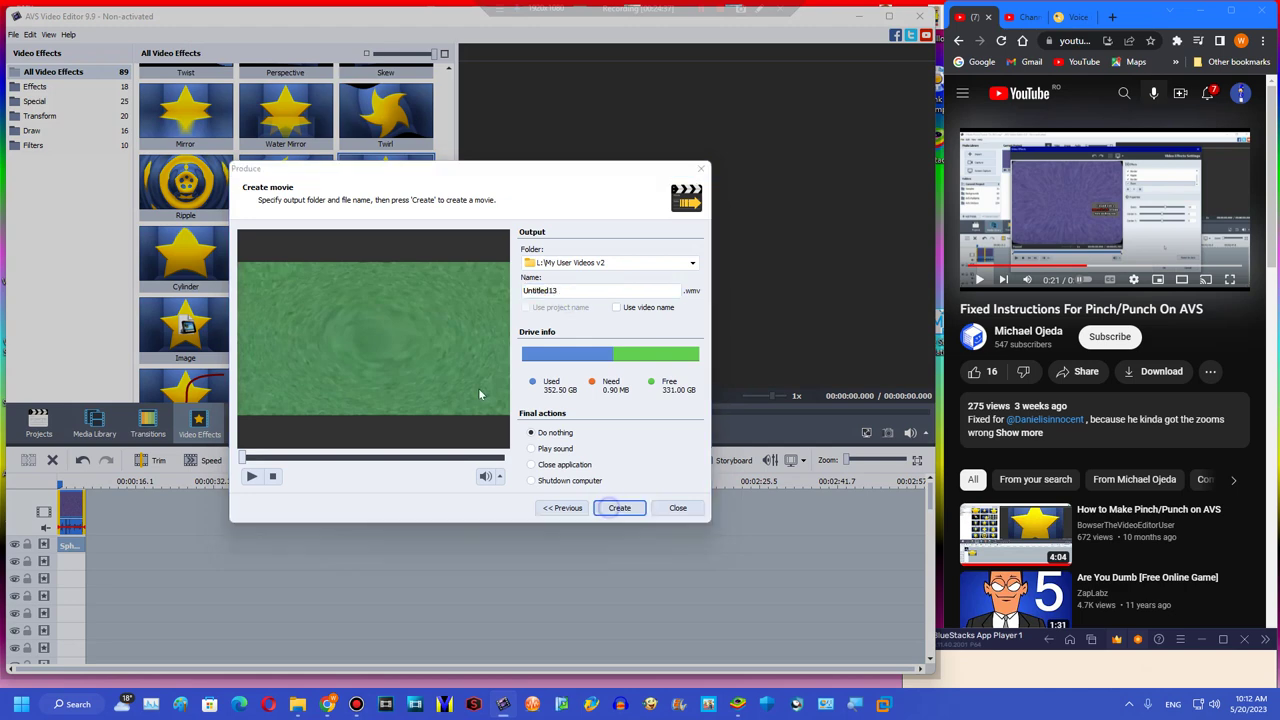
left_click(425, 412)
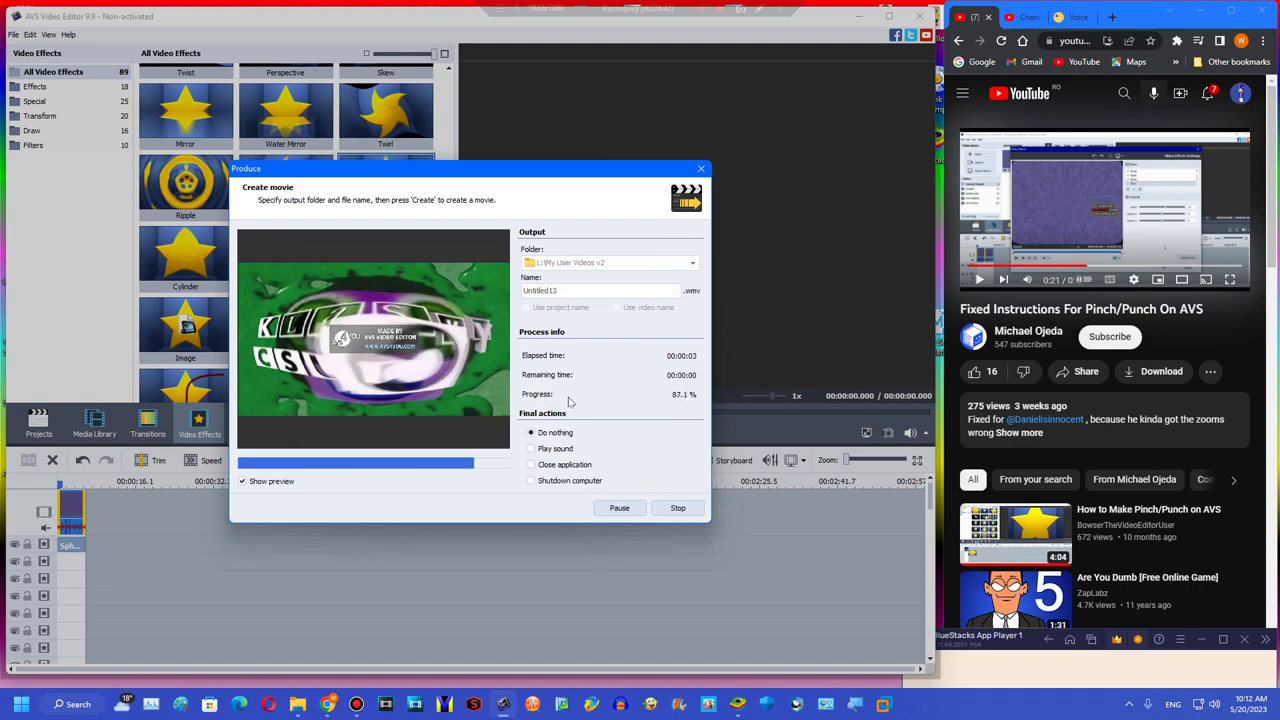
left_click(440, 373)
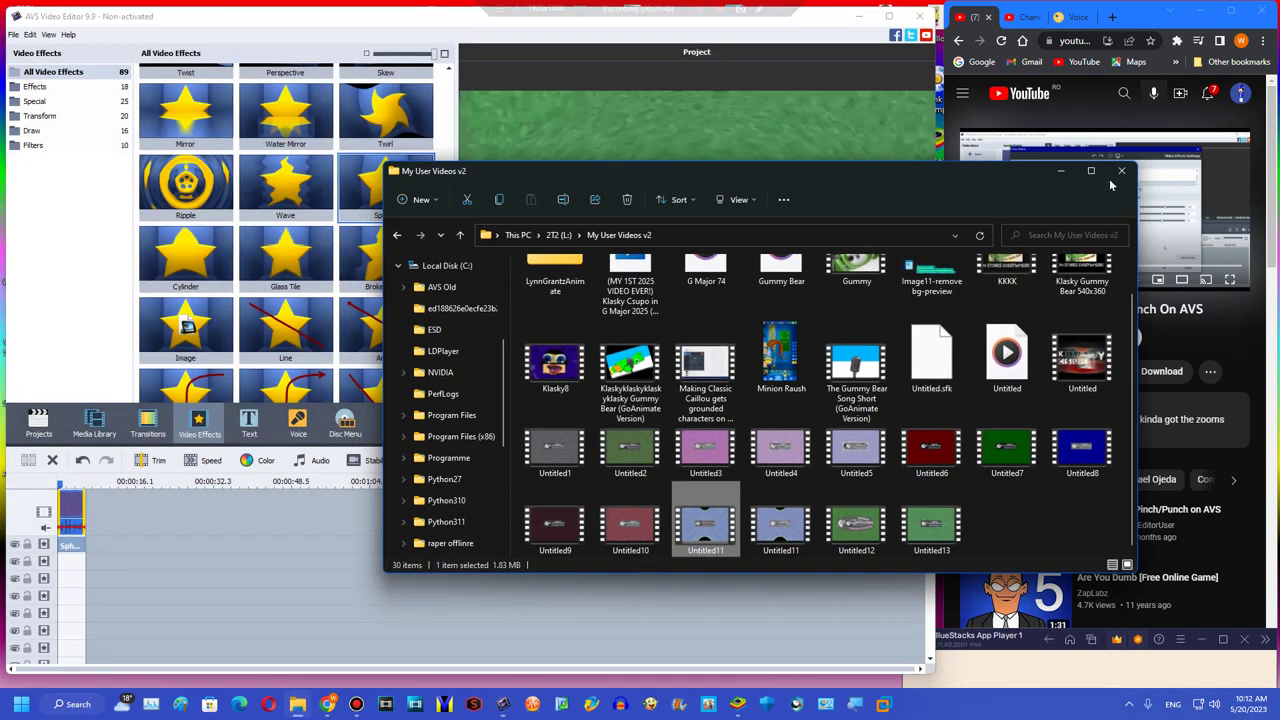
left_click(1121, 171)
- Replace the Sphere effect on the timeline with Invert, and add a Threshold effect on the track below it
left_click(73, 545)
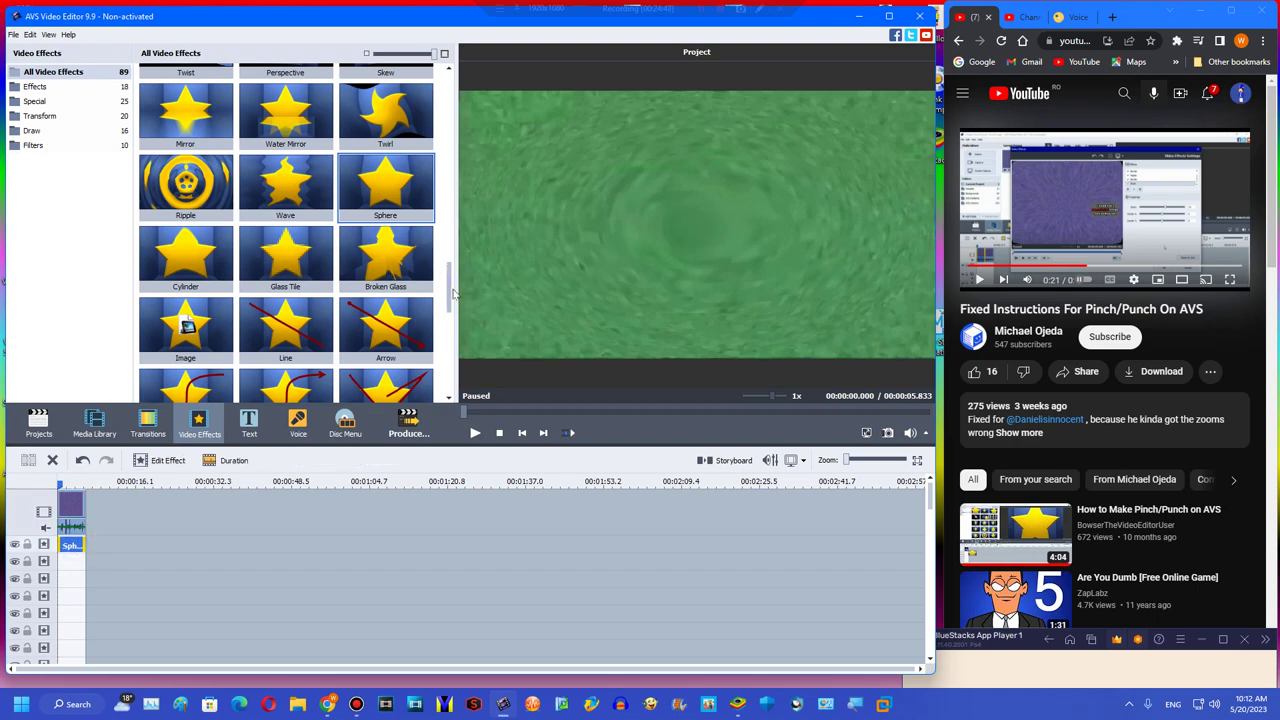
scroll(453, 293, "up", 10)
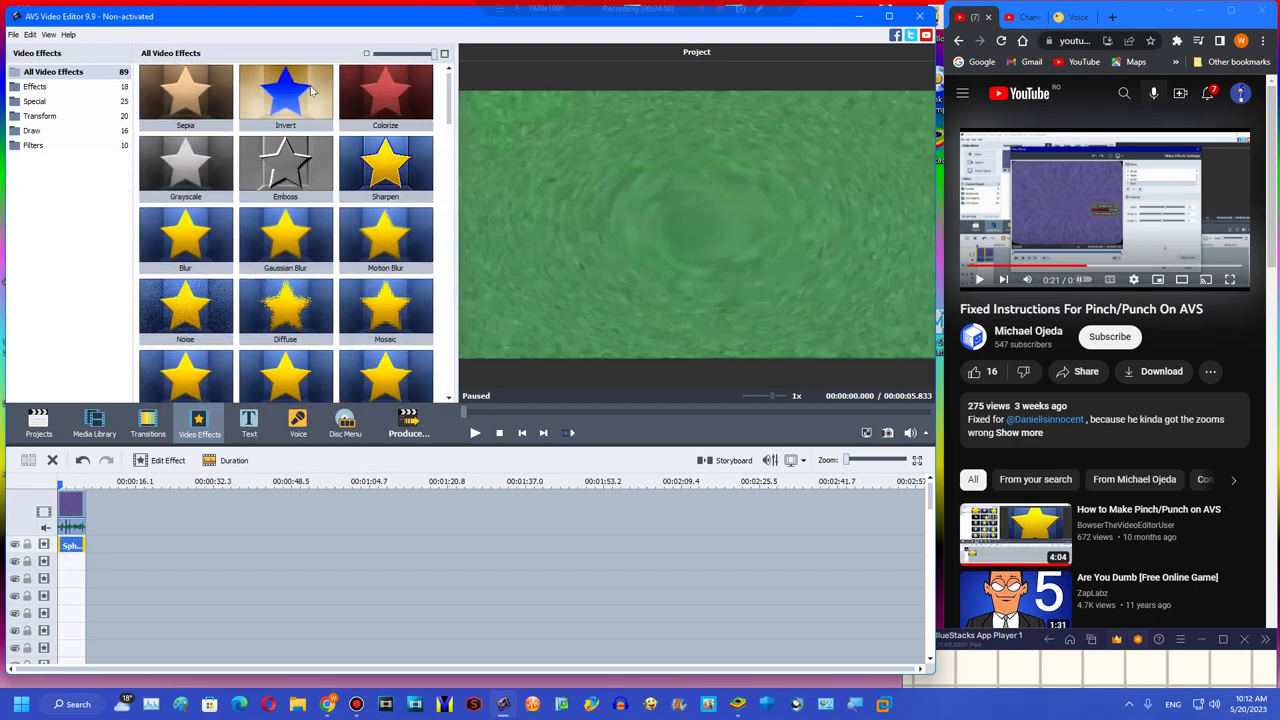
left_click_drag(311, 91, 72, 545)
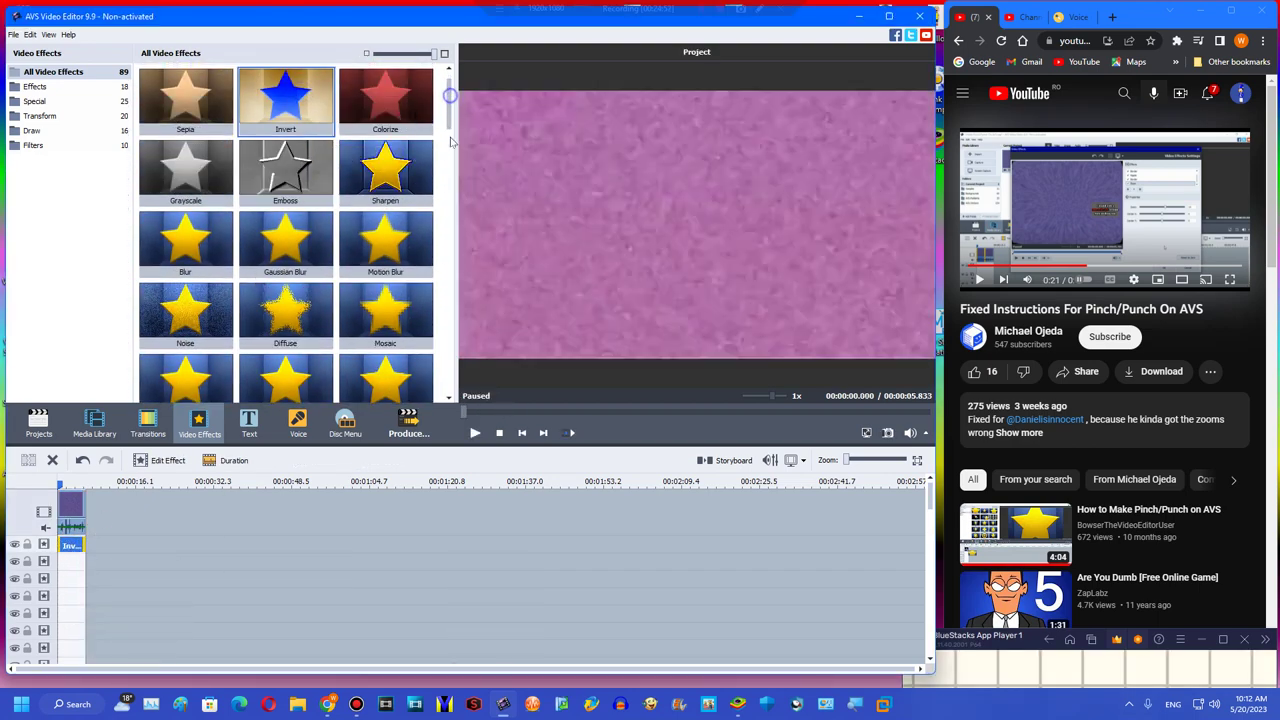
scroll(413, 313, "down", 10)
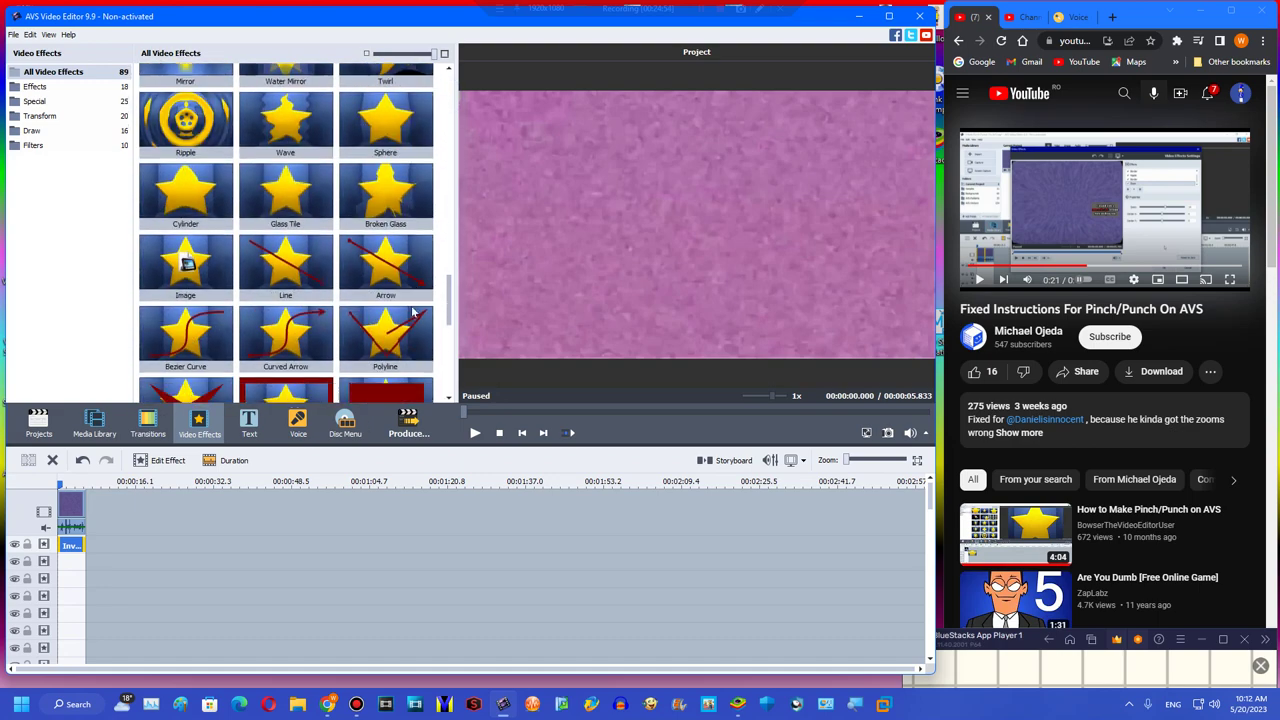
scroll(413, 313, "down", 8)
left_click_drag(386, 150, 85, 557)
double_click(71, 515)
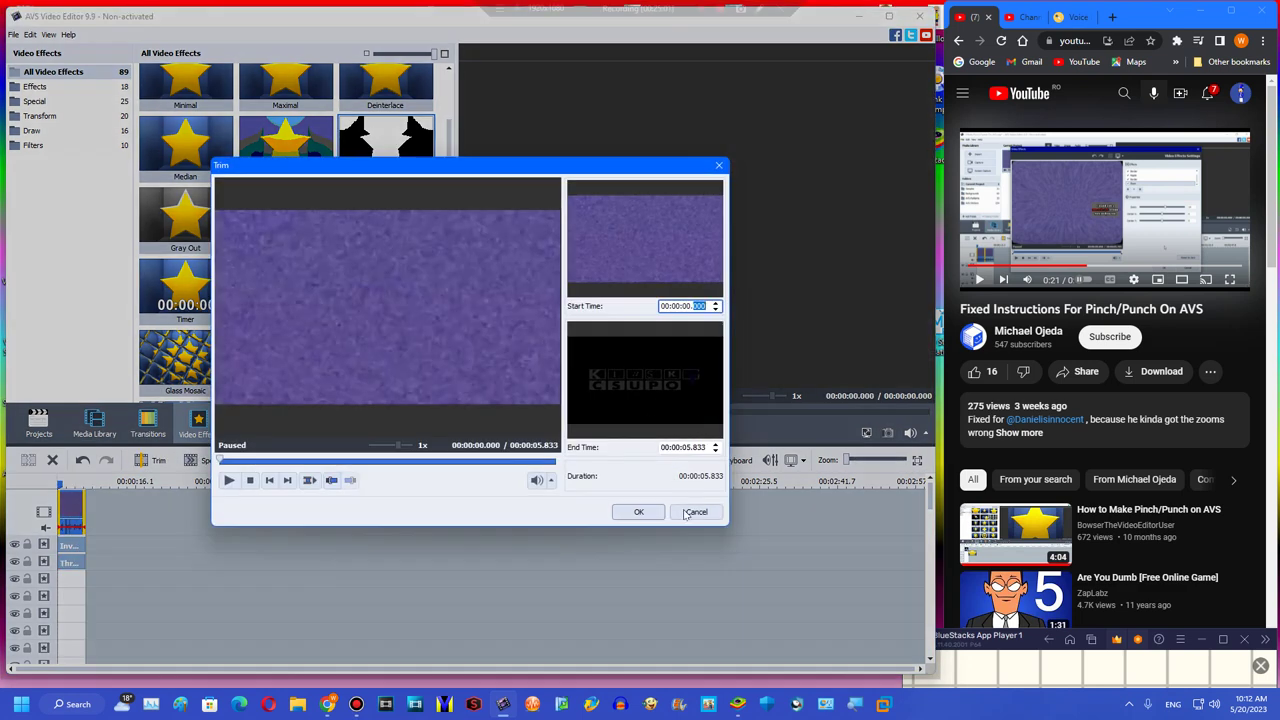
left_click(696, 511)
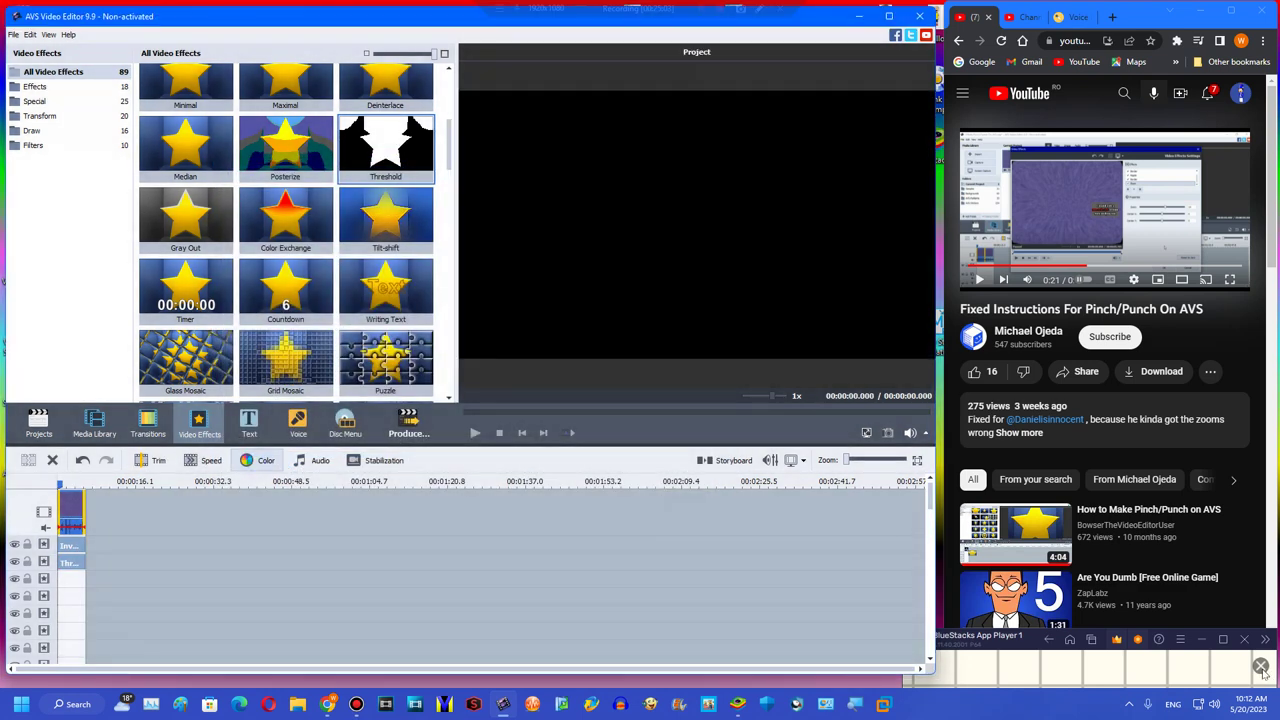
left_click(1261, 666)
left_click_drag(950, 642, 102, 7)
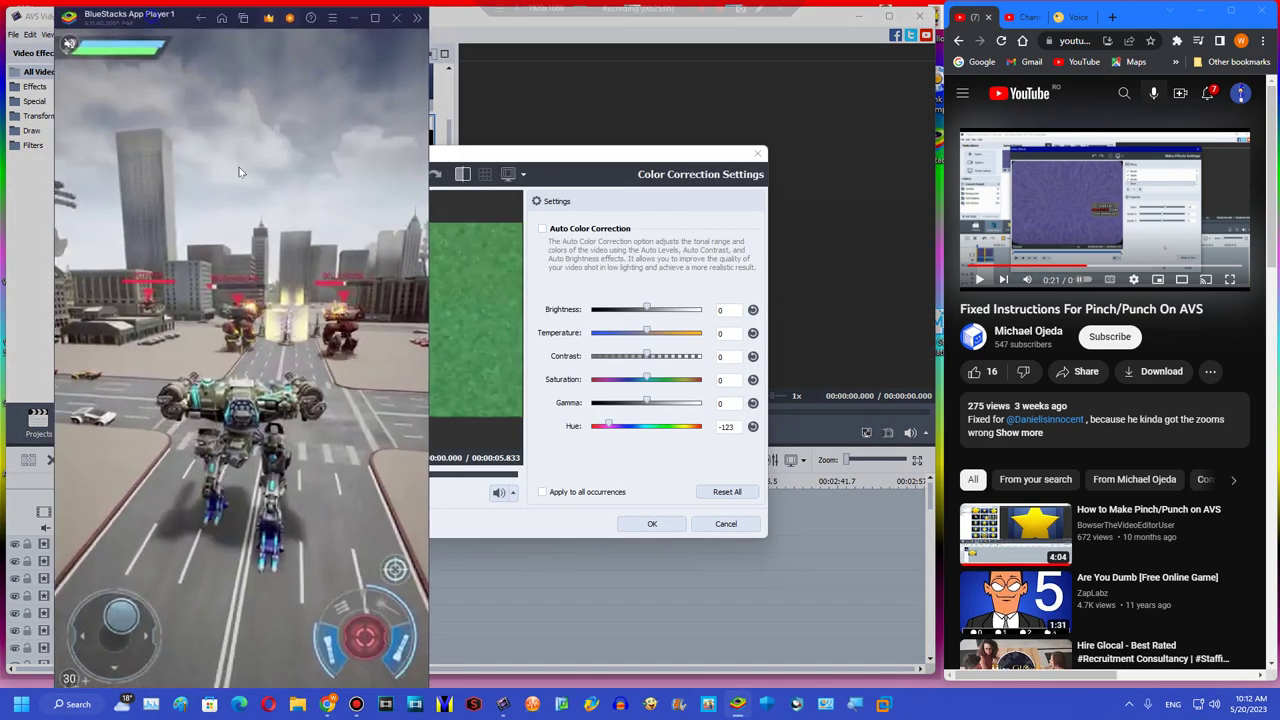
left_click_drag(158, 17, 1018, 656)
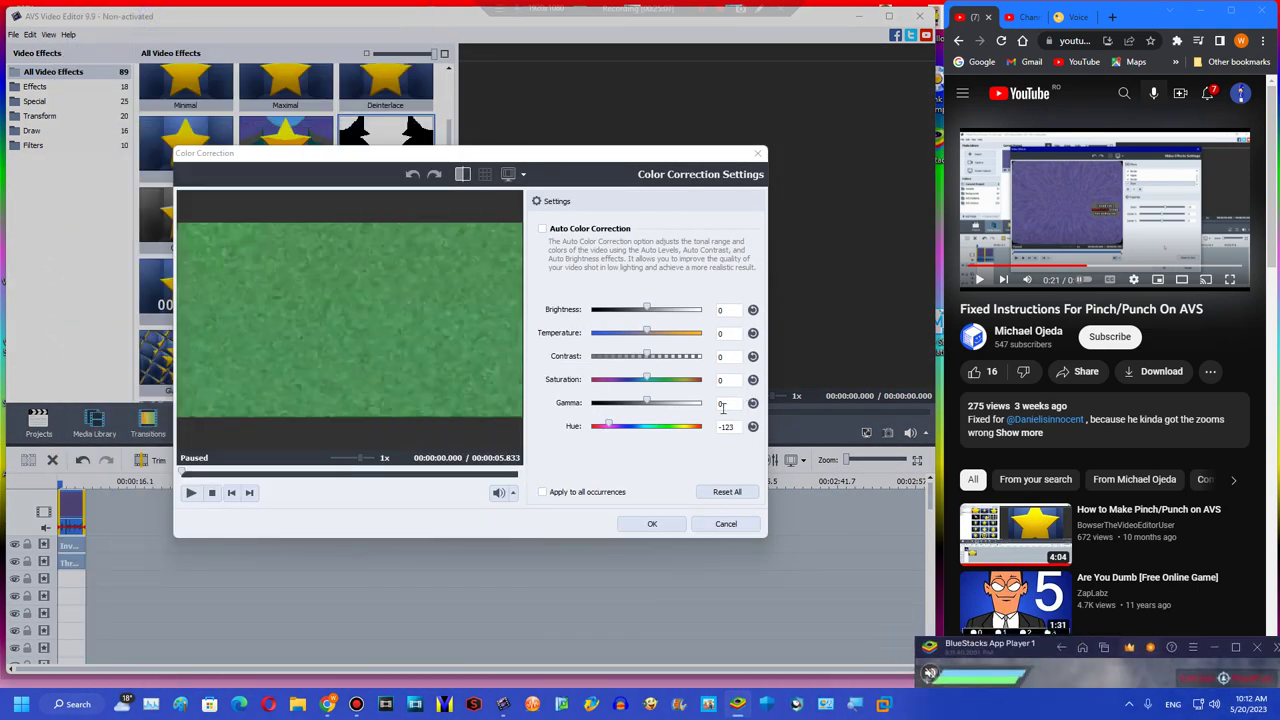
- Set the videoplayback (33) clip's hue to 50 and pitch-shift its audio with a rate of 132
left_click(726, 426)
type("50")
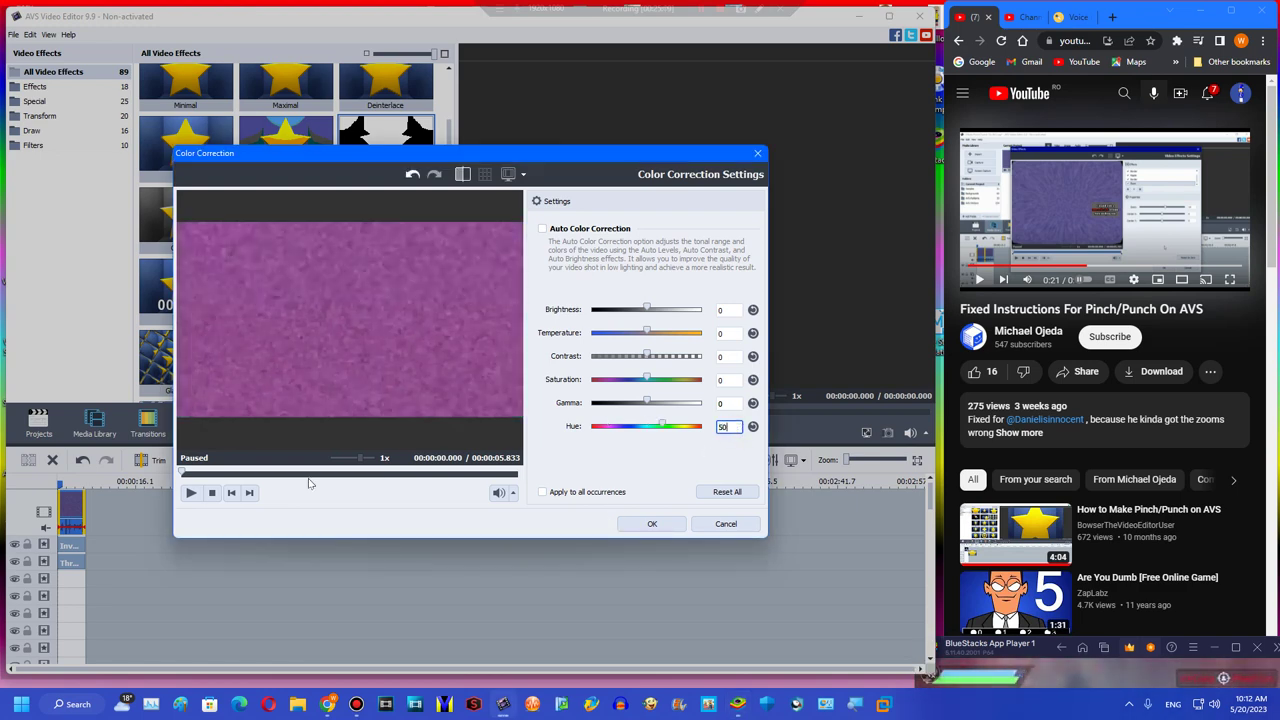
left_click(712, 524)
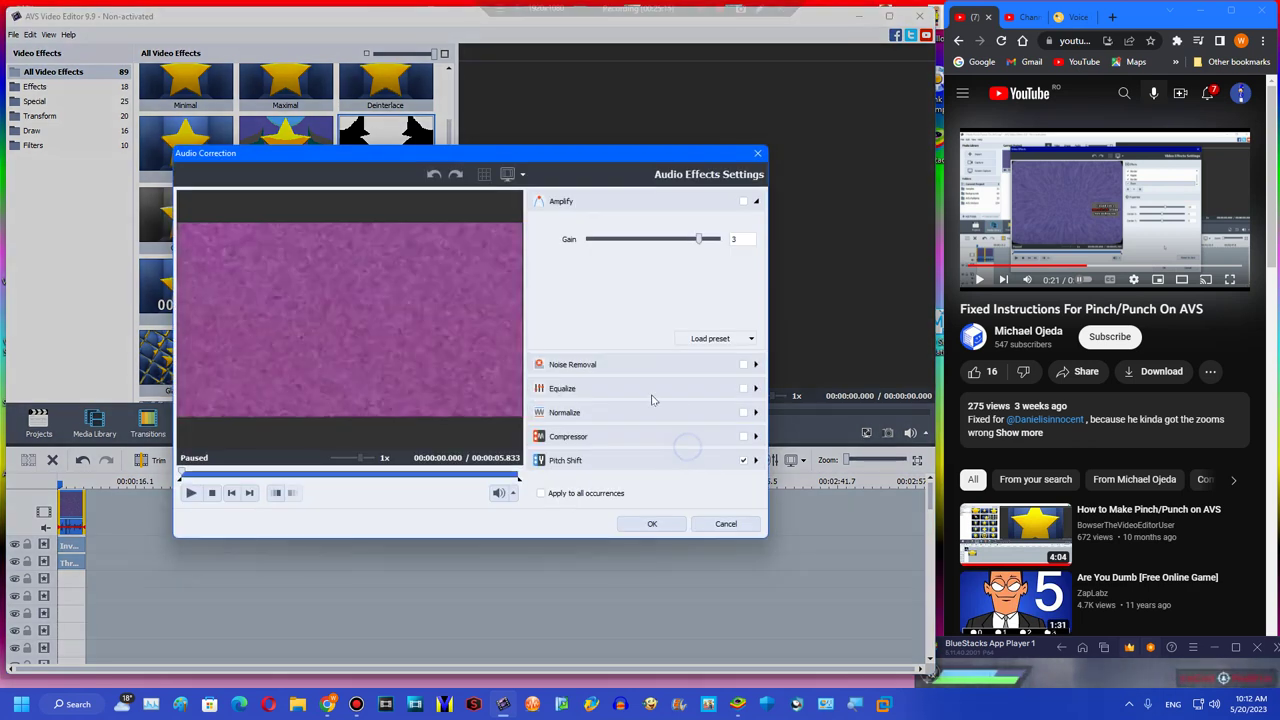
left_click(661, 452)
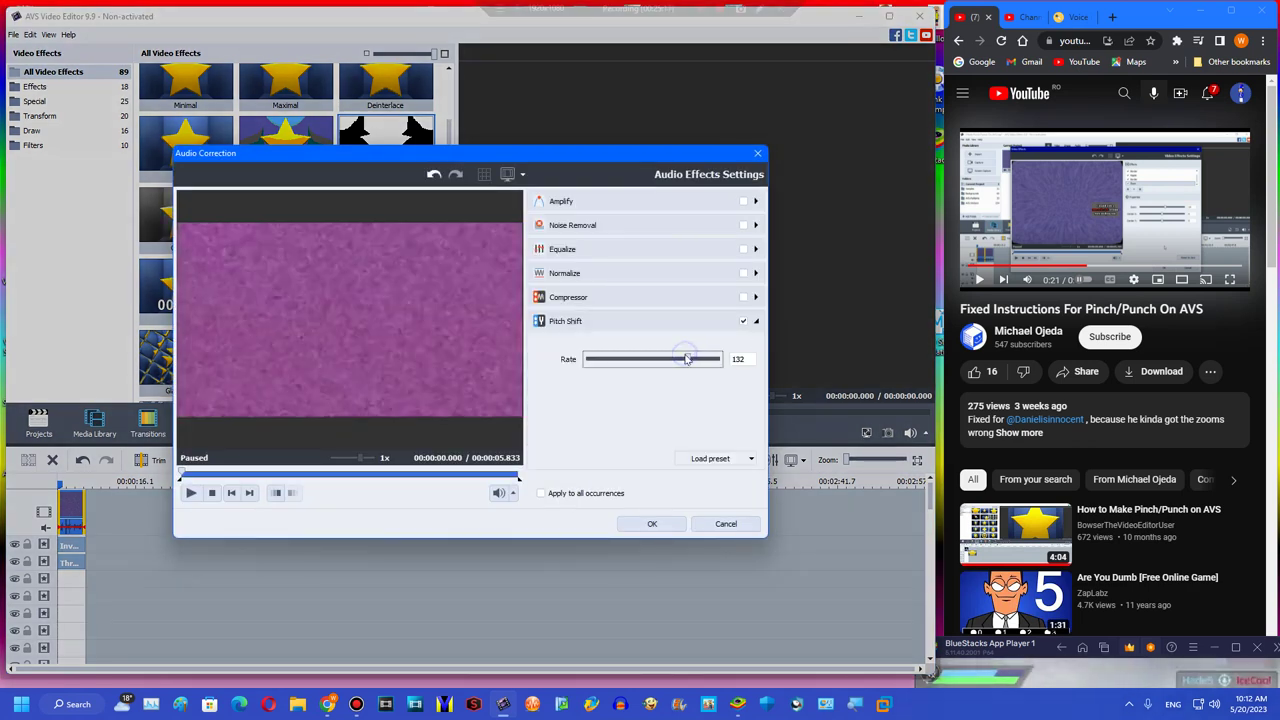
left_click(666, 524)
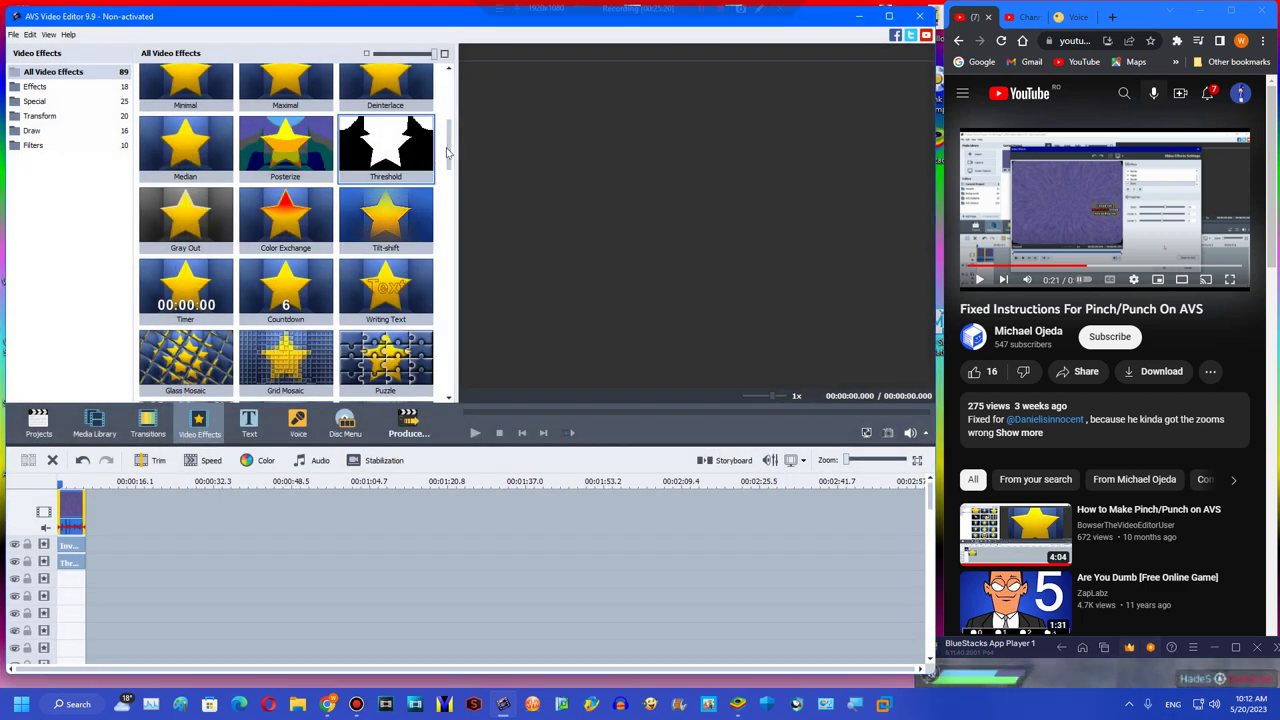
- Add a Ripple effect on the track below Threshold and shorten it to the length of the video clip
scroll(443, 217, "down", 10)
scroll(443, 217, "down", 5)
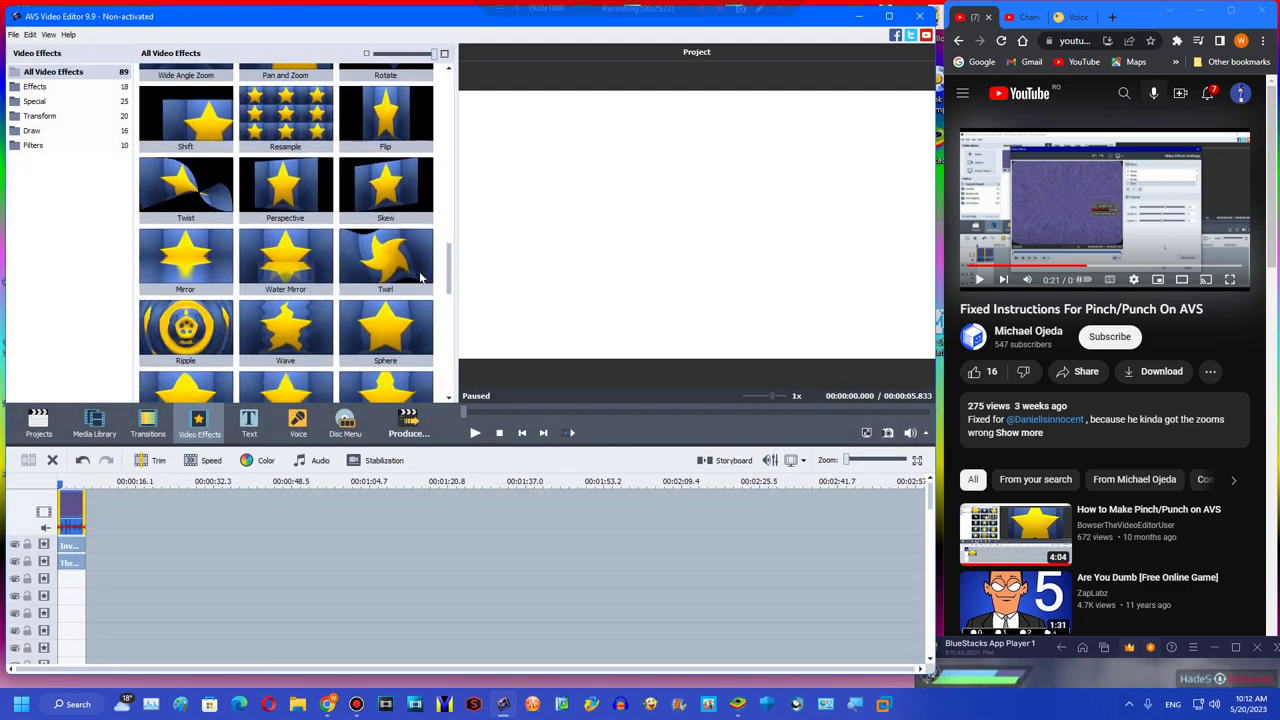
left_click_drag(186, 257, 80, 582)
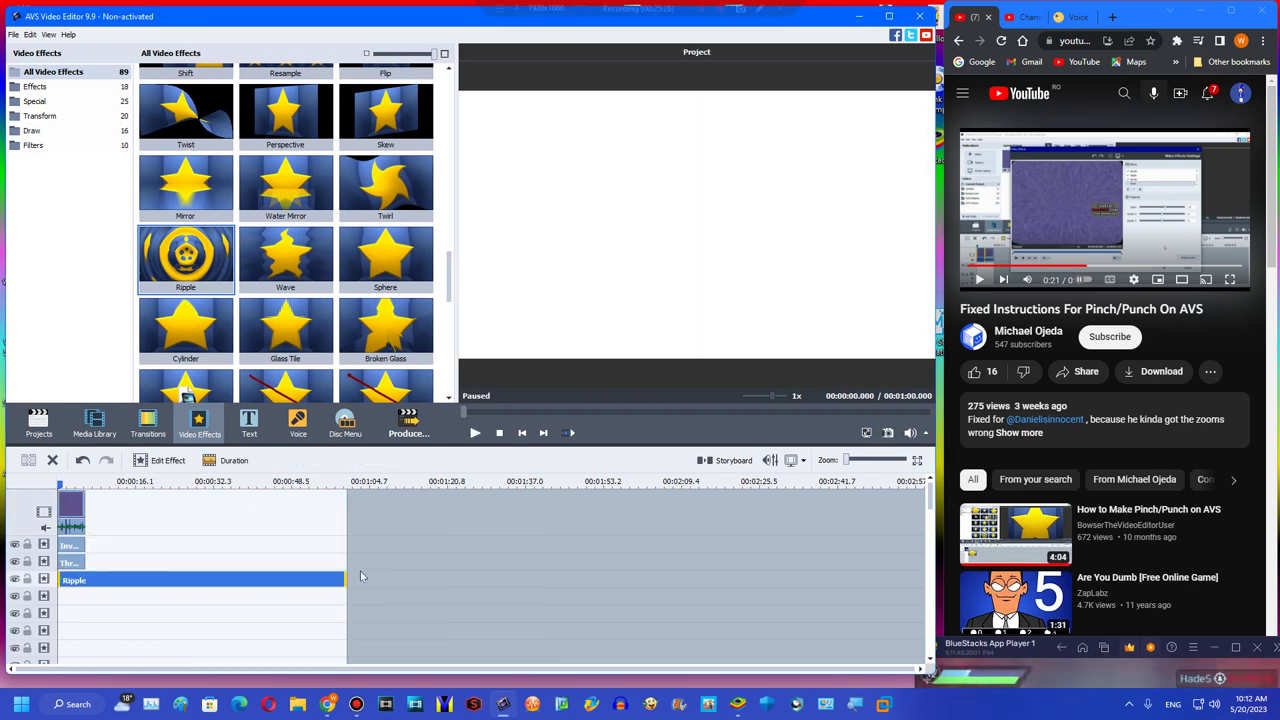
left_click_drag(344, 579, 86, 578)
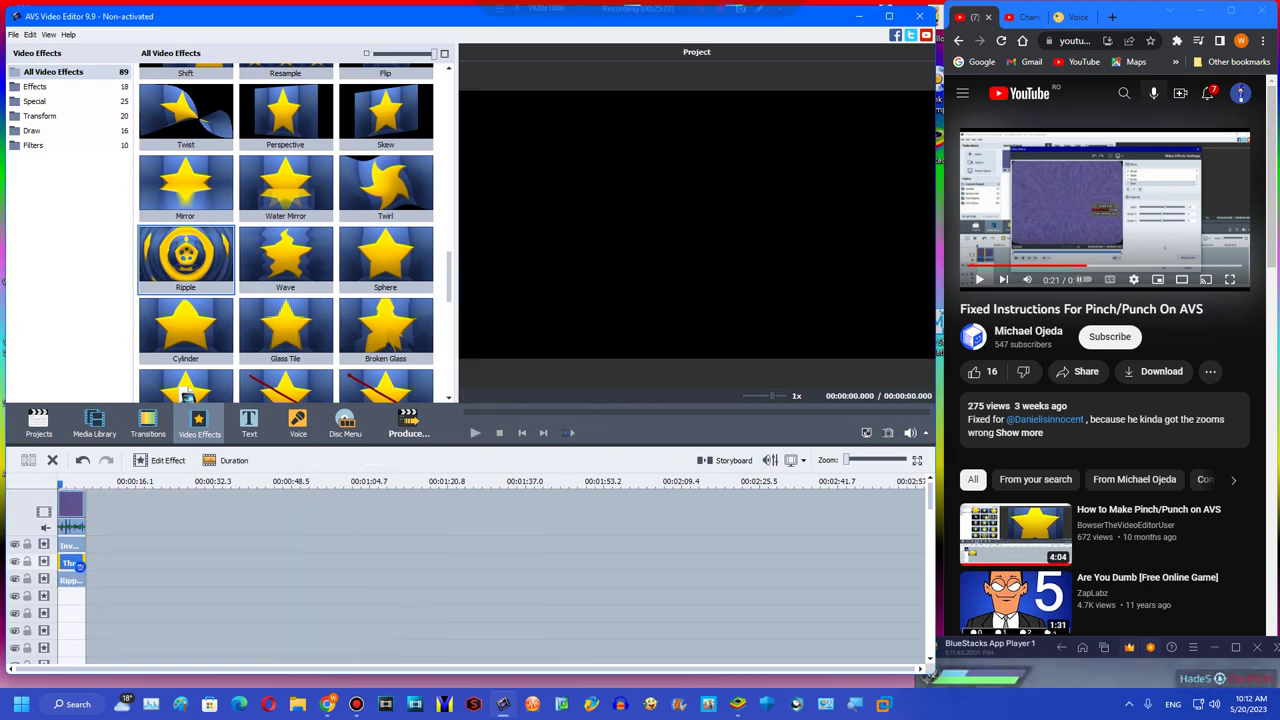
- Turn off Grayscale for the Threshold effect and set its level to 150
double_click(72, 563)
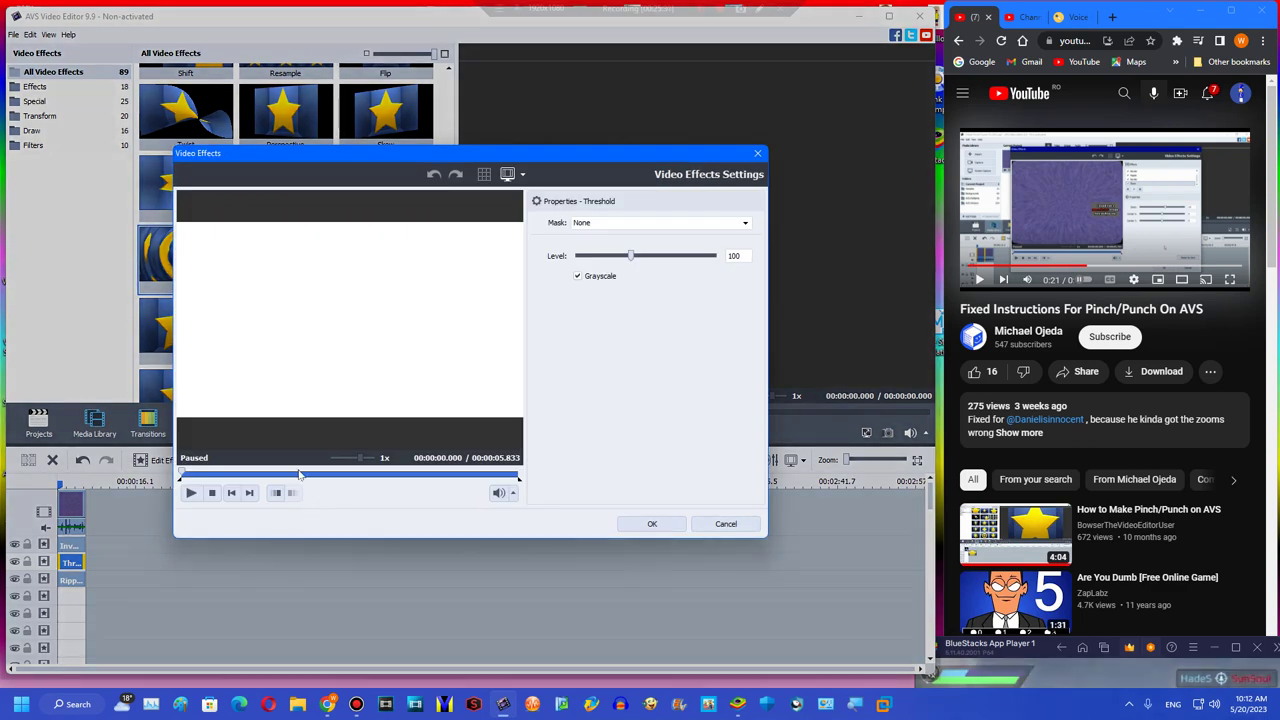
left_click(299, 474)
left_click(600, 276)
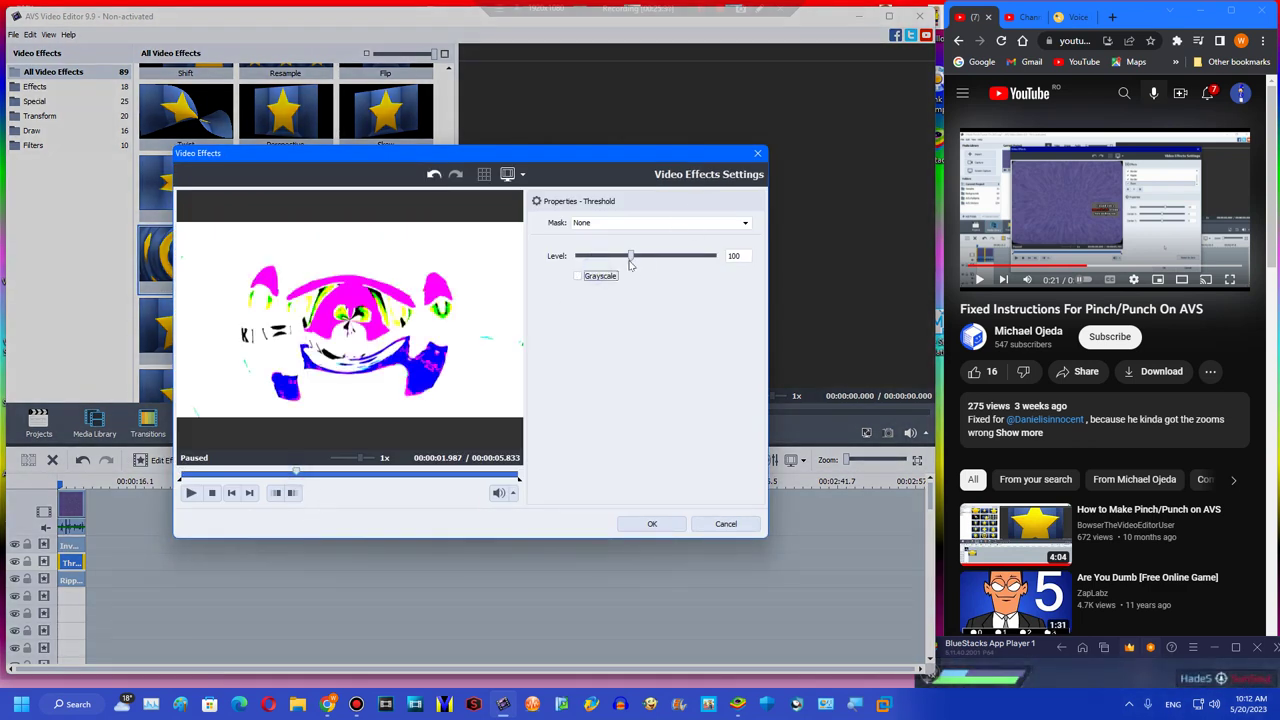
left_click_drag(630, 258, 657, 280)
type("120")
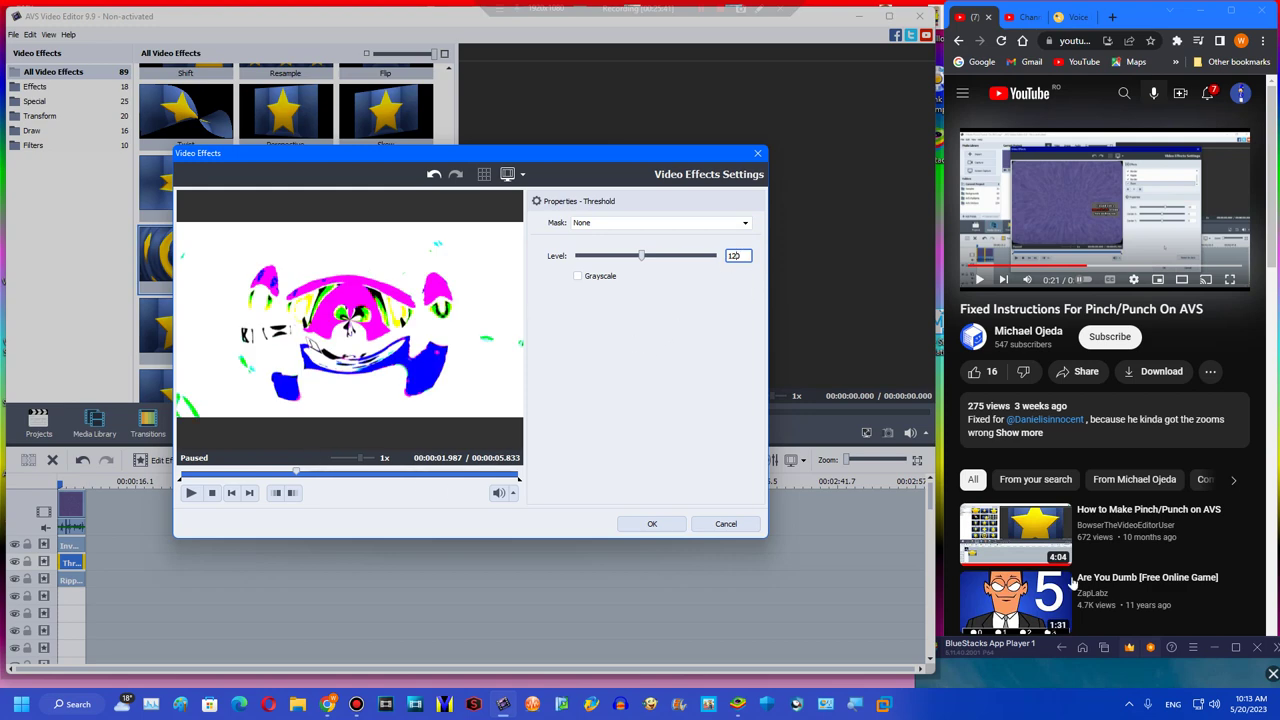
key("BackSpace")
type("5")
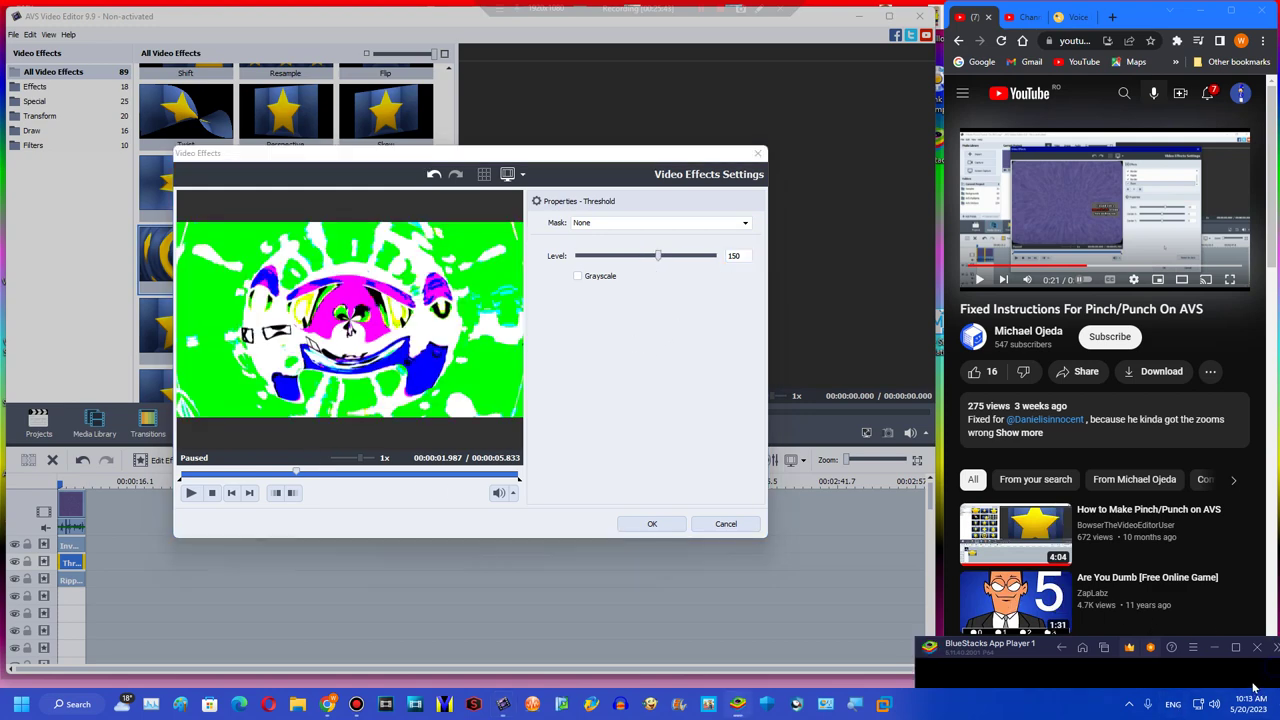
left_click(651, 523)
left_click_drag(1010, 645, 186, 79)
left_click(212, 512)
left_click(208, 632)
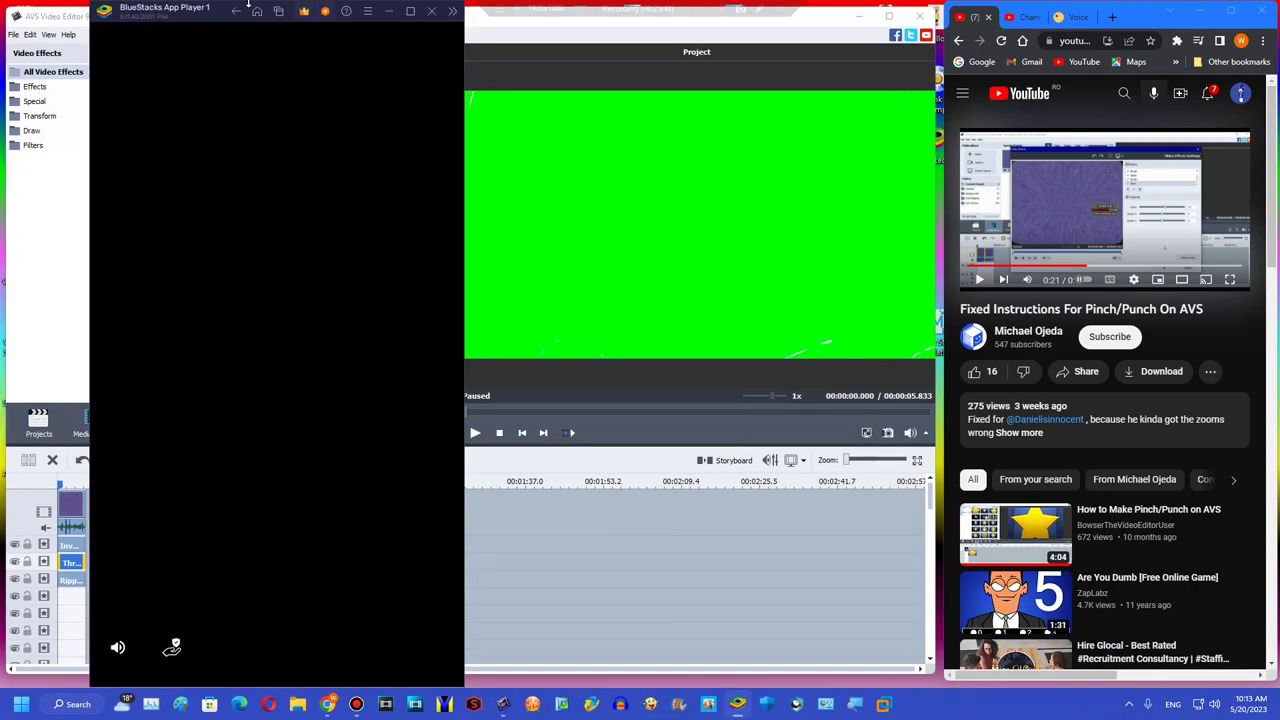
left_click_drag(184, 14, 994, 637)
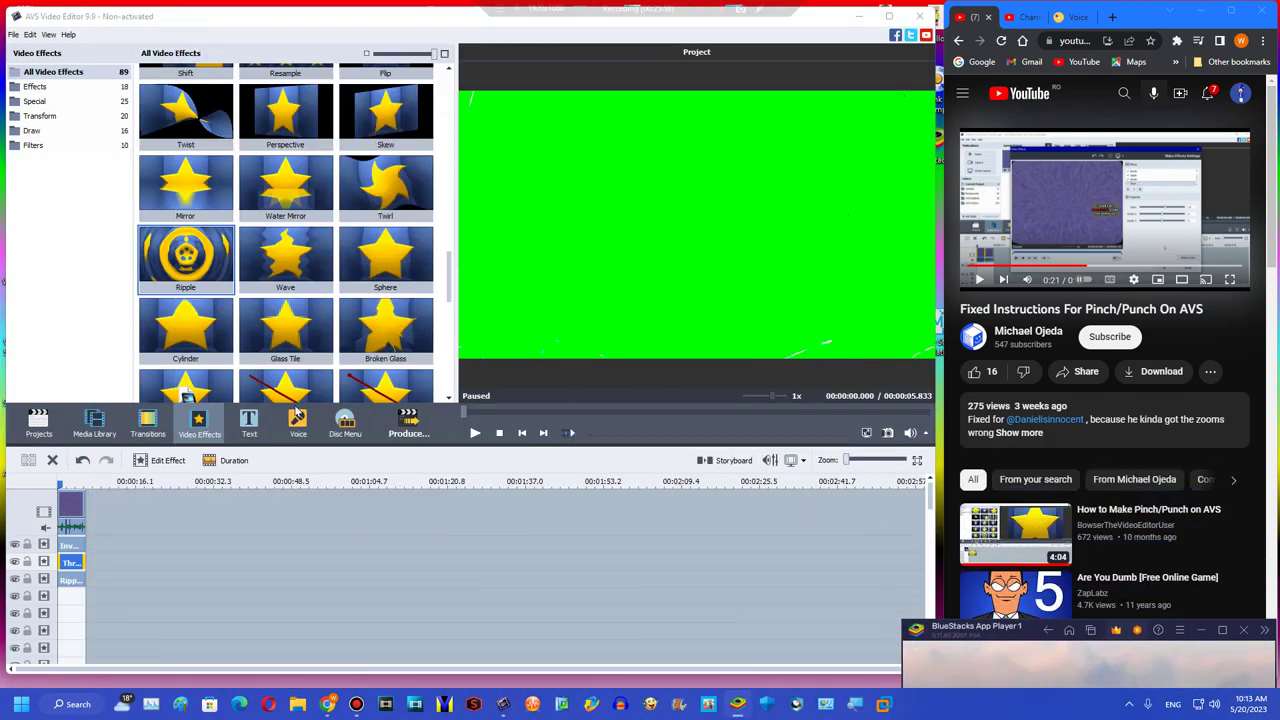
- Produce the project as a WMV video file named Untitled14, then open its output folder and close it
left_click_drag(556, 408, 440, 417)
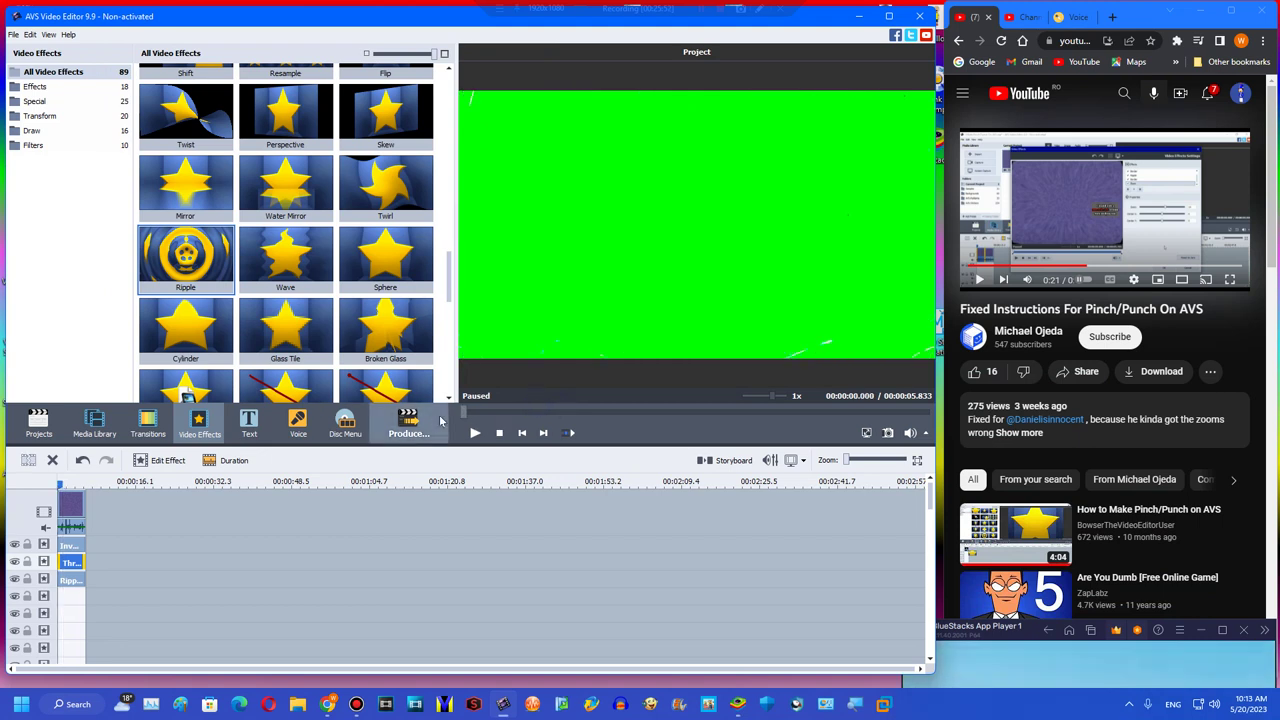
left_click(430, 422)
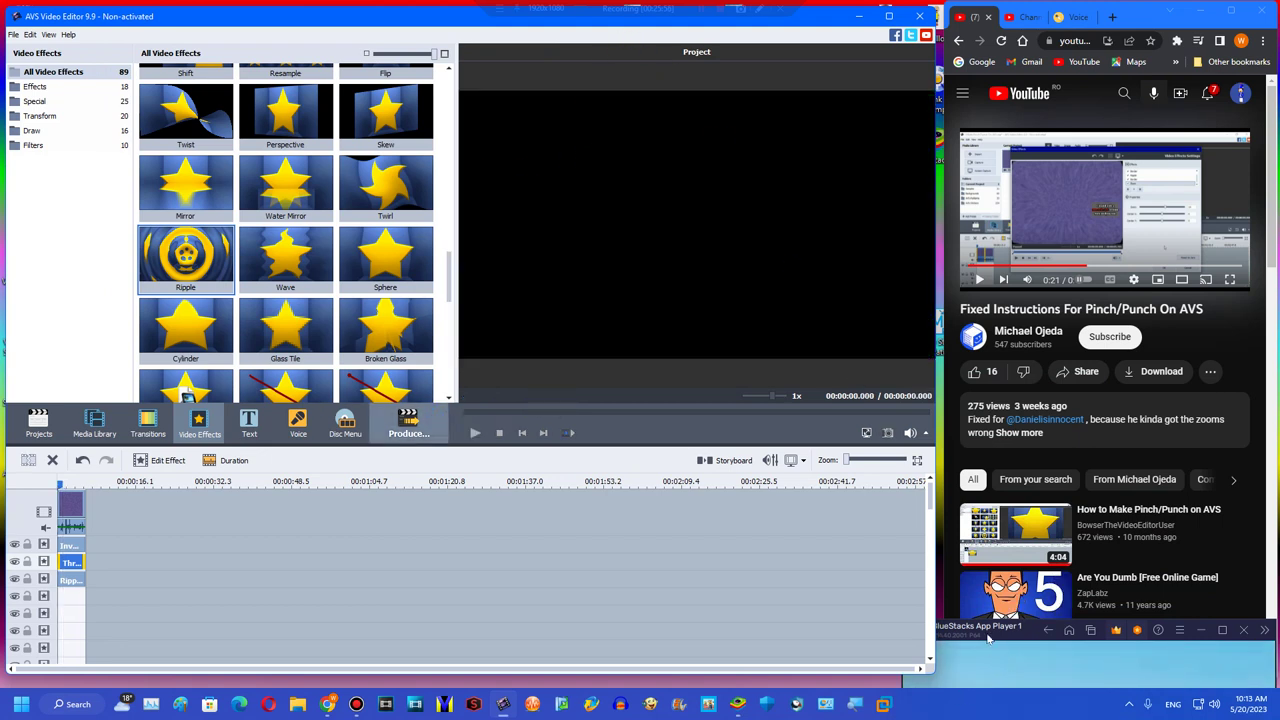
mouse_move(987, 637)
left_mouse_down()
mouse_move(954, 636)
mouse_move(965, 637)
left_mouse_up()
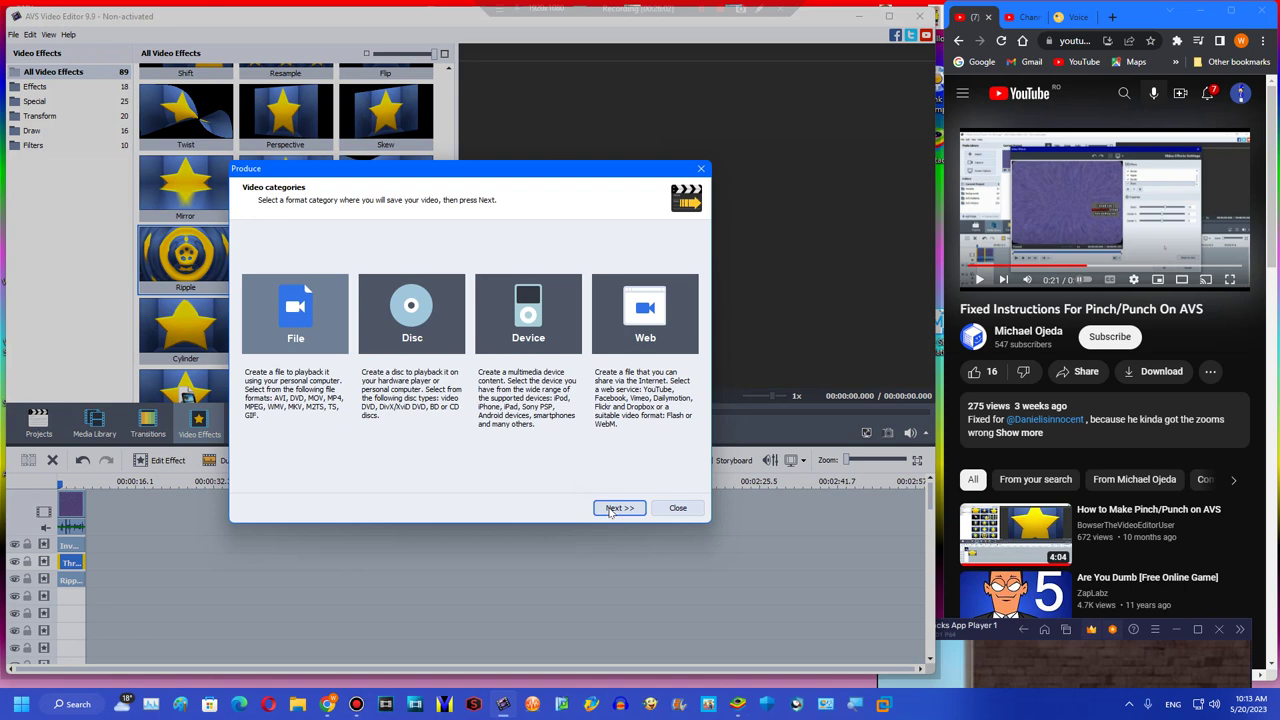
left_click(610, 510)
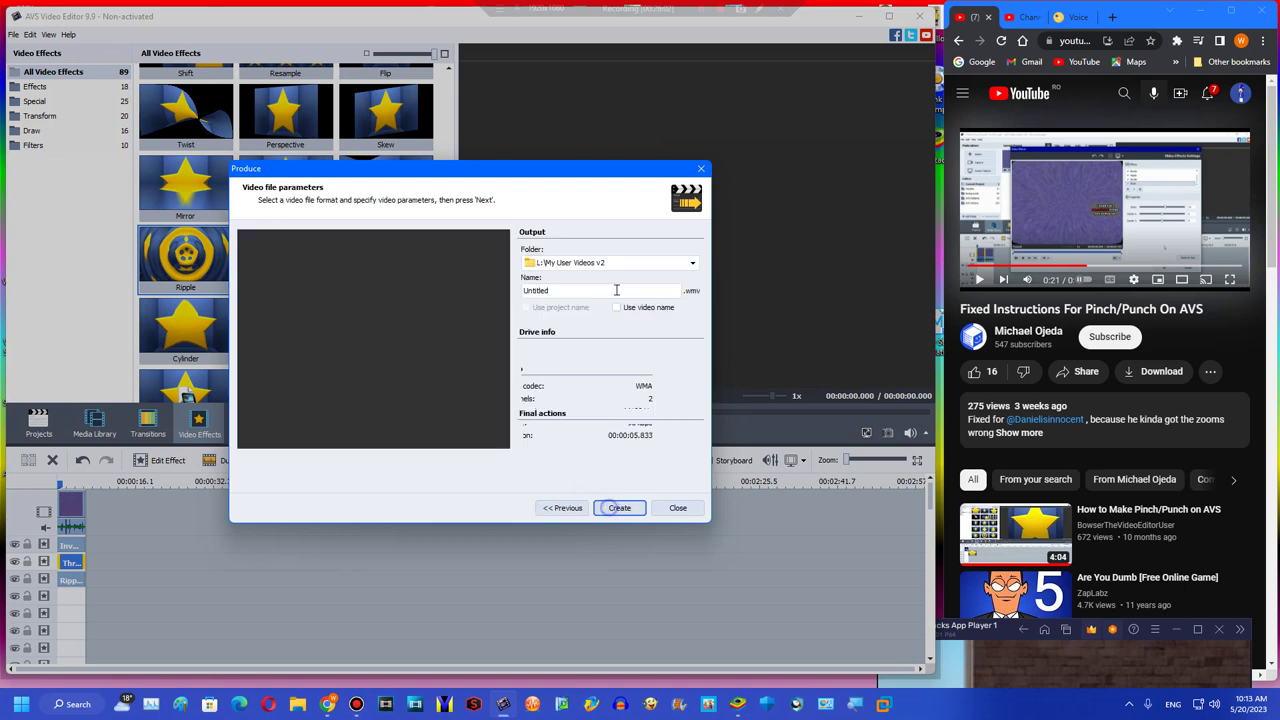
left_click(612, 508)
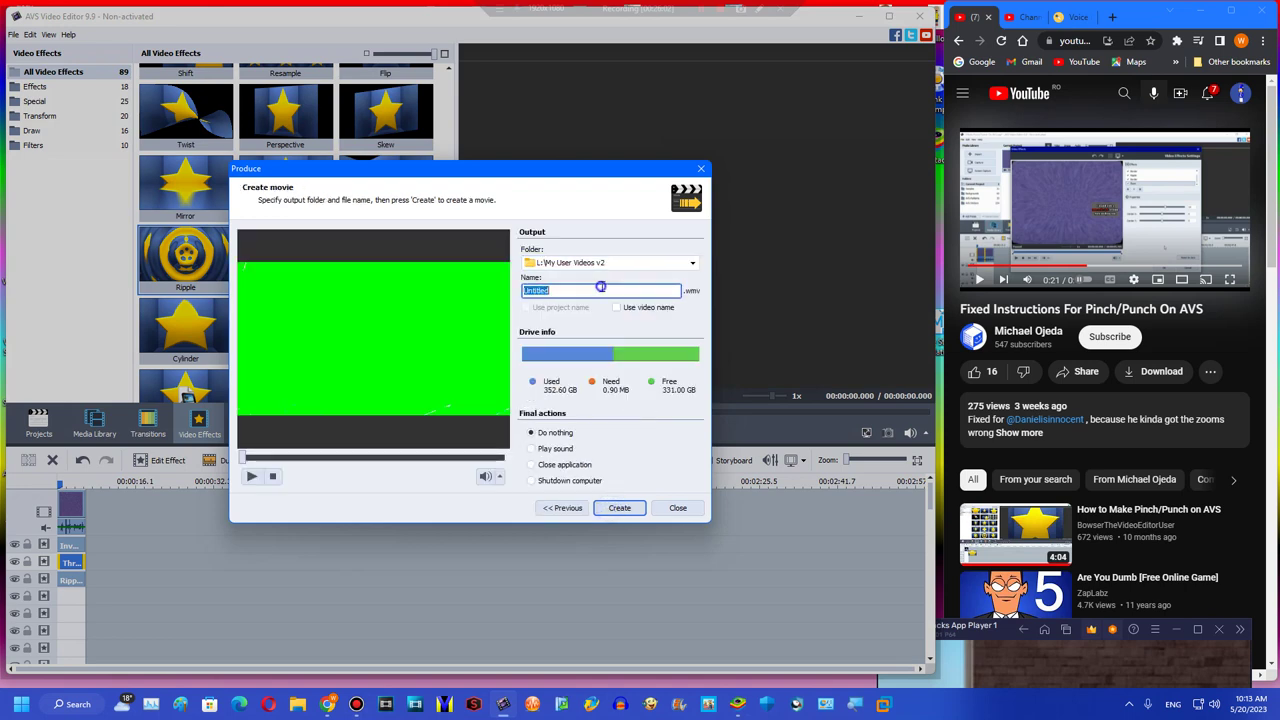
left_click(620, 508)
left_click(409, 417)
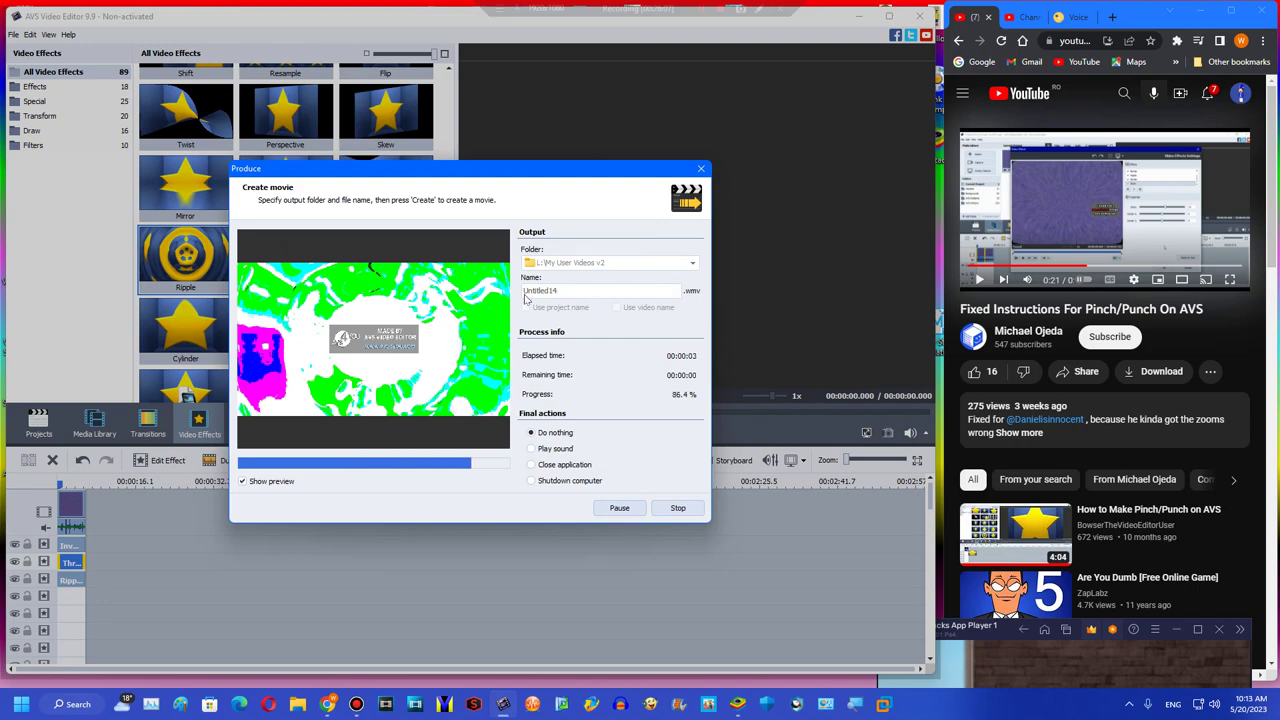
left_click(426, 383)
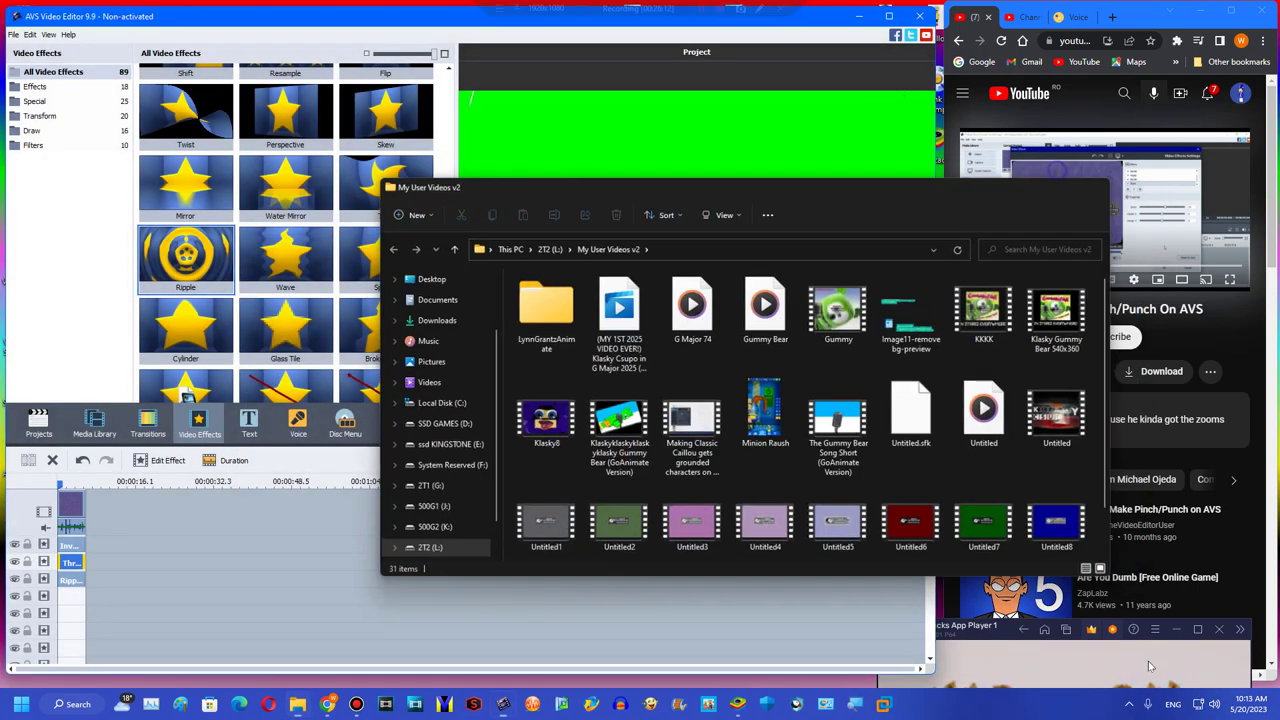
key("ctrl+w")
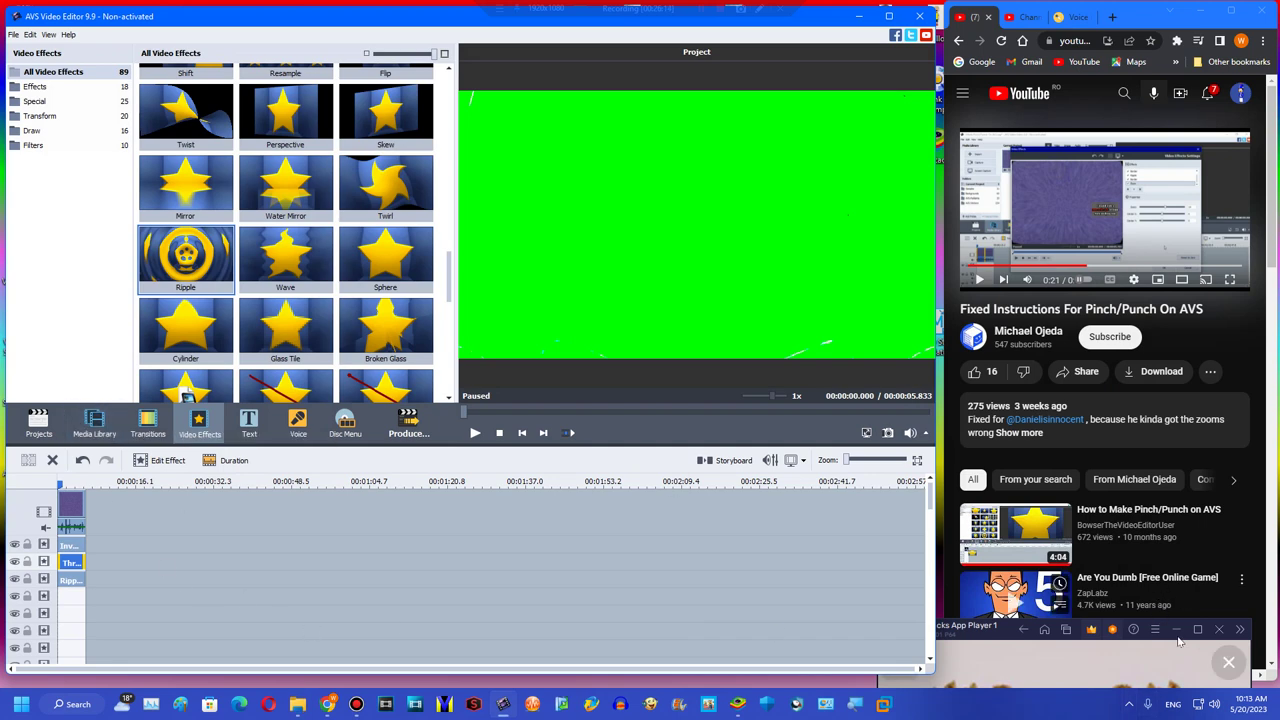
left_click_drag(665, 400, 1002, 652)
left_click(206, 537)
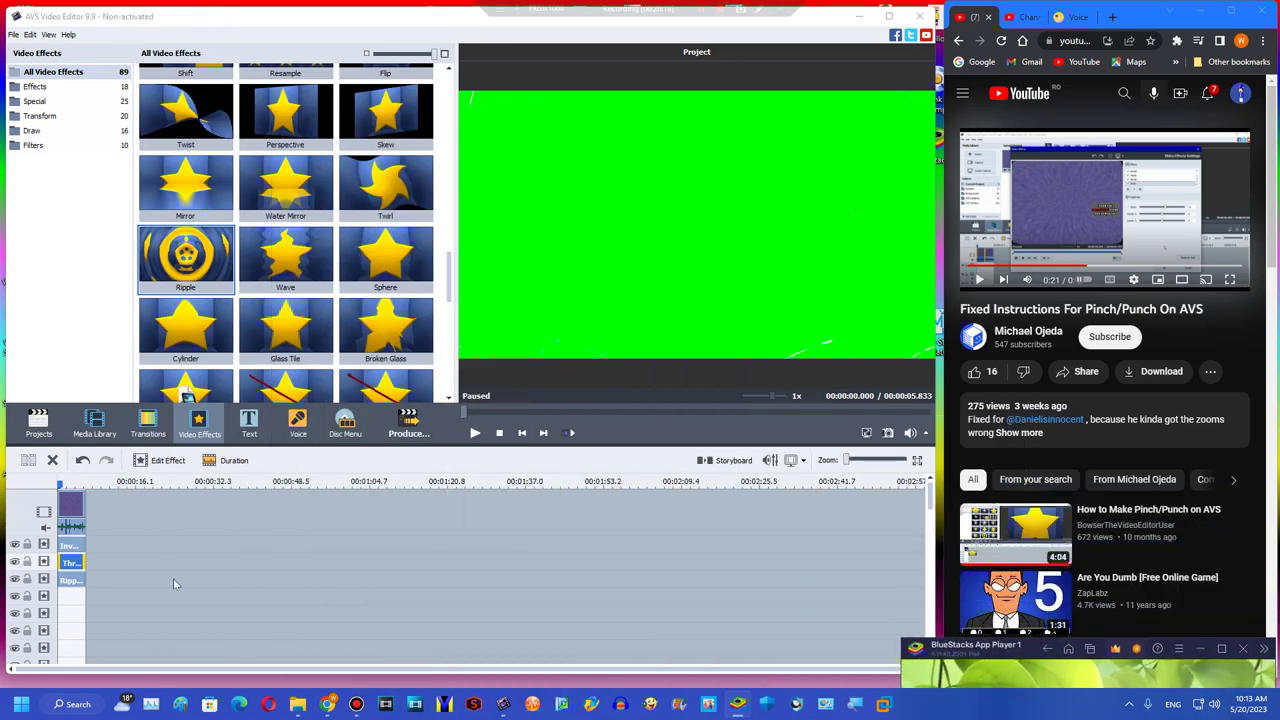
- Bring the Untitled5 video from the My User Videos v2 folder onto the timeline after the videoplayback (33) clip
left_click(69, 486)
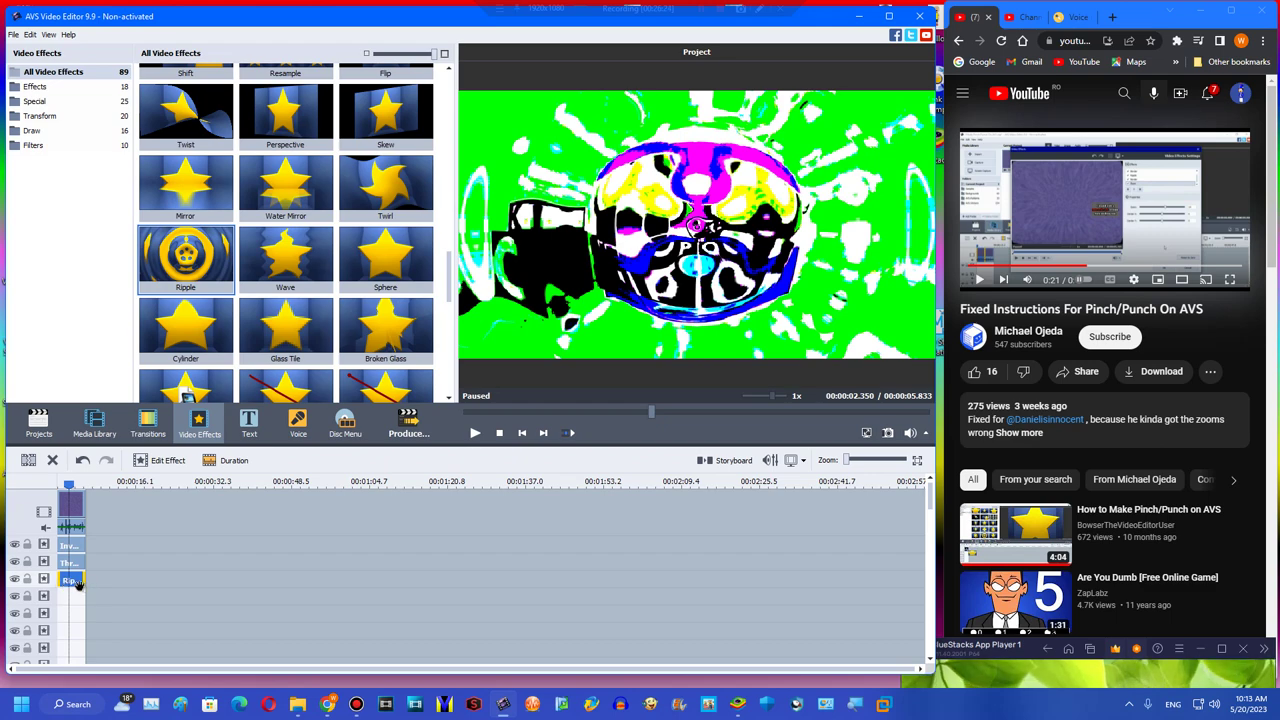
left_click(94, 425)
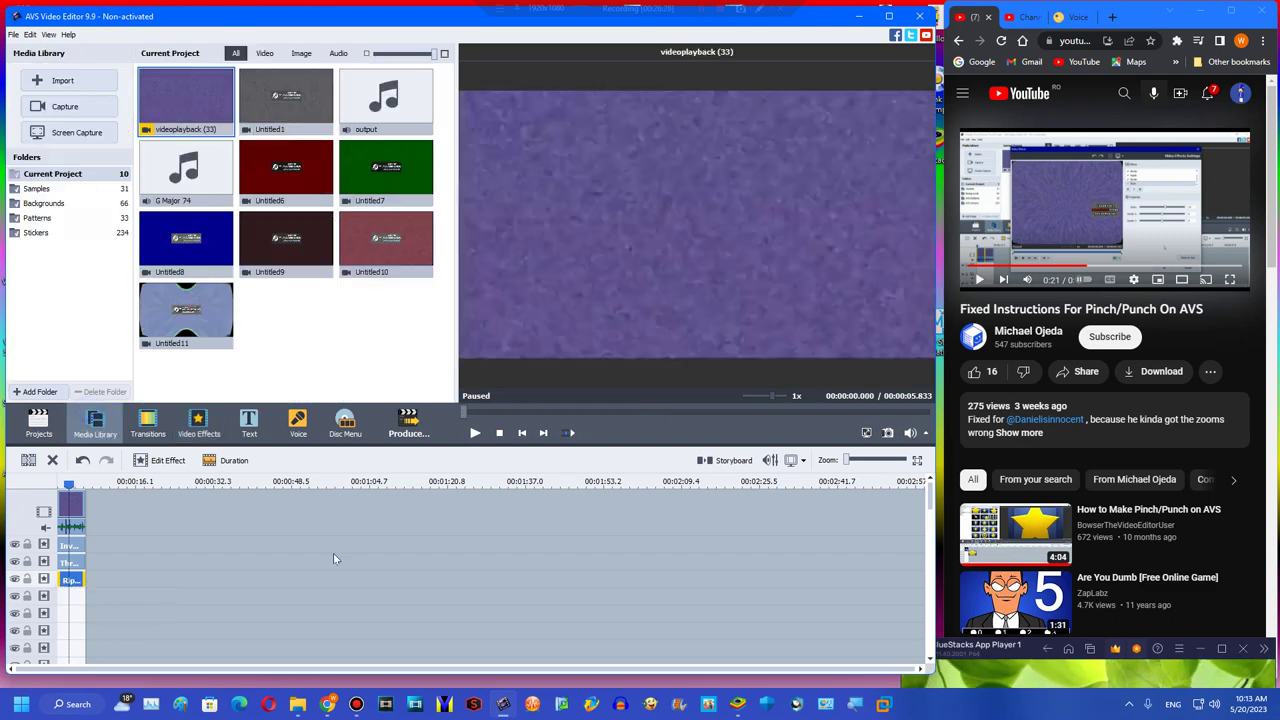
left_click(298, 704)
scroll(815, 420, "down", 1)
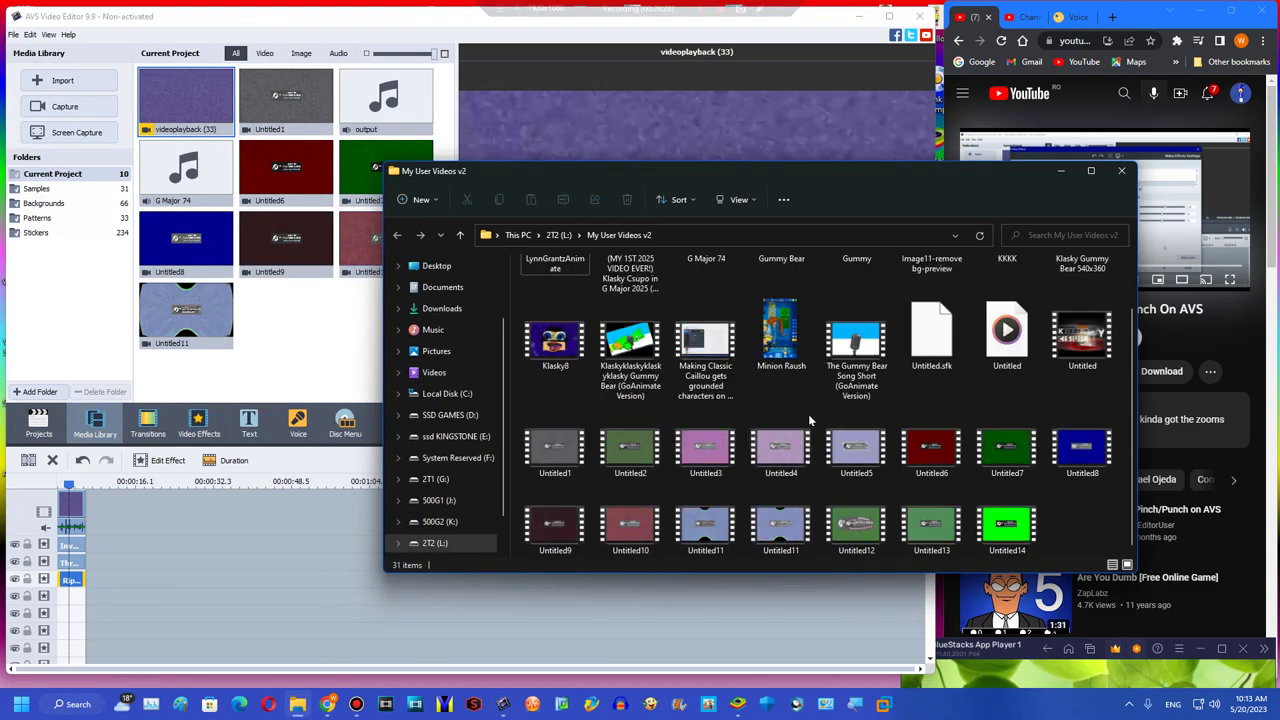
left_click_drag(855, 456, 229, 497)
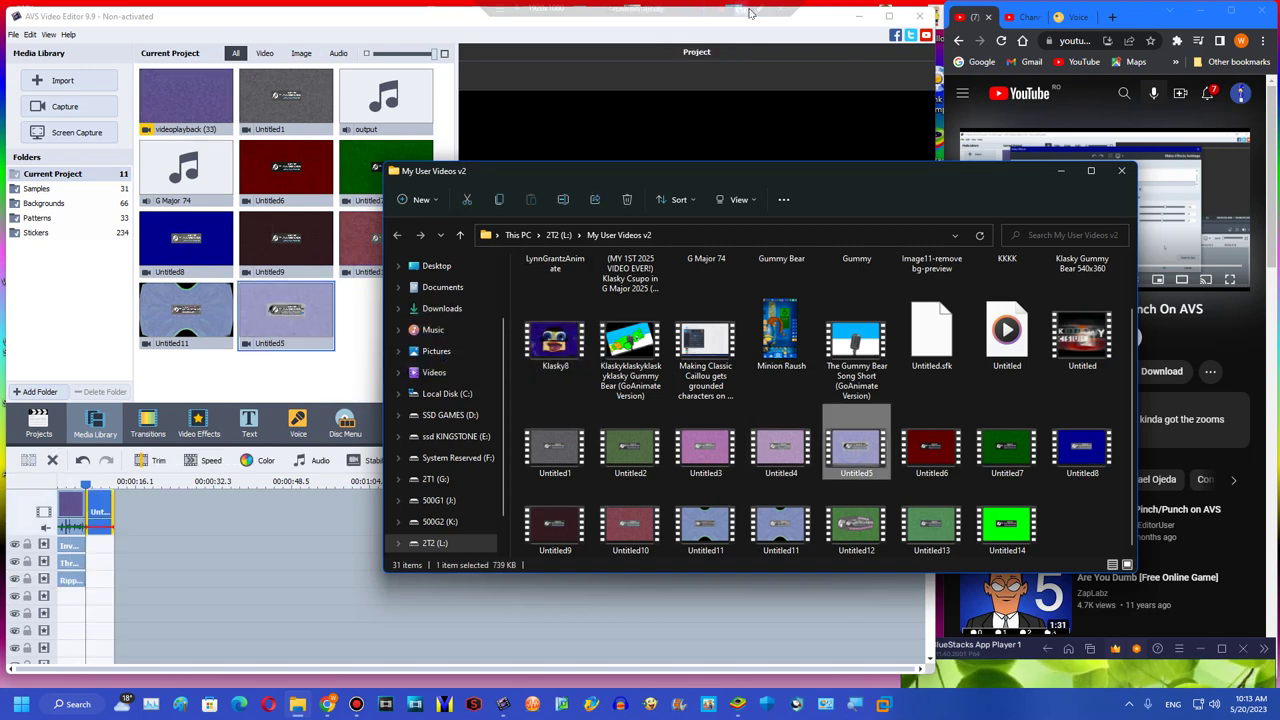
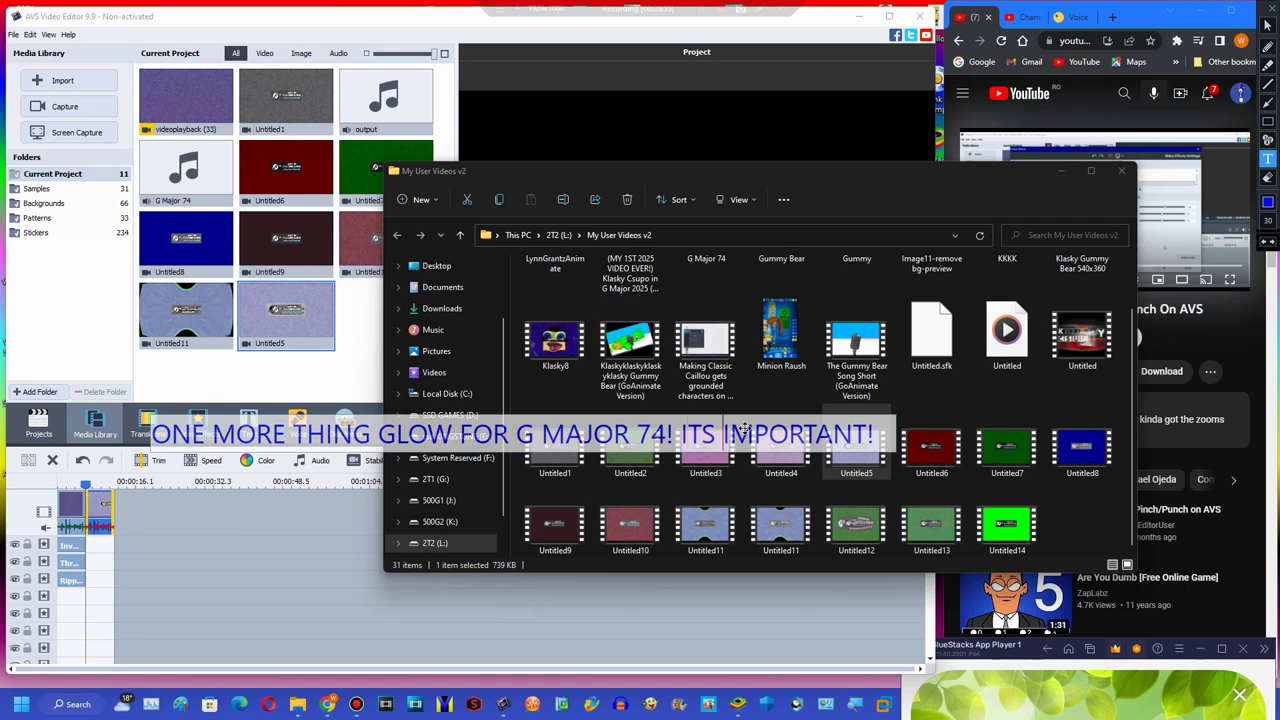
type("VERY")
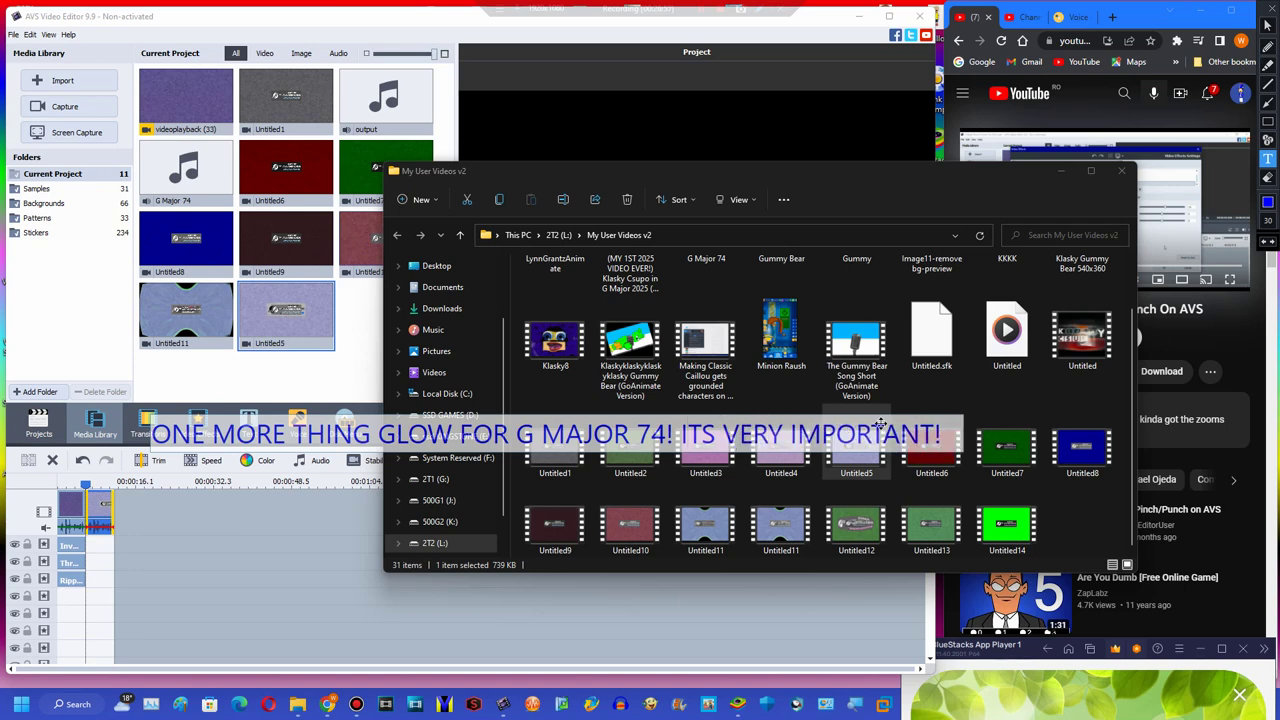
left_click(1268, 16)
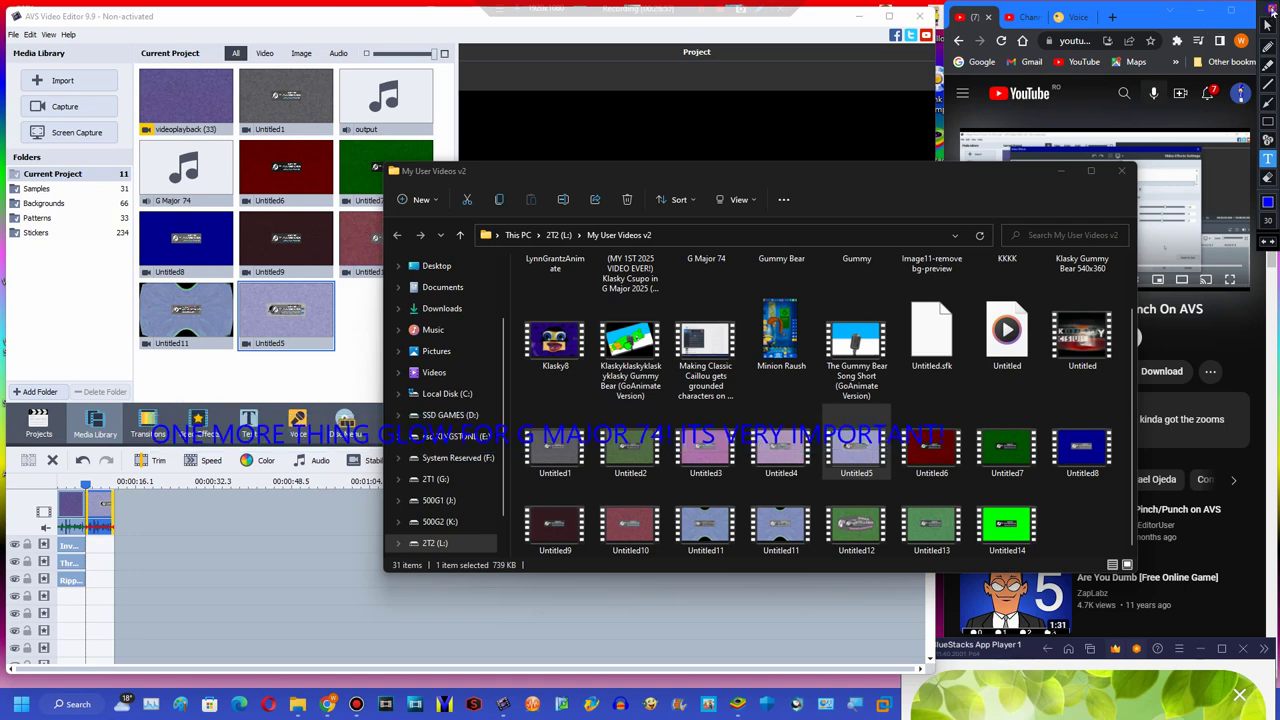
left_click_drag(1012, 647, 181, 8)
left_click(193, 528)
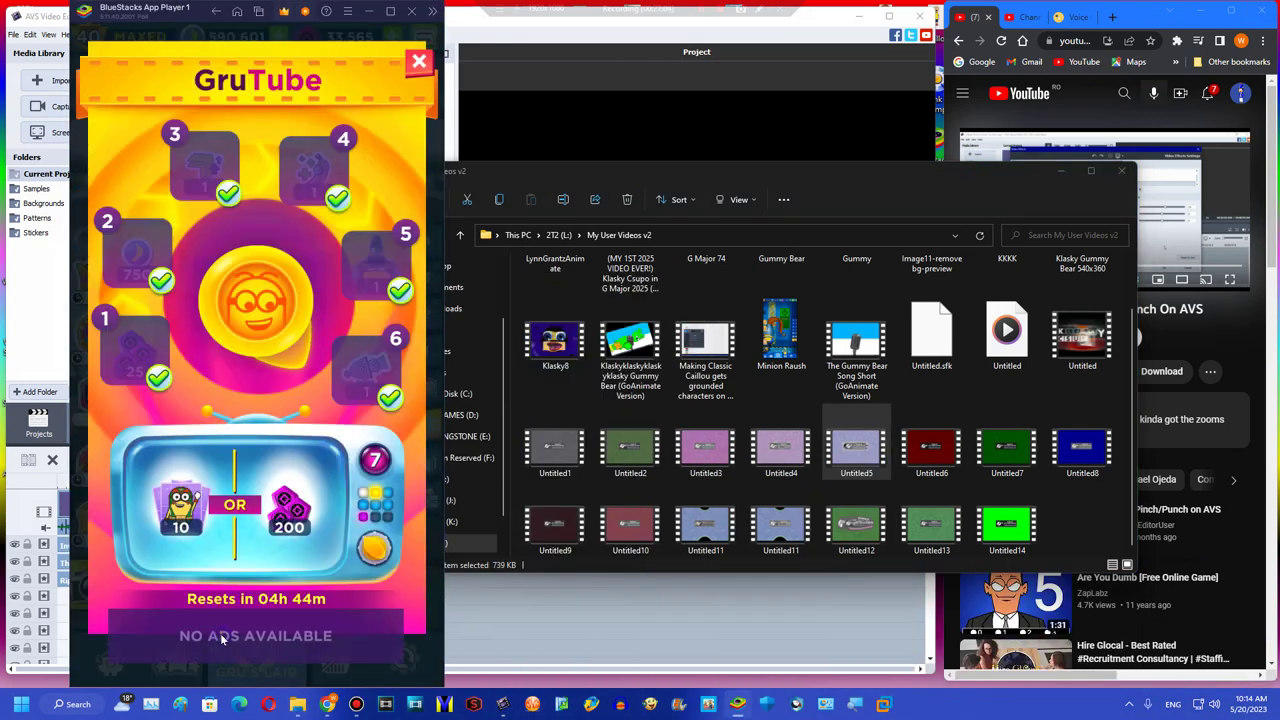
left_click(221, 632)
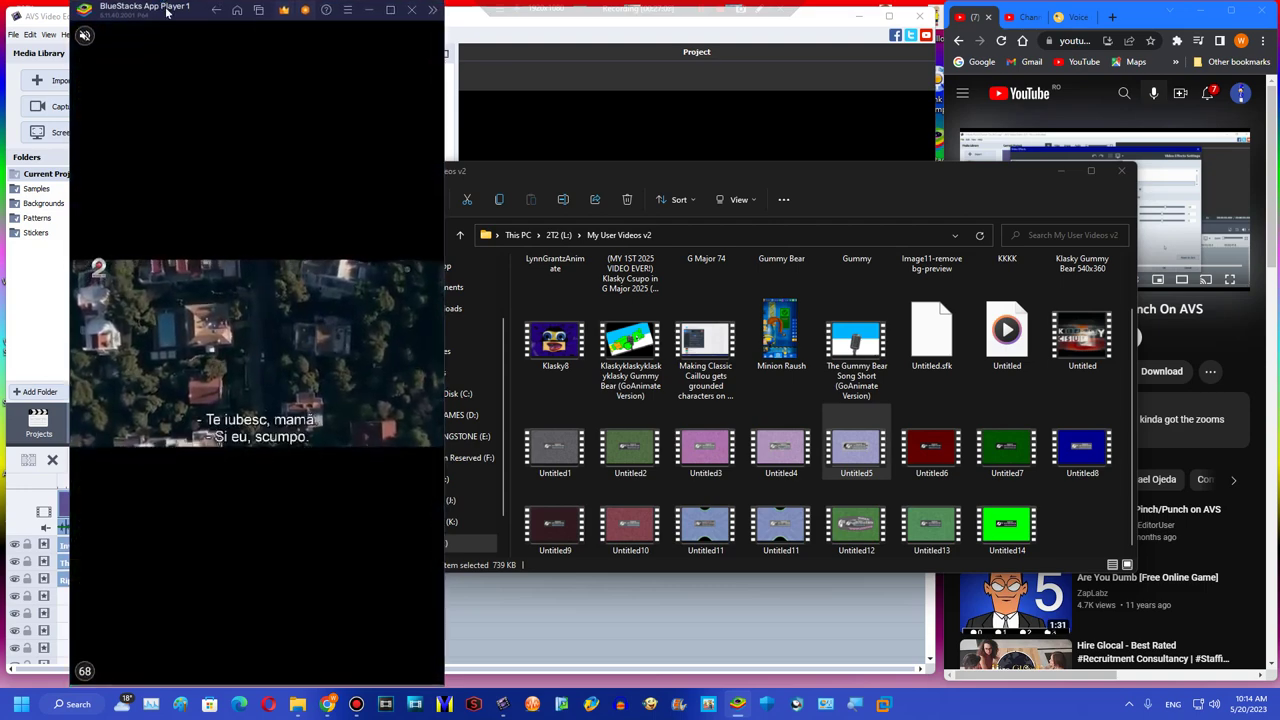
left_click_drag(163, 7, 1004, 633)
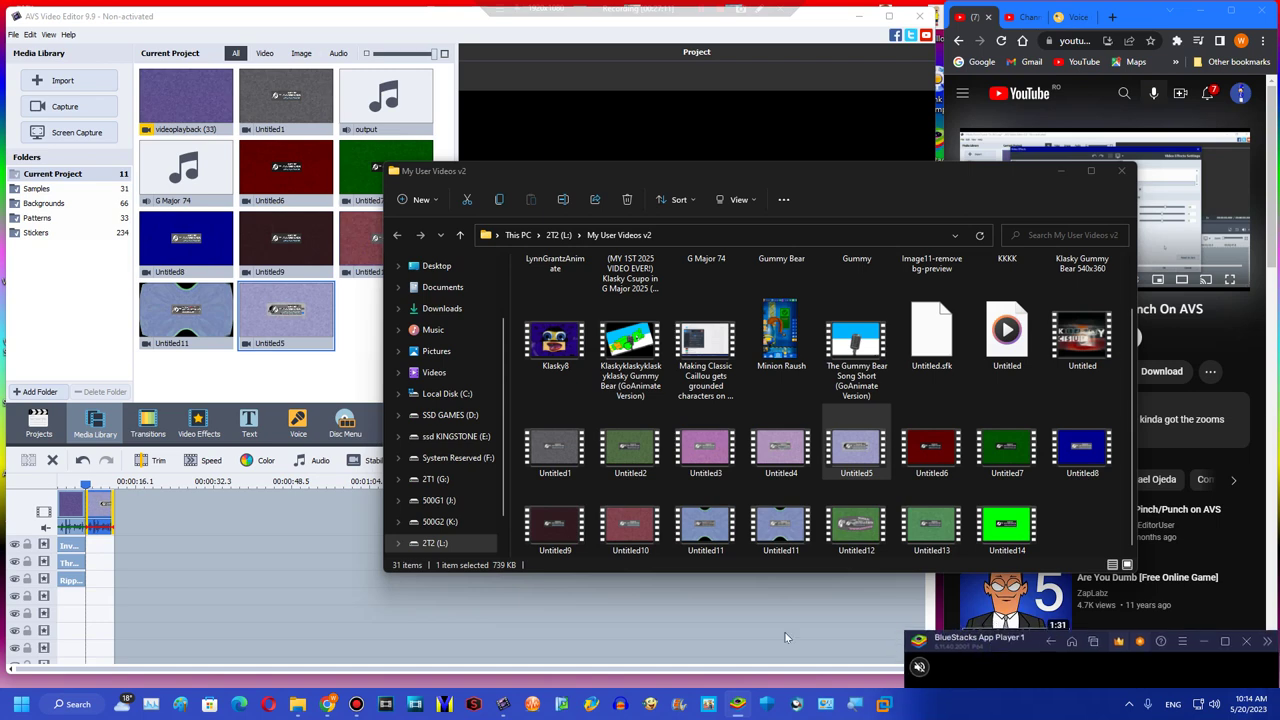
- Add an Invert effect under the Untitled5 clip, shorten it to the clip's length, and preview a frame within the clip
left_click(92, 514)
left_click(199, 425)
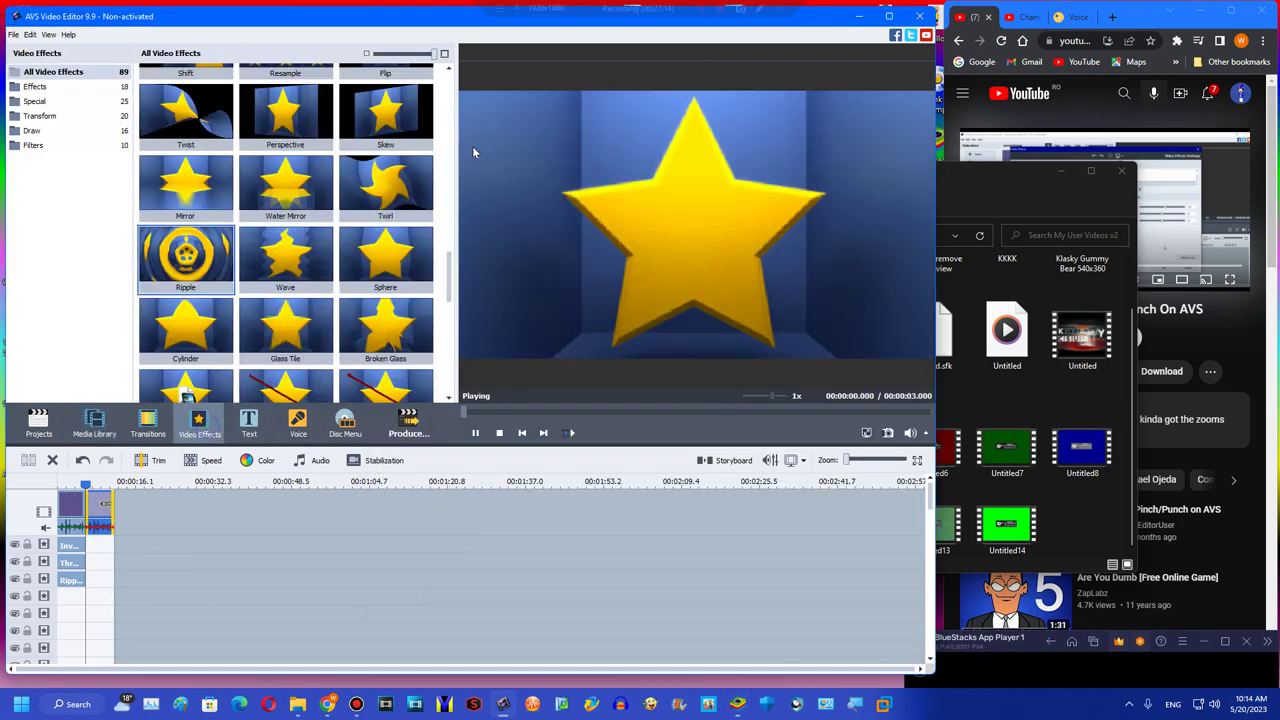
left_click_drag(452, 272, 449, 70)
left_click_drag(285, 100, 110, 548)
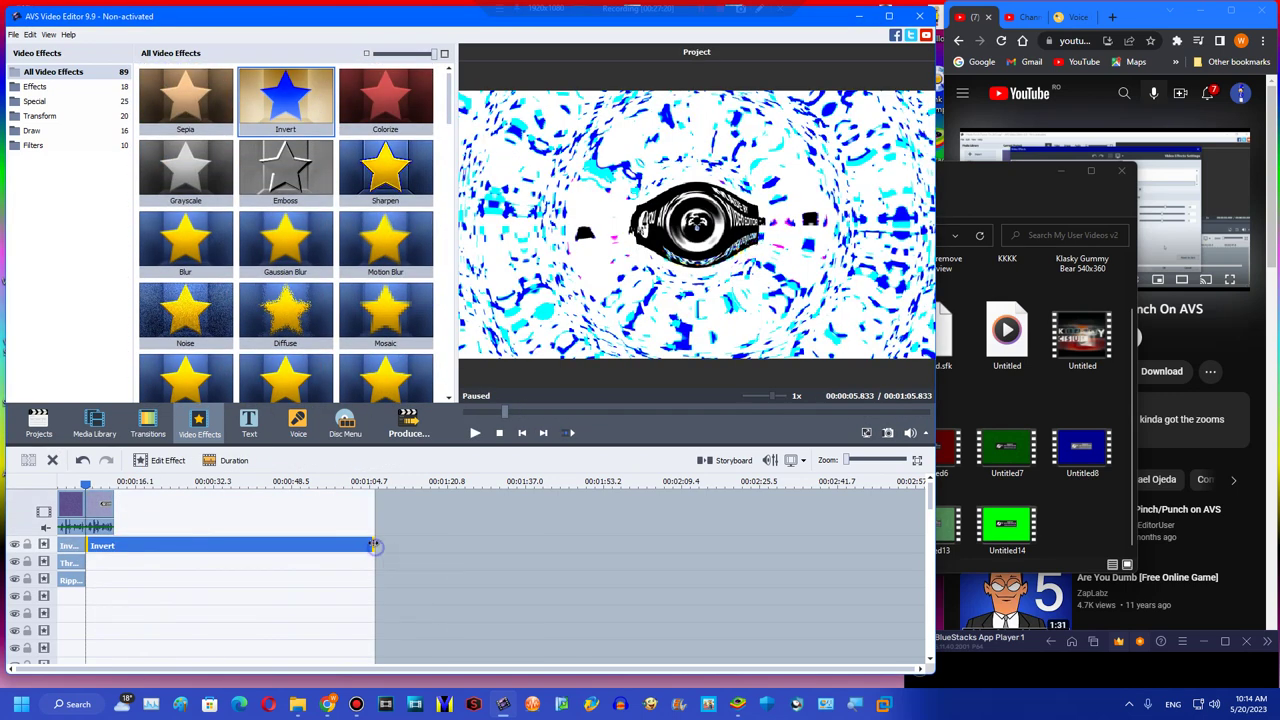
left_click_drag(373, 545, 113, 527)
left_click(96, 487)
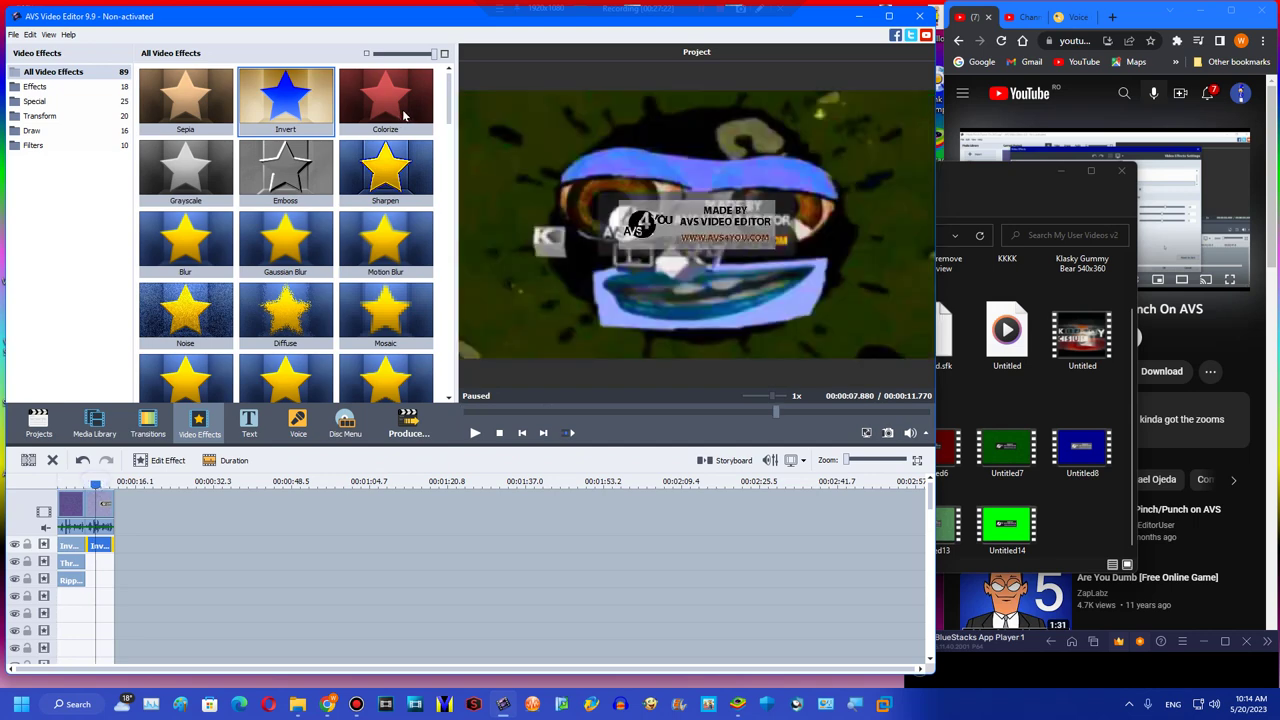
- Add a Glow effect under the Untitled5 clip, shorten it to the clip's length, and set its level to 25
left_click_drag(449, 116, 416, 233)
left_click_drag(385, 165, 167, 560)
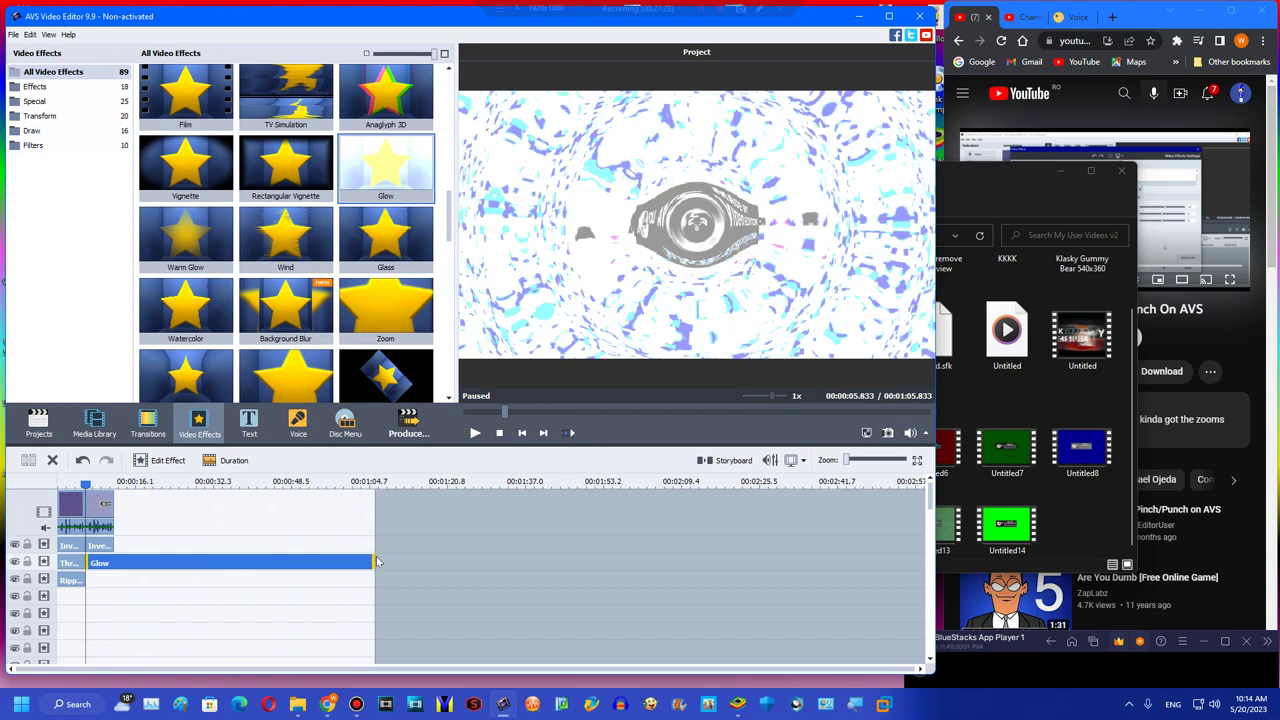
left_click_drag(373, 556, 116, 560)
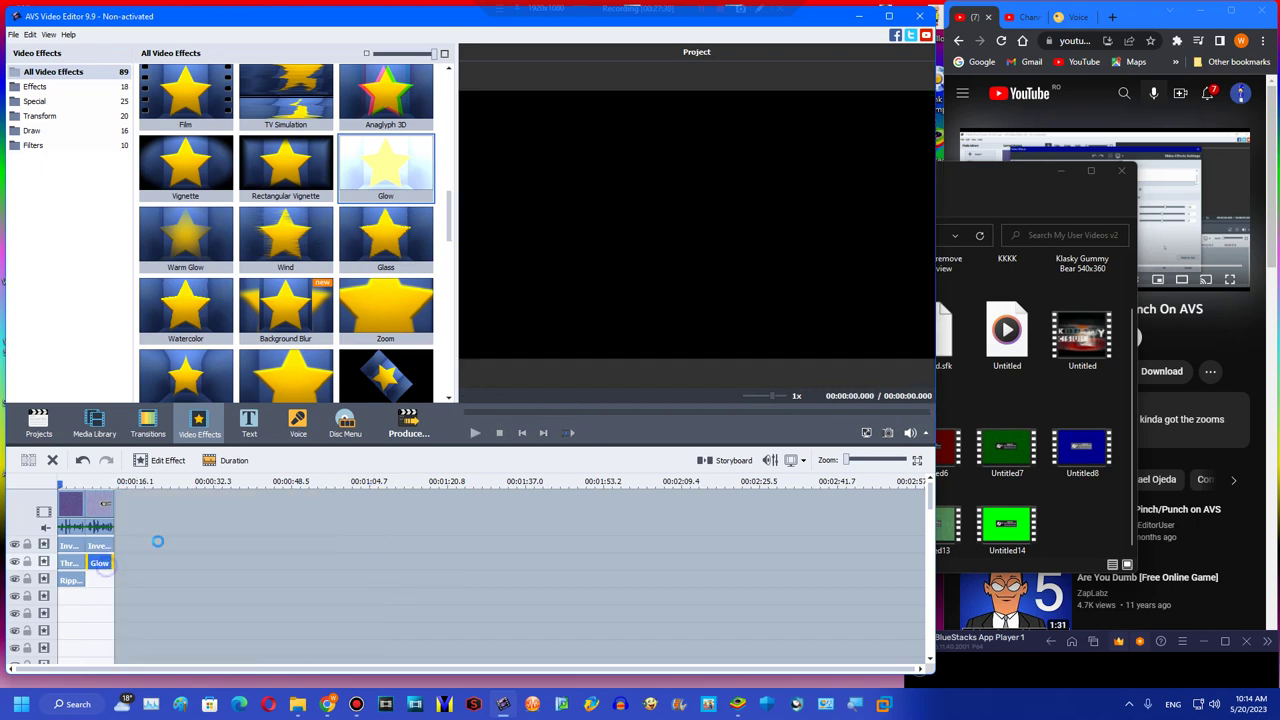
left_click(275, 475)
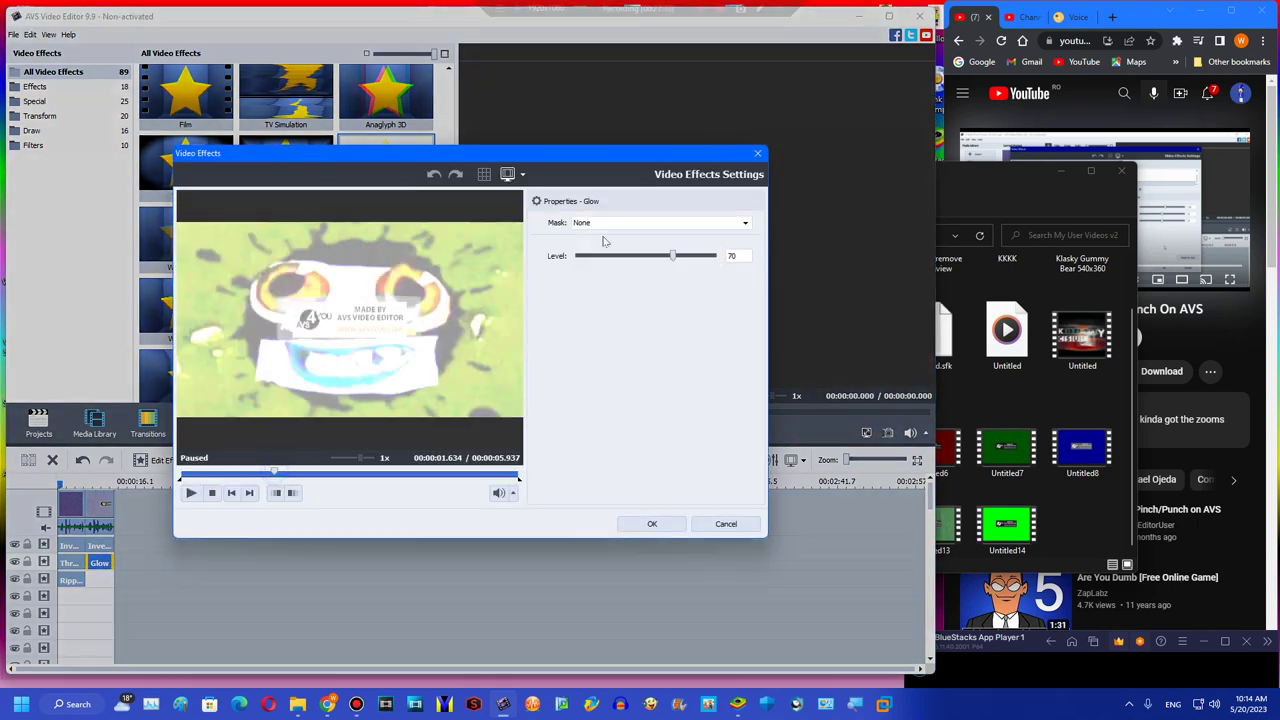
type("25")
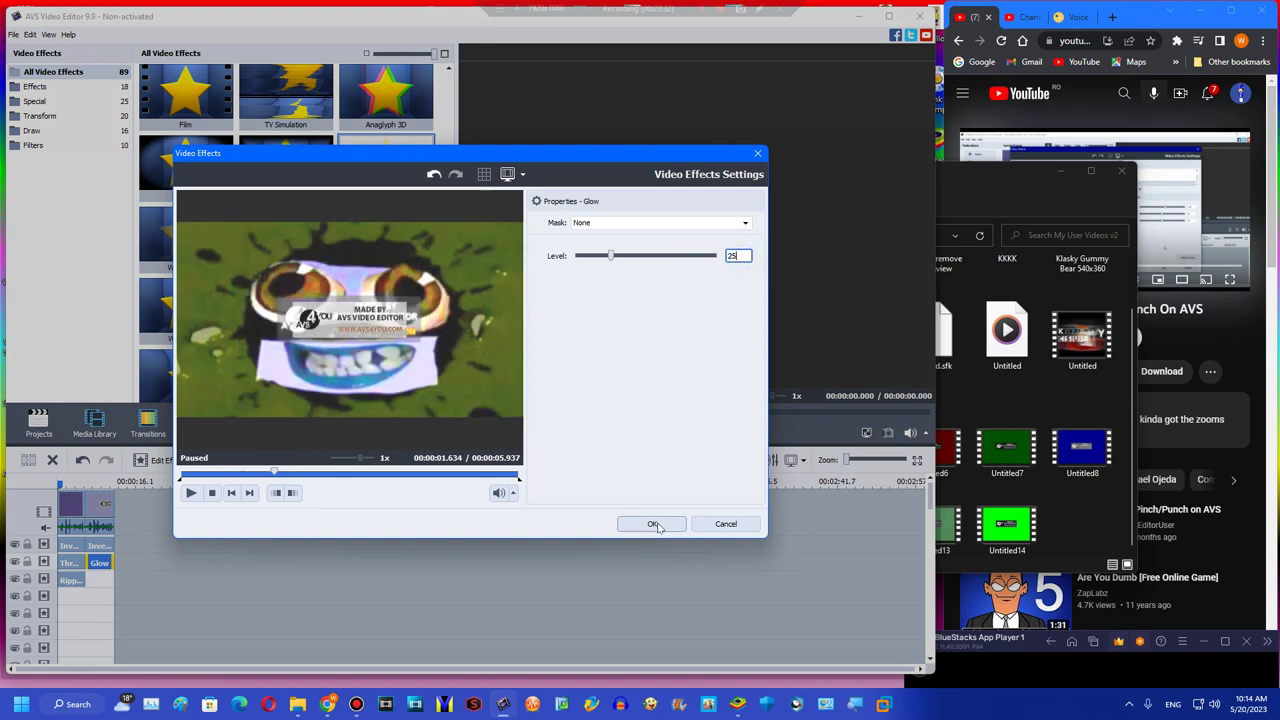
left_click(652, 524)
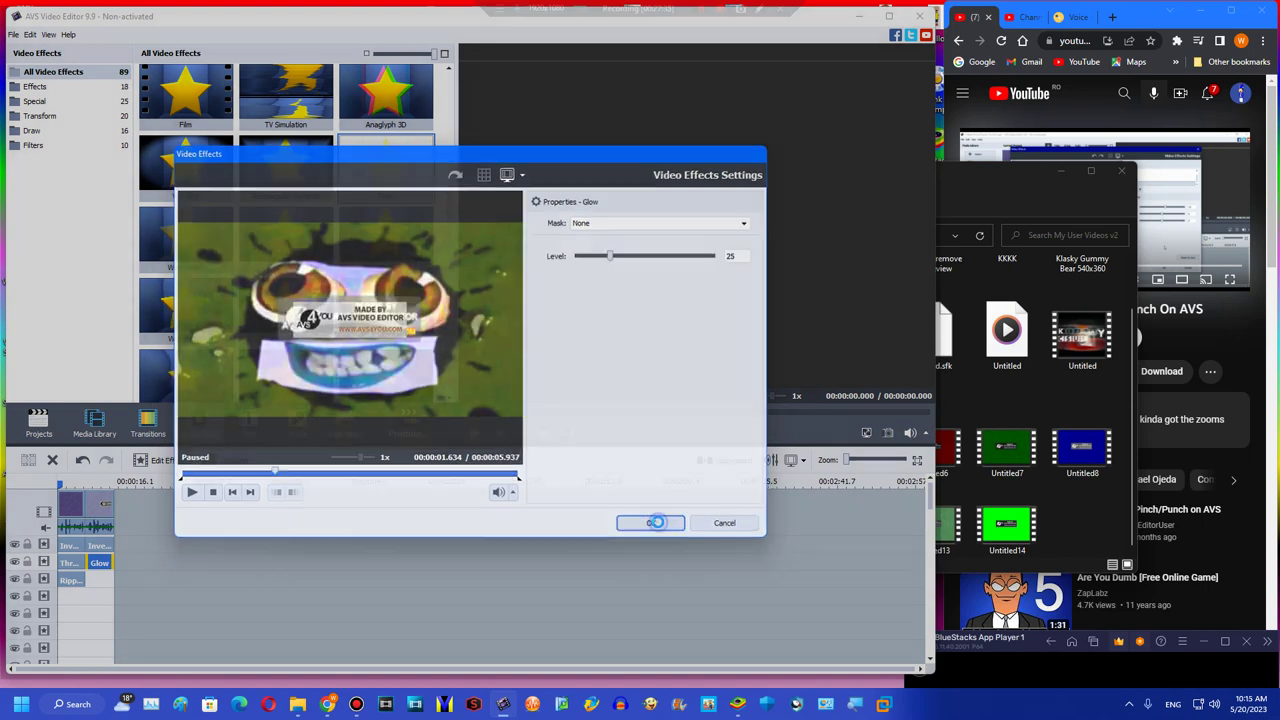
- Duplicate the Untitled5 clip's Invert effect onto the line below Glow and preview a frame within the clip
right_click(100, 548)
left_click(143, 623)
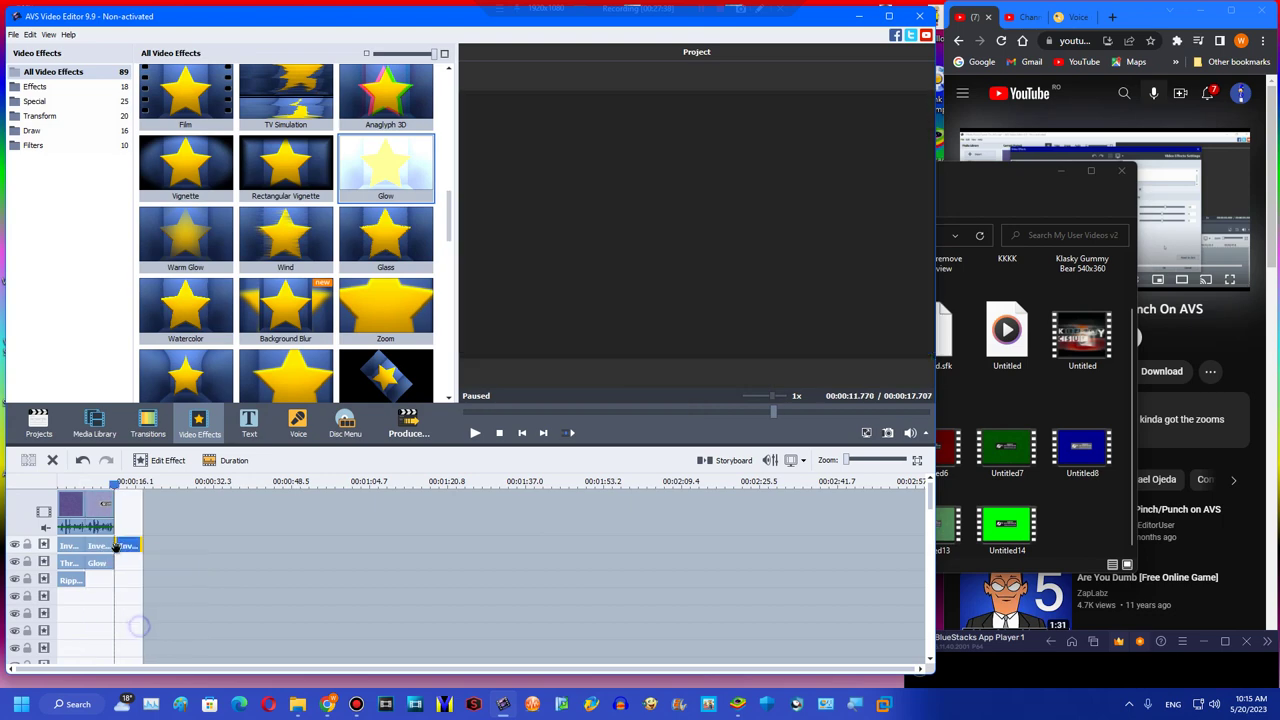
left_click(97, 484)
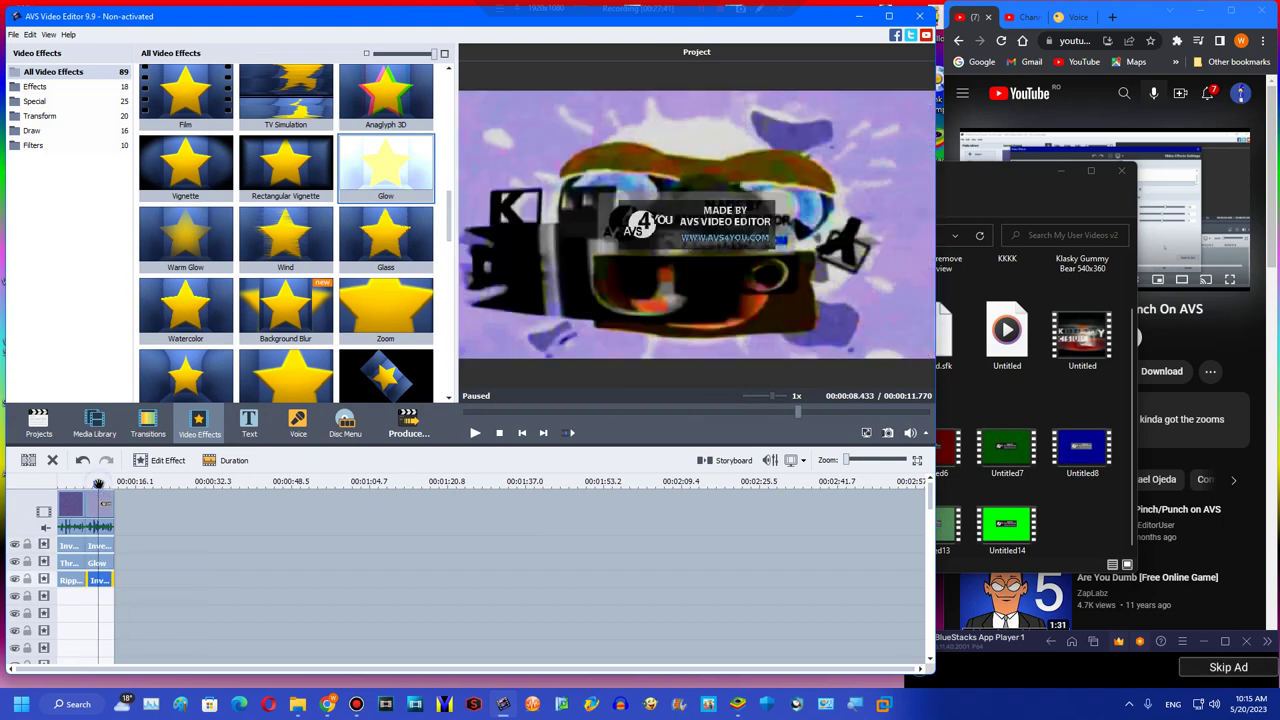
left_click_drag(97, 486, 93, 485)
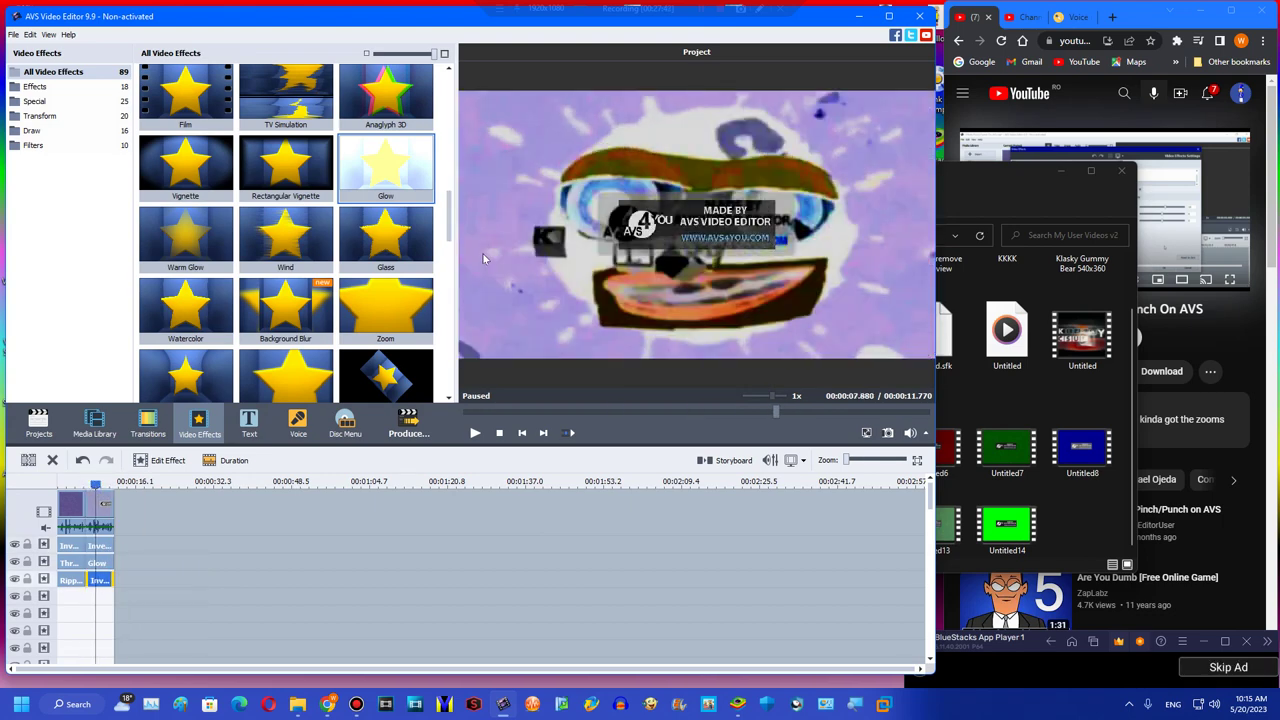
- Switch to BlueStacks, skip the ad, move the player window into view, and claim the 200-piece reward
left_click(1221, 673)
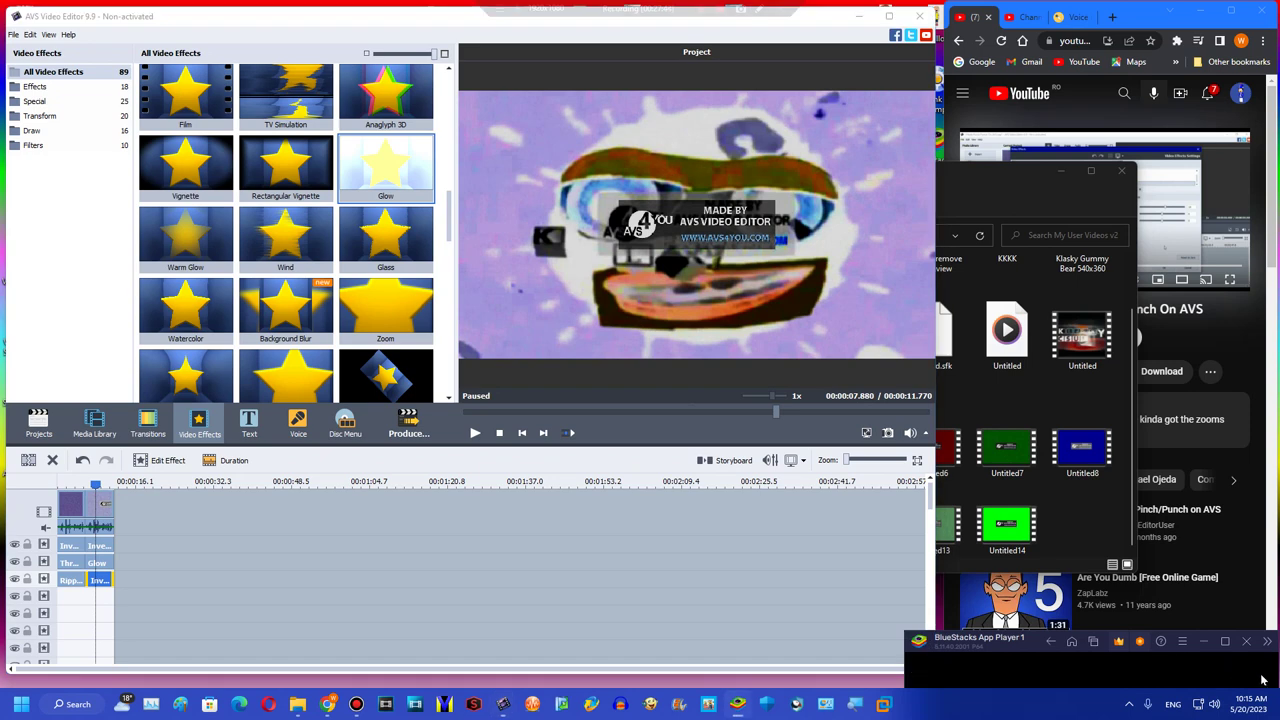
left_click_drag(946, 641, 11, 11)
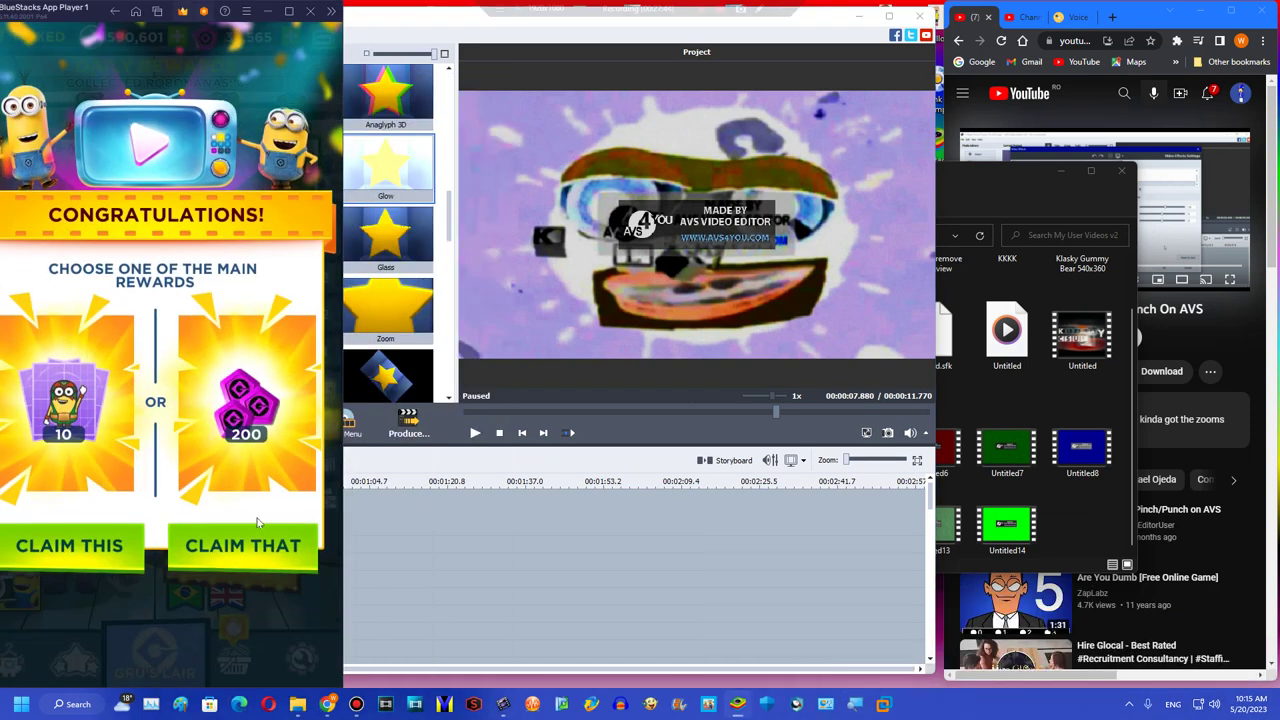
left_click(238, 559)
- Dismiss the recent apps, including the Homescapes Play Store page, and quit BlueStacks
left_click(157, 11)
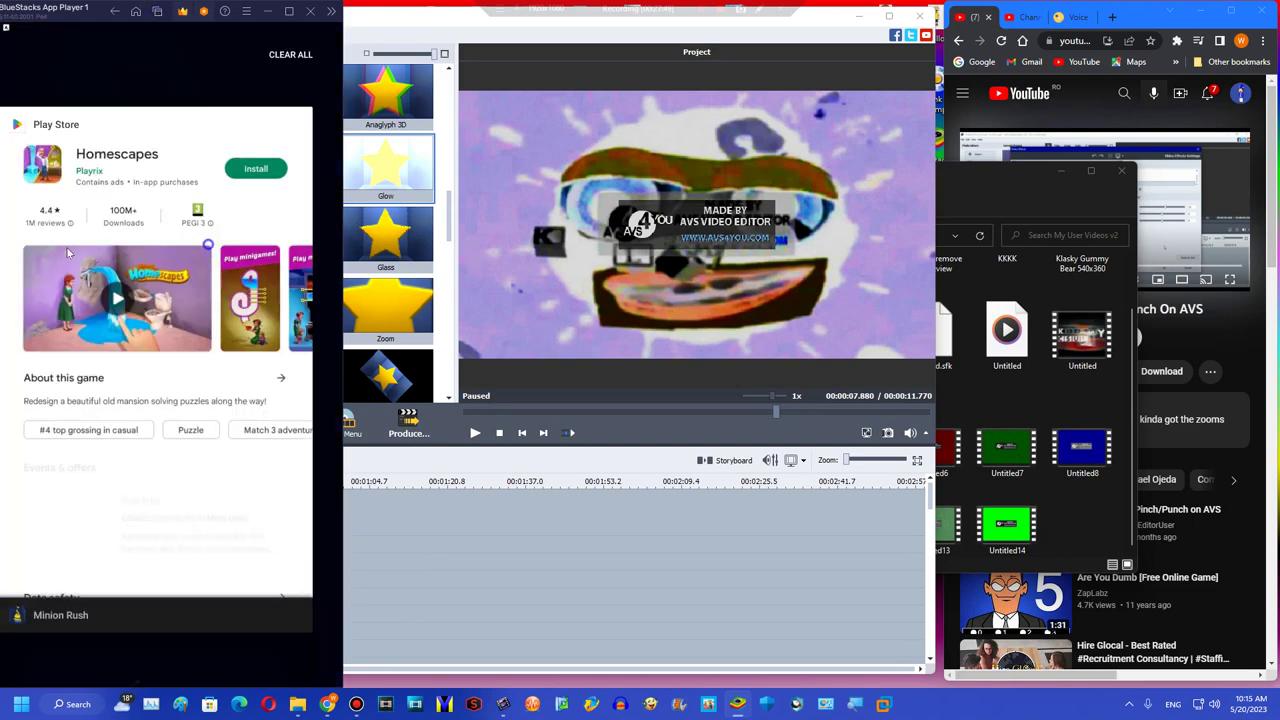
left_click_drag(67, 248, 280, 190)
left_click_drag(127, 130, 329, 18)
left_click(310, 11)
left_click(223, 374)
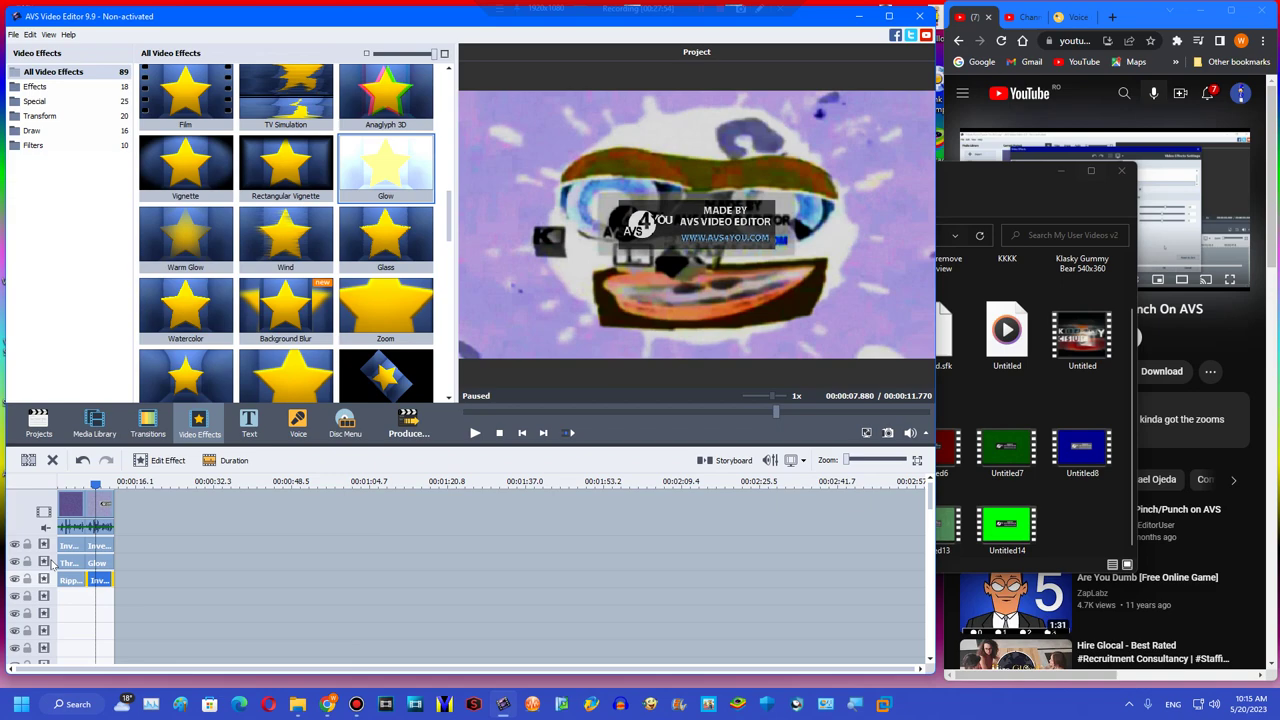
- Delete the Untitled5 clip and its effects from the timeline
left_click(97, 505)
left_click(52, 460)
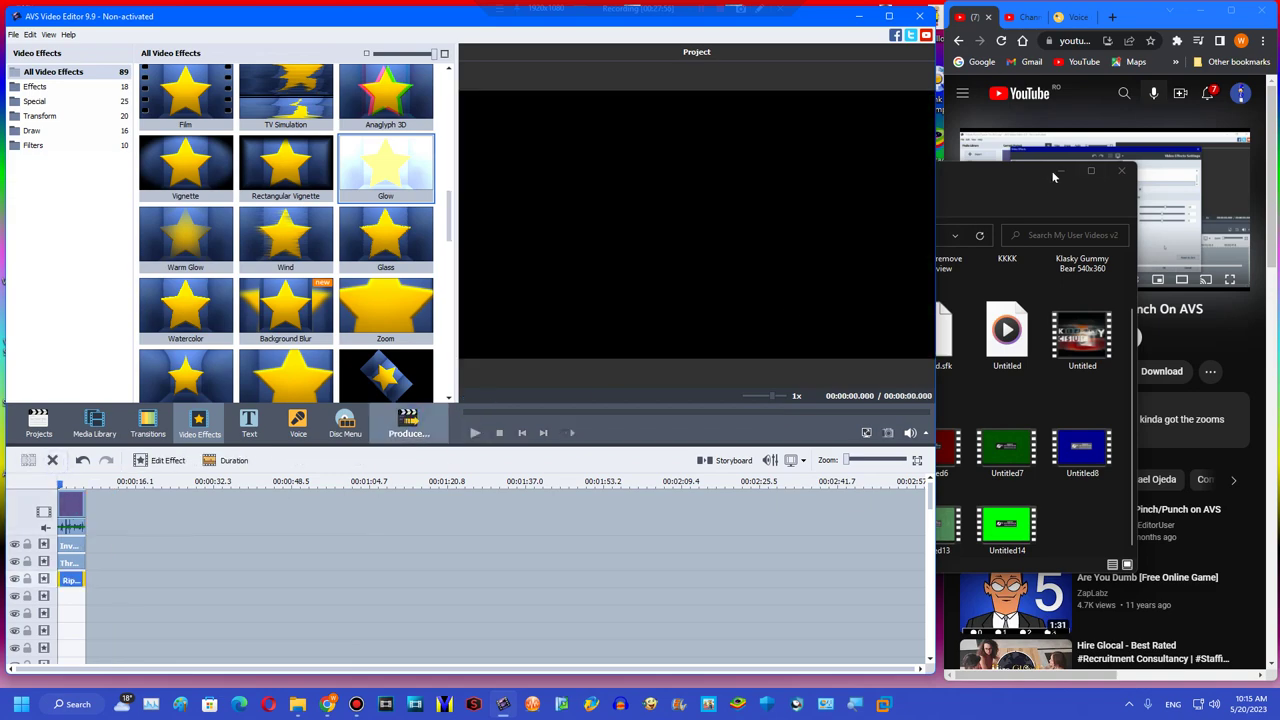
- Minimize the My User Videos v2 folder, switch to YouTube Studio in the browser, and view the channel dashboard
left_click(1060, 171)
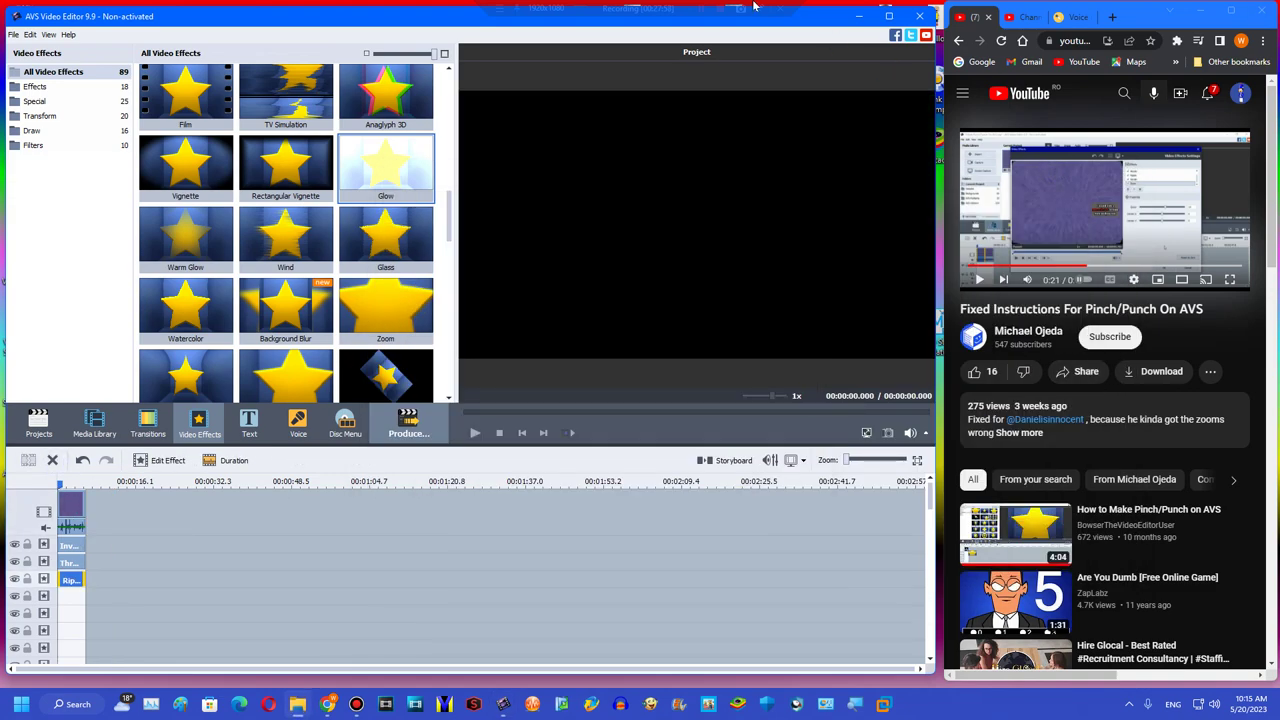
left_click(1050, 20)
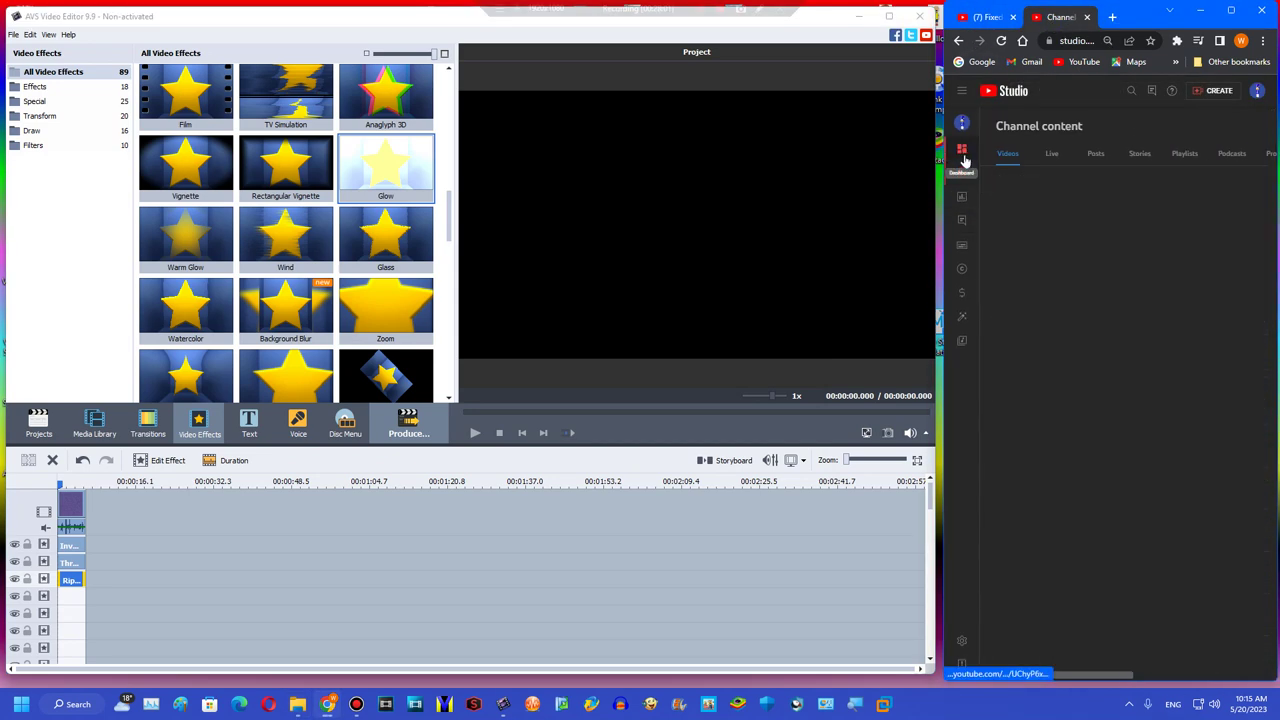
left_click(962, 150)
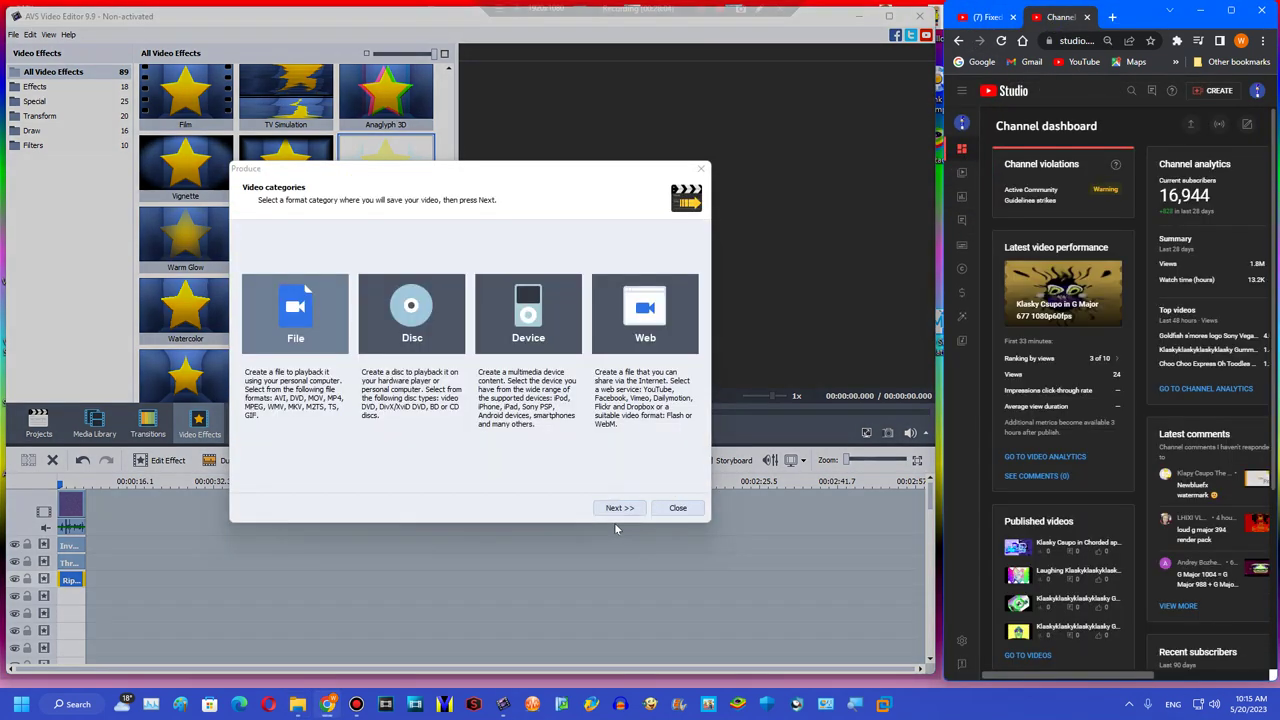
left_click(615, 508)
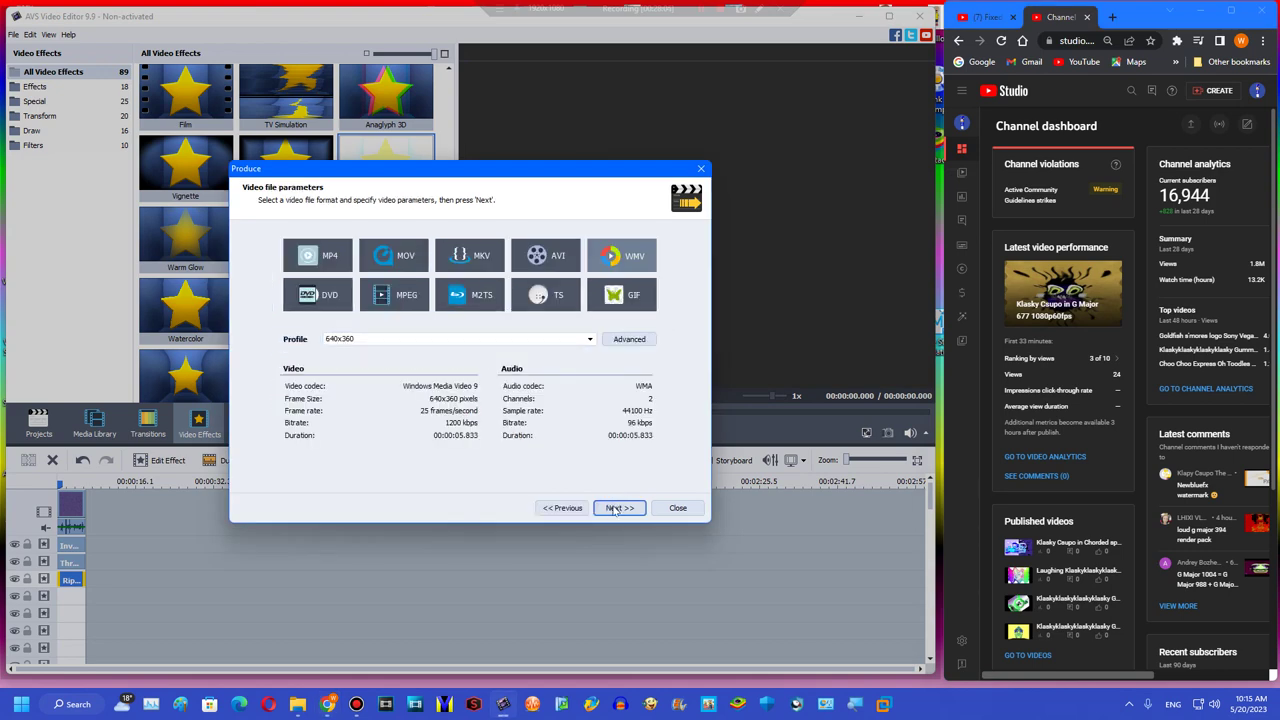
left_click(610, 507)
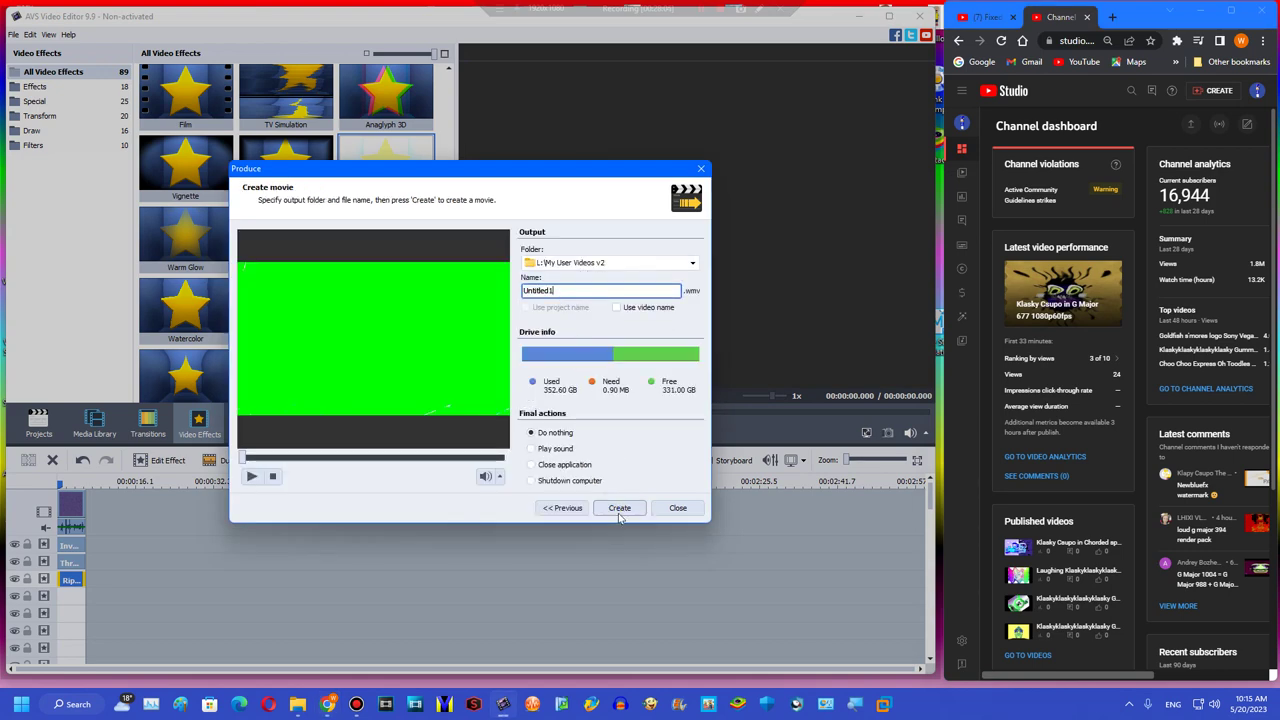
left_click(297, 704)
left_click(1064, 168)
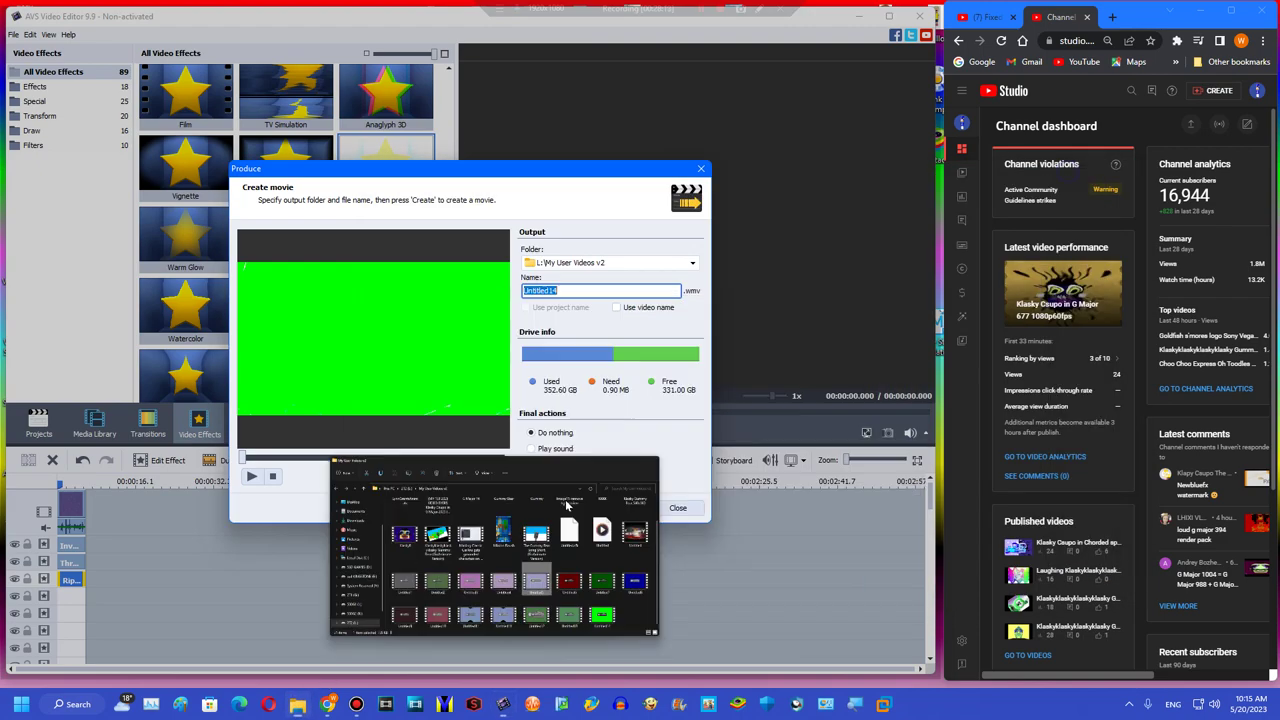
left_click(677, 507)
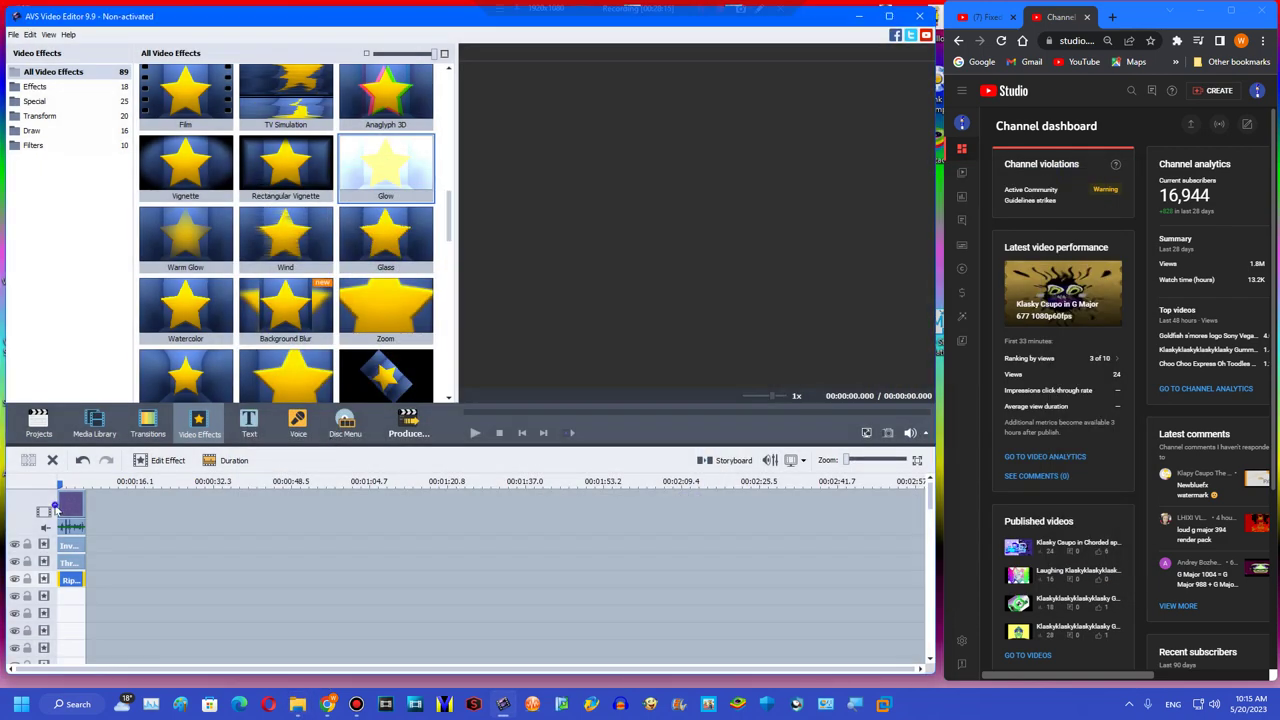
- Remove the Threshold and Ripple effects from under the remaining clip, keeping its Invert effect
left_click(60, 508)
right_click(82, 577)
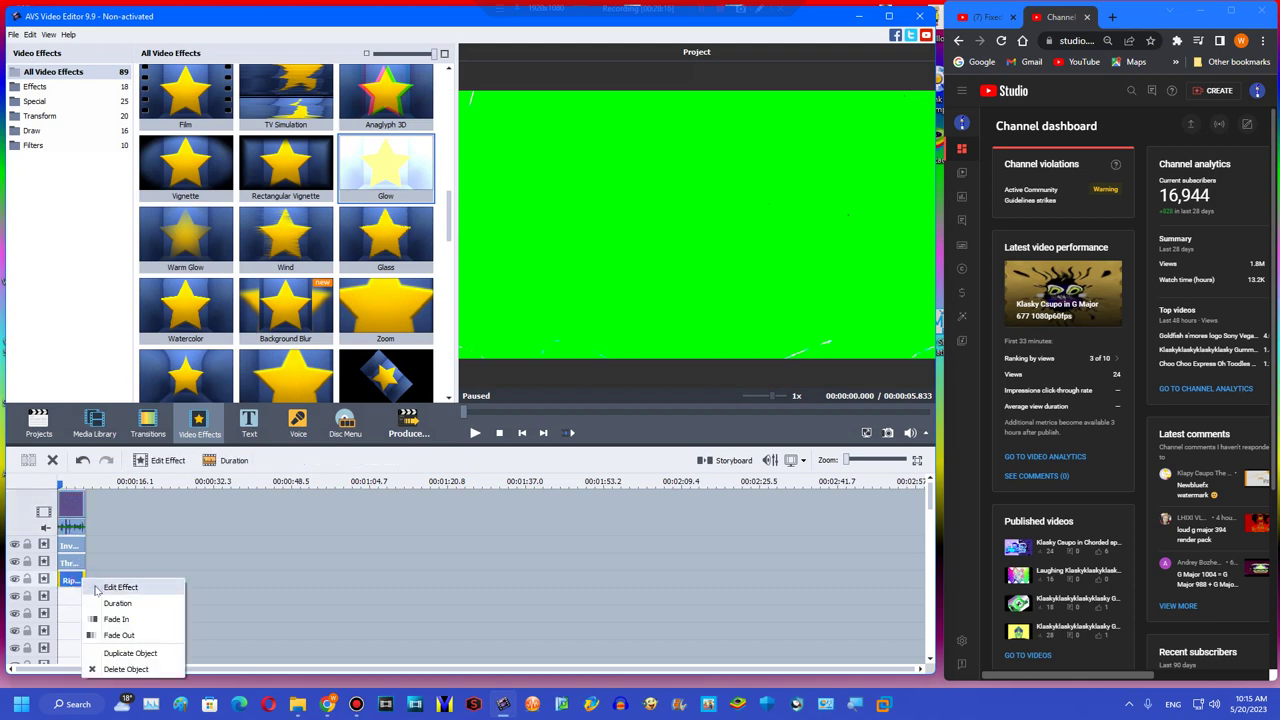
right_click(137, 562)
left_click(165, 661)
right_click(133, 559)
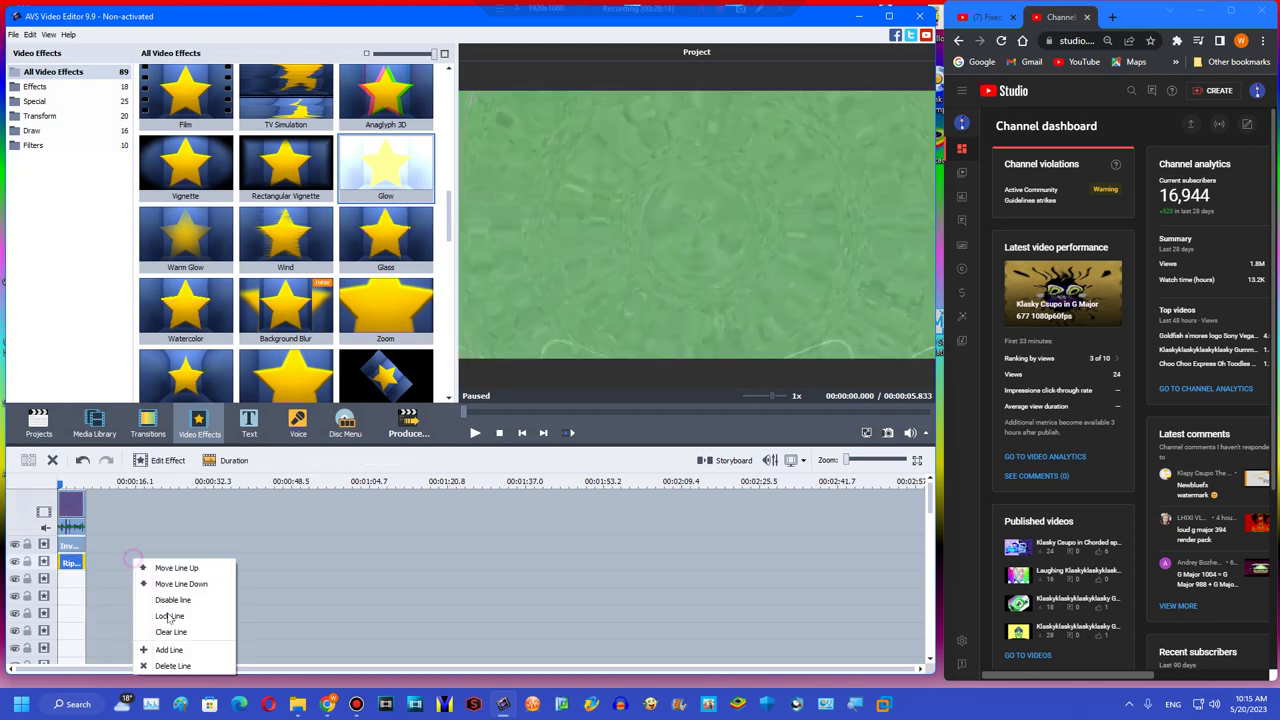
left_click(168, 663)
- Add a Wave effect on the line below Invert and shorten it to the clip's length
left_click(441, 239)
scroll(441, 254, "down", 10)
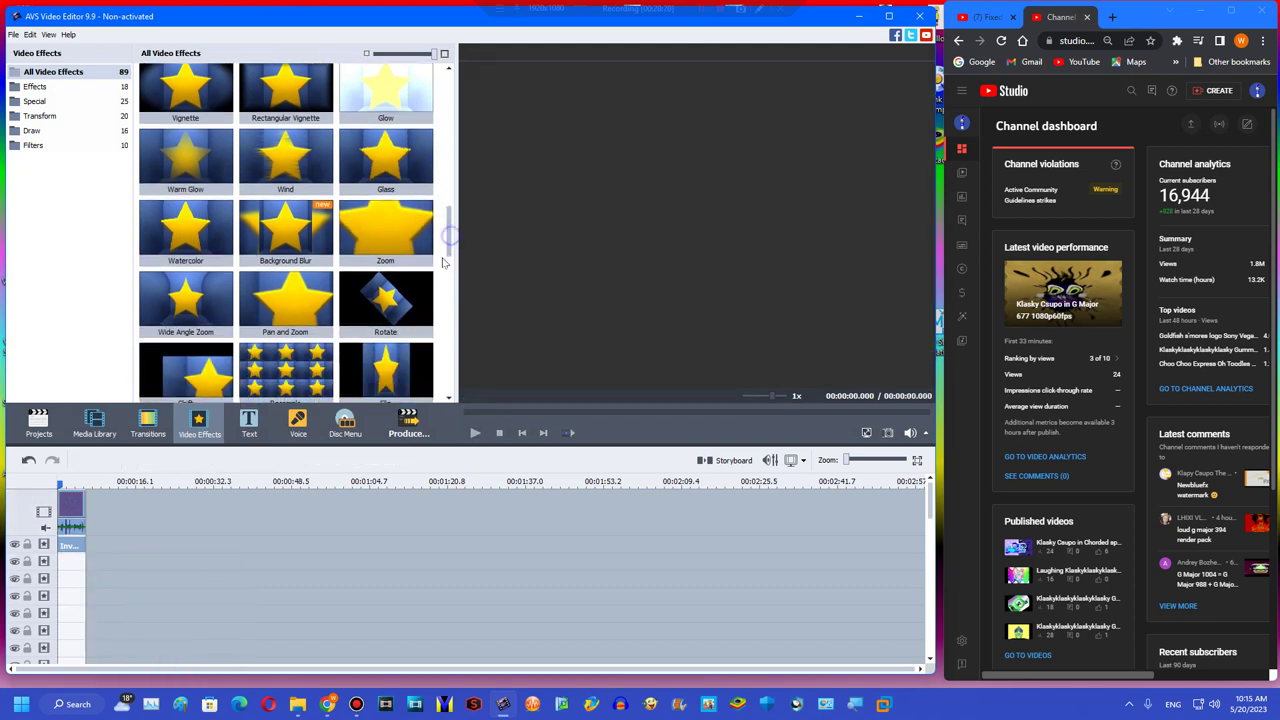
left_click_drag(265, 187, 110, 563)
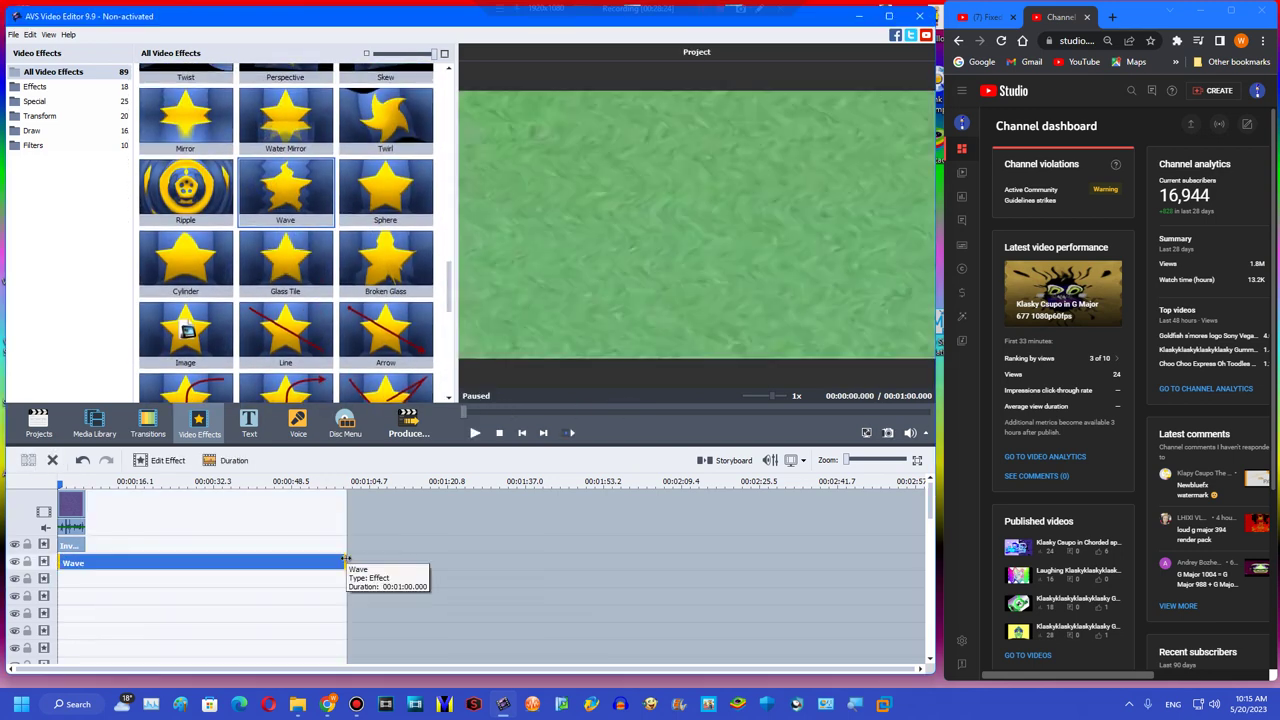
left_click_drag(346, 559, 85, 560)
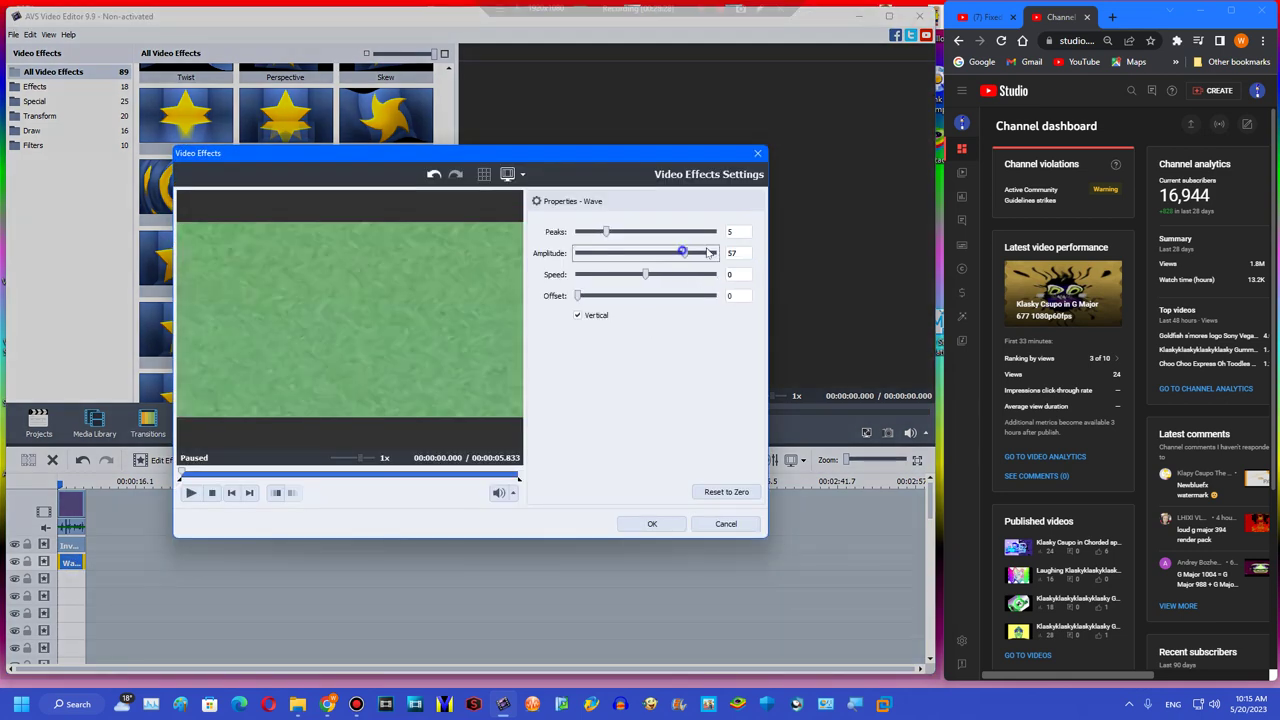
- Turn off Vertical for the Wave effect, set its Peaks to 4 and its Amplitude to about 73
left_click(301, 474)
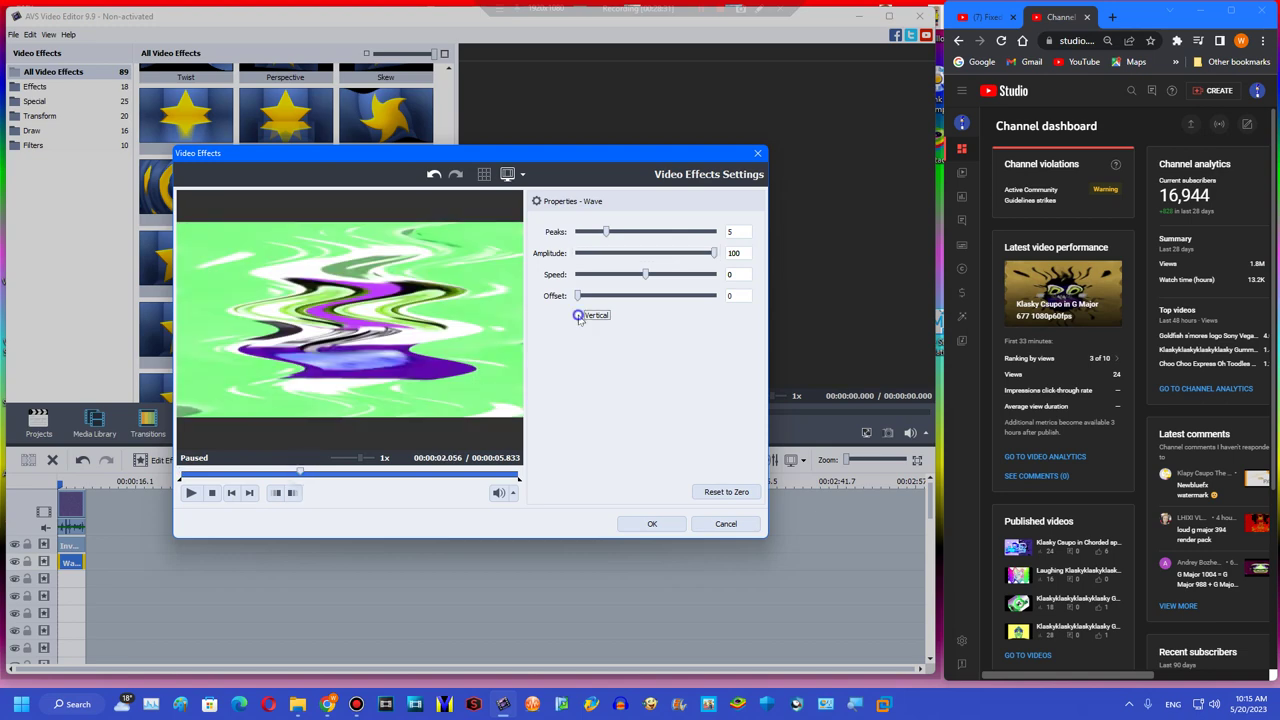
left_click(579, 316)
left_click_drag(605, 232, 601, 234)
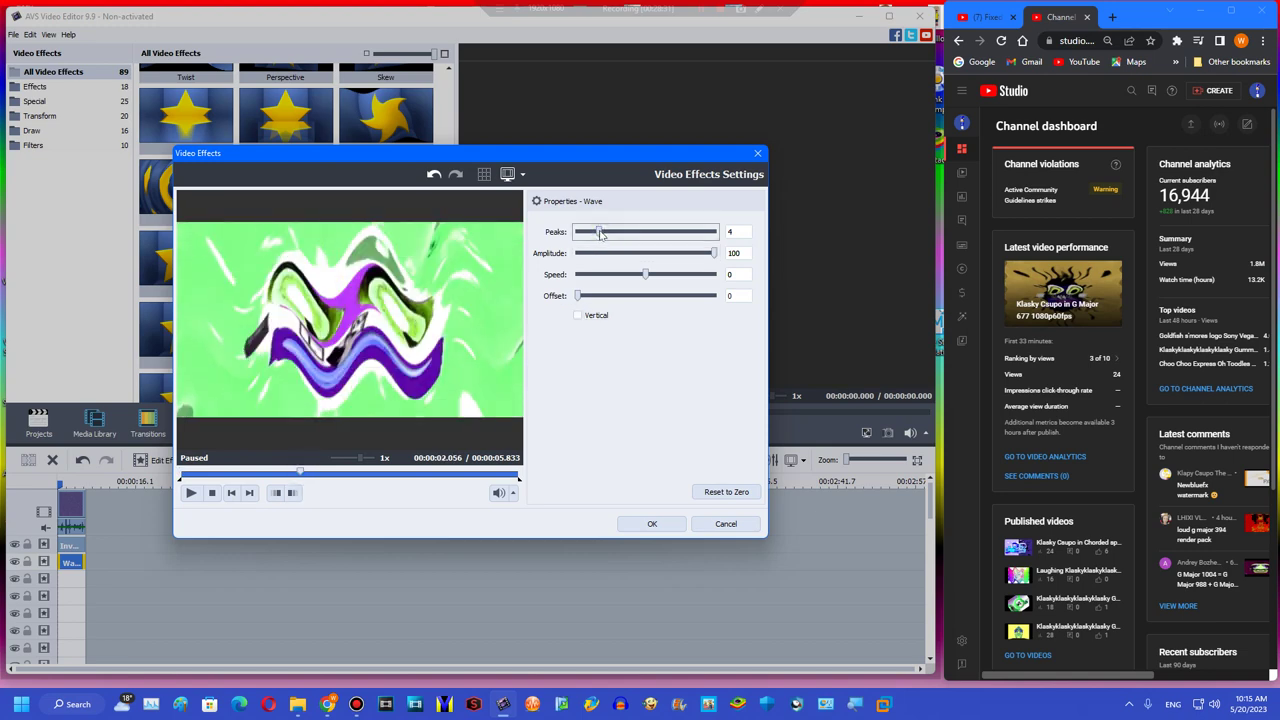
left_click(697, 256)
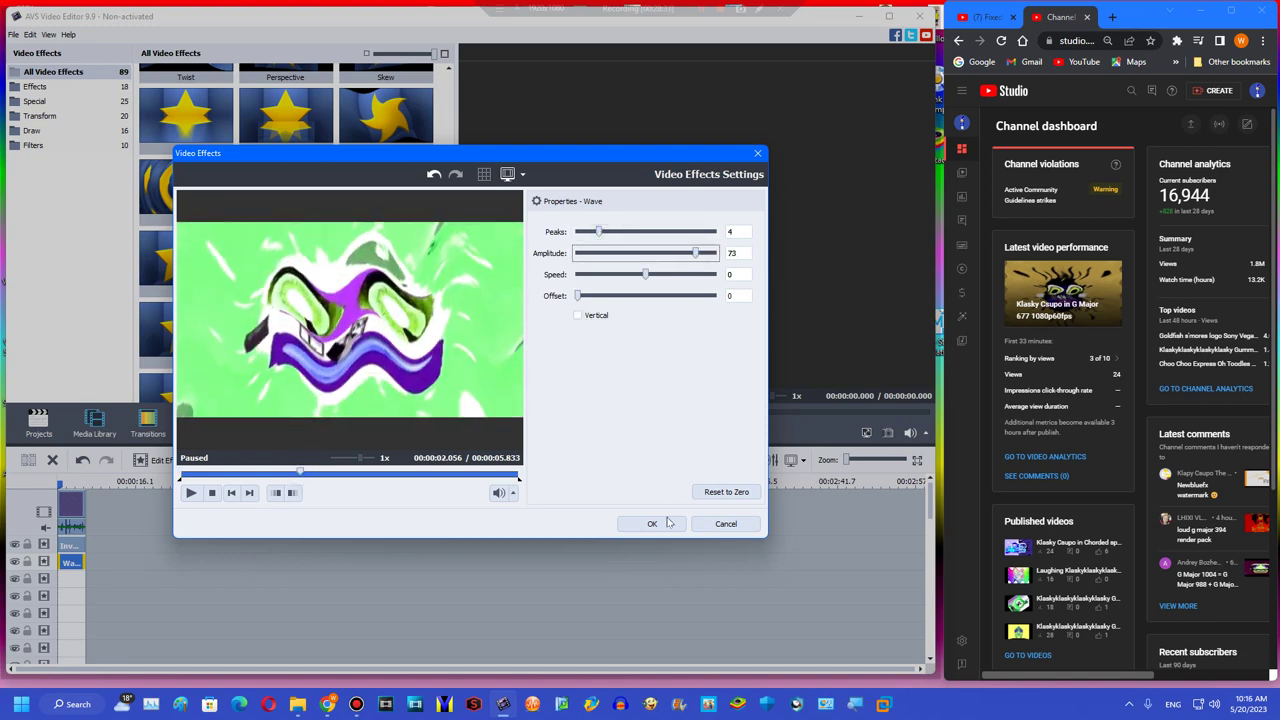
left_click(668, 522)
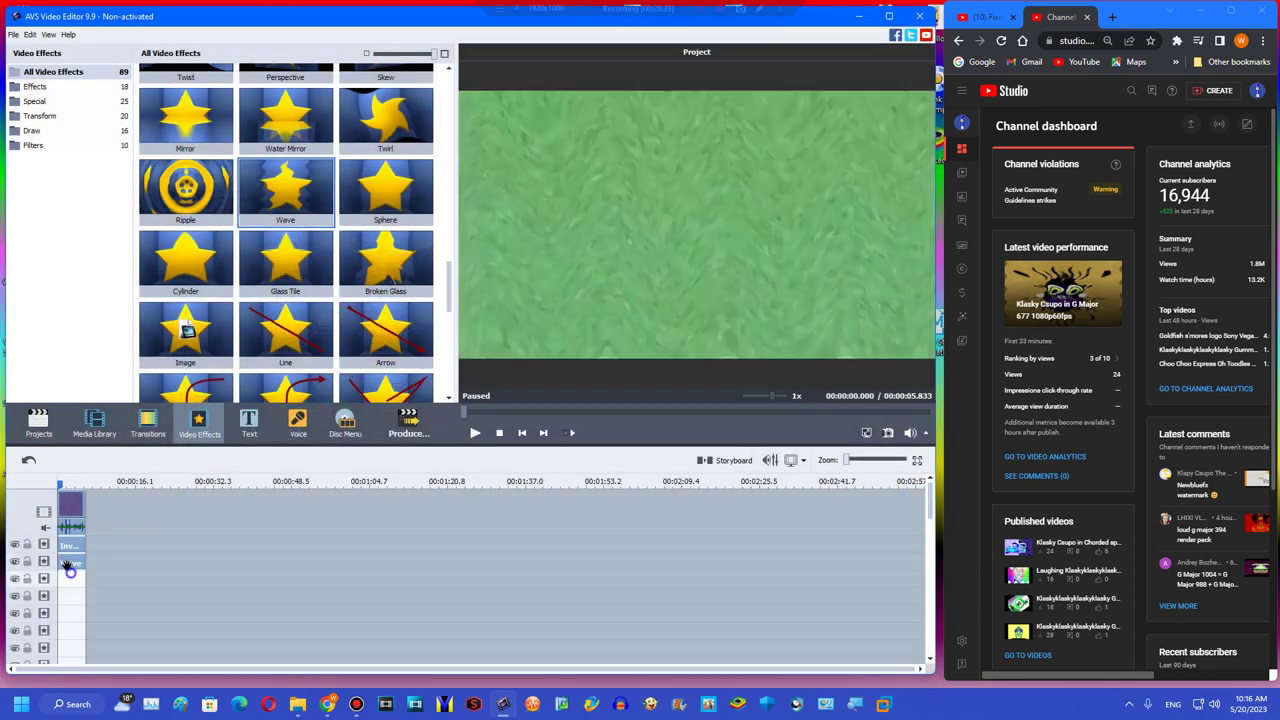
- Reopen the Wave effect's settings and set its Amplitude to 80
left_click(70, 565)
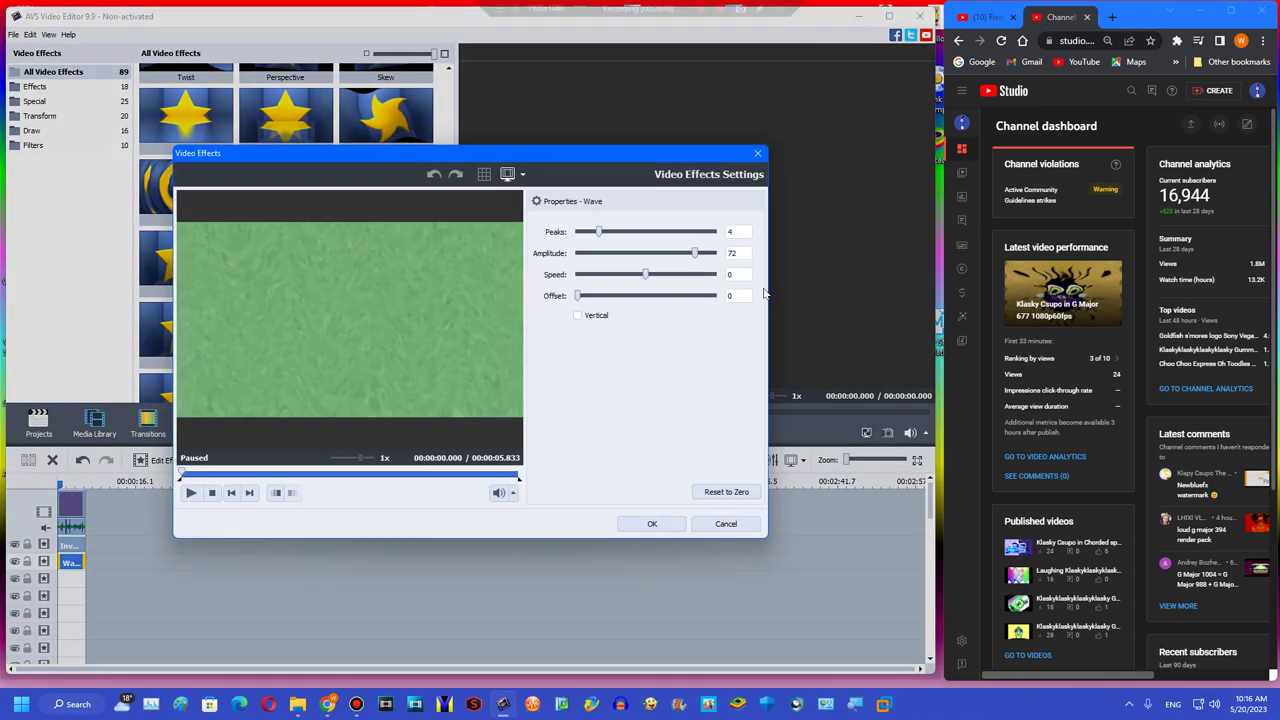
double_click(737, 254)
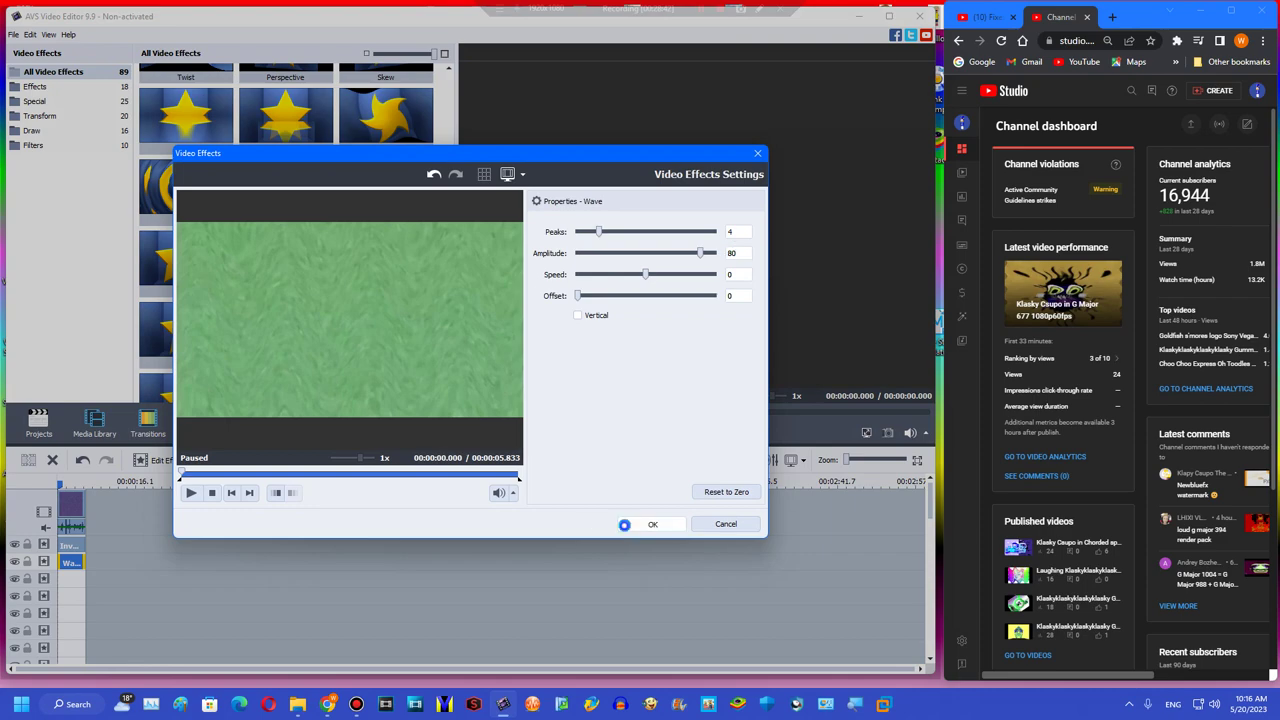
left_click(651, 524)
- Set the clip's color correction Hue to 180 and apply Pitch Shift to its audio with a Rate of 49
left_click(262, 460)
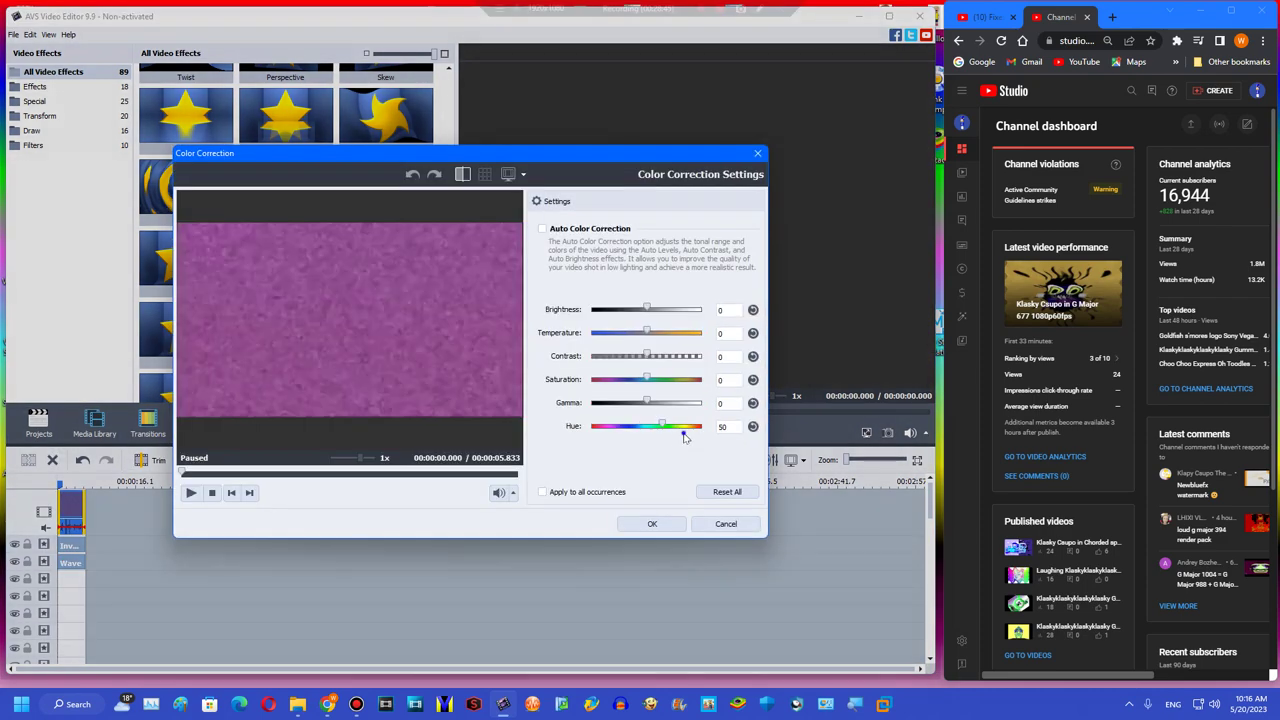
left_click(683, 429)
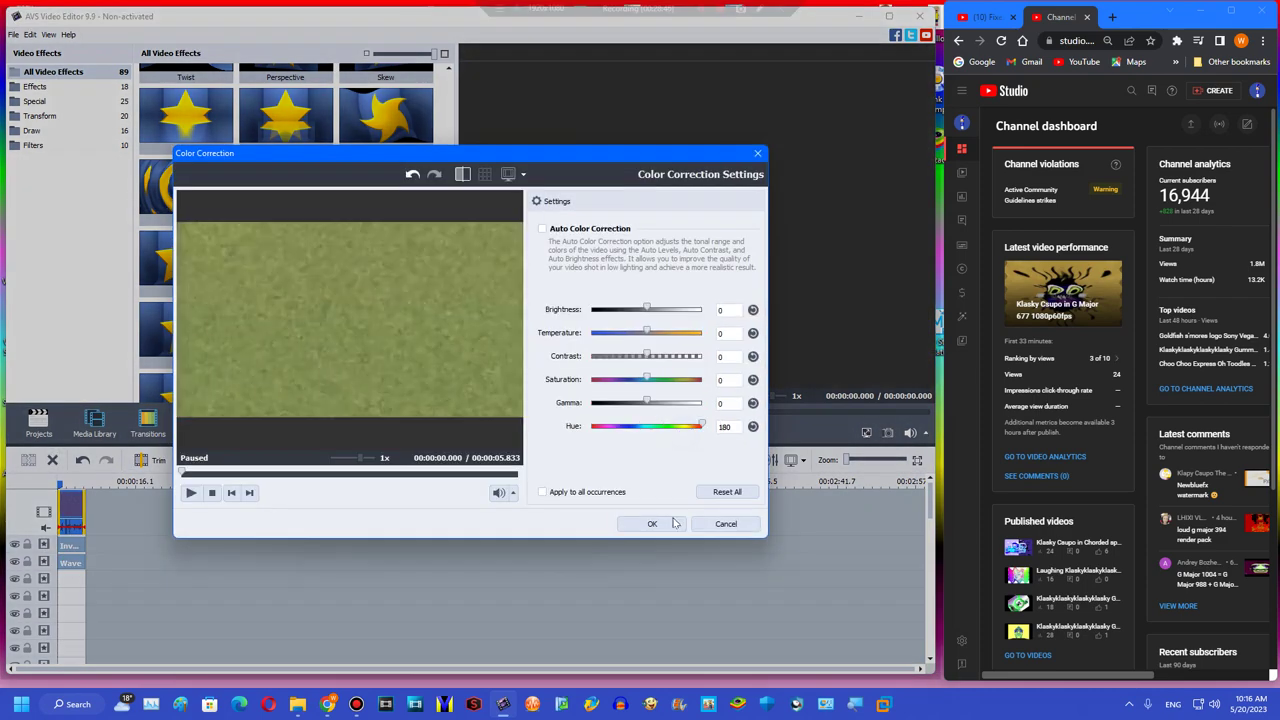
left_click(653, 523)
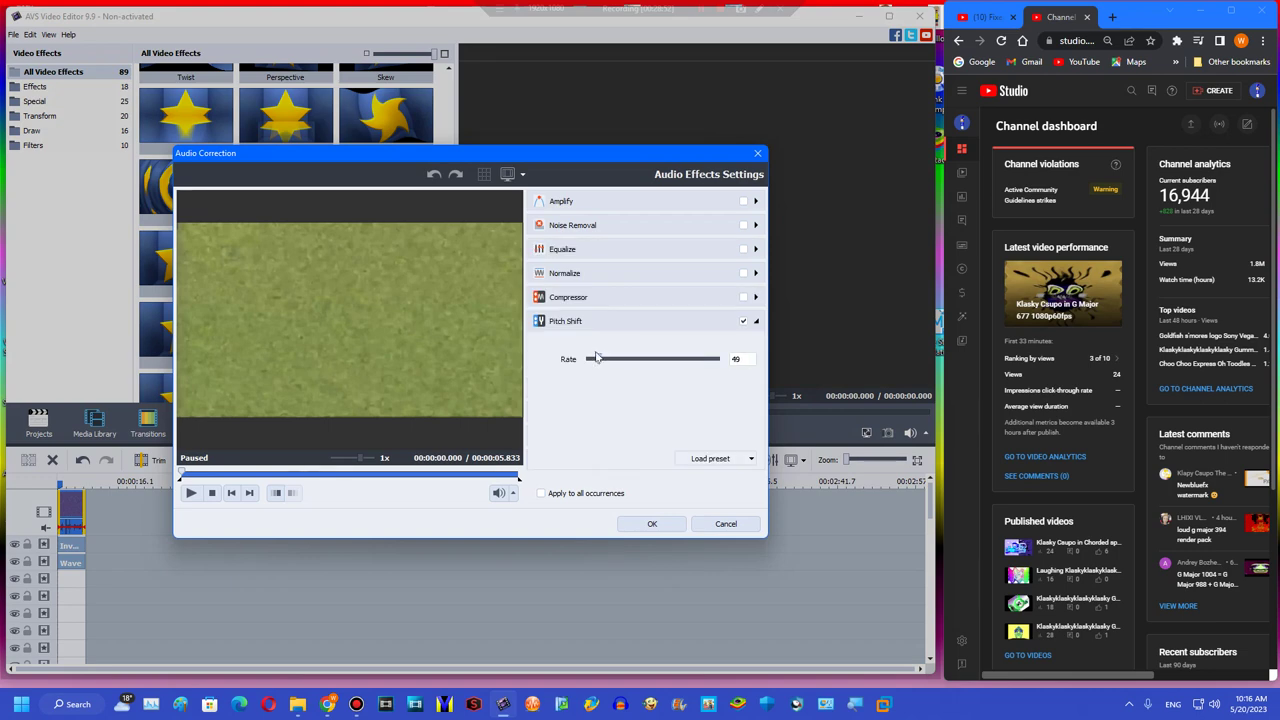
left_click(640, 530)
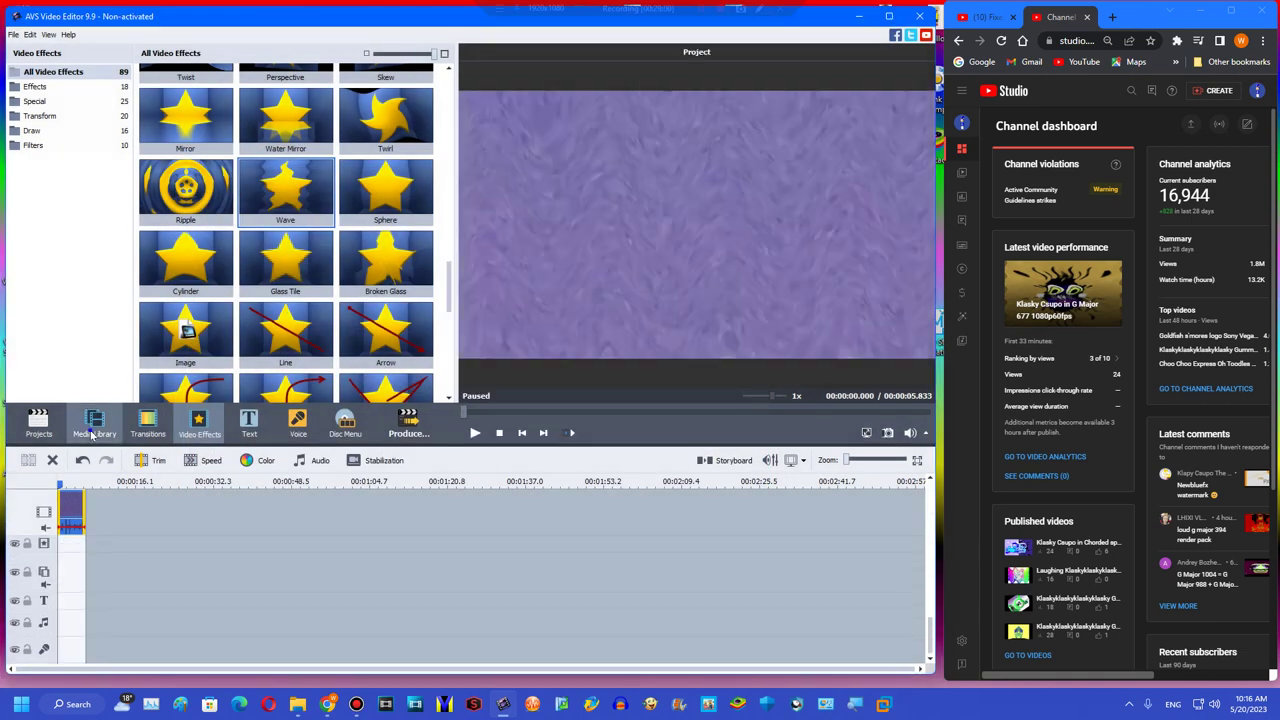
- Add videoplayback (33) to the audio line, apply Pitch Shift with a Rate of 79 to it, and preview the project
left_click(92, 433)
left_click_drag(185, 100, 68, 625)
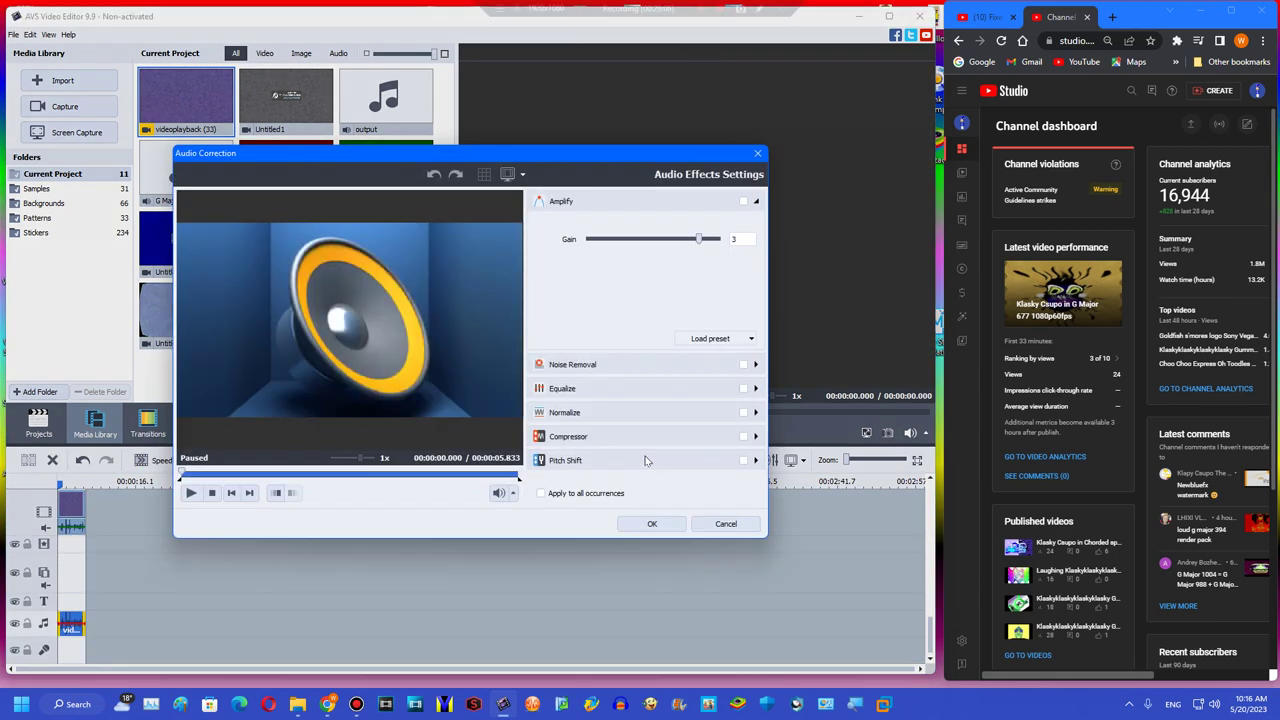
left_click(645, 459)
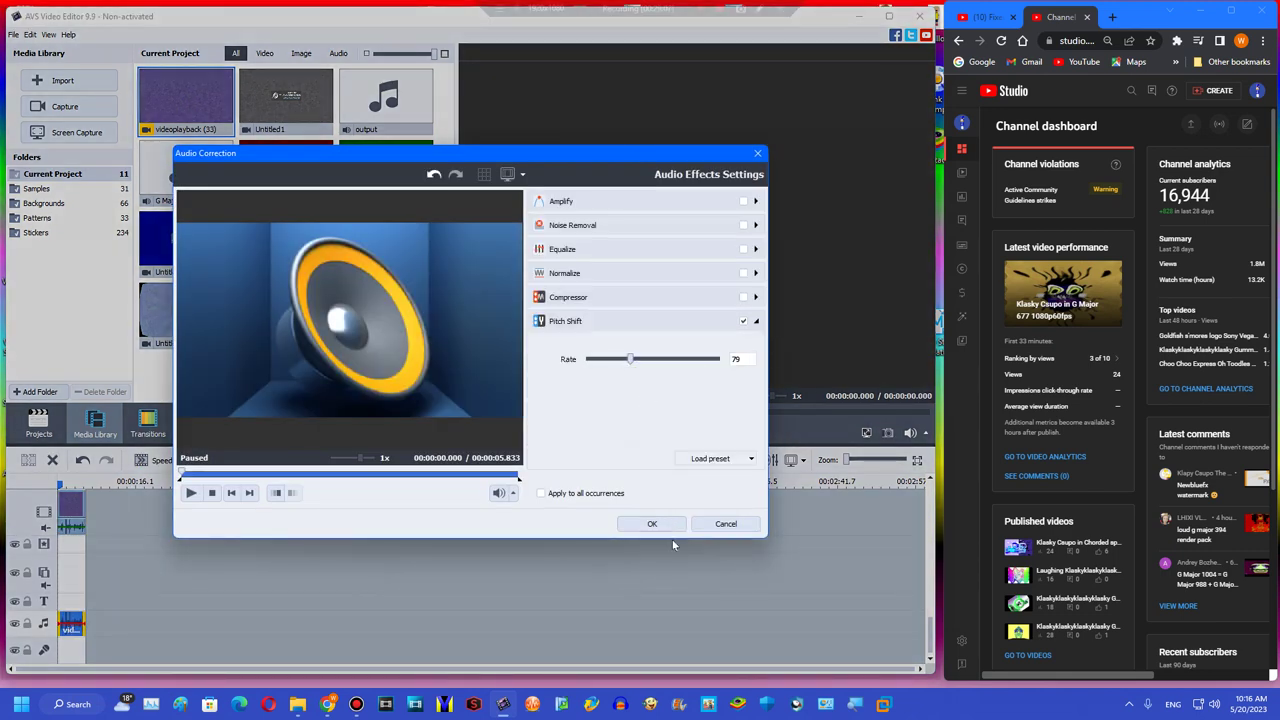
left_click(651, 523)
left_click(476, 433)
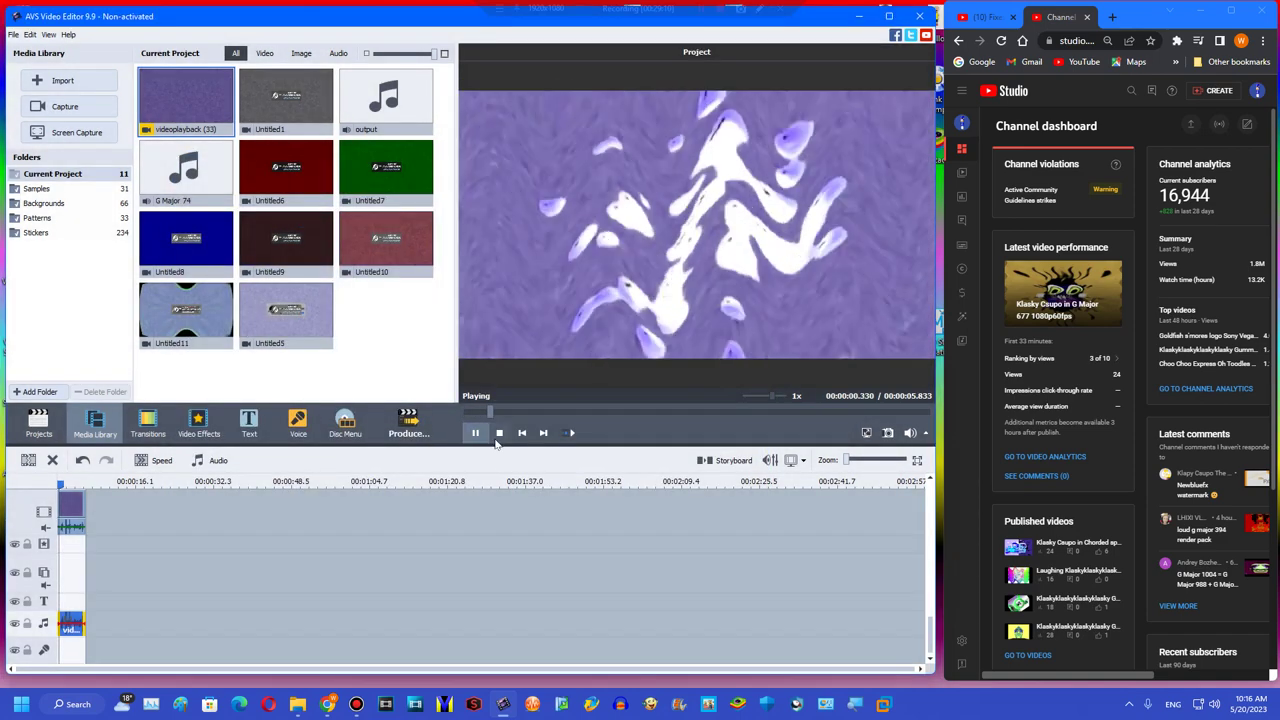
left_click(499, 433)
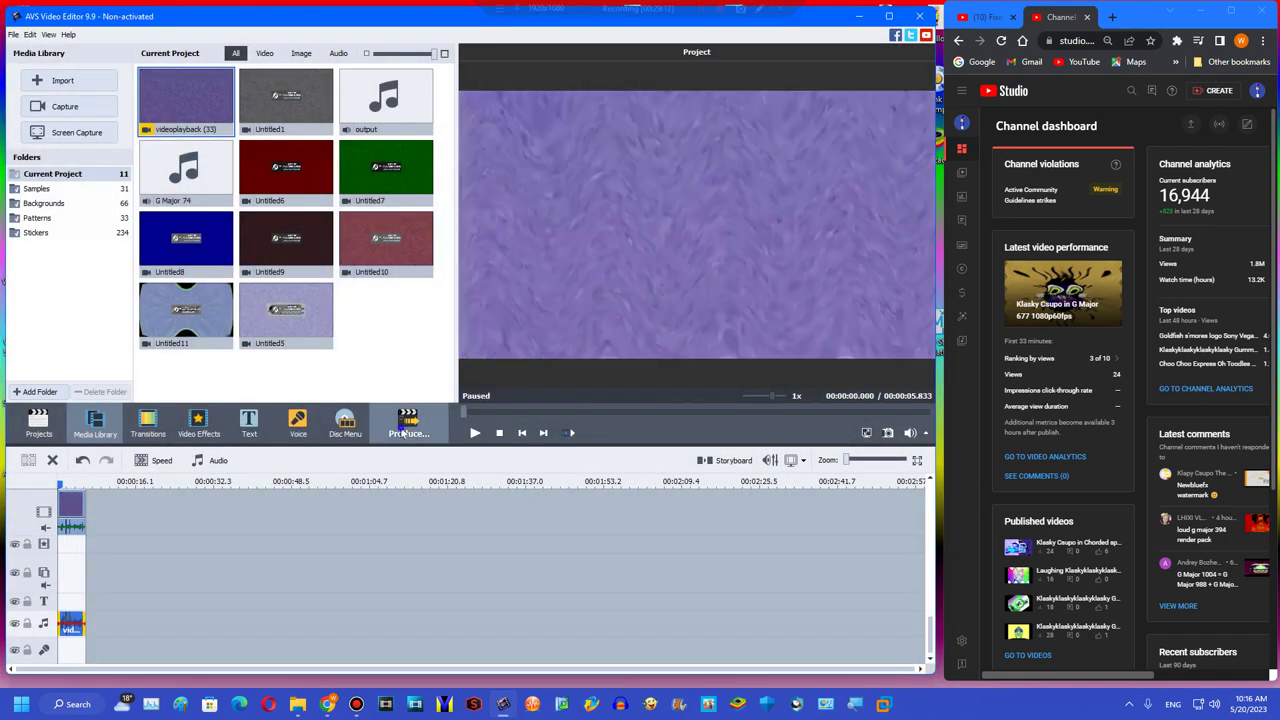
- Start producing the project as a video file and expand the description of the Pinch/Punch video on YouTube
left_click(403, 430)
left_click(980, 18)
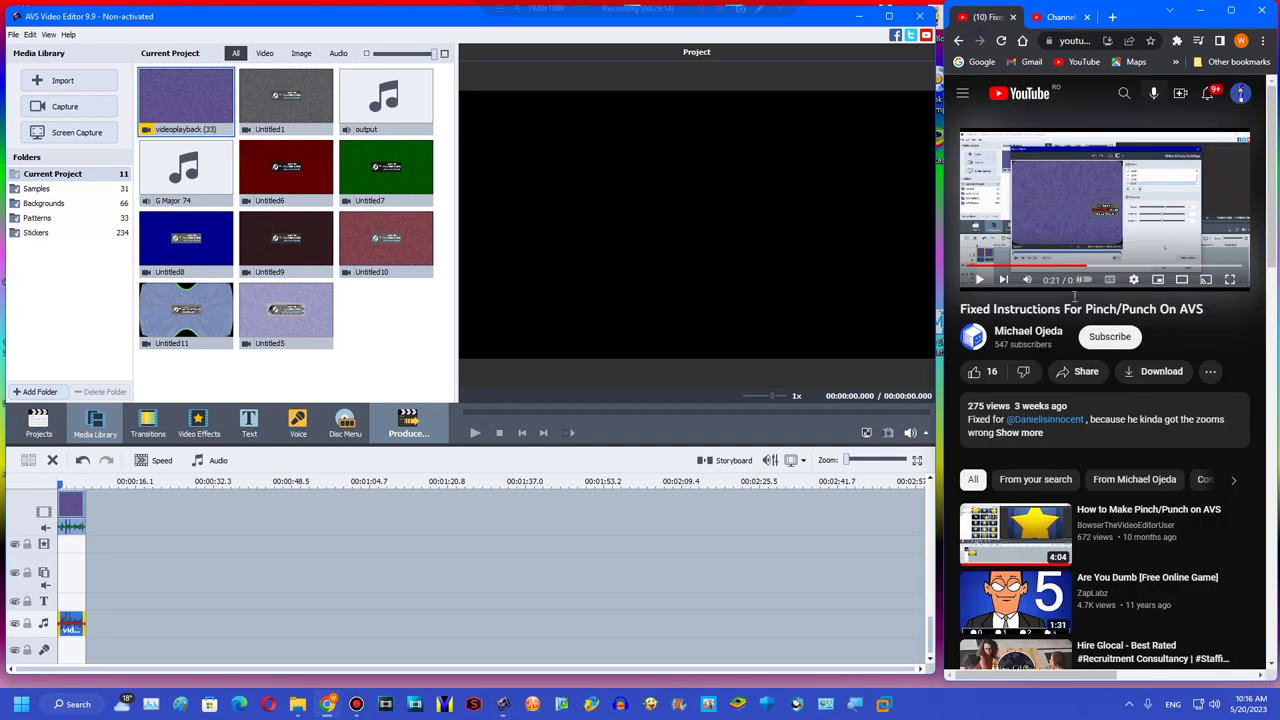
left_click(1096, 434)
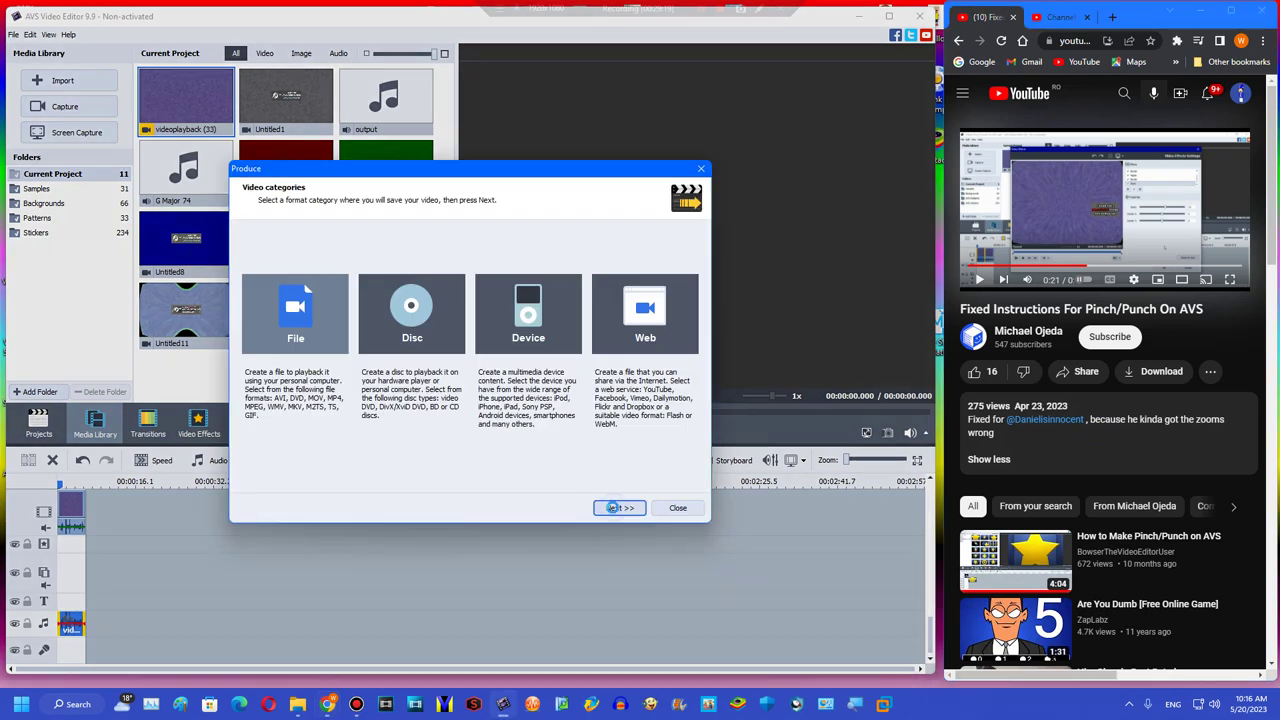
left_click(617, 507)
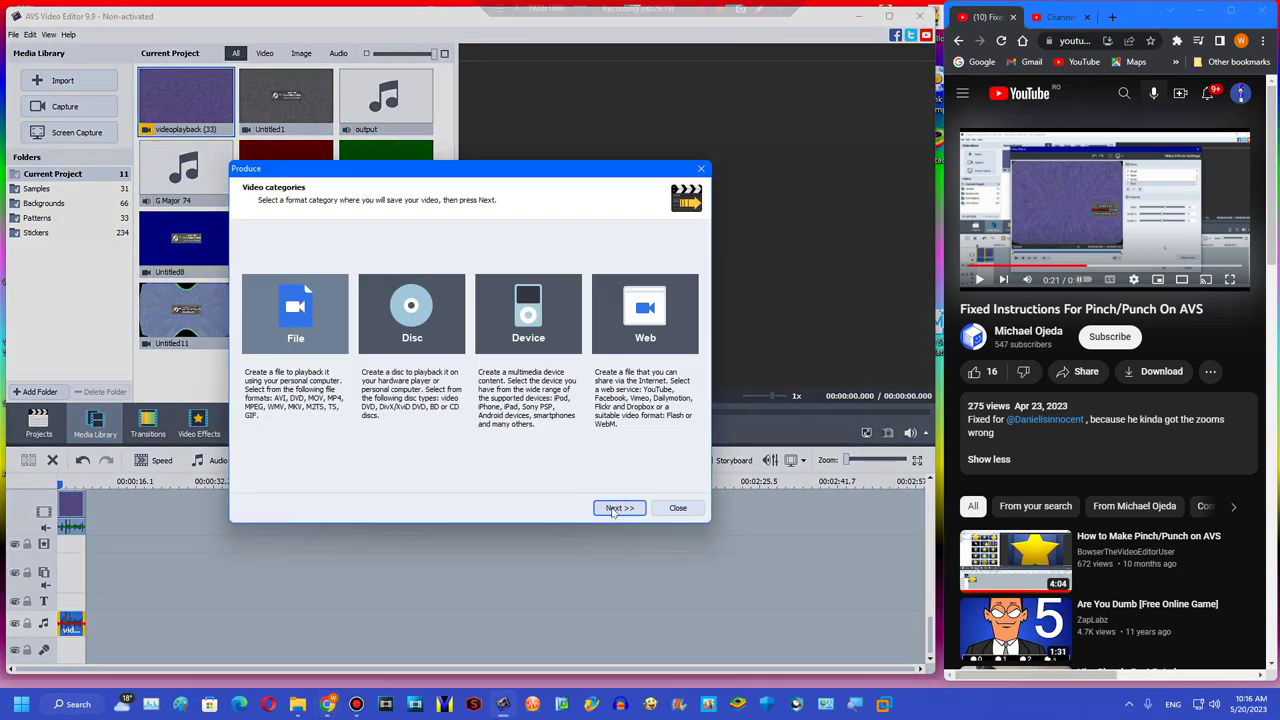
left_click(617, 507)
- Create the WMV movie as Untitled15 in the My User Videos v2 folder and check it in the output folder
left_click(588, 291)
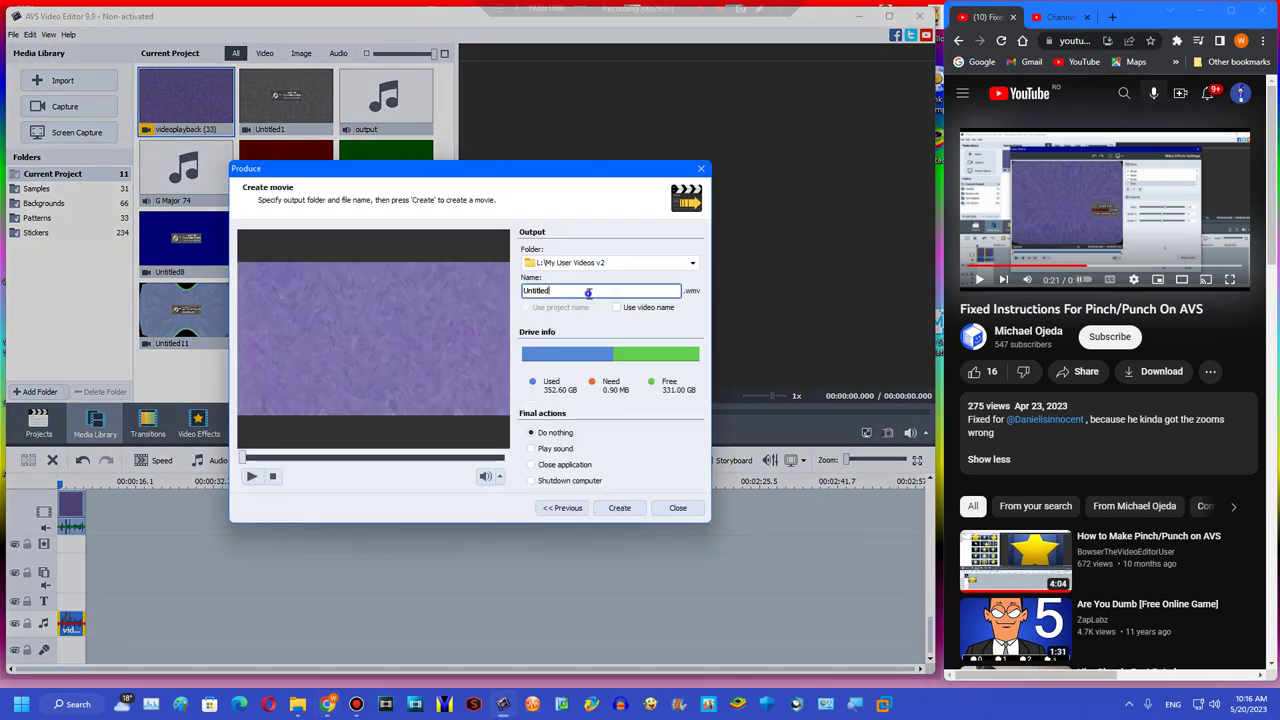
left_click(619, 507)
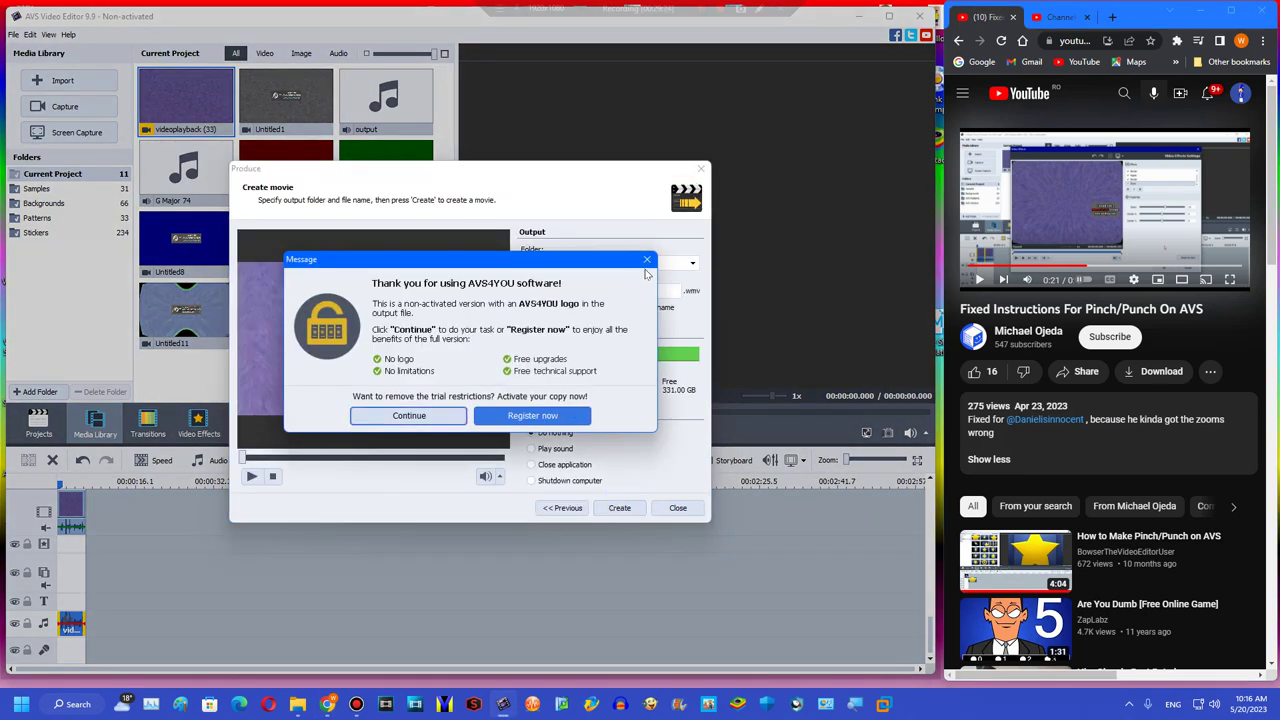
left_click(646, 260)
left_click(596, 290)
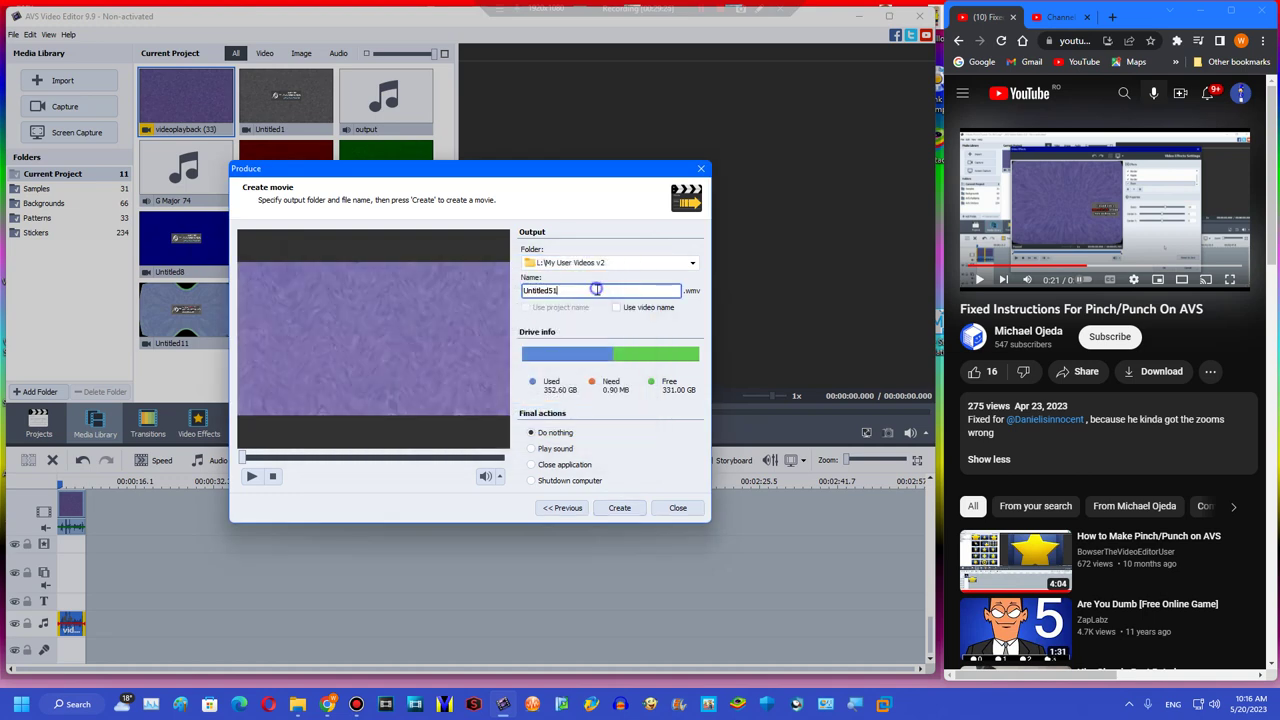
left_click(619, 508)
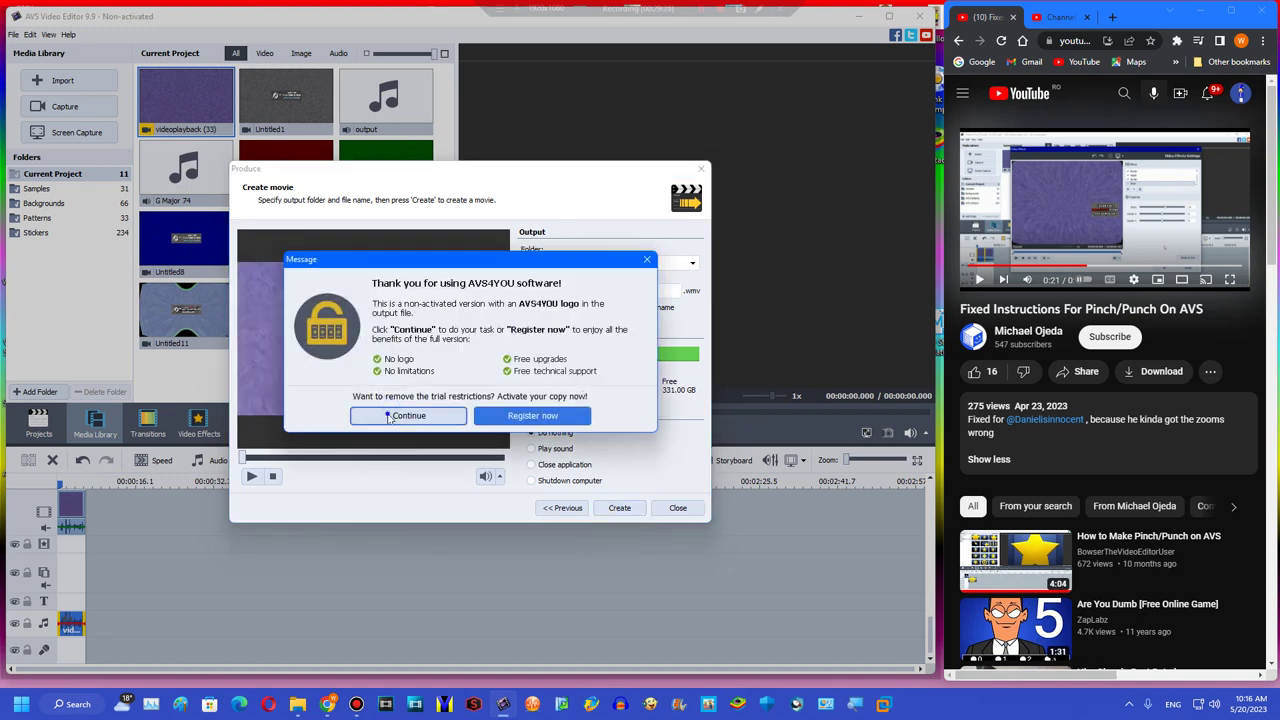
left_click(388, 416)
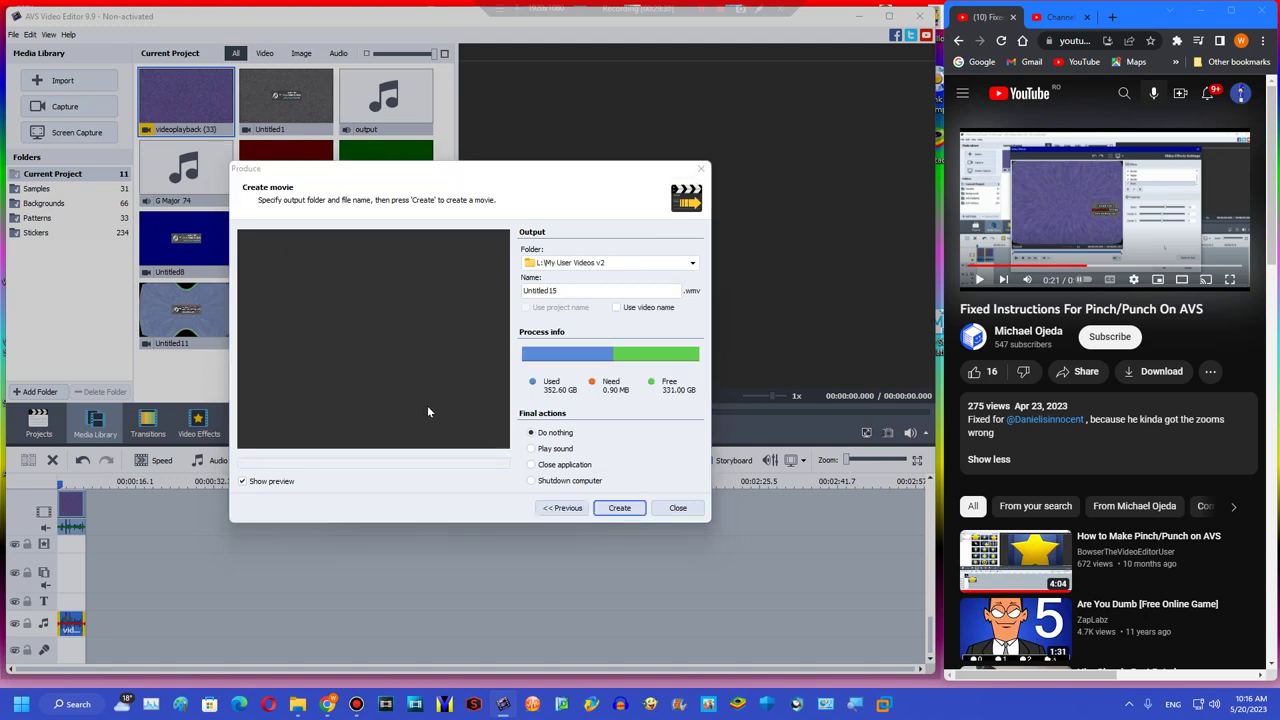
left_click(424, 374)
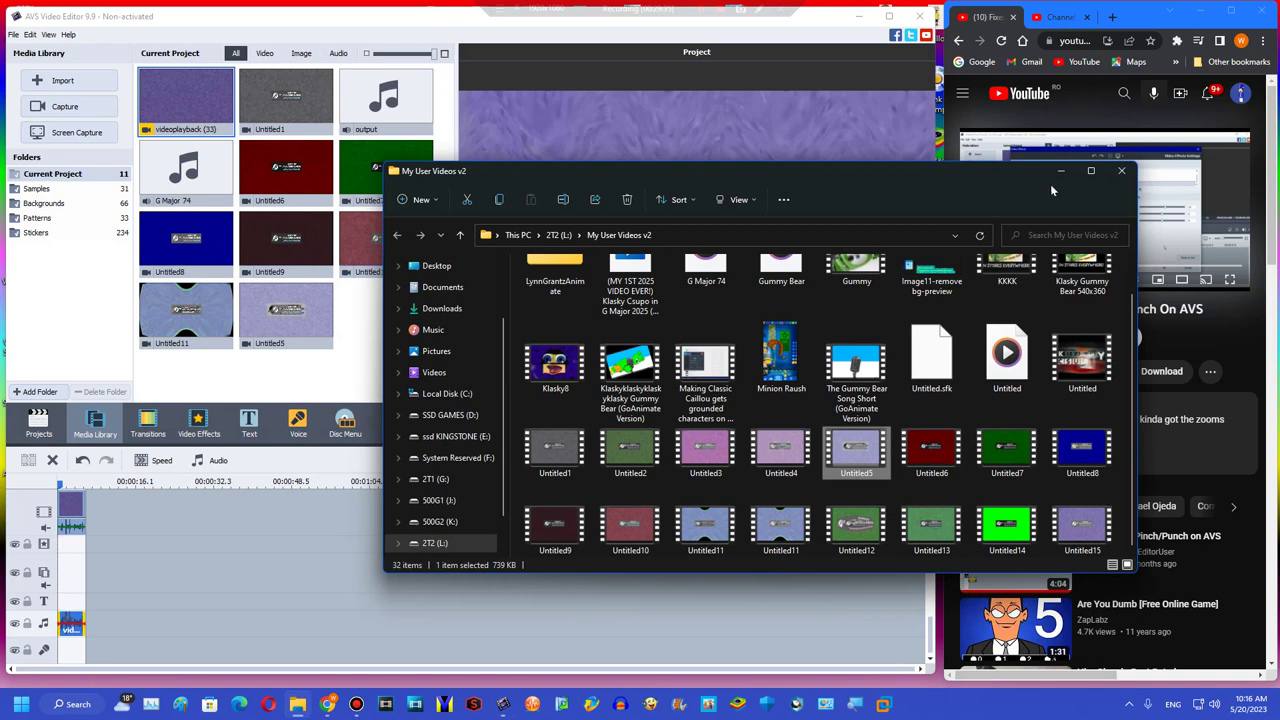
left_click(1061, 171)
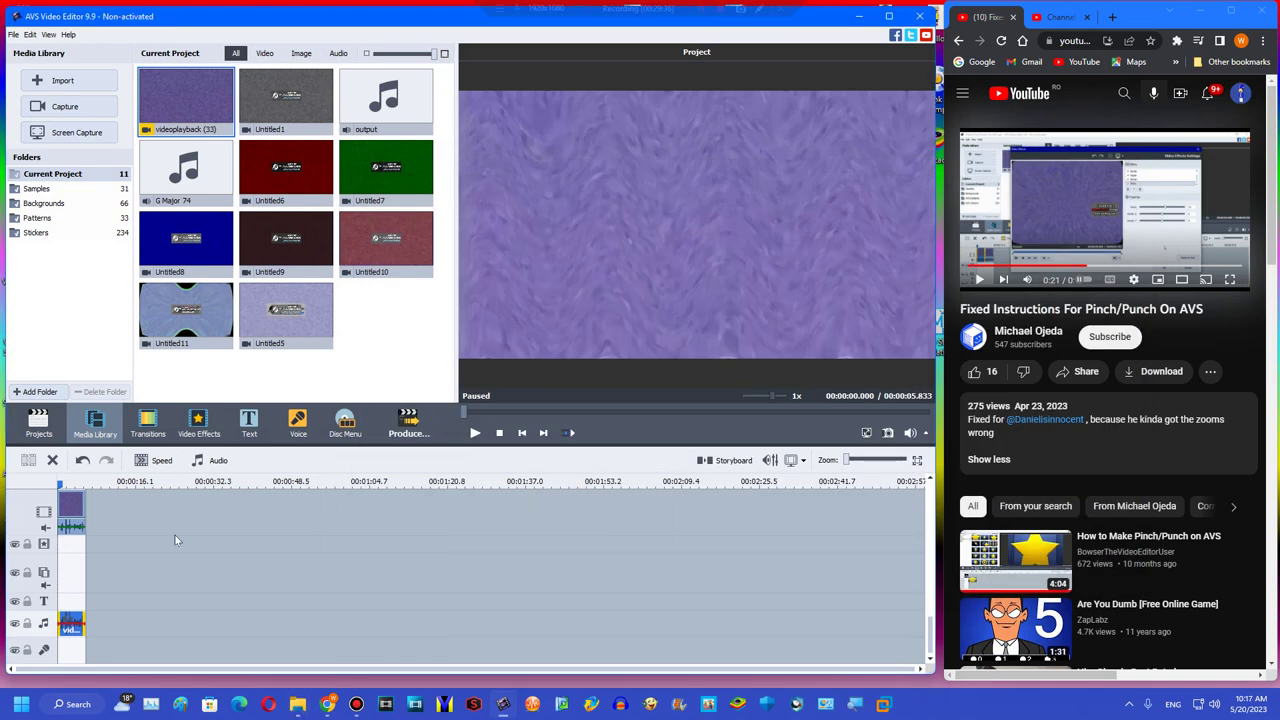
- Clear the video clip, its audio and all effects from the timeline
scroll(94, 605, "up", 3)
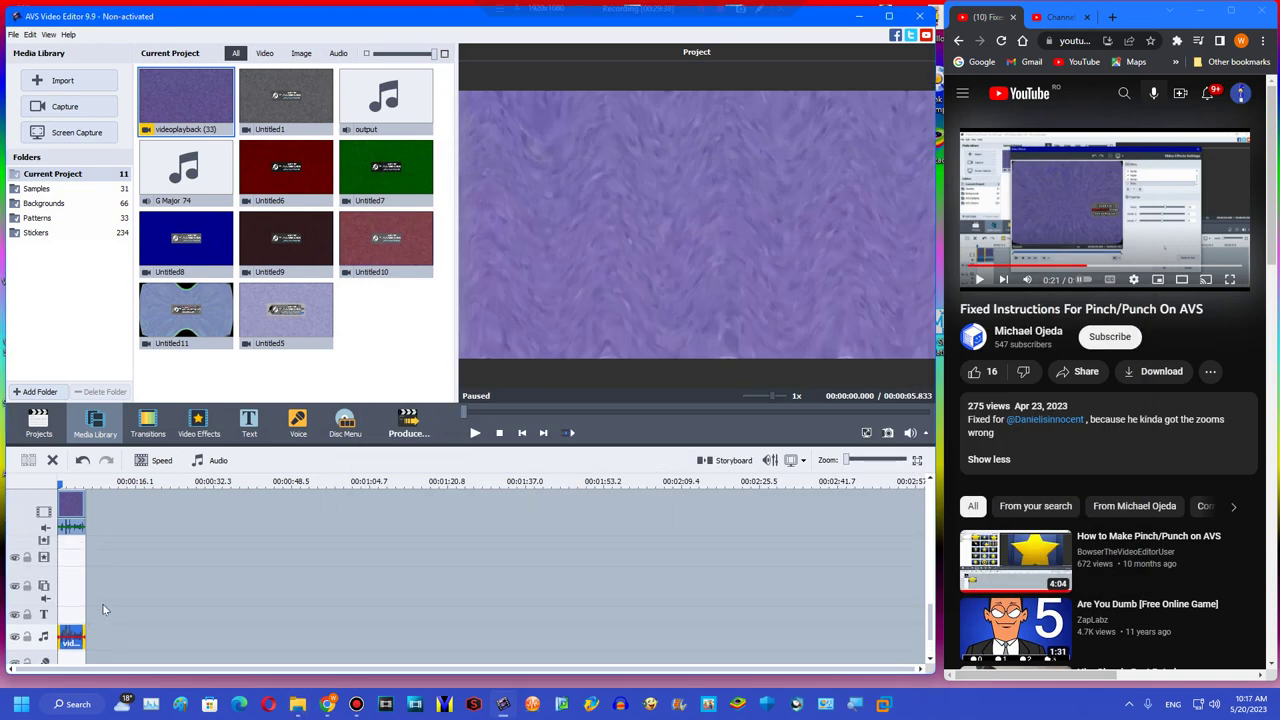
scroll(119, 540, "up", 3)
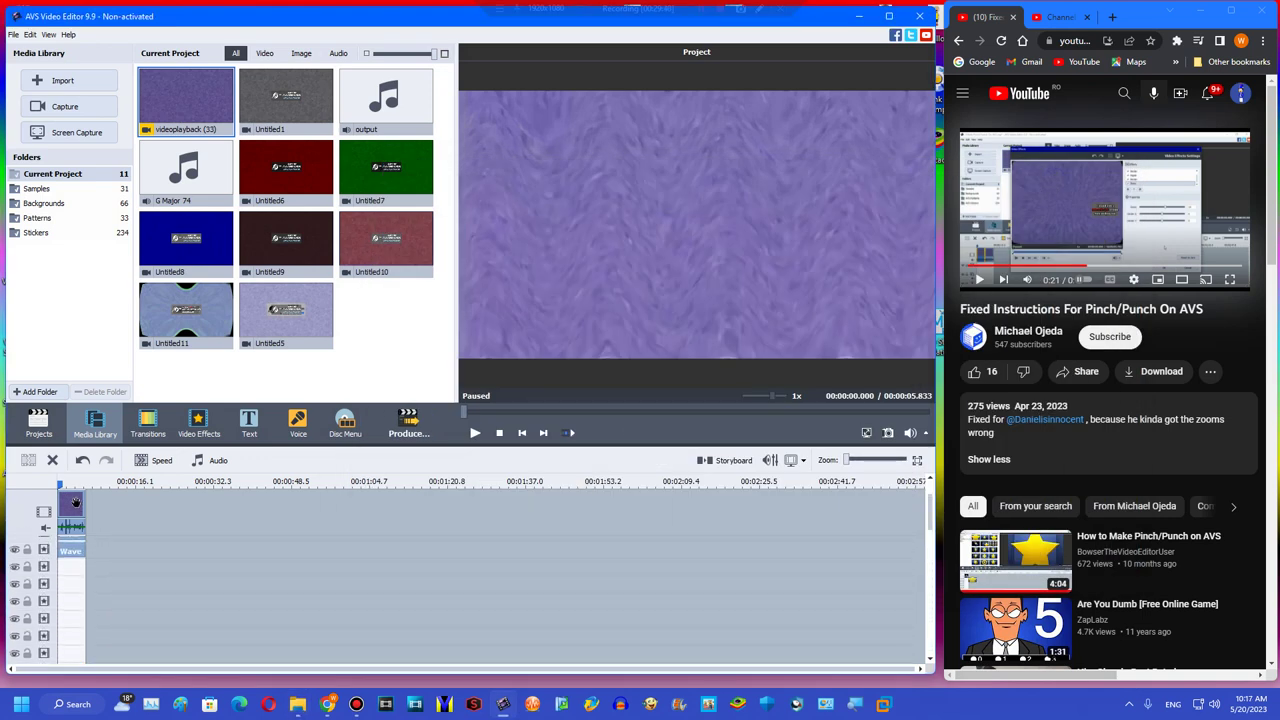
left_click(52, 460)
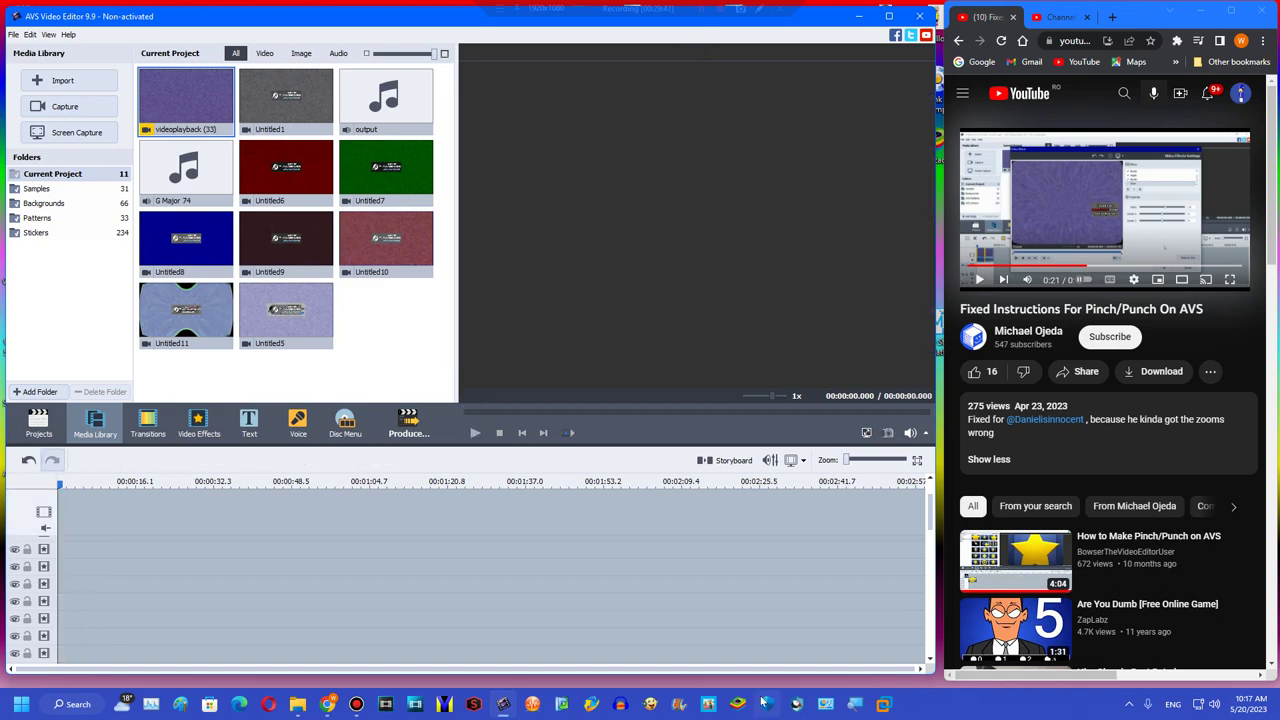
- Start Audacity and open the Replace Effects AVS Video Editor folder on drive 2T3 (M:) in File Explorer
left_click(619, 704)
left_click(297, 704)
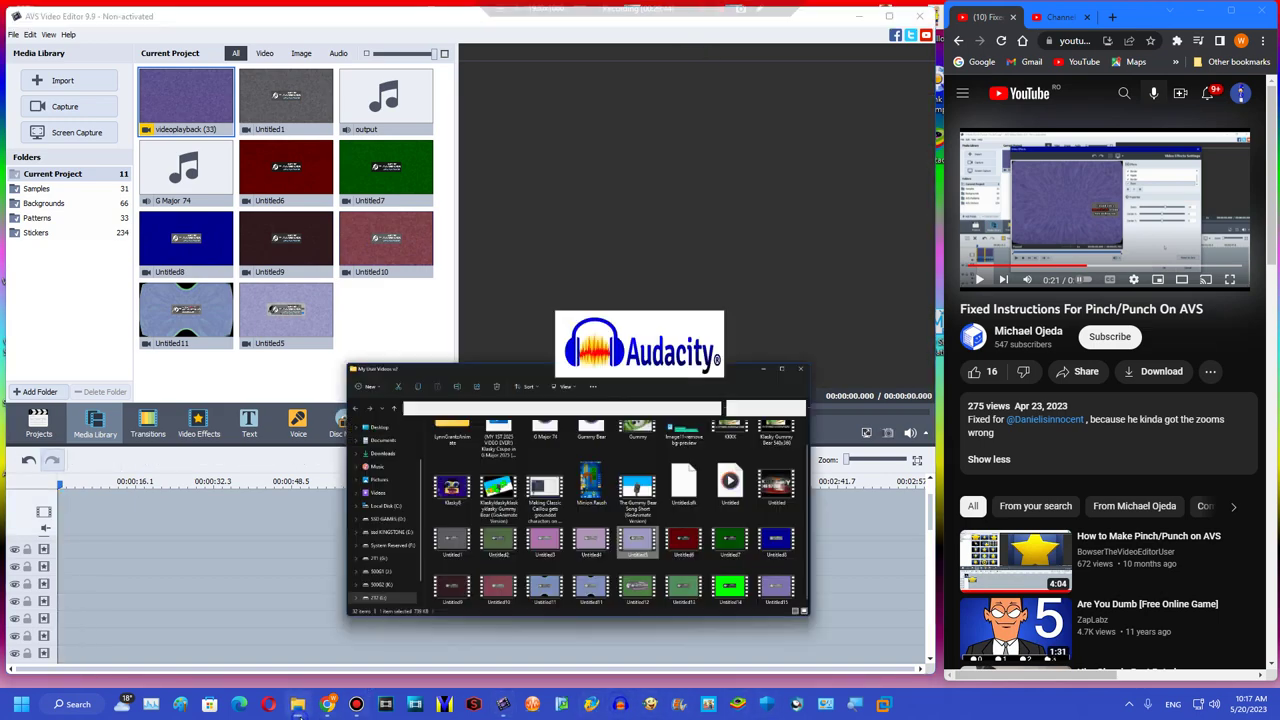
left_click(437, 500)
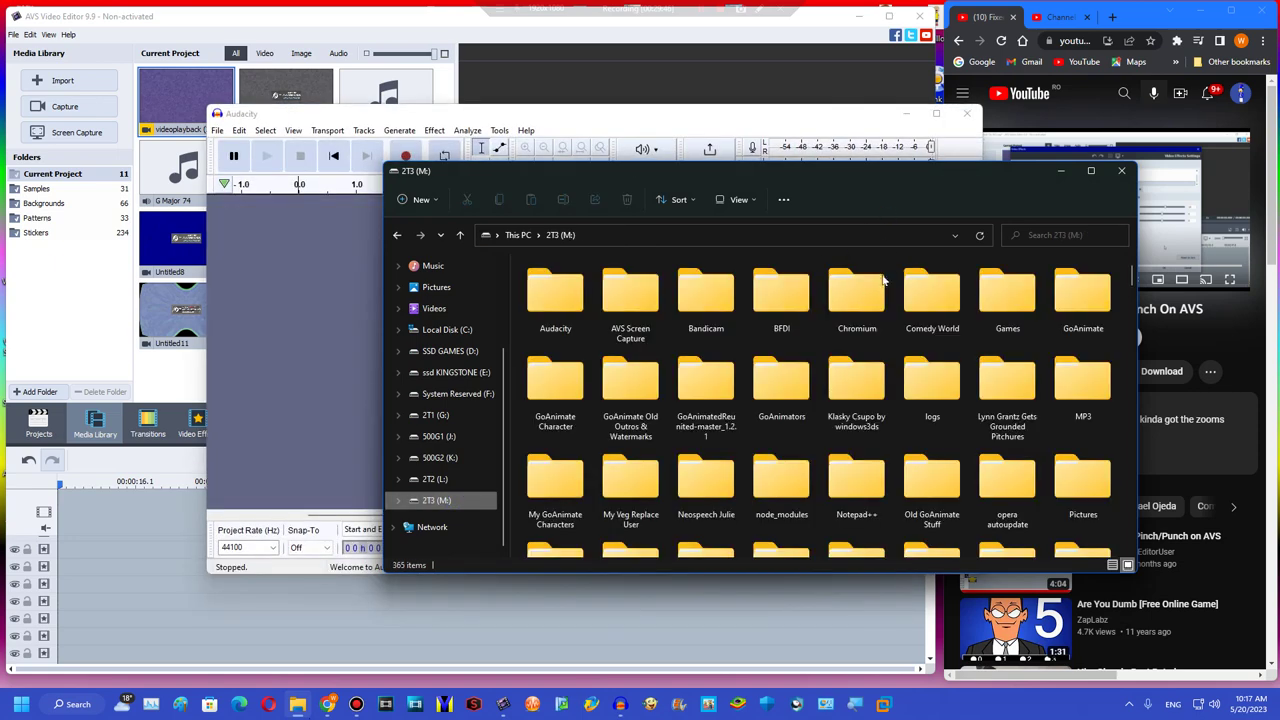
left_click(555, 295)
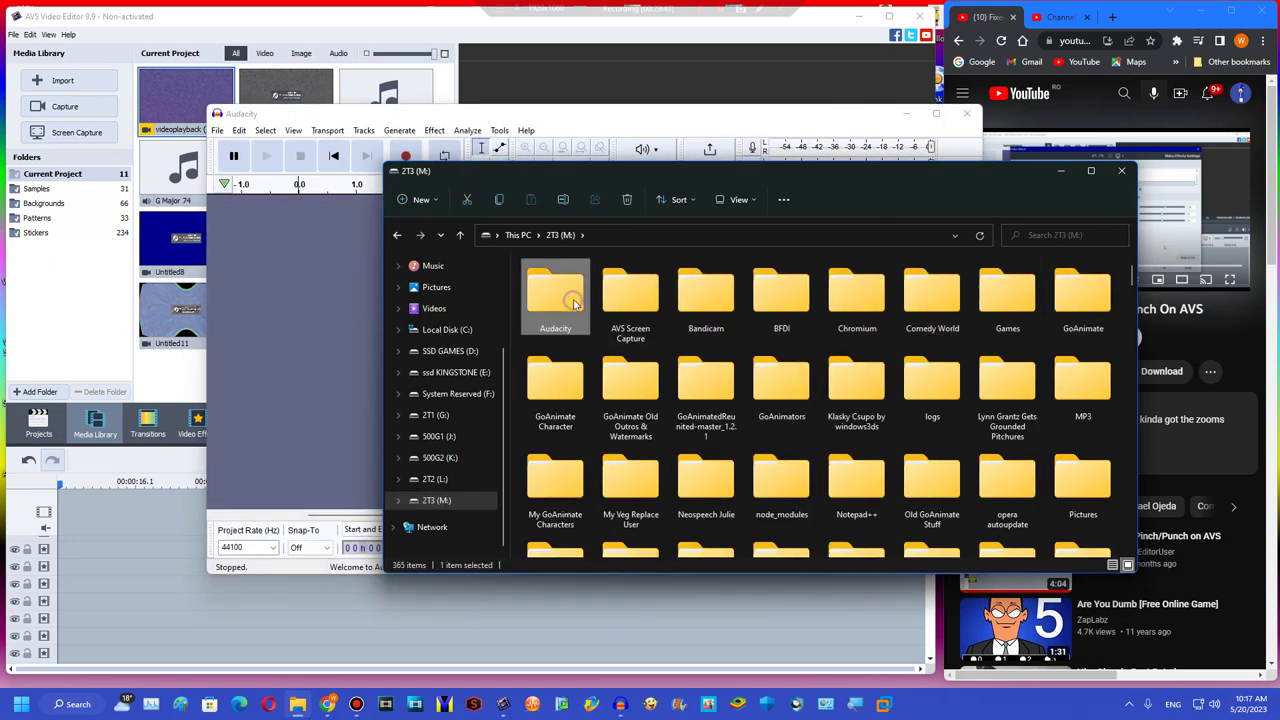
scroll(914, 400, "down", 5)
scroll(914, 400, "up", 5)
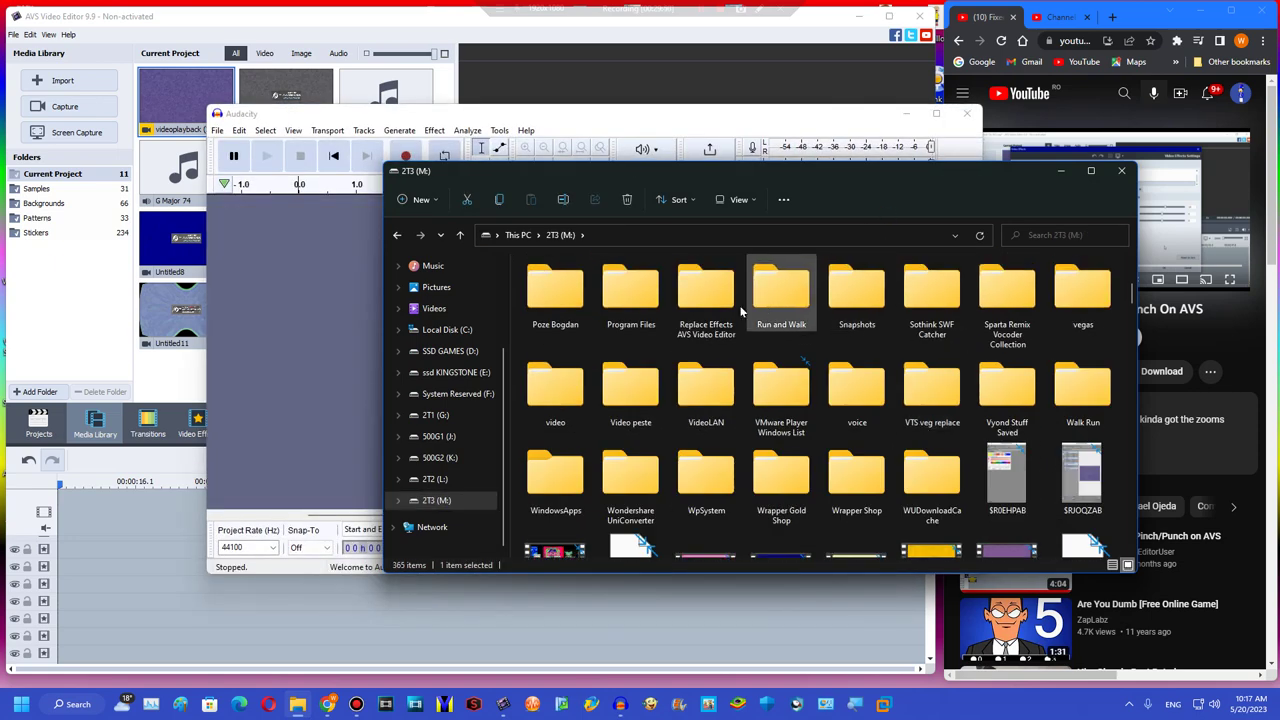
double_click(706, 292)
- Load the 1Splaat file from the folder into Audacity and return File Explorer to My User Videos v2 on drive 2T2 (L:)
scroll(760, 448, "down", 10)
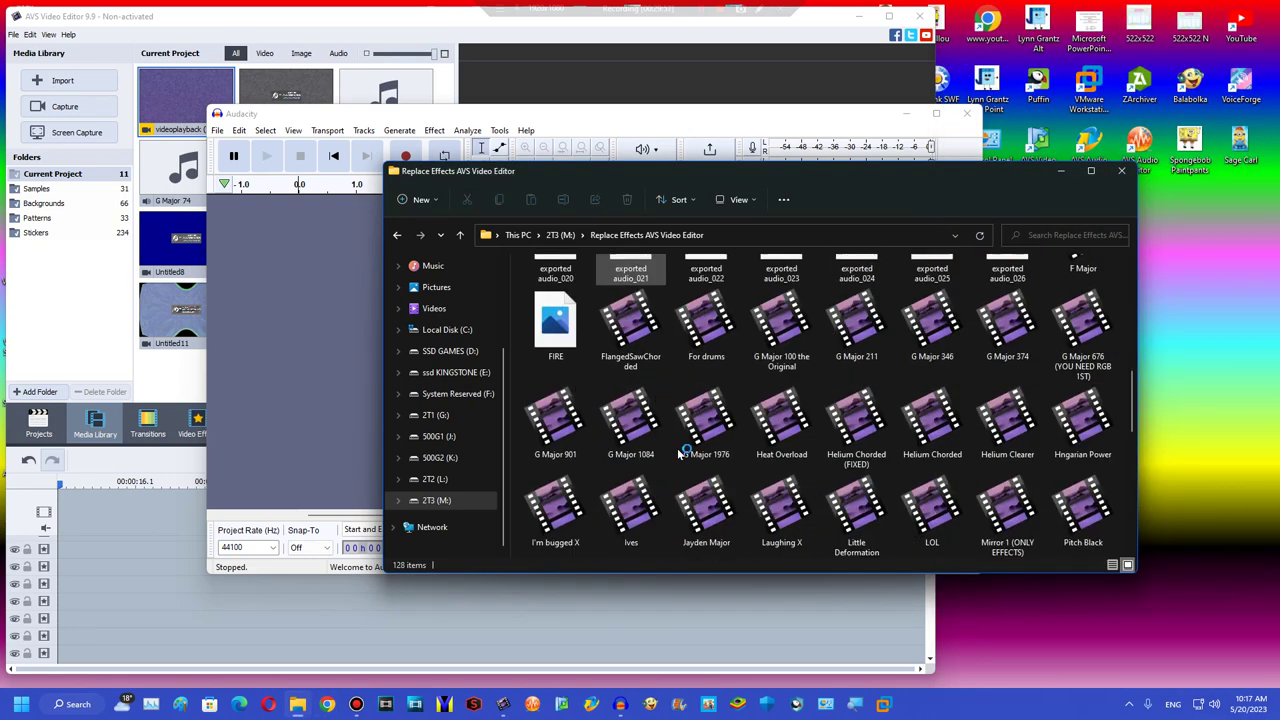
scroll(835, 470, "up", 5)
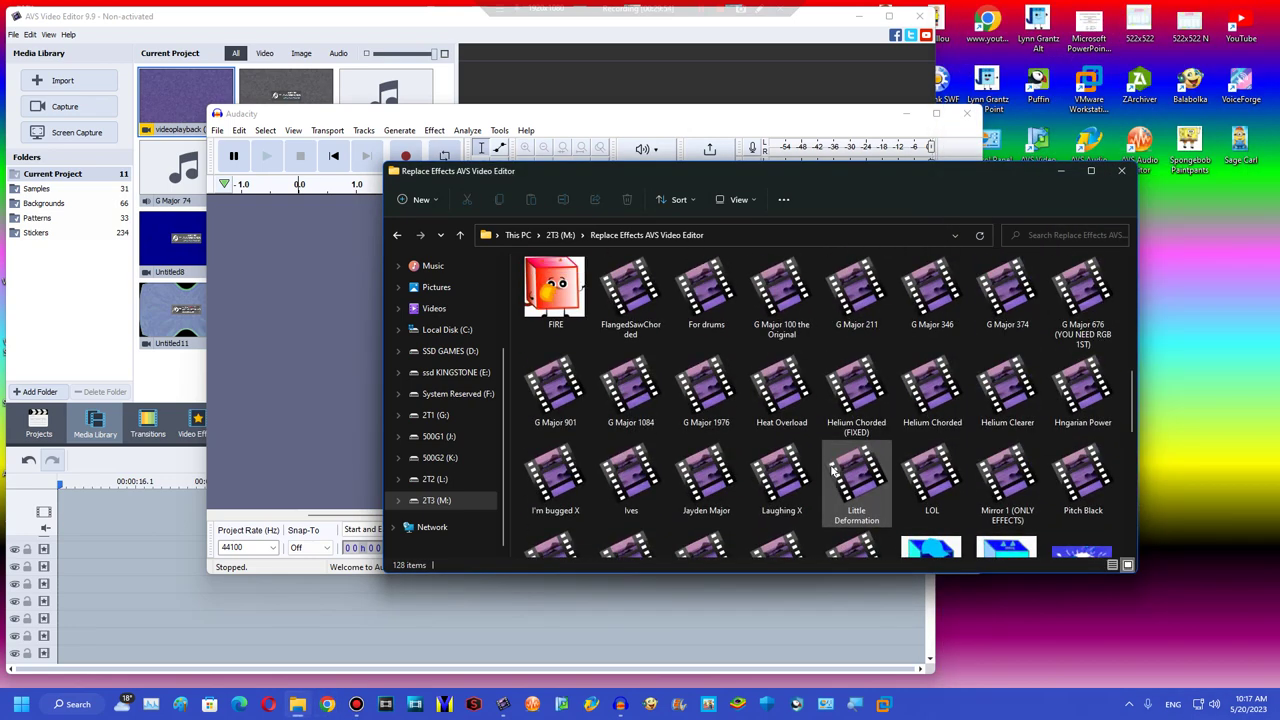
scroll(828, 477, "down", 5)
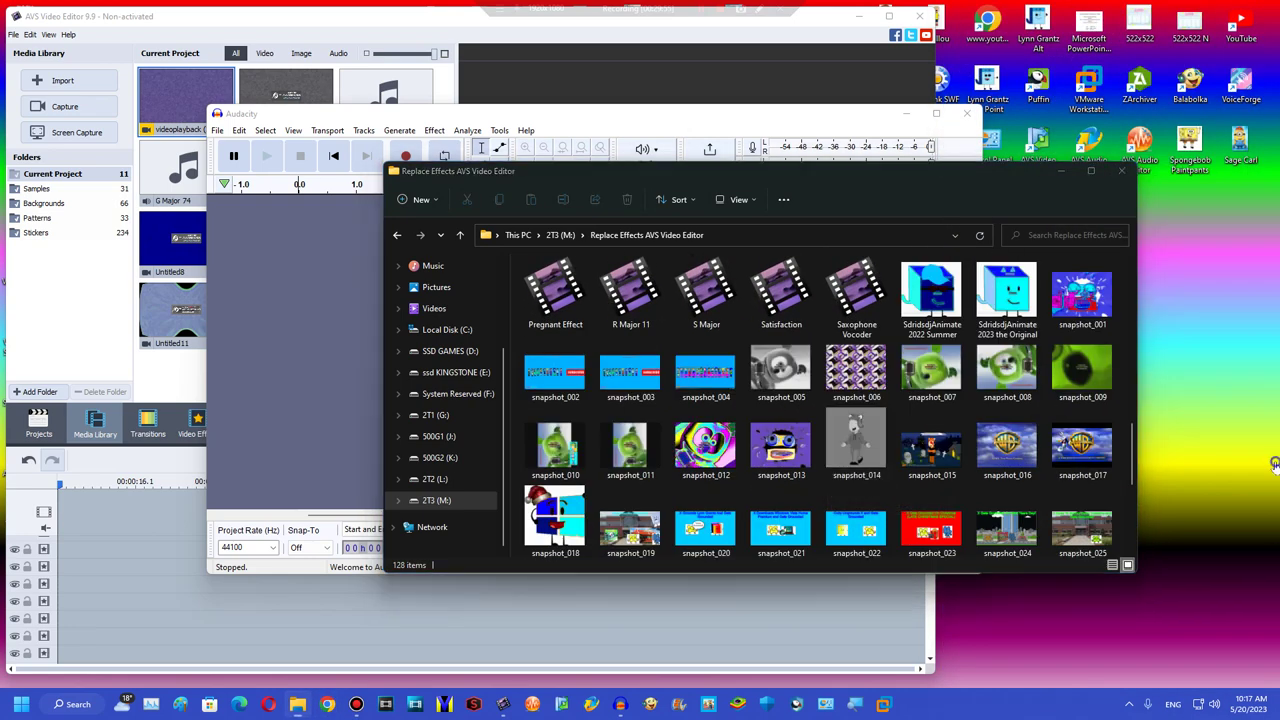
scroll(903, 428, "up", 10)
left_click_drag(555, 295, 360, 360)
left_click(435, 479)
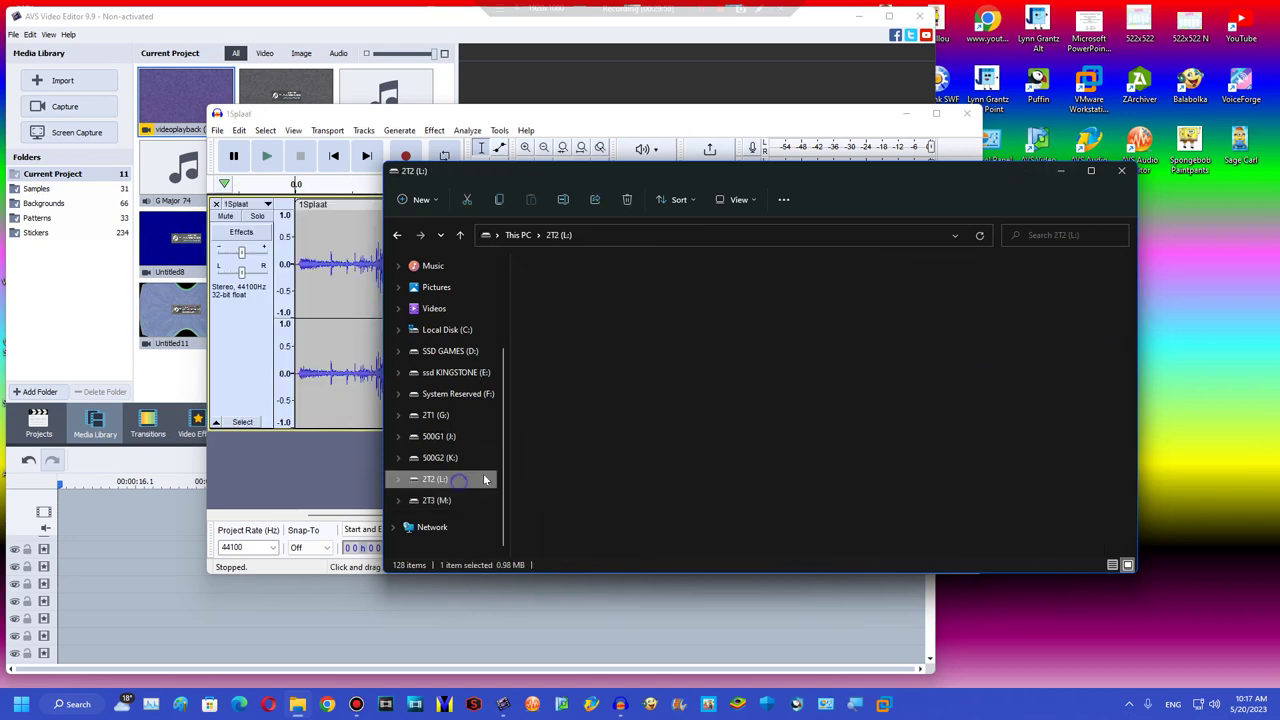
left_click(309, 483)
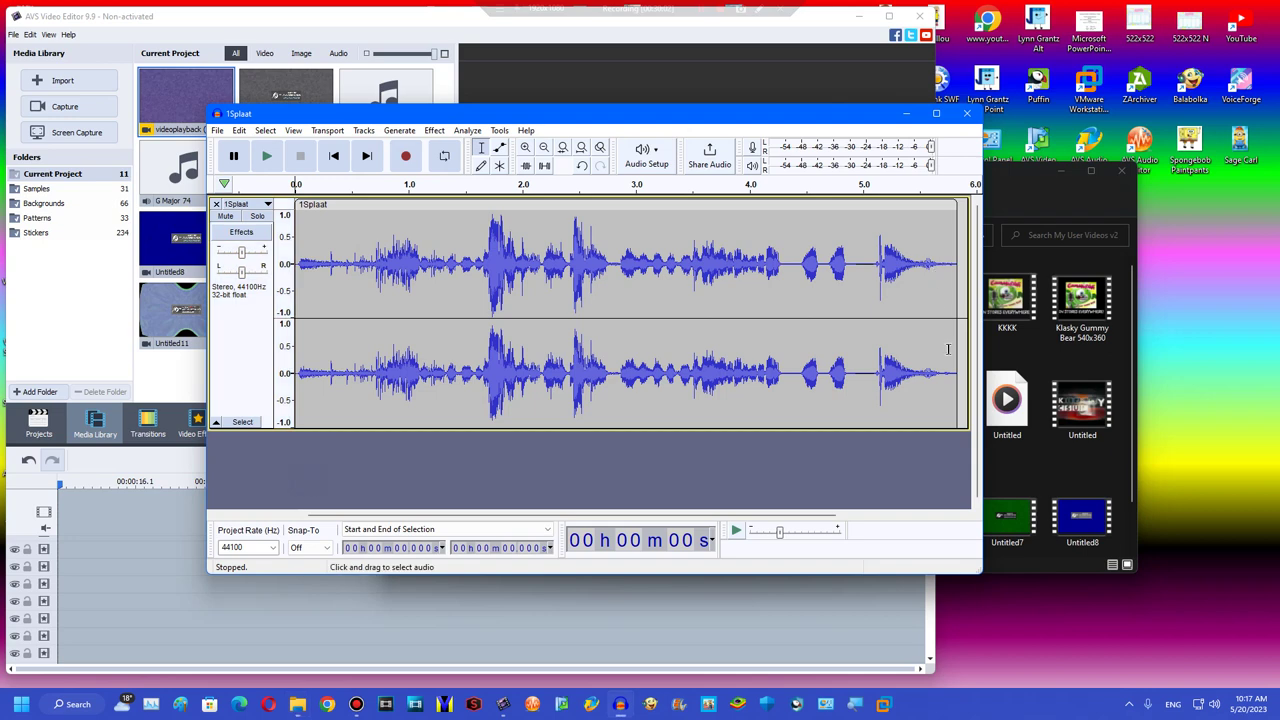
- Select the whole 1Splaat stereo track and apply the Reverse effect to it
left_click_drag(963, 367, 295, 260)
left_click(431, 131)
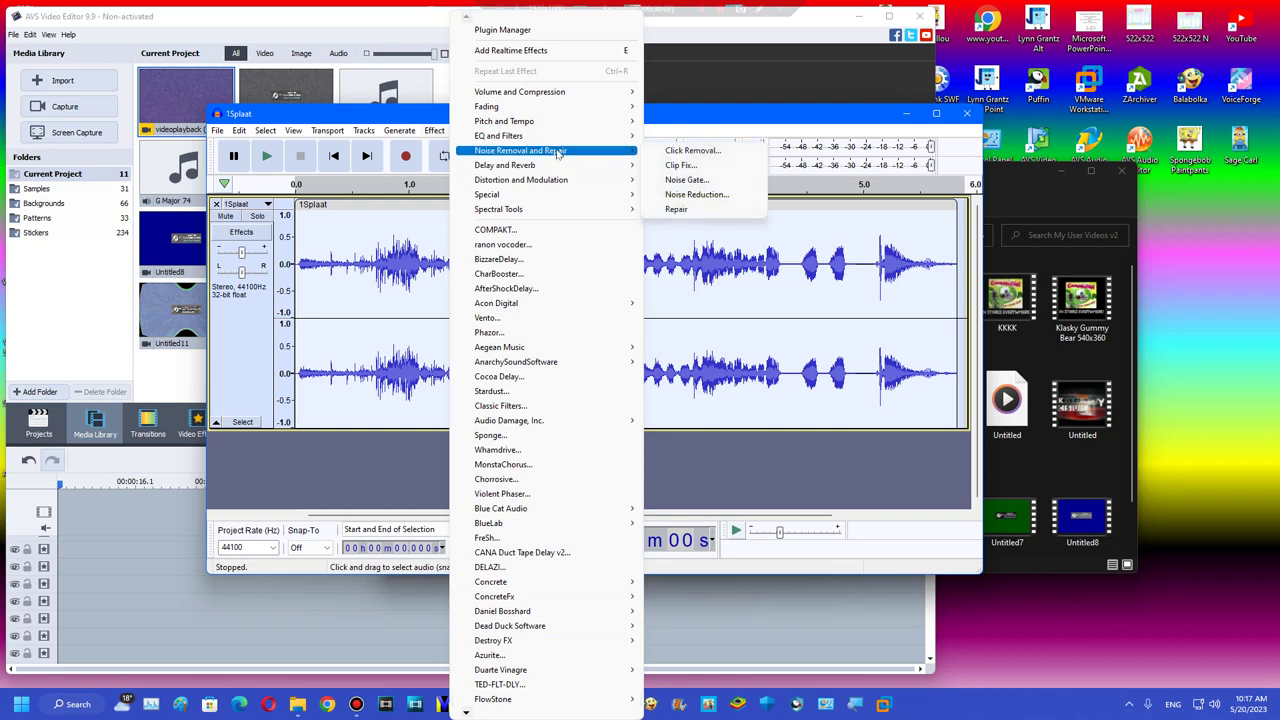
mouse_move(553, 139)
mouse_move(553, 124)
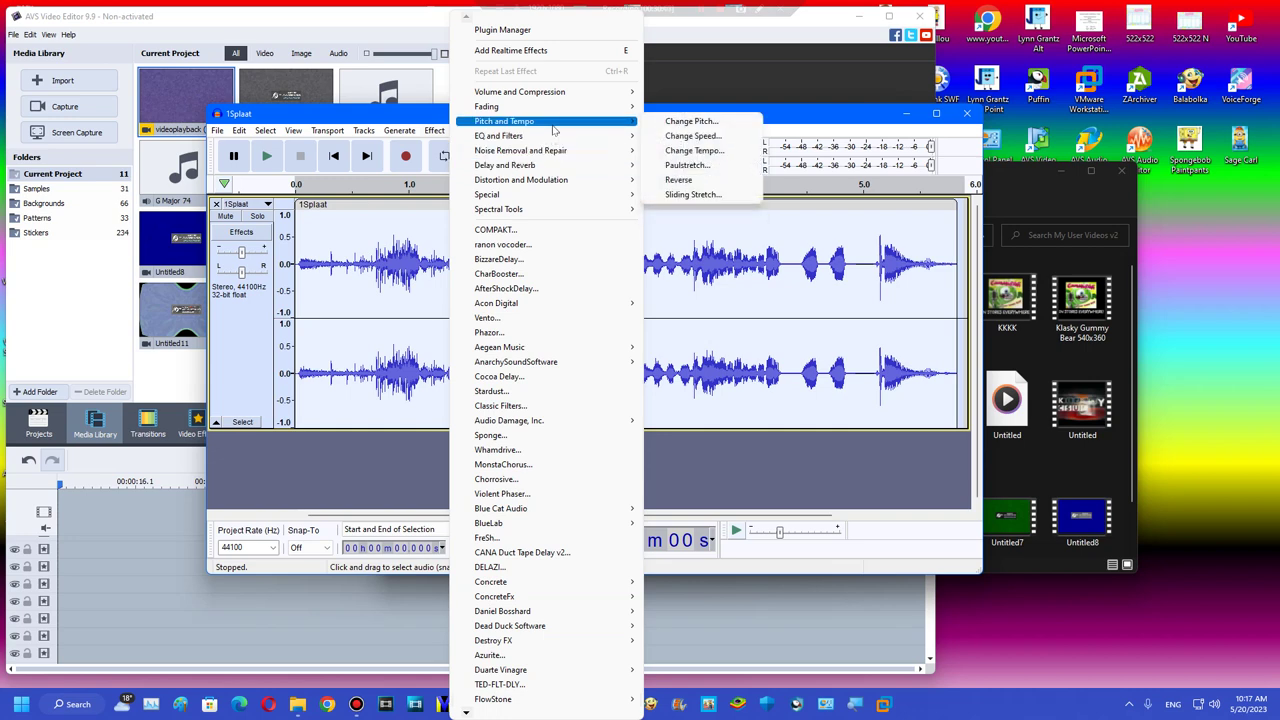
left_click(664, 181)
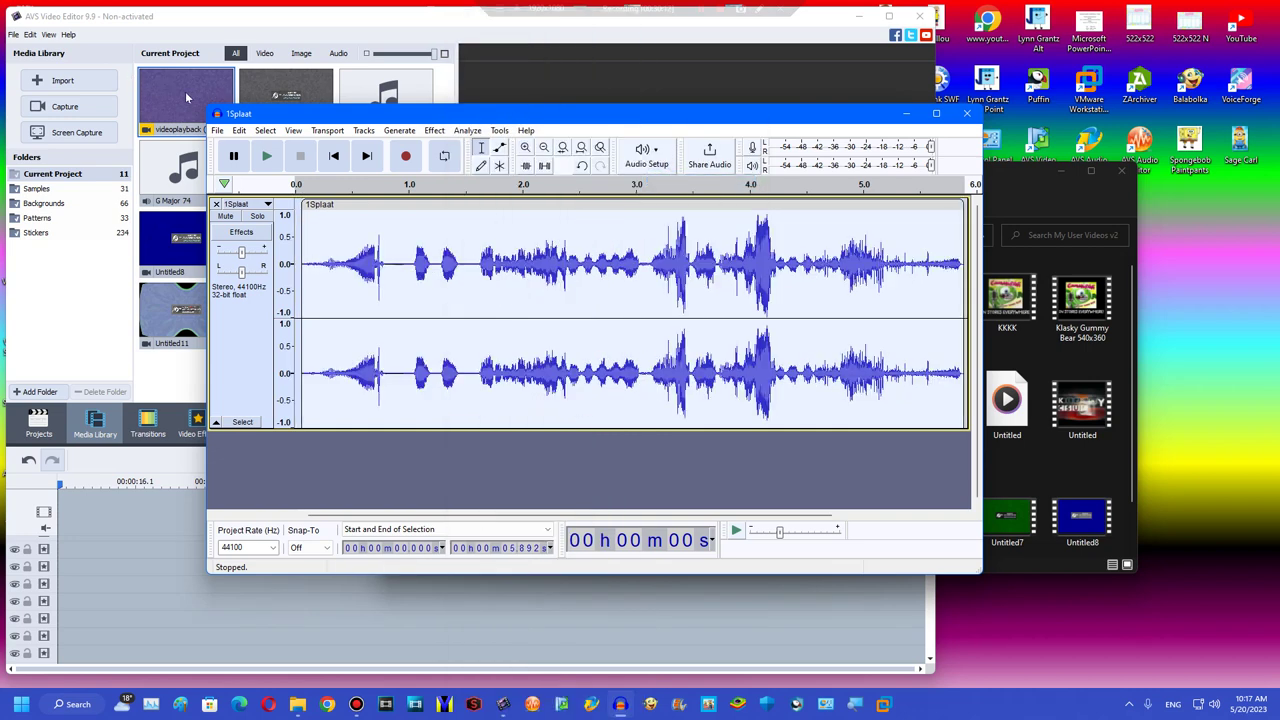
- Export the reversed audio as a WAV file named Confusion in My User Videos v2
left_click(217, 133)
mouse_move(243, 232)
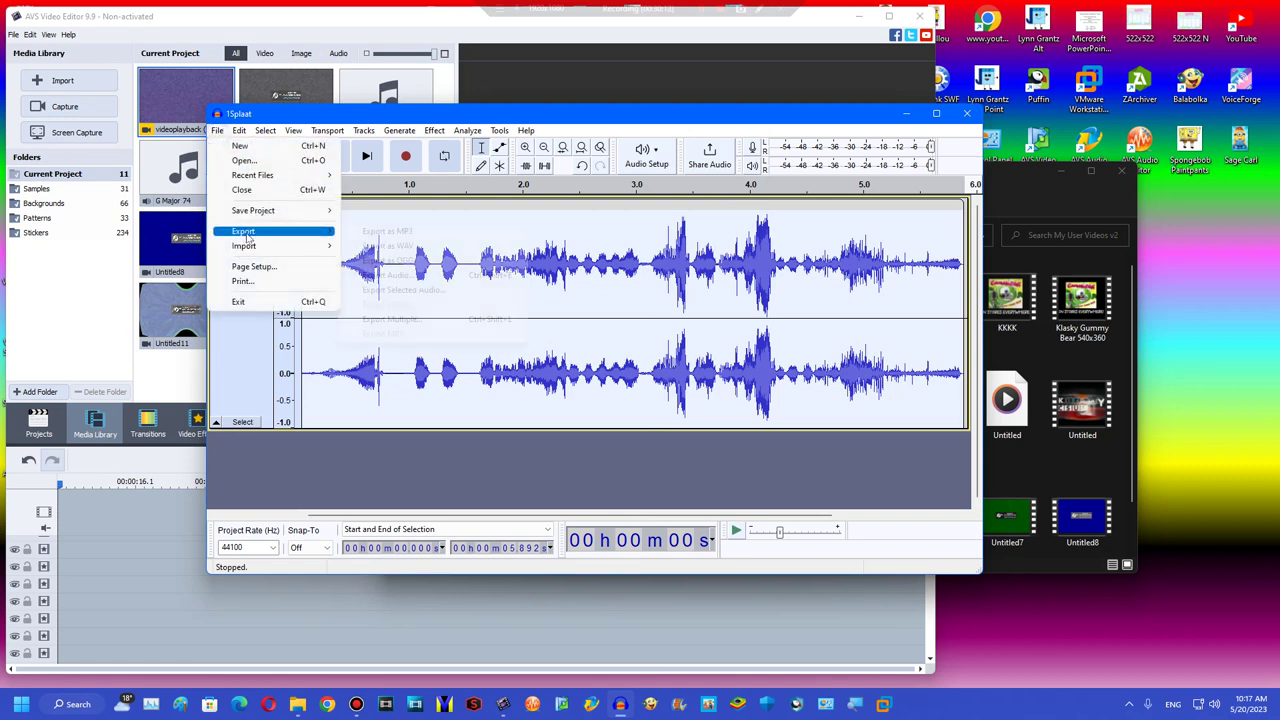
left_click(392, 248)
type("fusion")
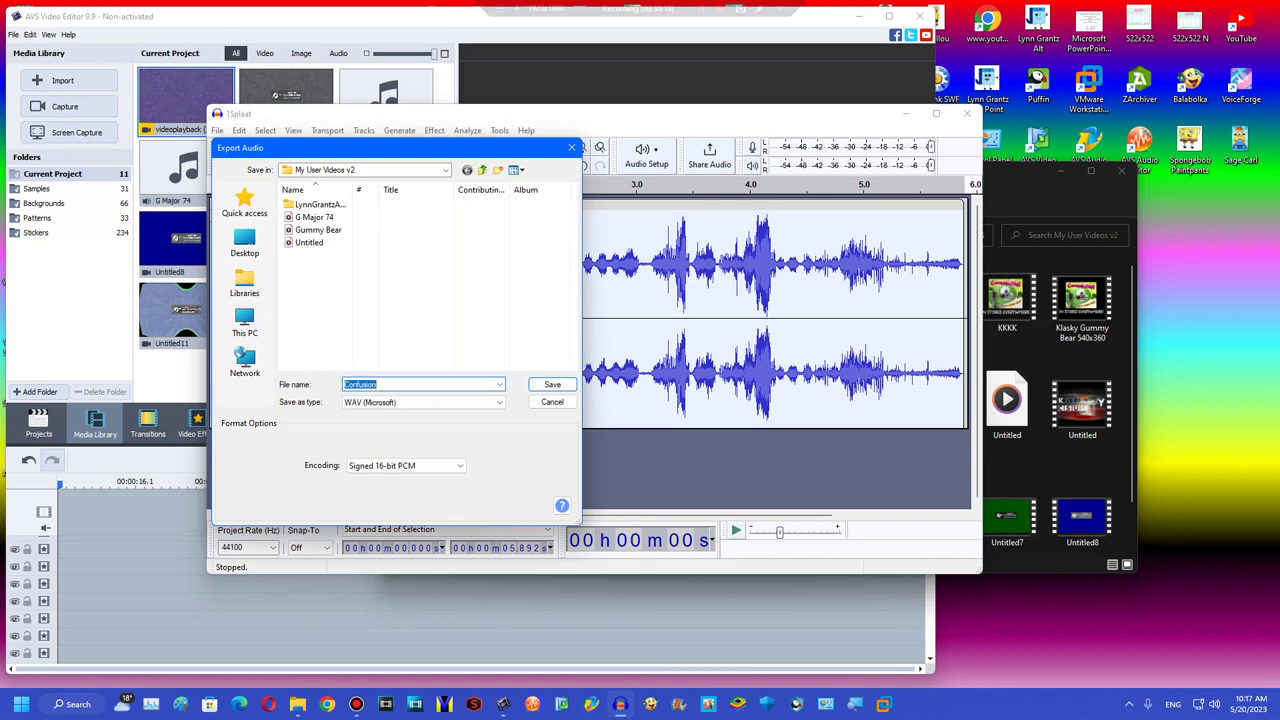
key("Return")
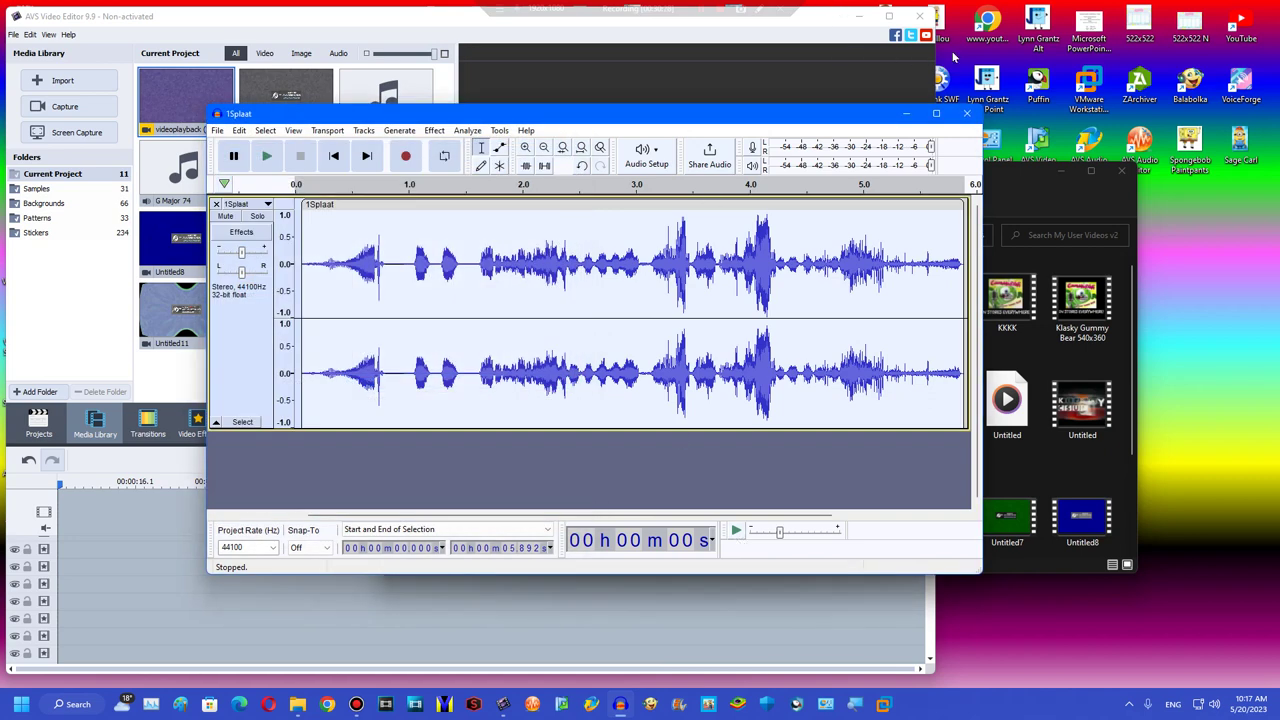
- Close Audacity, import Confusion into AVS Video Editor's media library and place the Untitled1 clip on the main video track
left_click(966, 113)
left_click(617, 343)
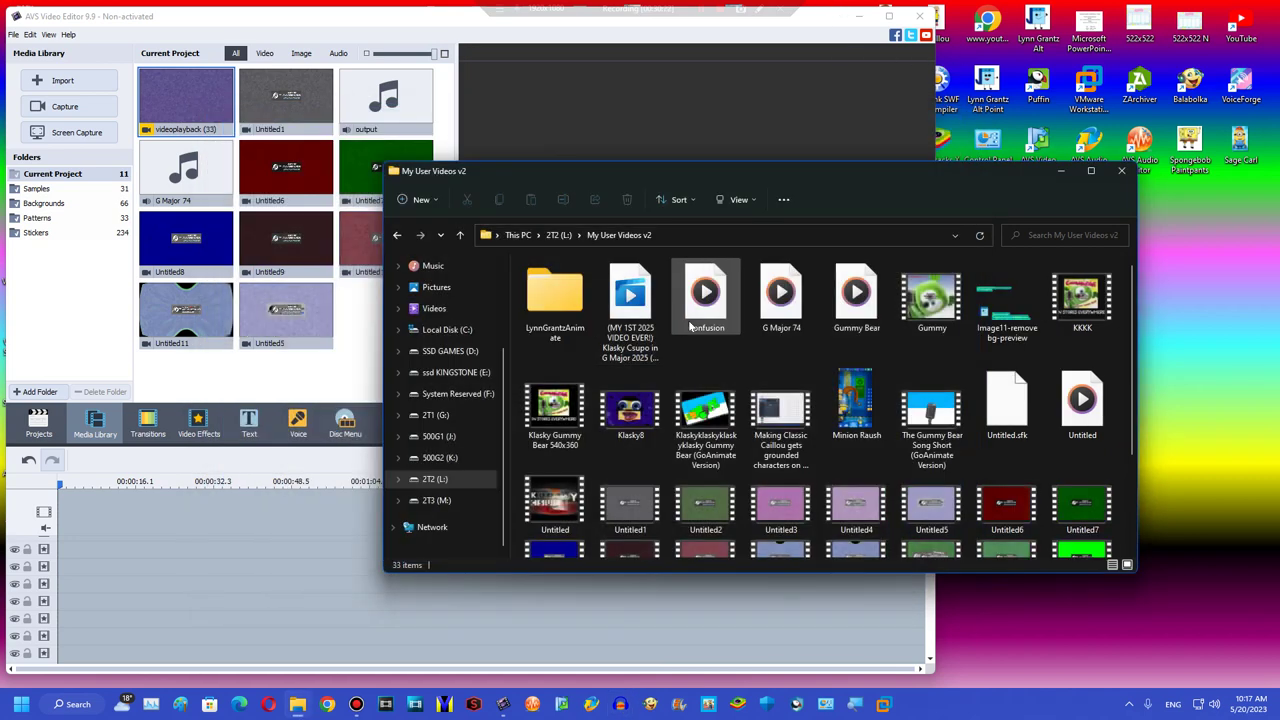
left_click_drag(690, 326, 358, 290)
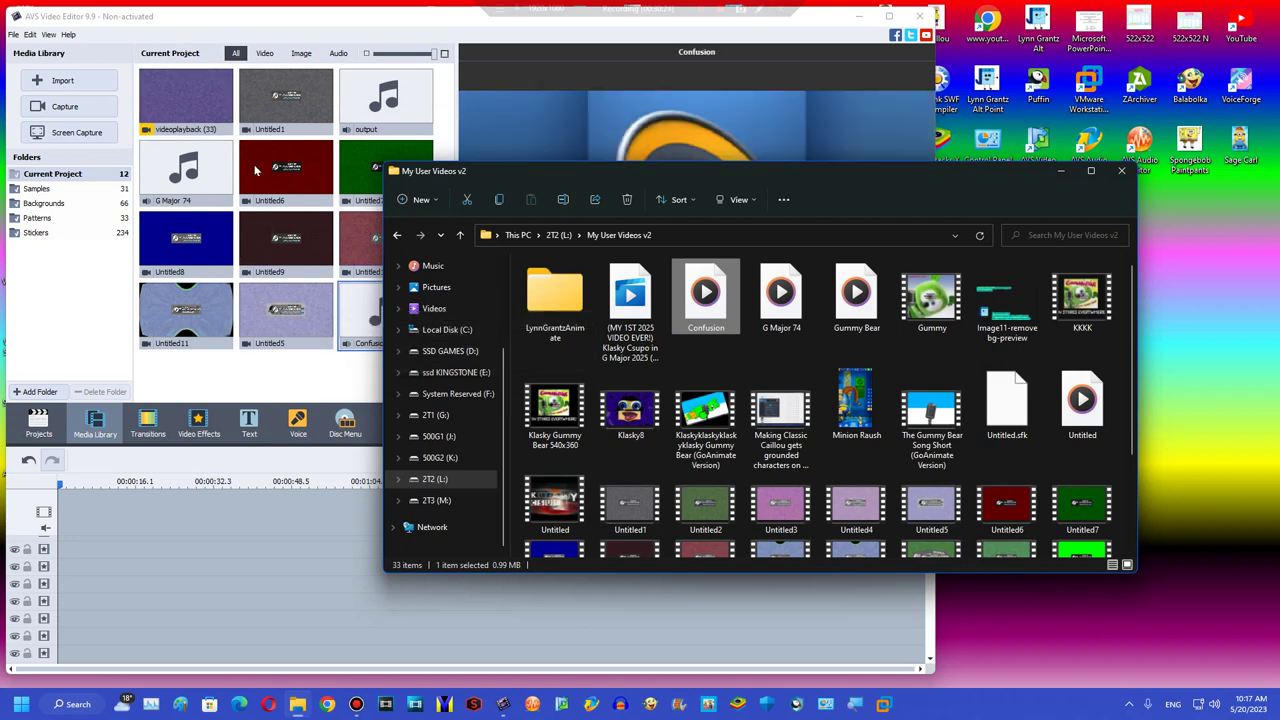
left_click_drag(286, 100, 75, 515)
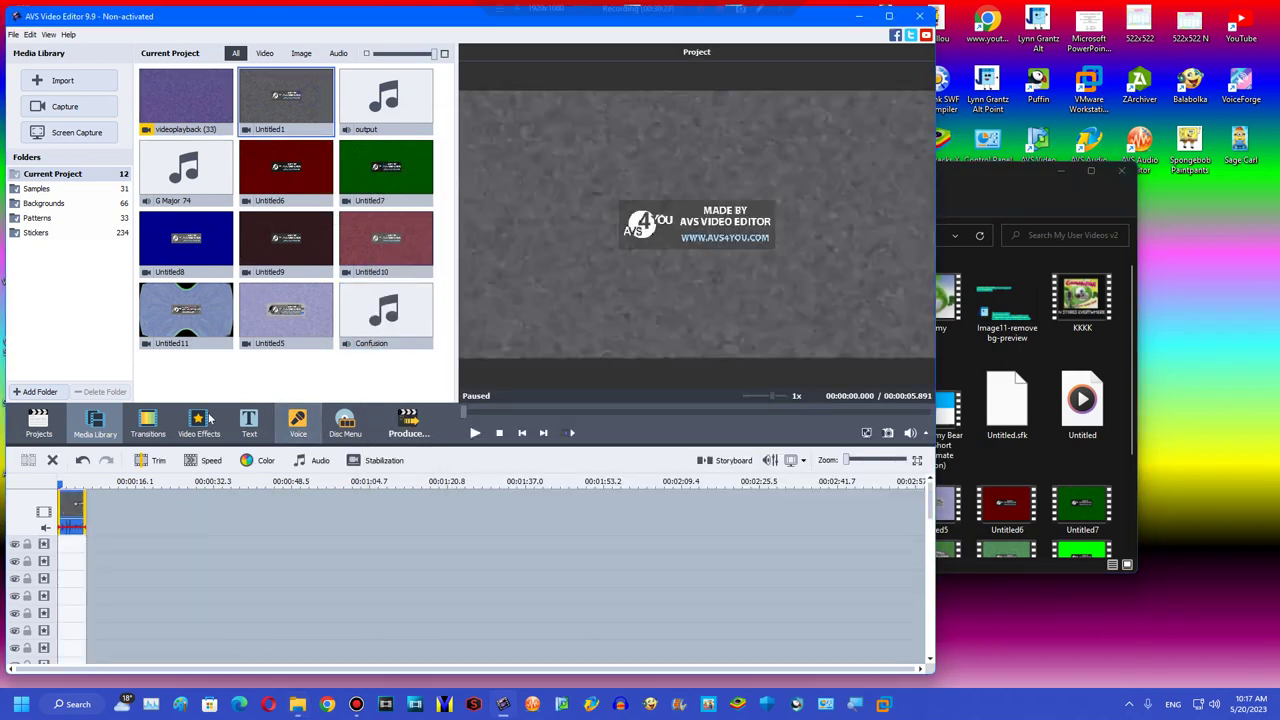
- Add an Invert video effect to the first effects track and shorten it to the clip's length
left_click(199, 422)
scroll(425, 124, "down", 5)
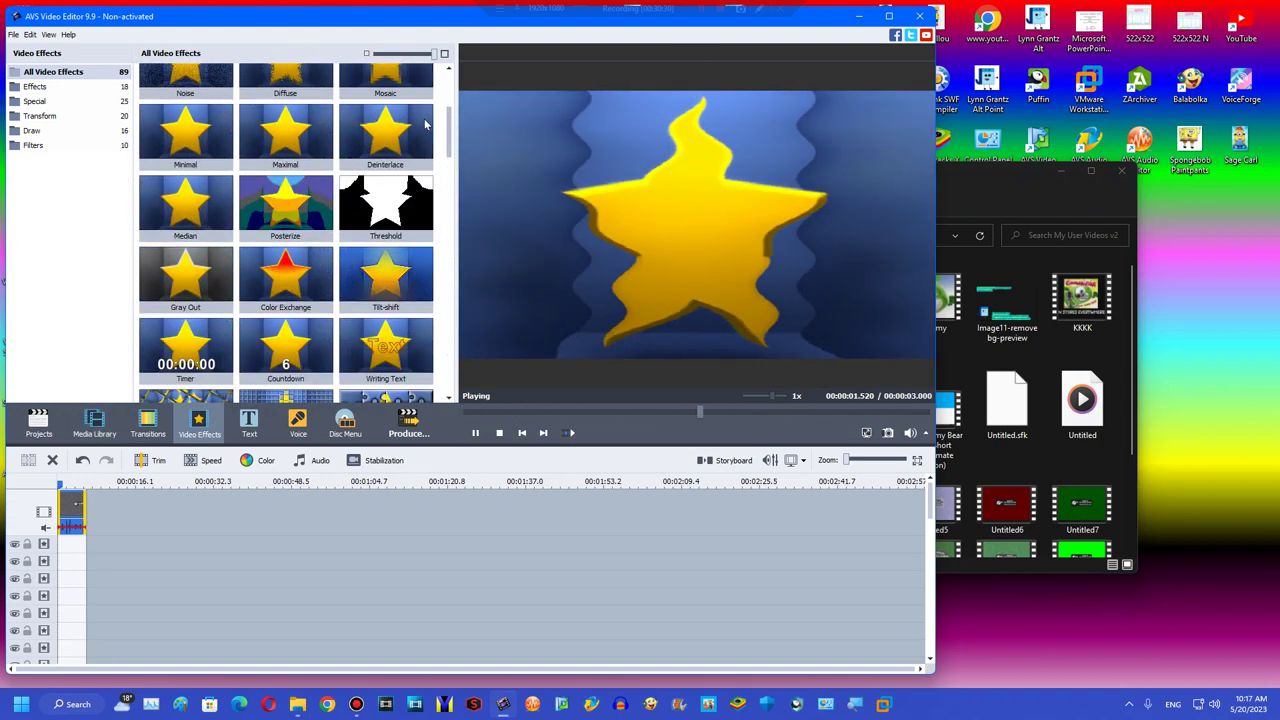
scroll(378, 268, "down", 10)
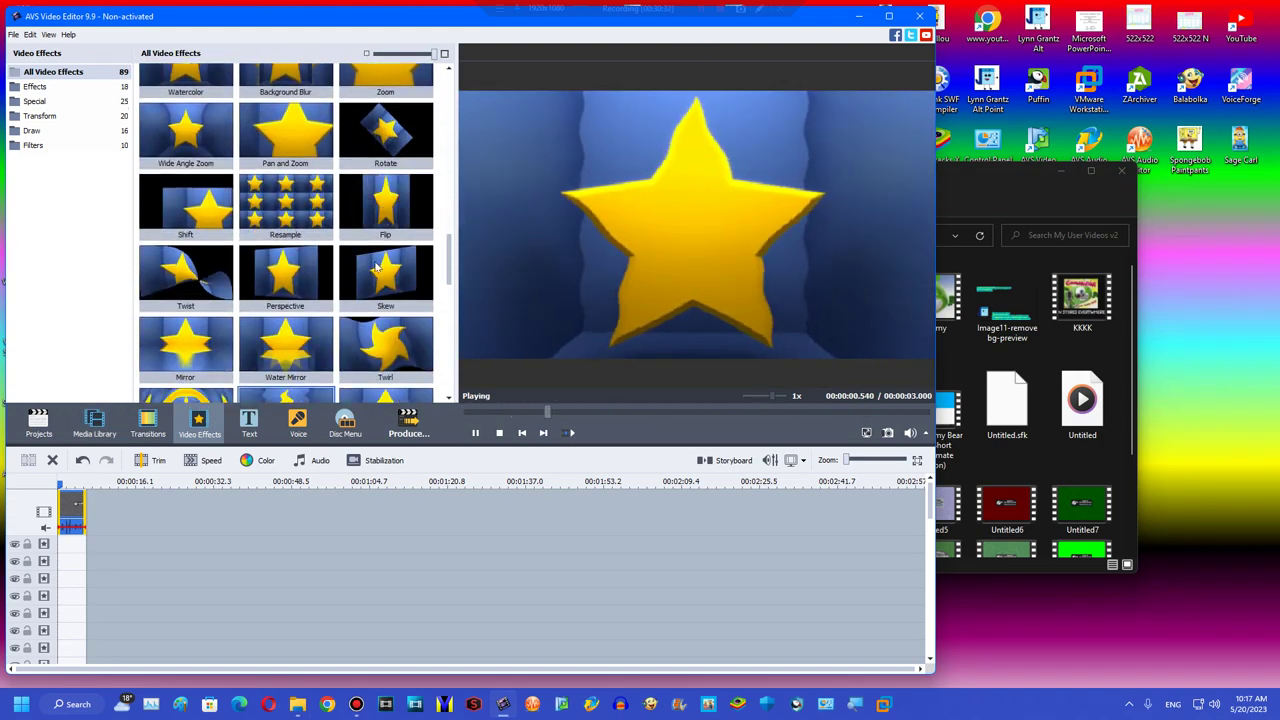
scroll(378, 268, "up", 12)
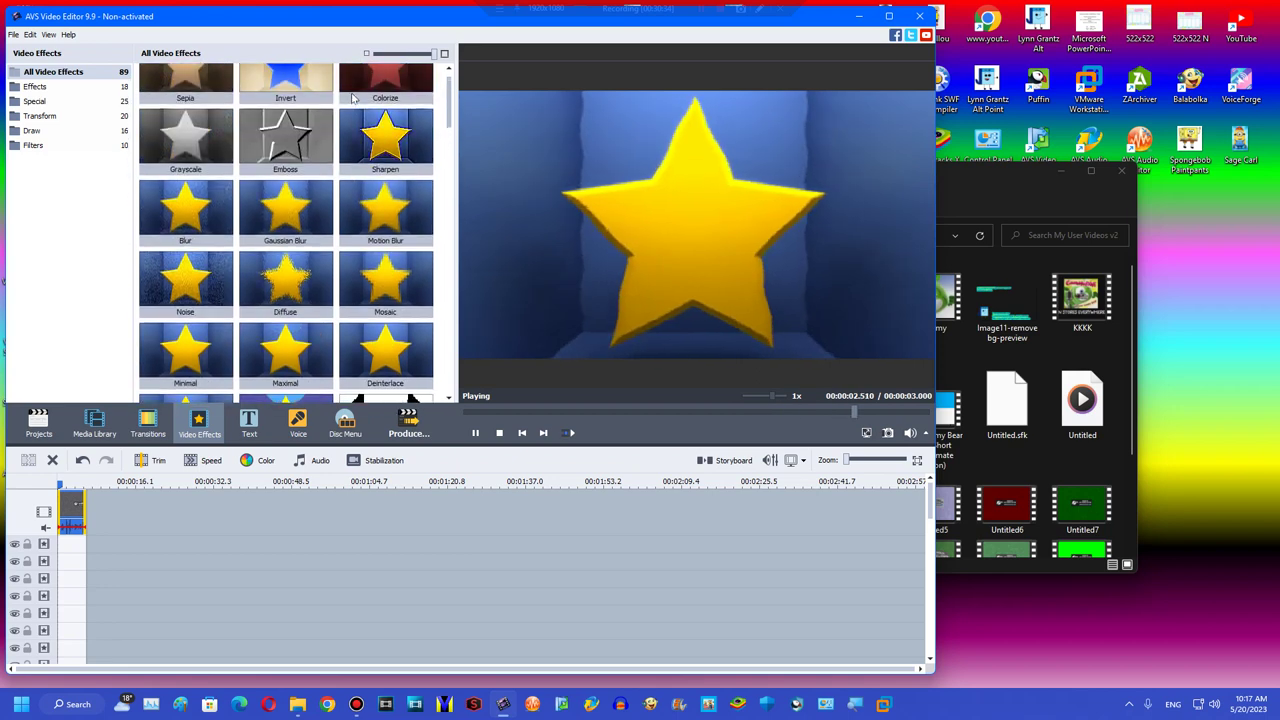
scroll(352, 97, "up", 1)
left_click_drag(285, 100, 62, 548)
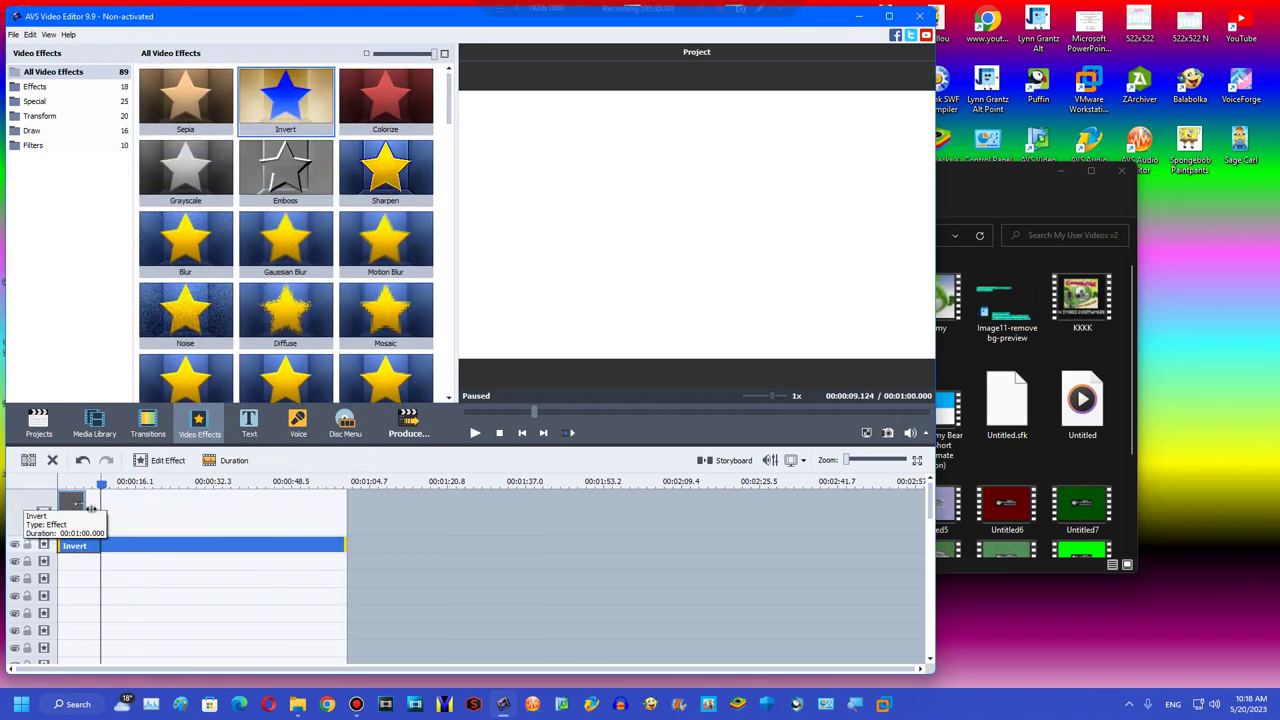
- Apply colour correction to the Untitled1 clip with the hue set to 180
left_click(74, 505)
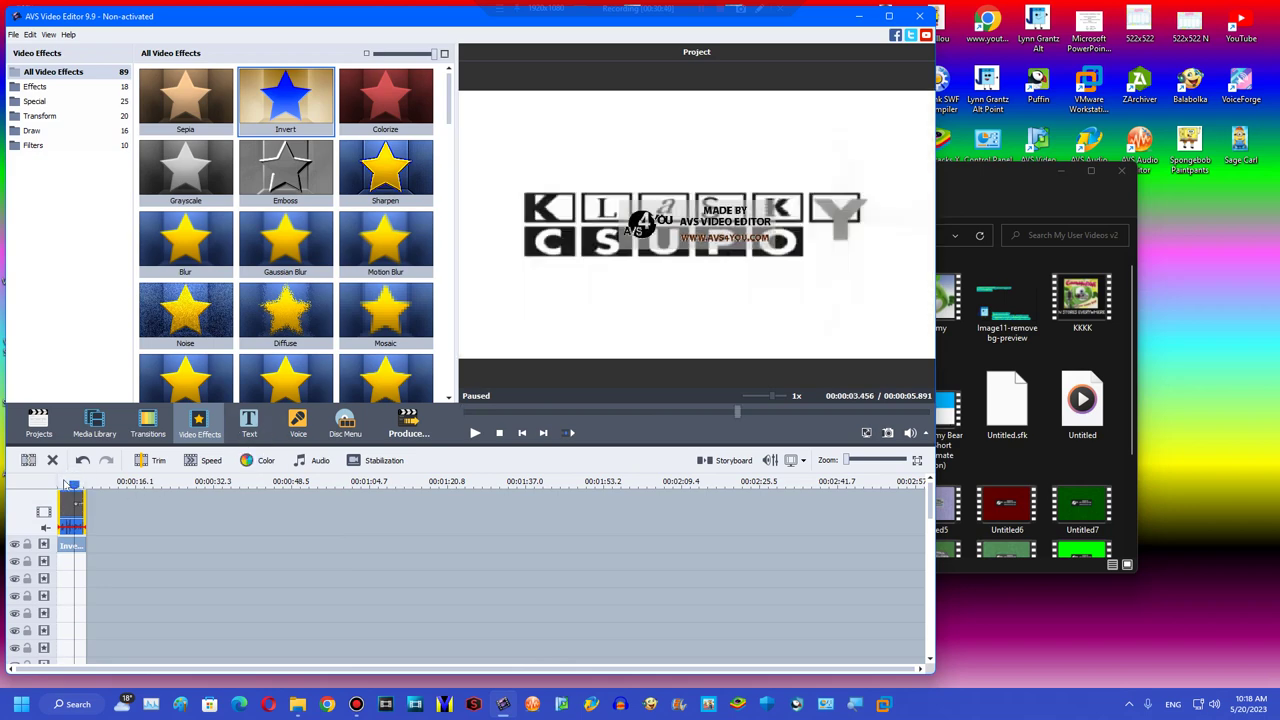
left_click(68, 483)
left_click(258, 460)
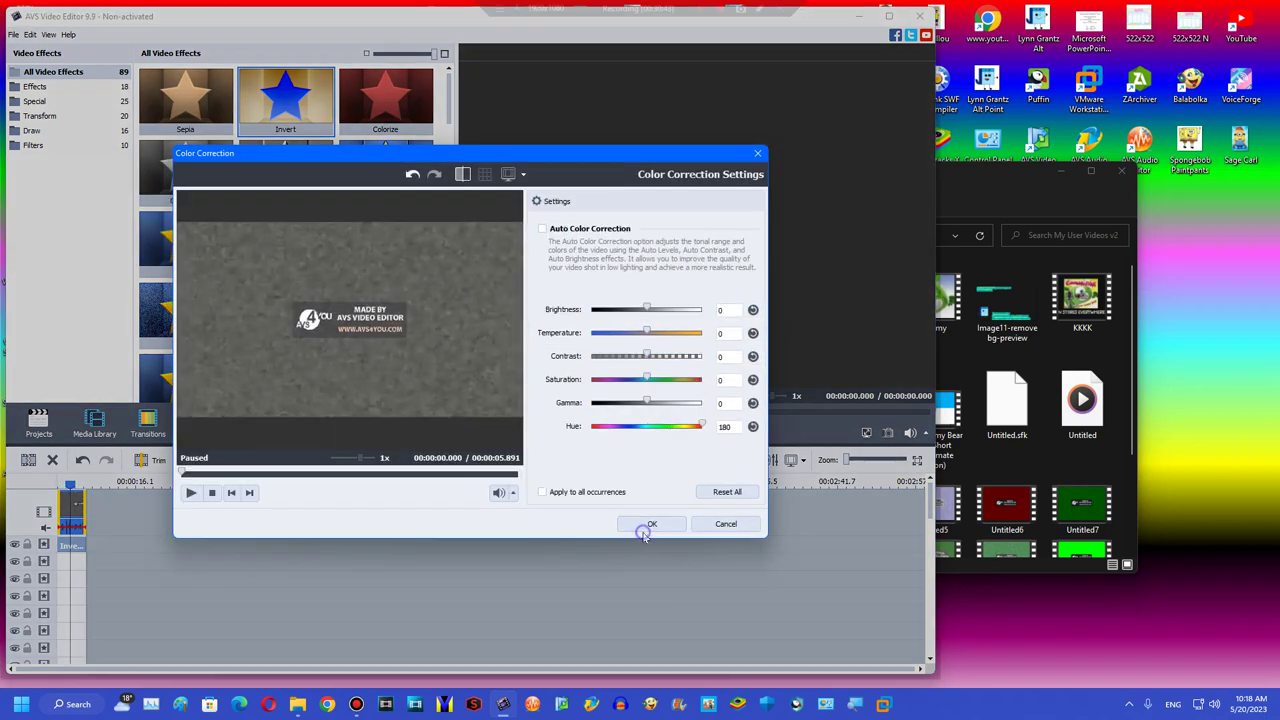
left_click(662, 523)
- Add a Tilt-shift effect below Invert, matching the clip's length, with blur 0 and saturation 100
scroll(435, 173, "down", 5)
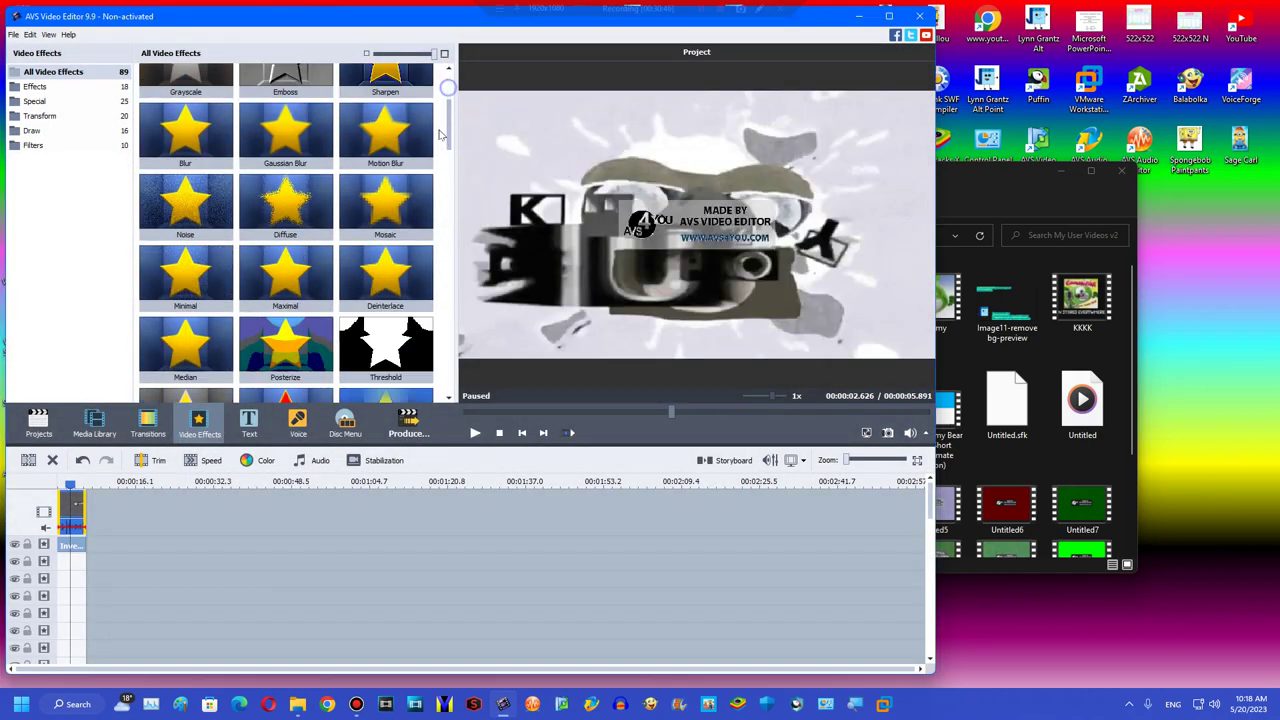
scroll(435, 173, "down", 8)
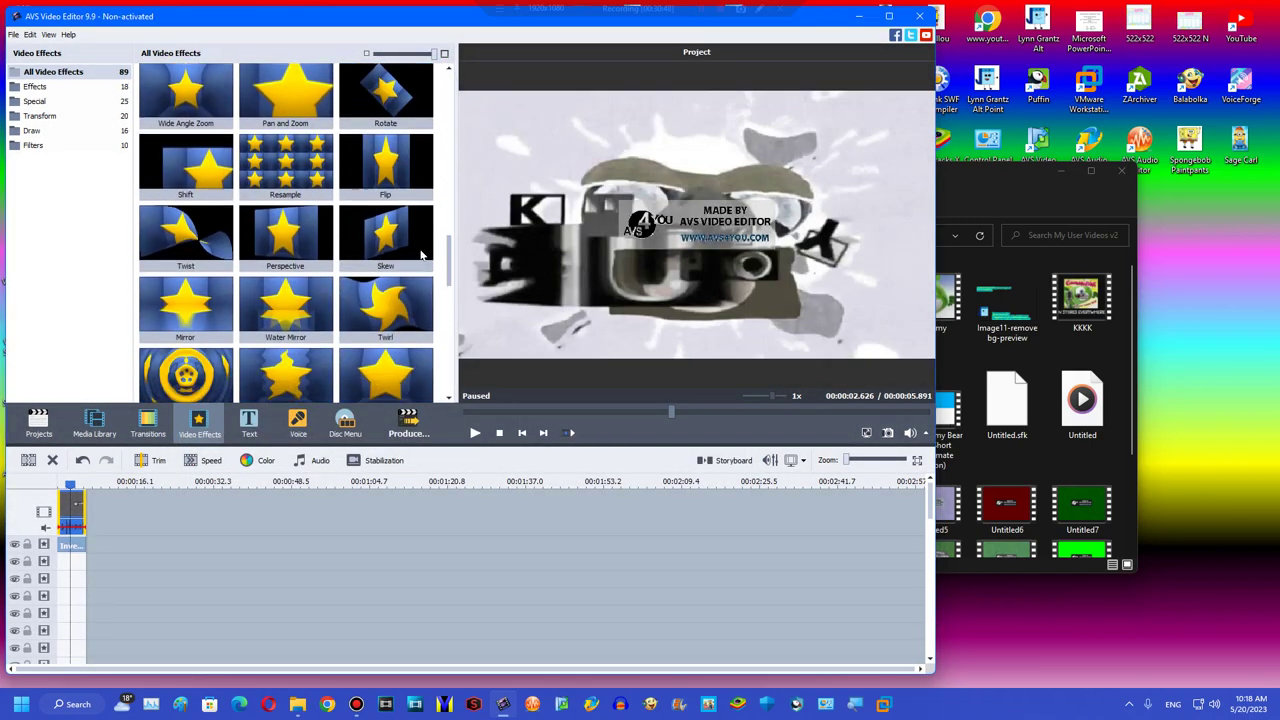
scroll(403, 213, "up", 1)
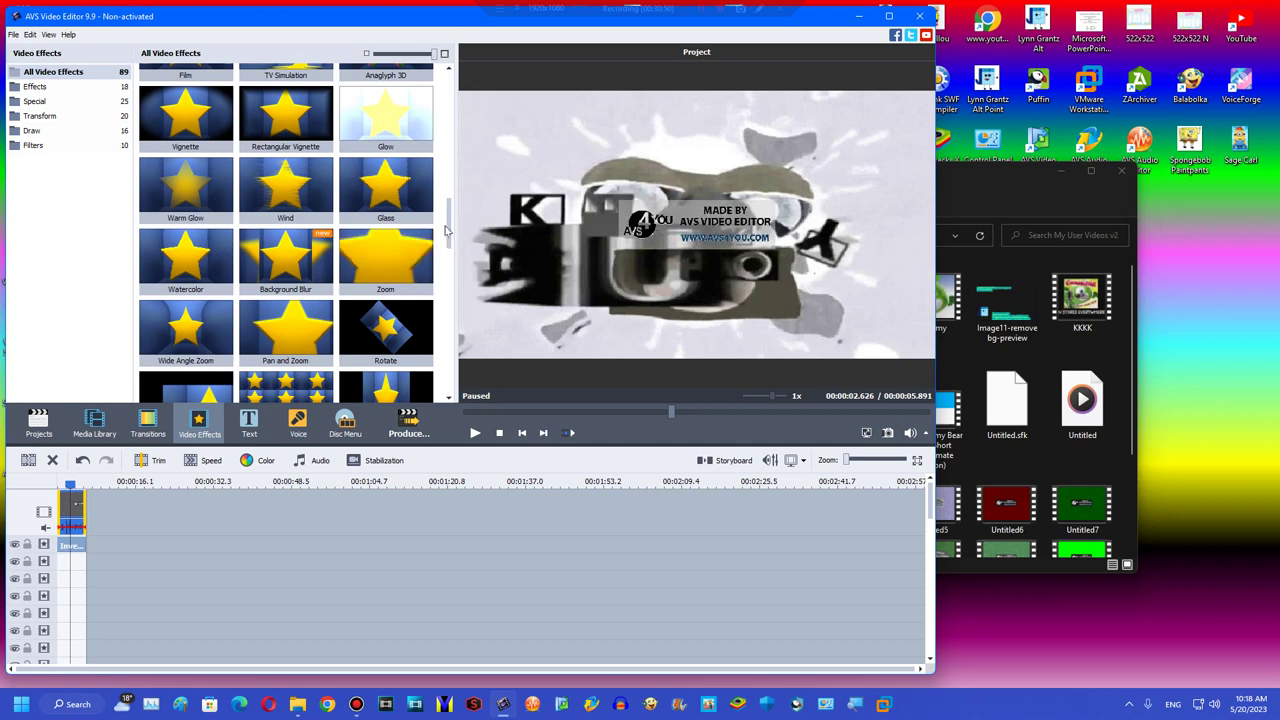
scroll(446, 224, "up", 8)
left_click(198, 270)
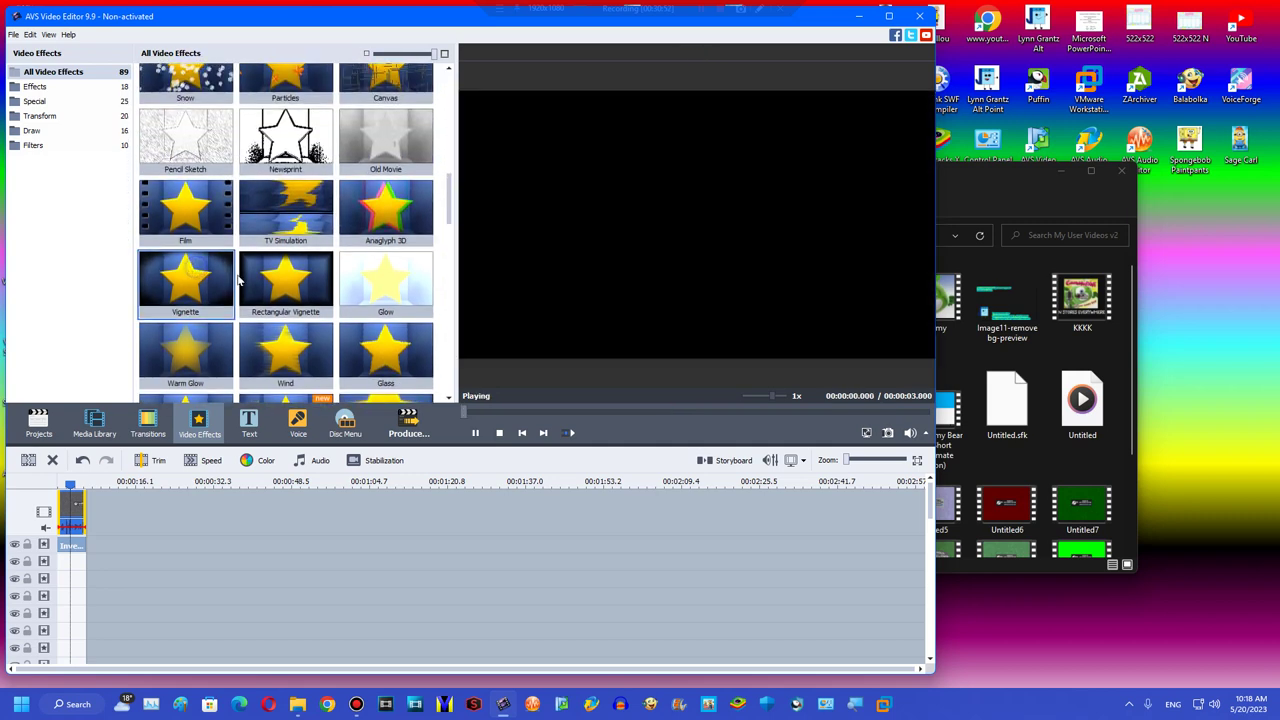
left_click(285, 280)
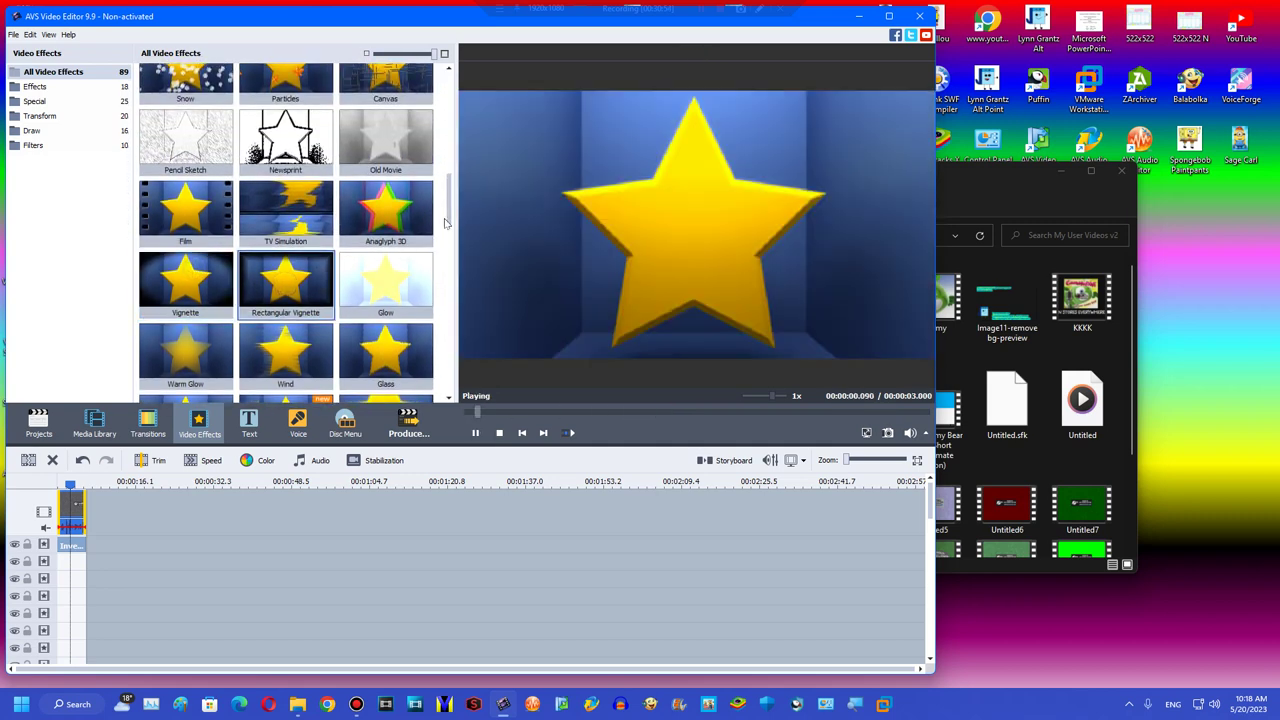
left_click_drag(444, 209, 258, 318)
left_click_drag(450, 97, 452, 135)
left_click_drag(285, 225, 125, 575)
left_click_drag(385, 225, 90, 565)
left_click_drag(345, 562, 84, 562)
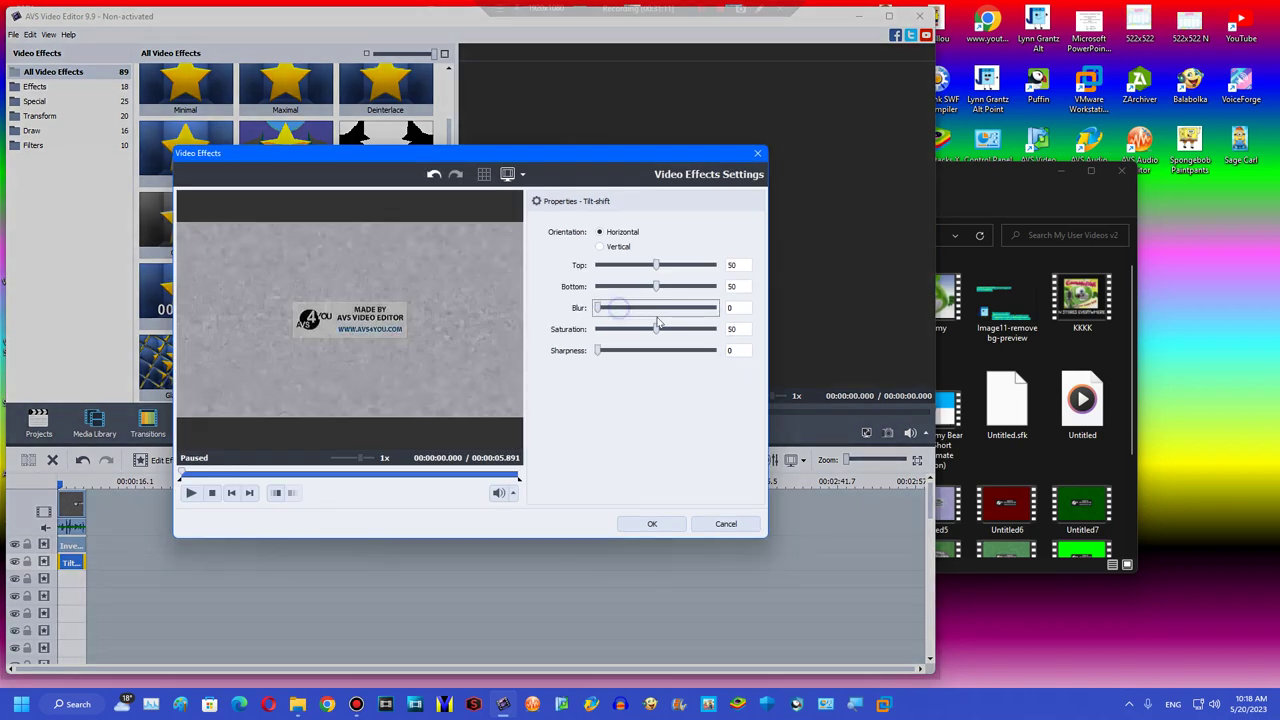
left_click(672, 527)
- Duplicate the Tilt-shift effect three times, stack the copies on separate effects tracks under the clip, and check the last copy's settings
right_click(76, 562)
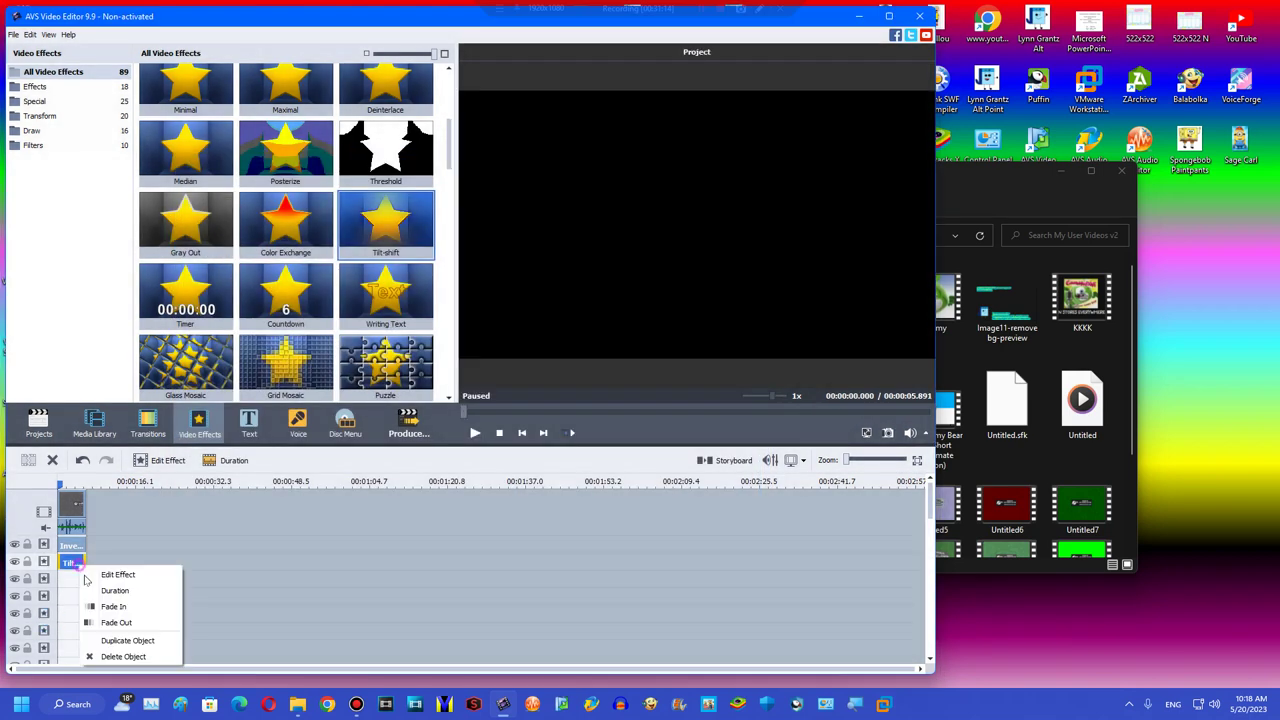
left_click(100, 638)
left_click_drag(105, 566, 64, 603)
right_click(68, 581)
left_click(78, 653)
right_click(65, 605)
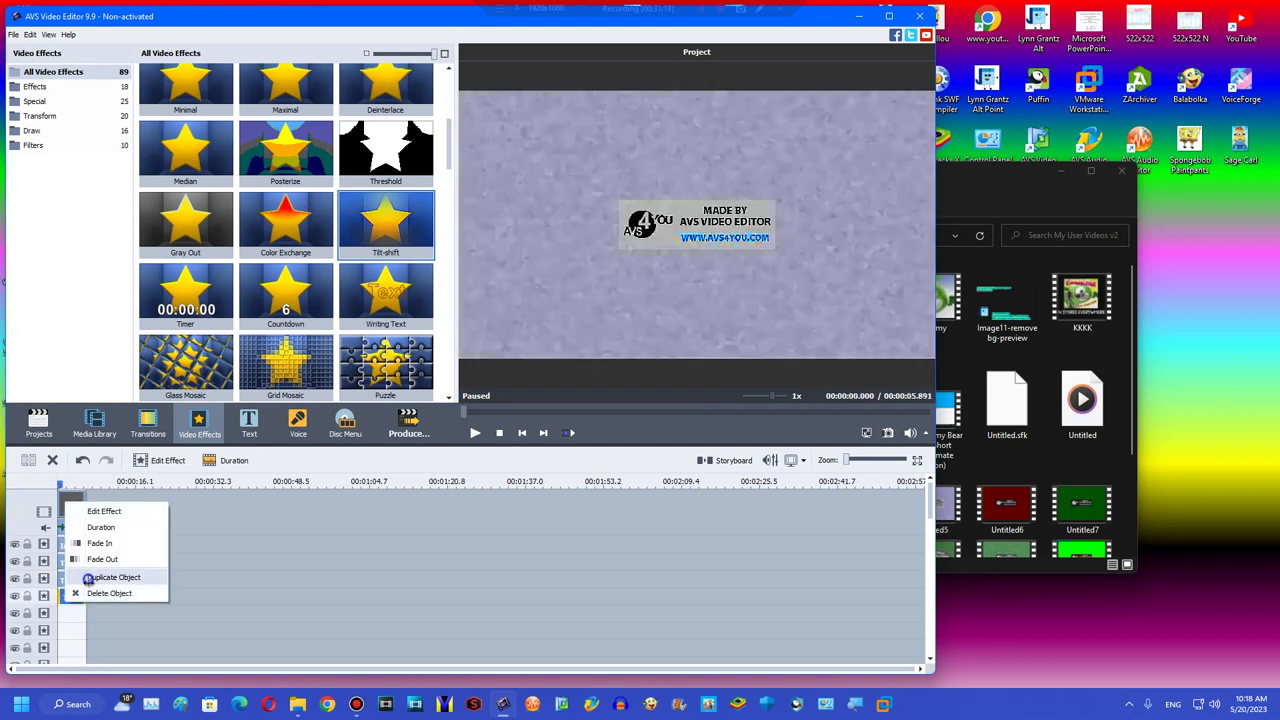
left_click(86, 577)
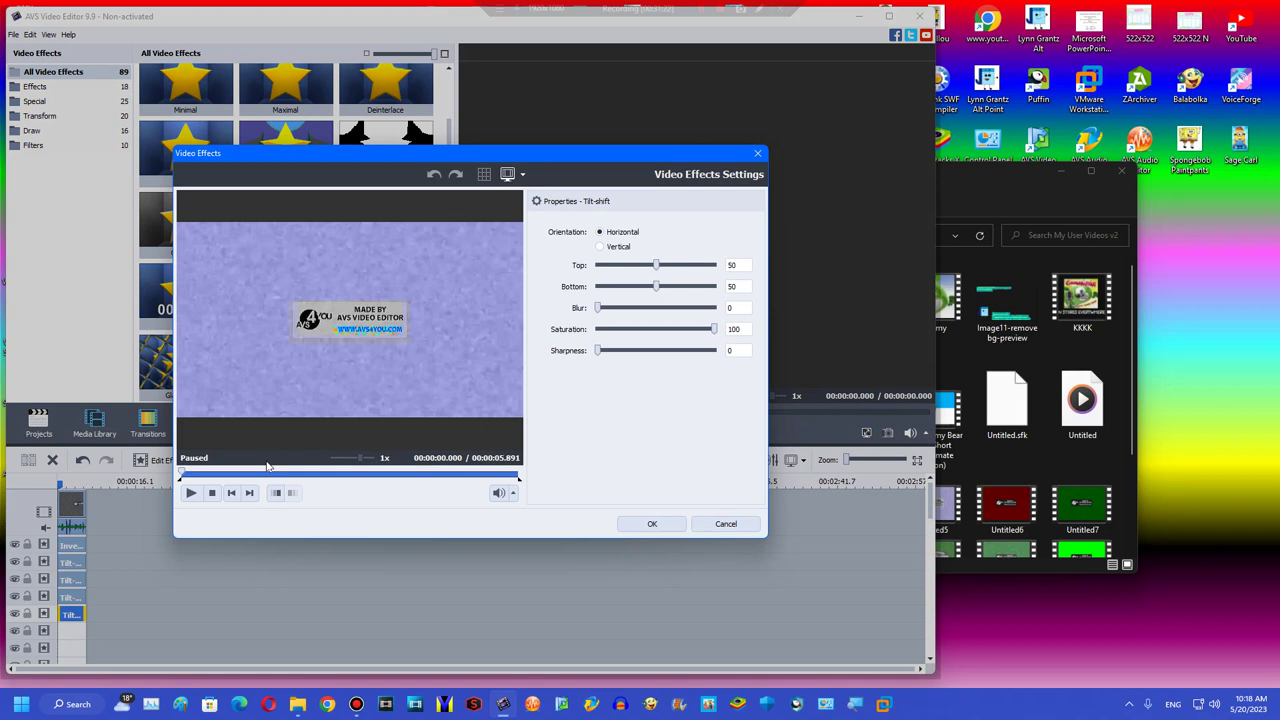
left_click(270, 470)
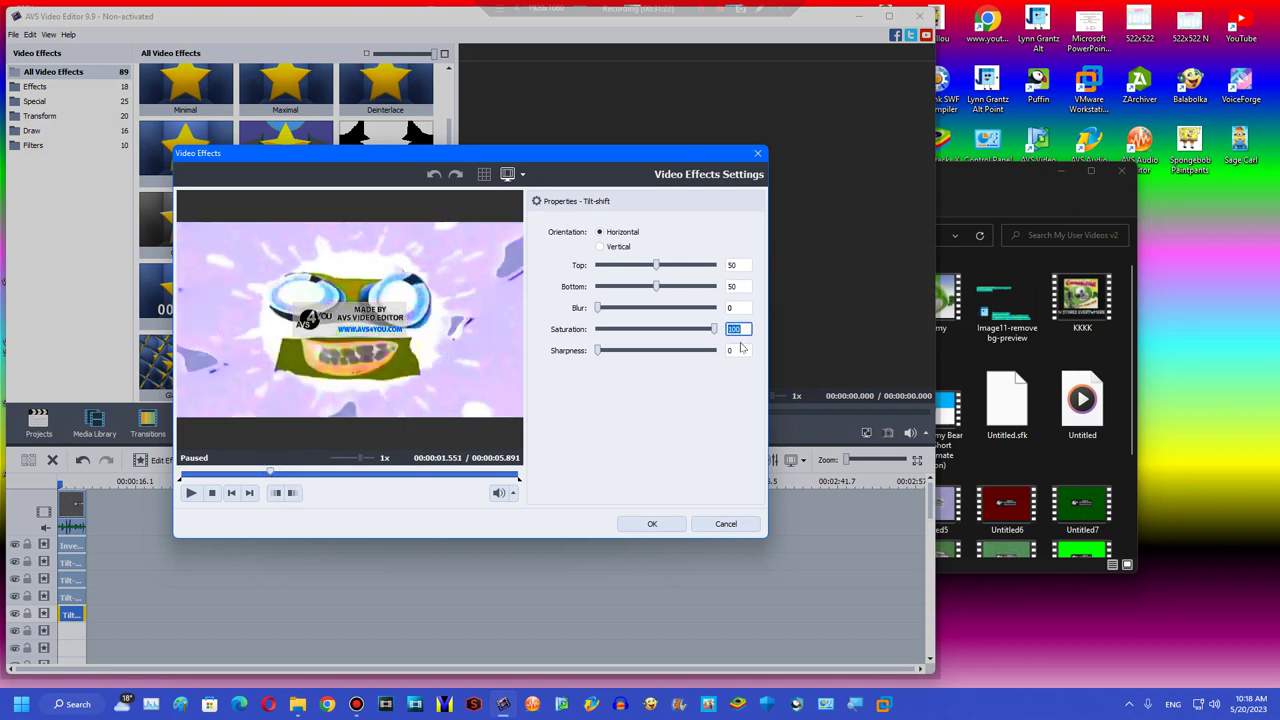
left_click(648, 525)
- Add a Glow effect below the Tilt-shift copies, fit it to the clip's length, and set its level to 25
scroll(448, 78, "up", 5)
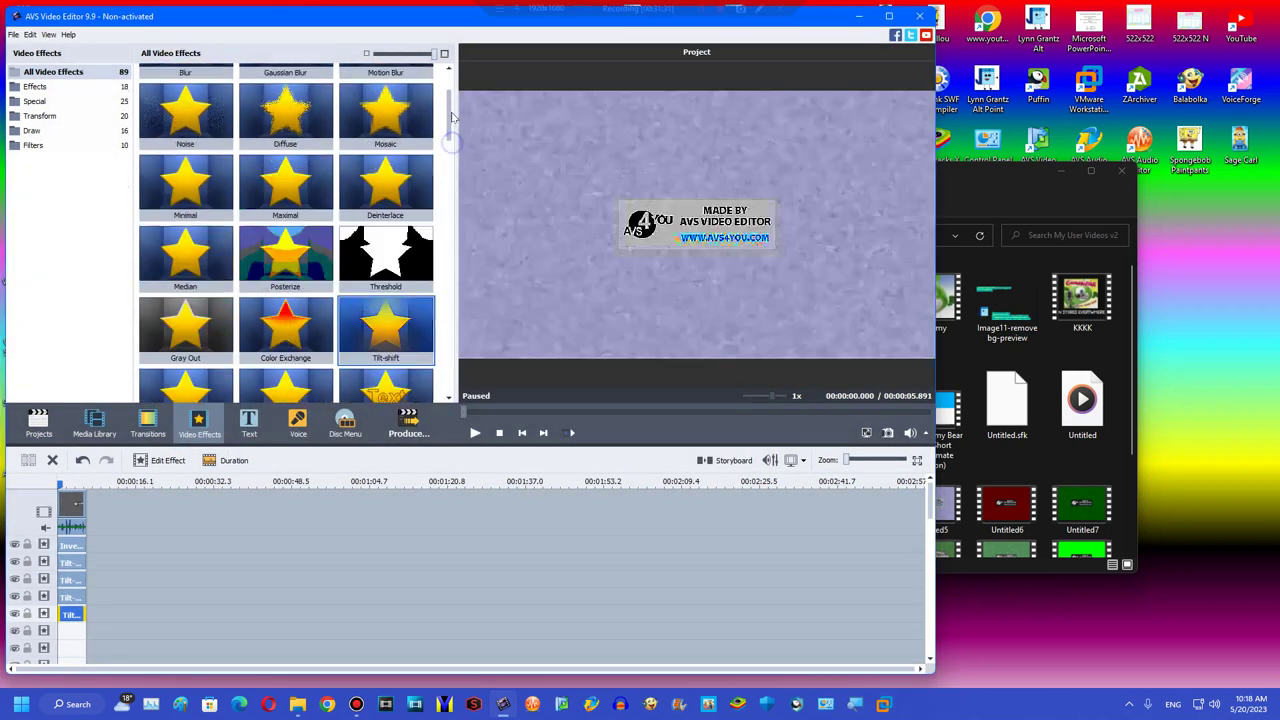
scroll(436, 160, "down", 8)
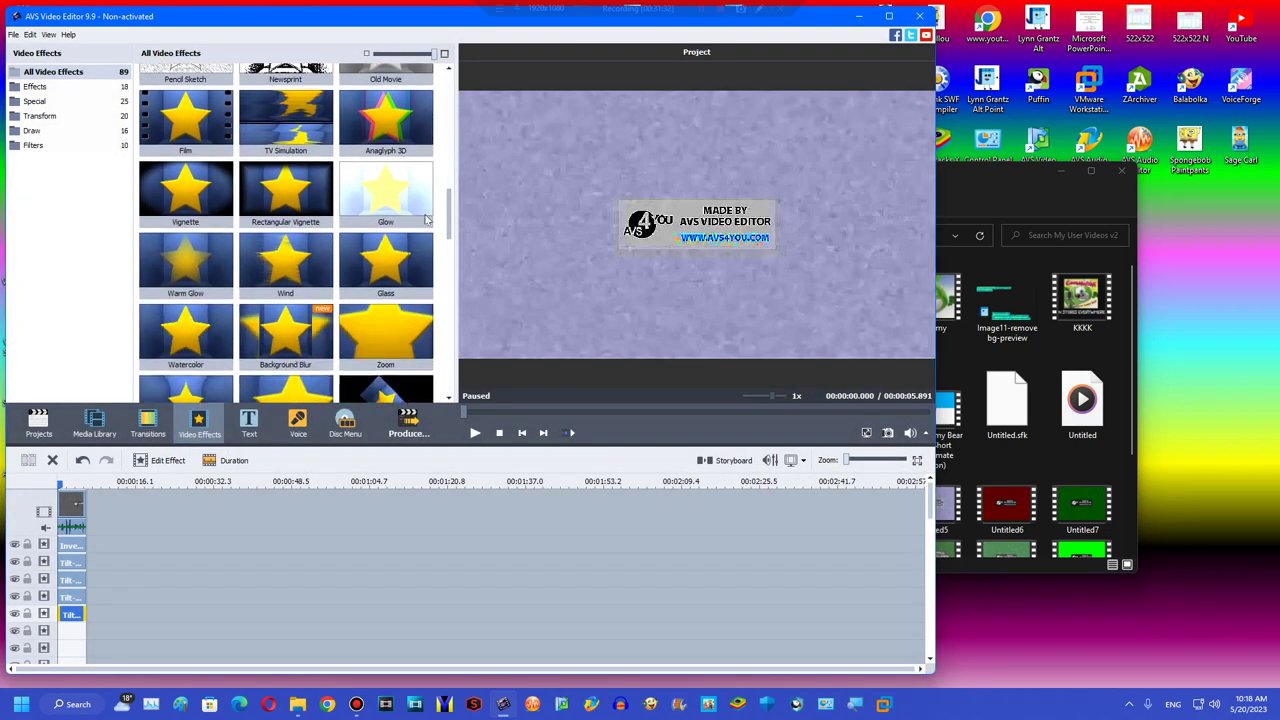
left_click_drag(392, 197, 100, 716)
left_click_drag(348, 540, 72, 621)
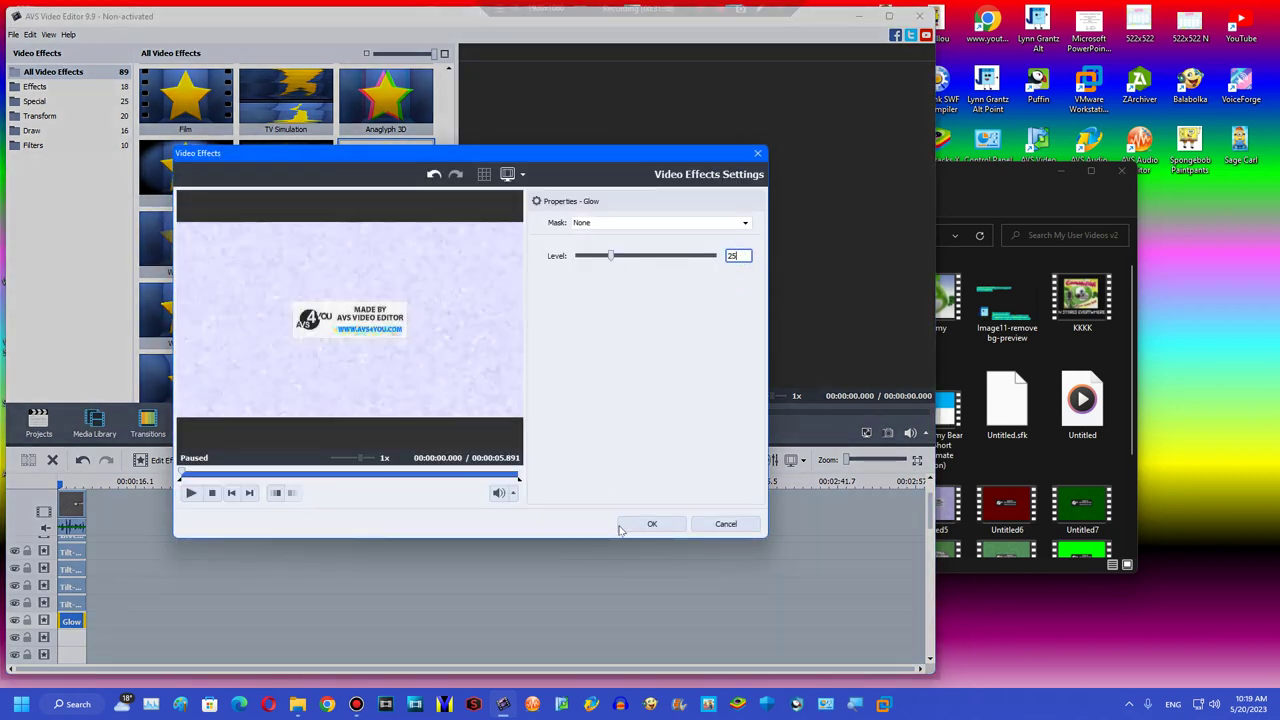
left_click(652, 523)
- Move the Invert effect to the effects track directly below Glow
left_click_drag(79, 543, 66, 634)
scroll(103, 556, "down", 1)
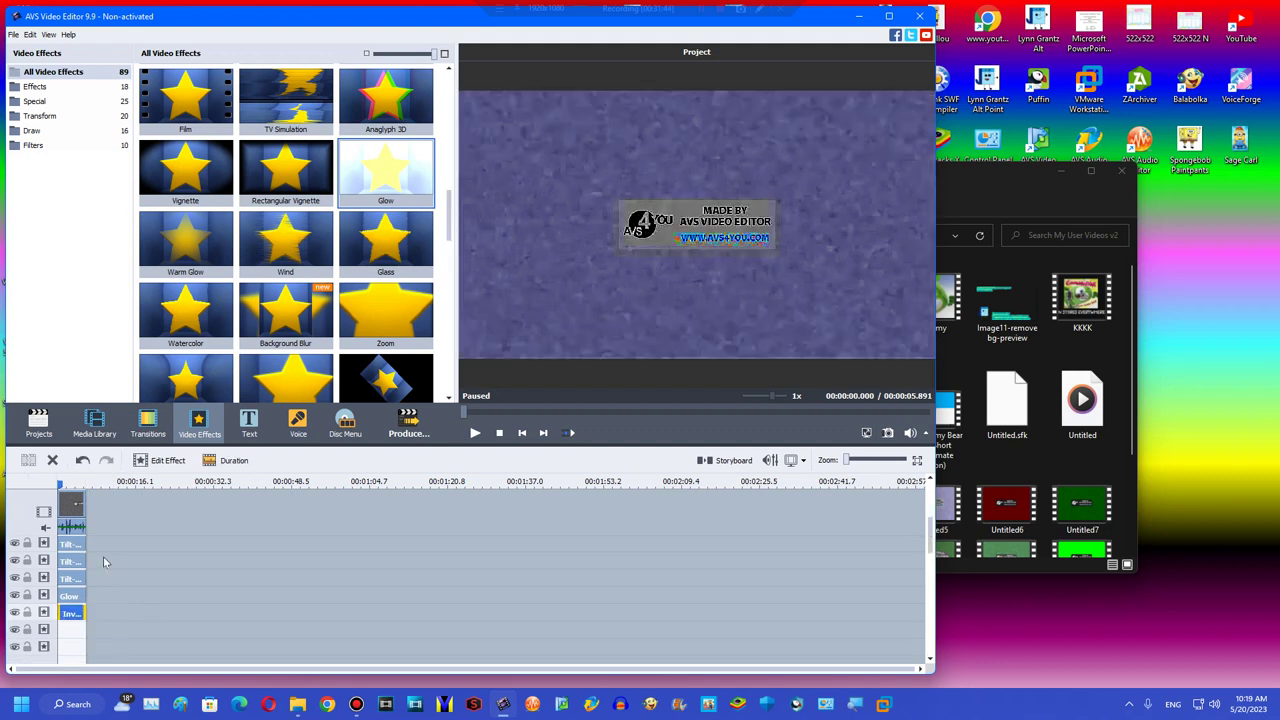
scroll(104, 556, "up", 2)
- Add a Mirror effect on the first effects track, matching the clip's length, that reflects the picture's left half onto the right
left_click_drag(452, 216, 450, 274)
left_click_drag(218, 226, 72, 545)
right_click(70, 502)
left_click(98, 410)
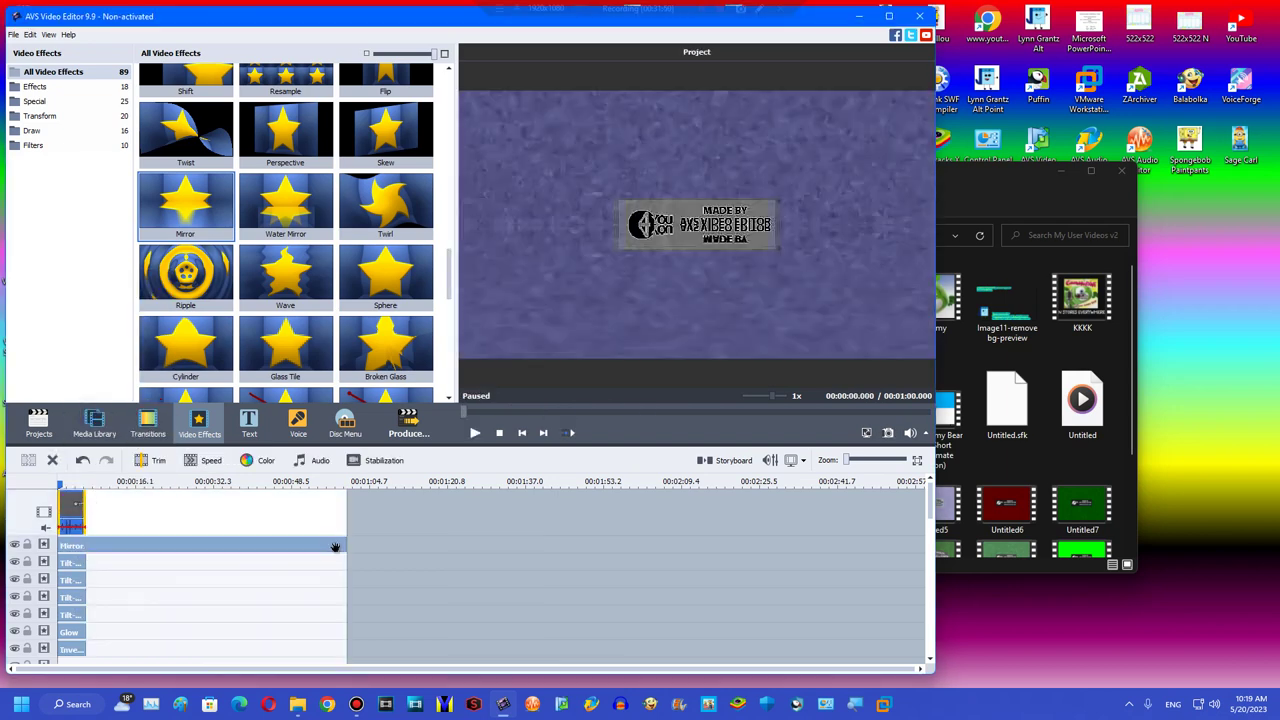
left_click_drag(345, 545, 73, 537)
double_click(73, 545)
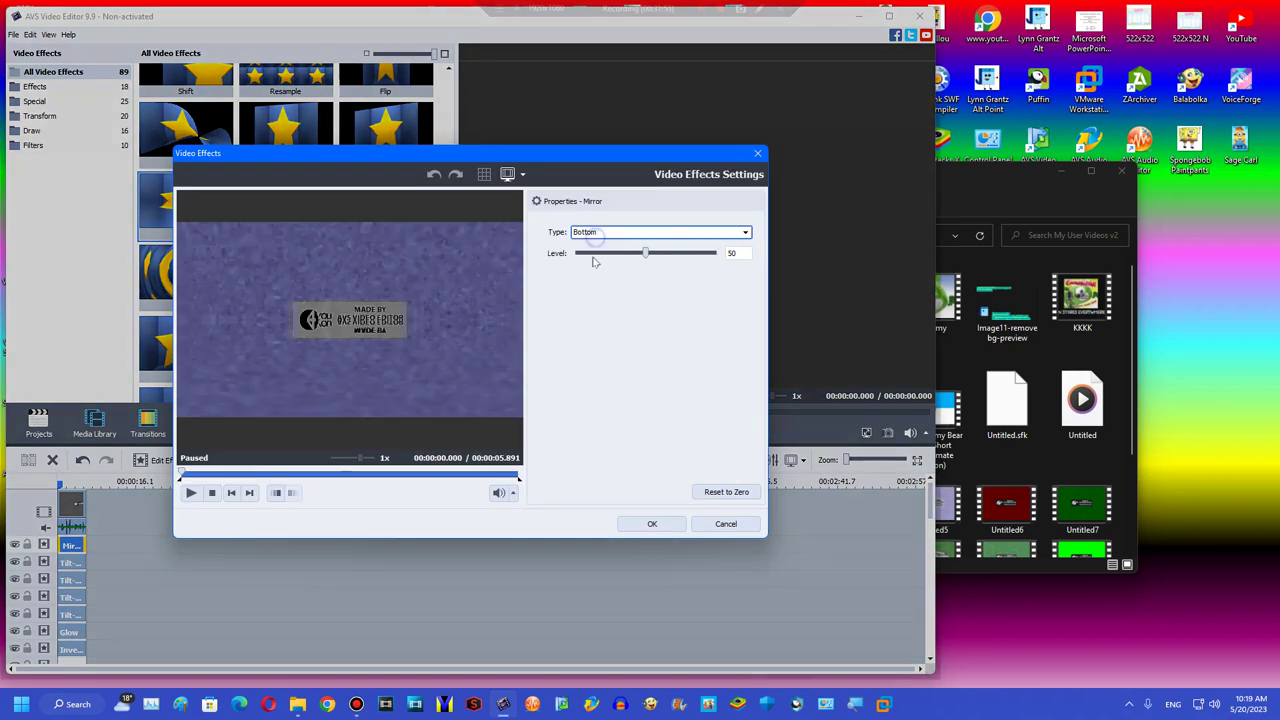
left_click(577, 234)
left_click(590, 274)
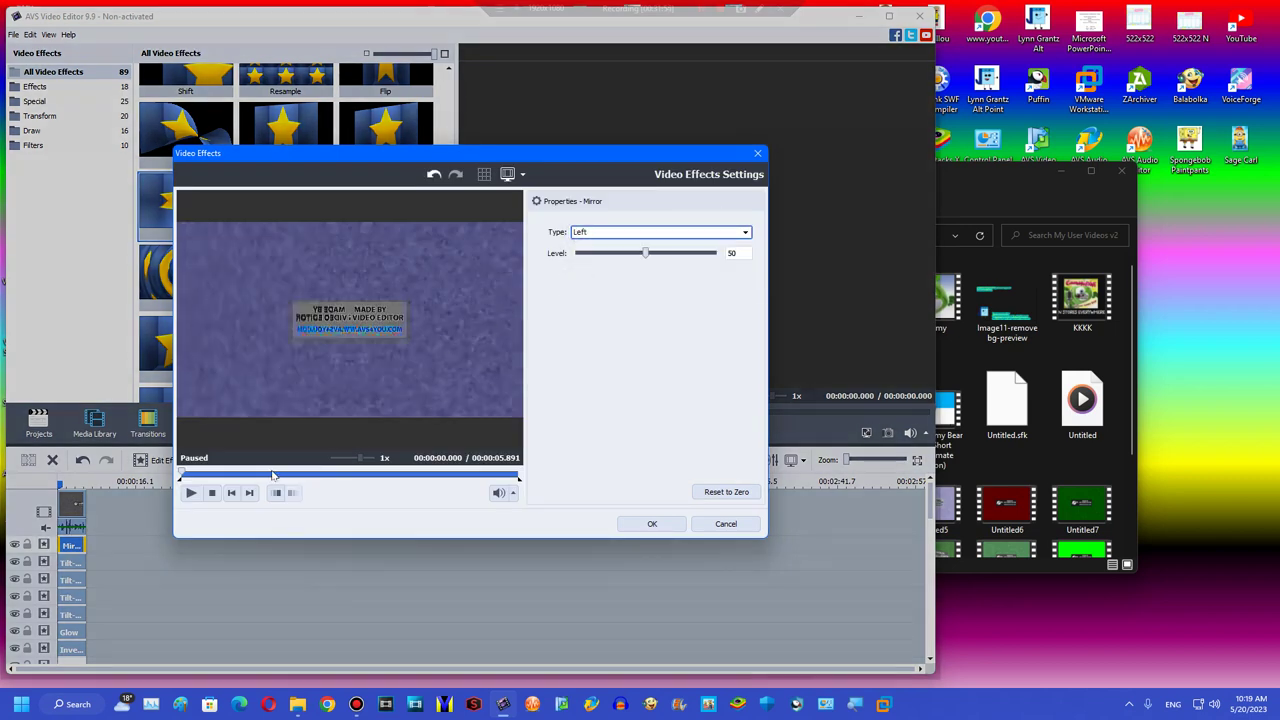
left_click(652, 523)
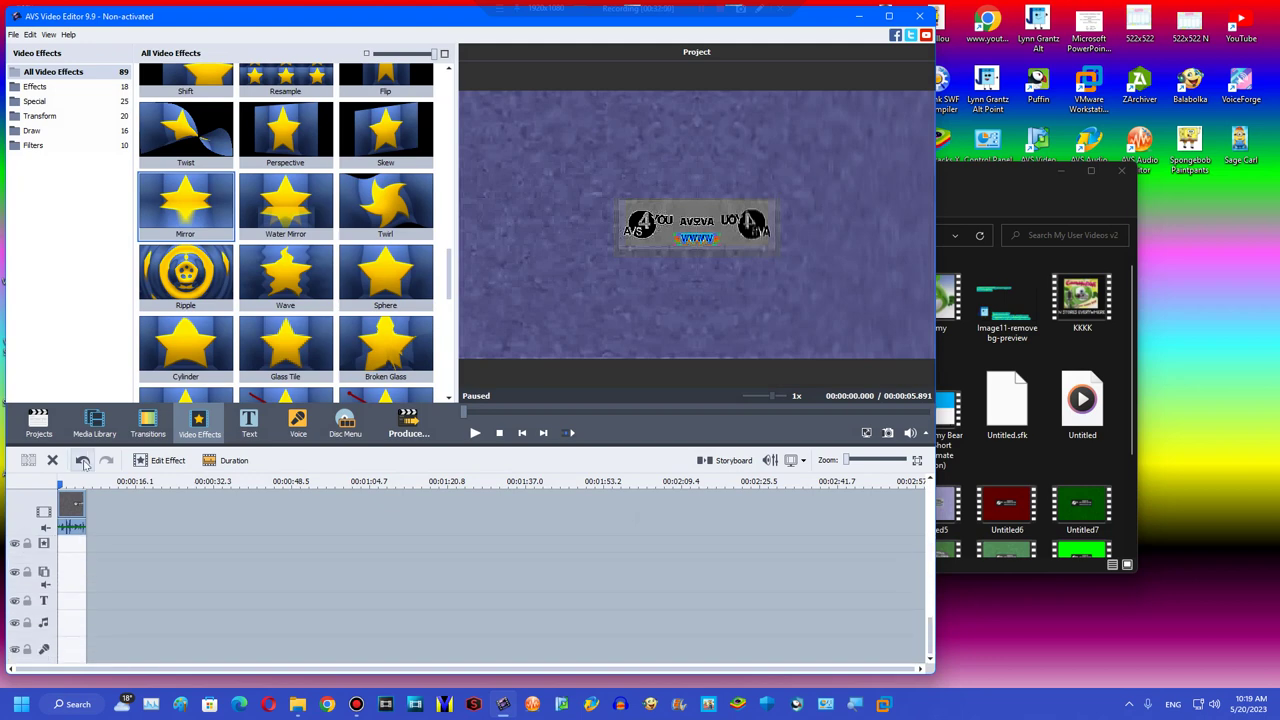
- Place the Confusion audio on the music track under the clip and play back the project
left_click(95, 422)
left_click(276, 116)
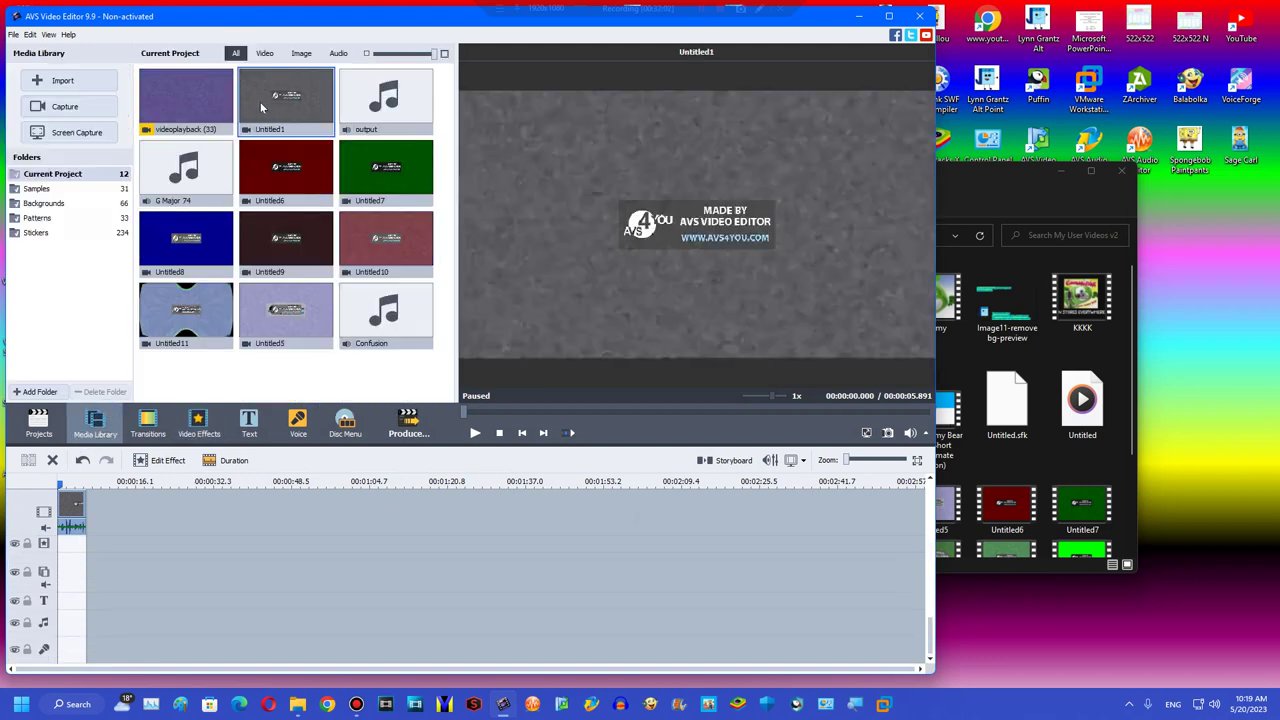
left_click_drag(385, 315, 72, 619)
left_click_drag(82, 487, 75, 486)
key("space")
left_click(498, 433)
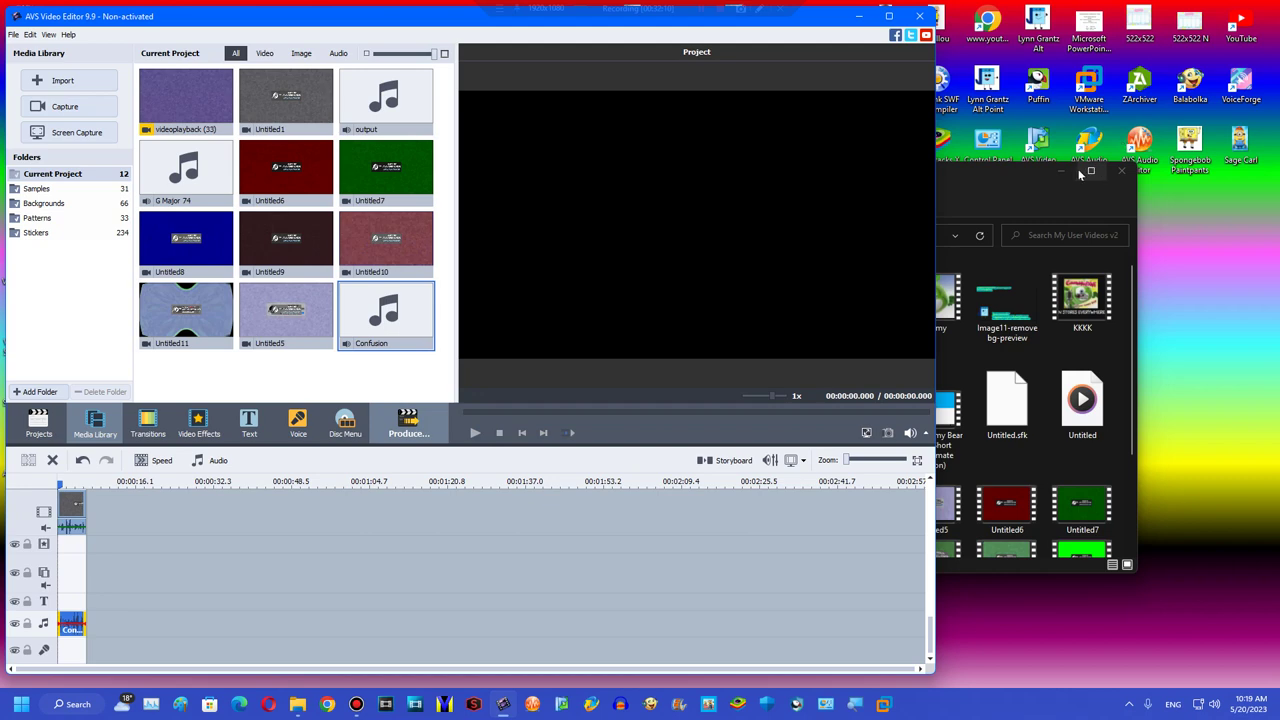
- Produce the project as a 640x360 WMV file named Untitled16 in L:\My User Videos v2 and check the output folder
left_click(1121, 174)
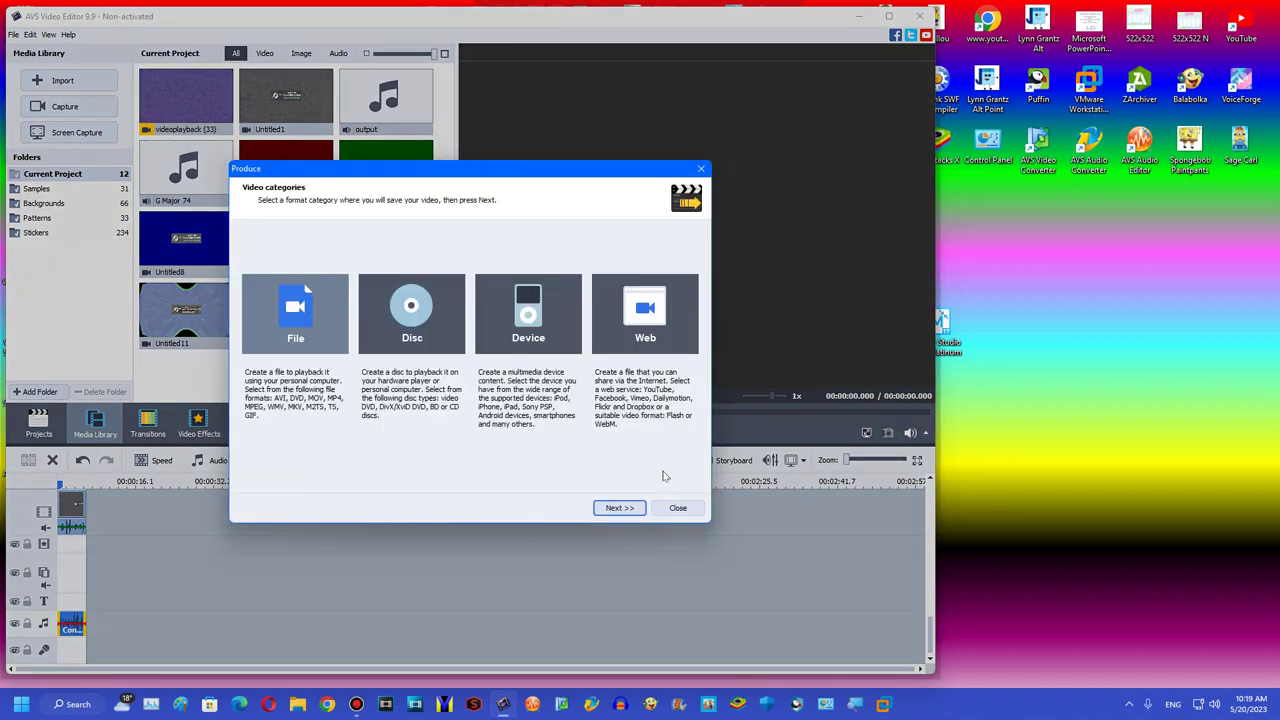
left_click(628, 510)
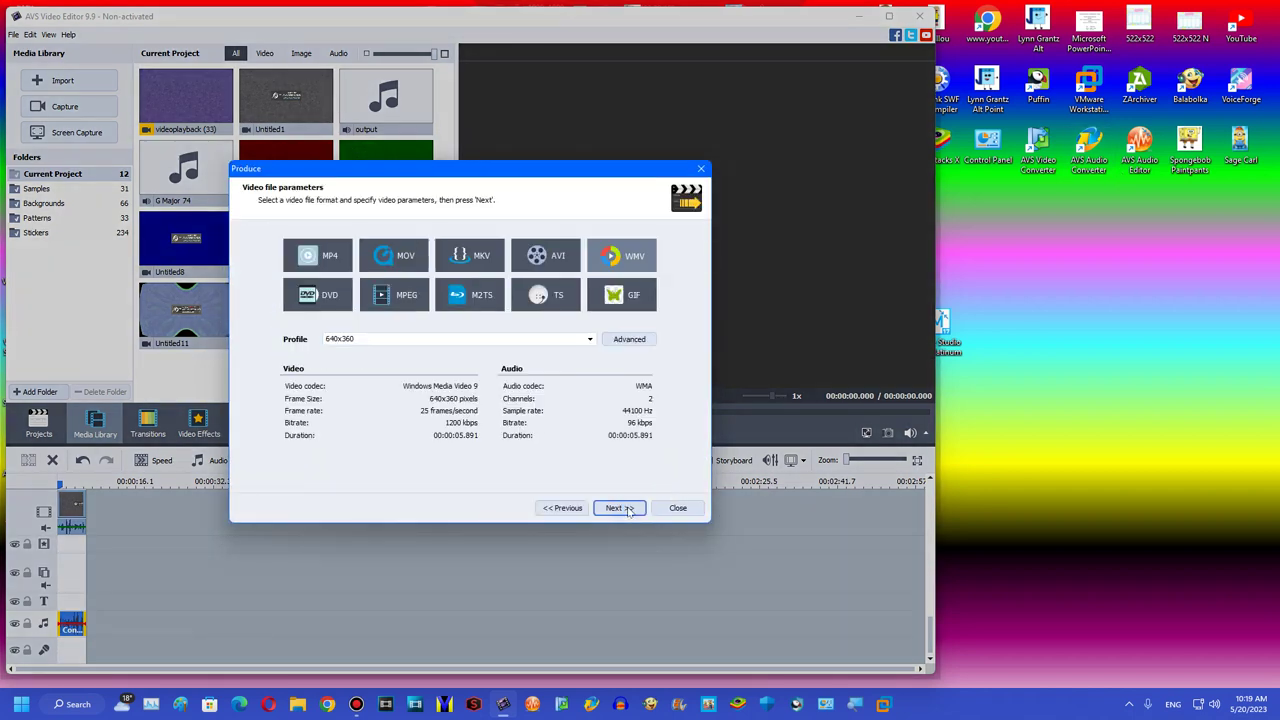
left_click(624, 508)
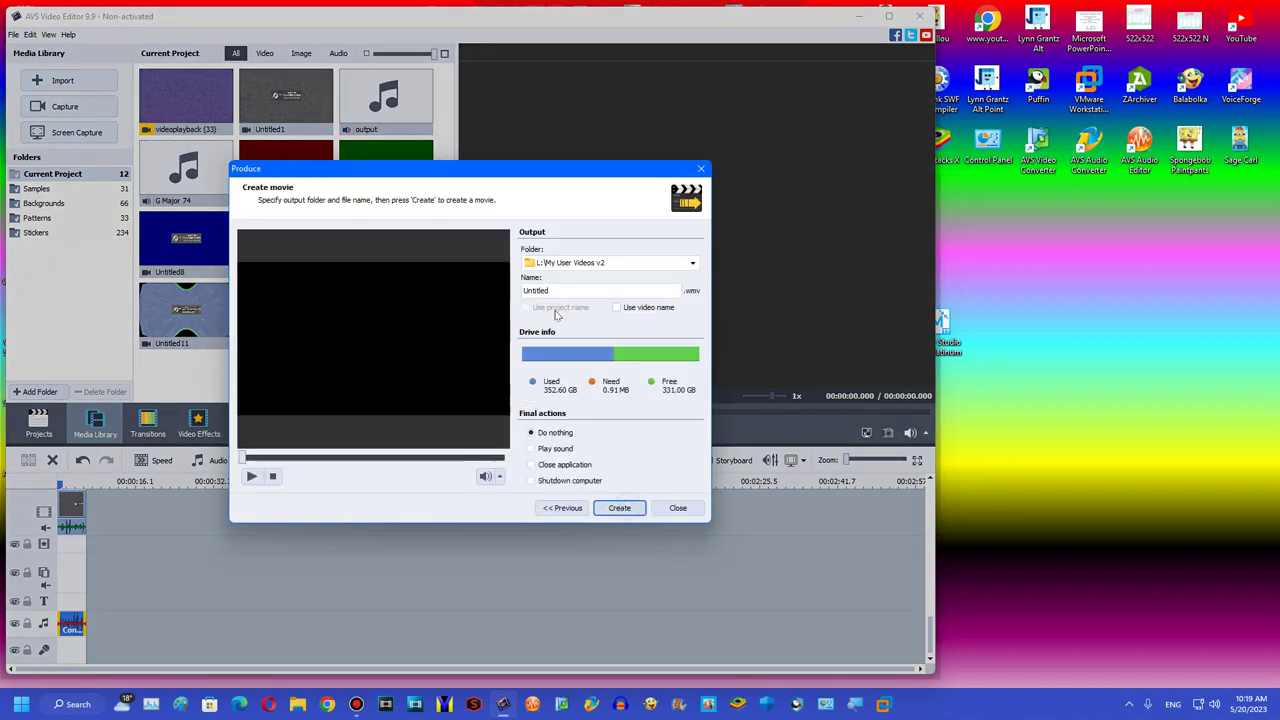
left_click(620, 508)
left_click(422, 425)
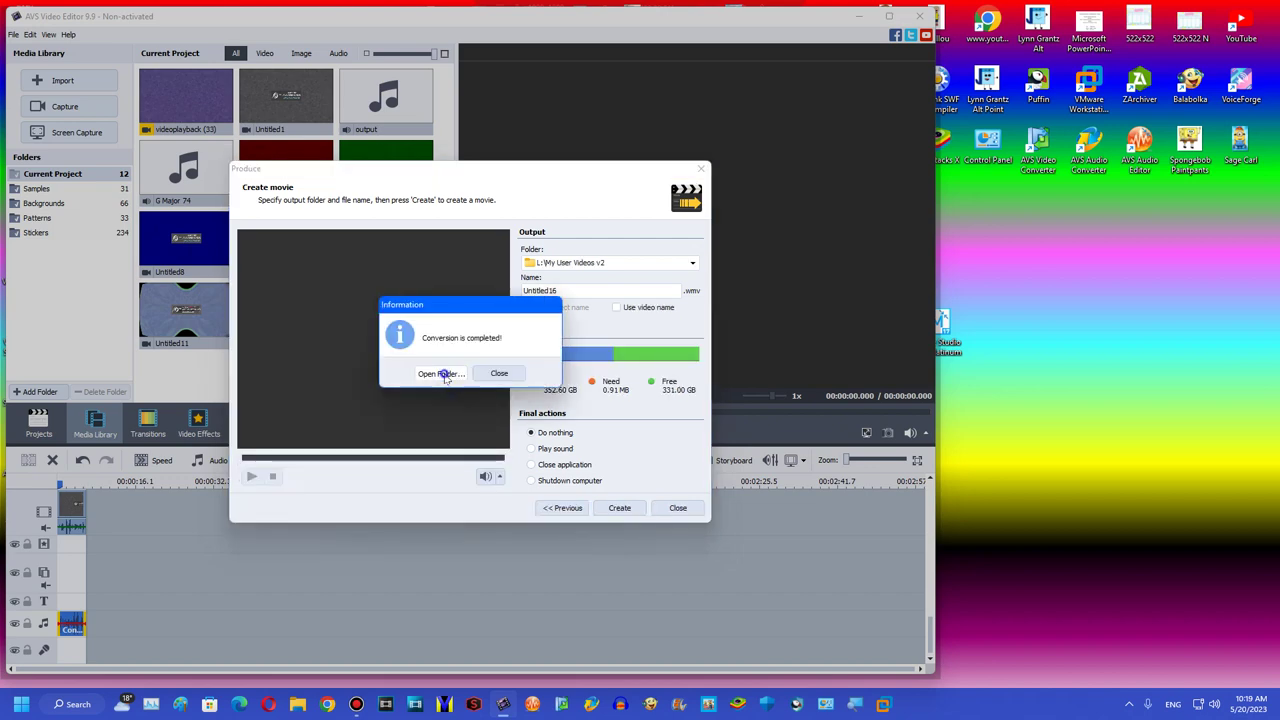
left_click(443, 373)
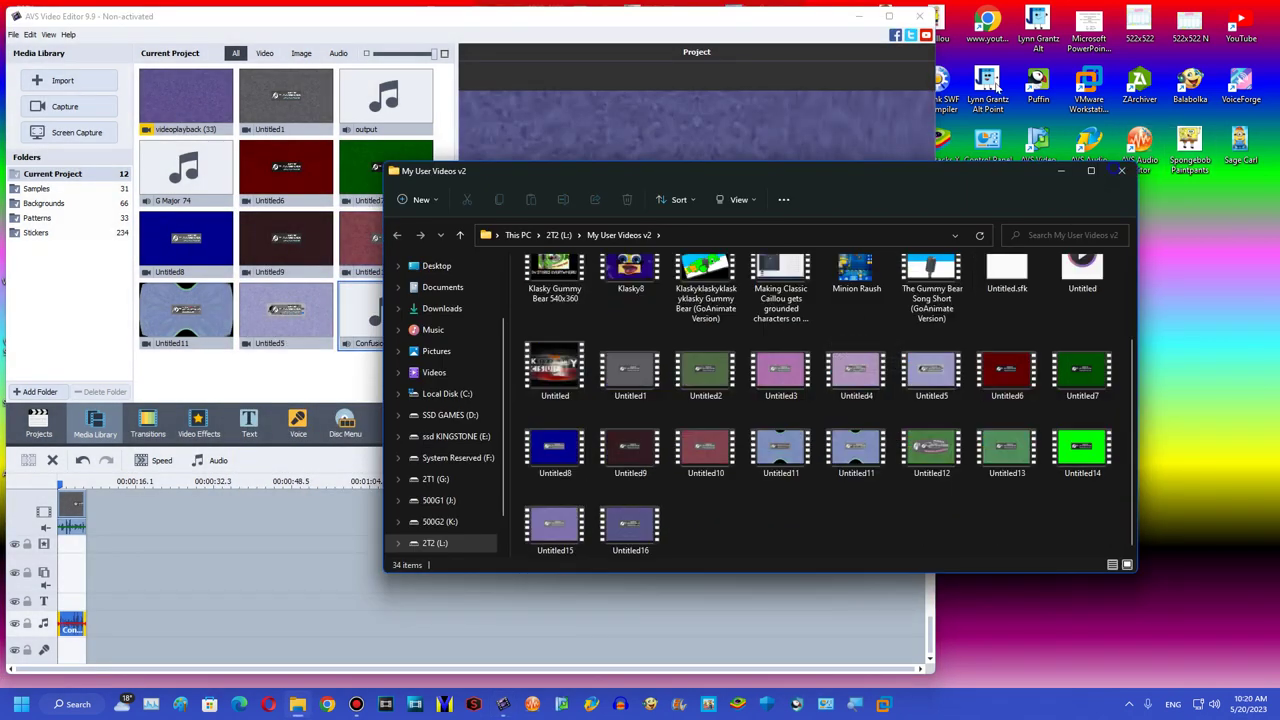
left_click(1121, 171)
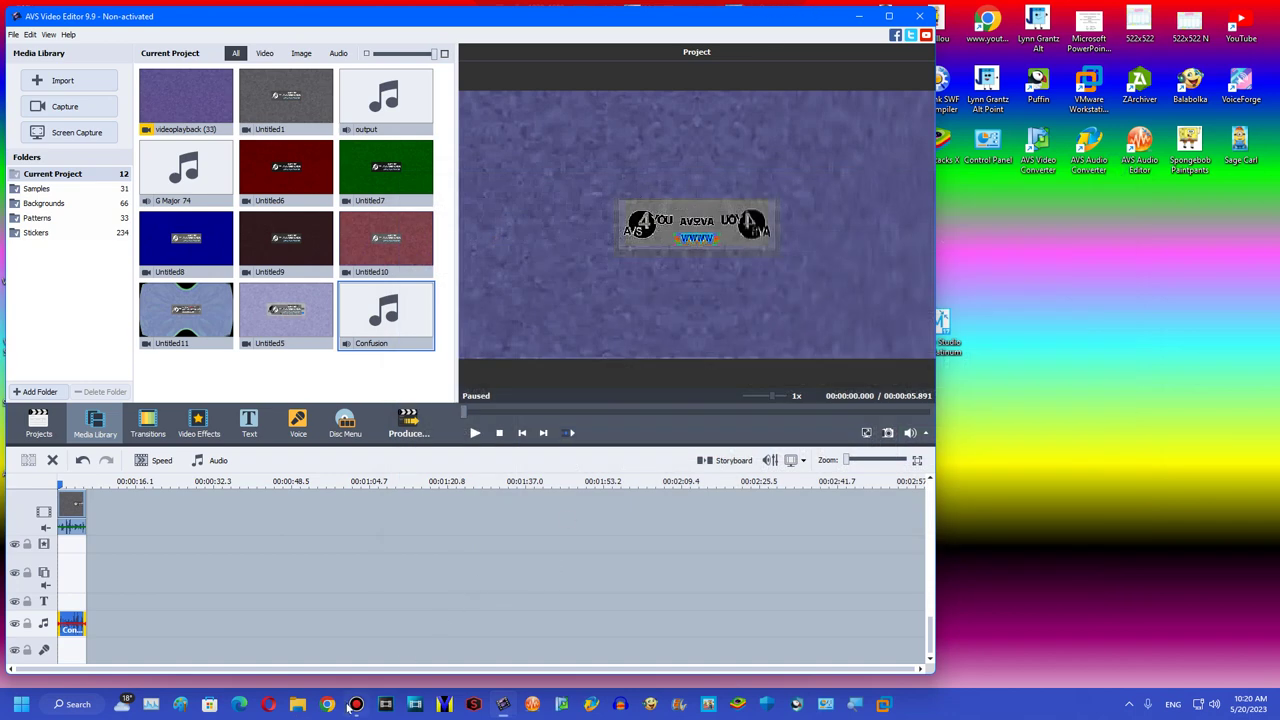
- Write a blue "TO BE CONTINUED..." text annotation over the empty timeline area with the screen recorder's drawing tools
mouse_move(352, 706)
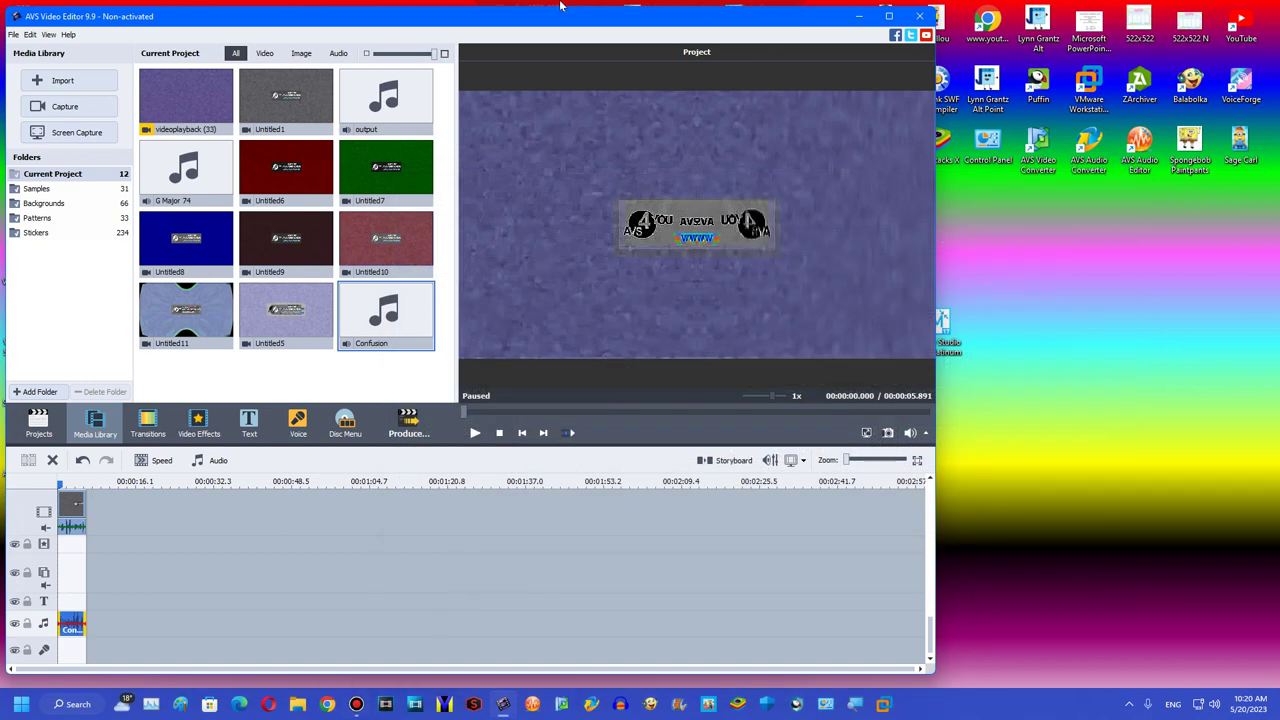
mouse_move(586, 6)
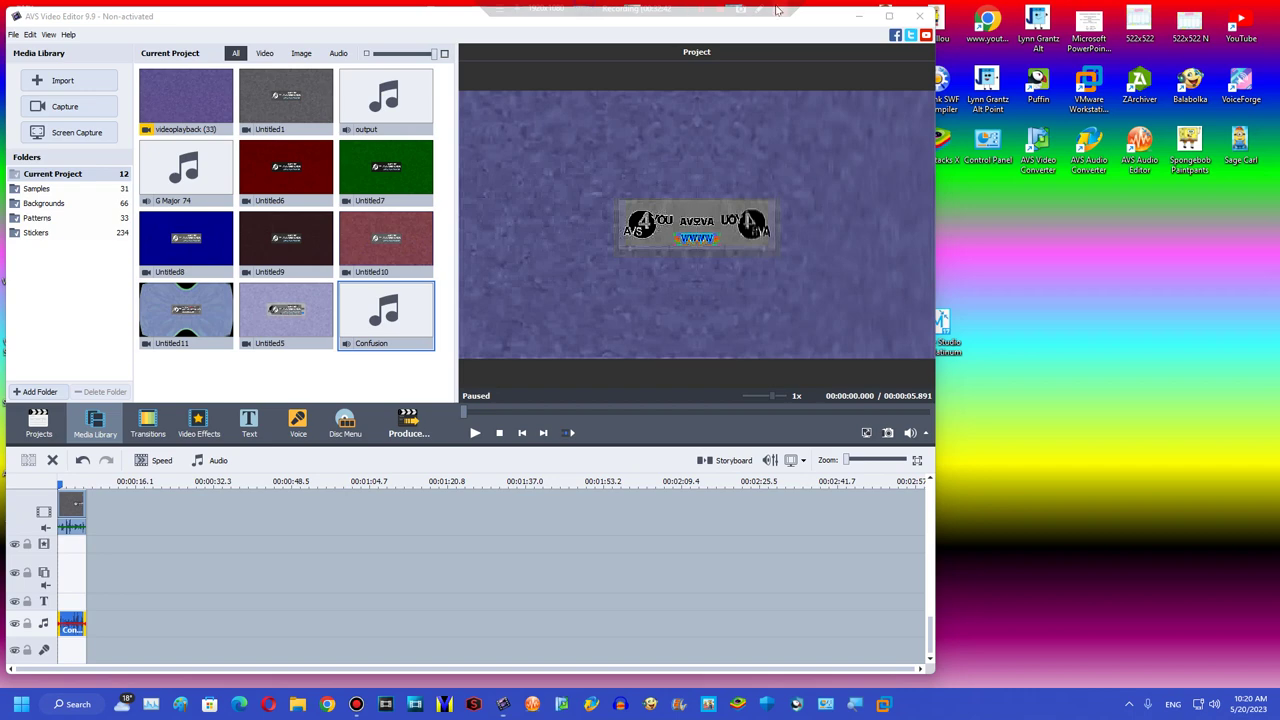
mouse_move(1277, 88)
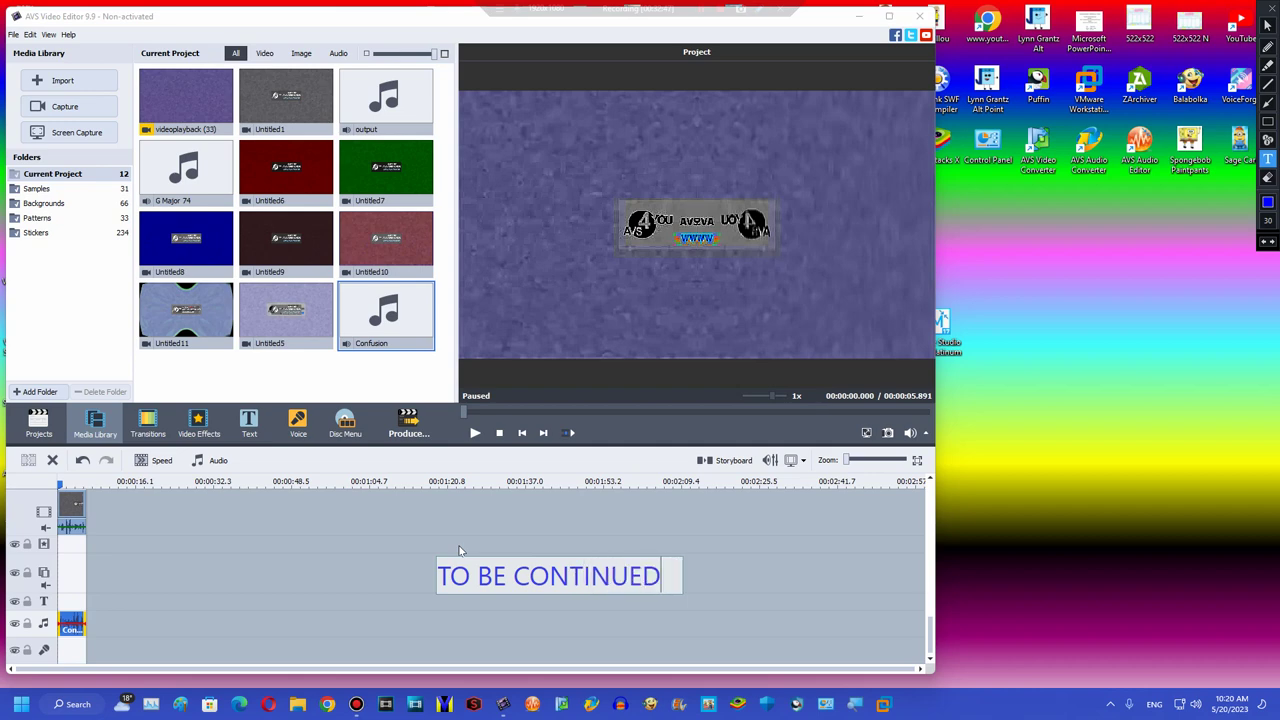
left_click(608, 518)
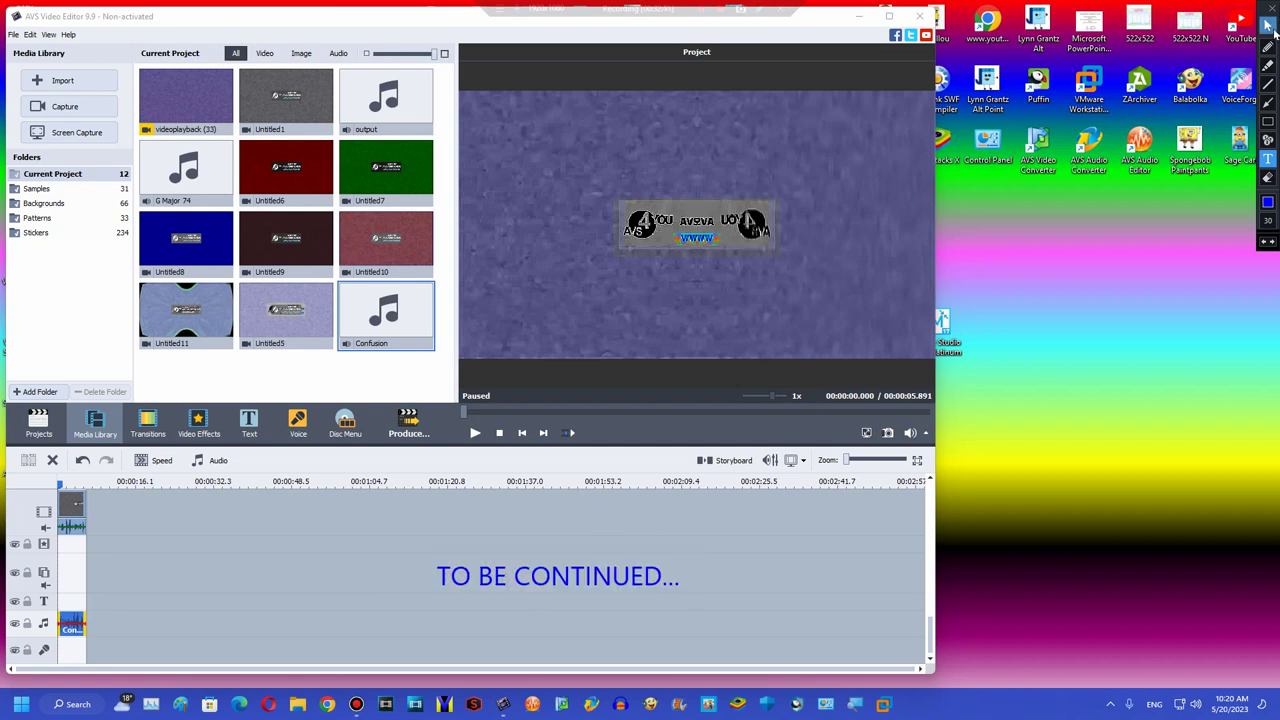